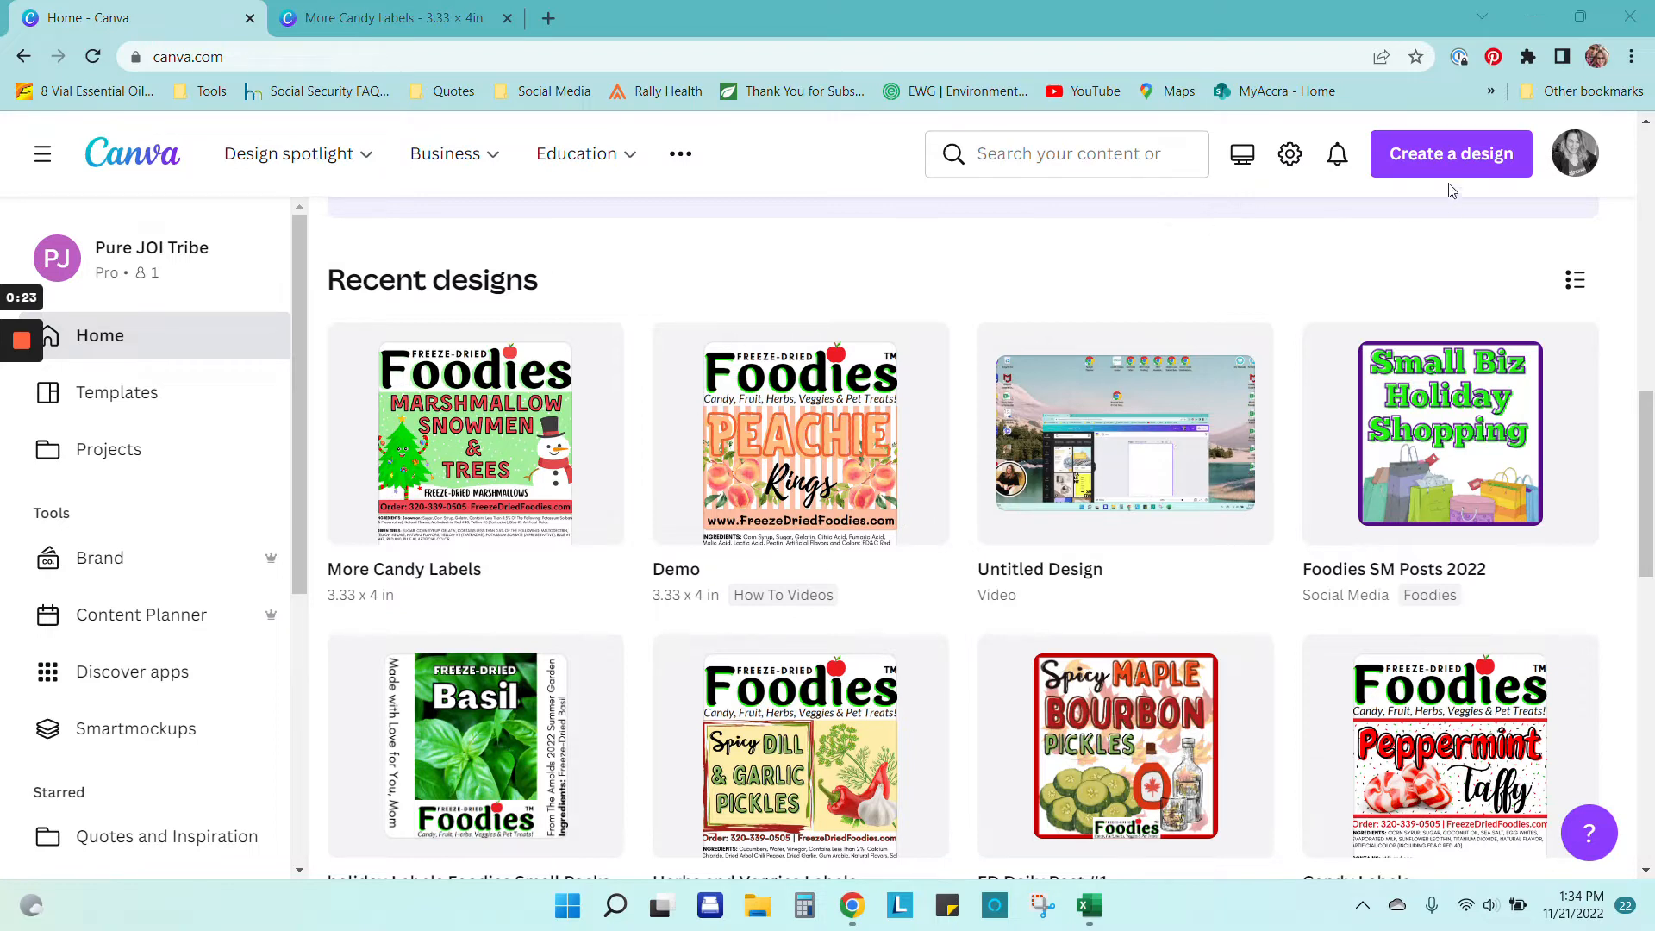
# Step: Check the Demo label design's dimensions, then close it and return home
pyautogui.click(825, 454)
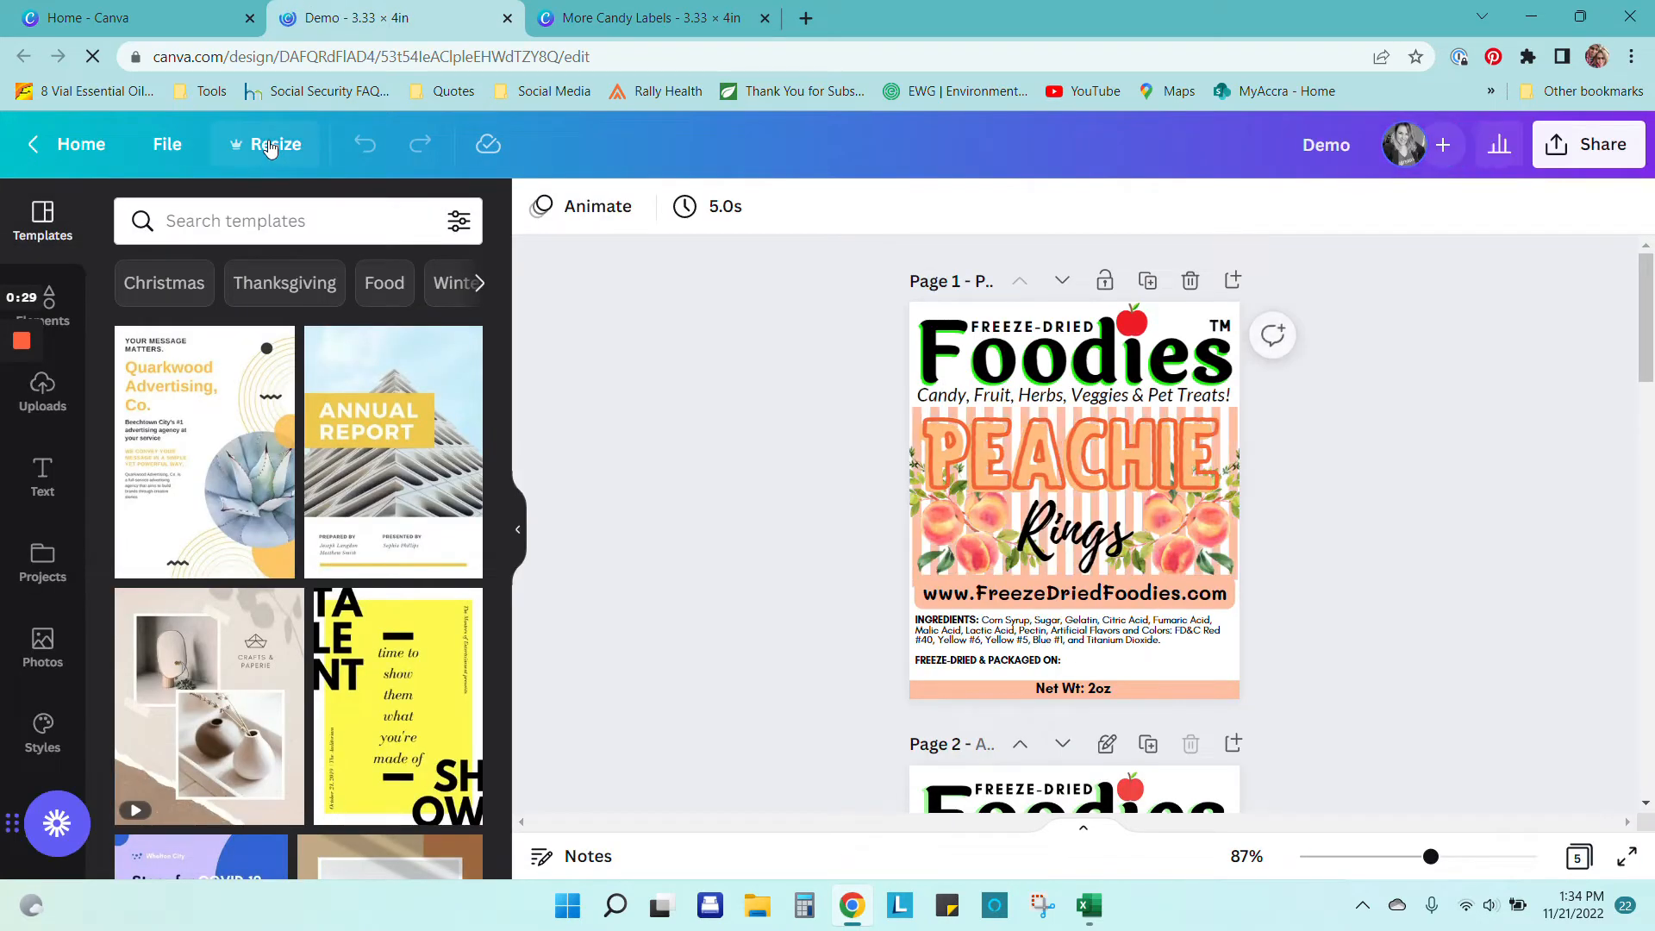
pyautogui.click(270, 148)
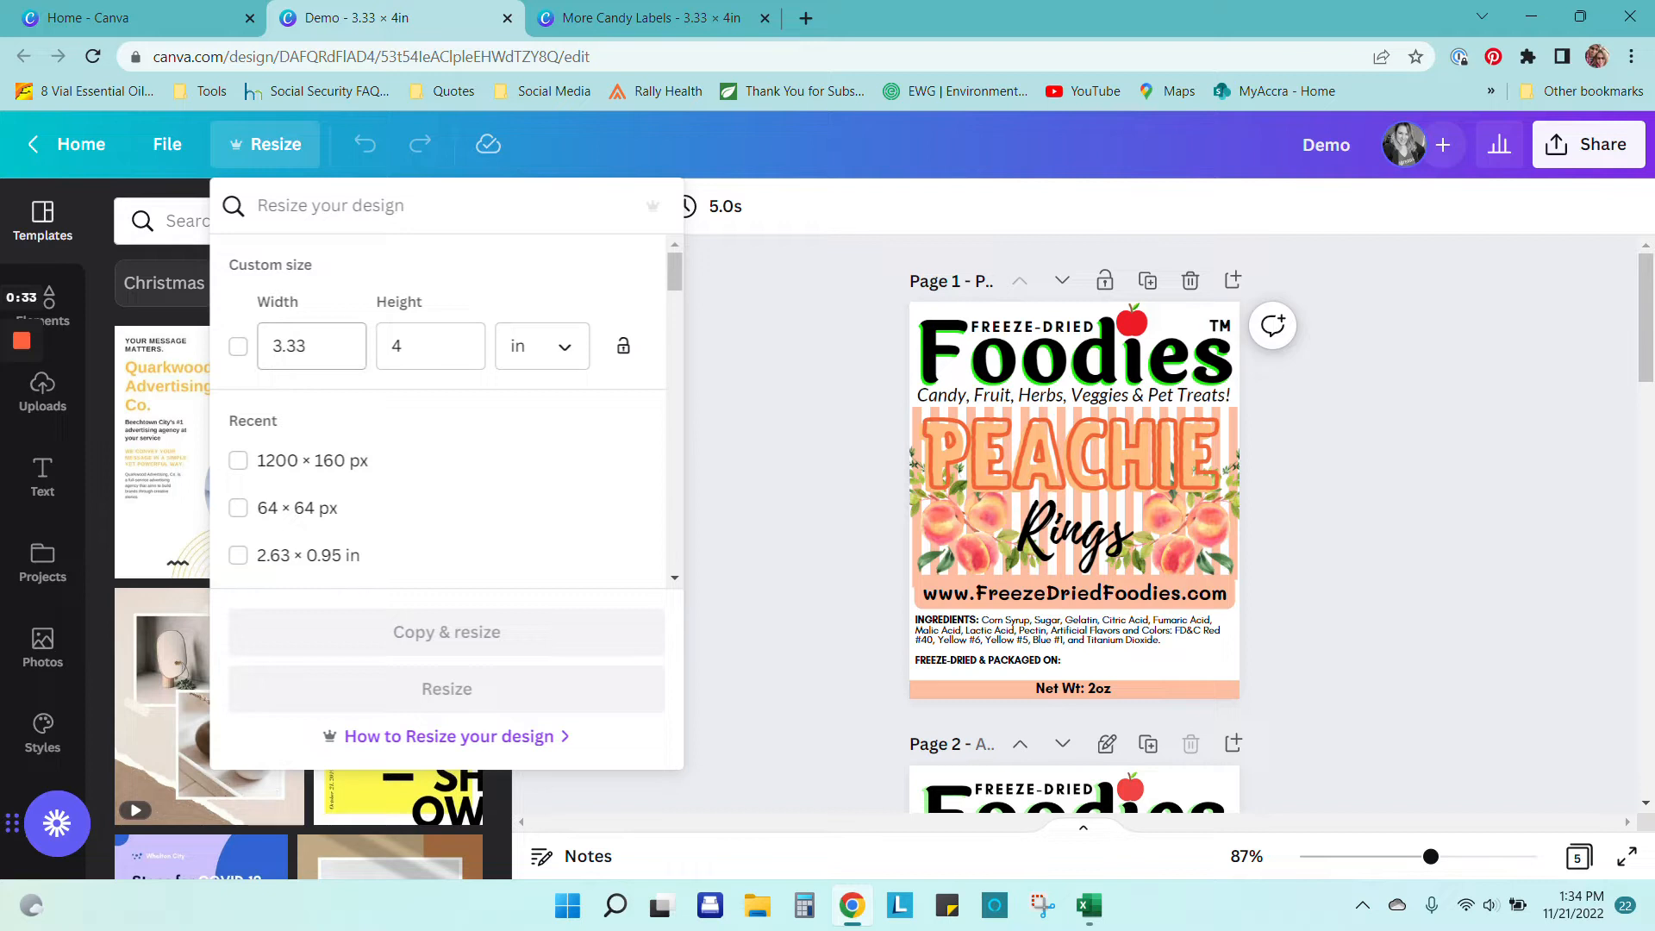
pyautogui.click(789, 267)
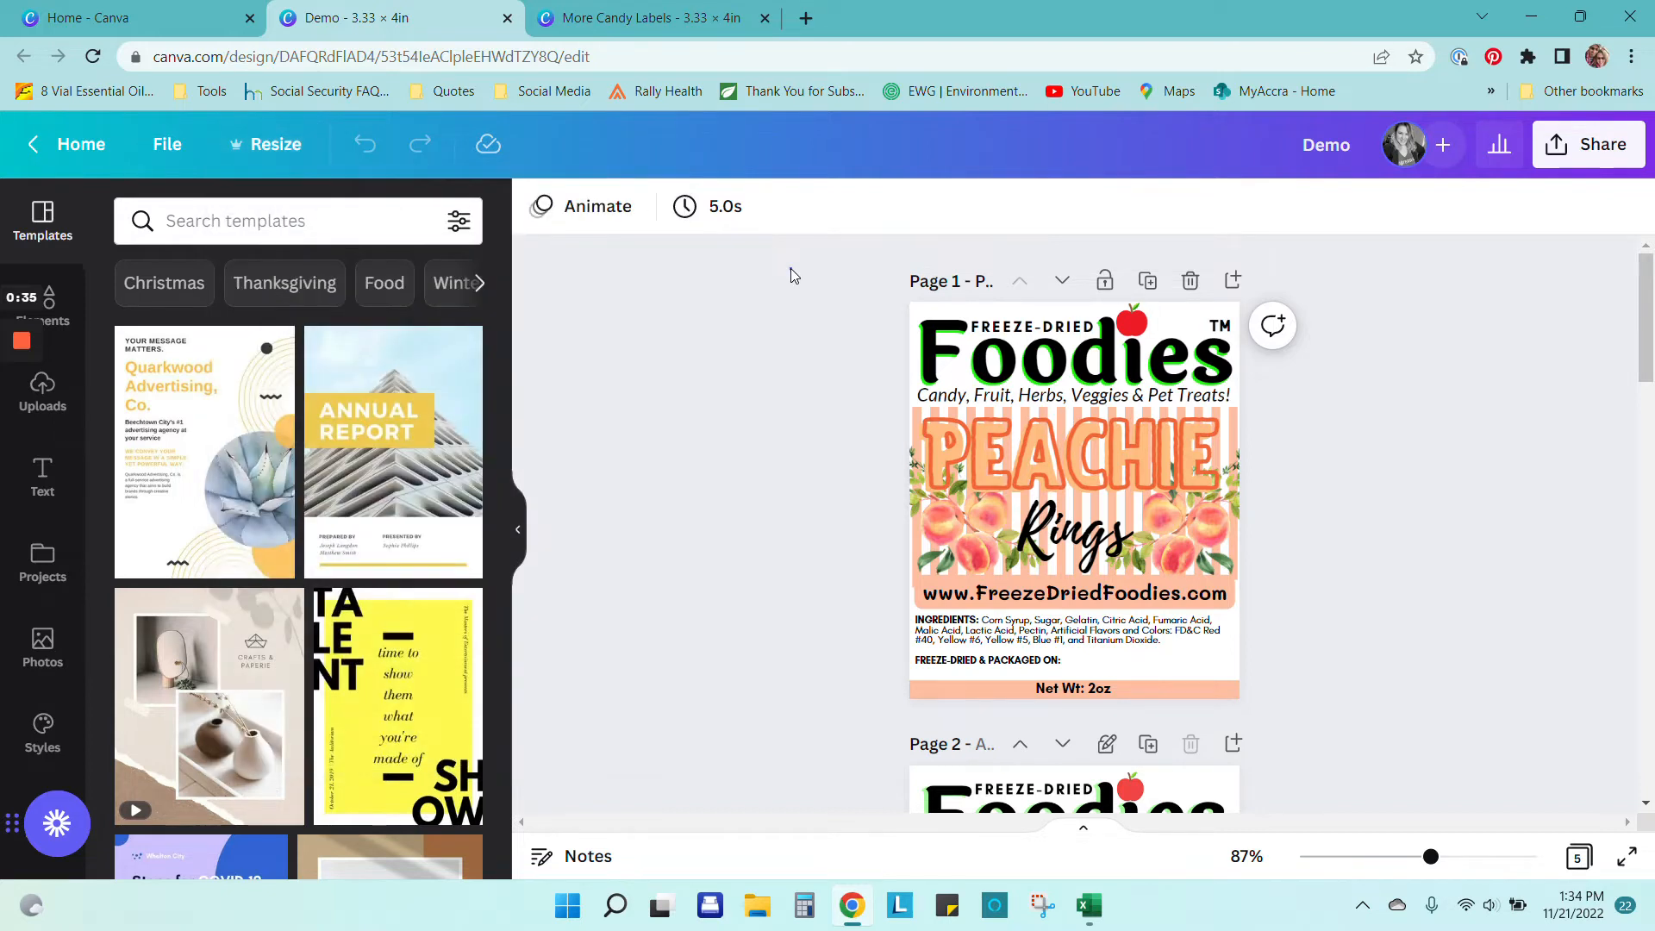
pyautogui.click(507, 18)
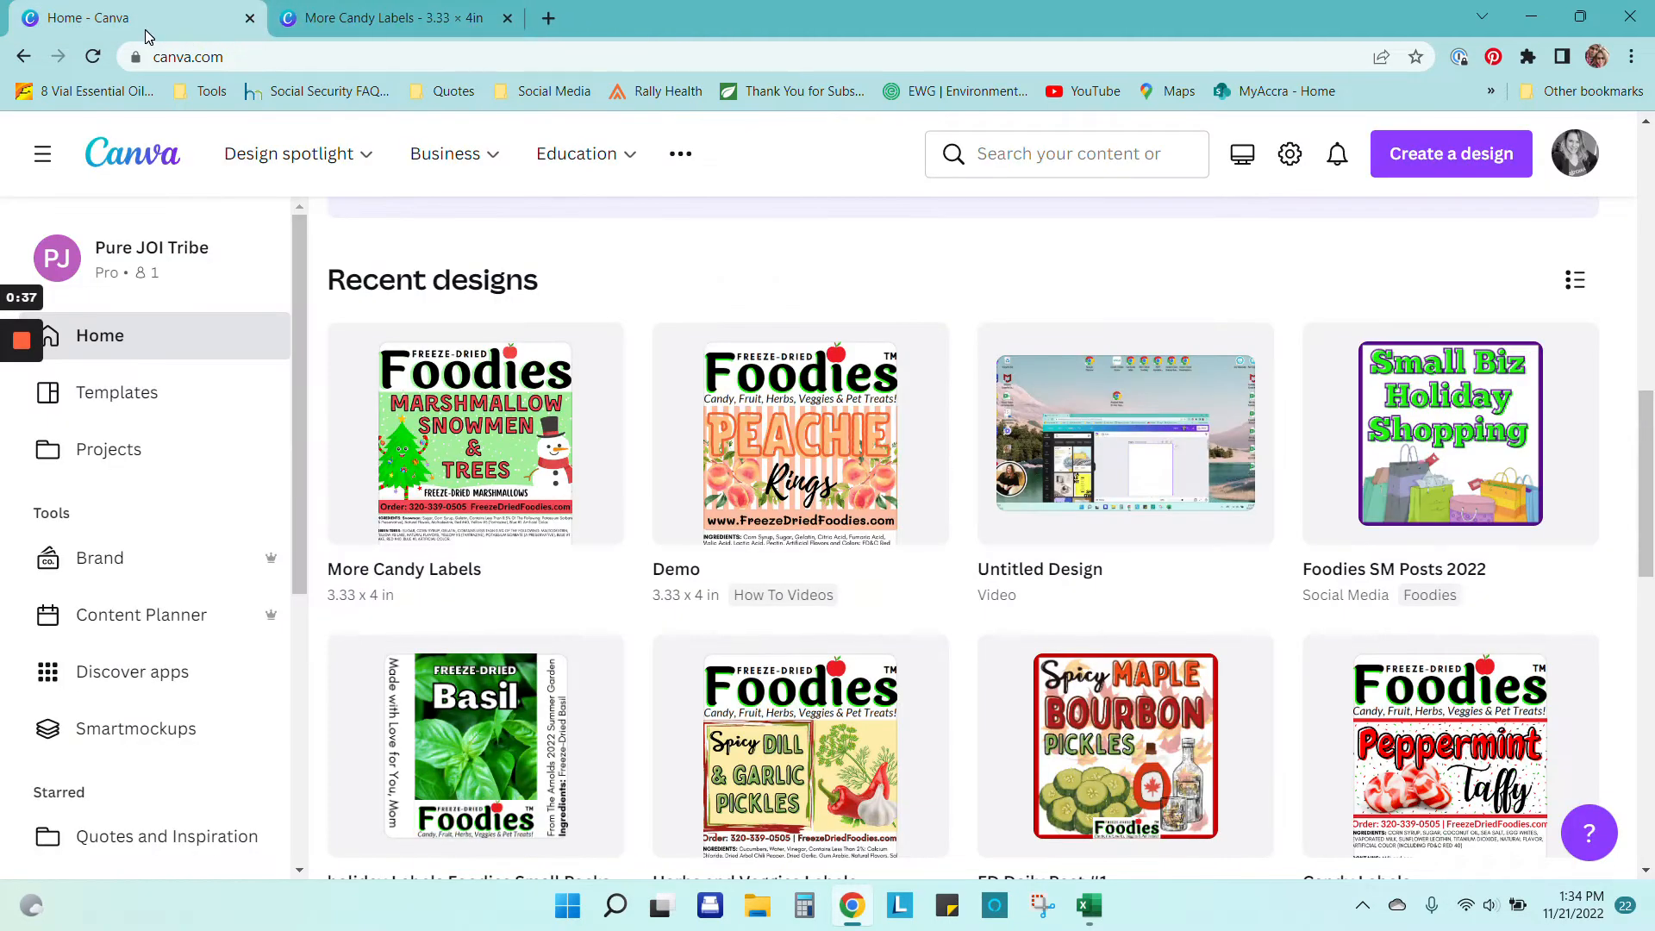
# Step: Start a custom-size design of 3.33 × 4 and switch the units to inches
pyautogui.click(1451, 153)
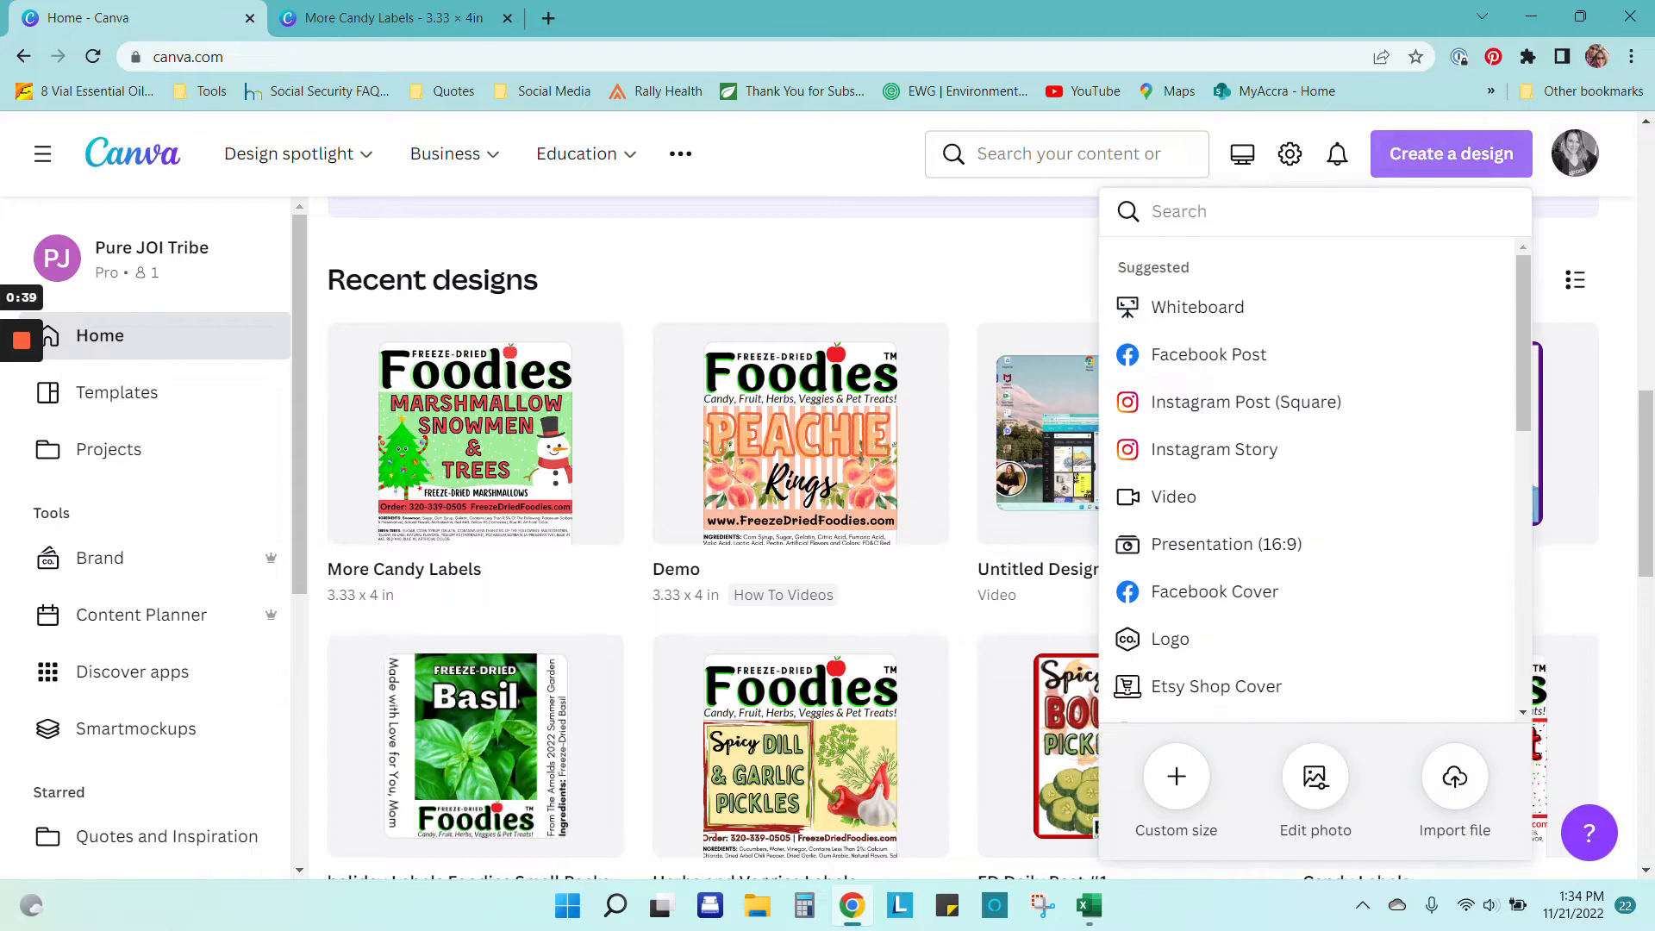
pyautogui.click(1176, 777)
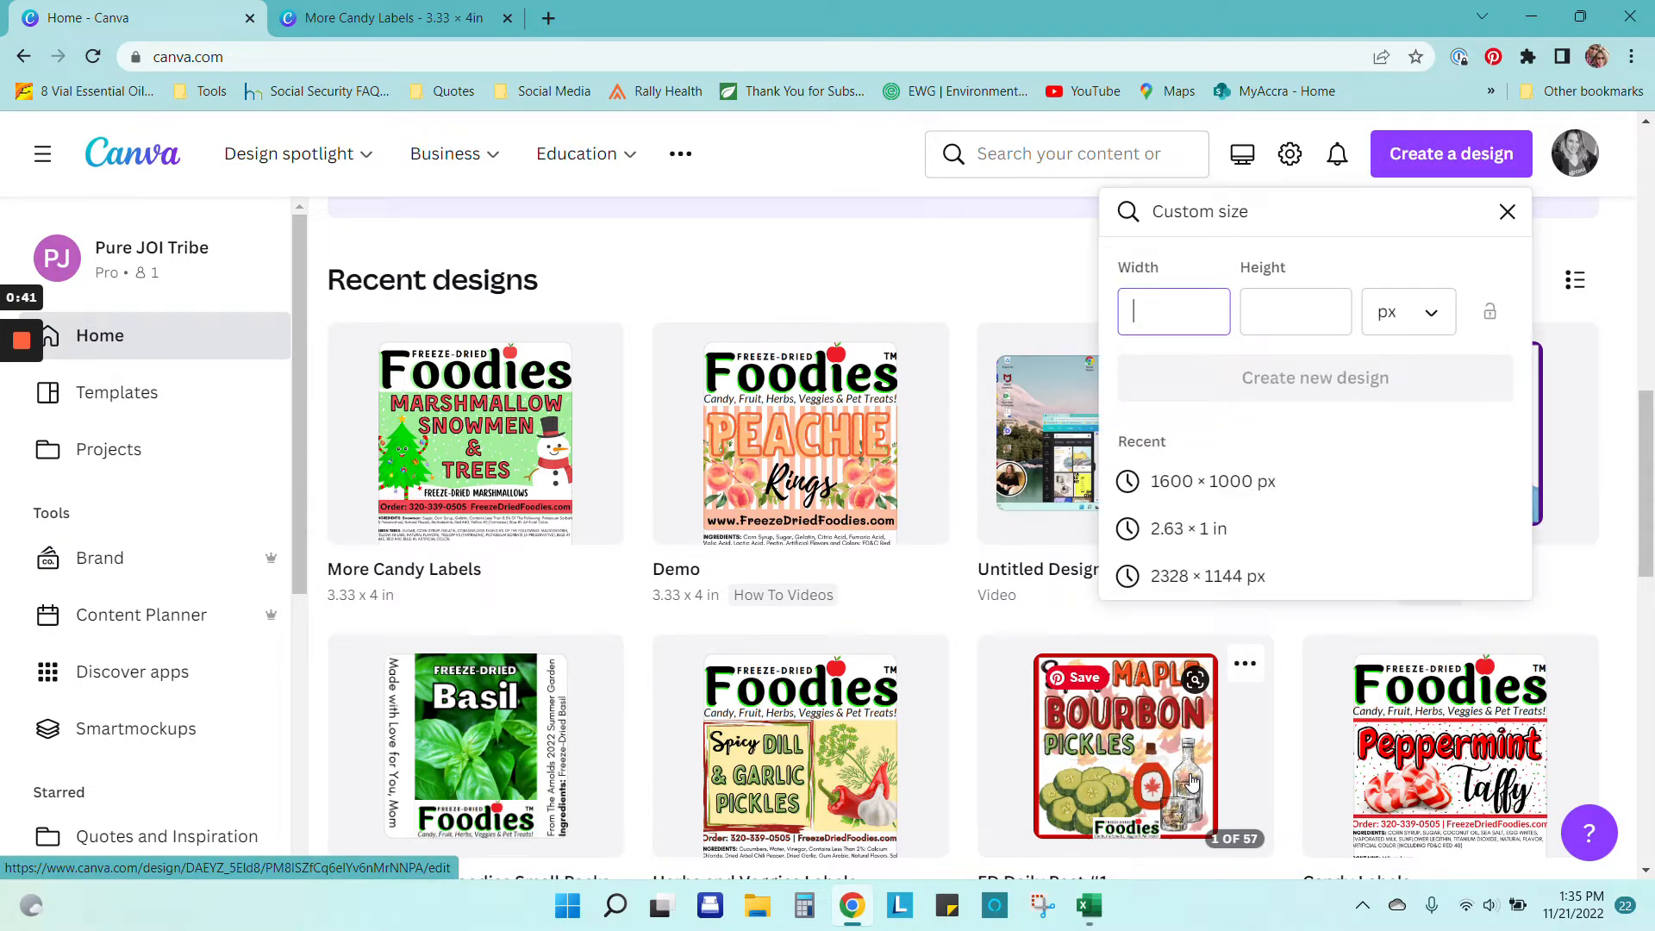
pyautogui.write('3.33')
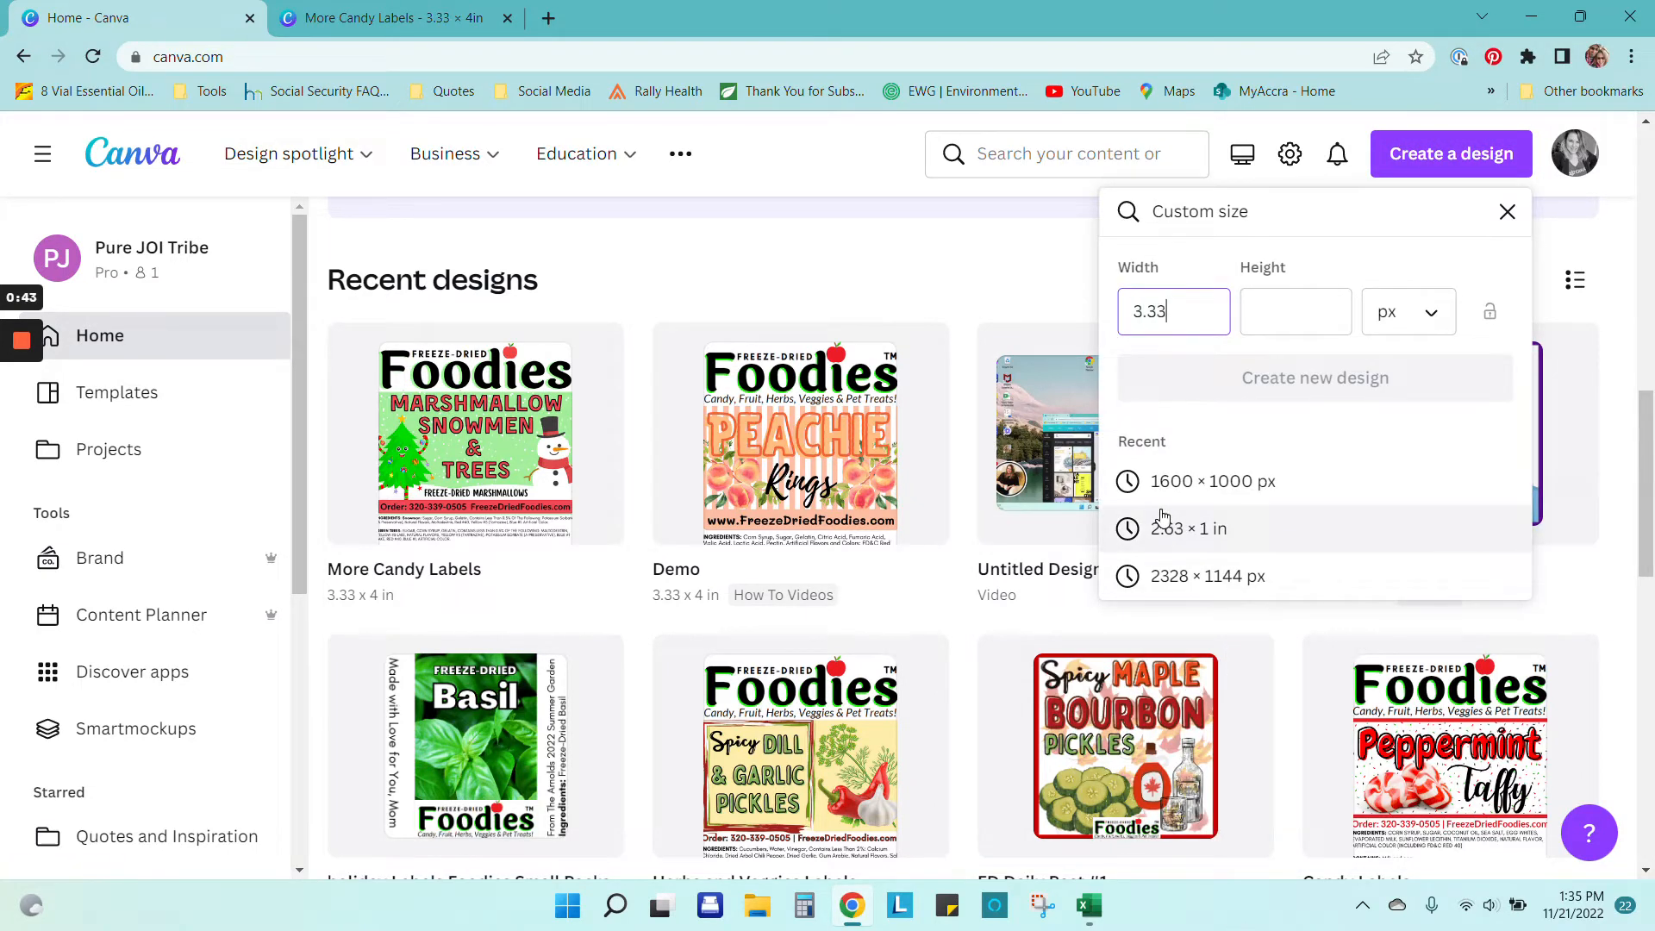
pyautogui.press('Tab')
pyautogui.write('4')
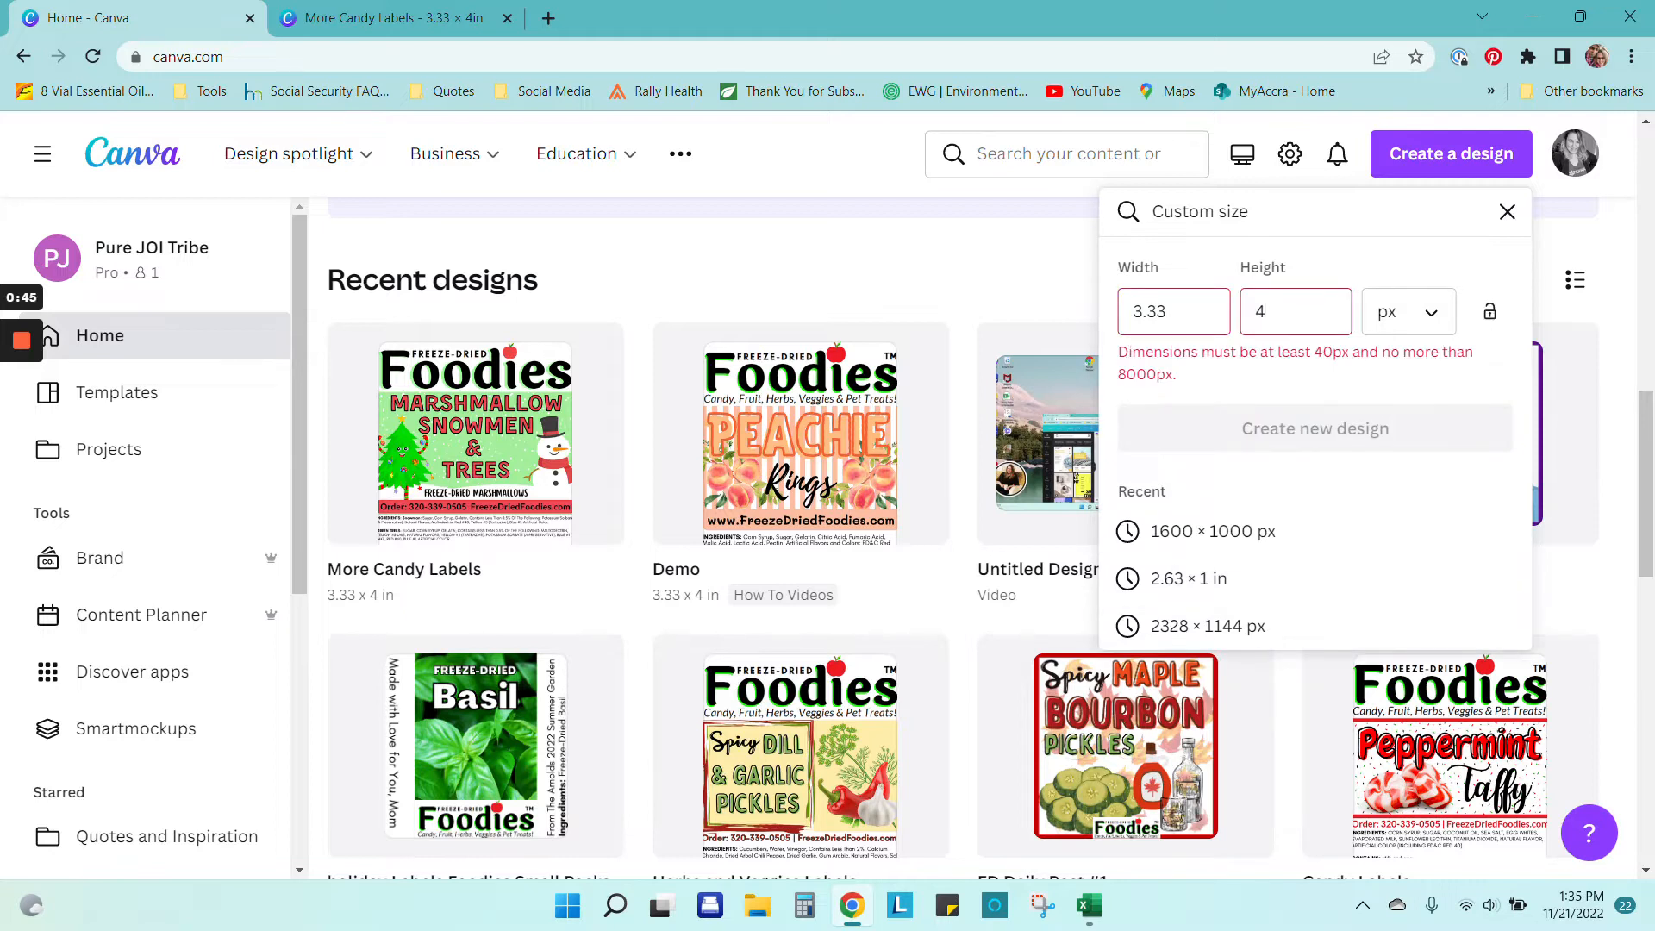
pyautogui.click(1390, 311)
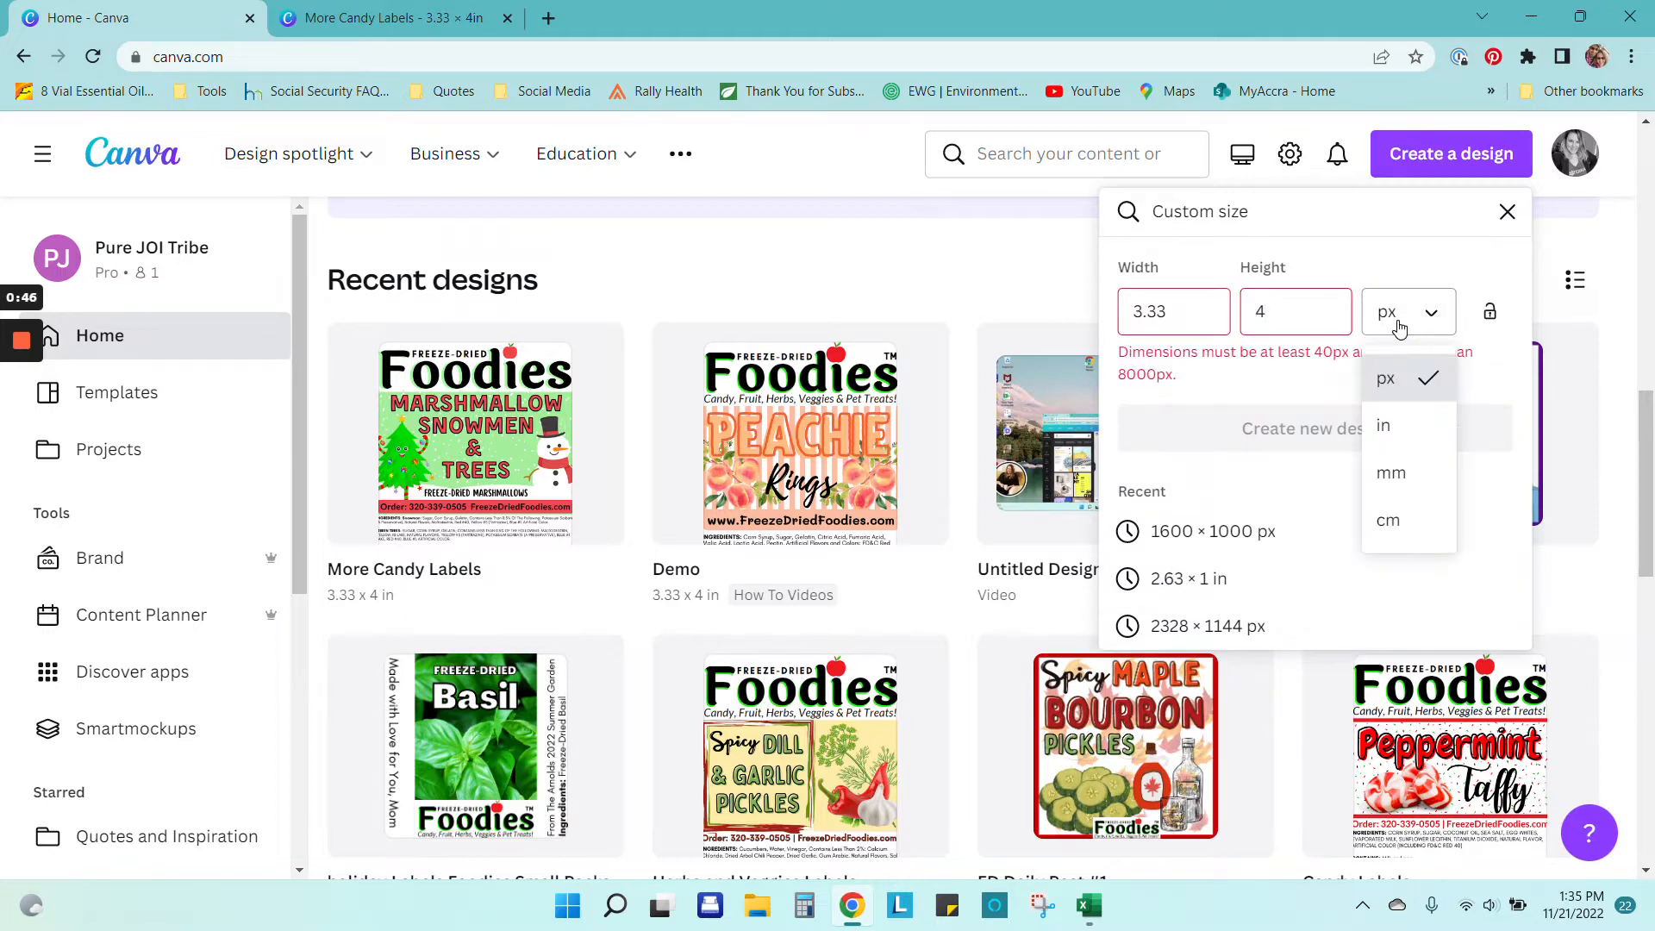
pyautogui.click(1385, 426)
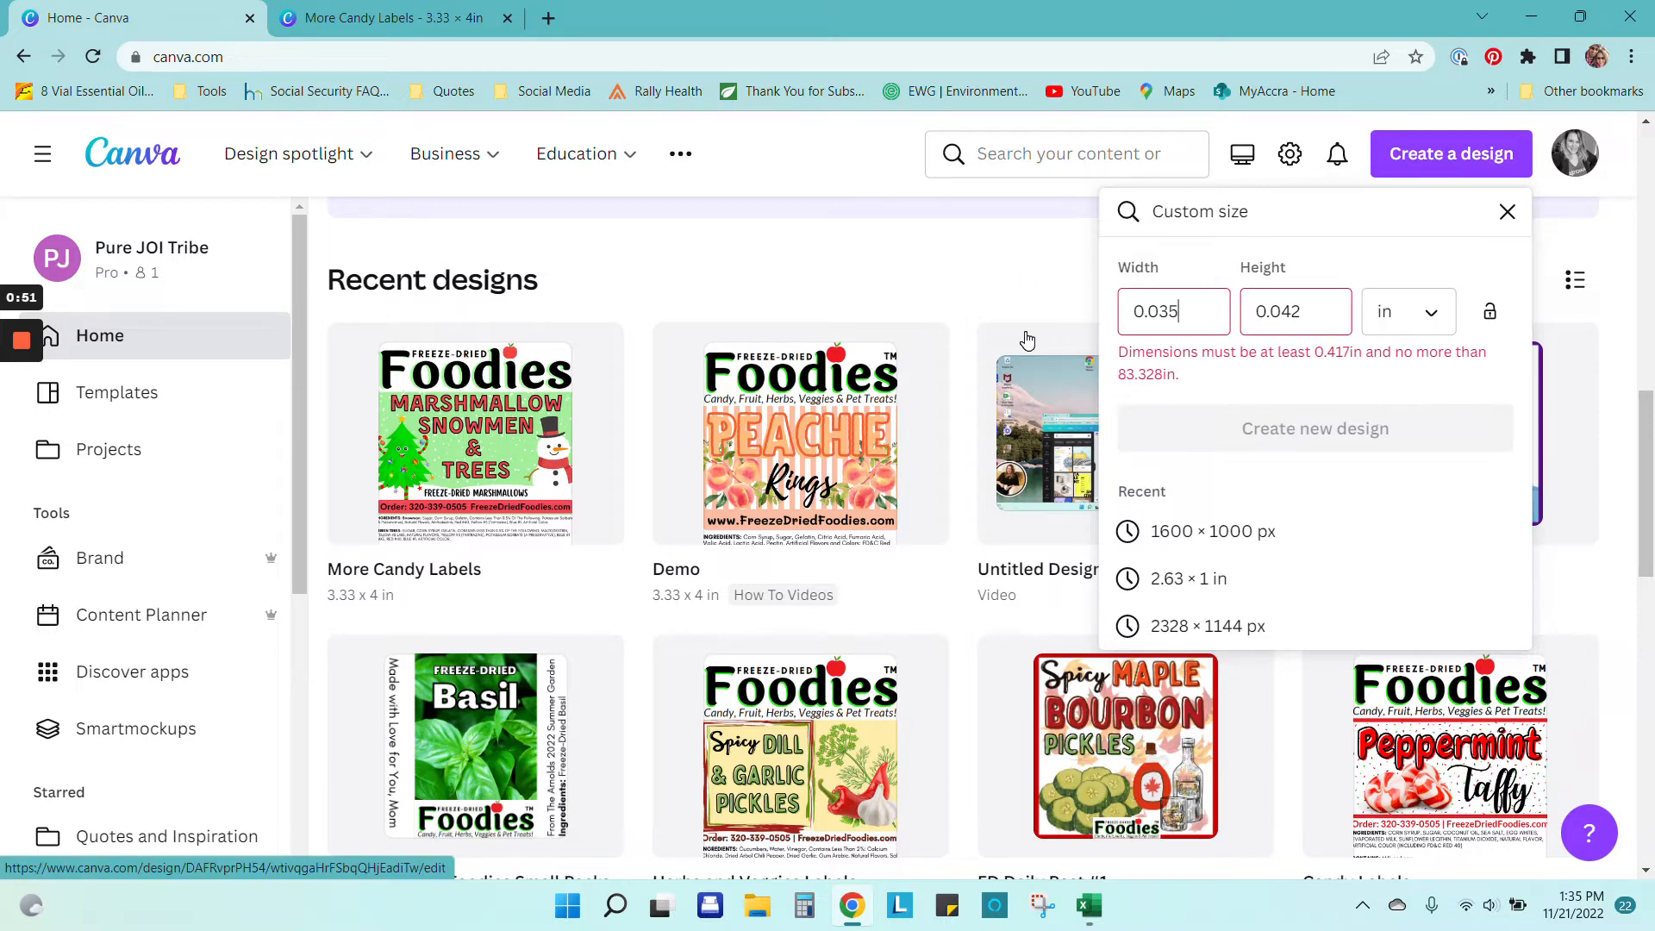
# Step: Re-enter 3.33 × 4.00 in and create the blank design
pyautogui.press('BackSpace')
pyautogui.press('BackSpace')
pyautogui.press('BackSpace')
pyautogui.press('BackSpace')
pyautogui.press('BackSpace')
pyautogui.write('3.33')
pyautogui.press('Tab')
pyautogui.write('4.00')
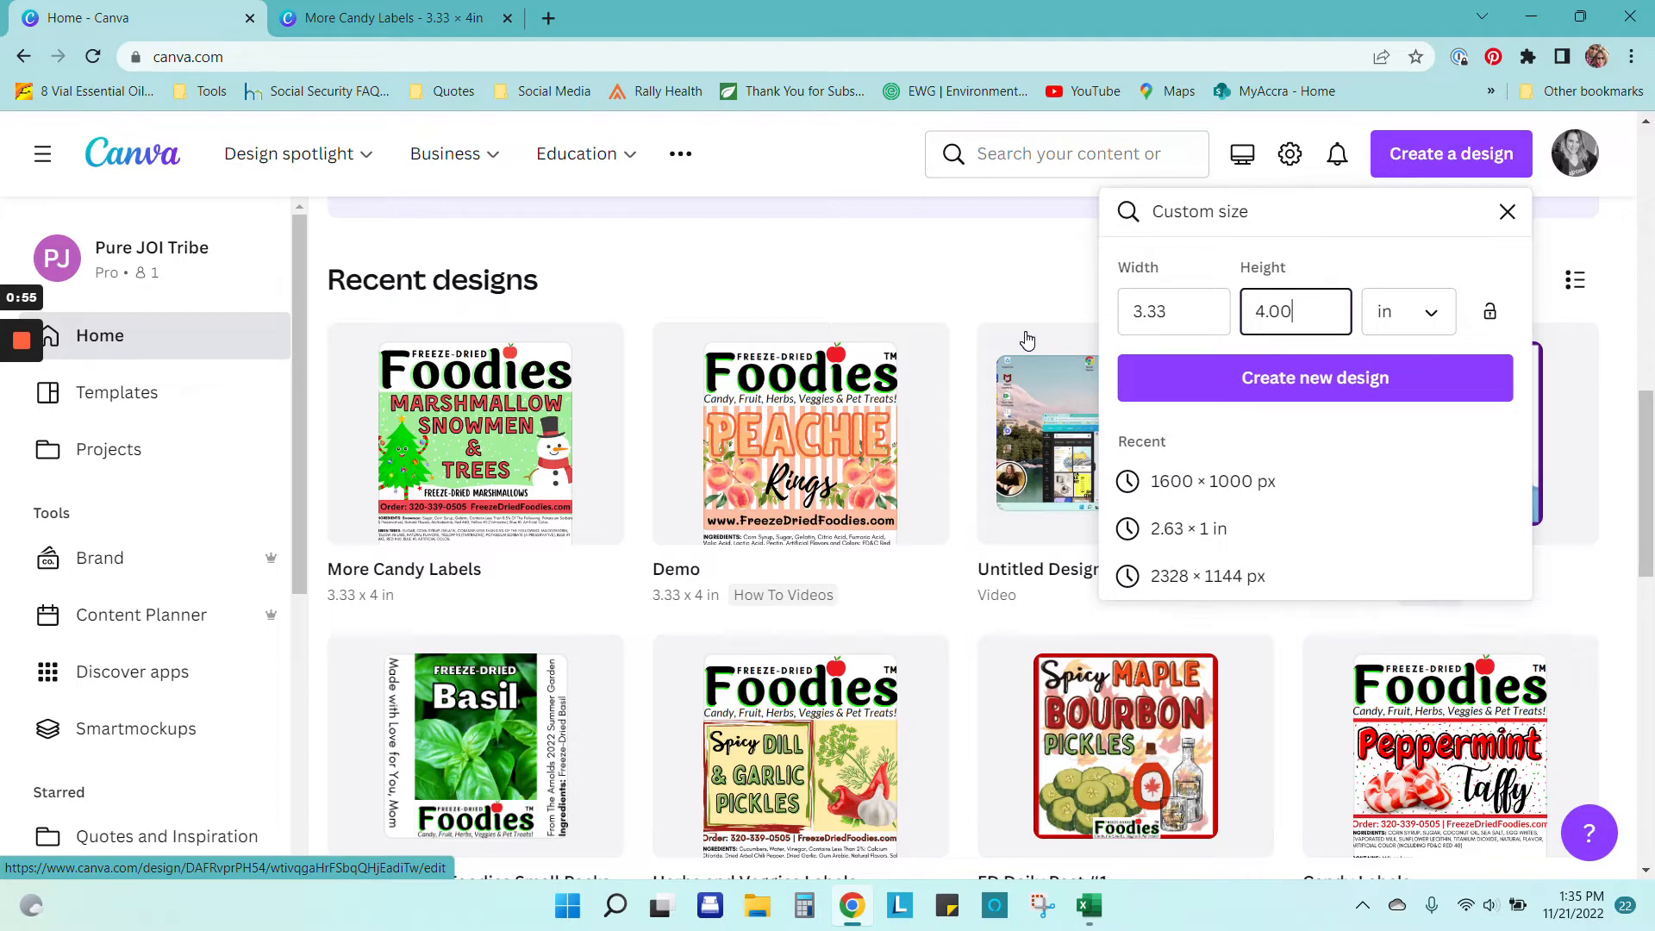
pyautogui.press('Tab')
pyautogui.click(1329, 385)
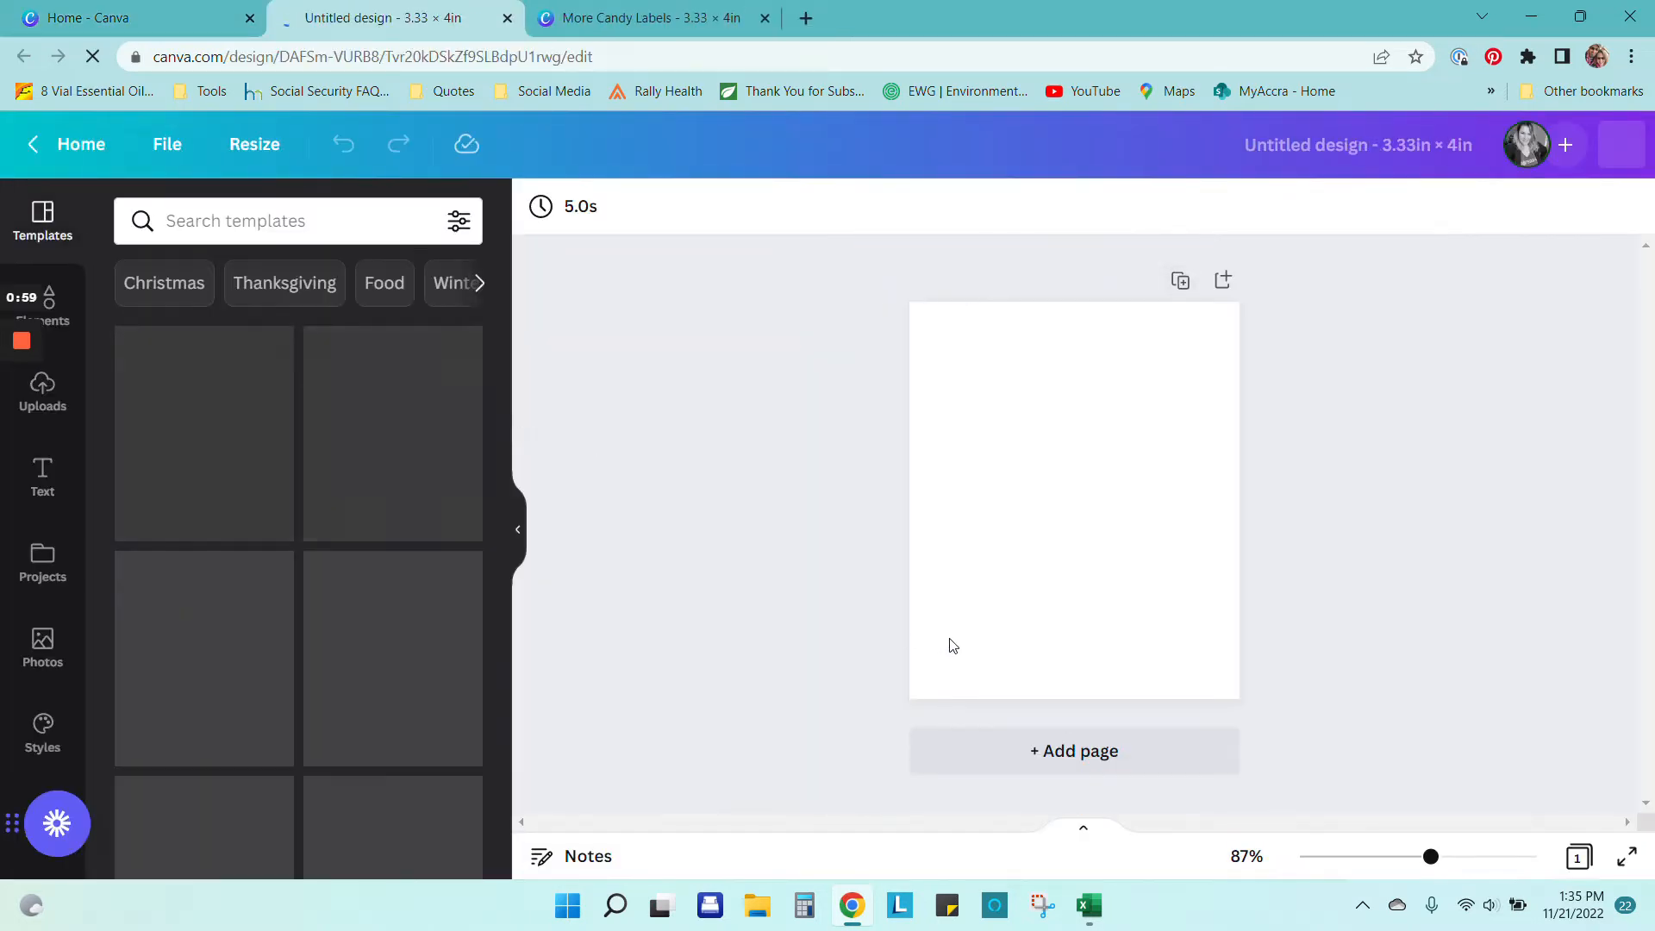
pyautogui.click(508, 18)
# Step: In More Candy Labels, add the Freeze-Dried Foodies banner from Uploads to the top of page 17
pyautogui.click(422, 12)
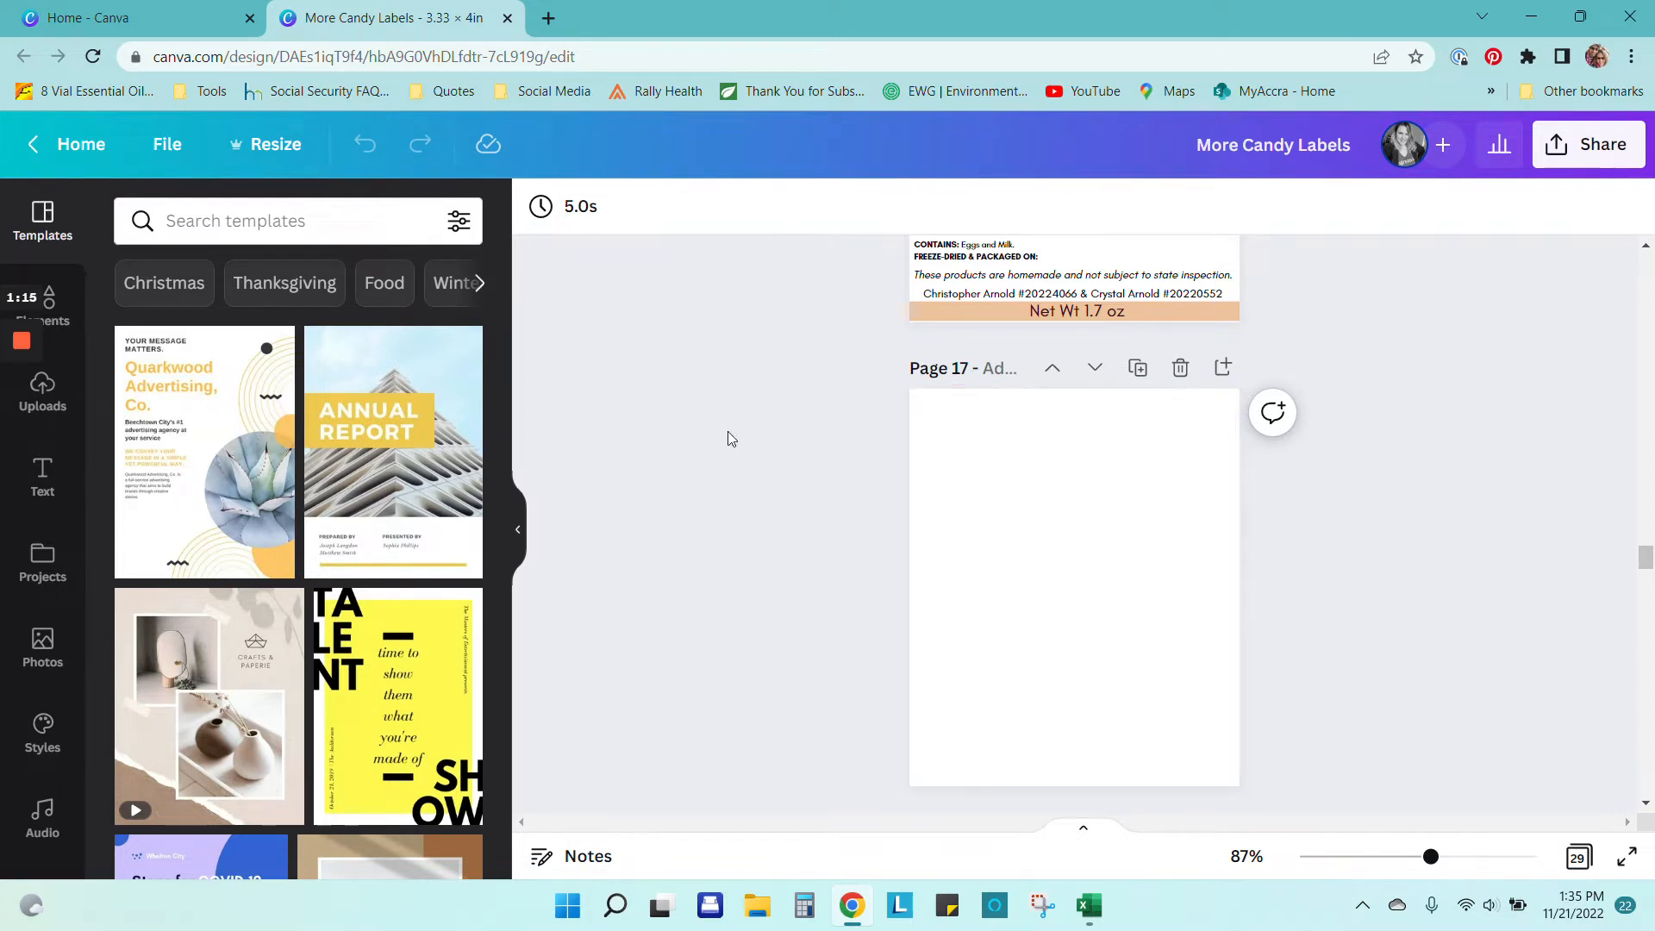
pyautogui.click(43, 311)
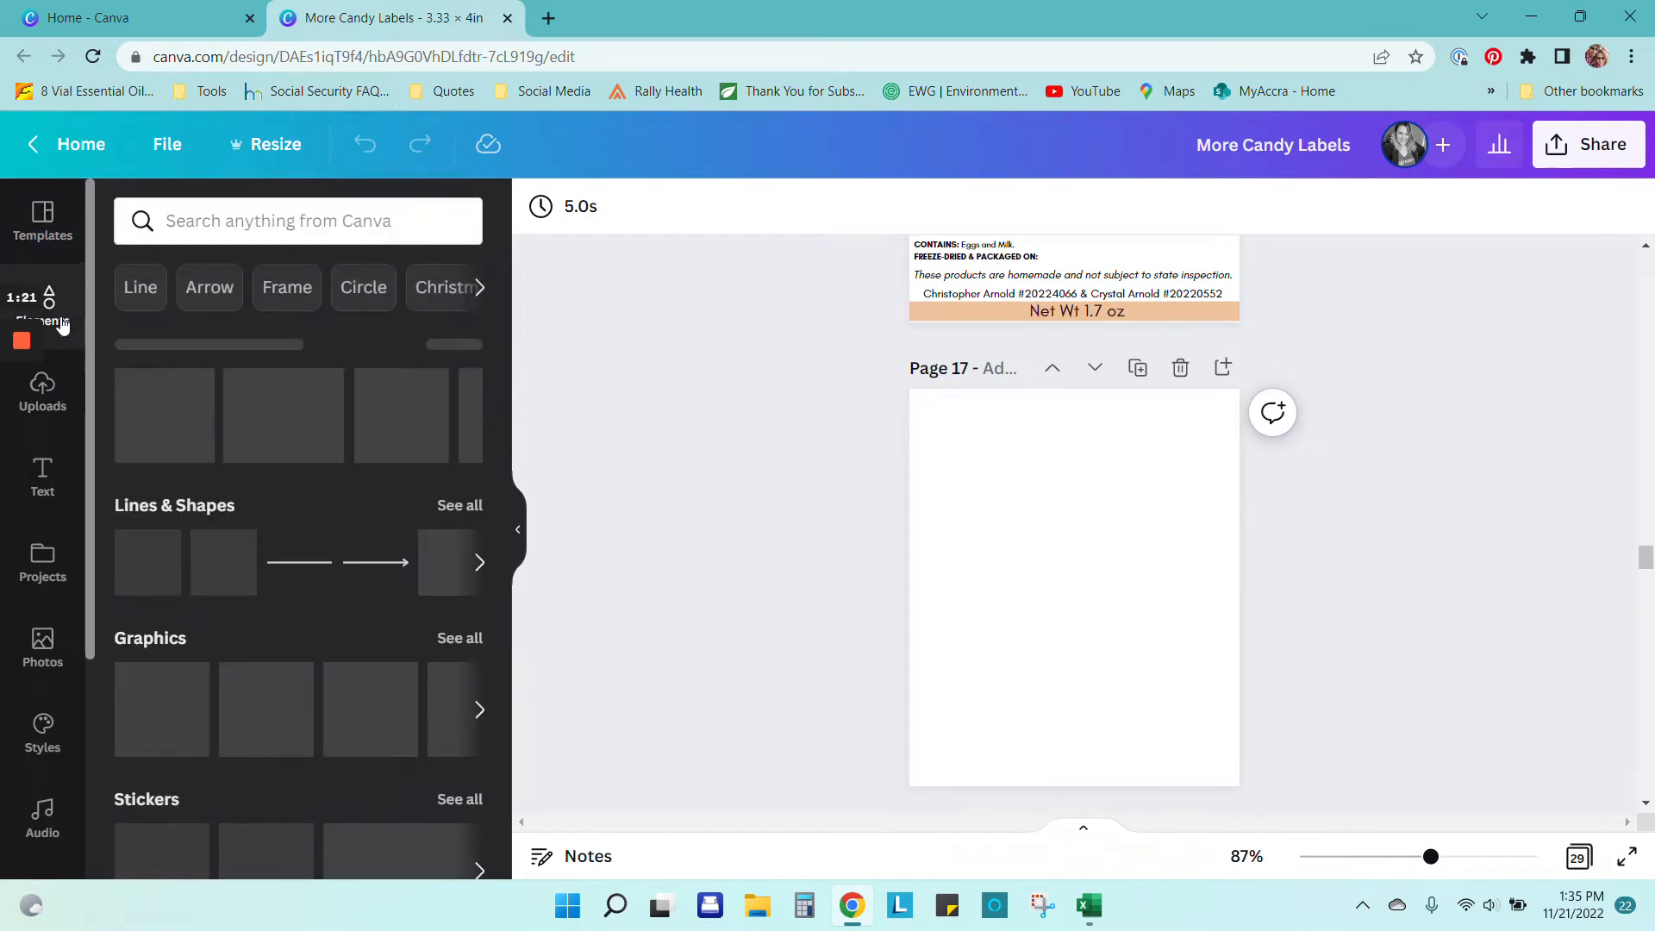
pyautogui.click(39, 395)
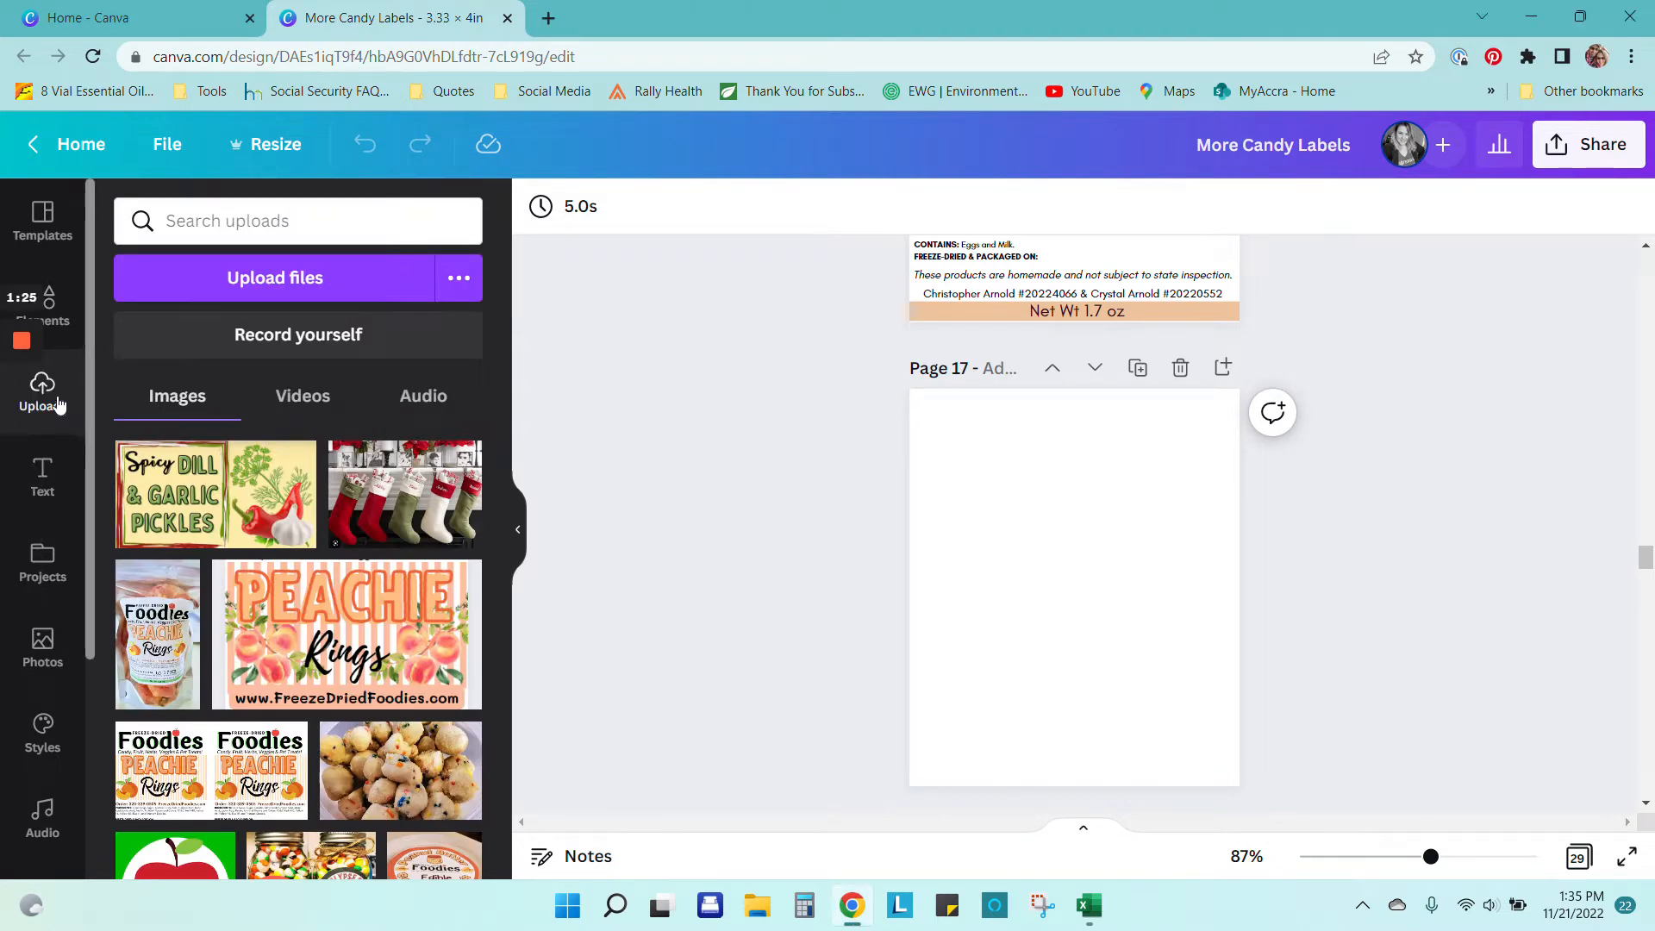
pyautogui.scroll(-4, 338, 702)
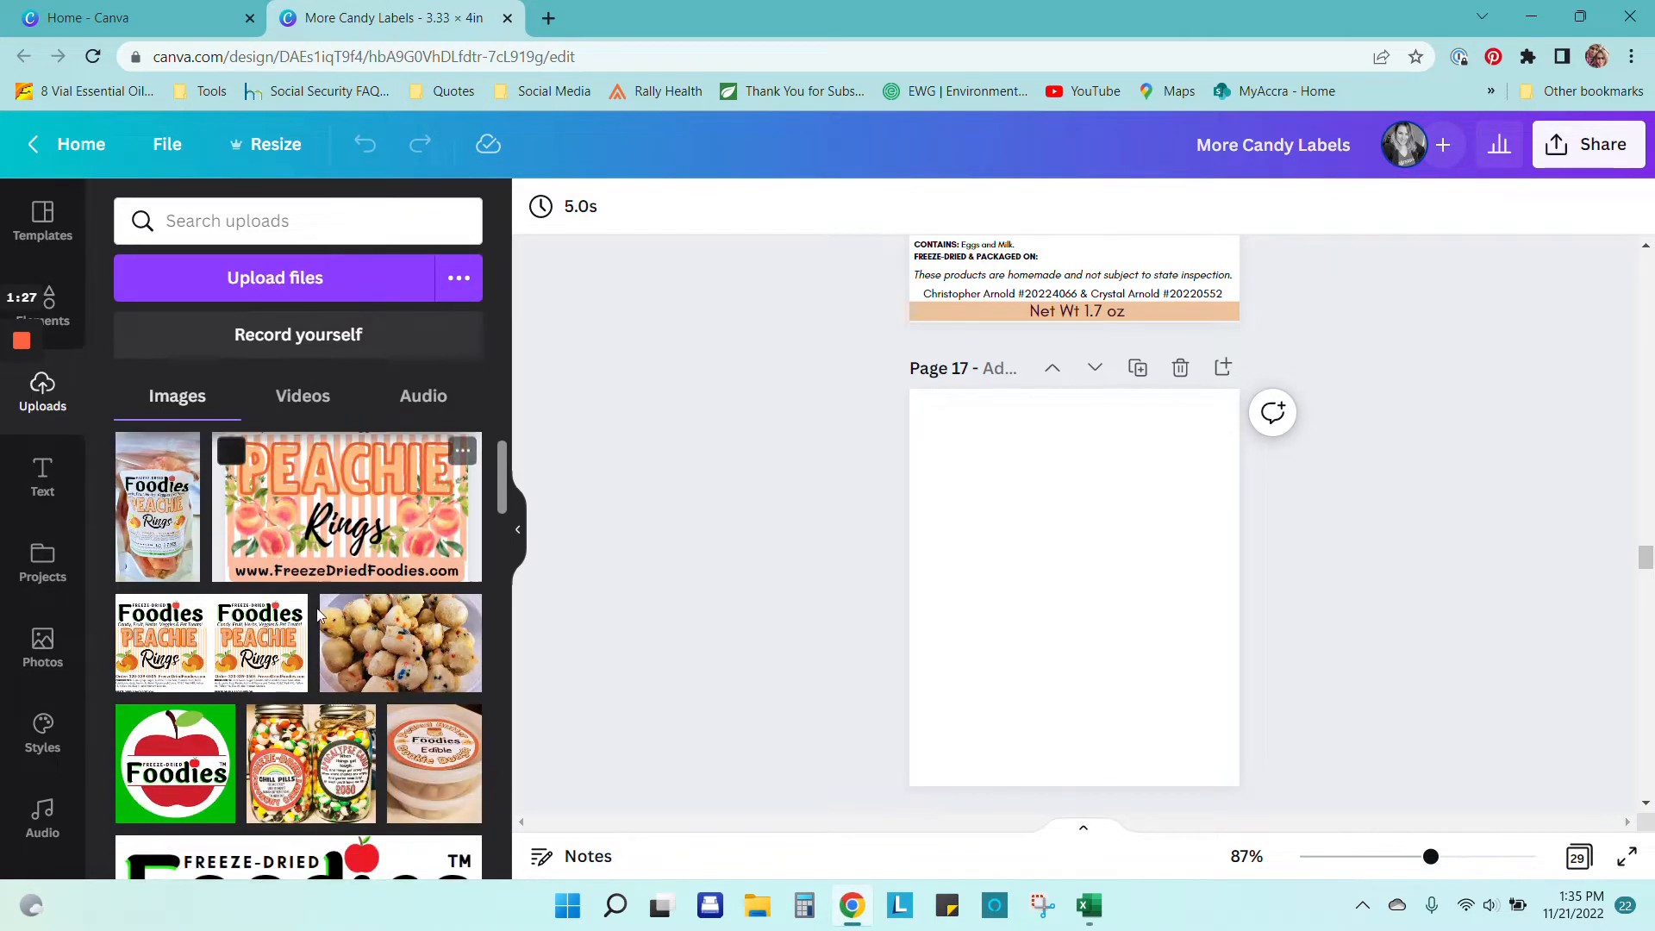
pyautogui.click(338, 702)
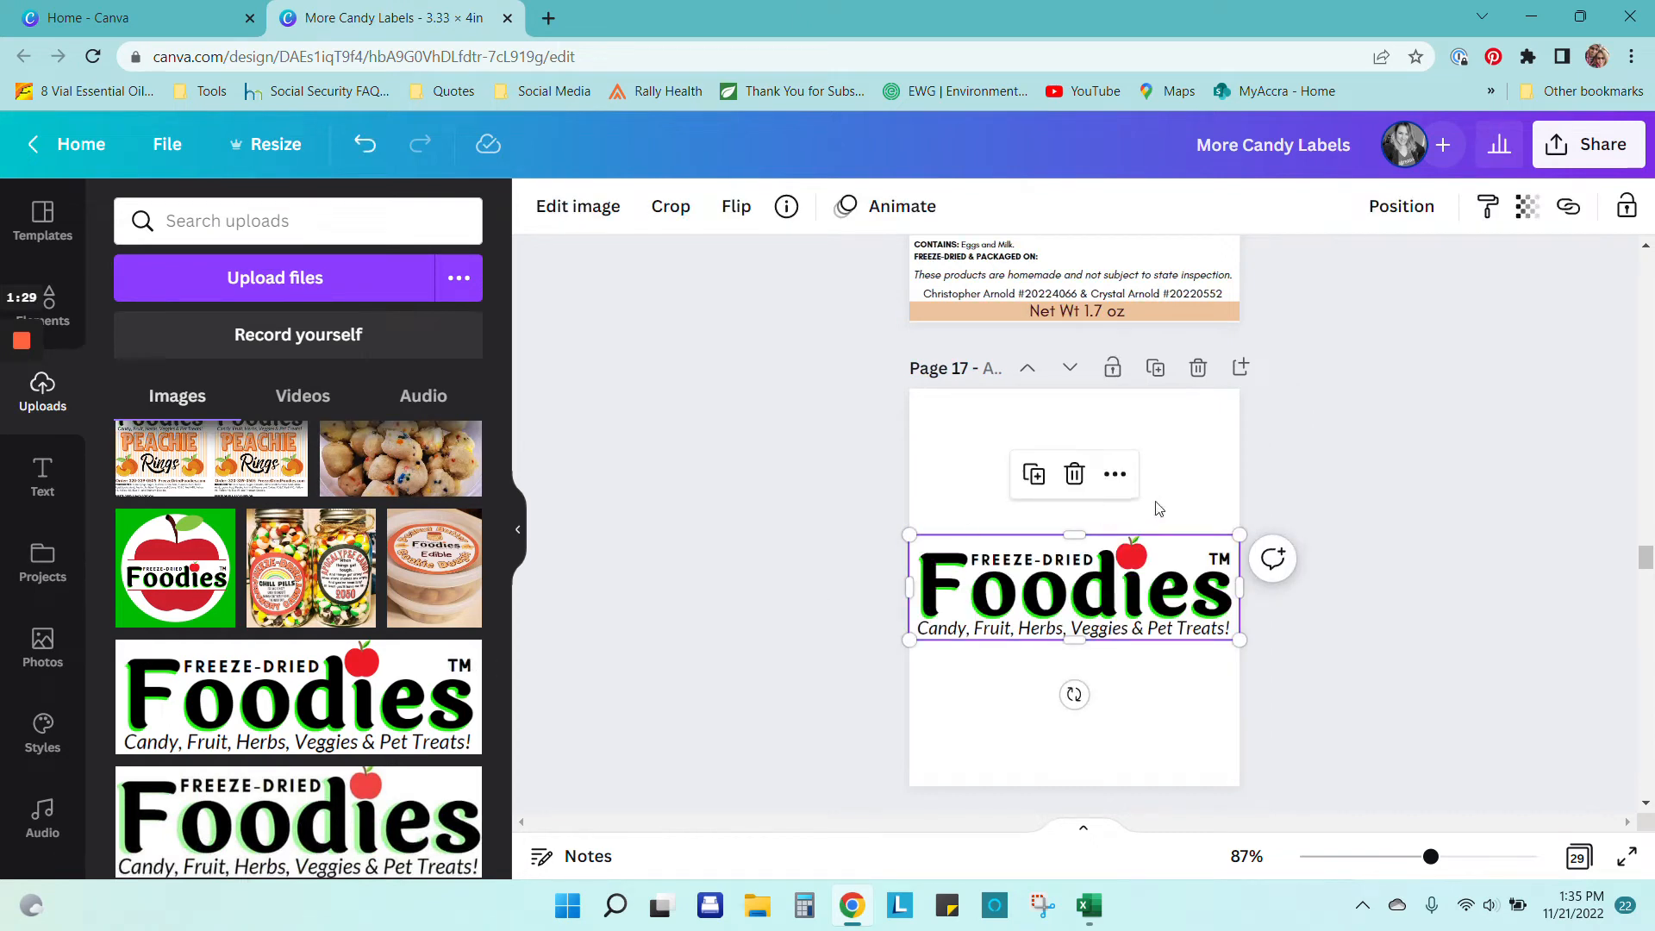
pyautogui.moveTo(1158, 597); pyautogui.dragTo(1153, 452)
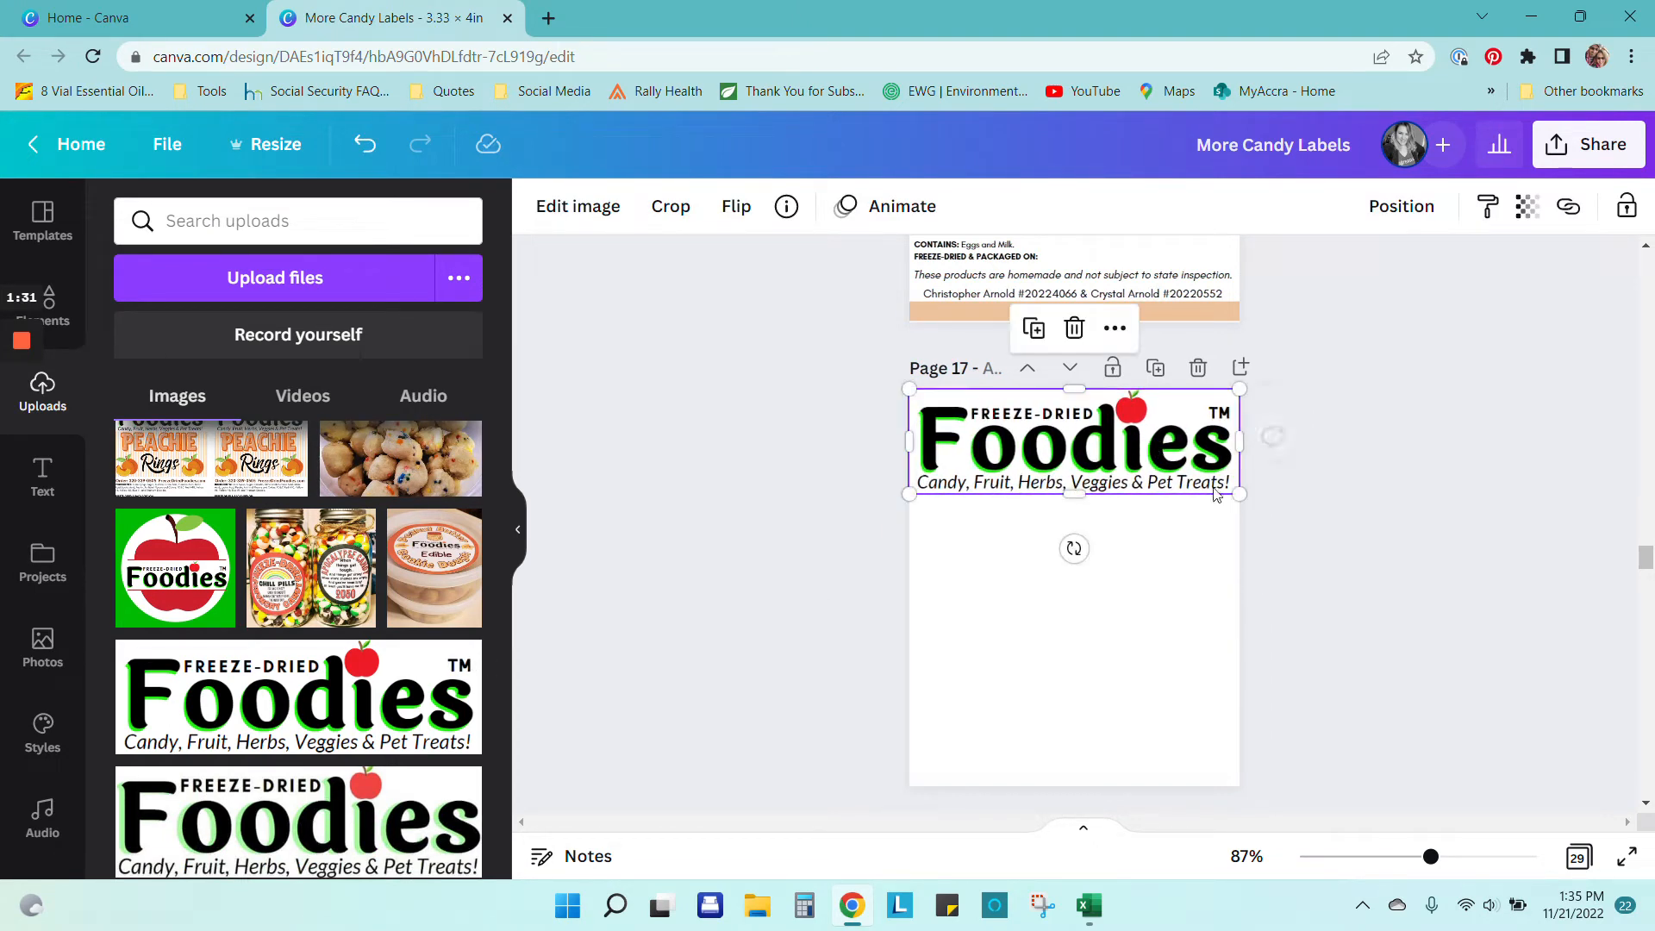
pyautogui.click(1300, 509)
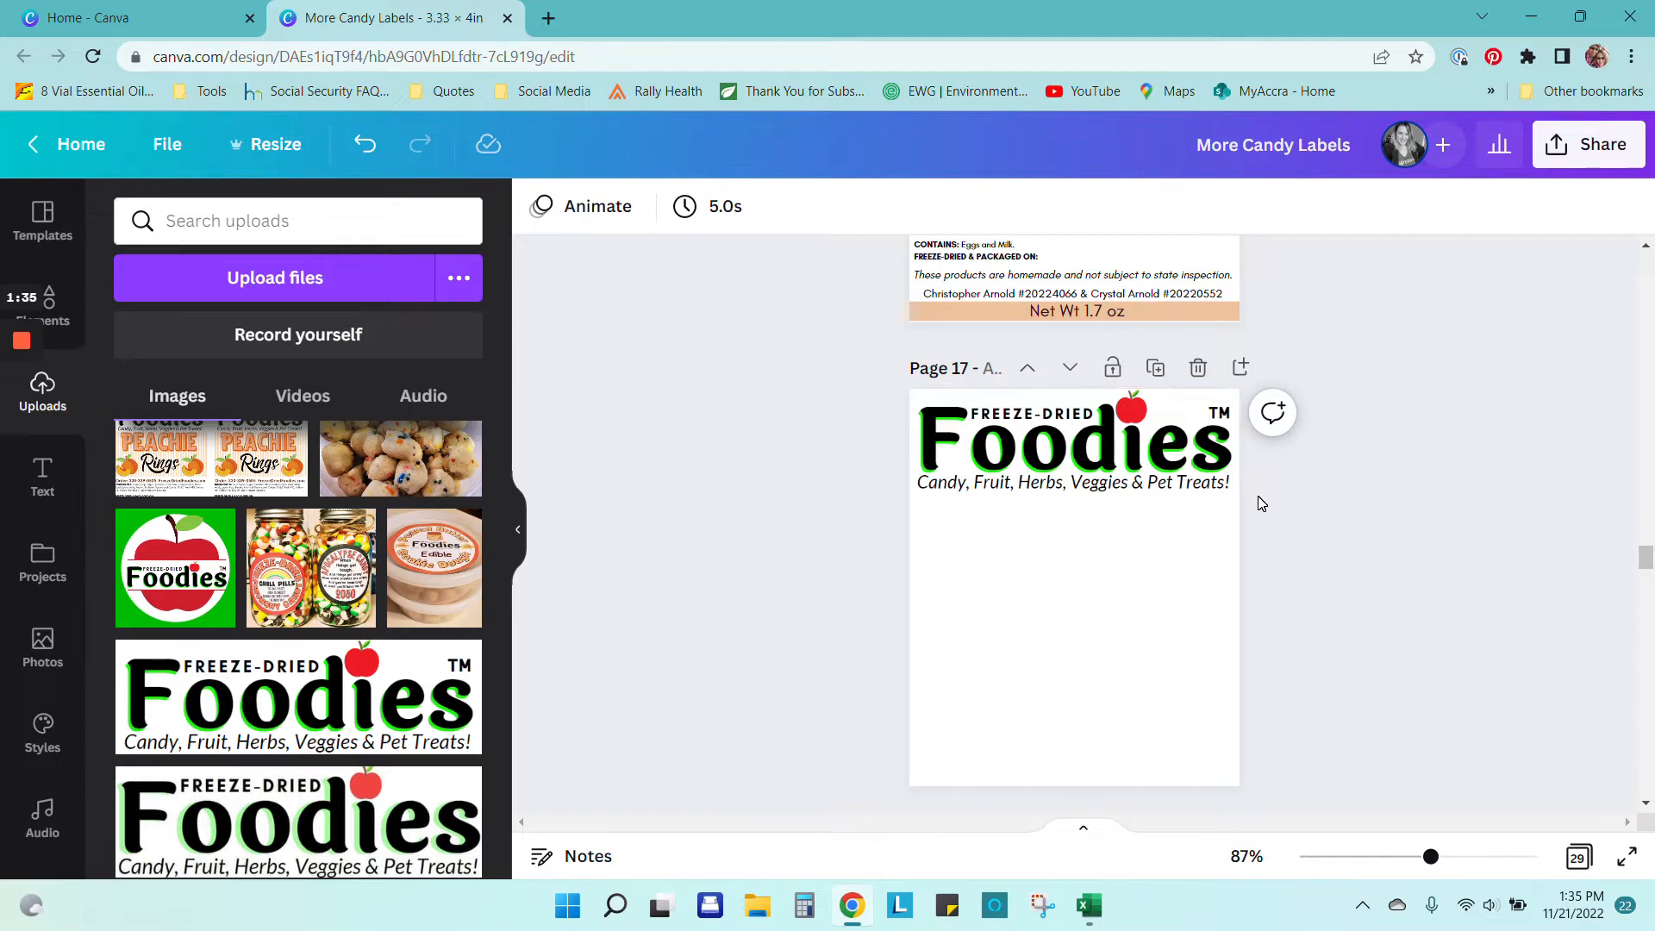
pyautogui.scroll(-1, 1270, 494)
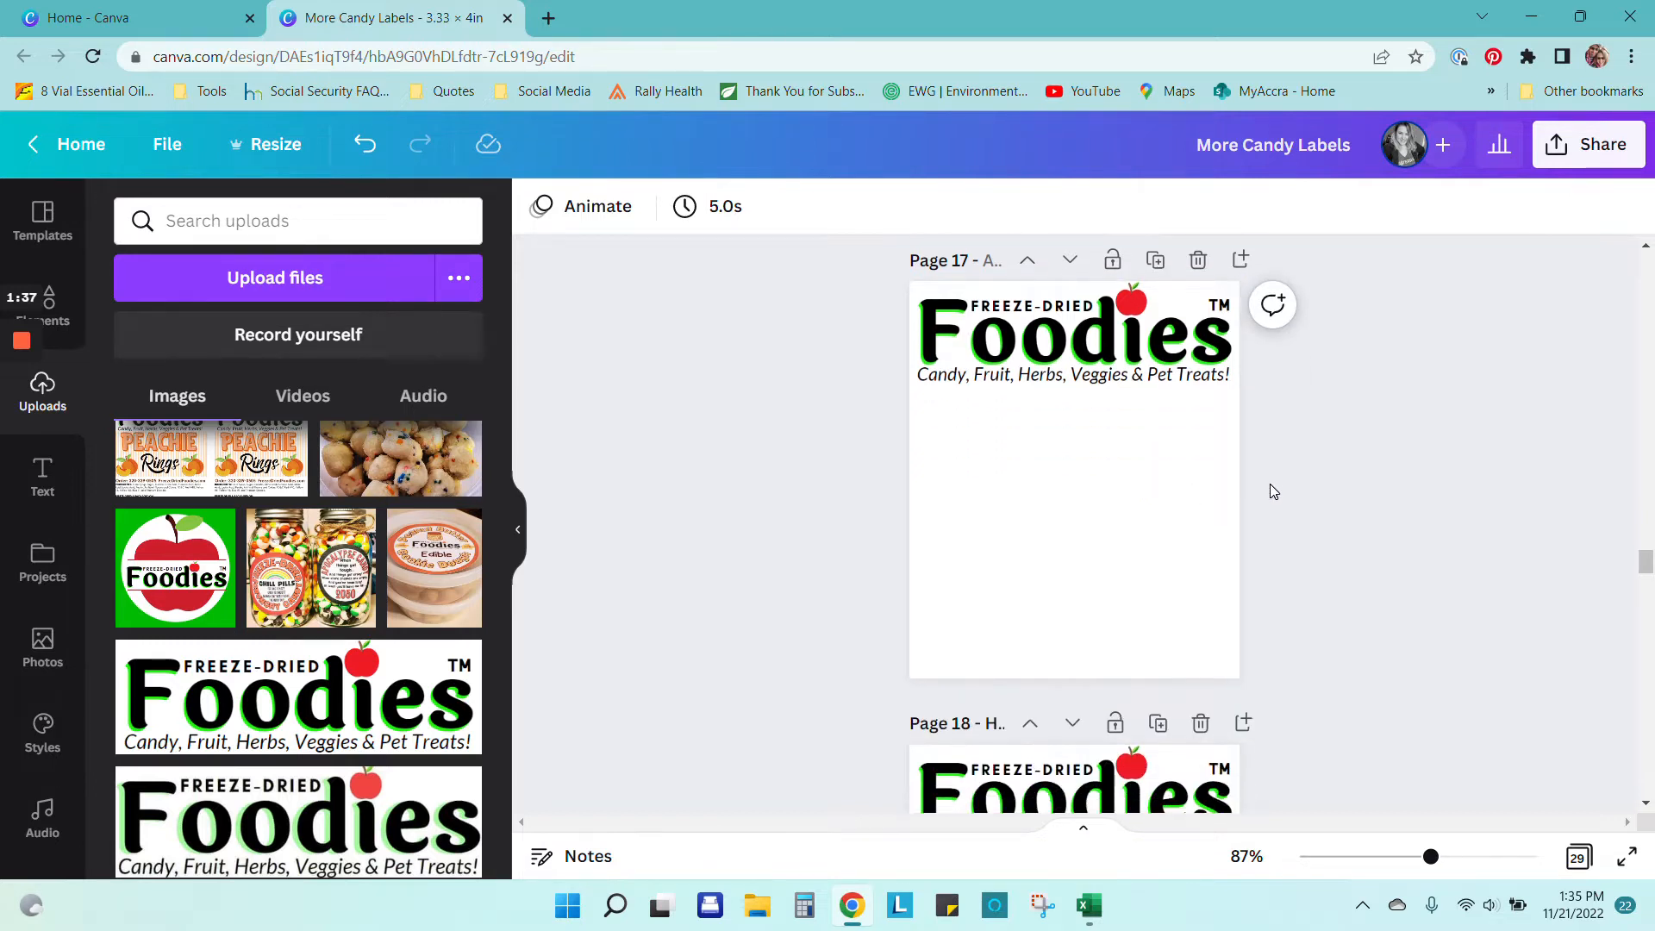
pyautogui.scroll(-3, 1279, 484)
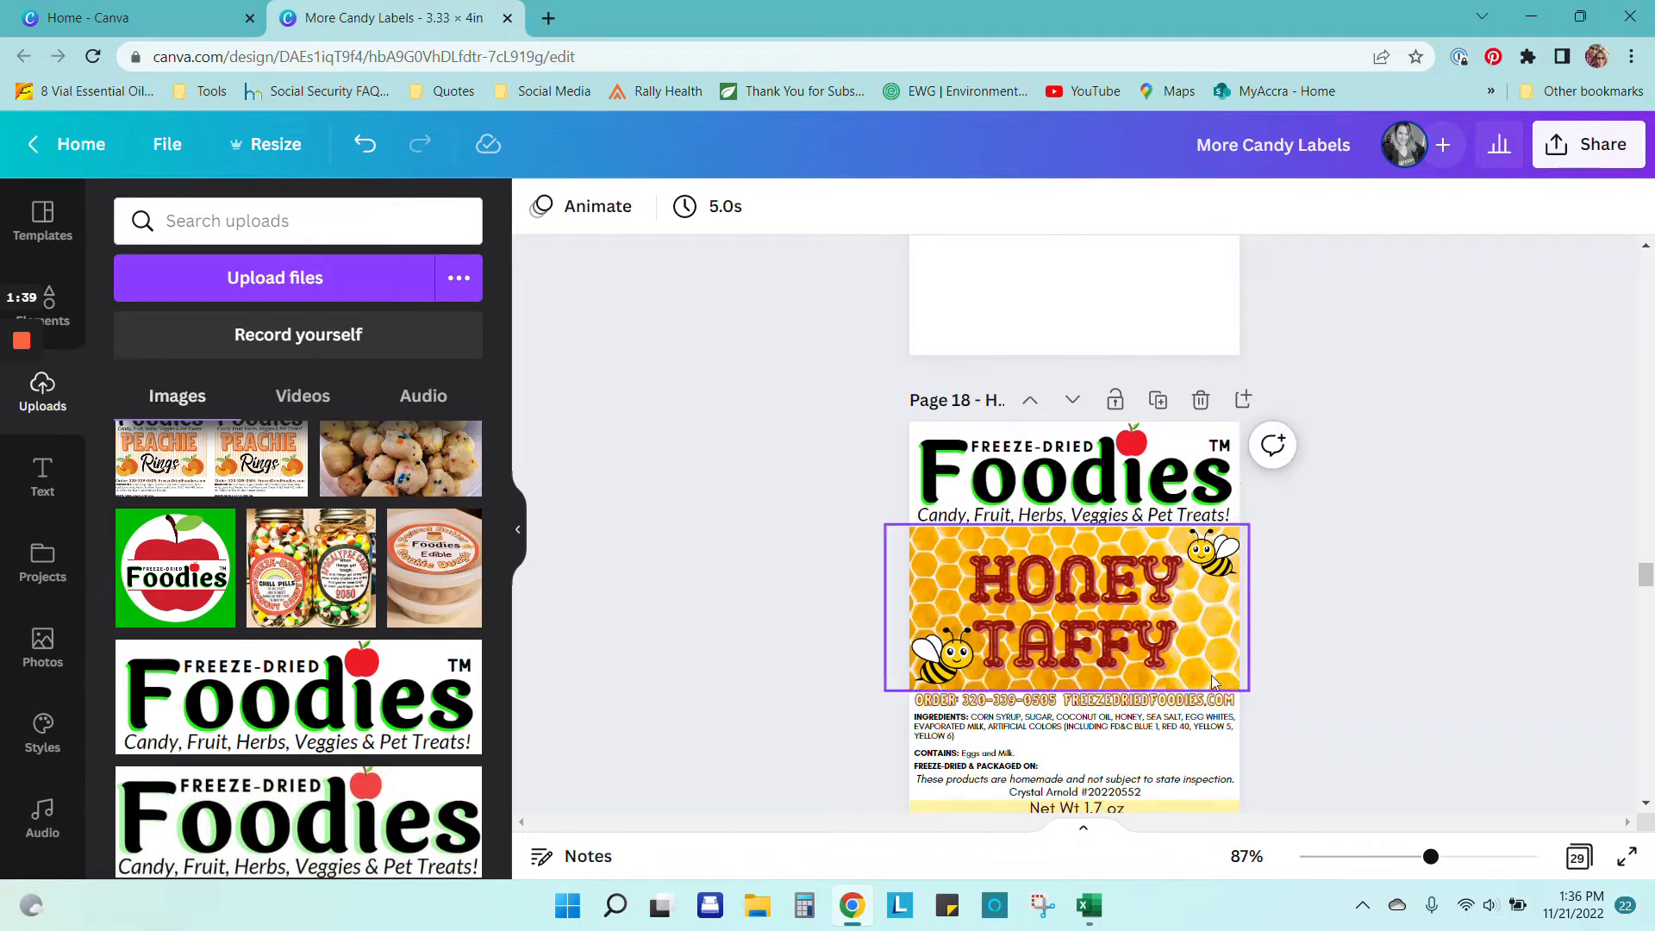
pyautogui.scroll(-1, 1315, 595)
pyautogui.scroll(4, 1323, 552)
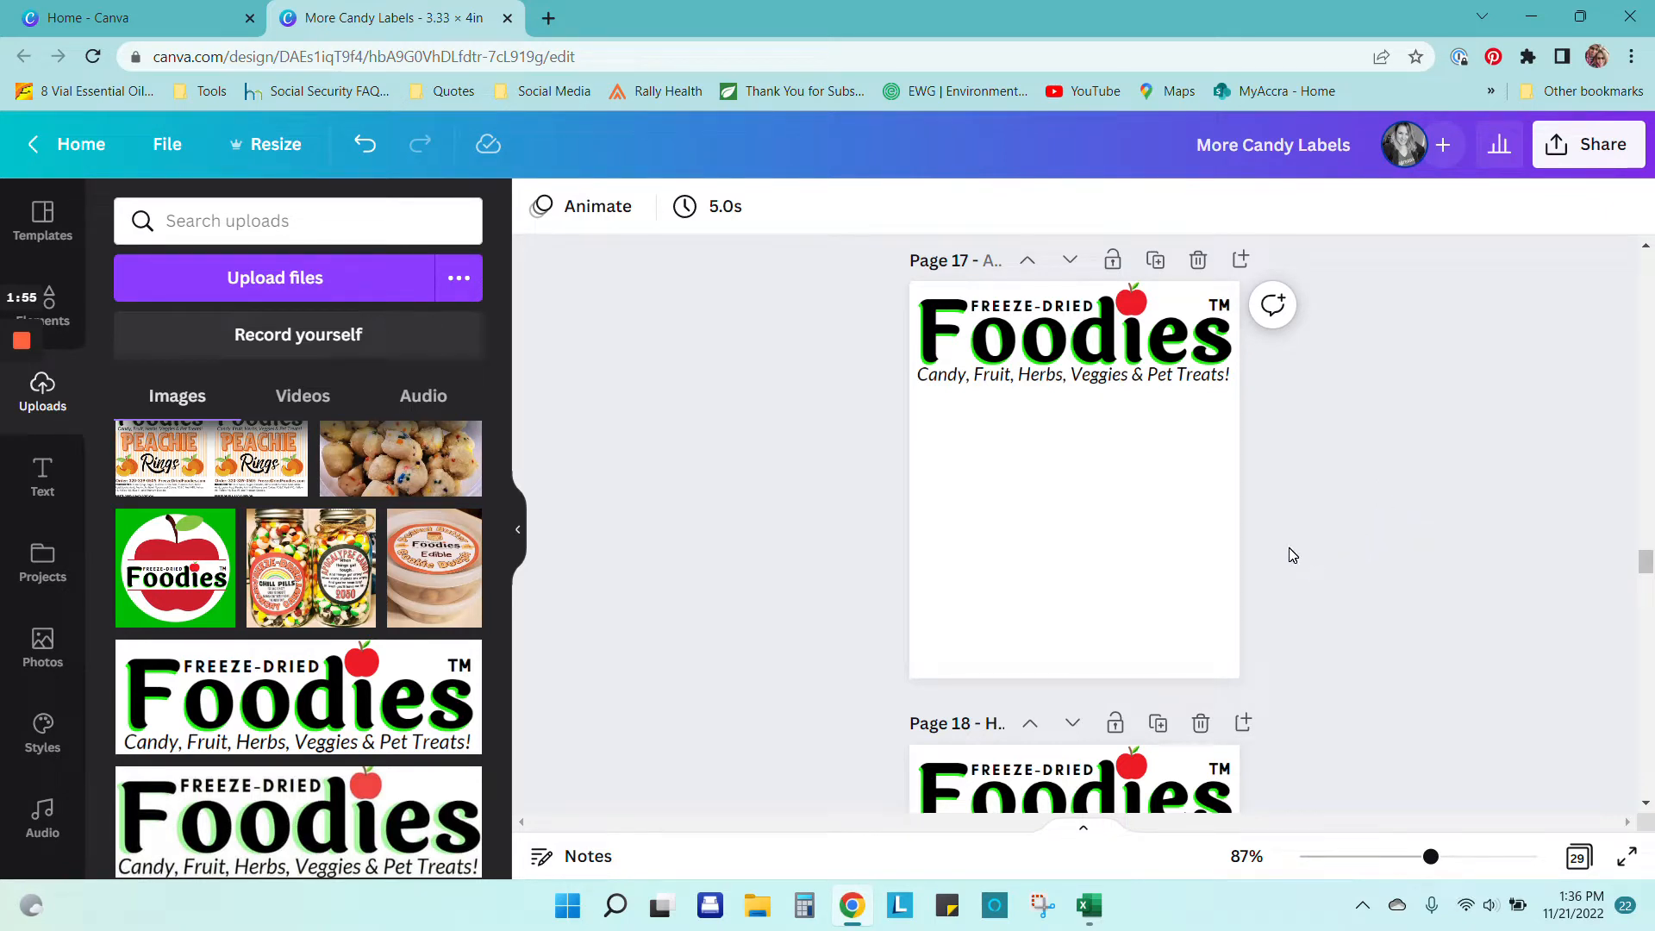
pyautogui.scroll(-3, 1293, 555)
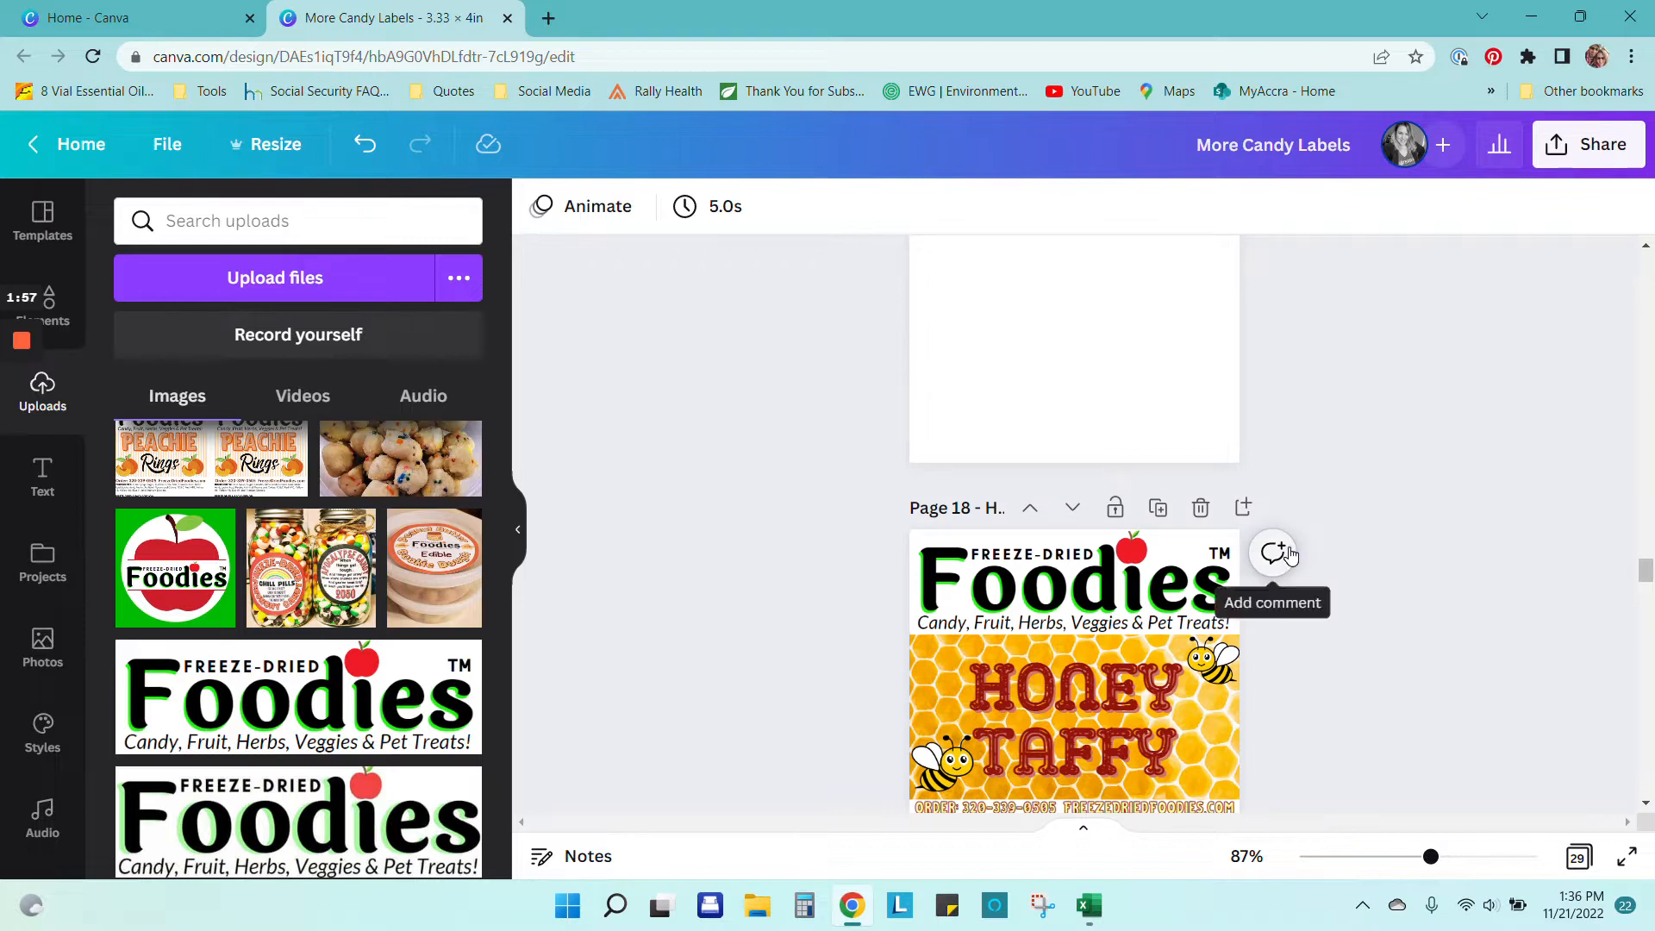
pyautogui.scroll(-2, 1290, 554)
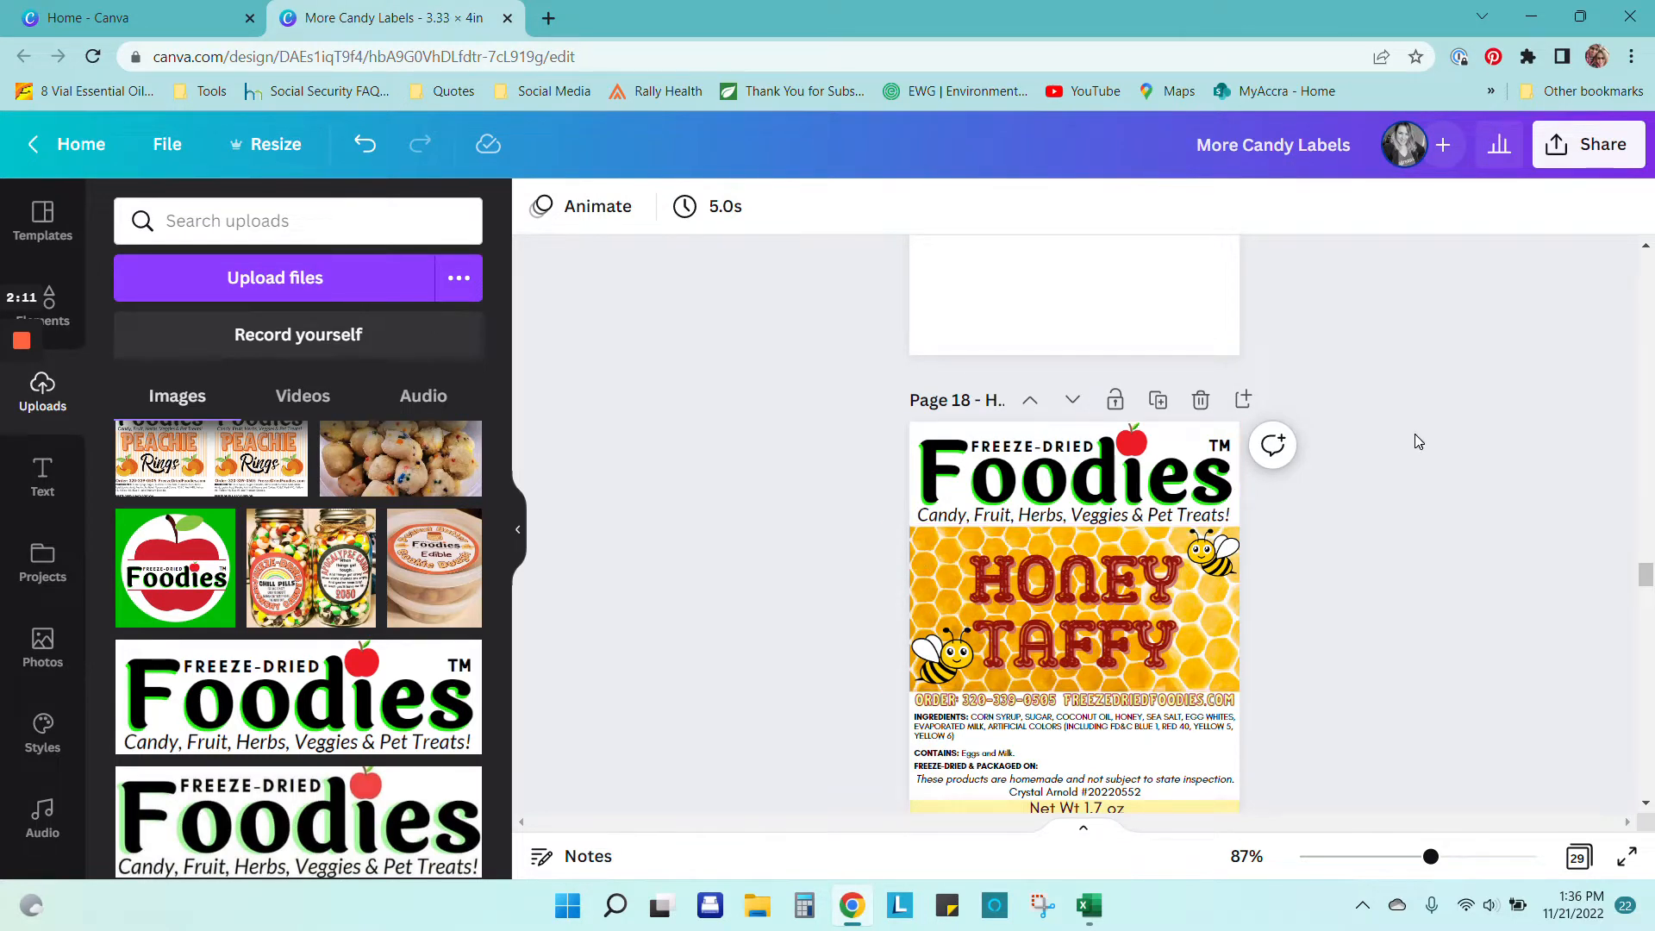
pyautogui.scroll(4, 1415, 438)
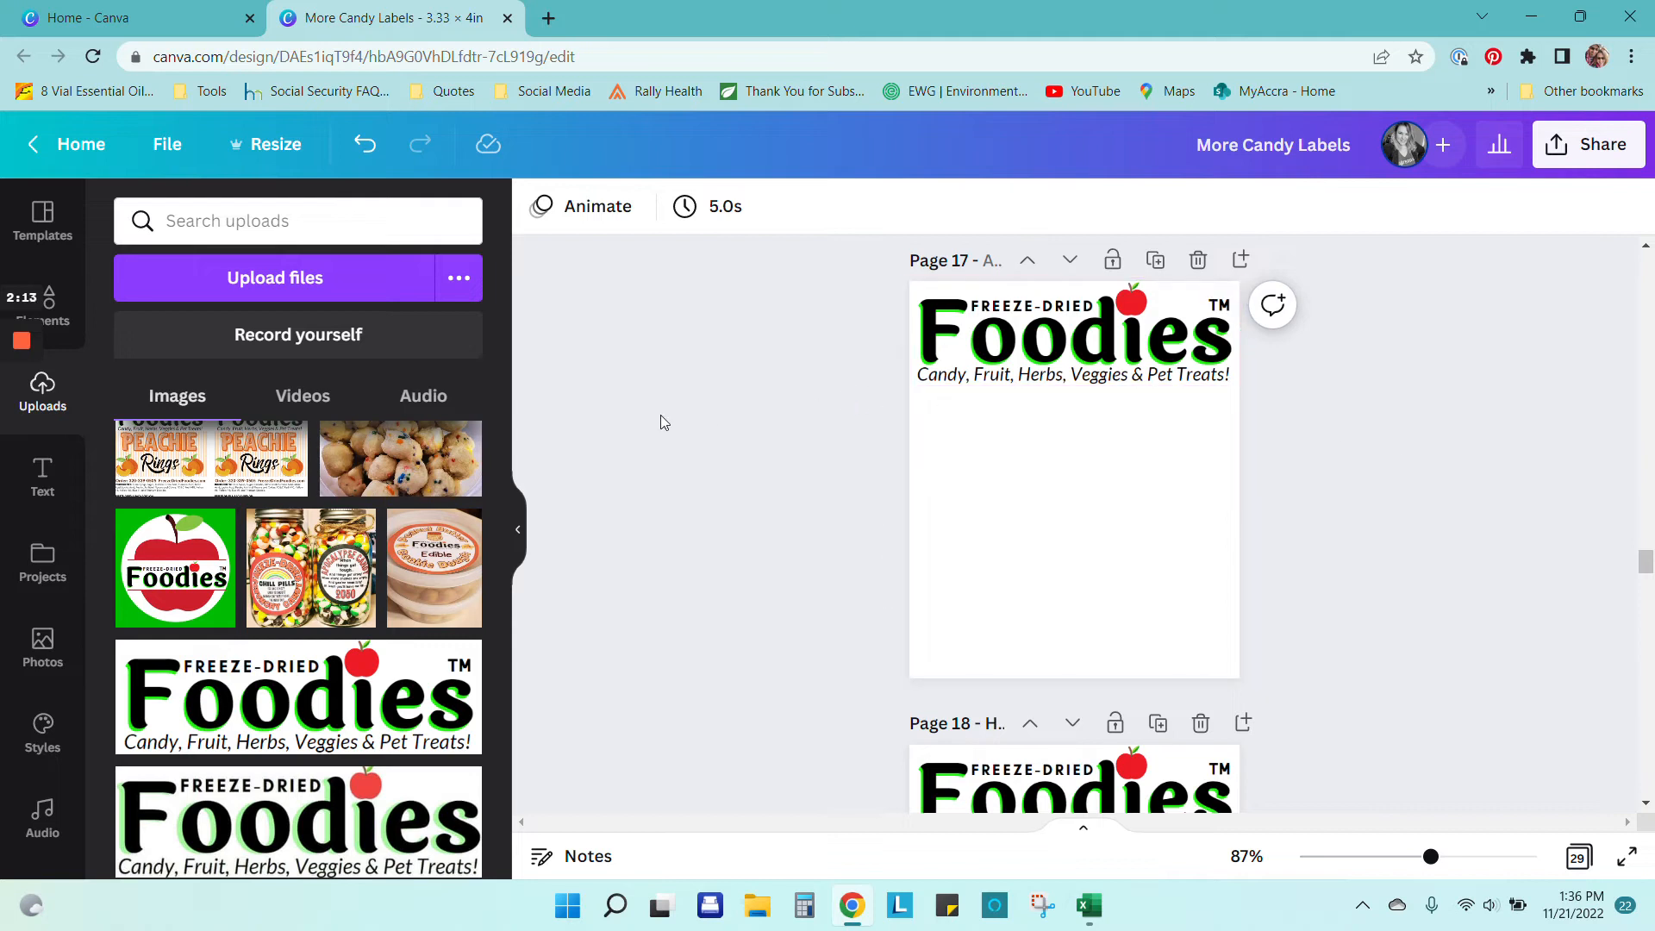
# Step: Search Elements for 'honeycomb' and add the honeycomb photo to page 17
pyautogui.click(67, 308)
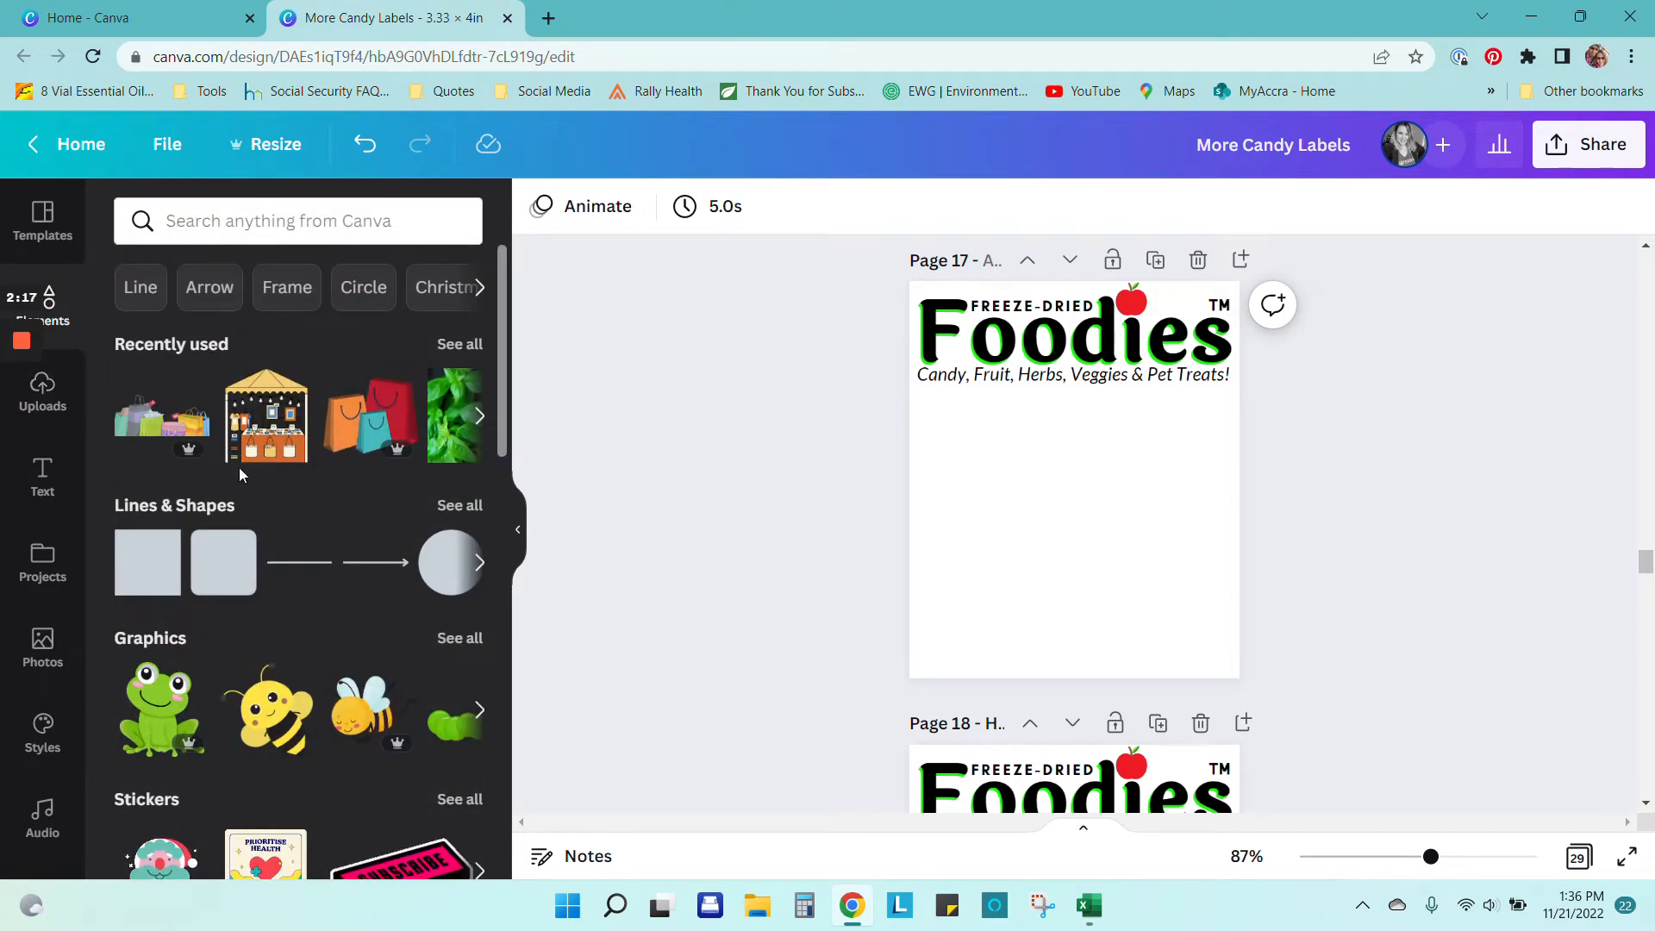
pyautogui.scroll(-5, 258, 491)
pyautogui.scroll(4, 272, 505)
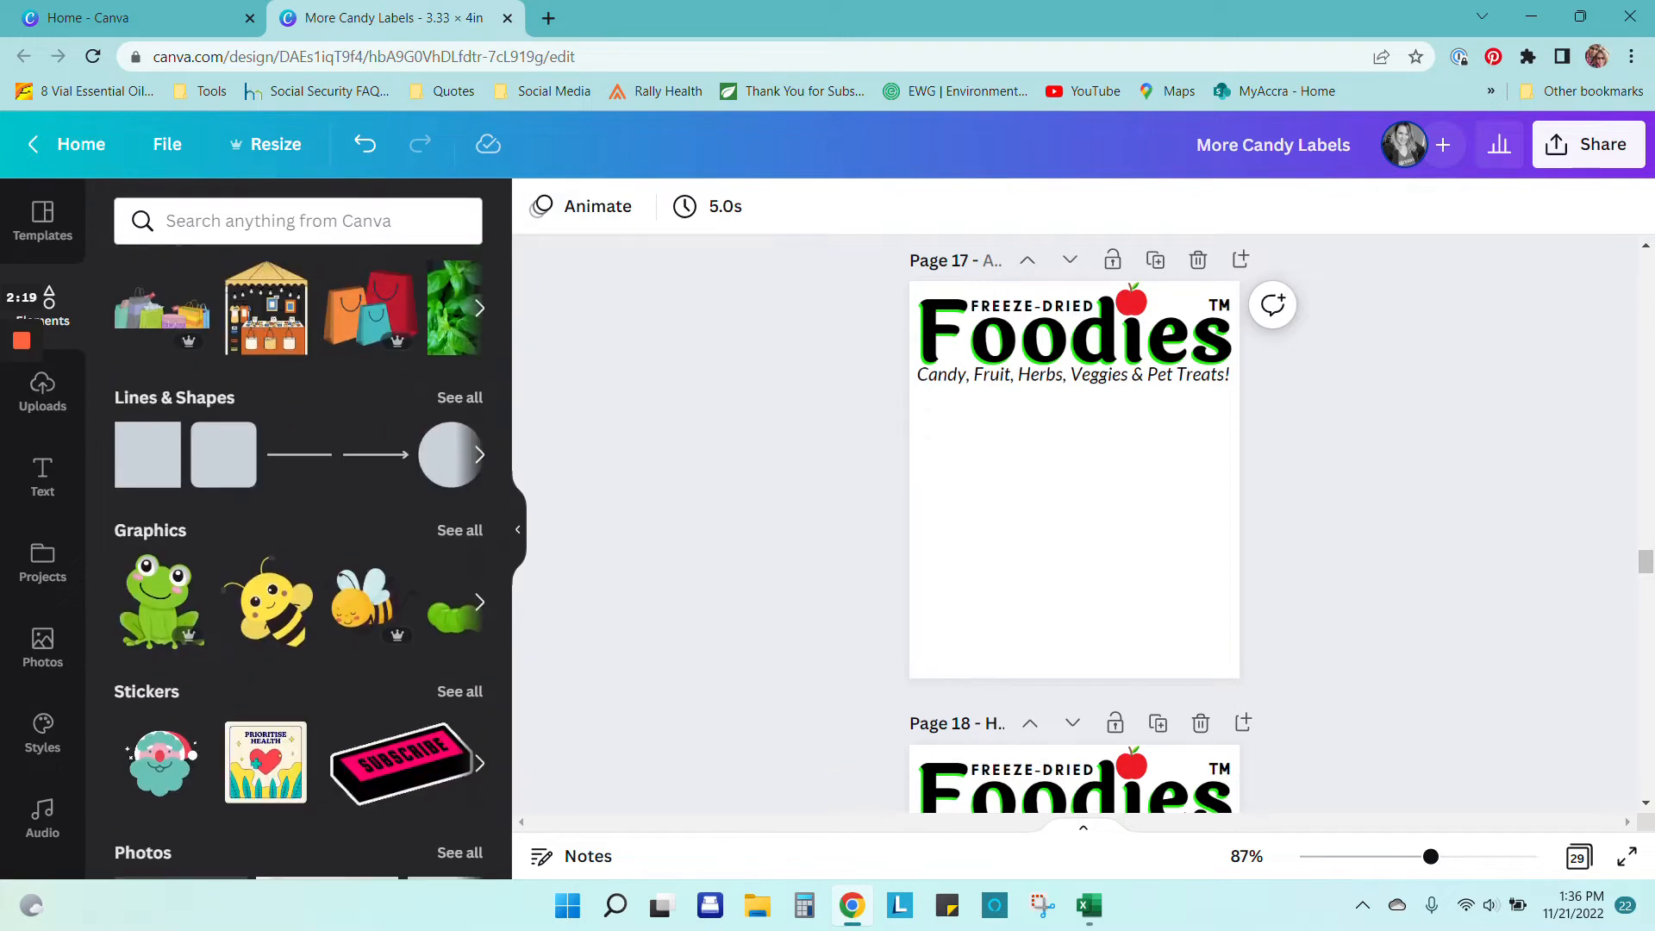
pyautogui.click(278, 222)
pyautogui.write('honey')
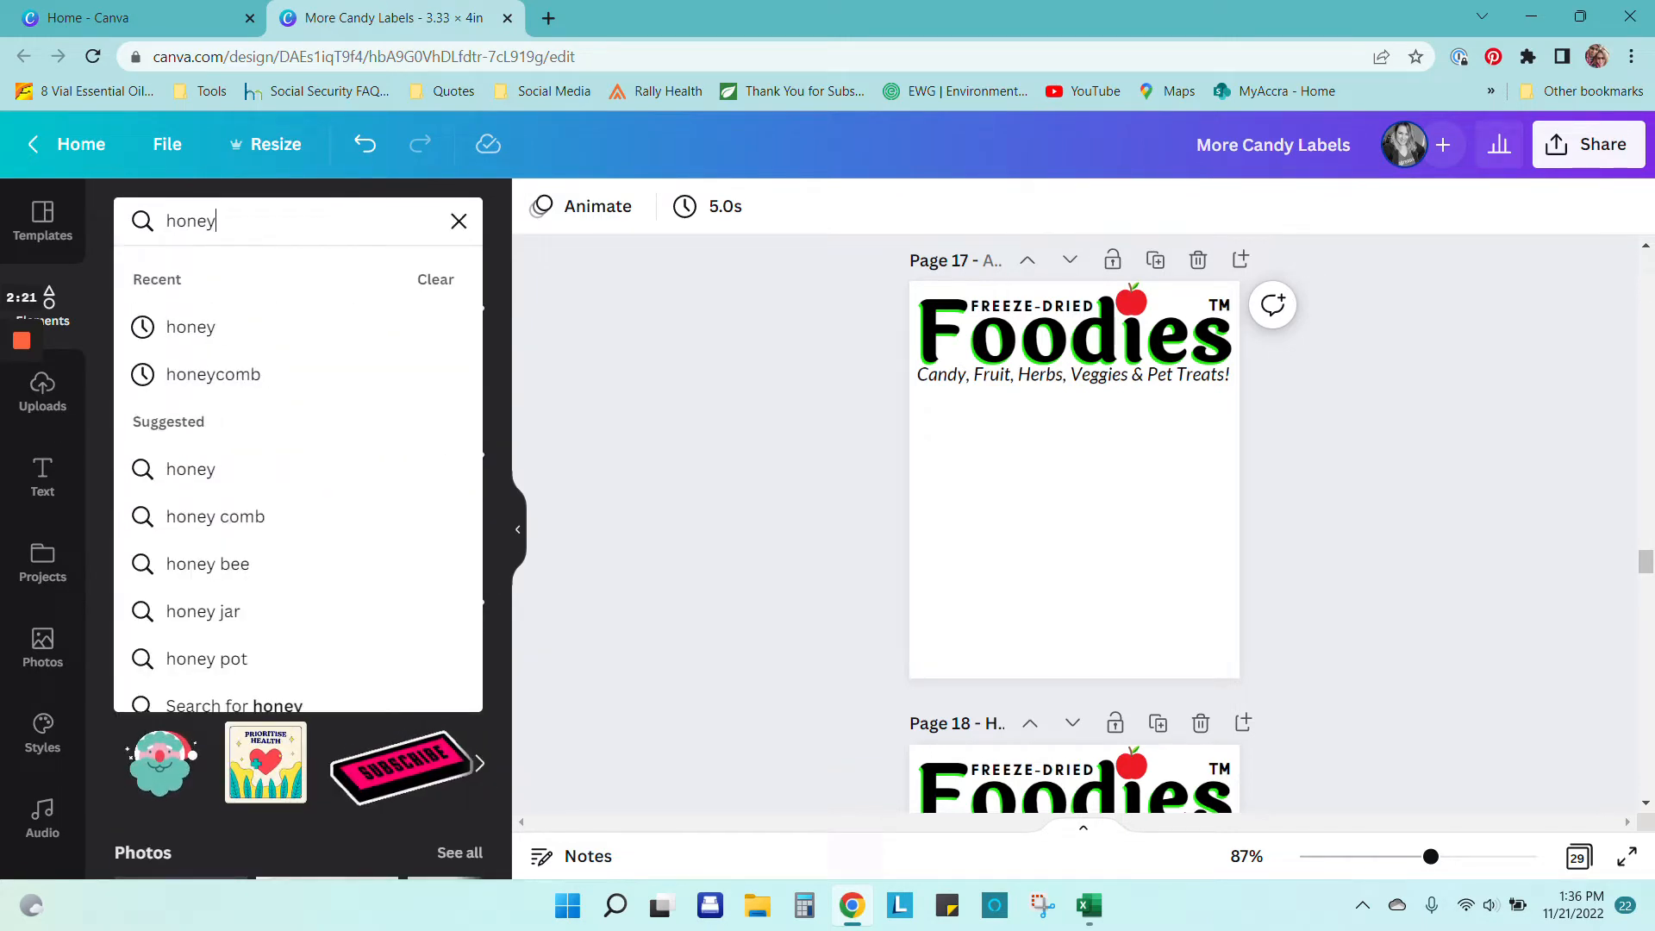
pyautogui.write('comb')
pyautogui.press('Return')
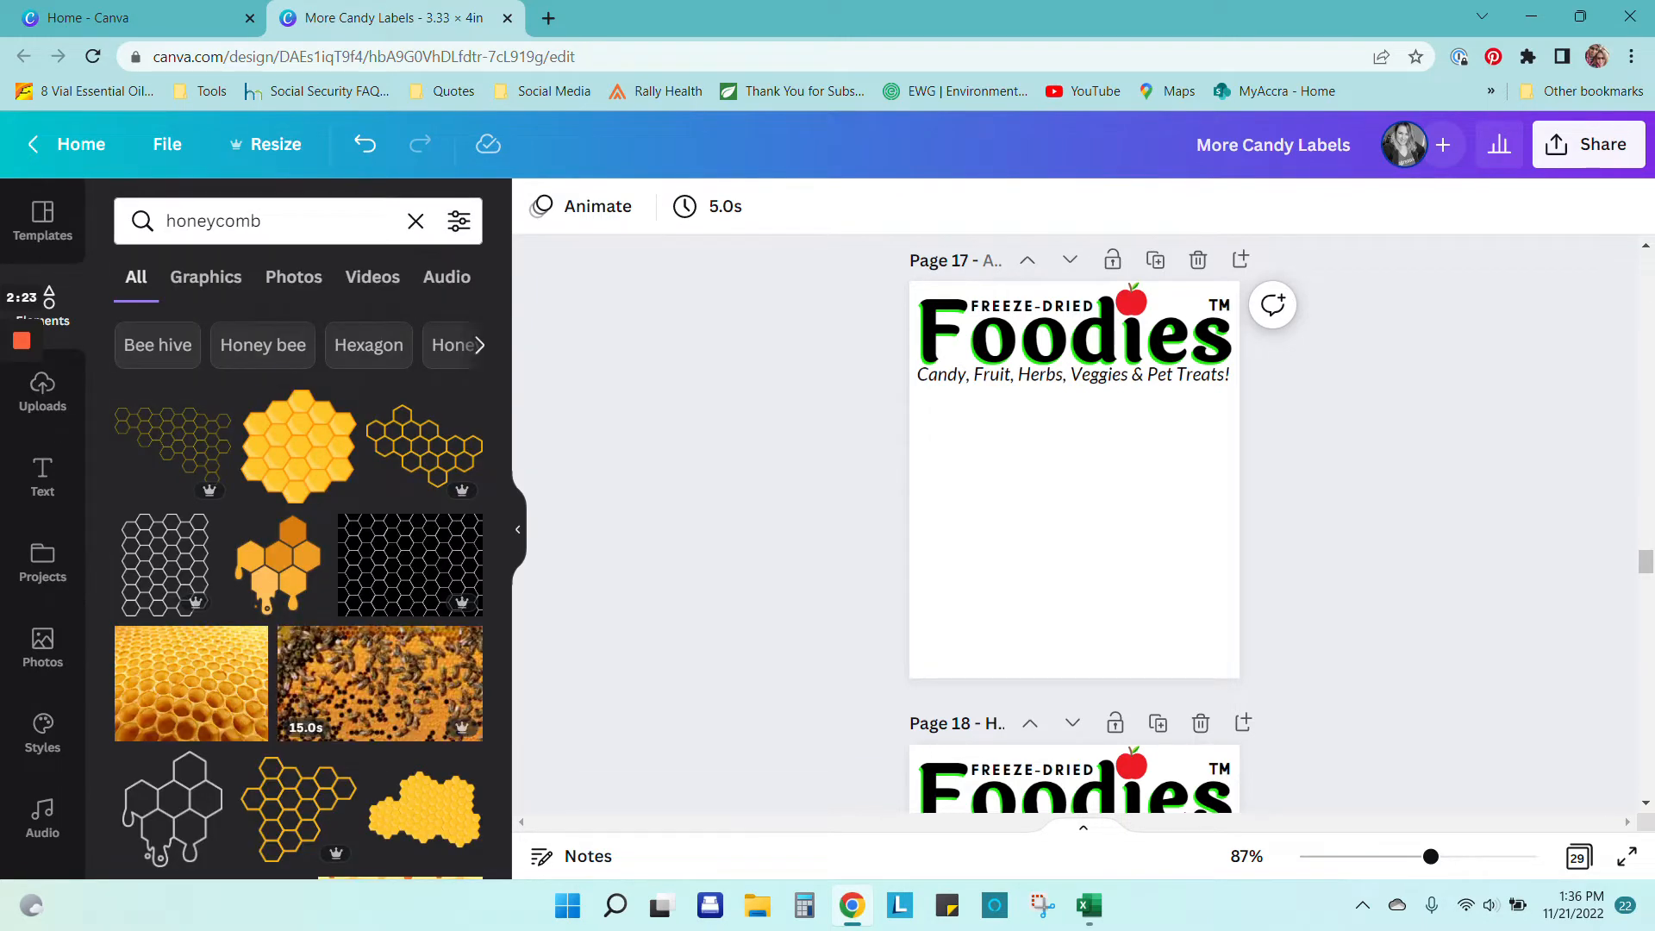
pyautogui.scroll(-3, 369, 655)
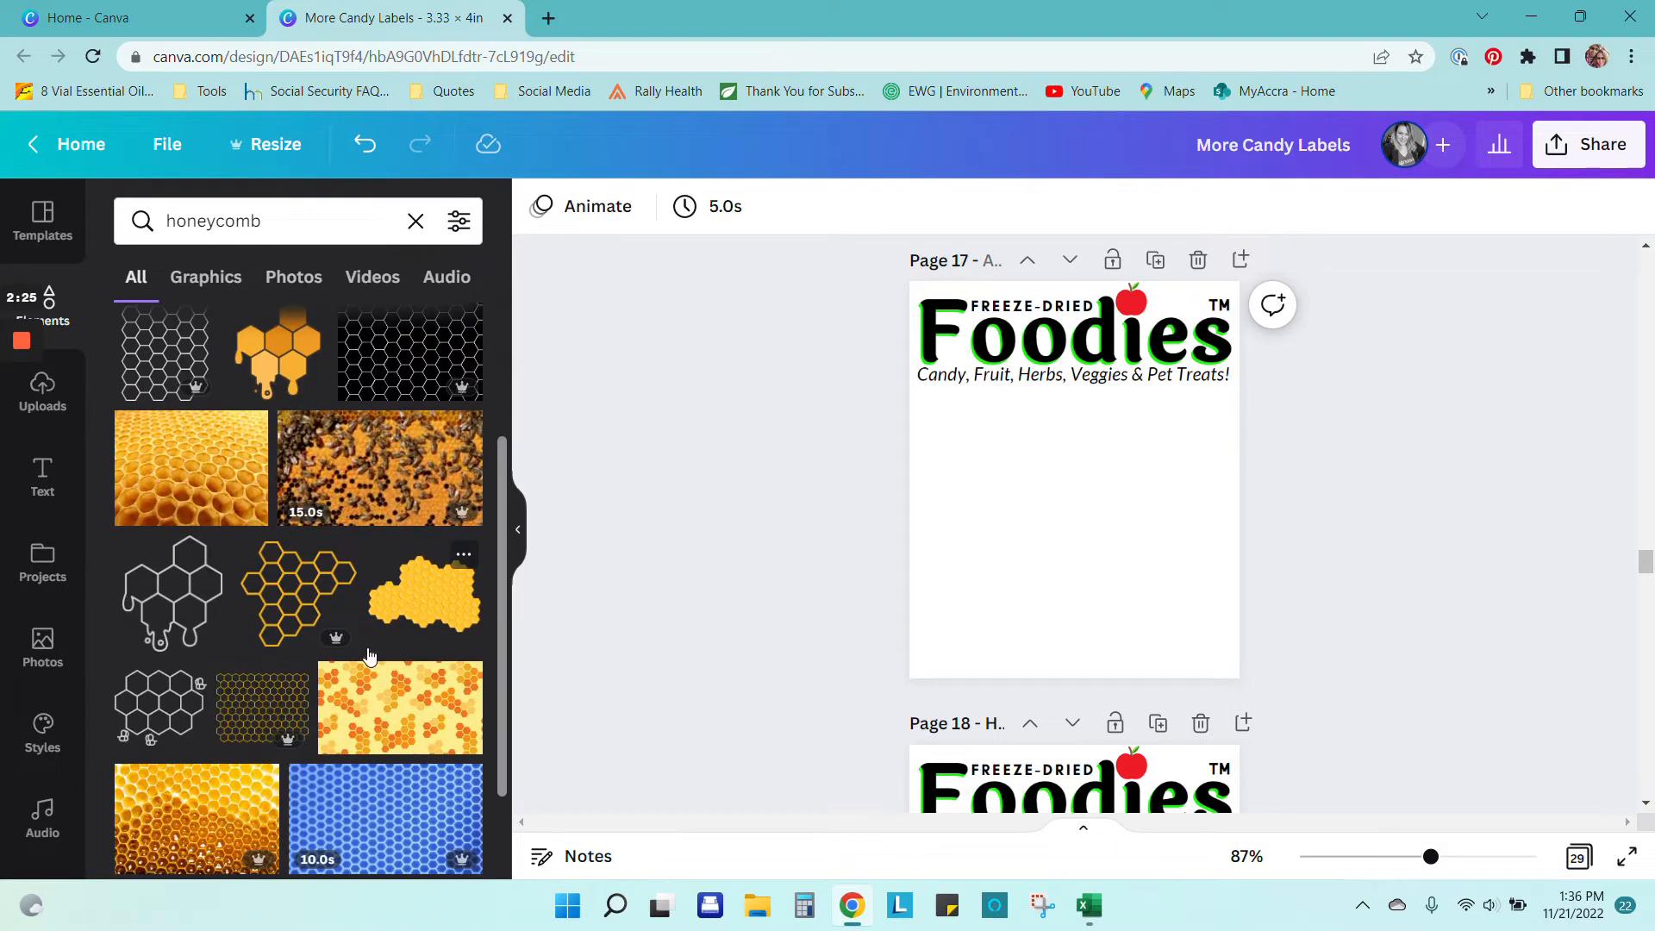
pyautogui.scroll(-10, 369, 655)
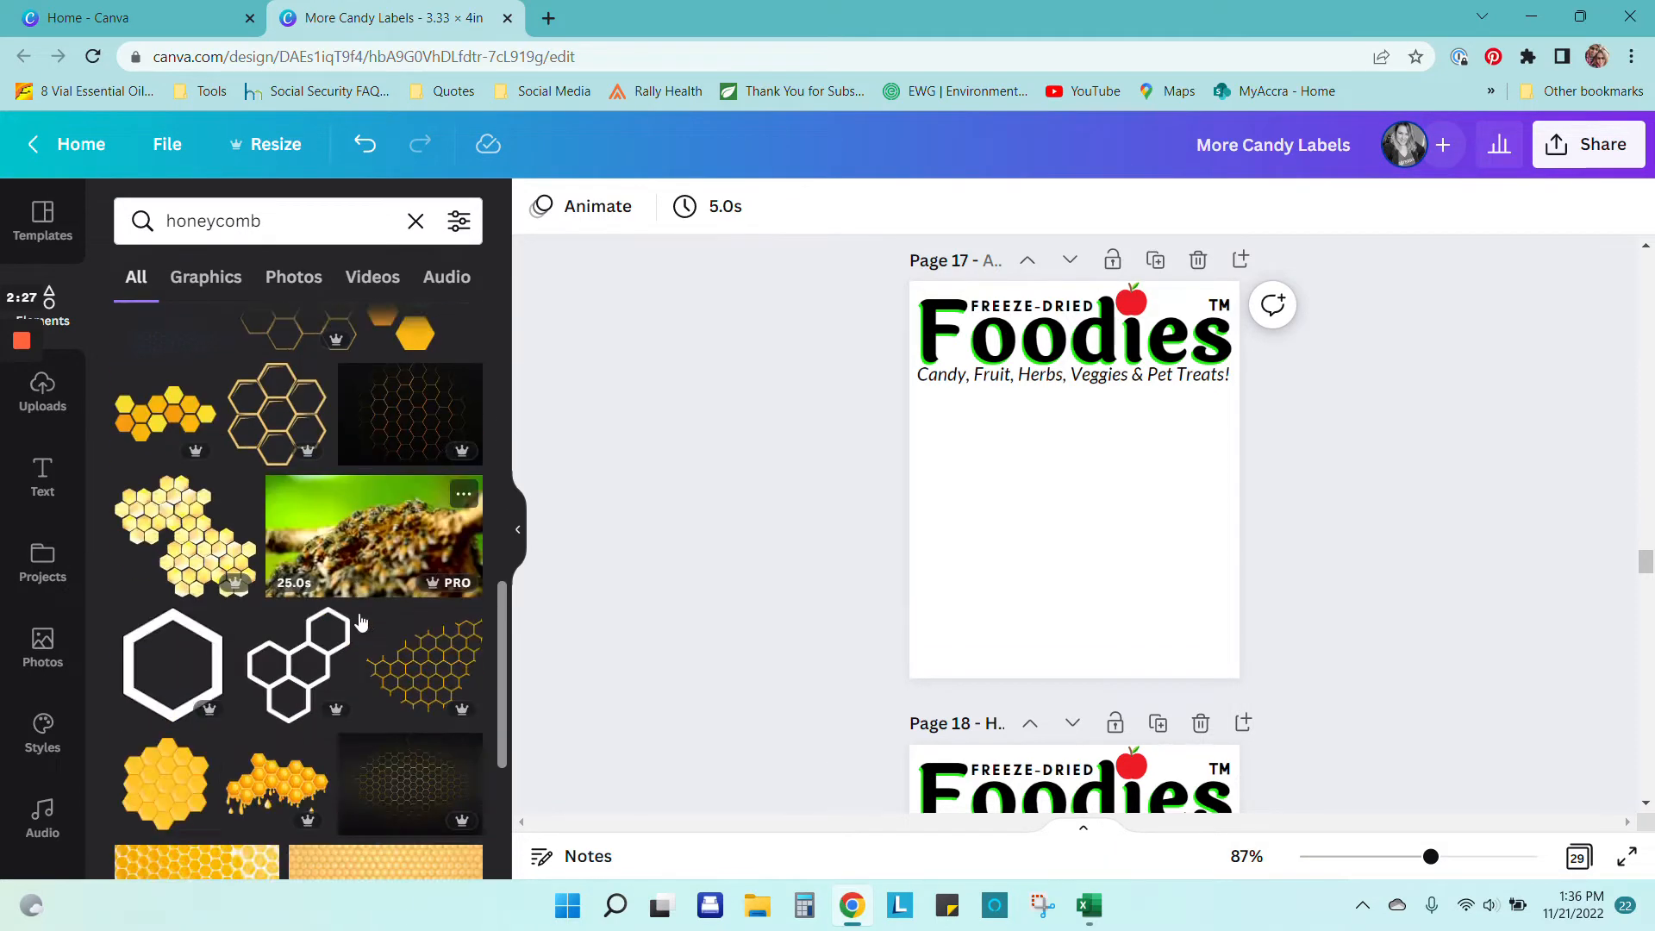
pyautogui.scroll(-3, 313, 556)
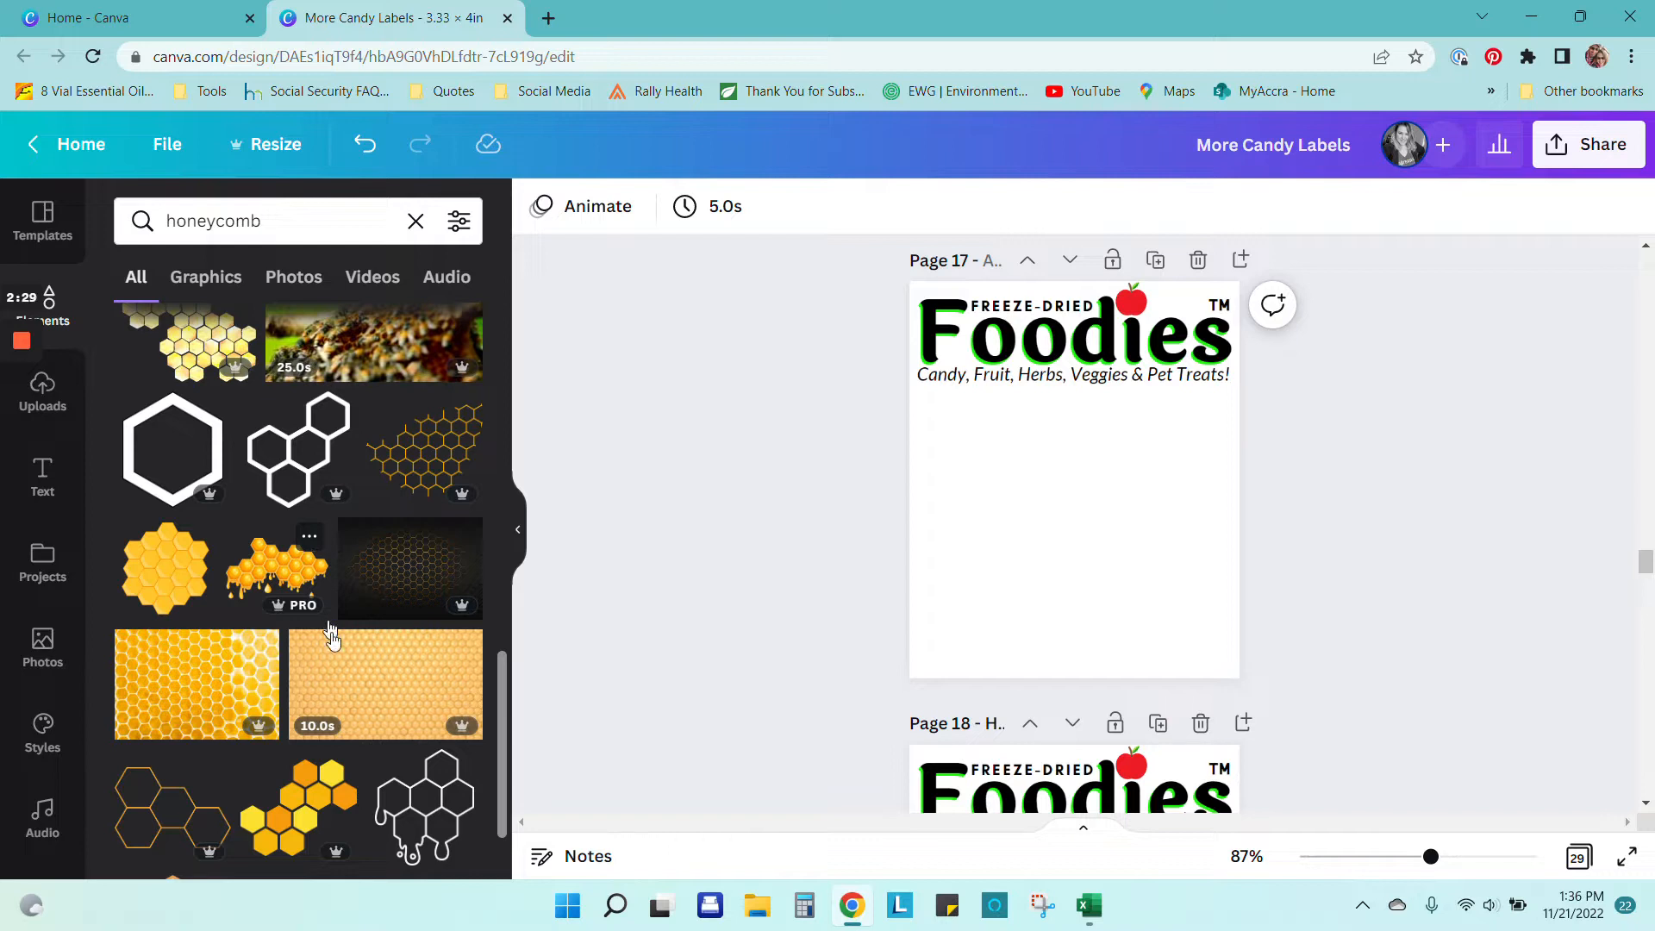
pyautogui.click(170, 689)
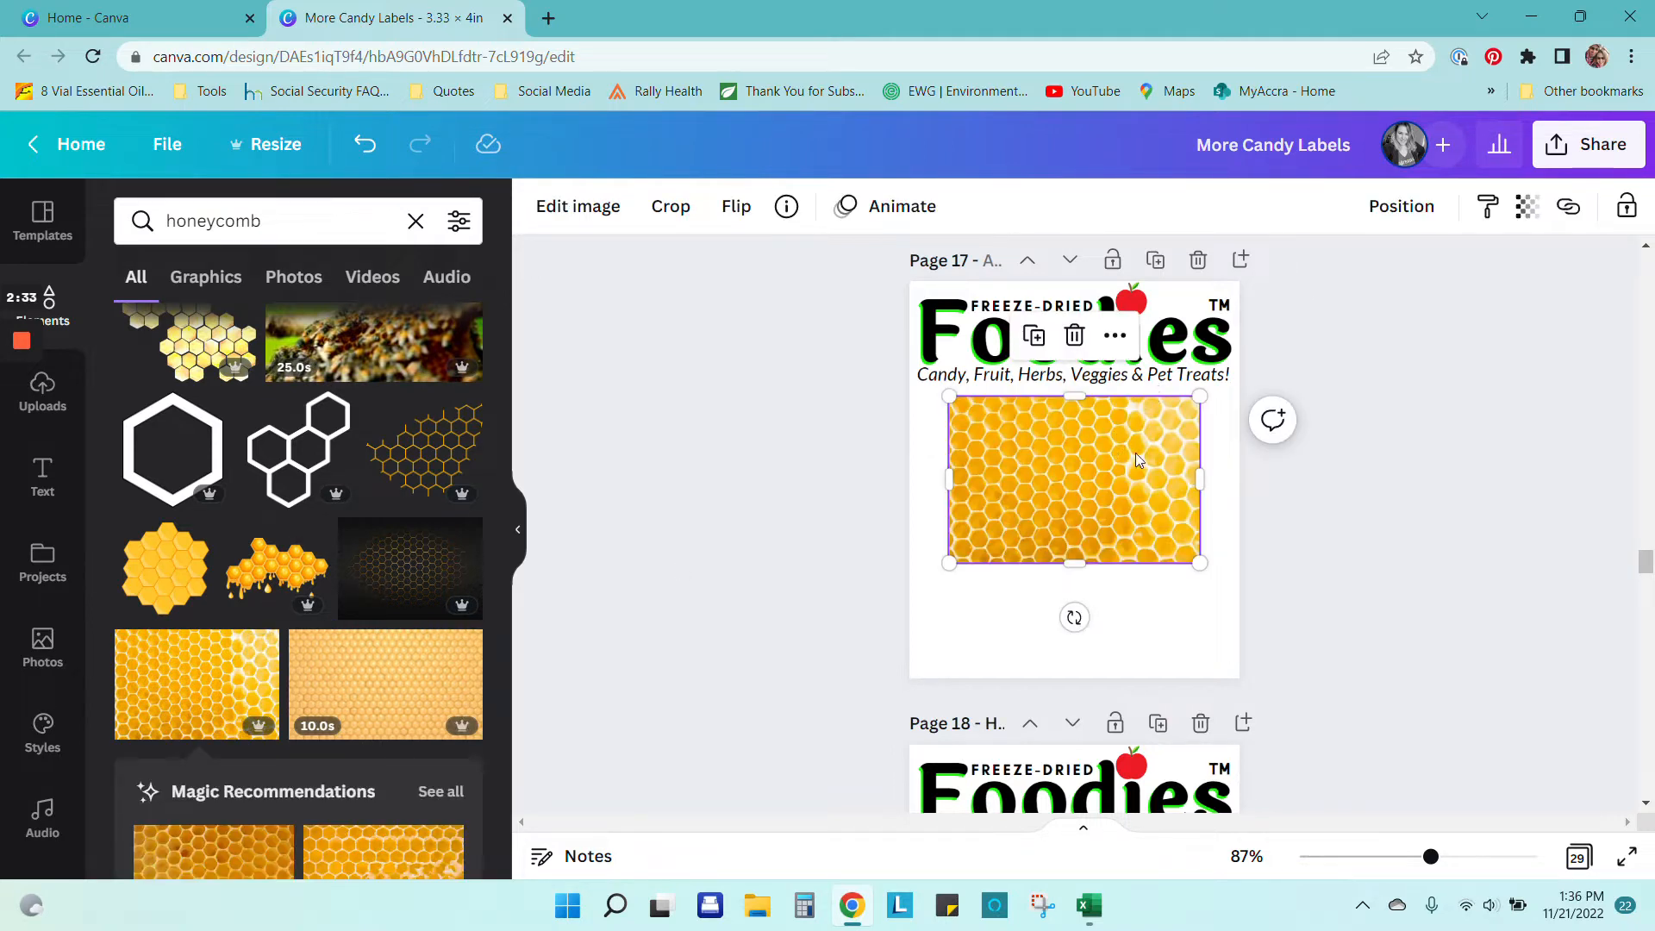
# Step: Align the honeycomb photo to the left edge and stretch it across the full page width
pyautogui.moveTo(1065, 474); pyautogui.dragTo(1038, 473)
pyautogui.moveTo(1158, 553); pyautogui.dragTo(1250, 590)
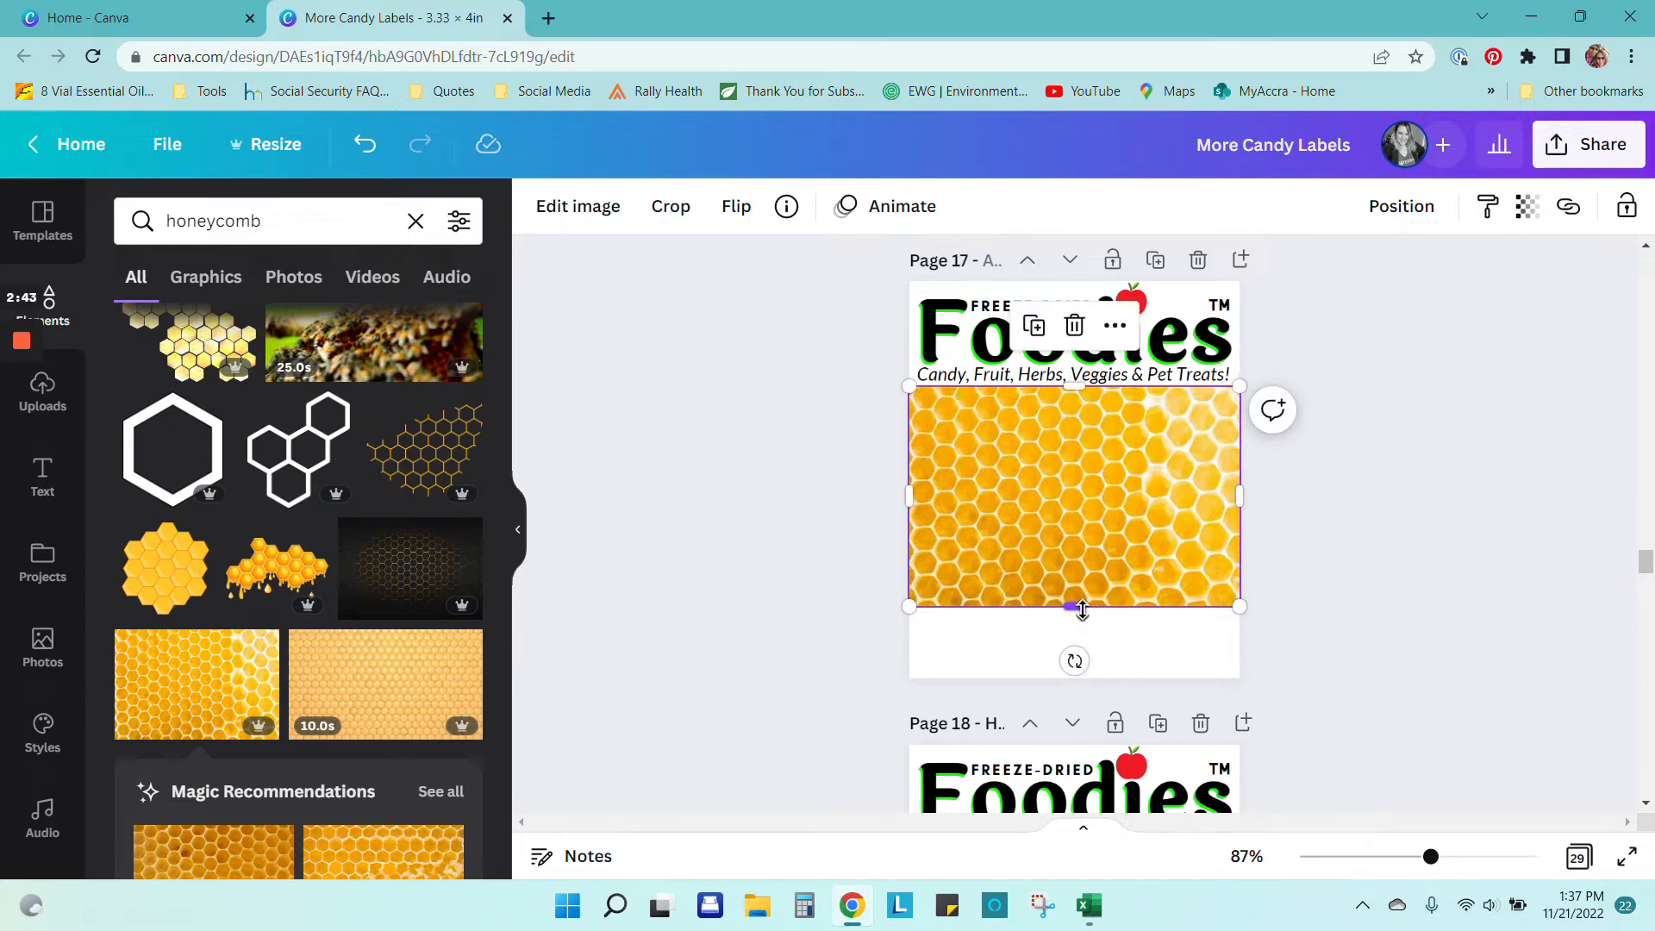
pyautogui.moveTo(1083, 609); pyautogui.dragTo(1085, 548)
pyautogui.click(1431, 494)
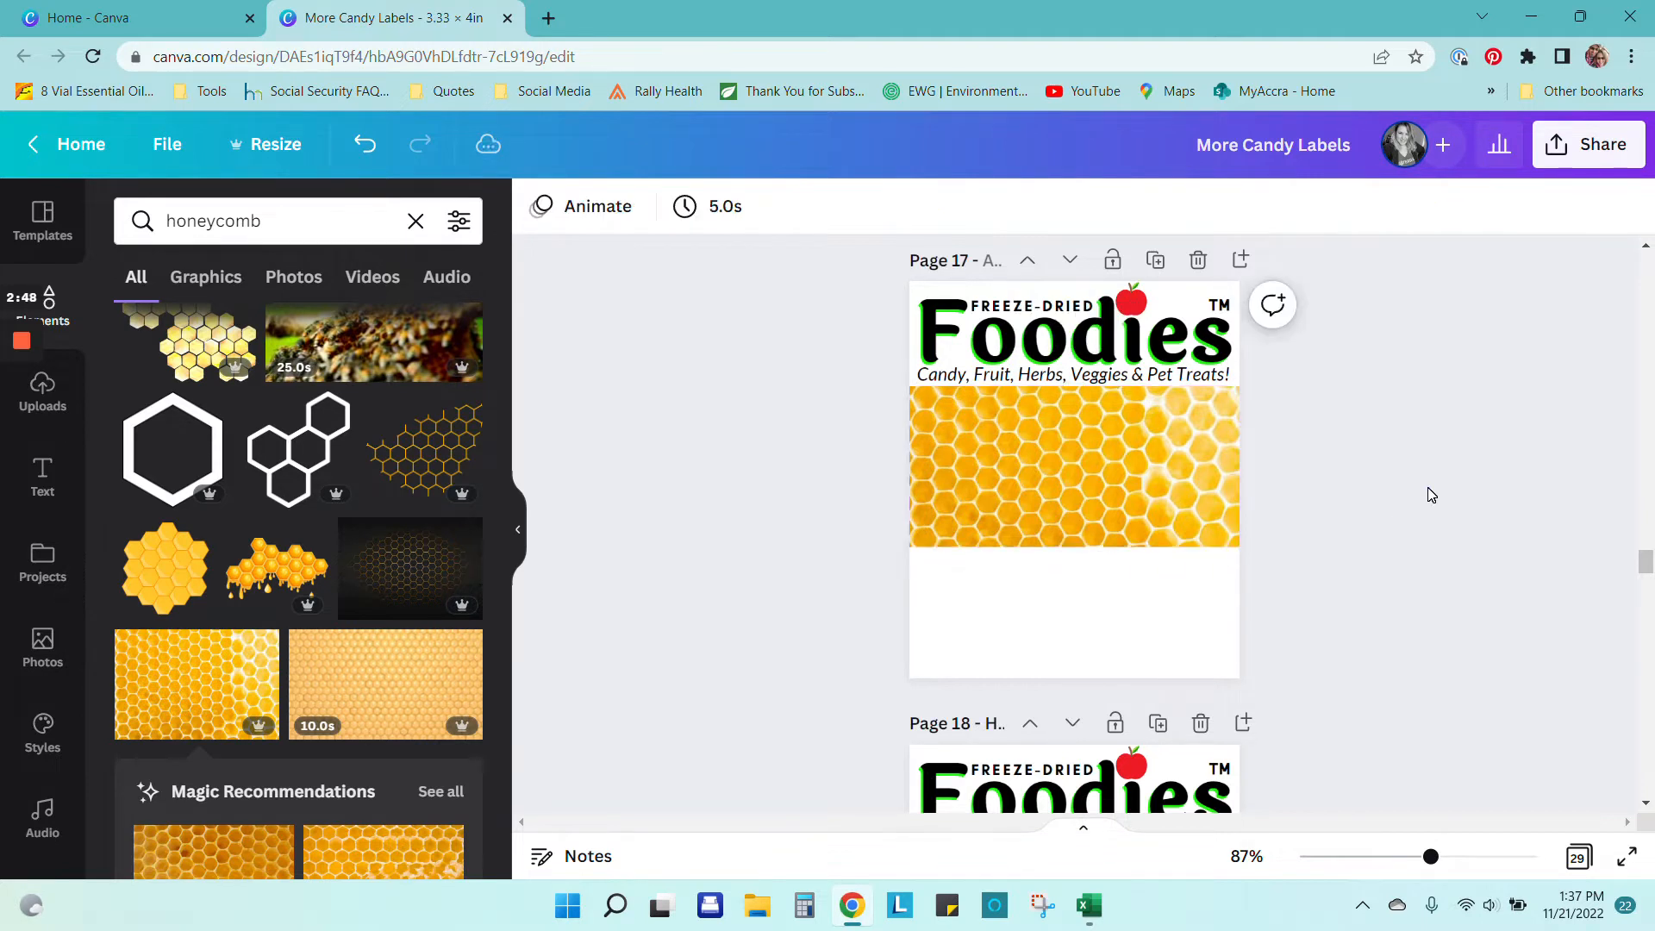
pyautogui.click(1090, 460)
pyautogui.moveTo(1241, 549); pyautogui.dragTo(1222, 540)
pyautogui.moveTo(1133, 488); pyautogui.dragTo(1132, 488)
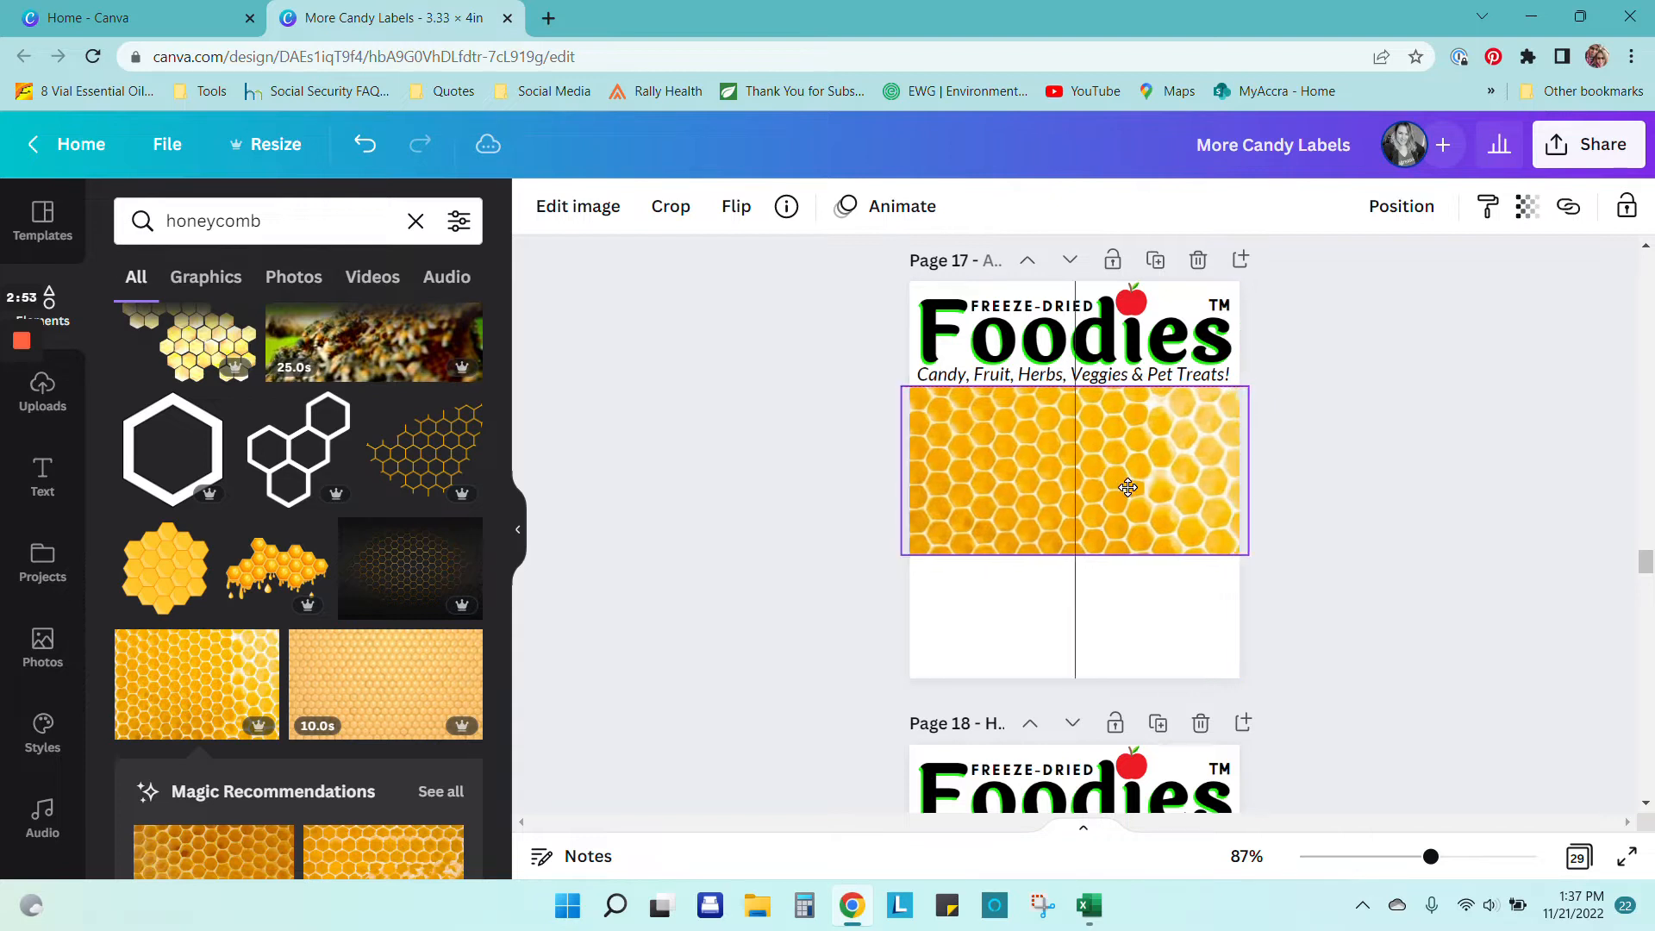
pyautogui.click(1291, 476)
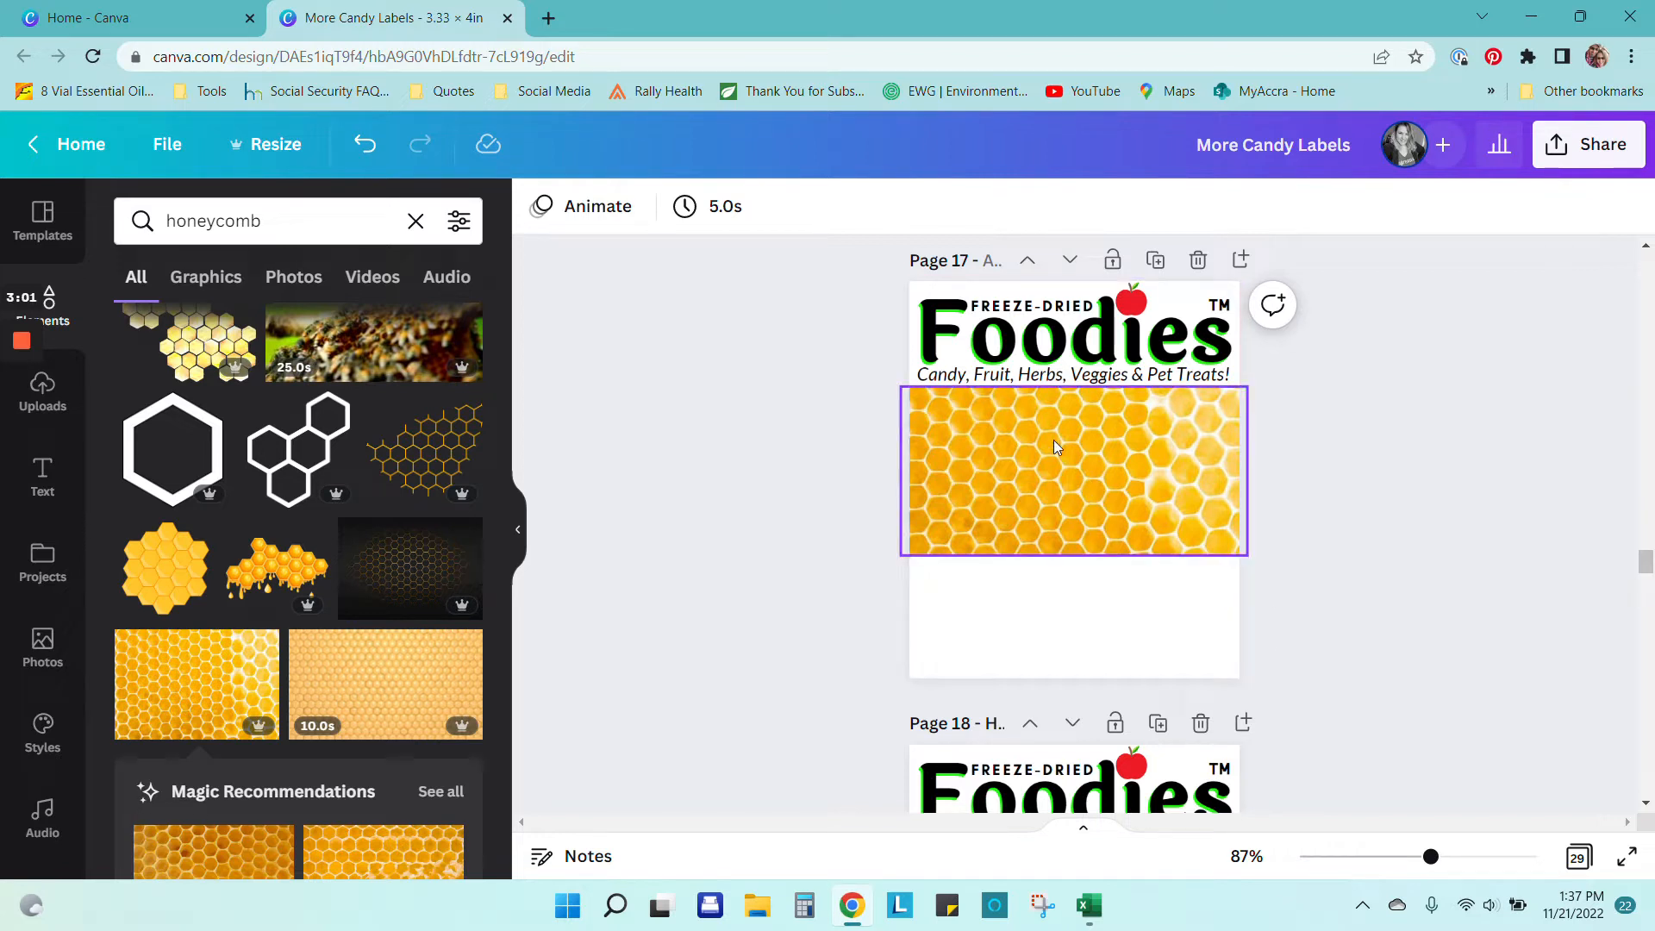
# Step: Check the font of page 18's HONEY TAFFY heading for reference
pyautogui.scroll(-3, 1054, 440)
pyautogui.click(1112, 700)
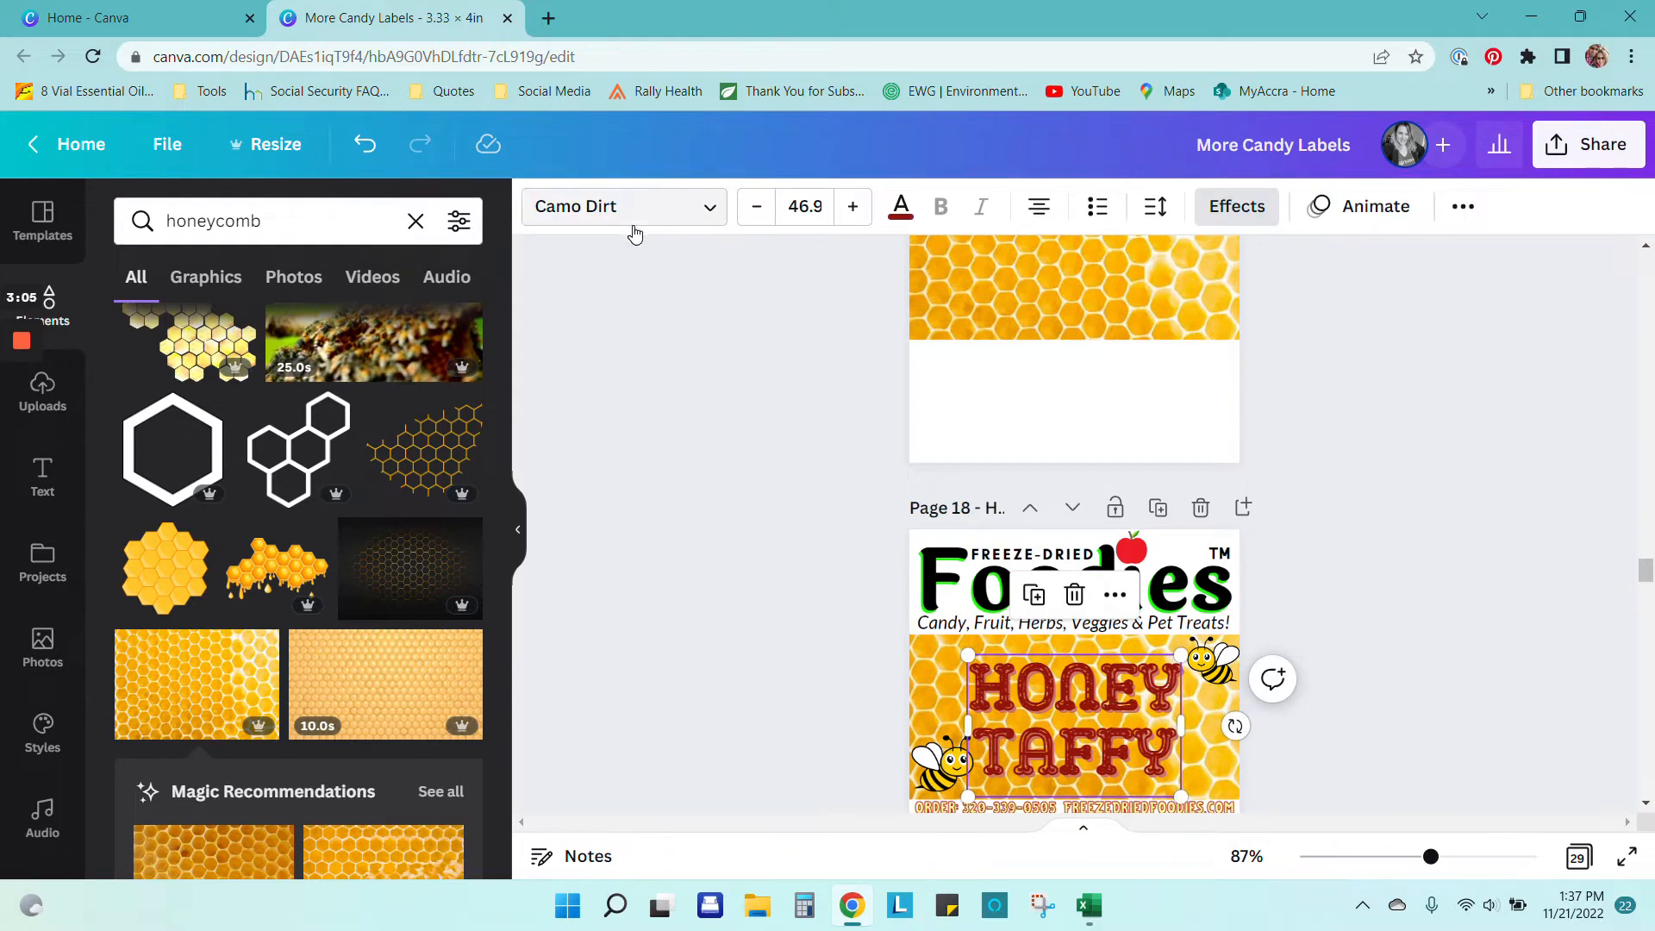
pyautogui.click(1431, 392)
pyautogui.scroll(2, 1424, 412)
pyautogui.click(1070, 482)
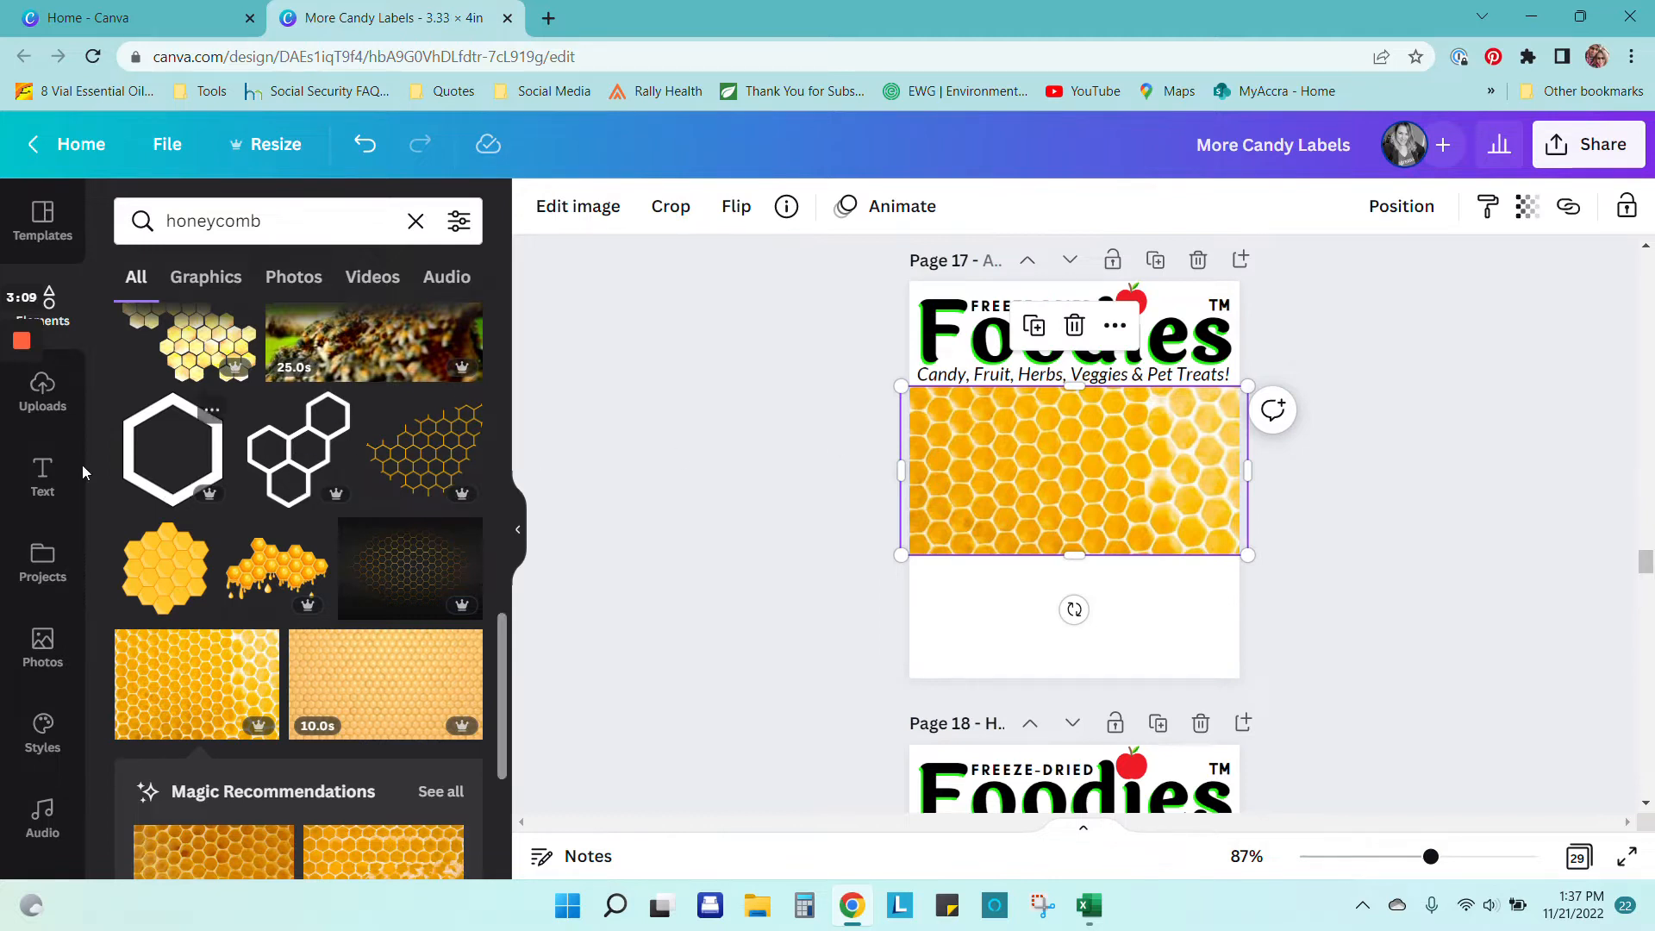
pyautogui.click(416, 507)
pyautogui.click(43, 476)
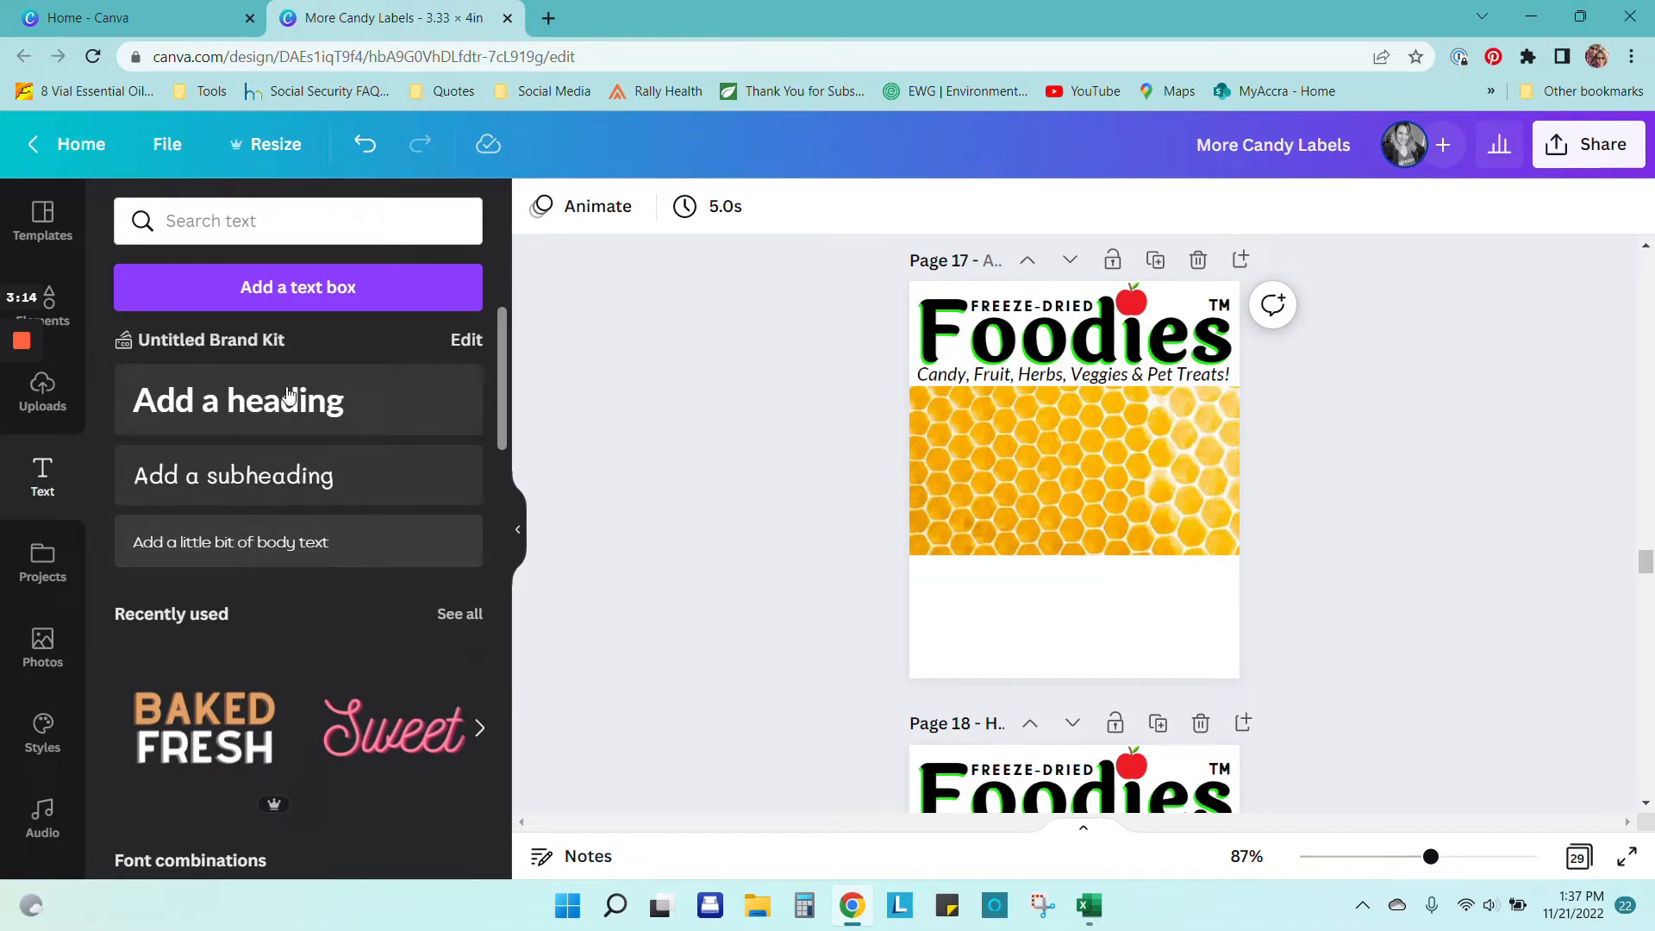
# Step: Add a heading reading 'Honey Taffy' to page 17
pyautogui.click(256, 398)
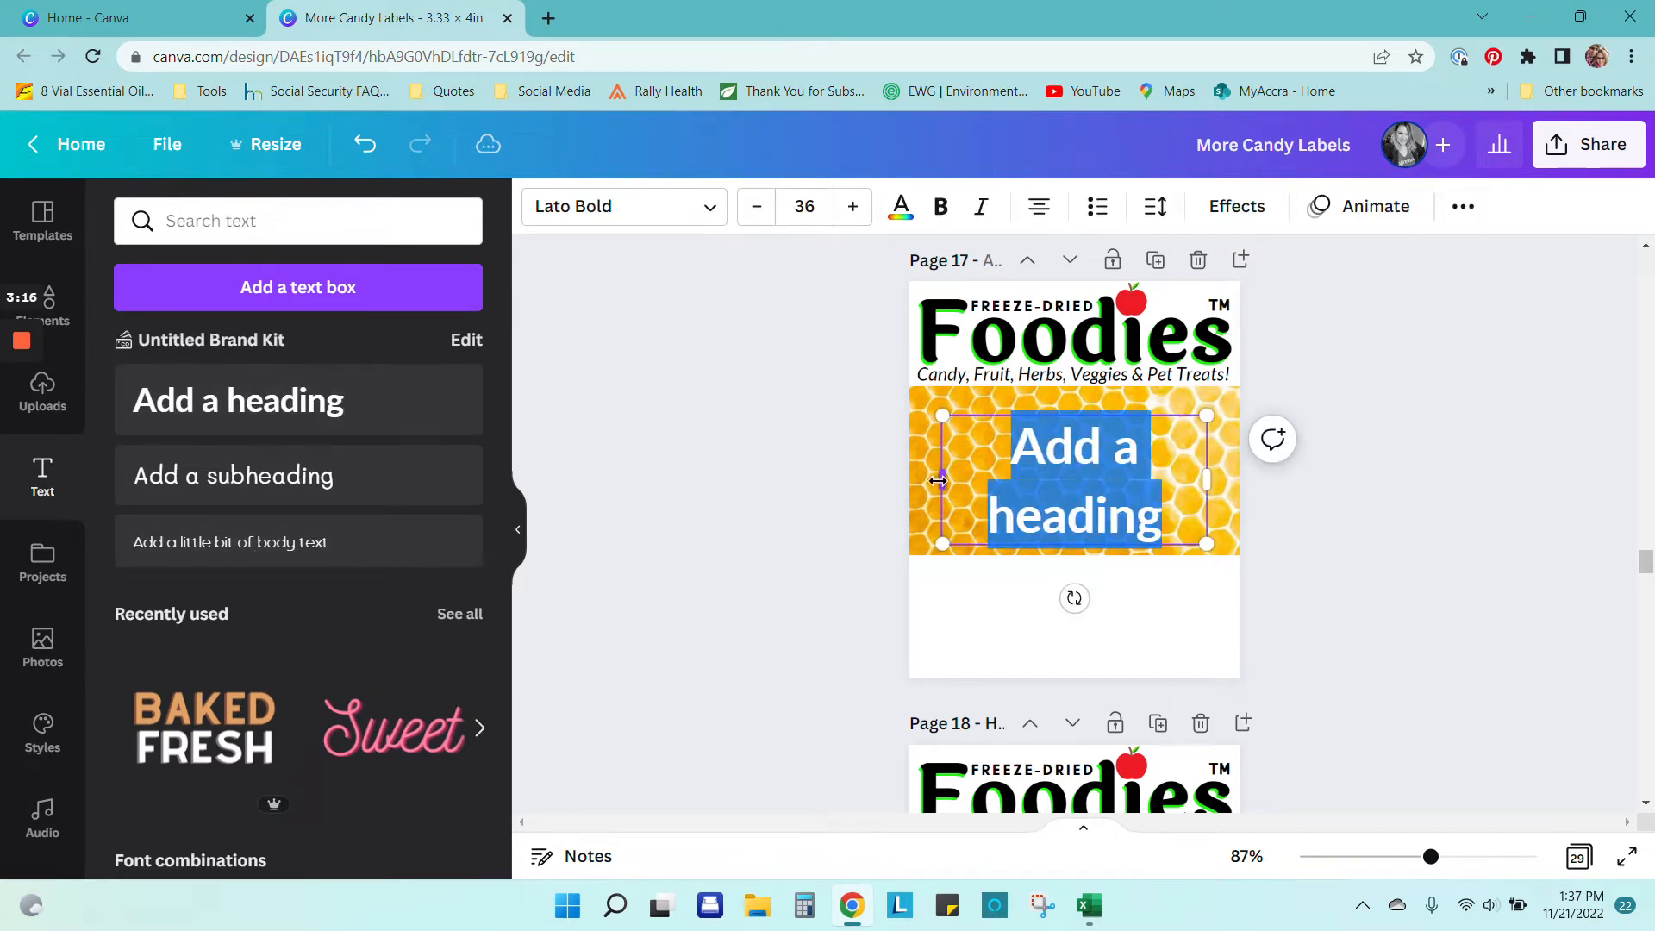
pyautogui.write('H')
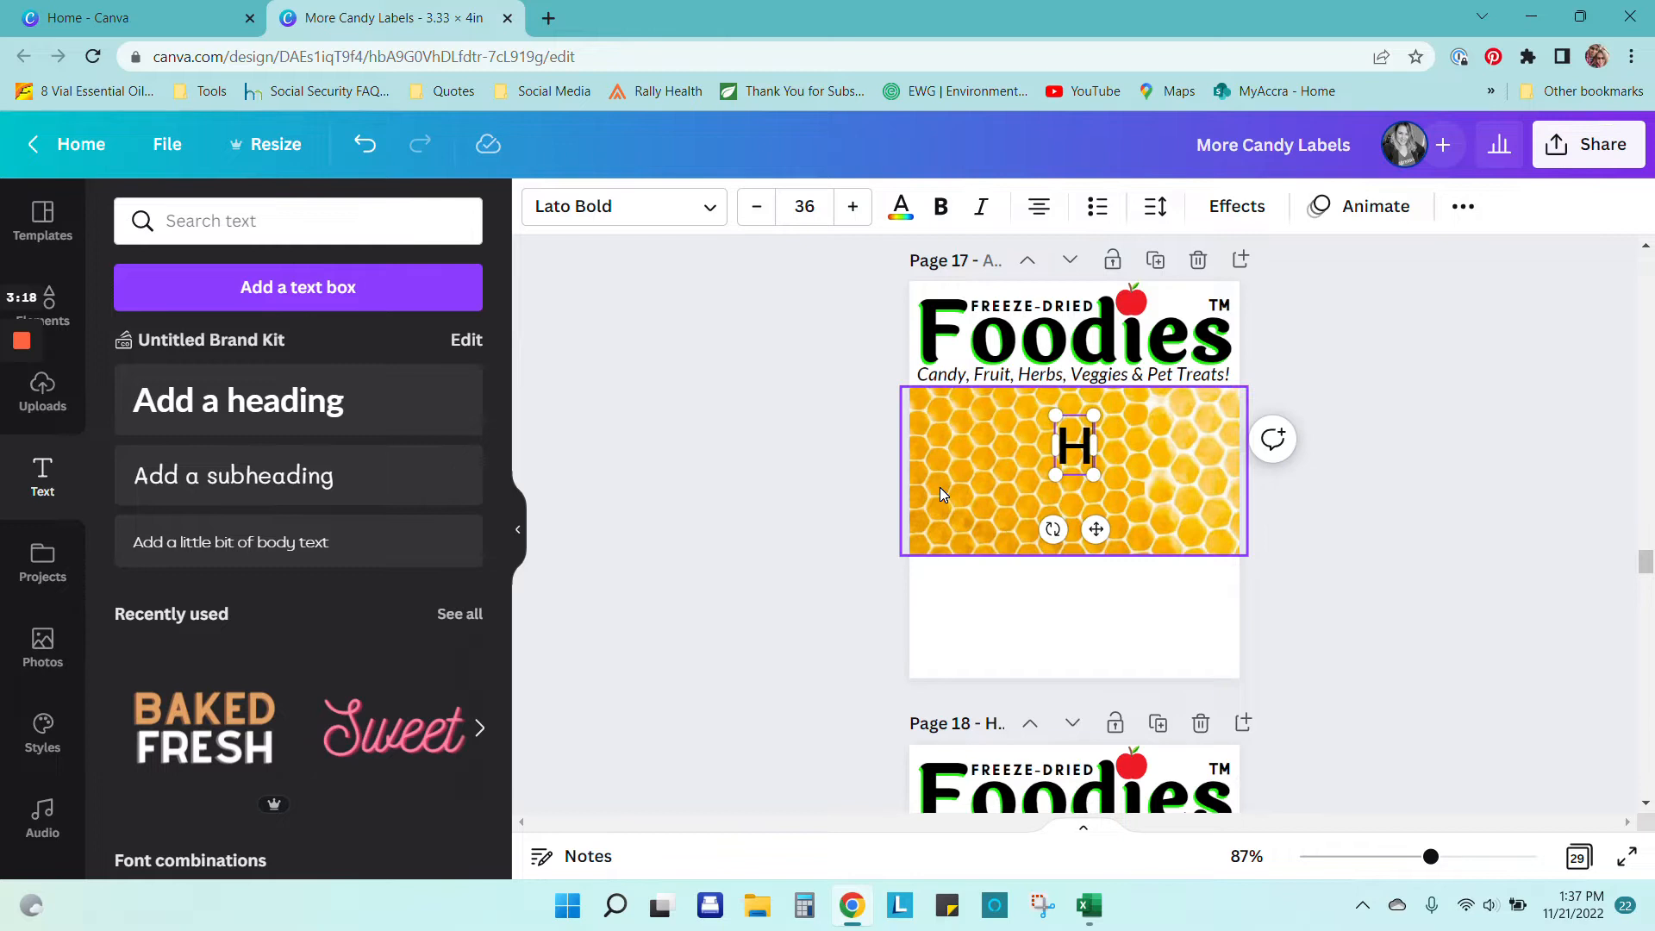
pyautogui.write('oney Taffy')
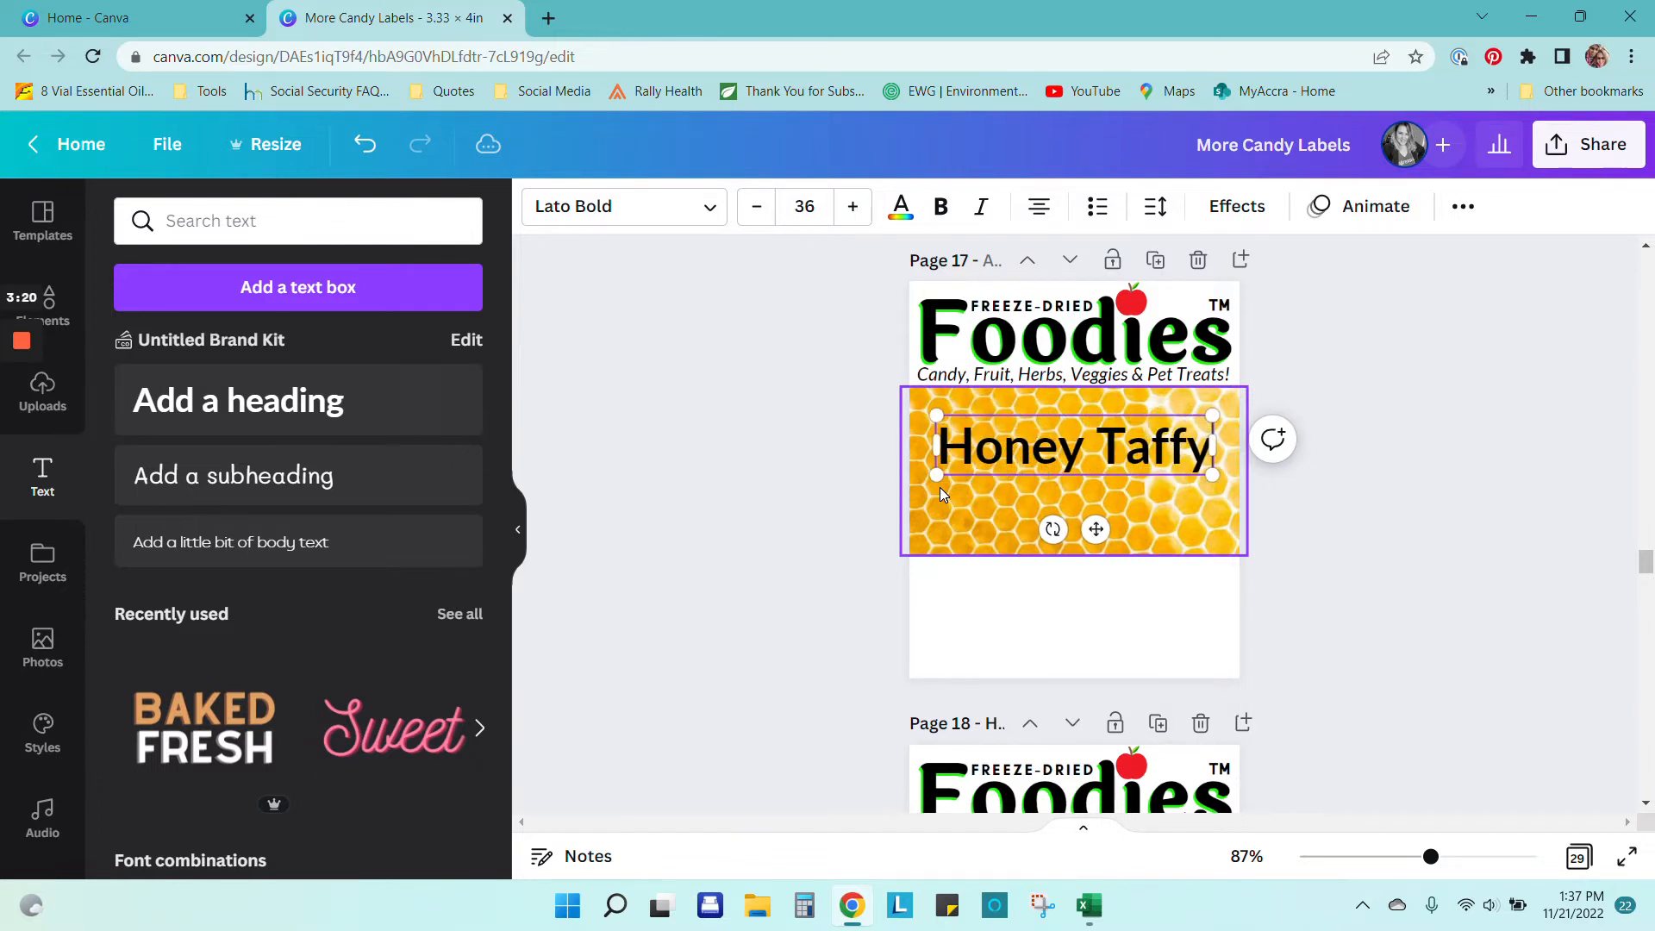
pyautogui.click(1435, 533)
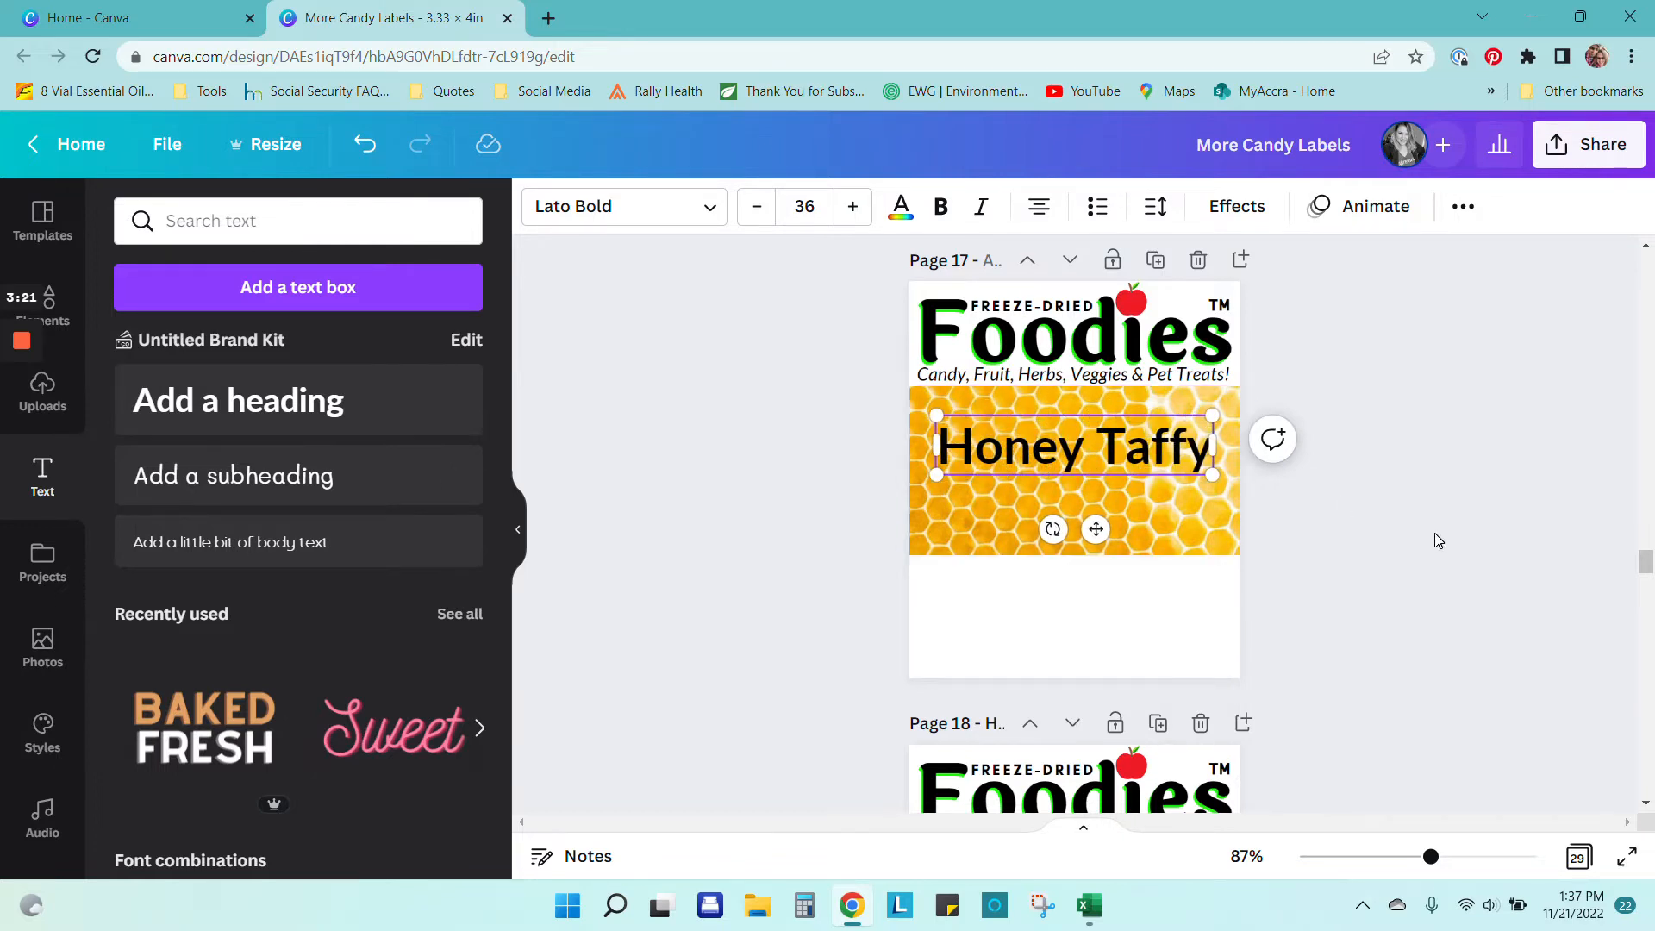
# Step: Try several fonts on the heading and apply Camo Dirt
pyautogui.click(1142, 473)
pyautogui.click(712, 213)
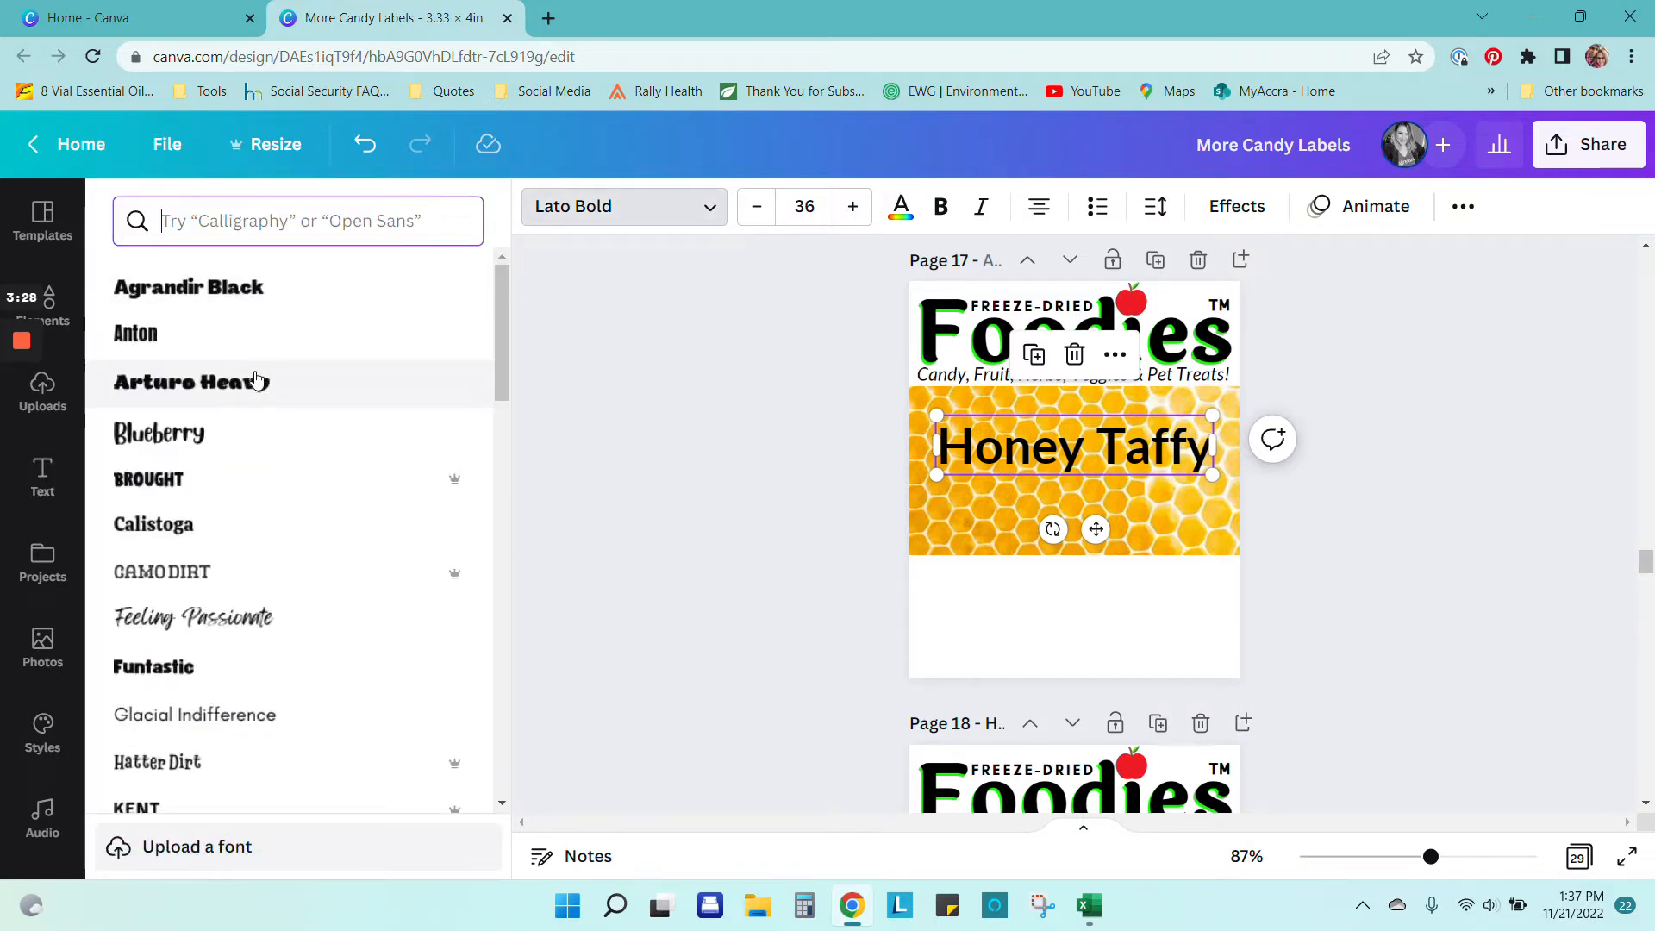
pyautogui.click(264, 388)
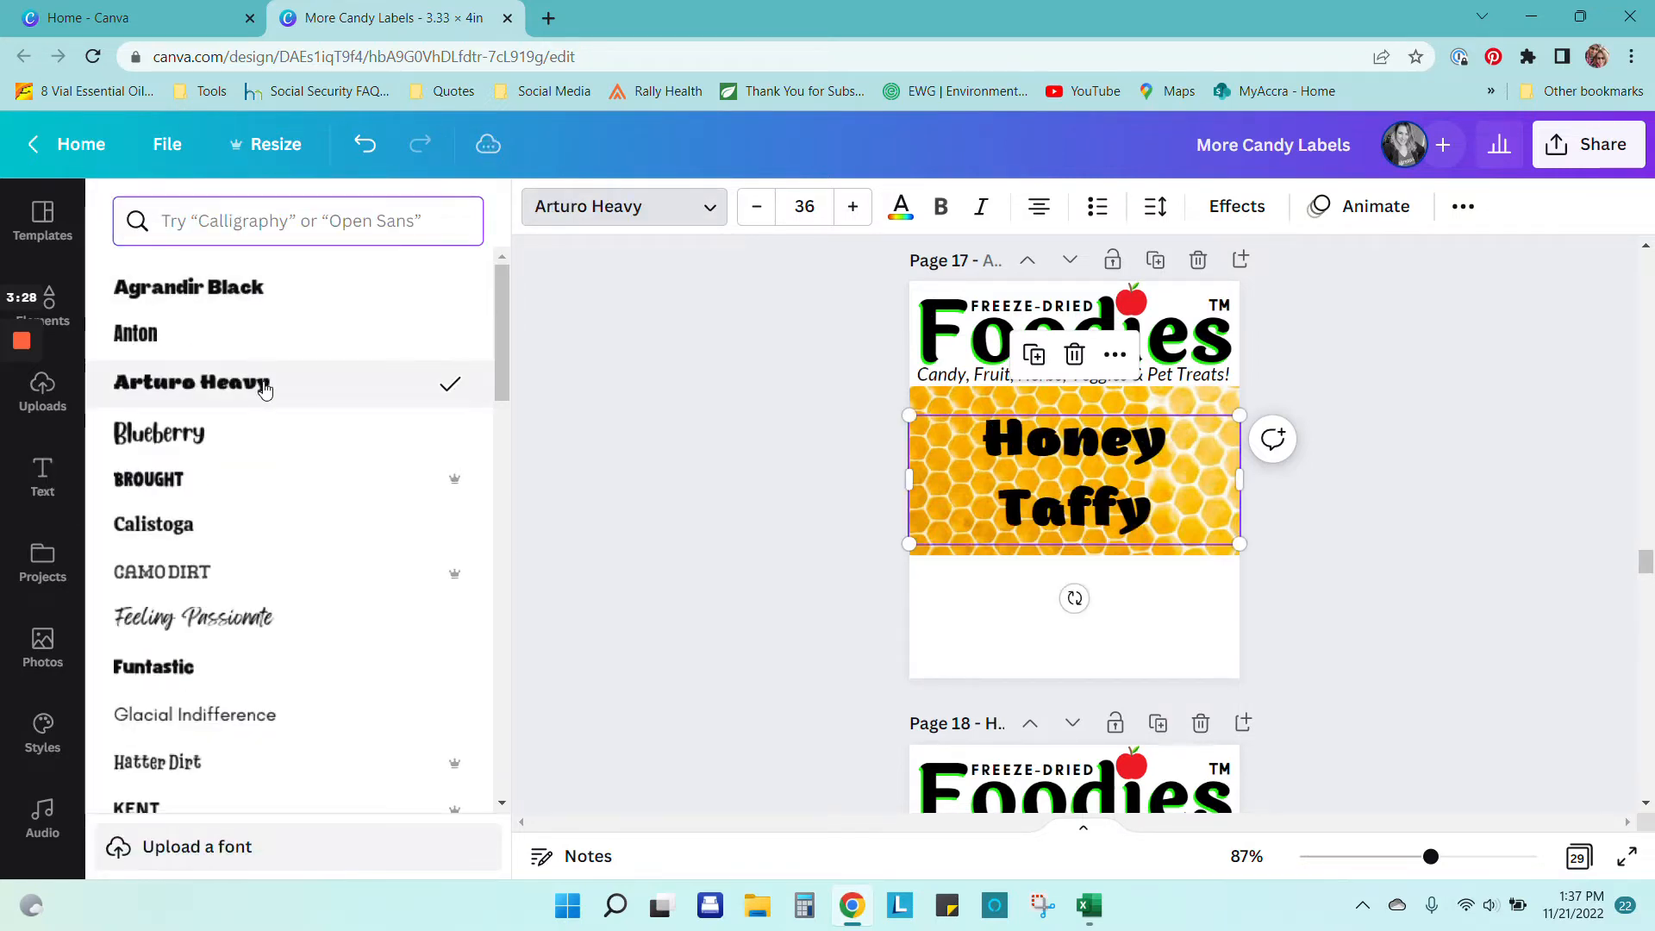
pyautogui.click(271, 288)
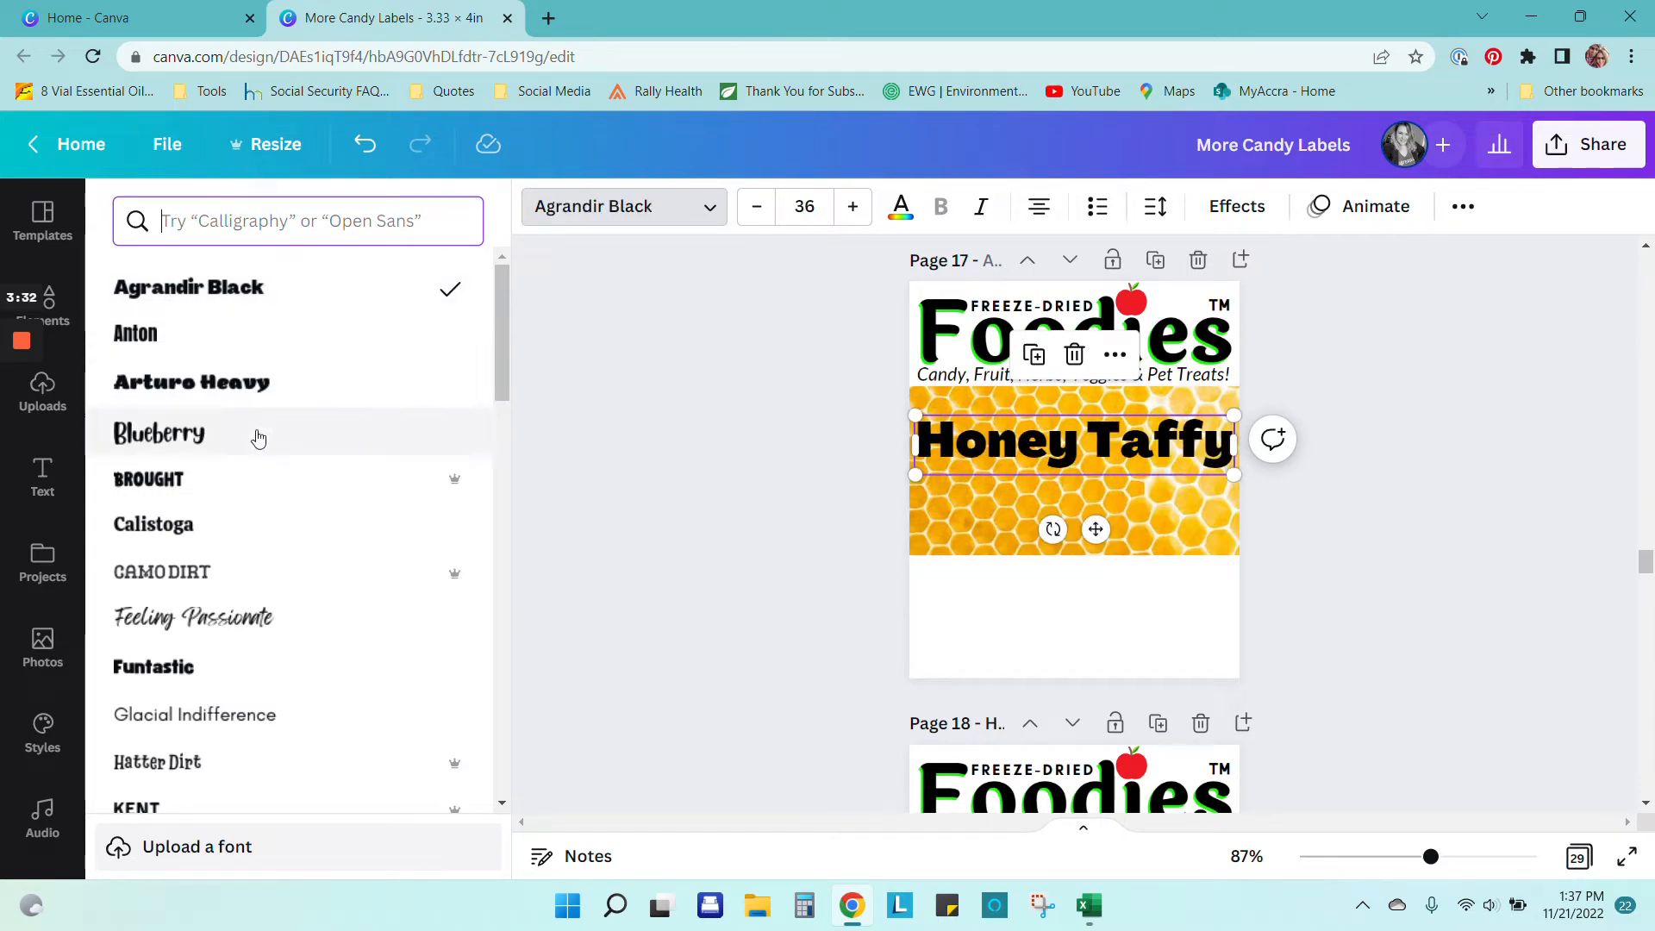
pyautogui.click(203, 526)
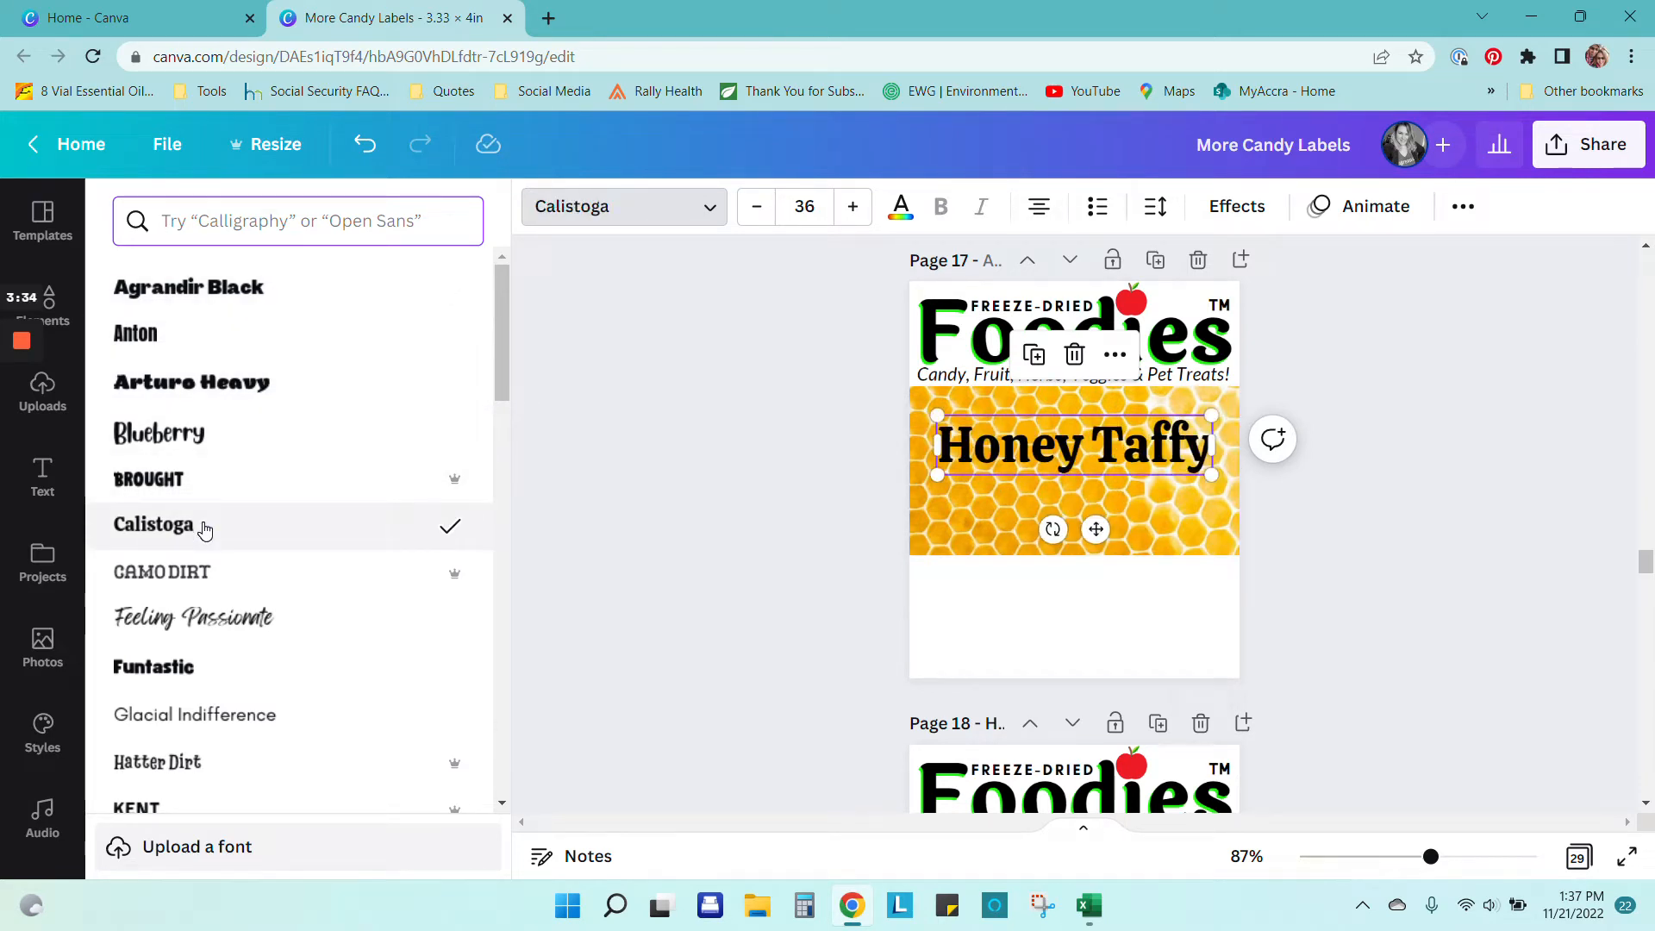
pyautogui.click(259, 220)
pyautogui.write('c')
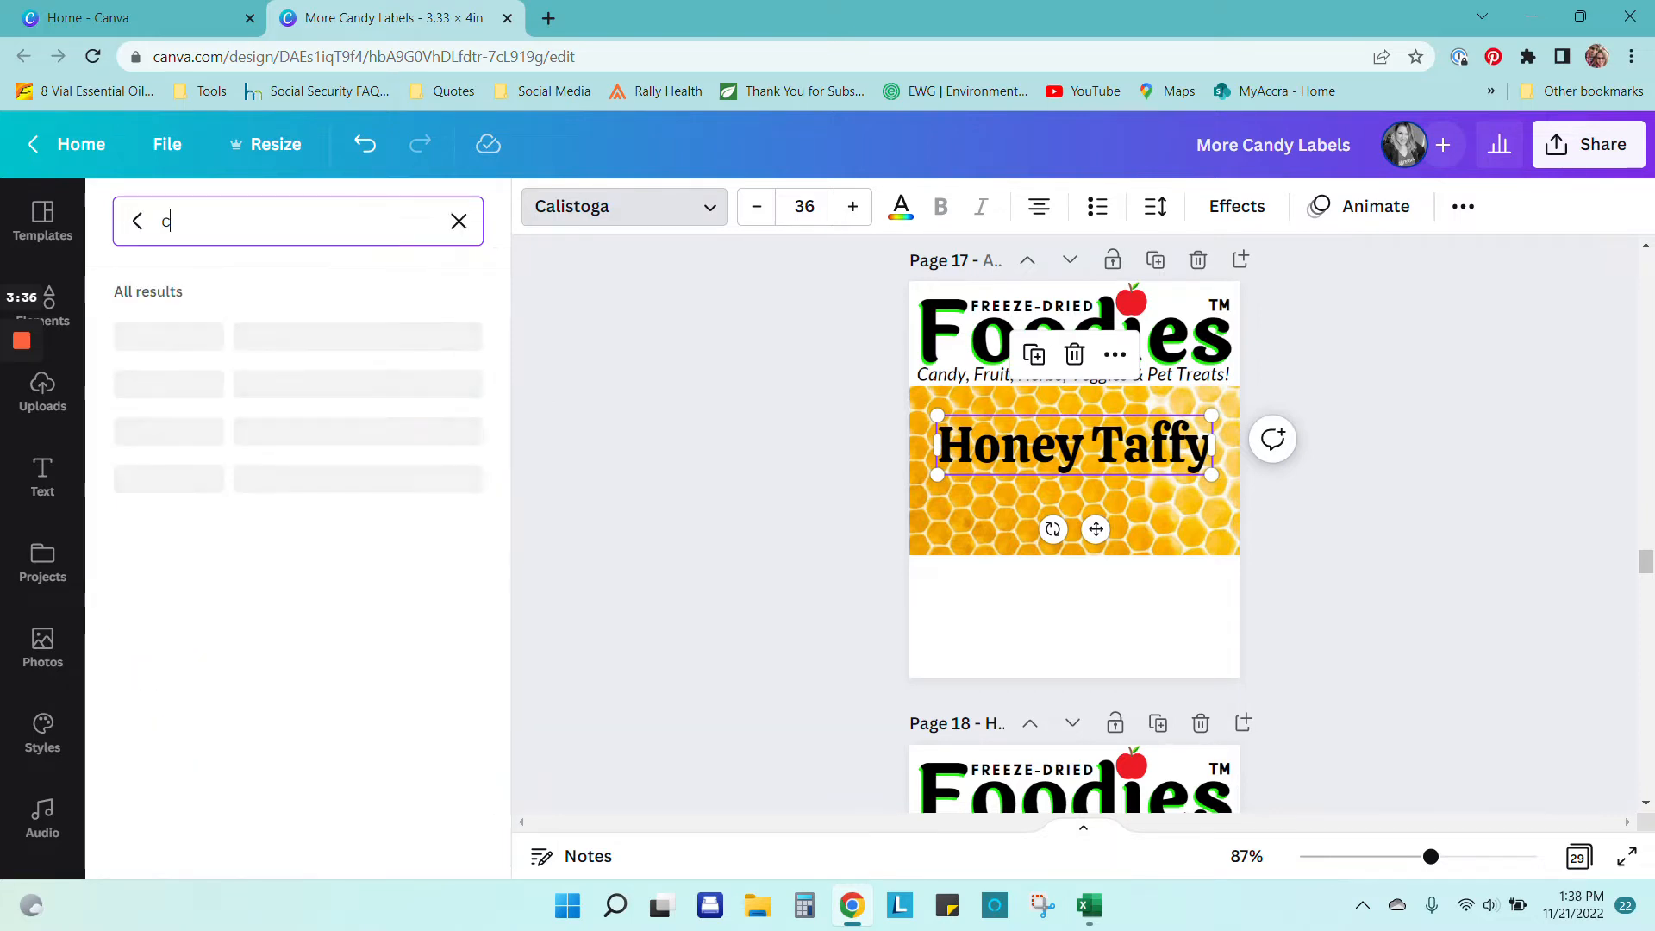
pyautogui.write('amo')
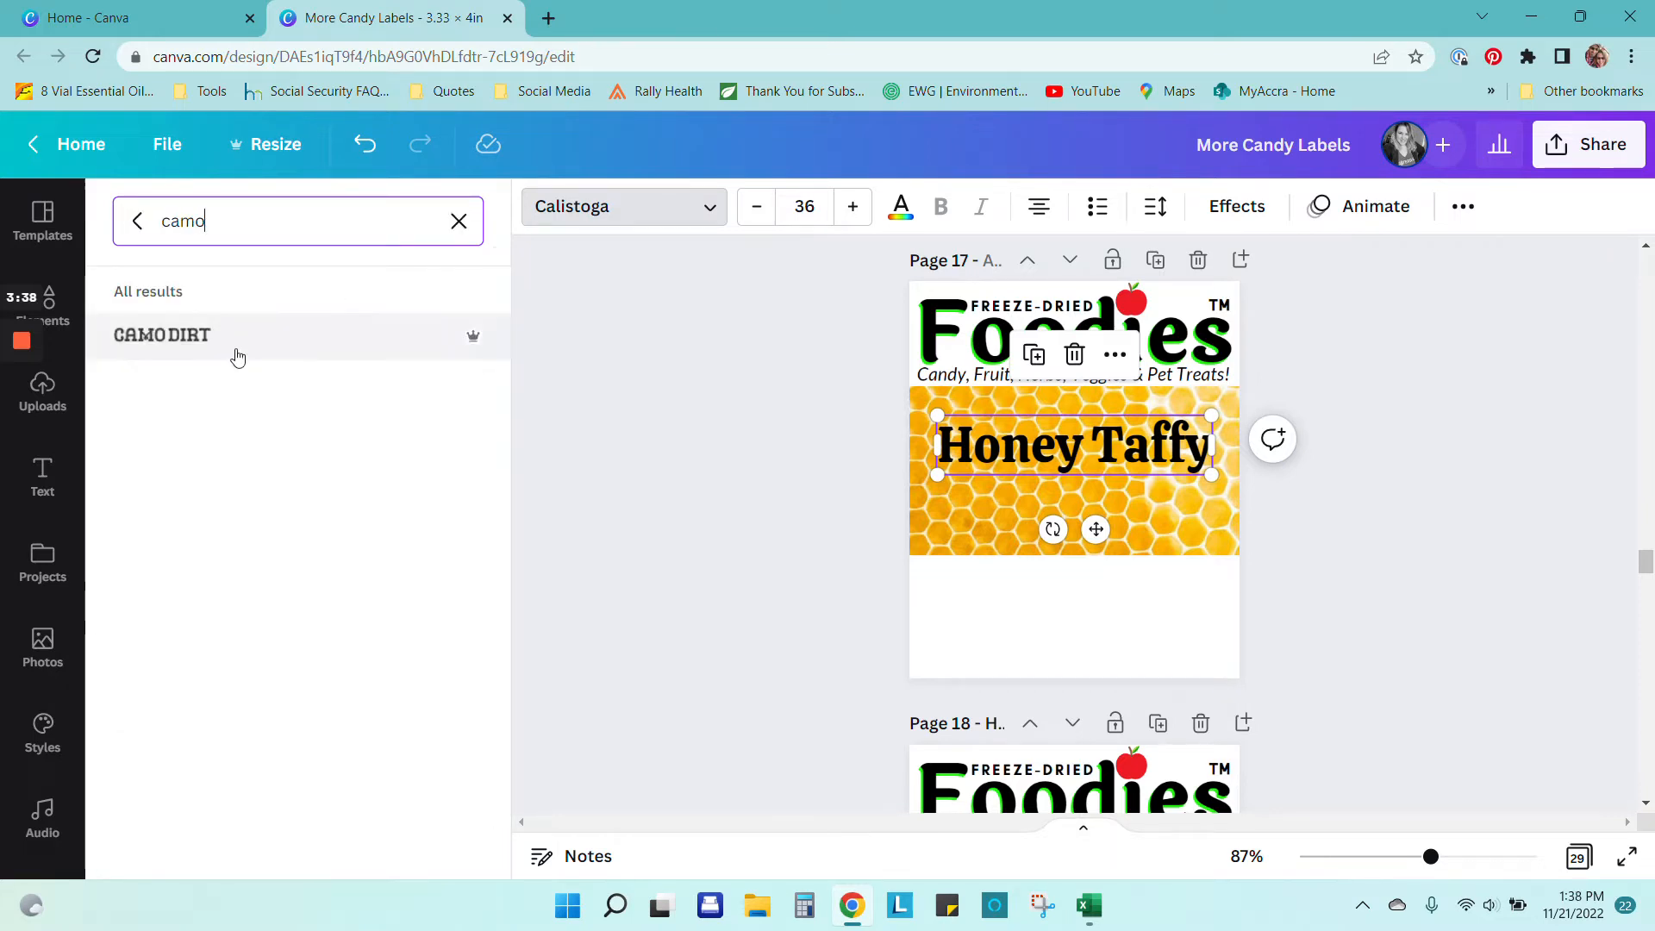
pyautogui.click(197, 353)
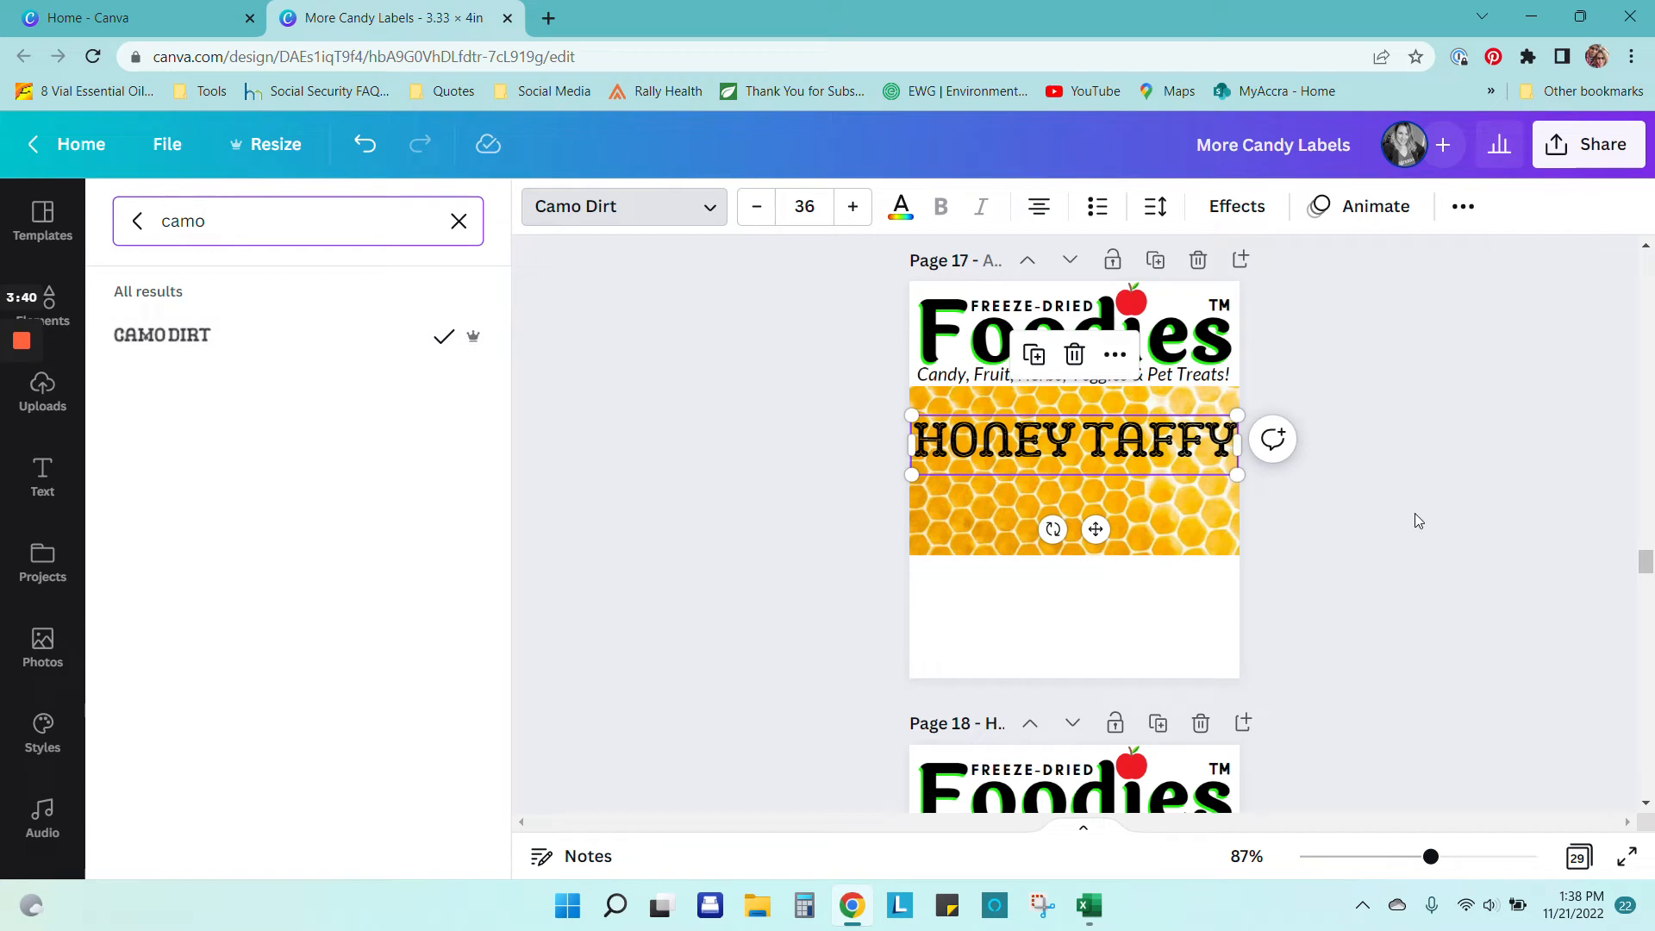
# Step: Narrow the heading so it wraps onto two lines and centre it on the honeycomb
pyautogui.scroll(-3, 1415, 517)
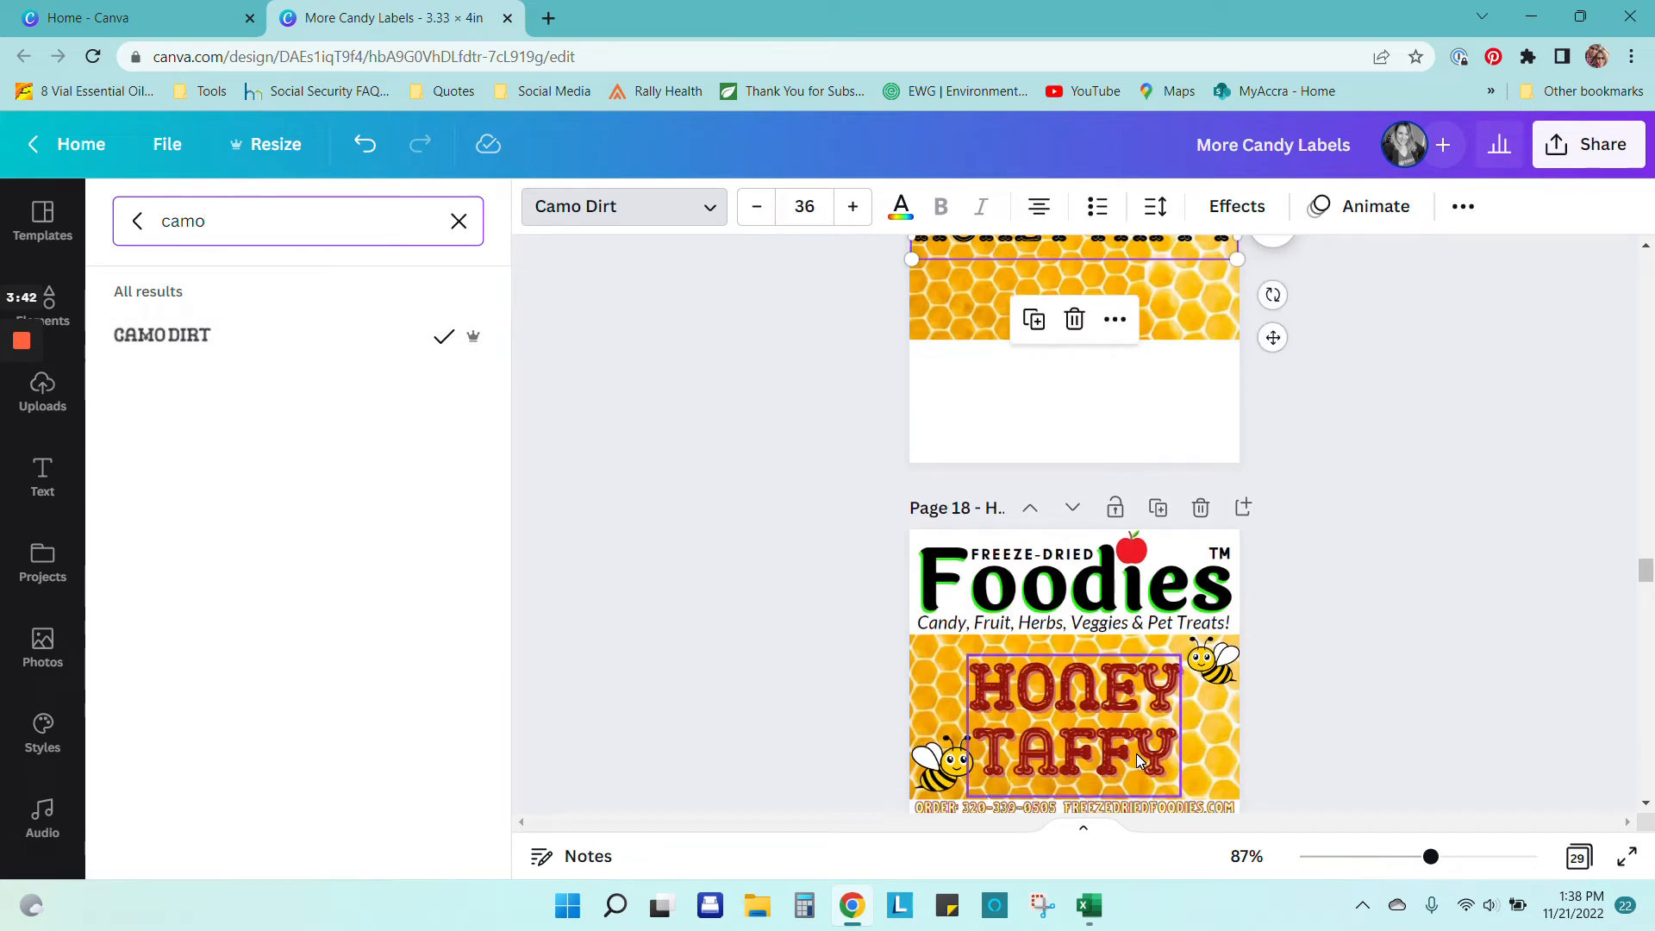
pyautogui.scroll(5, 1136, 753)
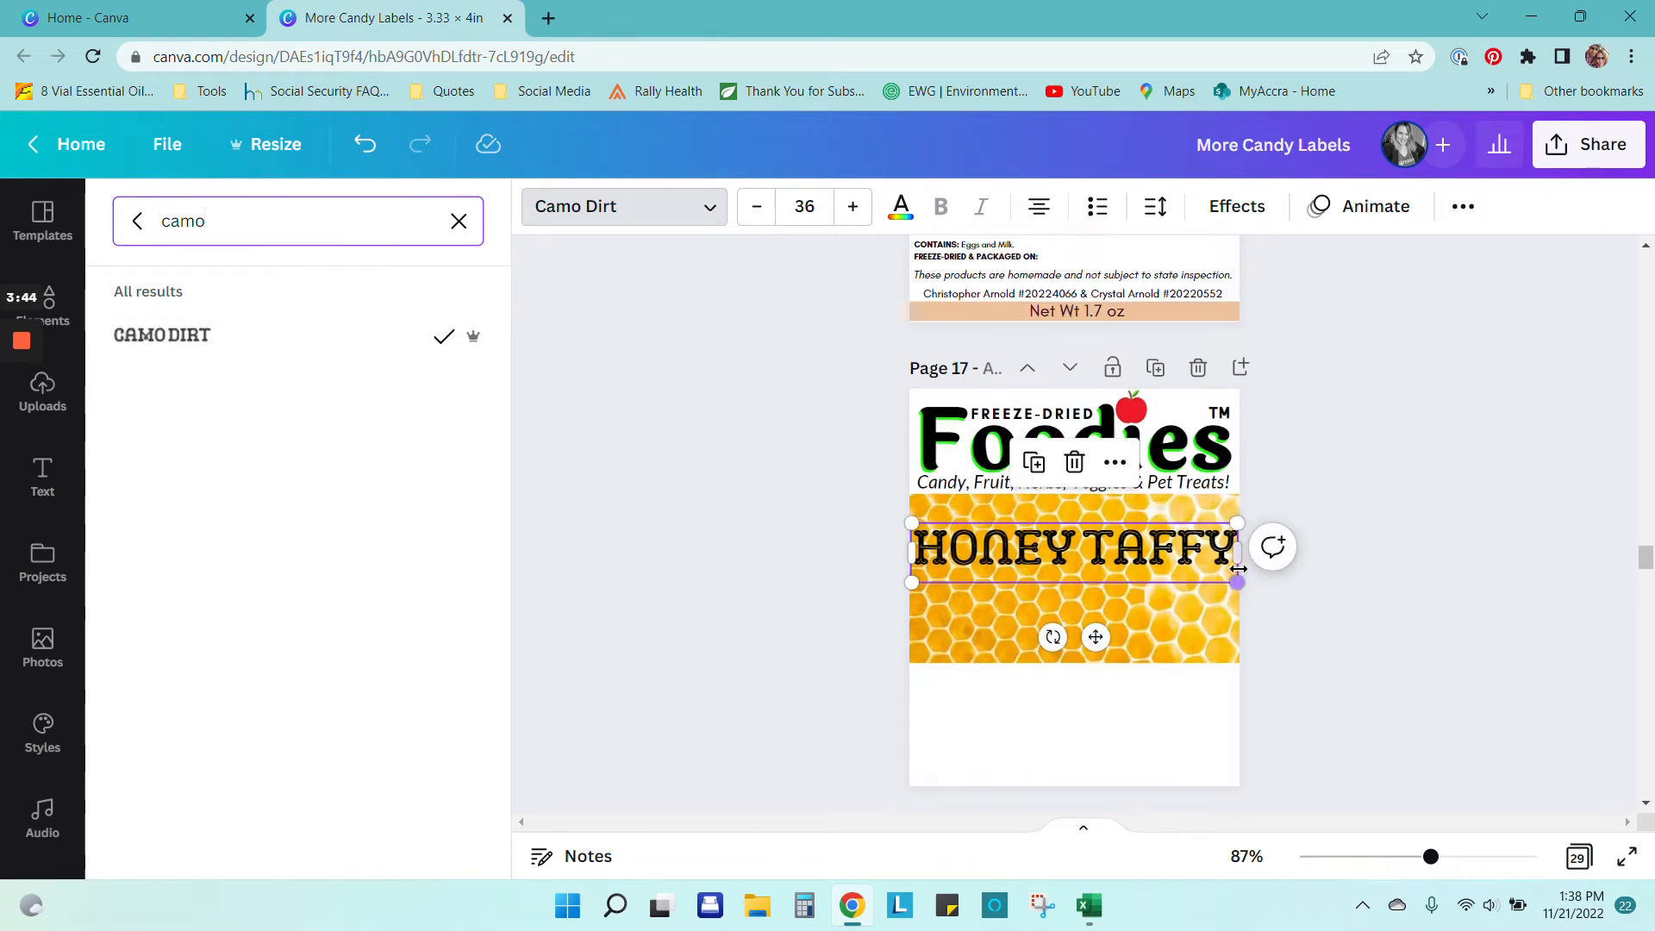
pyautogui.moveTo(1239, 552); pyautogui.dragTo(1199, 549)
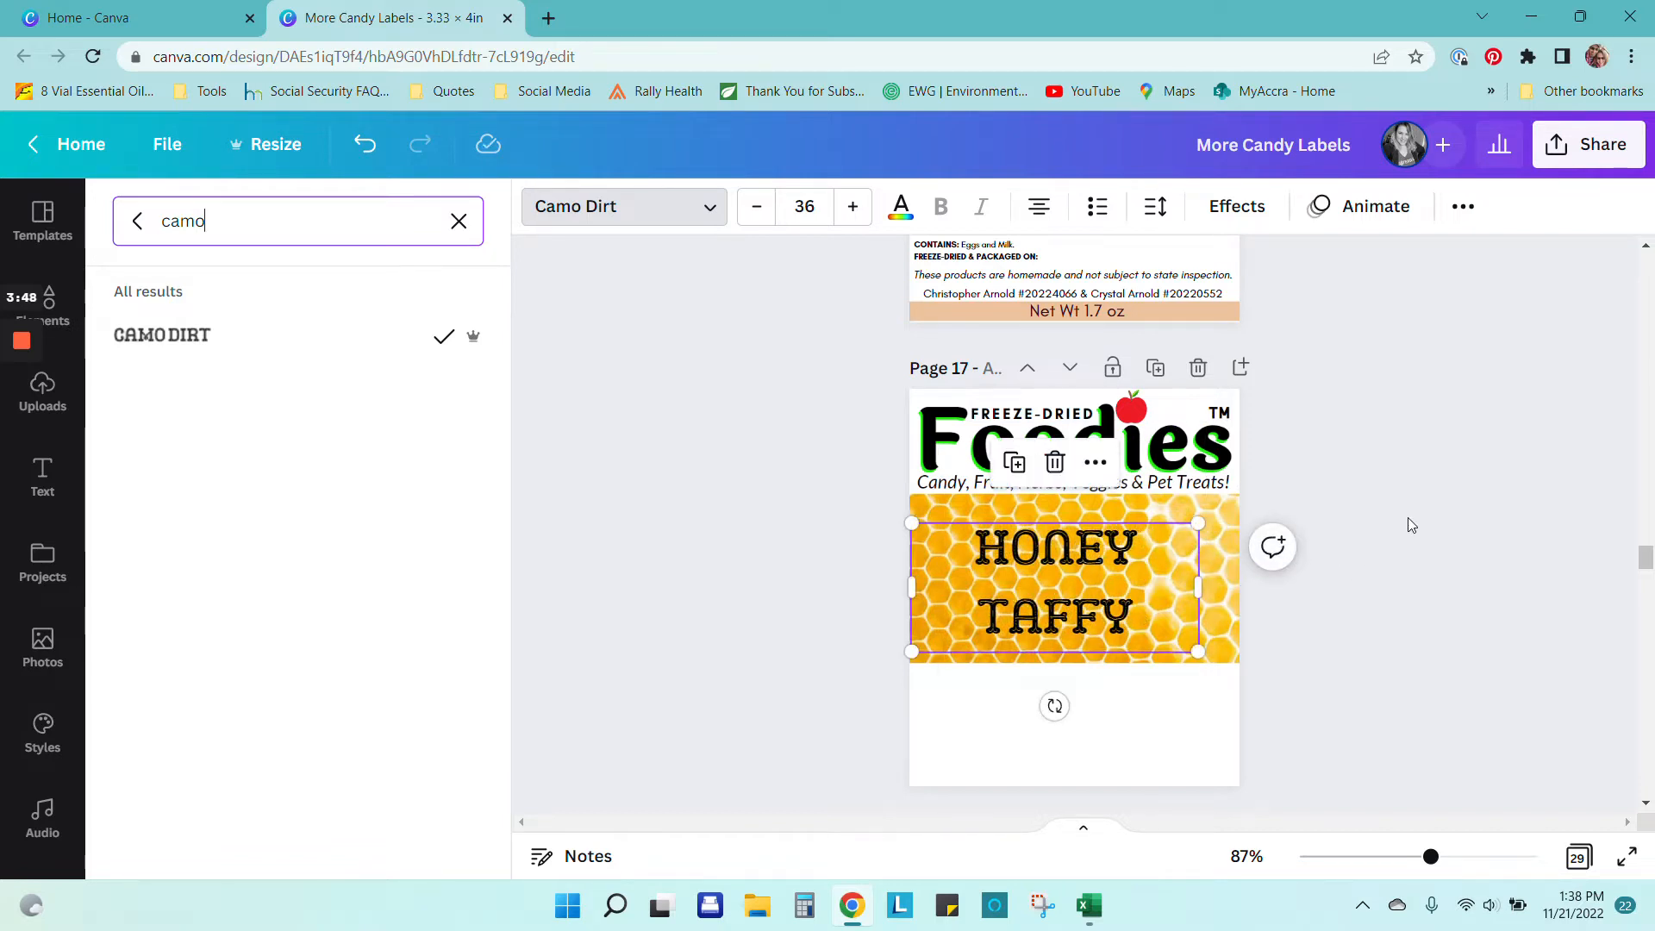
pyautogui.click(972, 608)
pyautogui.moveTo(1043, 623); pyautogui.dragTo(1051, 613)
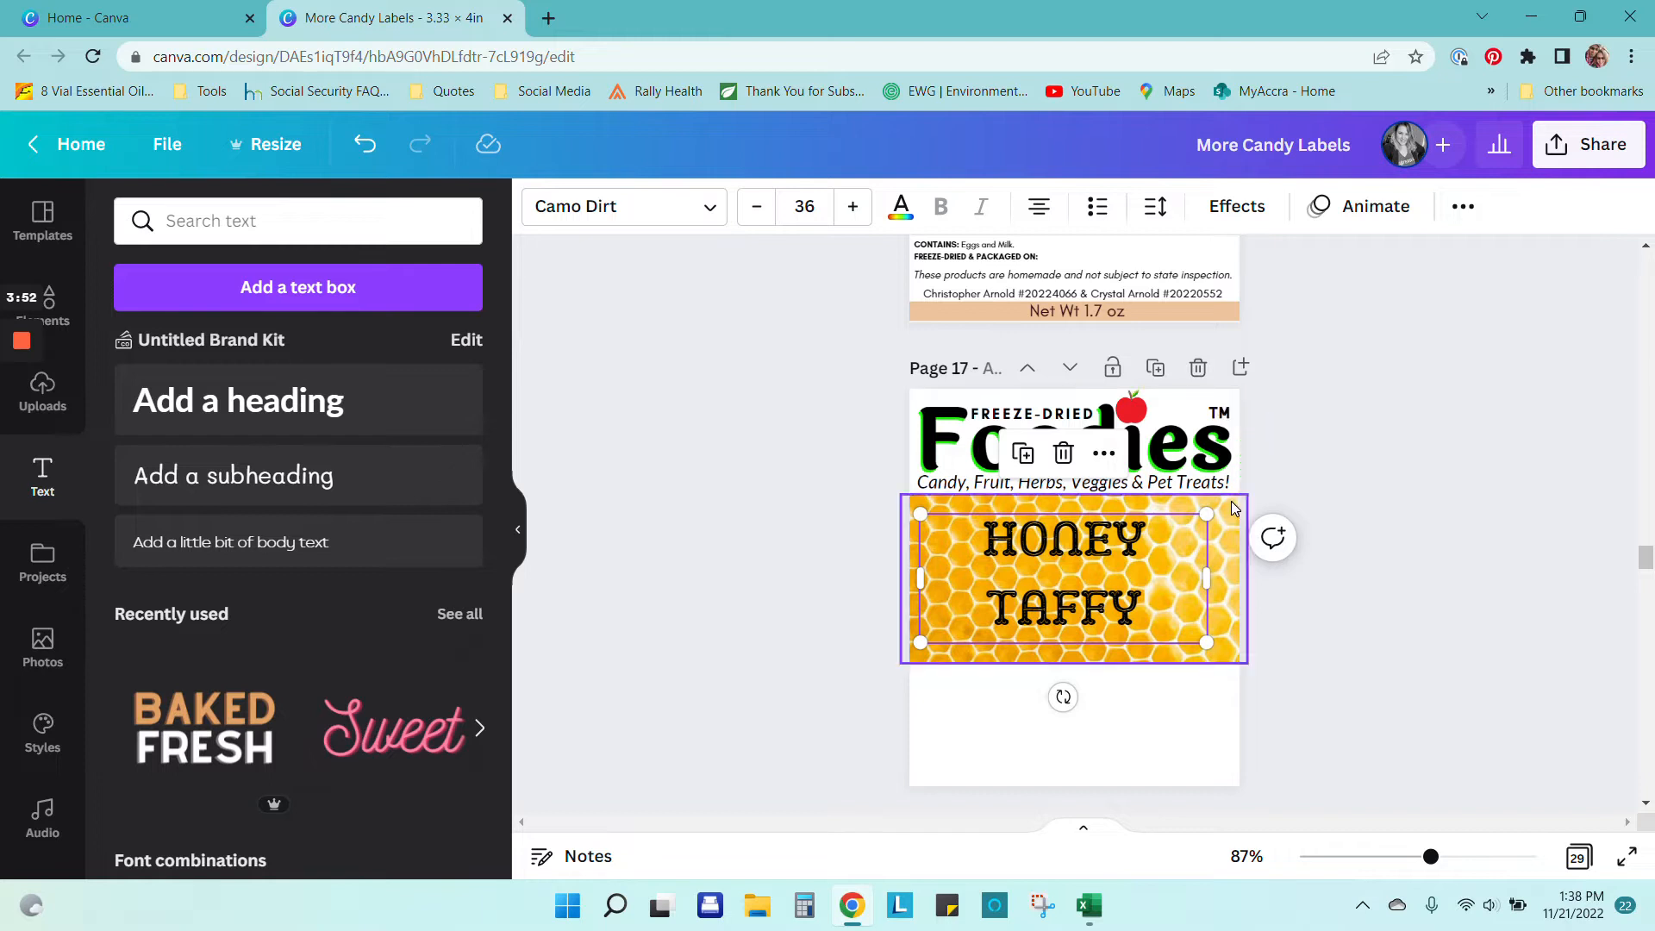
# Step: Inspect the text effects on page 18's red HONEY TAFFY heading, then select page 17's heading
pyautogui.scroll(-1, 1300, 593)
pyautogui.scroll(-2, 1298, 591)
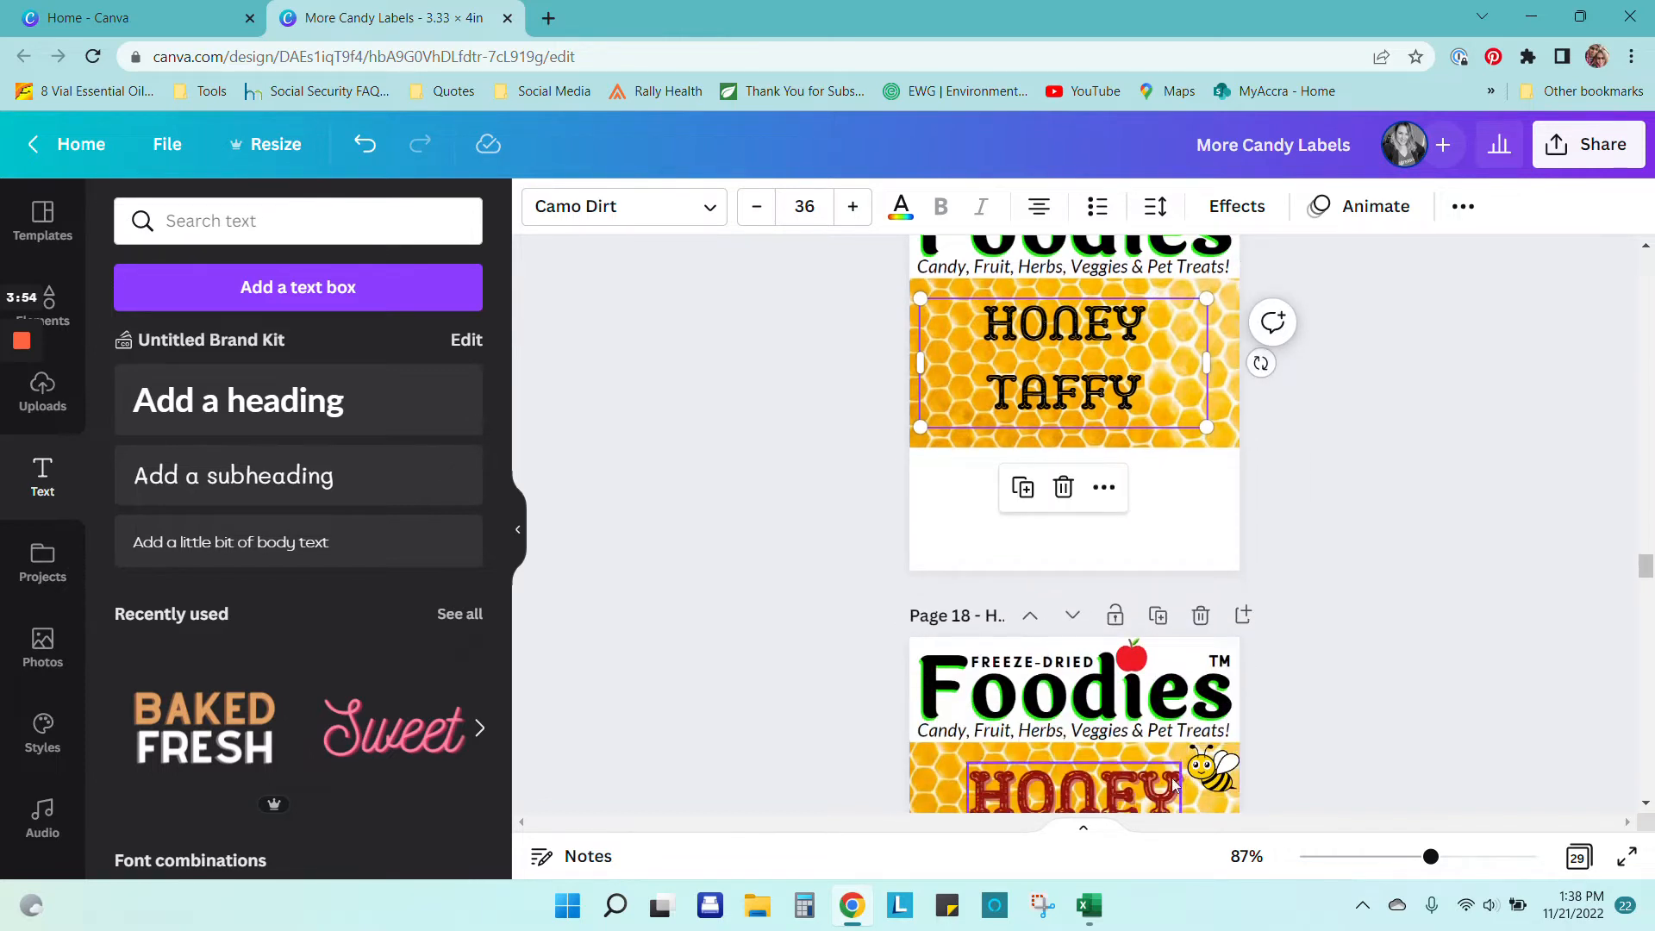
pyautogui.click(1122, 800)
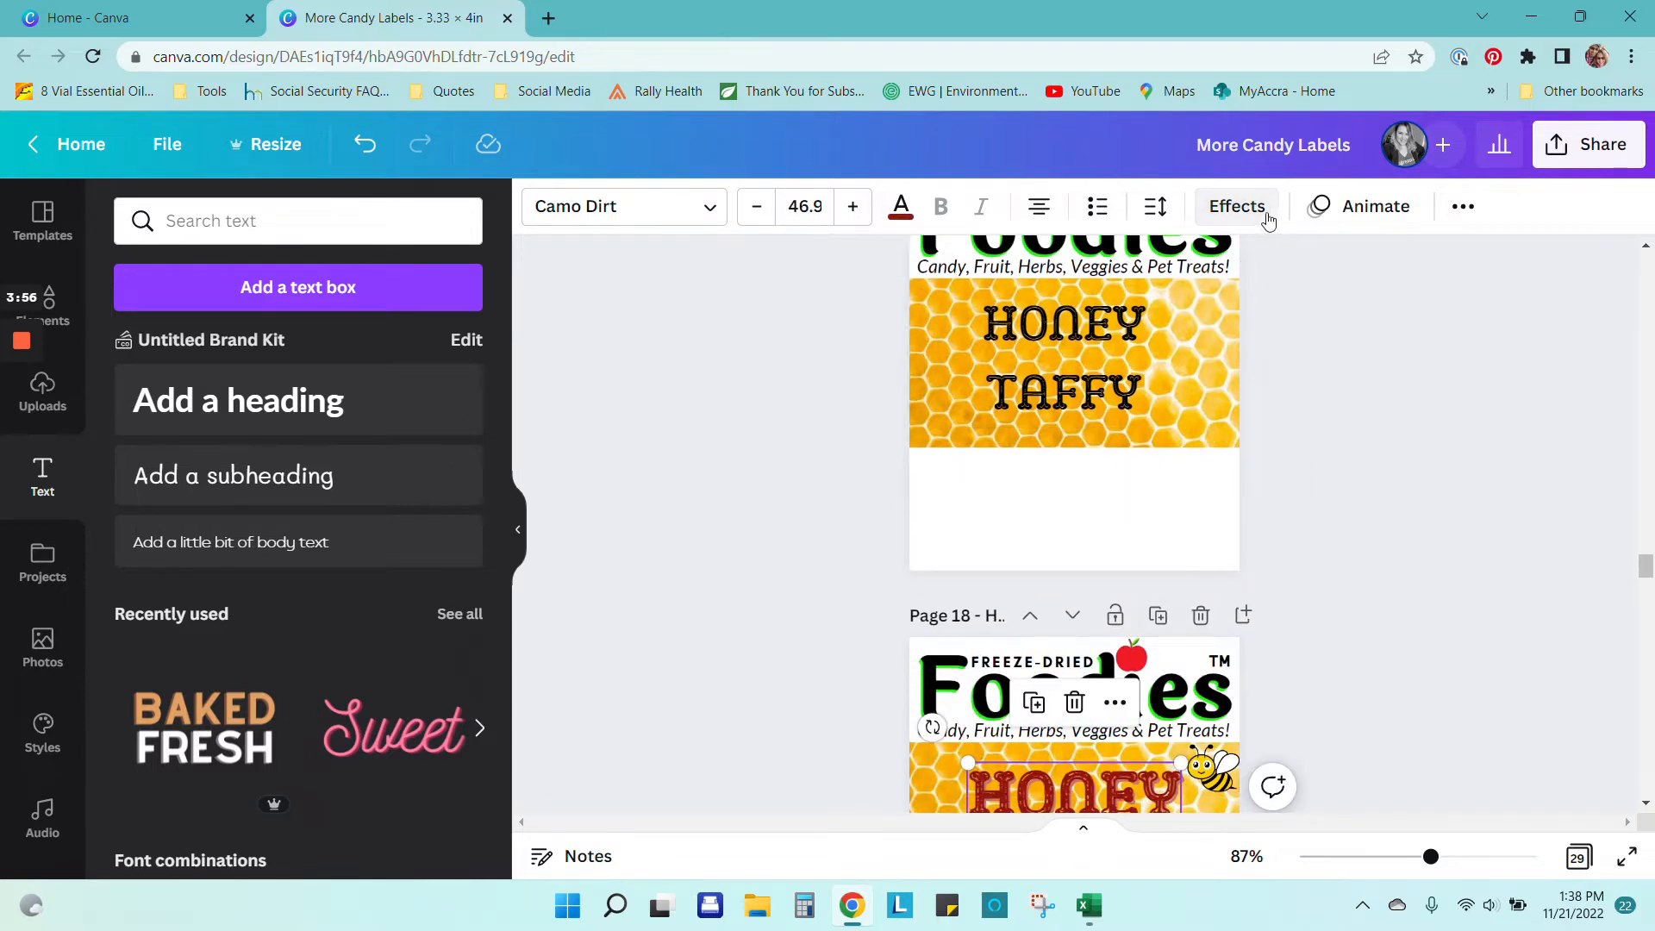
pyautogui.scroll(-2, 1112, 731)
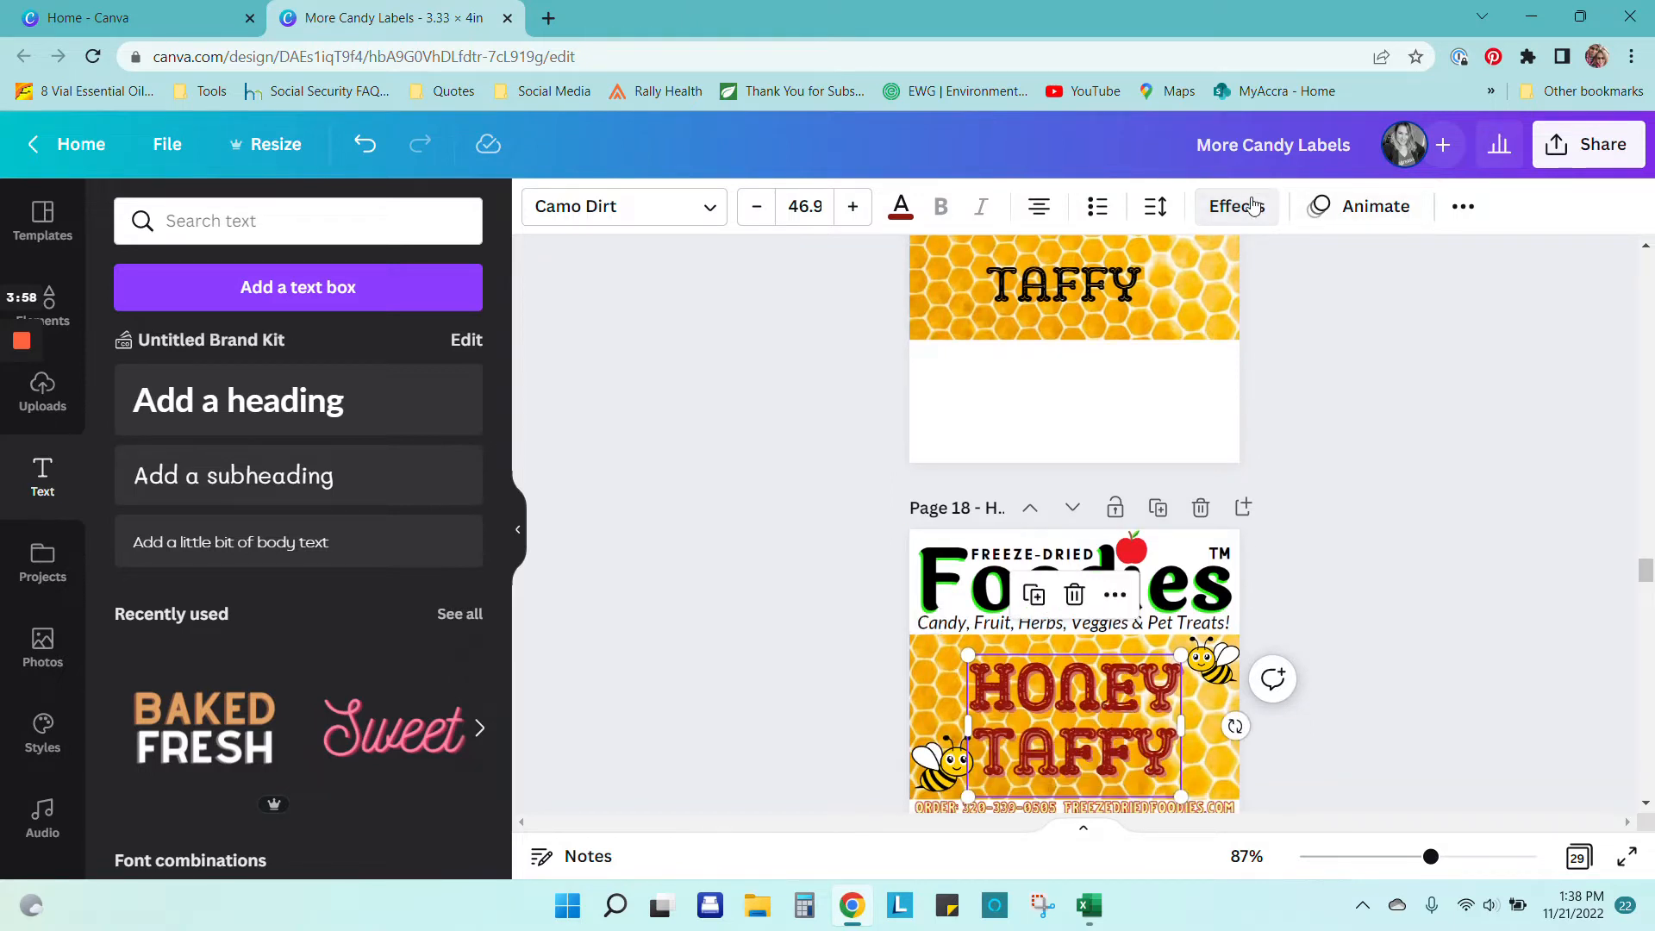
pyautogui.click(1255, 206)
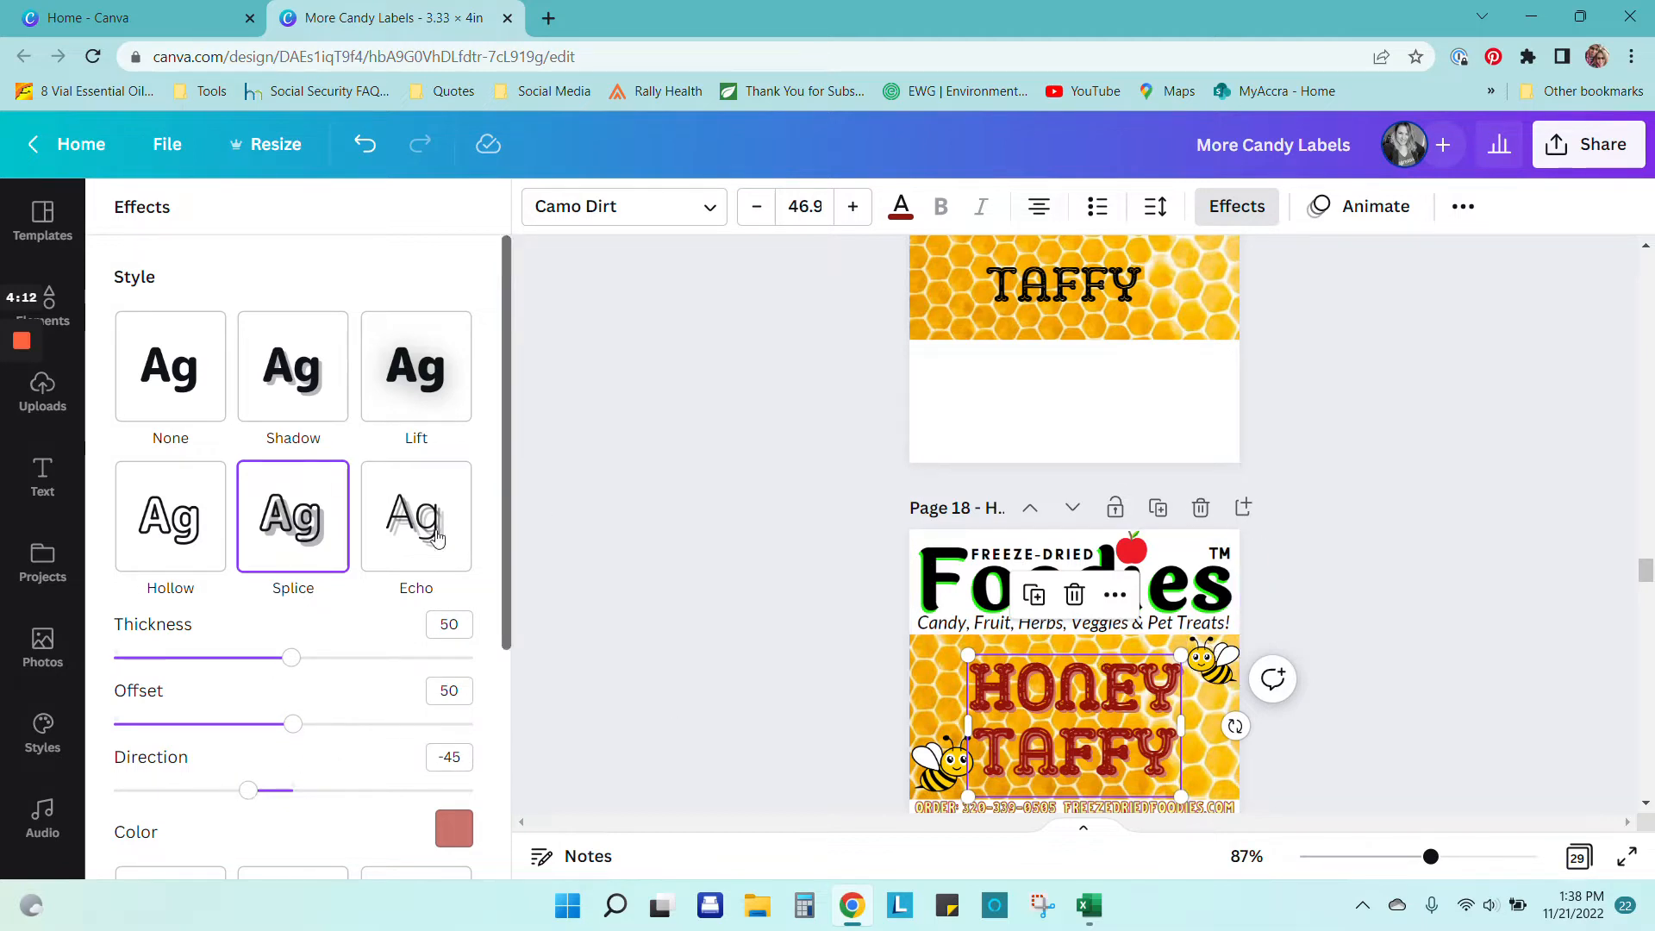
pyautogui.scroll(1, 641, 592)
pyautogui.scroll(1, 642, 590)
pyautogui.scroll(1, 1121, 530)
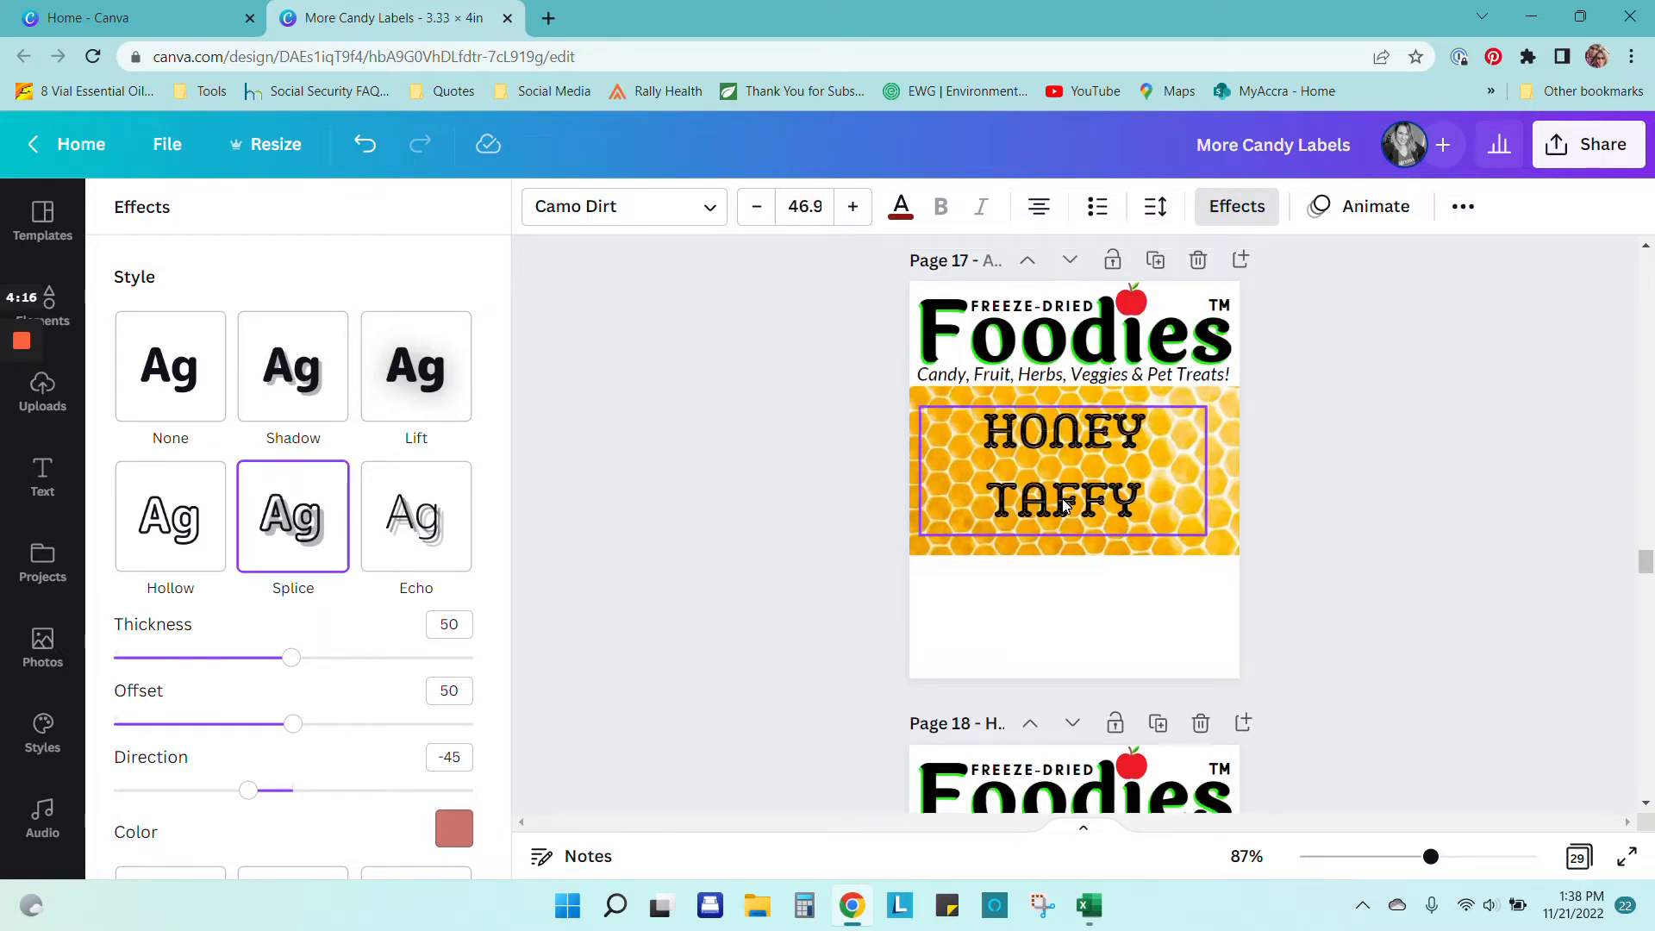
pyautogui.scroll(-2, 1066, 504)
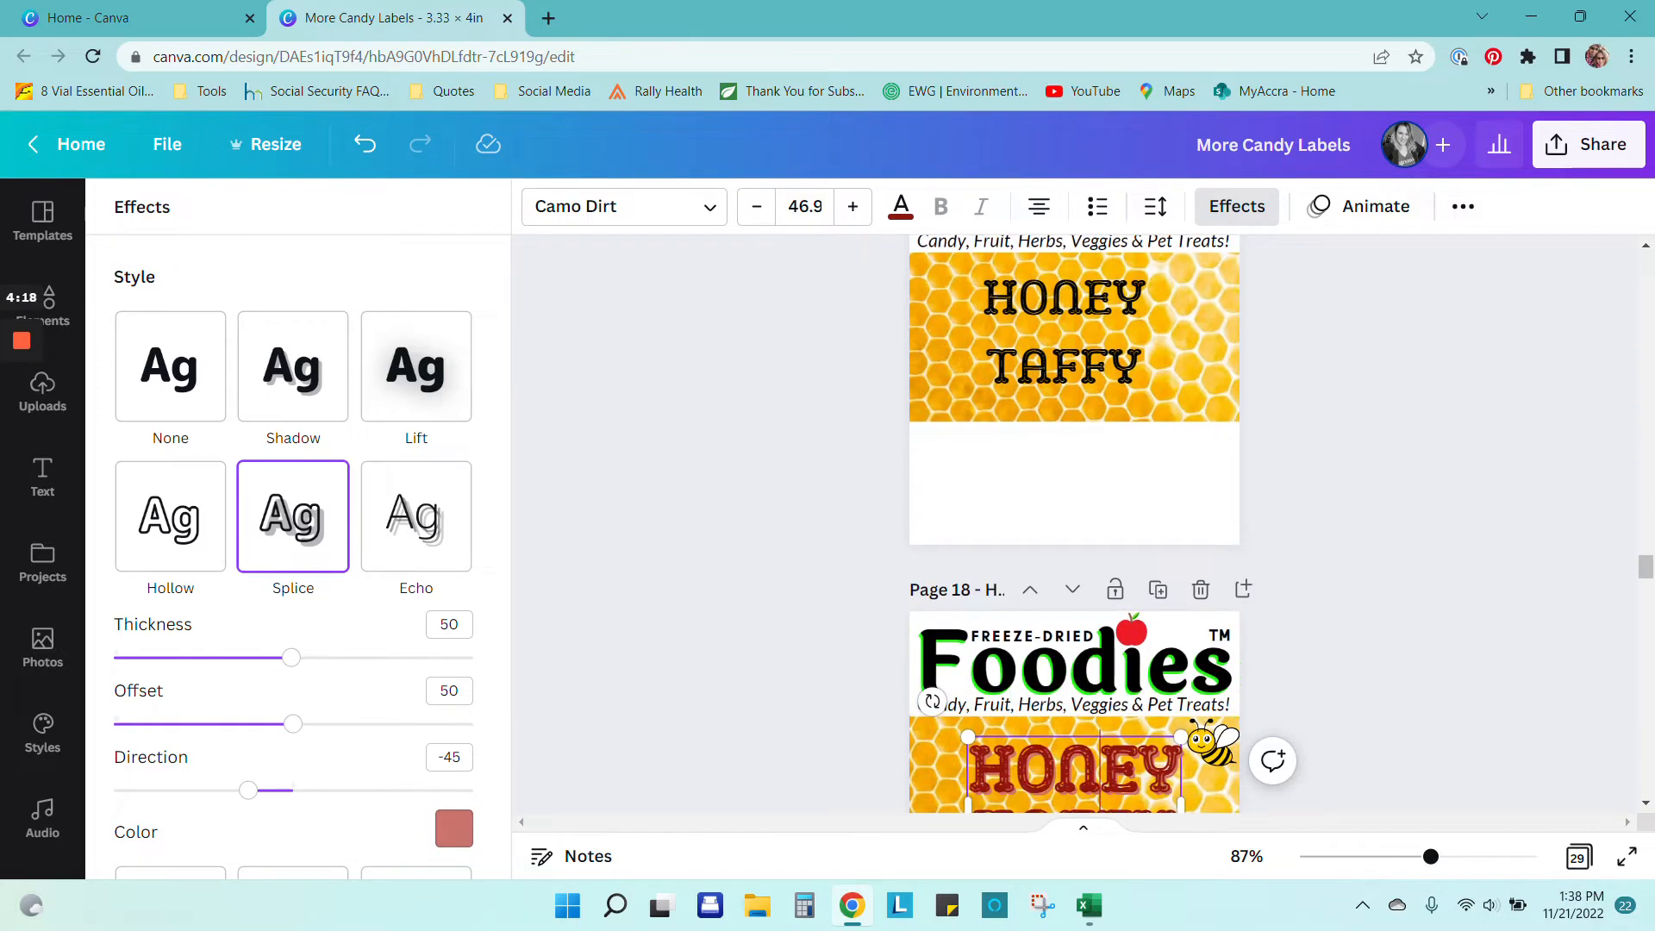
pyautogui.click(1474, 694)
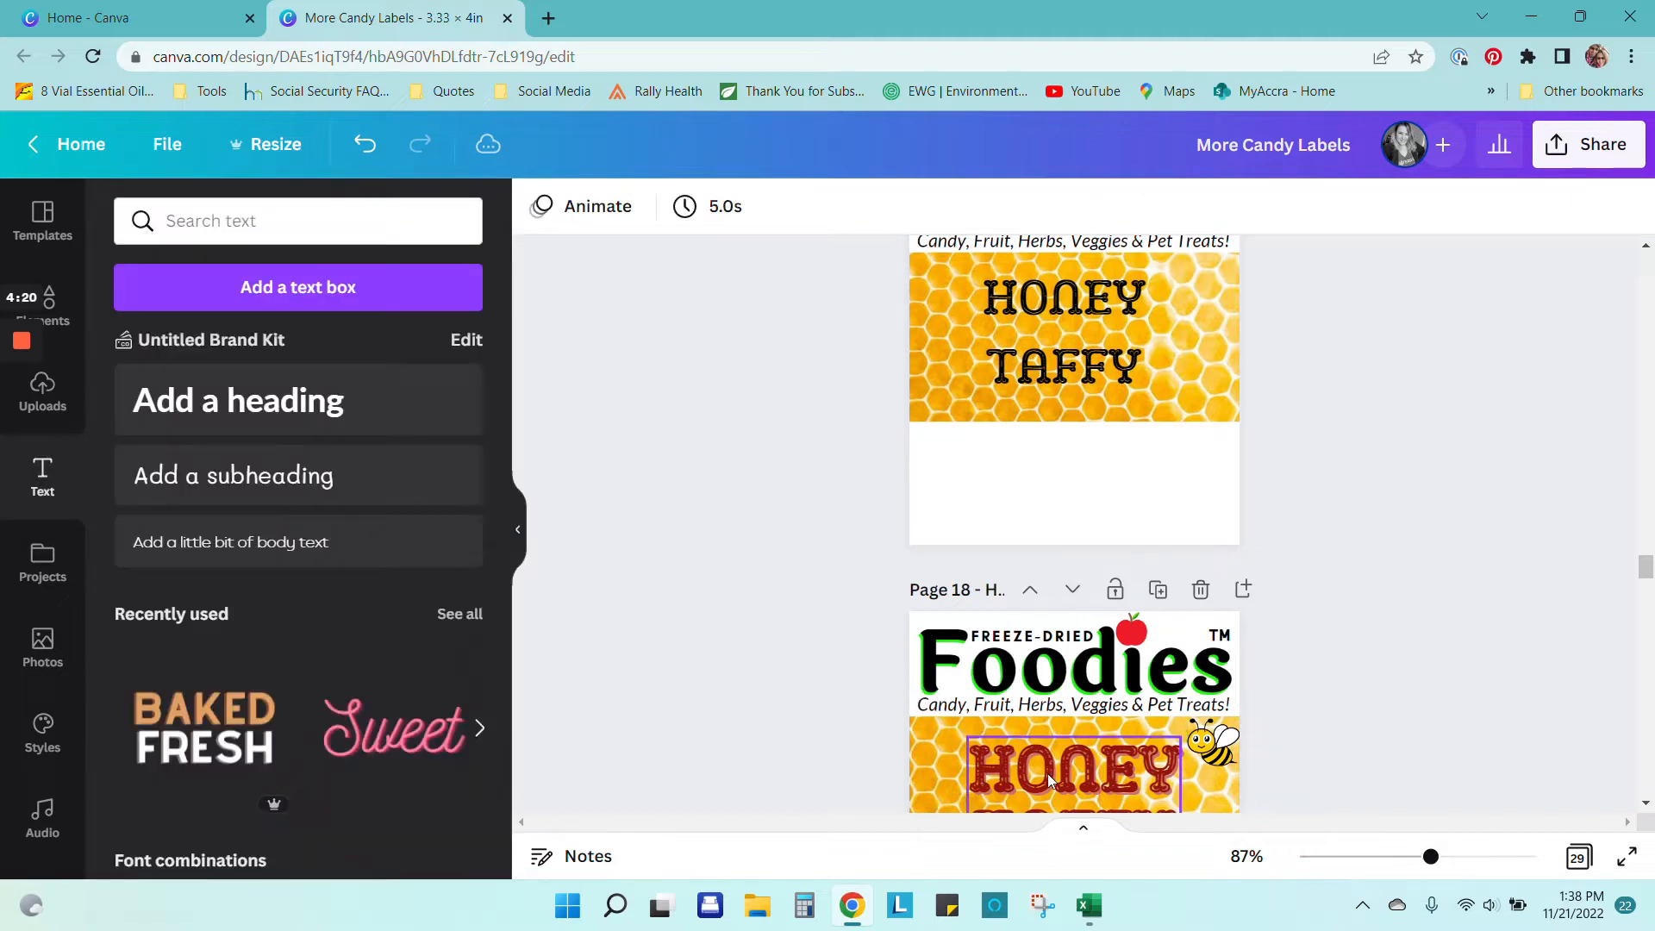
pyautogui.click(1047, 333)
# Step: Set the HONEY TAFFY heading to size 46.9 with 0.86 line spacing, nudged slightly right
pyautogui.click(804, 206)
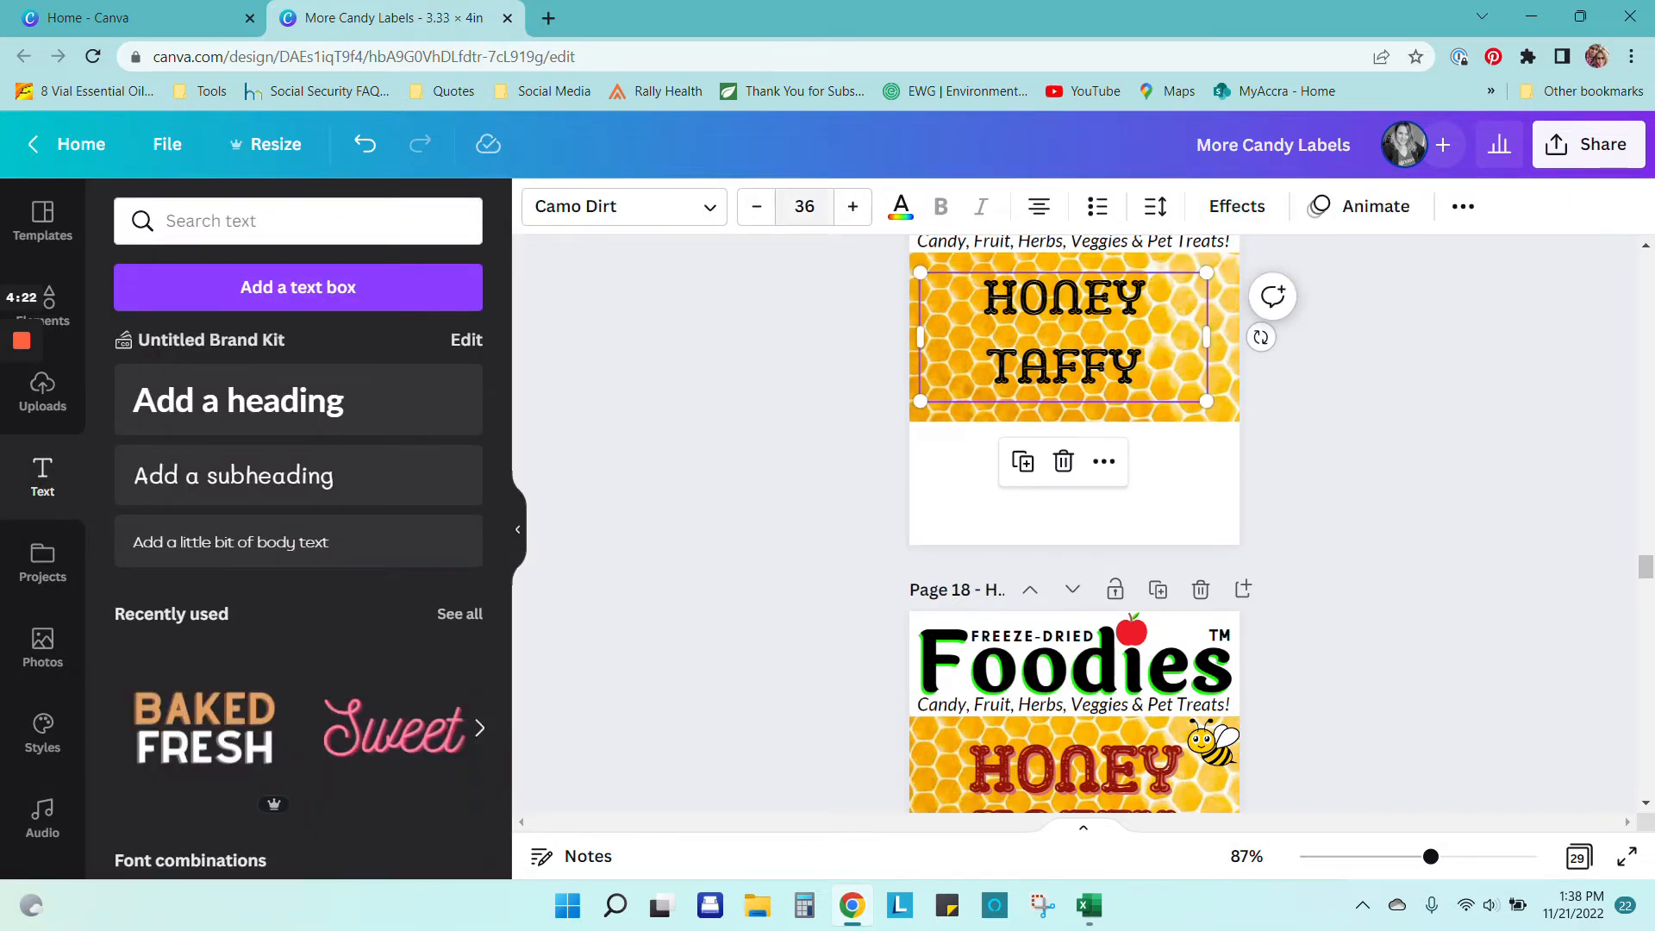
pyautogui.write('46.9')
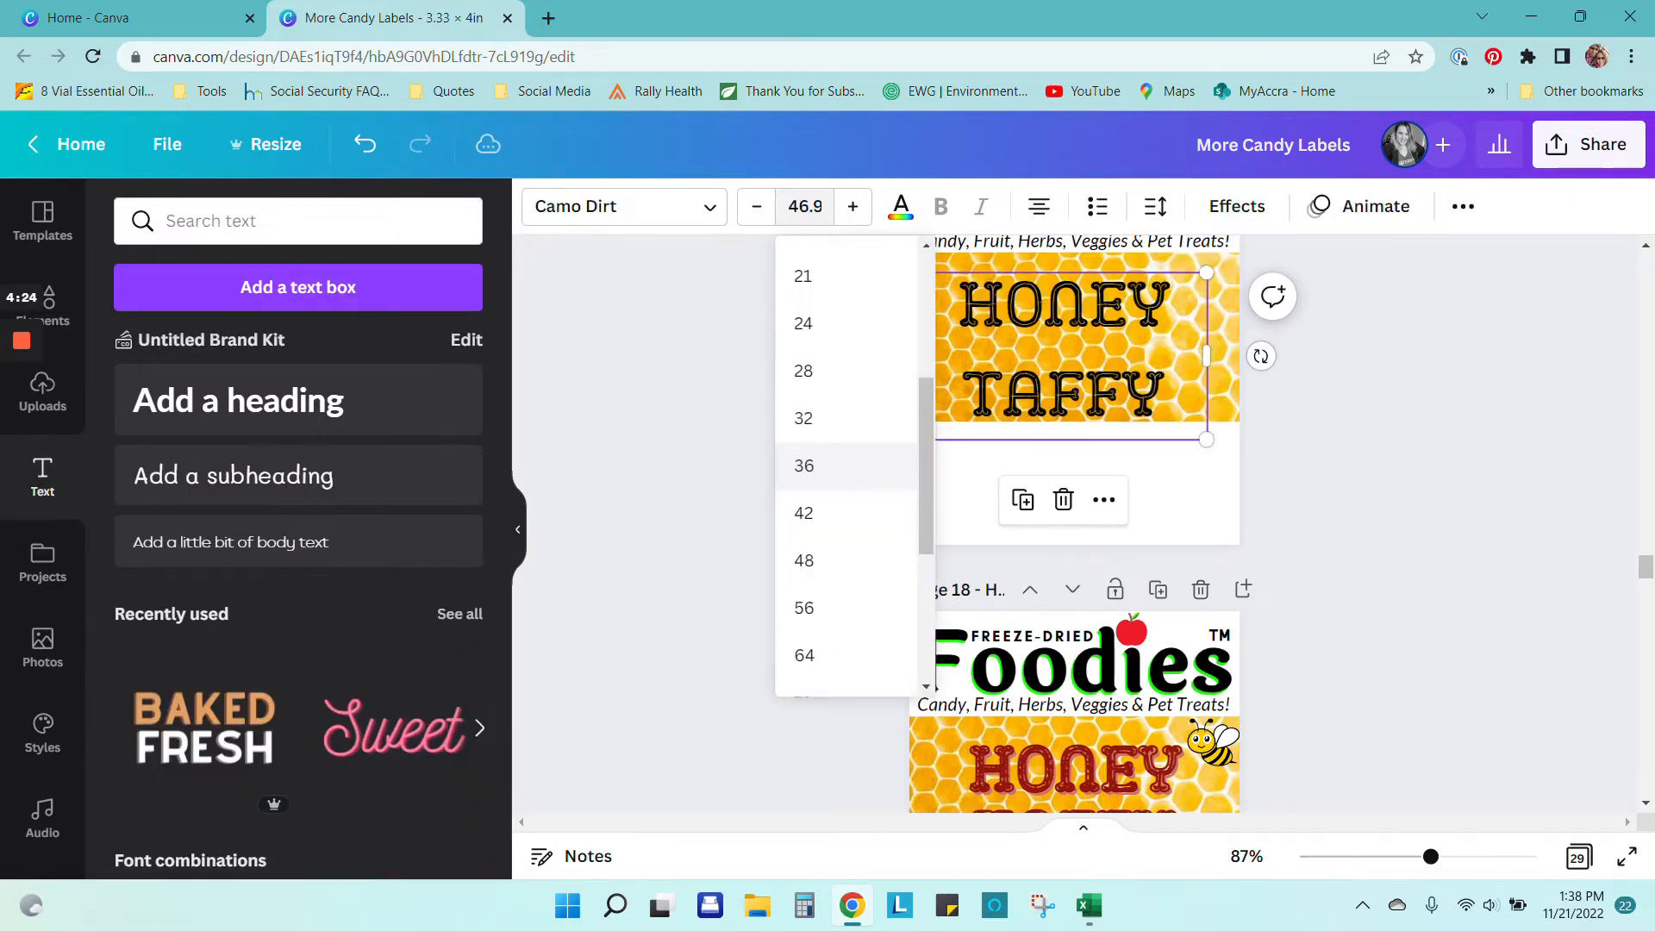
pyautogui.press('Return')
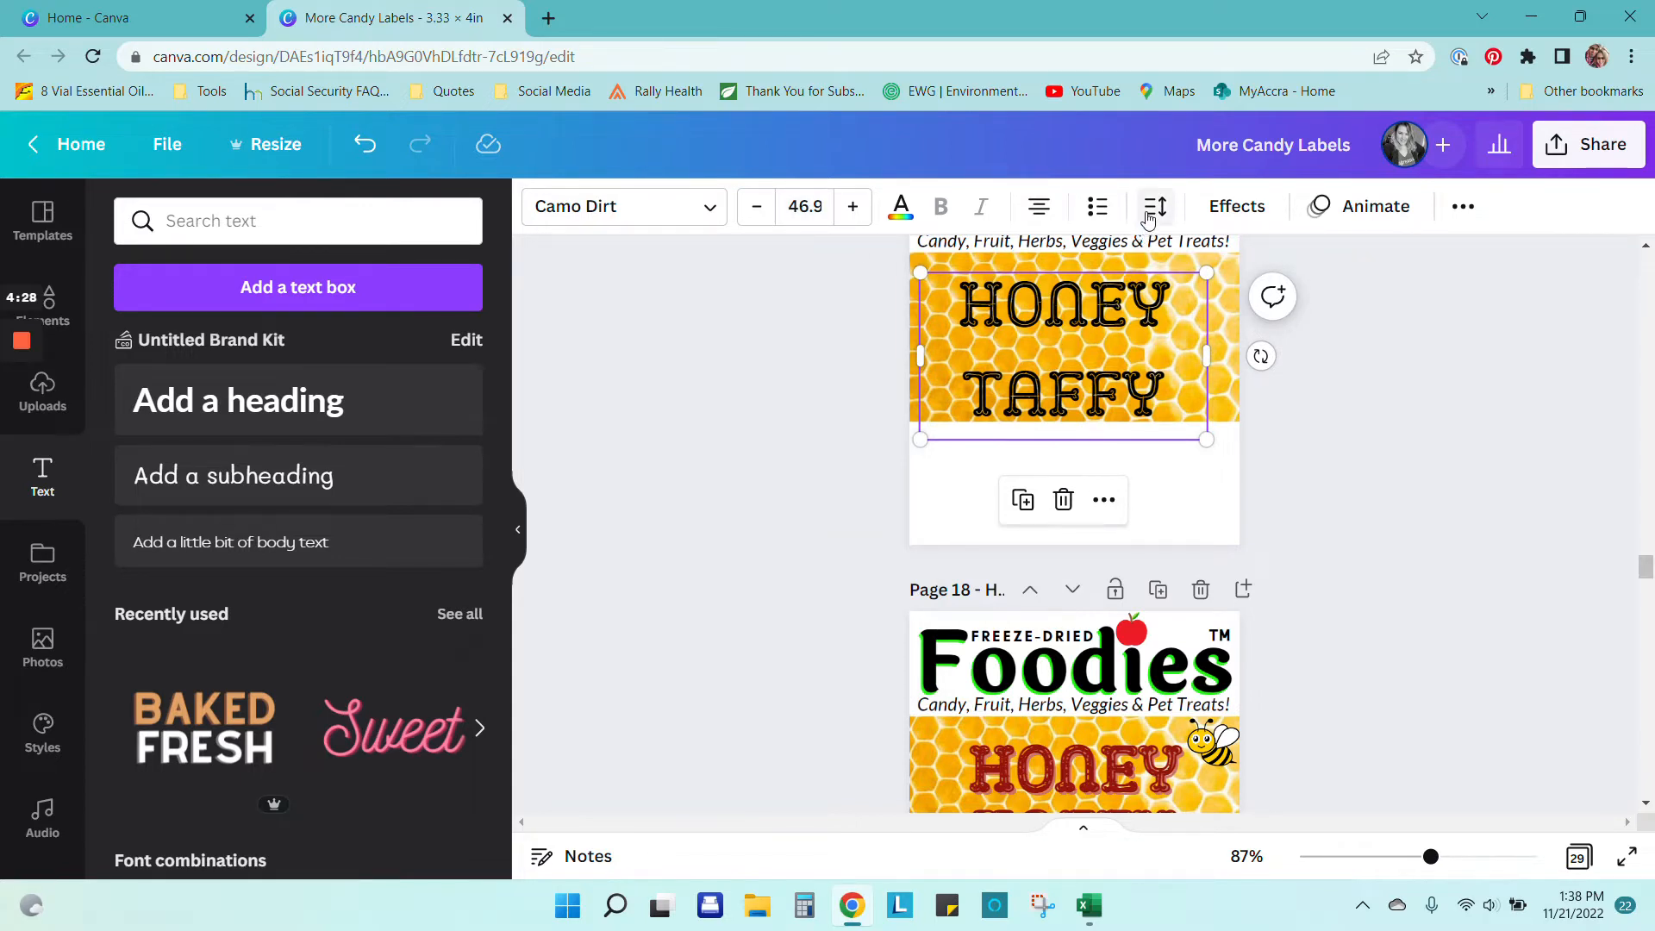
pyautogui.click(1157, 209)
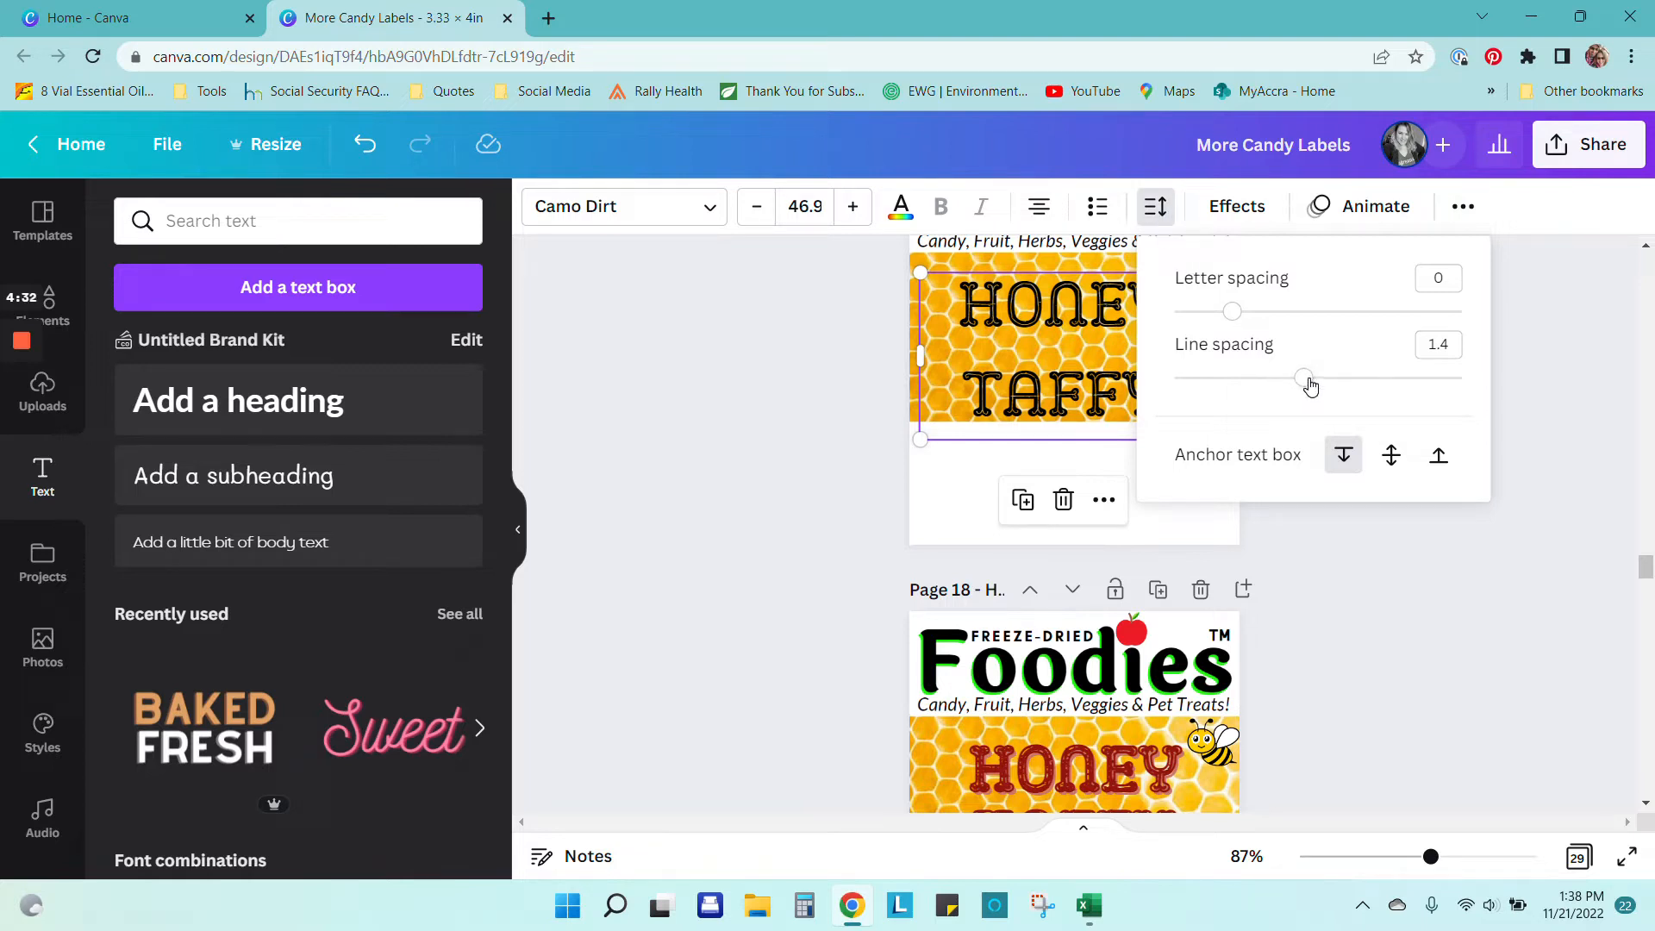
pyautogui.moveTo(1306, 386); pyautogui.dragTo(1227, 378)
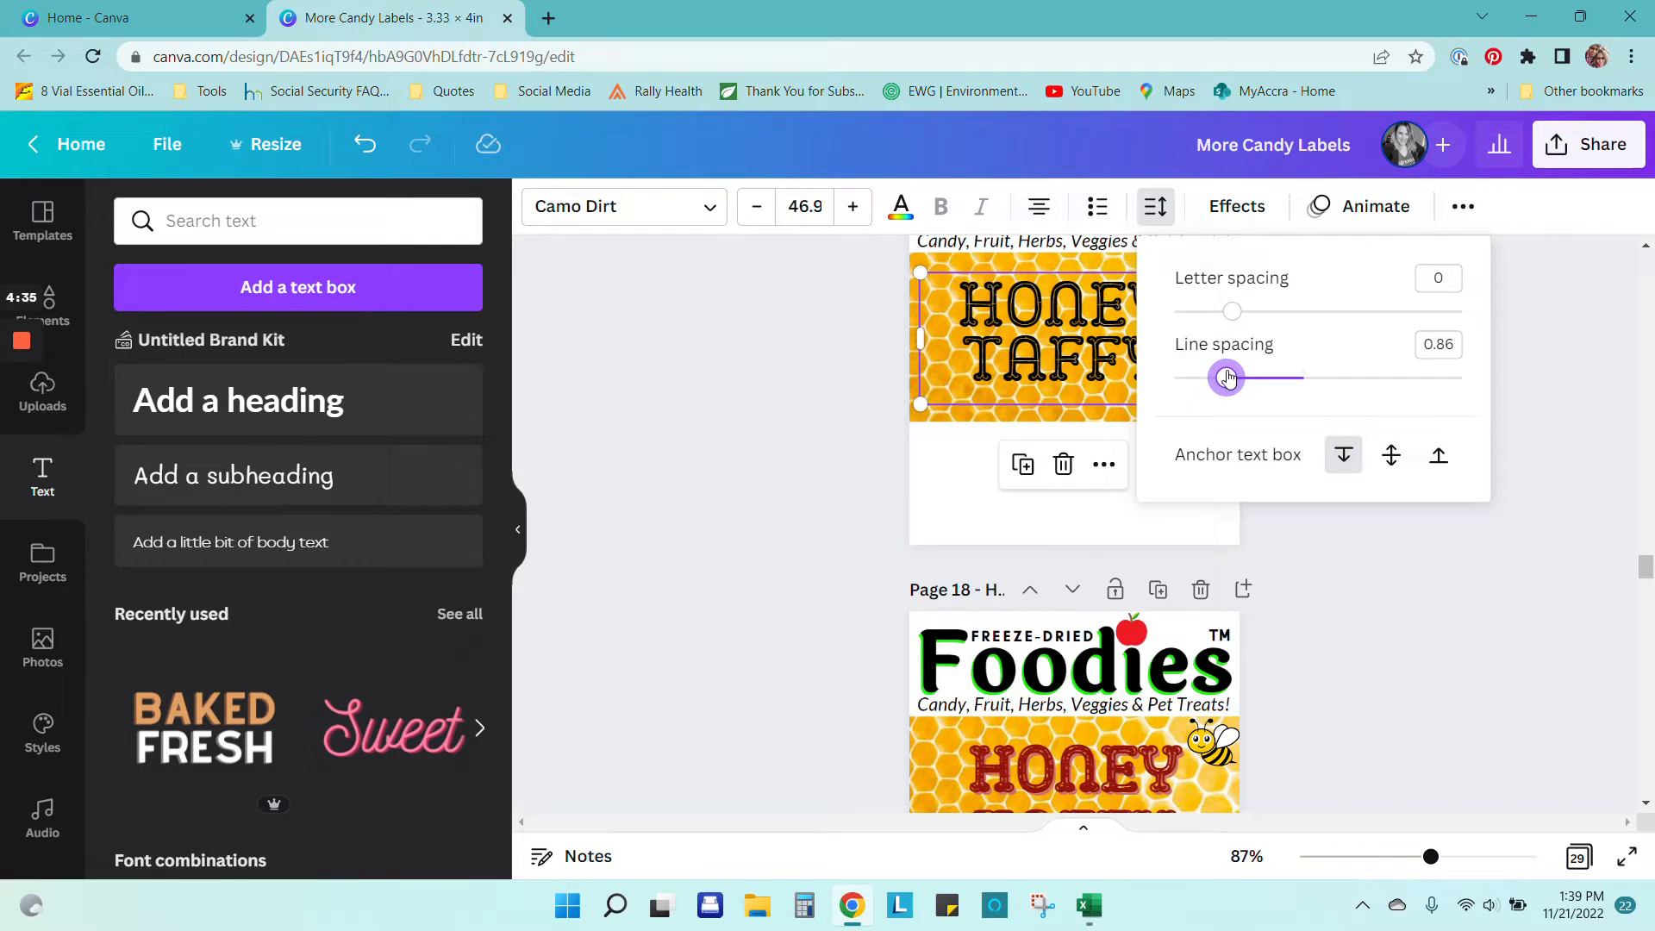
pyautogui.click(1455, 659)
pyautogui.moveTo(1087, 348); pyautogui.dragTo(1099, 355)
pyautogui.click(1237, 206)
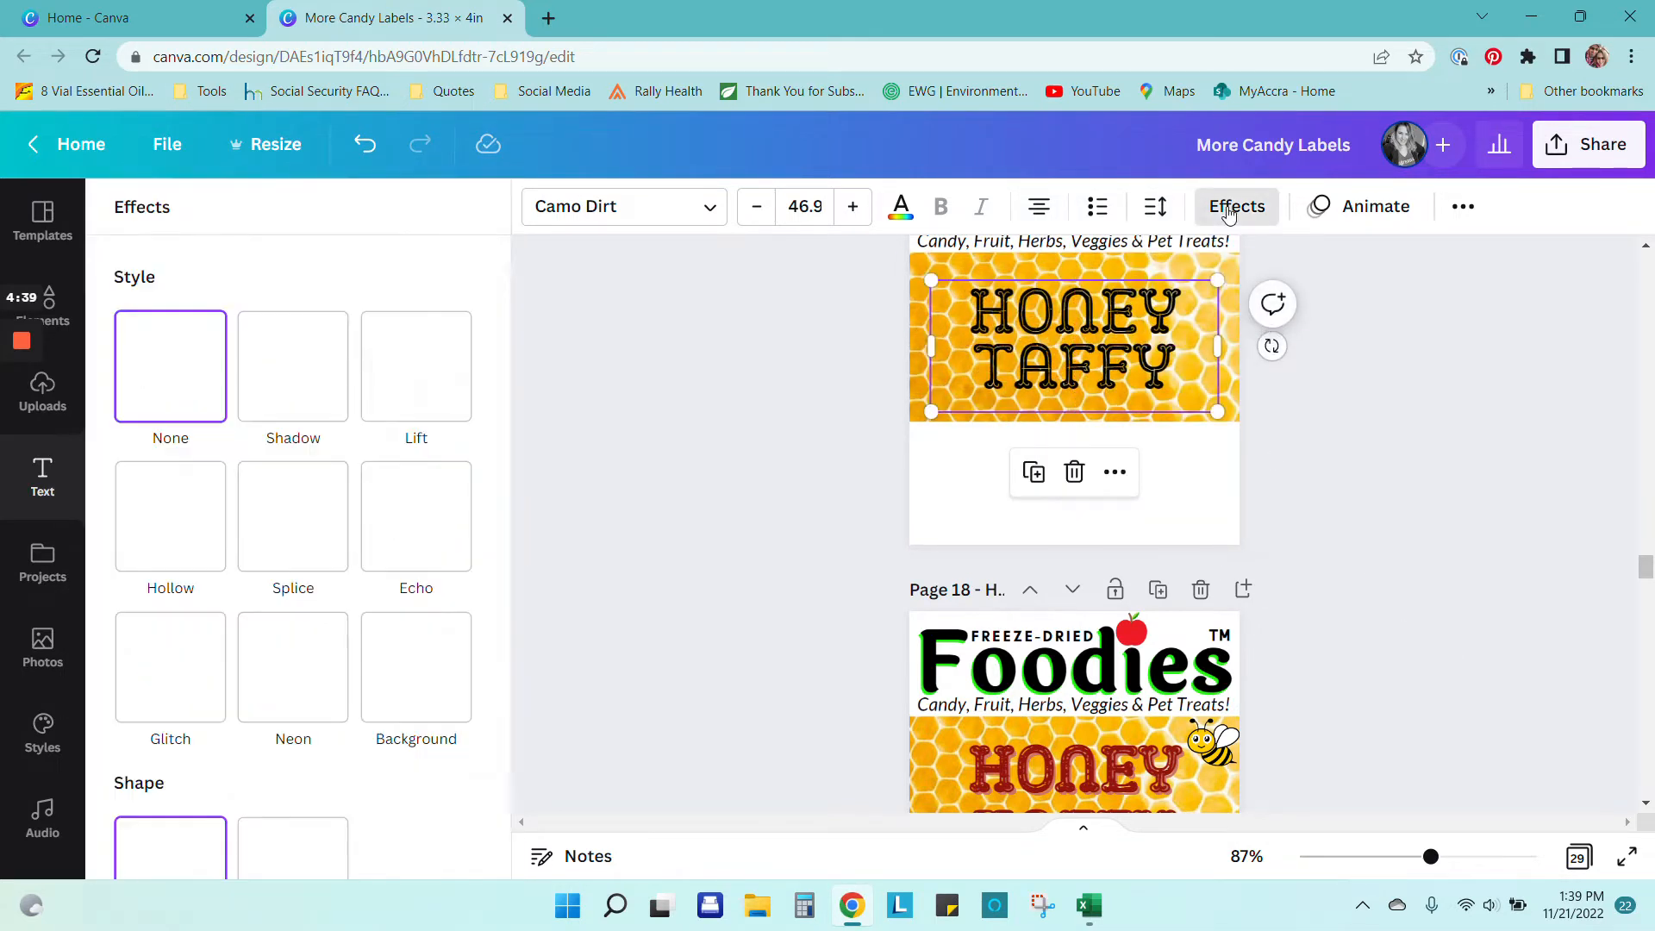
# Step: Apply the Splice effect to HONEY TAFFY and colour it dark red
pyautogui.click(297, 504)
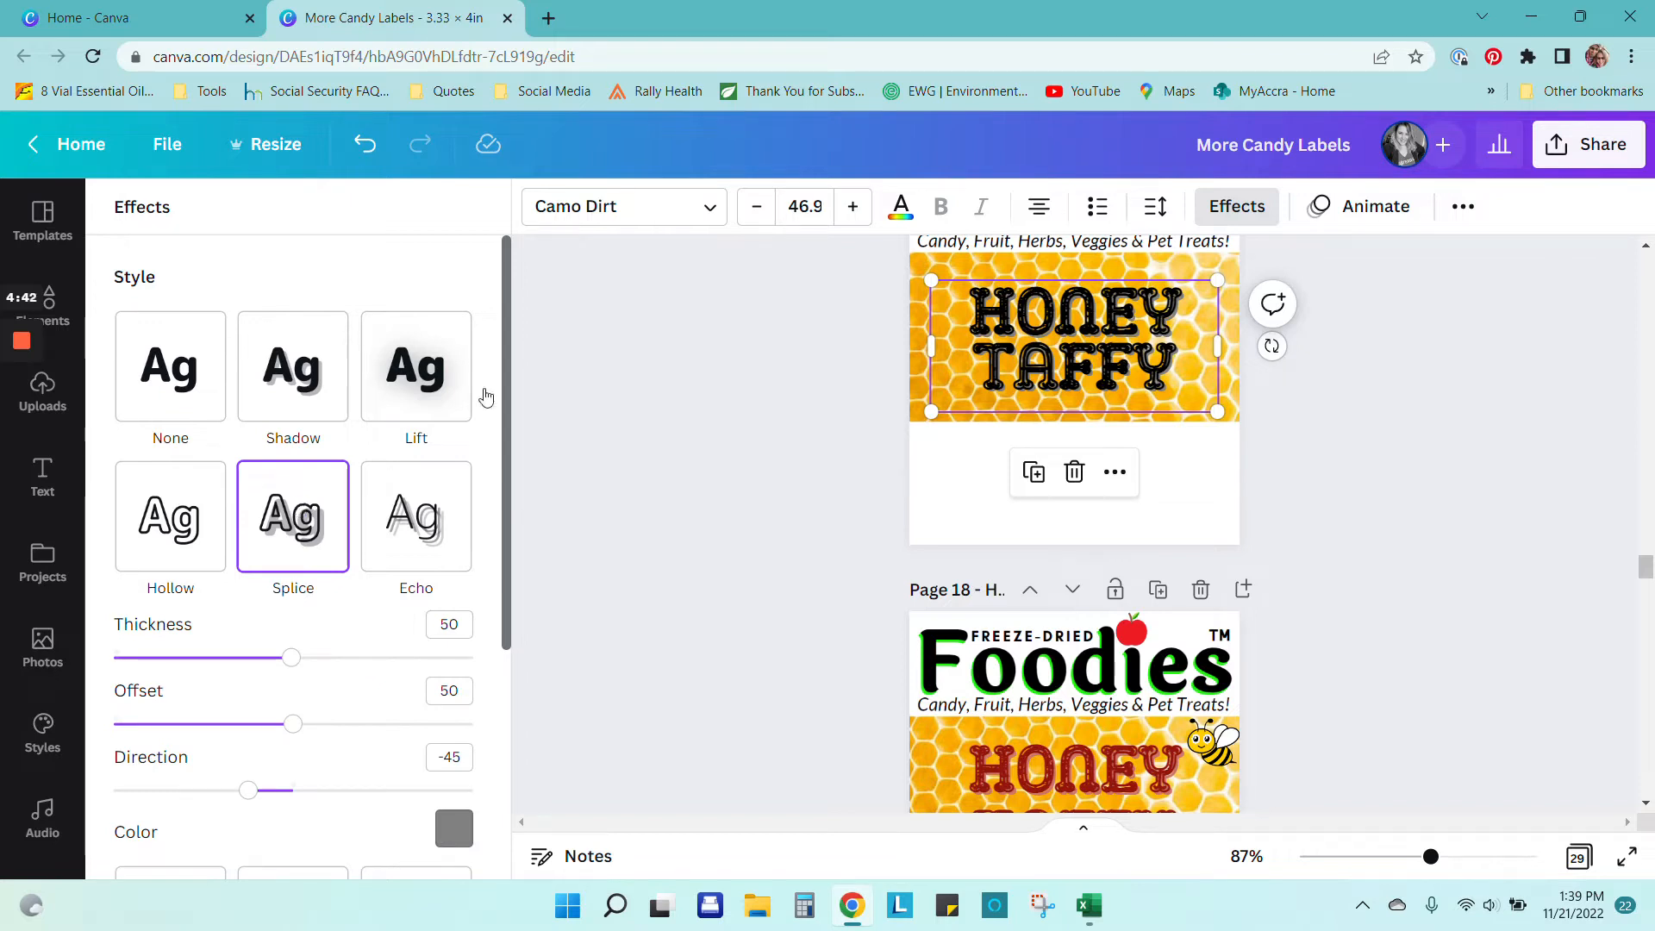
pyautogui.click(901, 209)
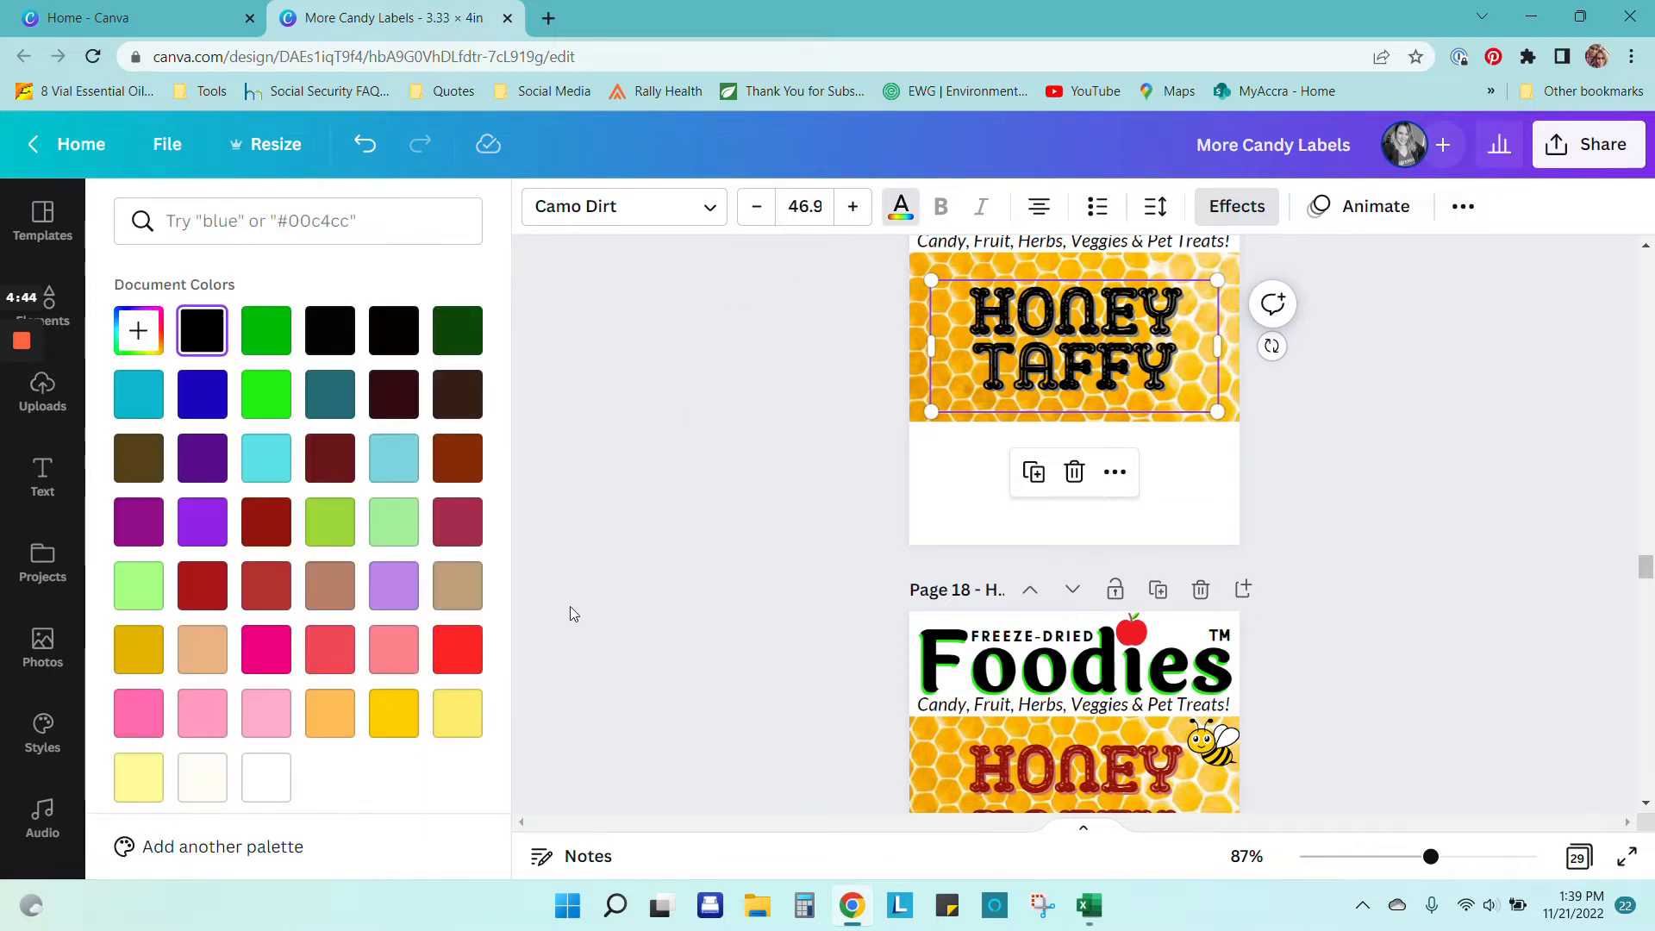
pyautogui.click(258, 519)
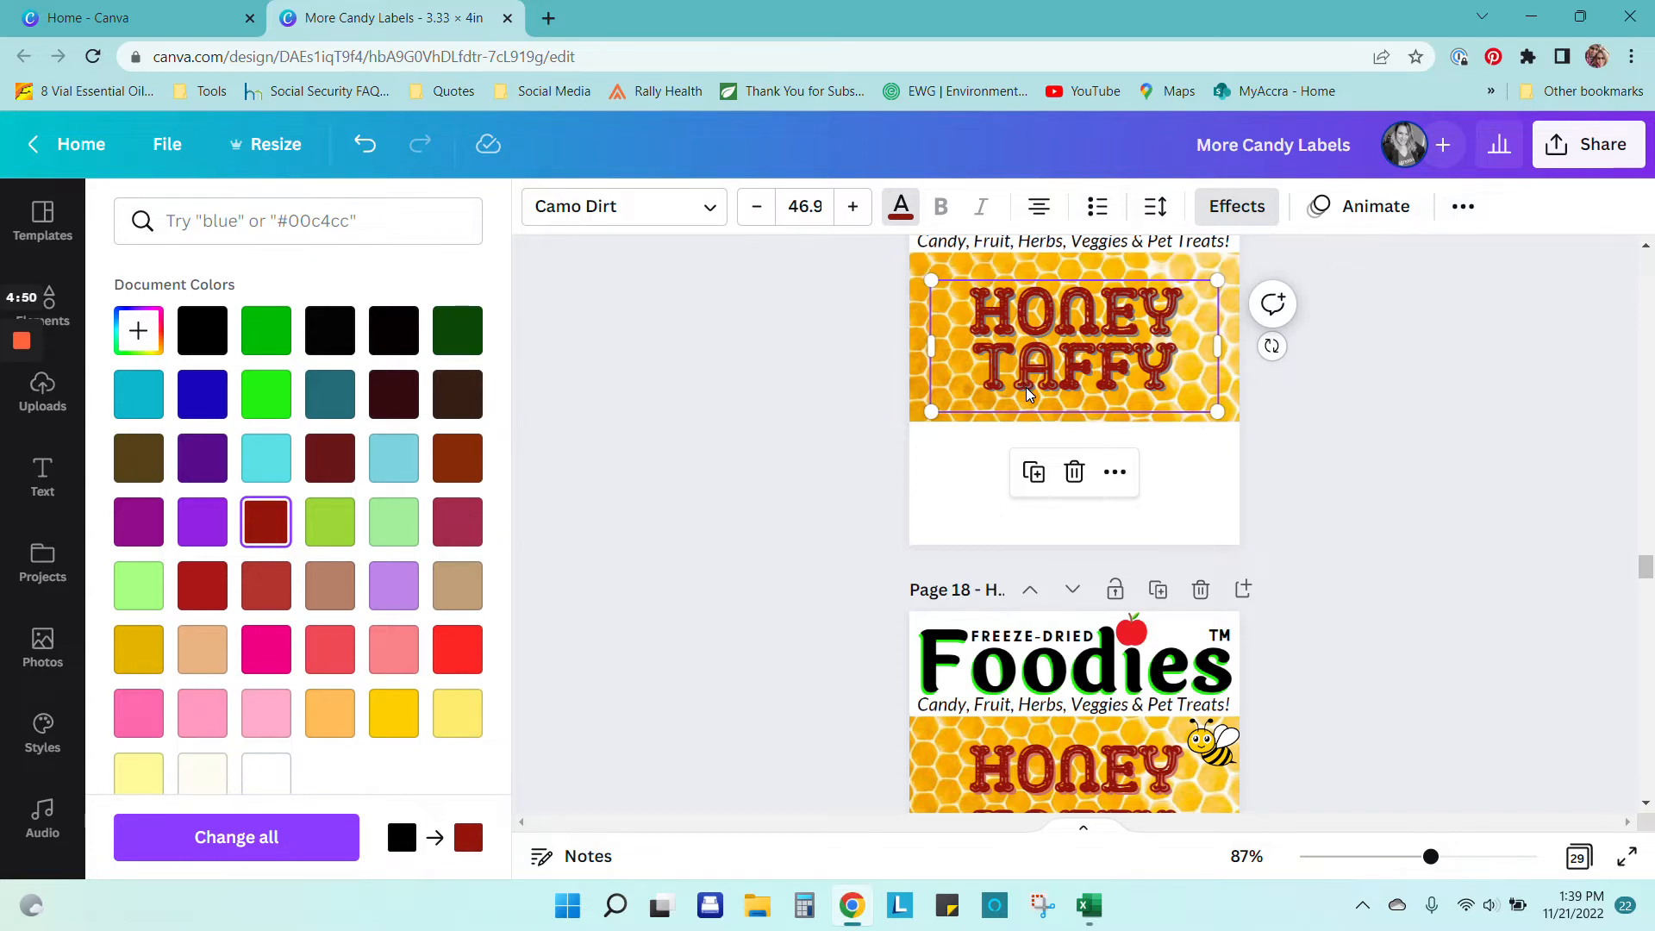
# Step: Recentre the heading on the honeycomb and loosen its line spacing to 0.92
pyautogui.scroll(-3, 1284, 479)
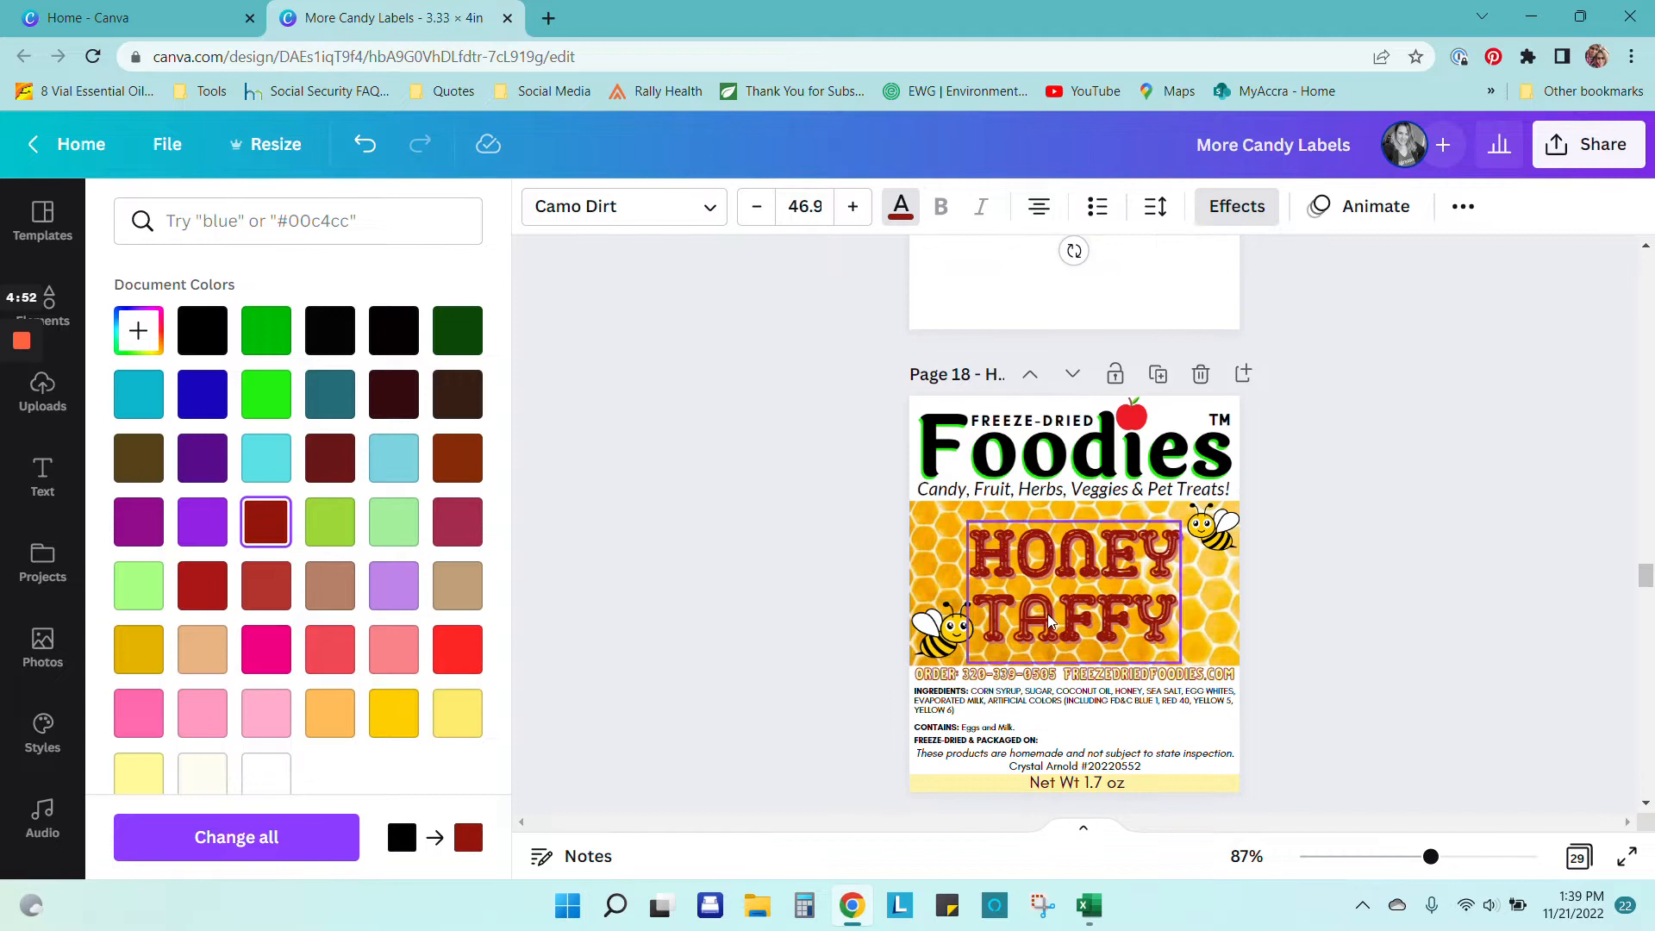
pyautogui.scroll(4, 1196, 540)
pyautogui.scroll(1, 1196, 540)
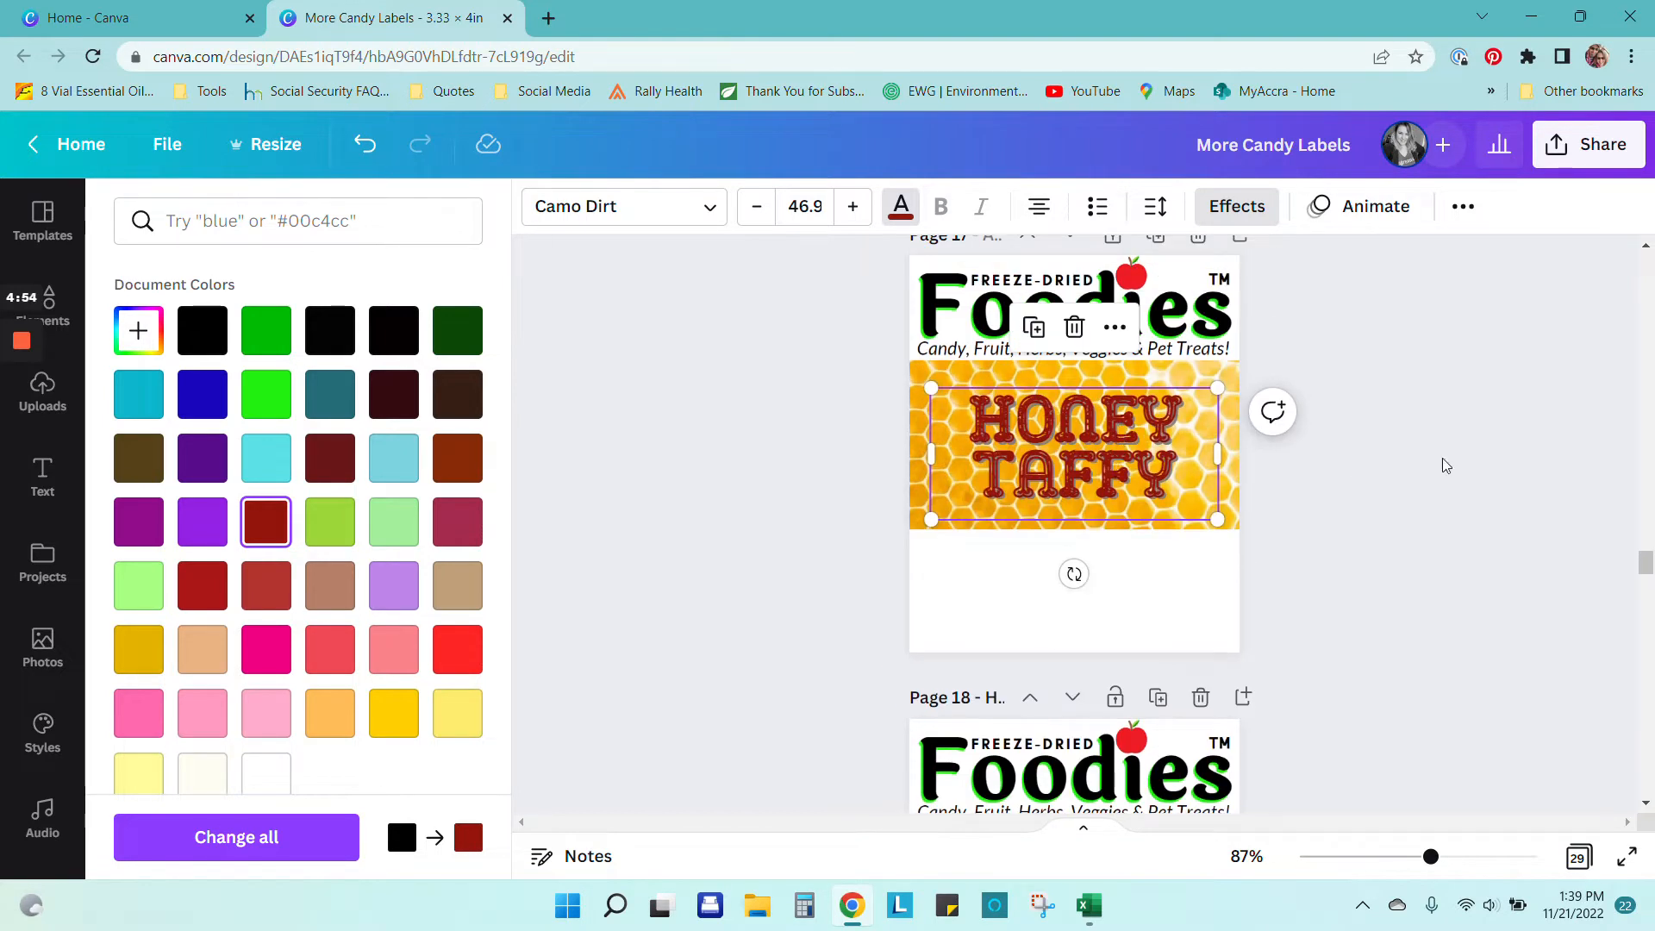
pyautogui.moveTo(1154, 455); pyautogui.dragTo(1152, 452)
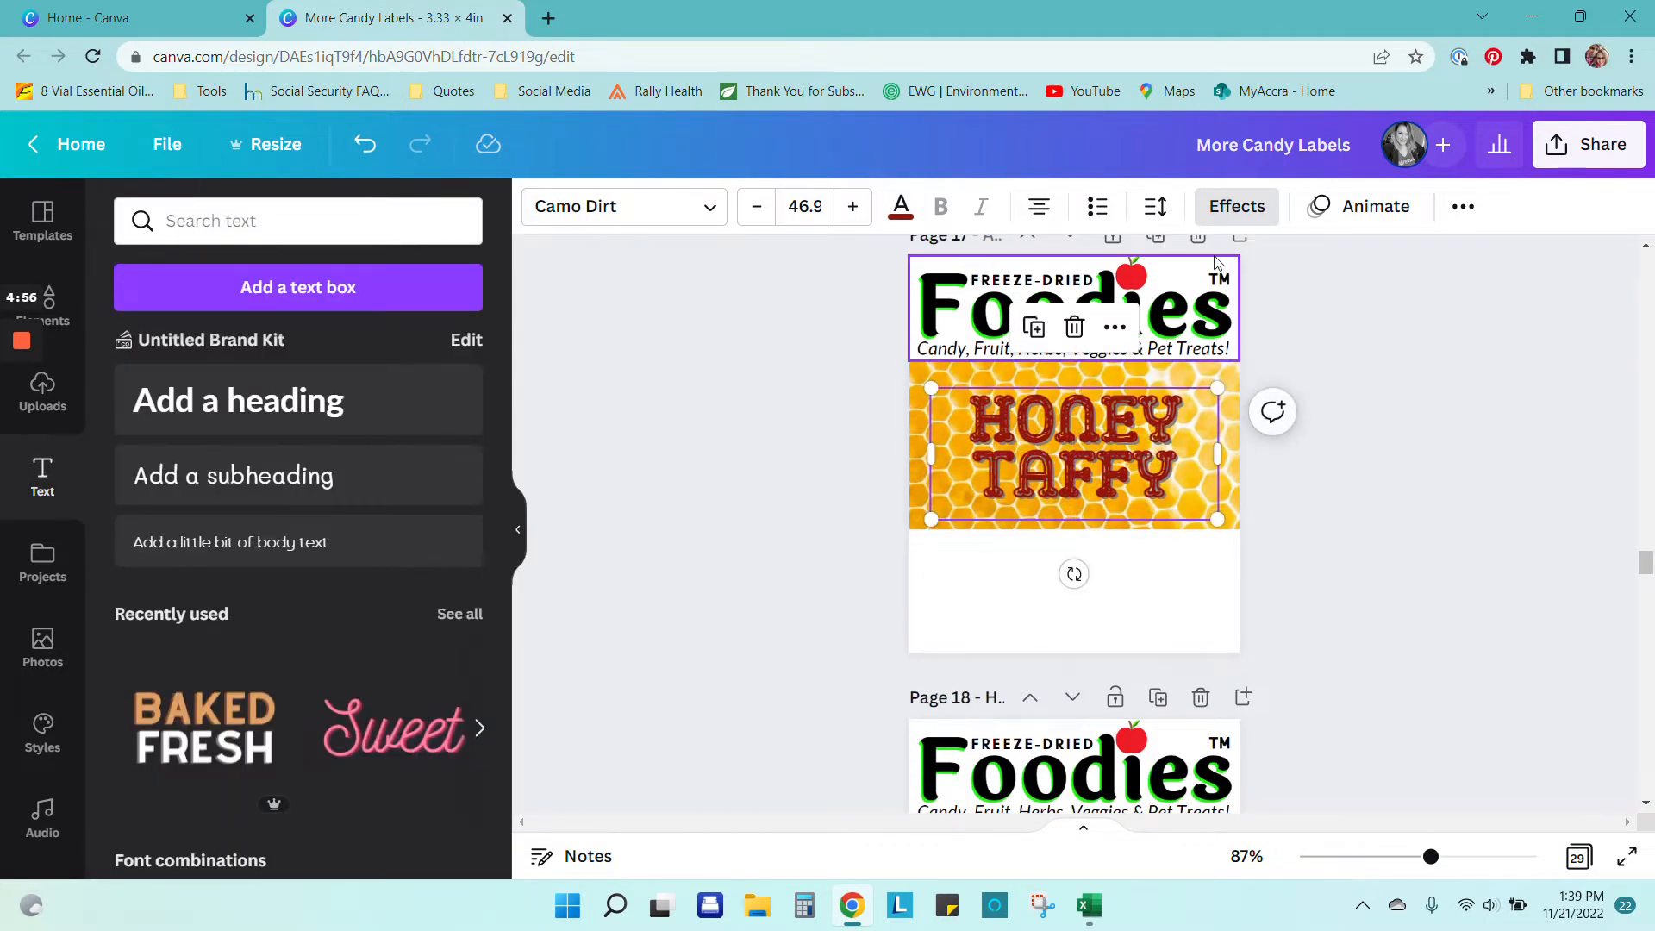
pyautogui.click(1155, 207)
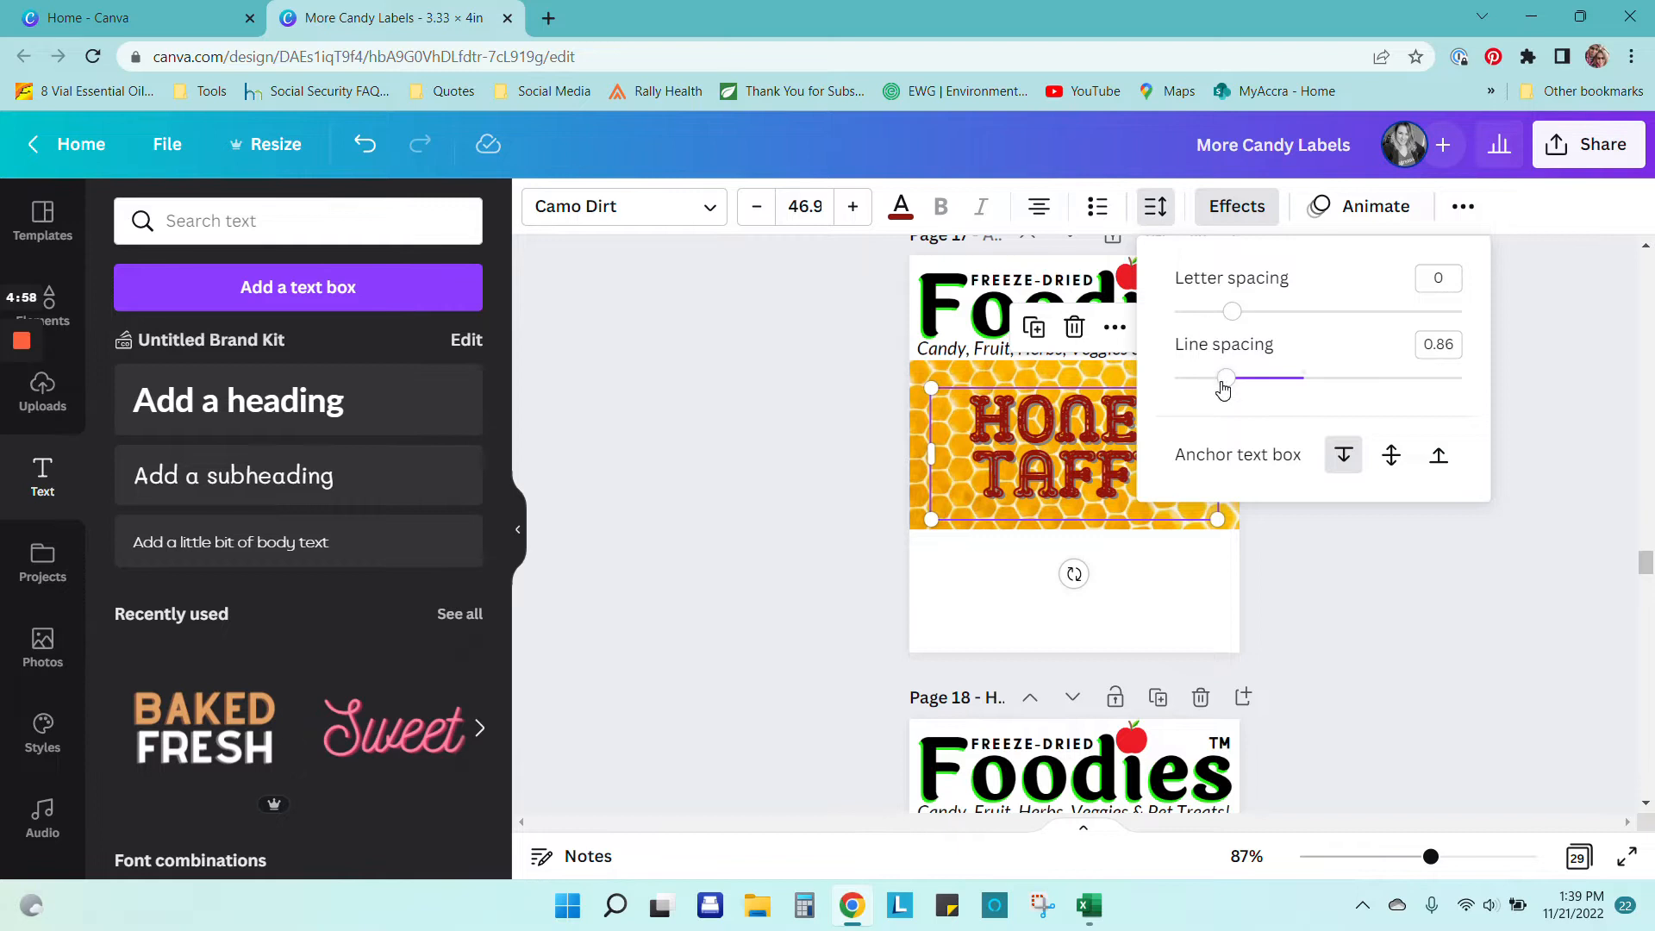
pyautogui.moveTo(1224, 379)
pyautogui.mouseDown()
pyautogui.moveTo(1288, 378)
pyautogui.moveTo(1236, 369)
pyautogui.mouseUp()
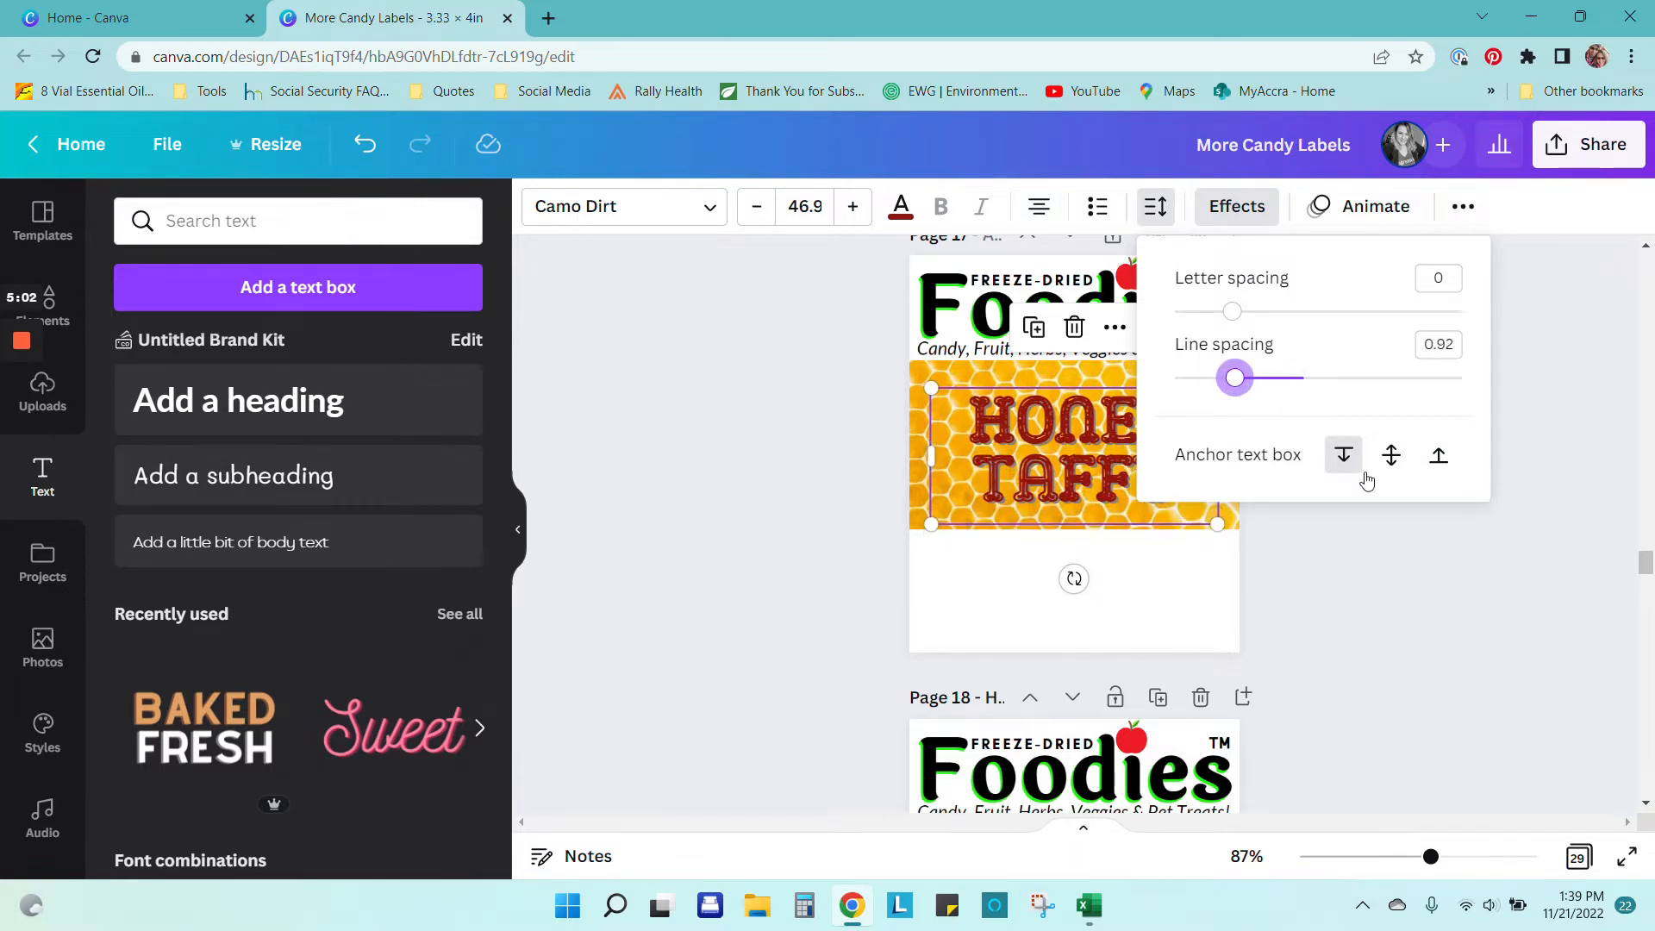
pyautogui.click(1376, 583)
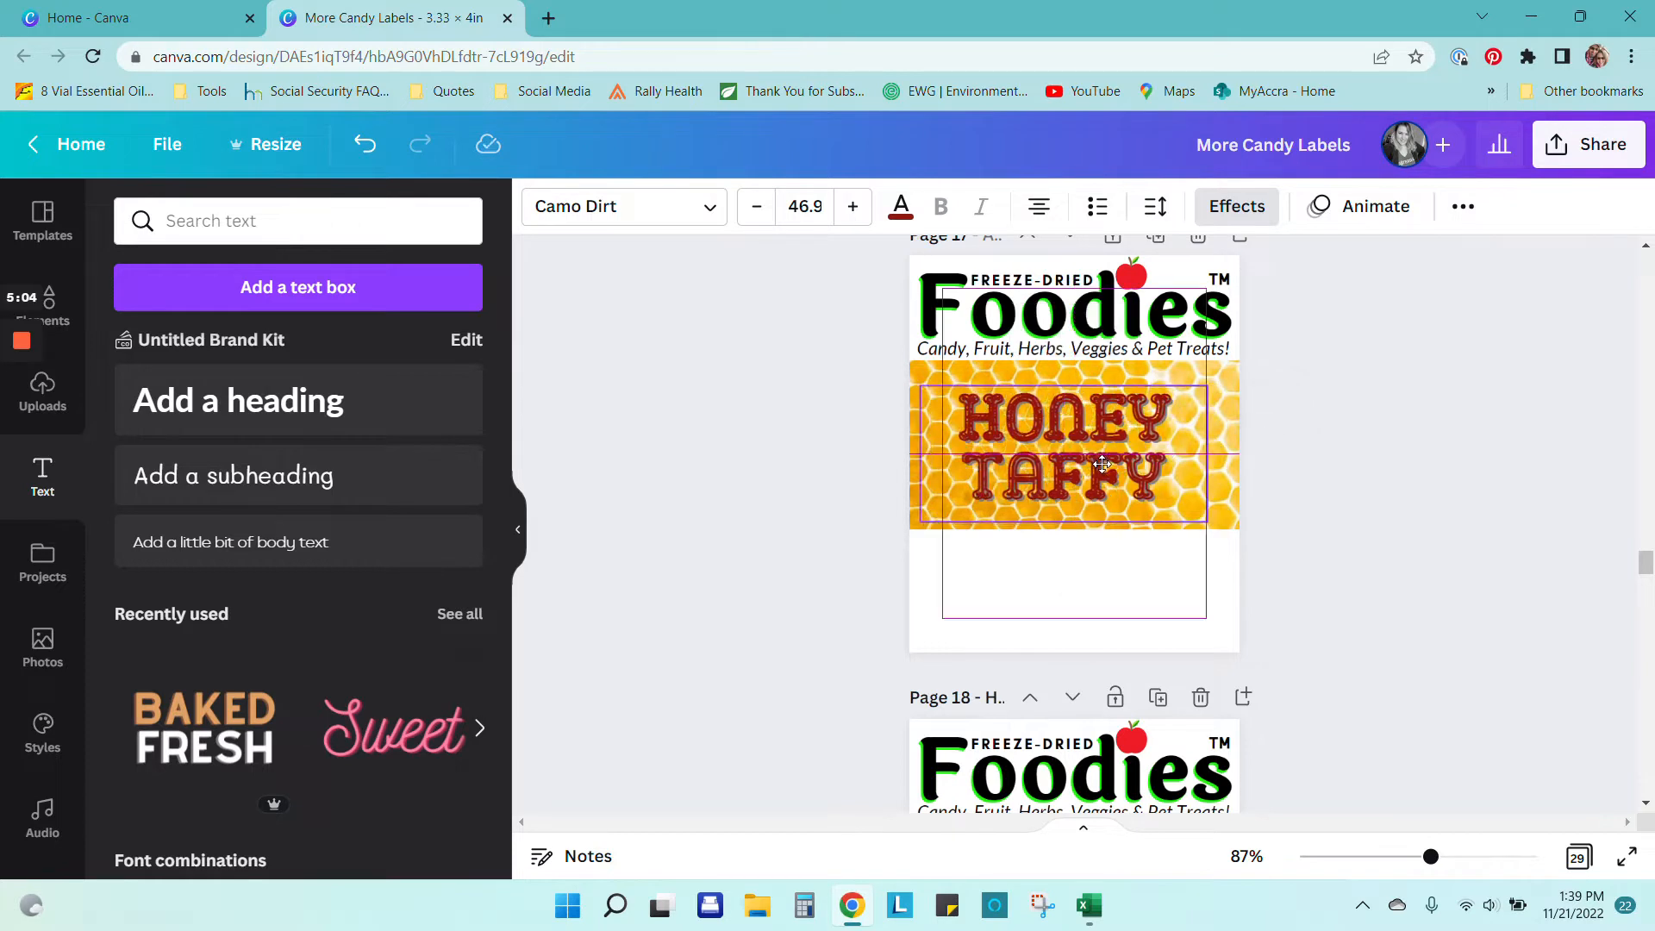
pyautogui.click(1388, 522)
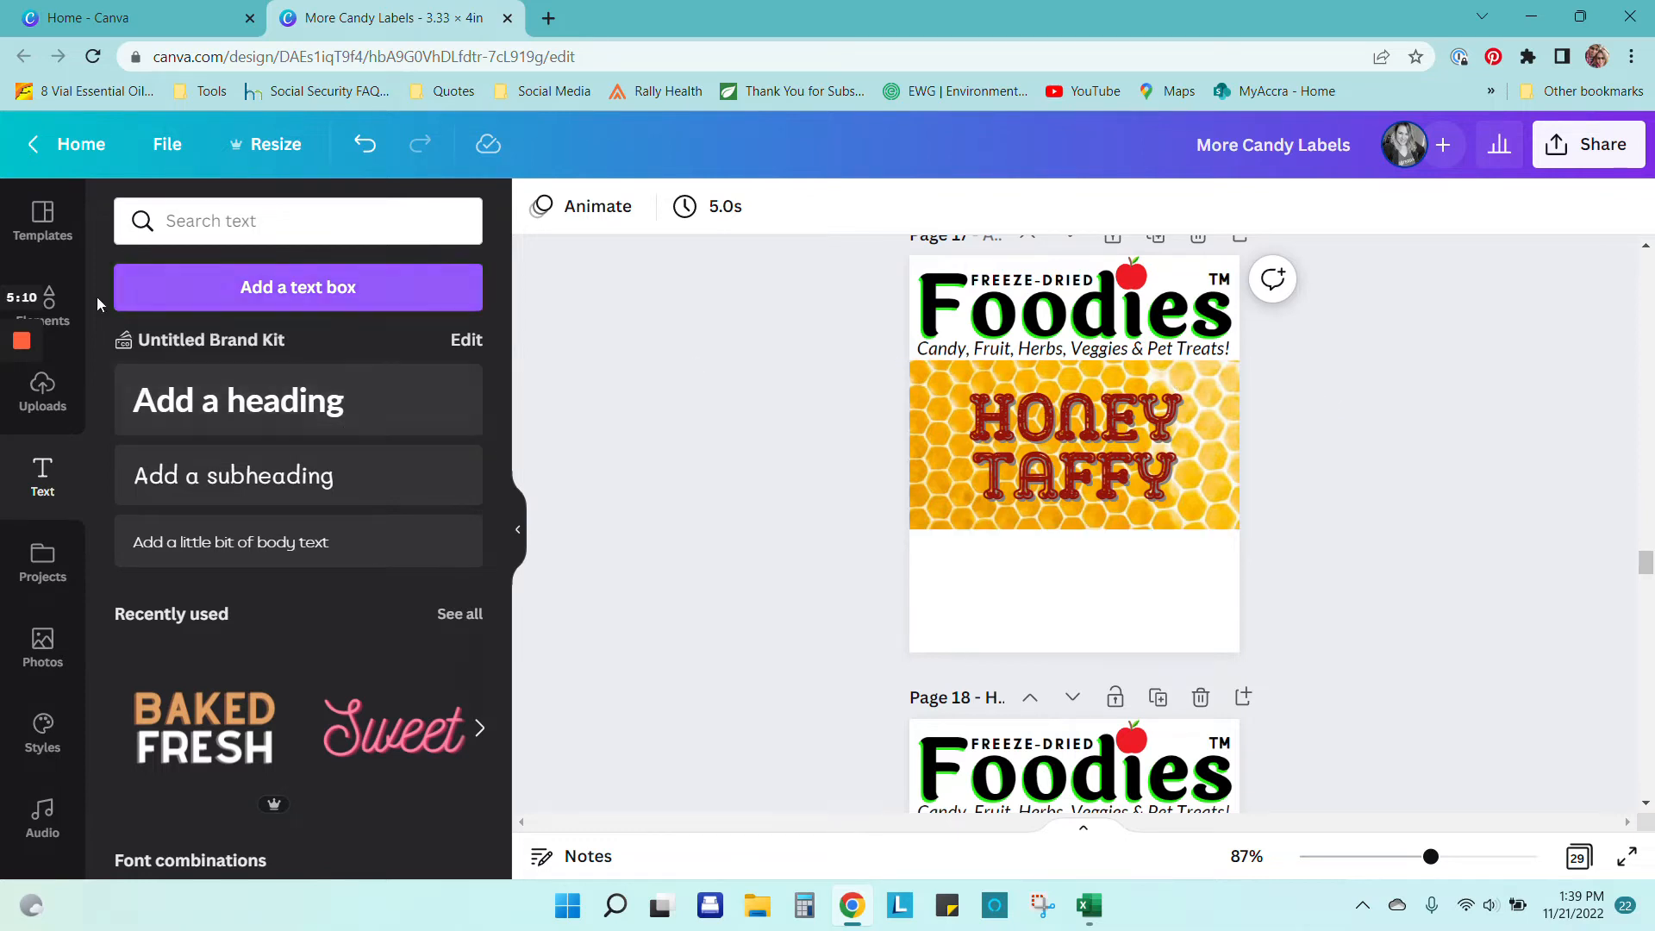
# Step: Search Elements for 'bee' and add a cyan-winged cartoon bee and a small yellow bee
pyautogui.click(81, 312)
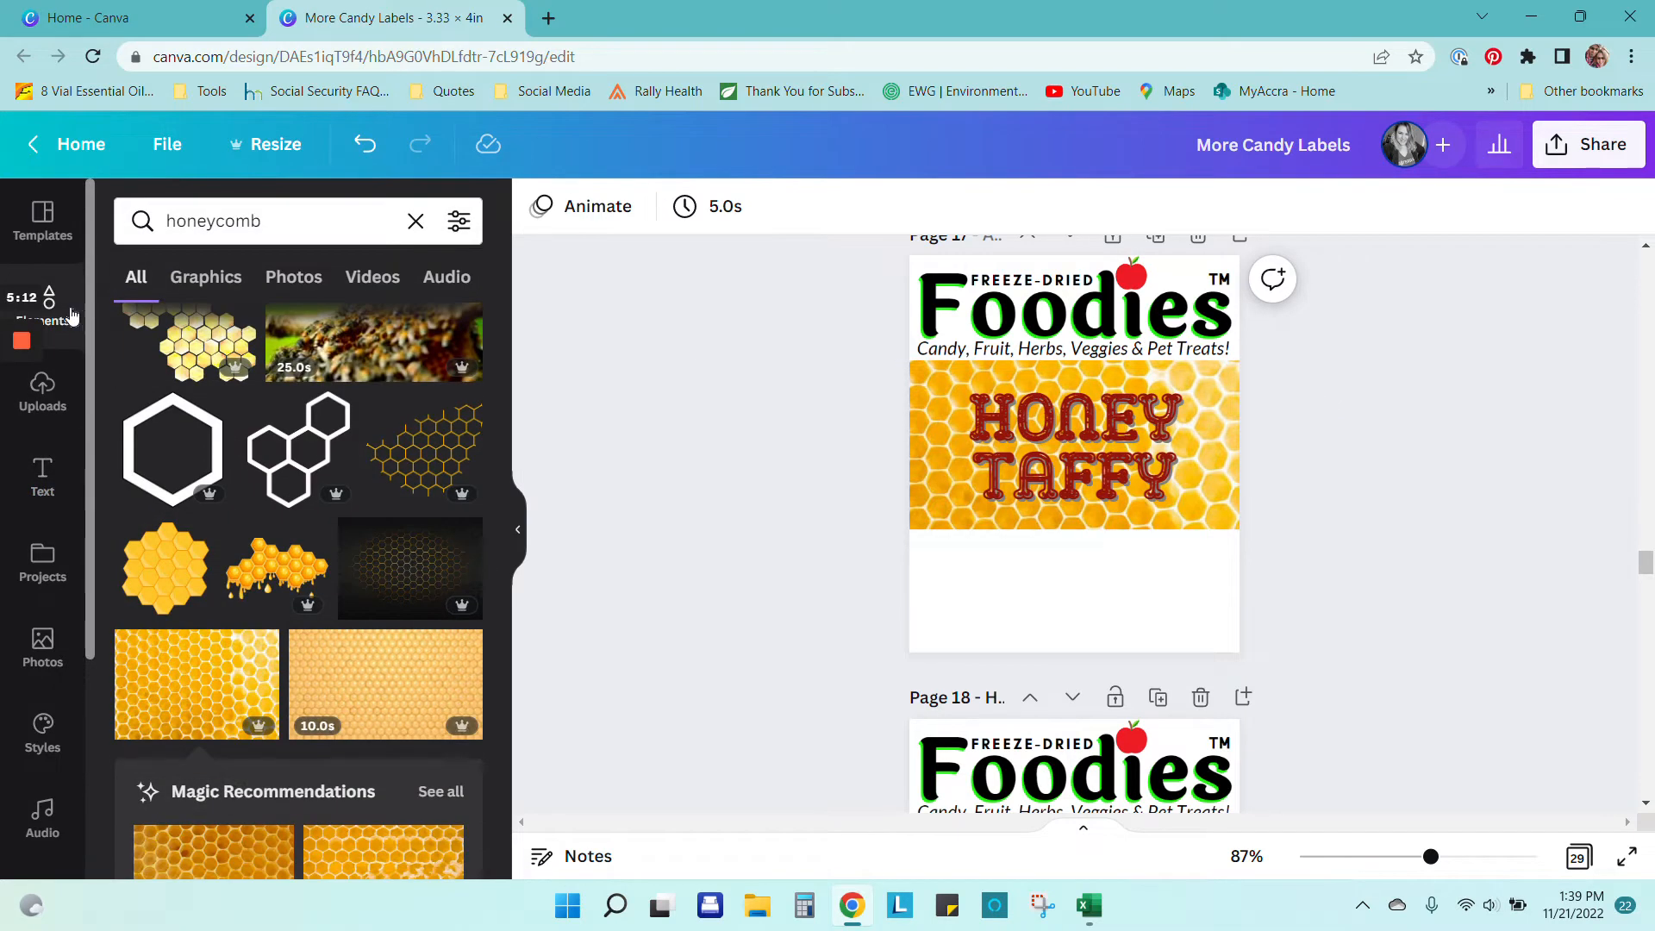
pyautogui.click(72, 317)
pyautogui.write('bee')
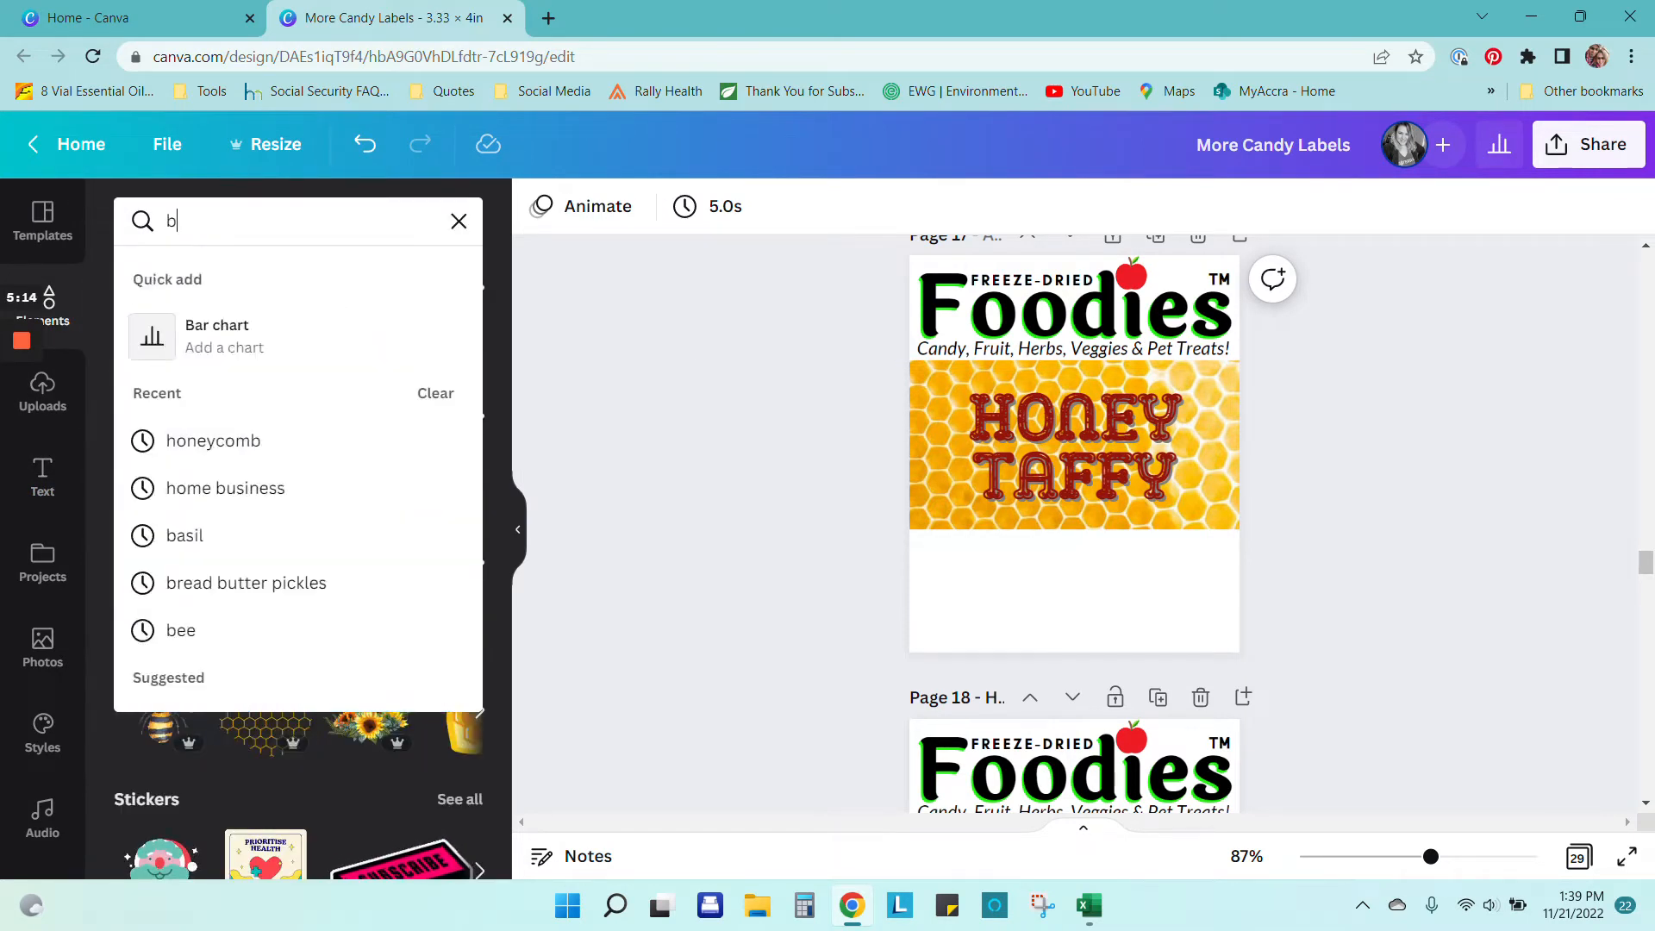
pyautogui.press('Return')
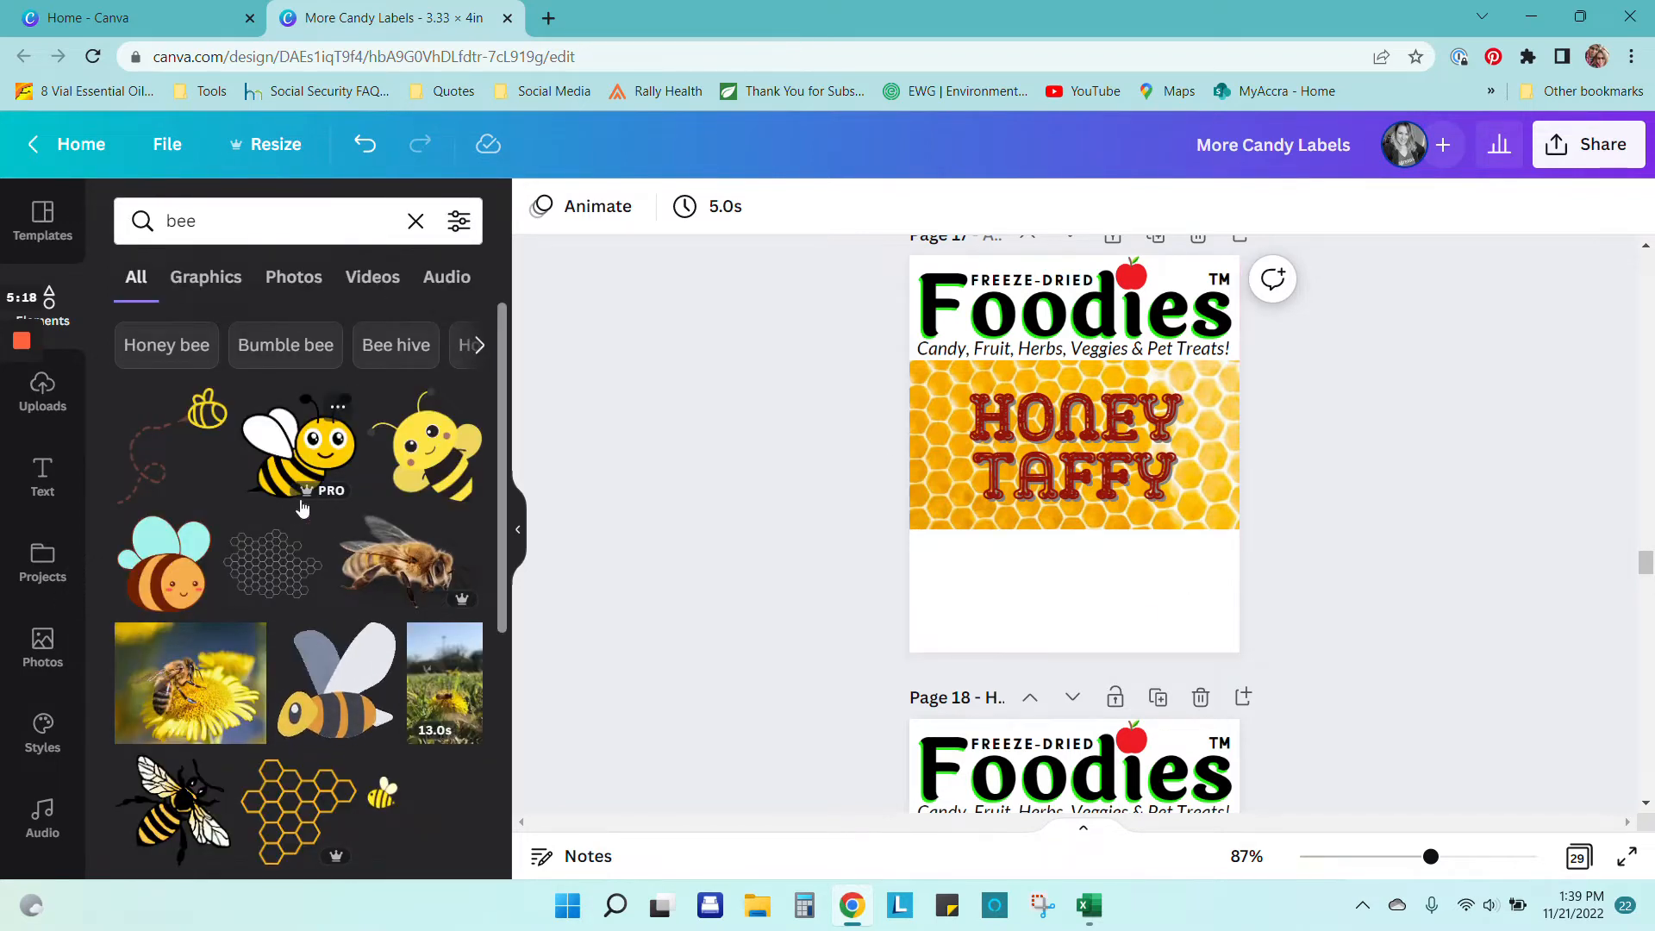
pyautogui.click(165, 565)
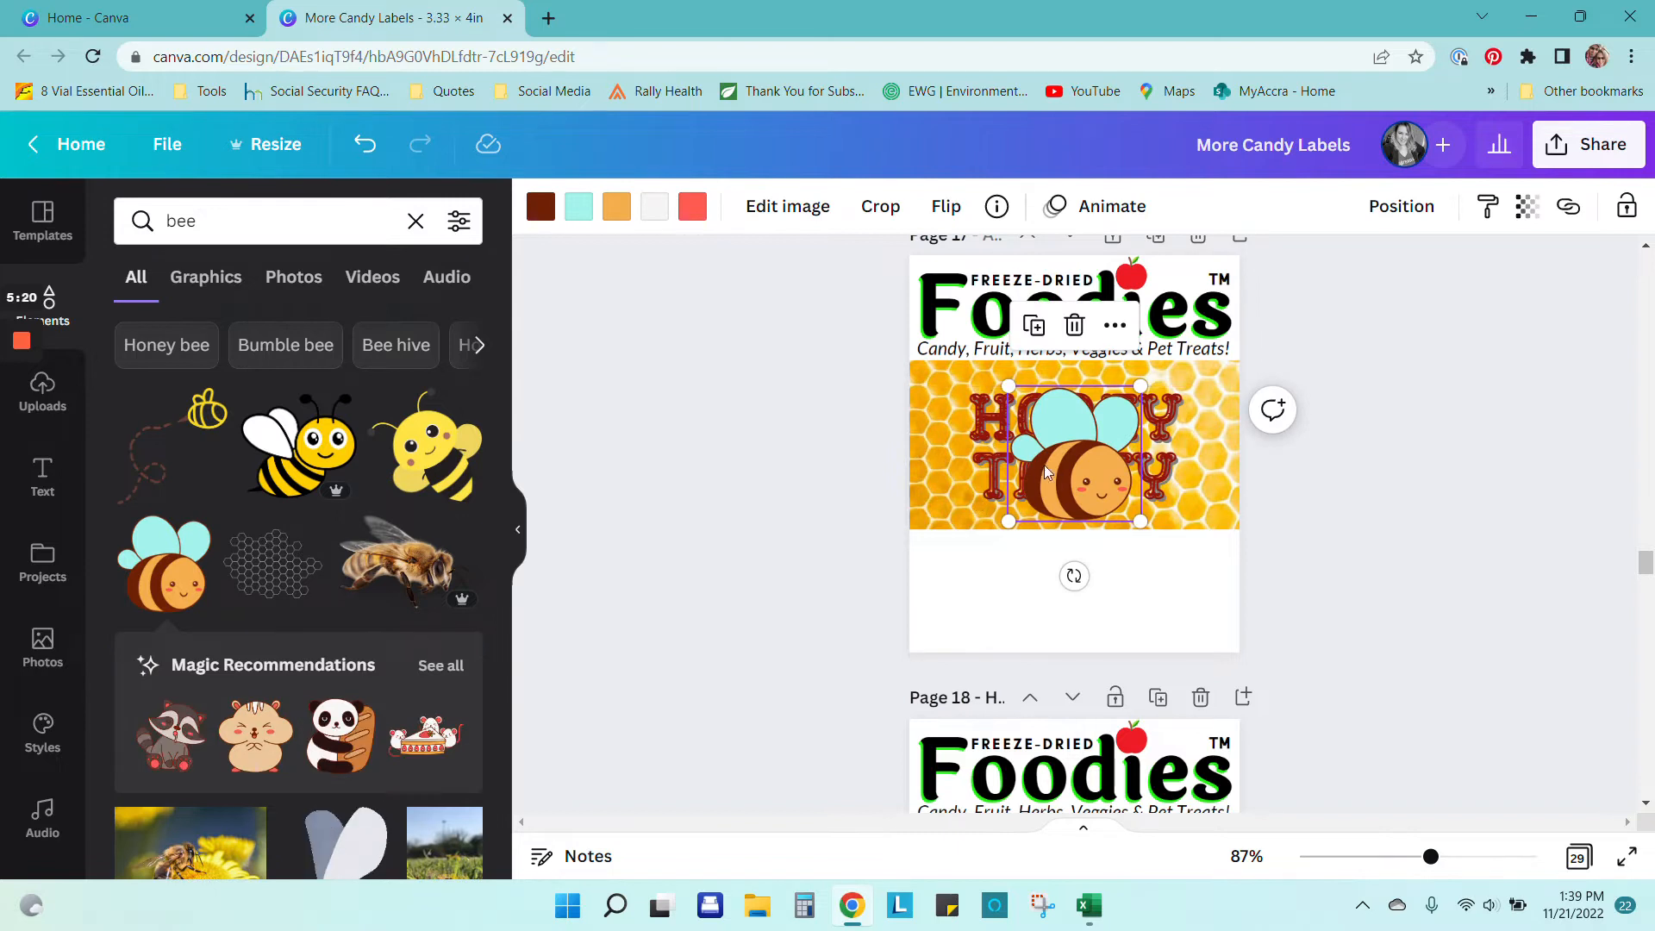
pyautogui.moveTo(1081, 473); pyautogui.dragTo(940, 623)
pyautogui.click(449, 454)
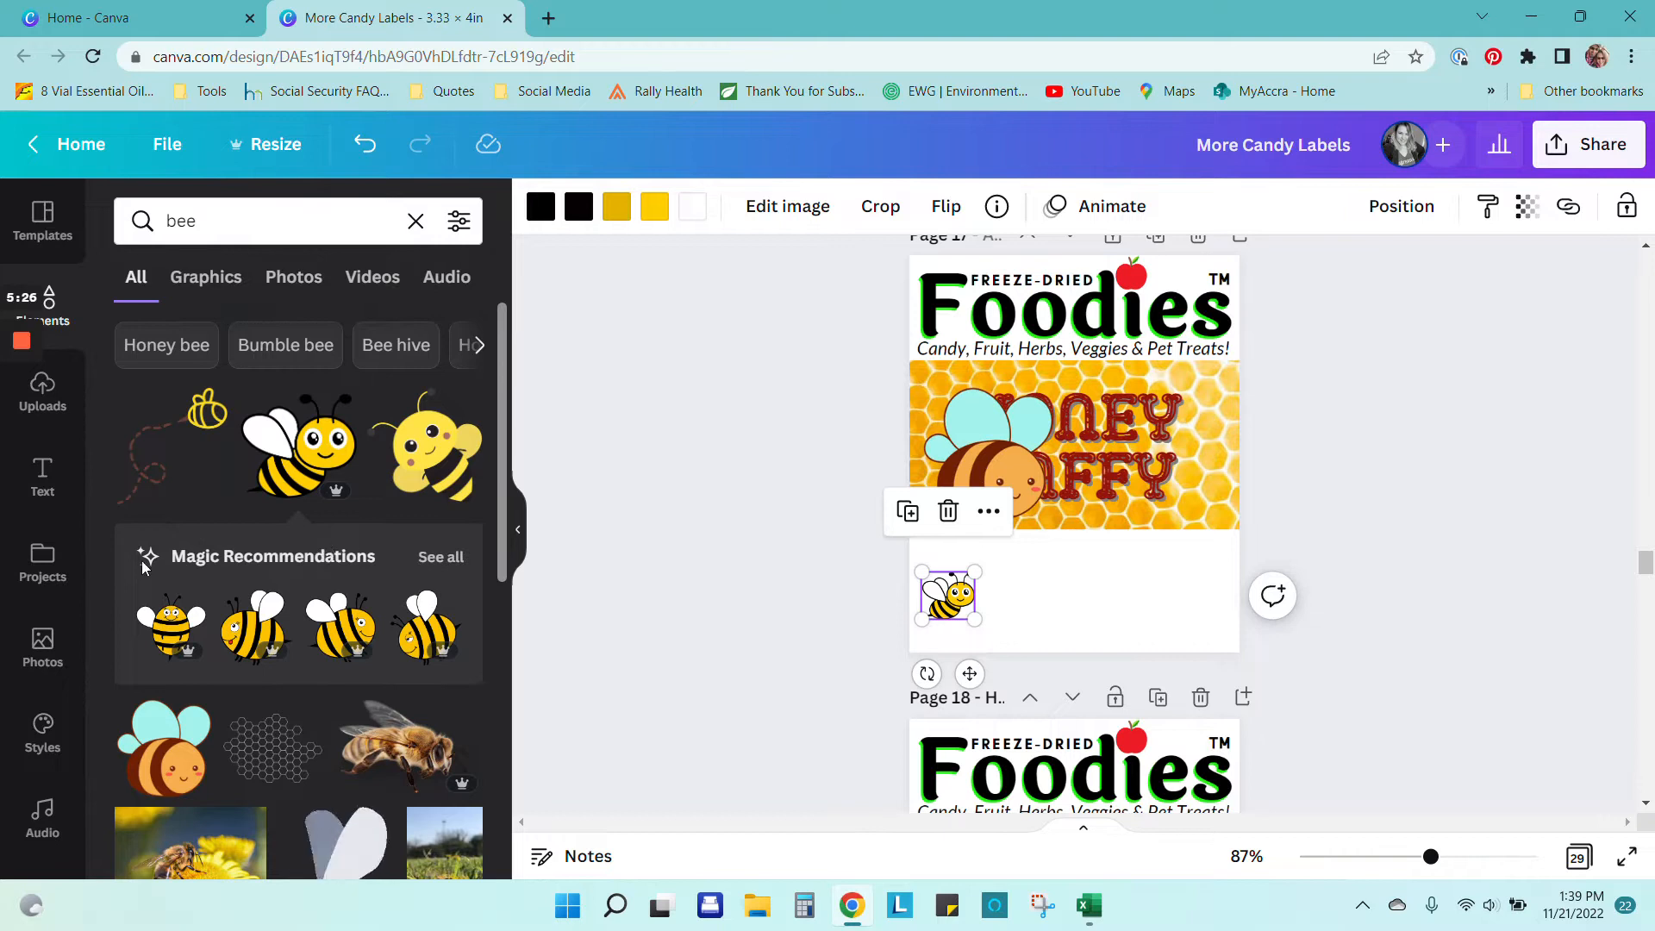
# Step: Browse further bee results and show all recommended bees in the matching style
pyautogui.scroll(-3, 214, 577)
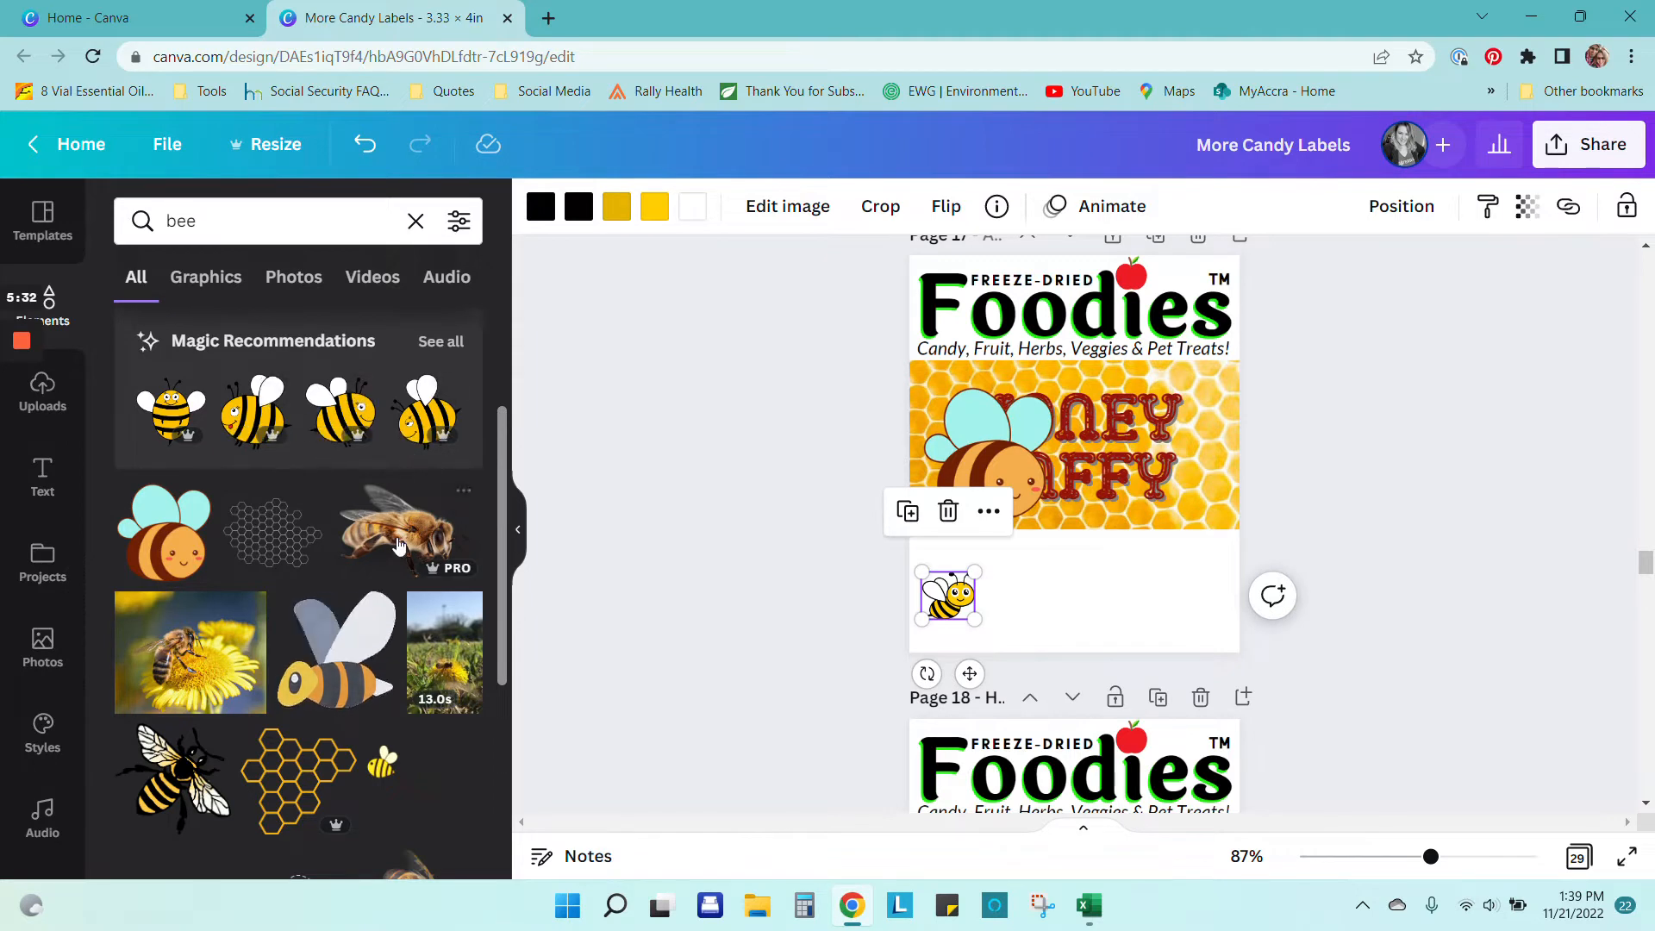
pyautogui.scroll(-5, 393, 561)
pyautogui.scroll(-1, 394, 561)
pyautogui.scroll(-5, 387, 556)
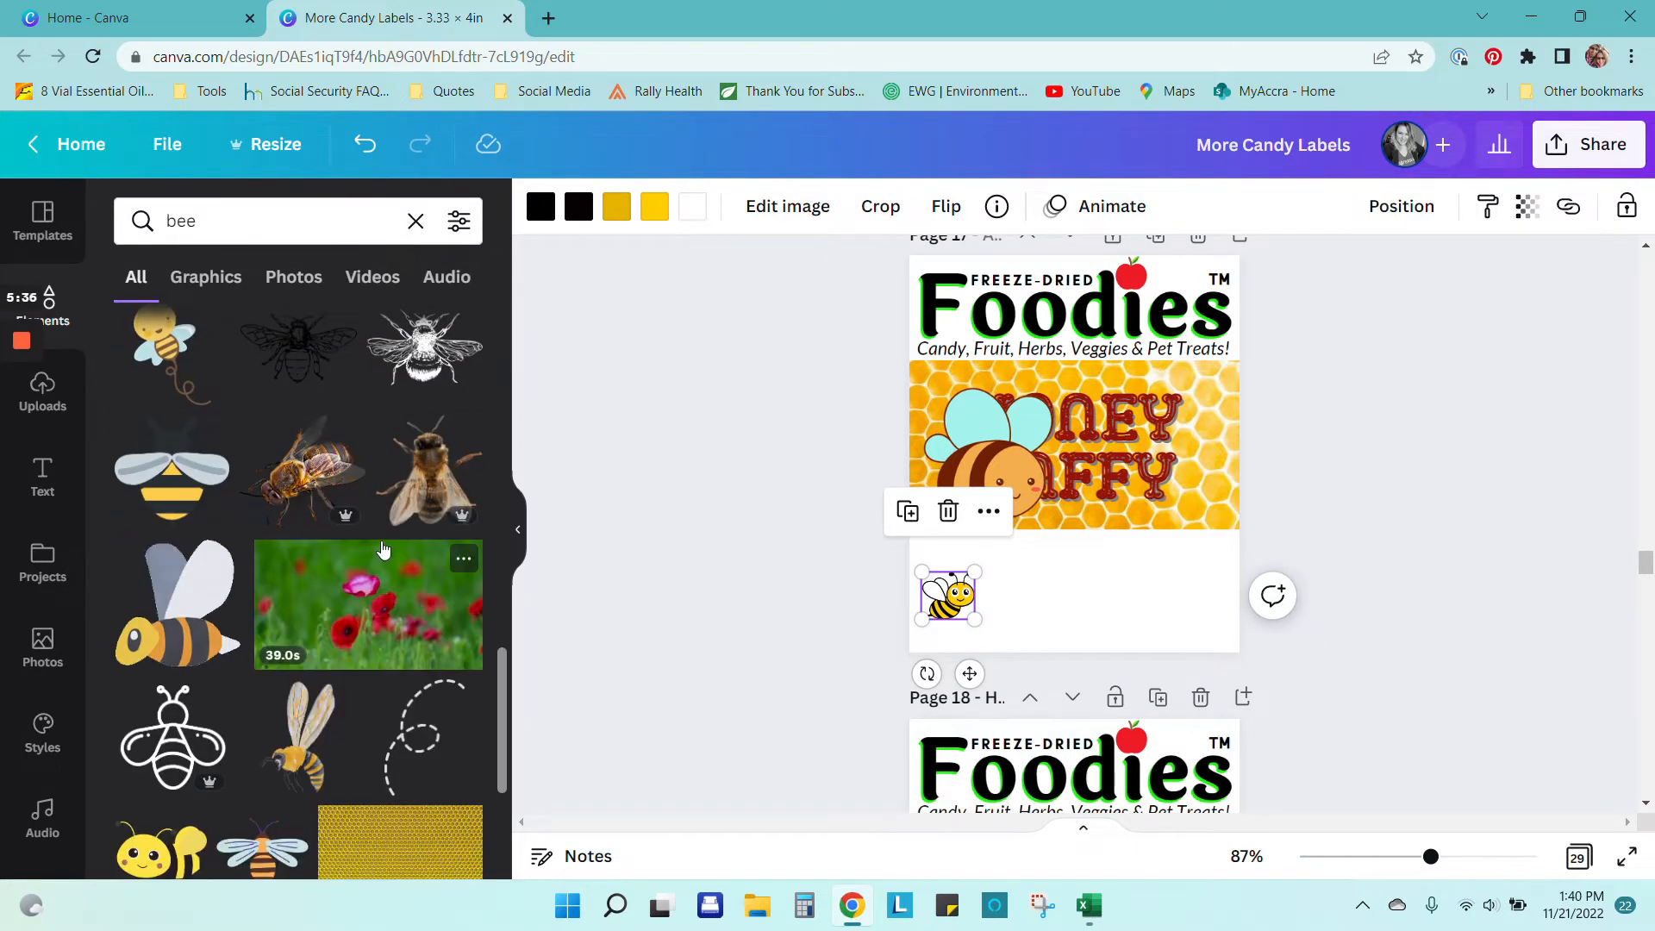
pyautogui.scroll(-4, 383, 552)
pyautogui.scroll(-3, 385, 545)
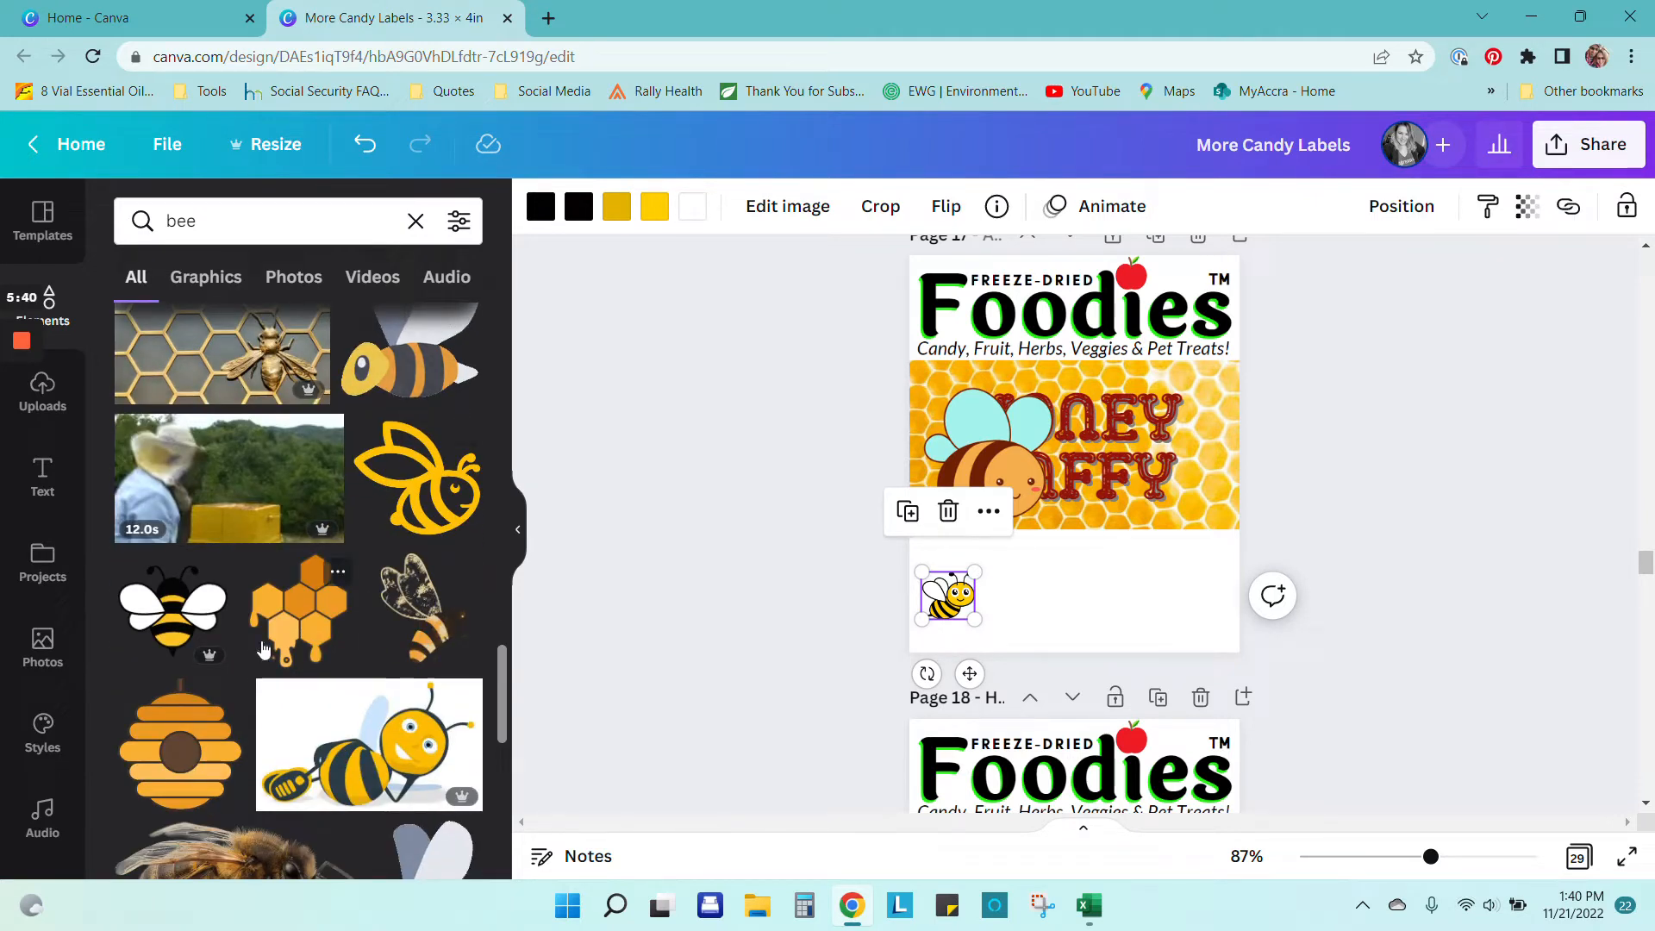
pyautogui.scroll(-3, 267, 664)
pyautogui.scroll(-3, 267, 665)
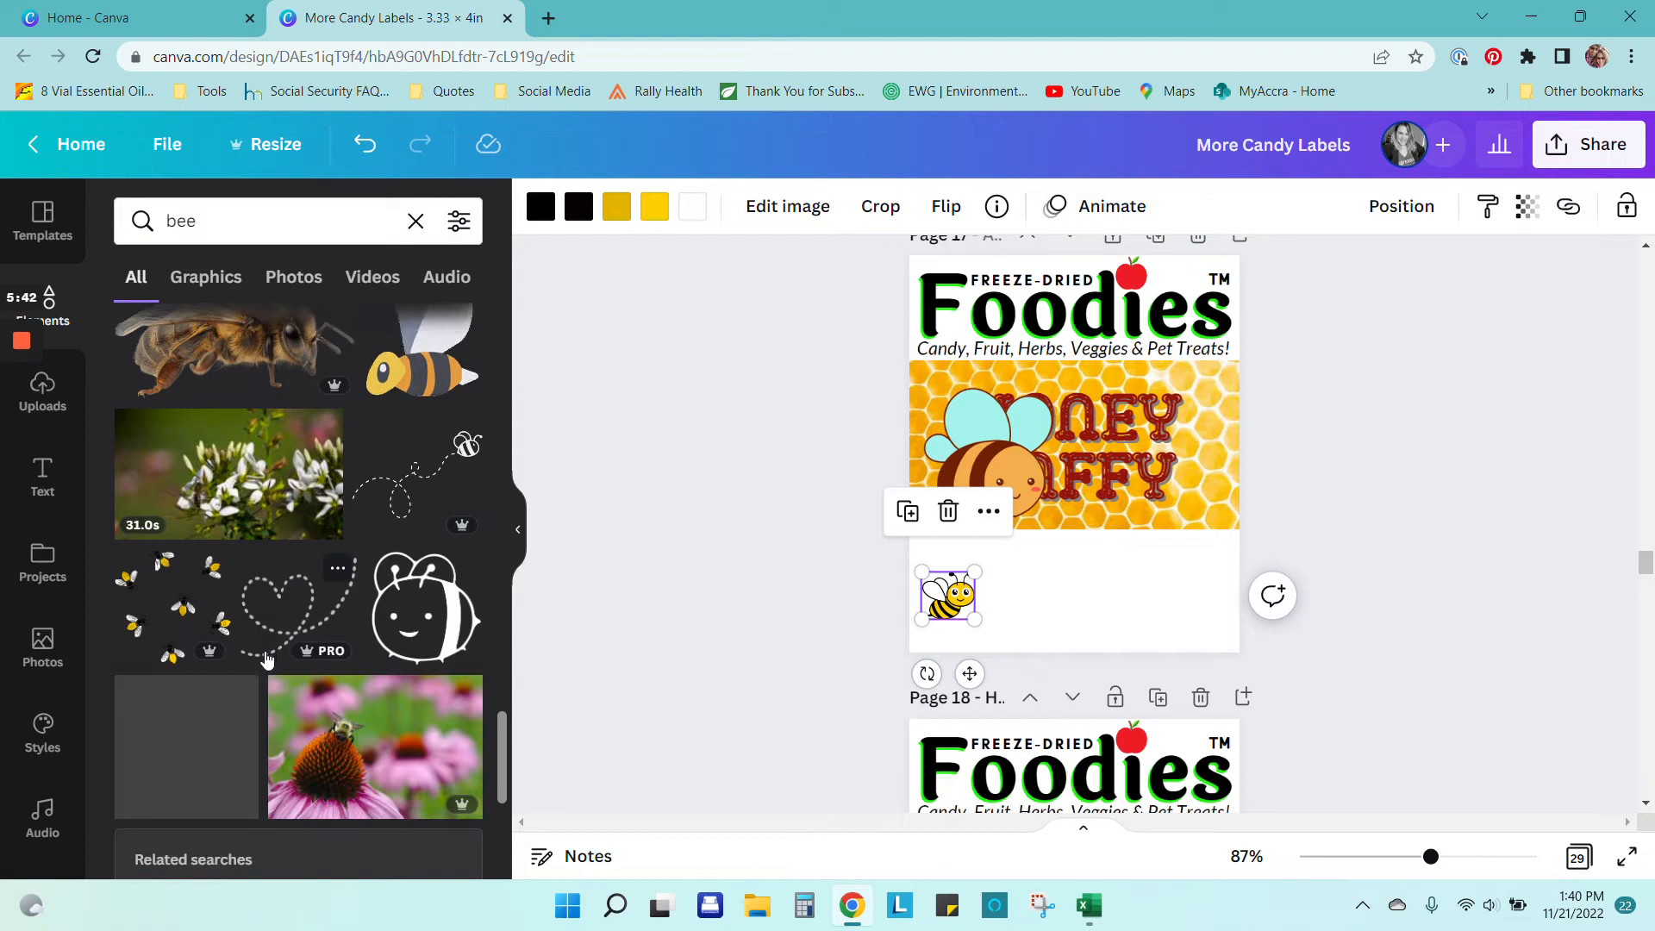
pyautogui.scroll(-3, 283, 587)
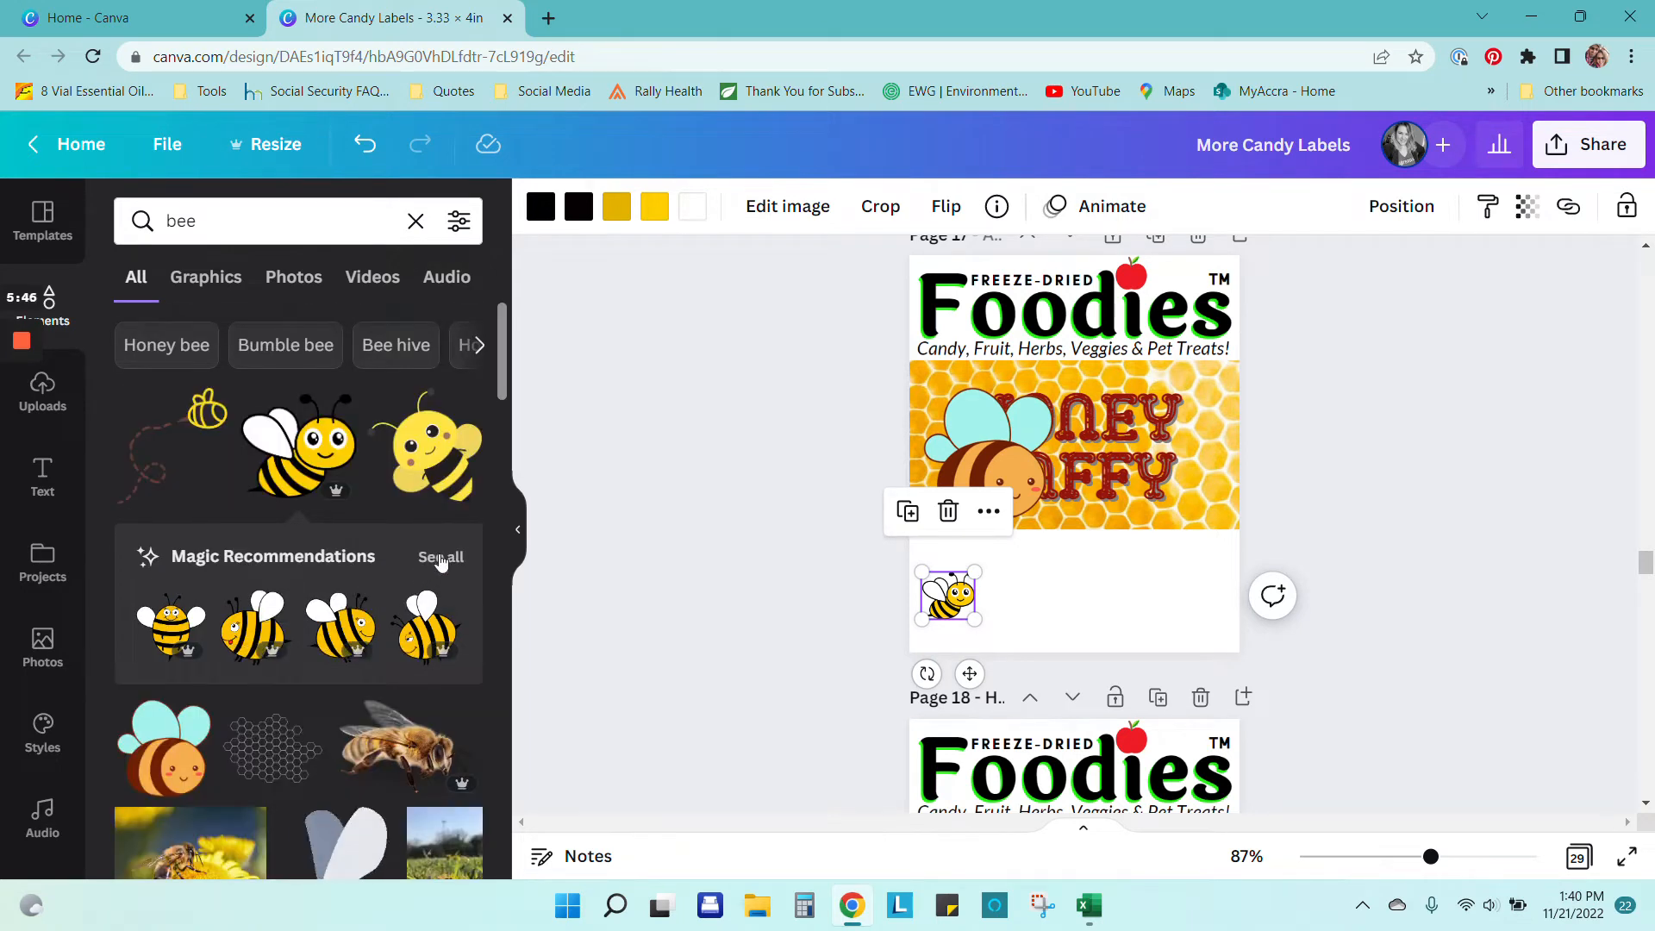
pyautogui.click(438, 556)
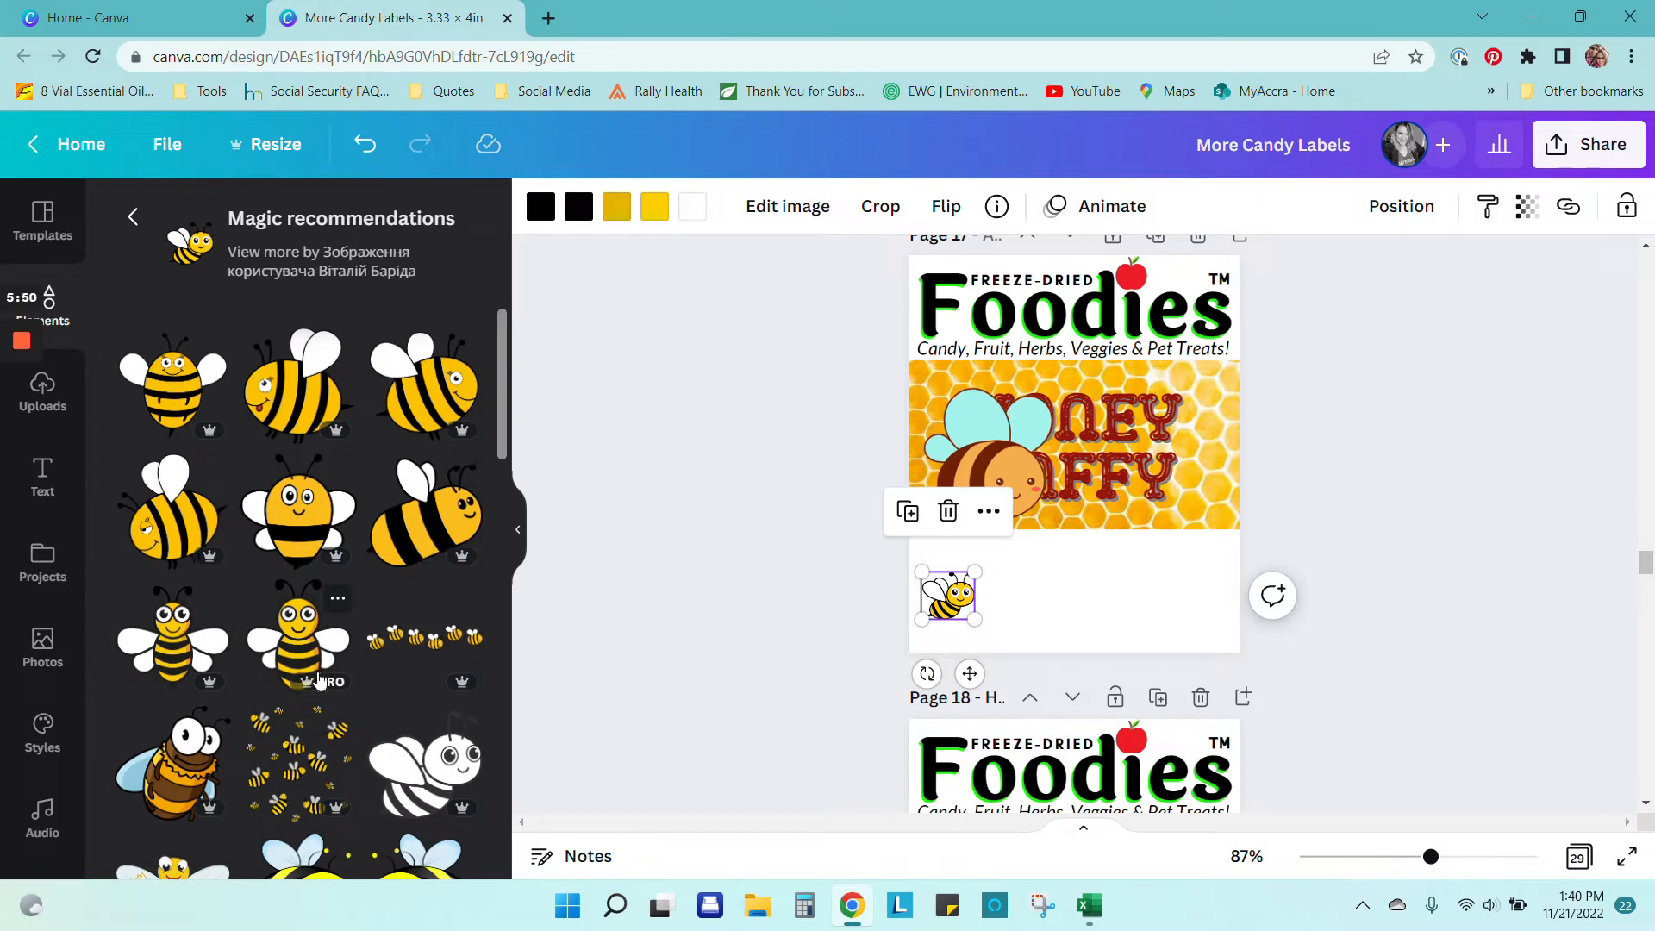
pyautogui.scroll(-3, 329, 603)
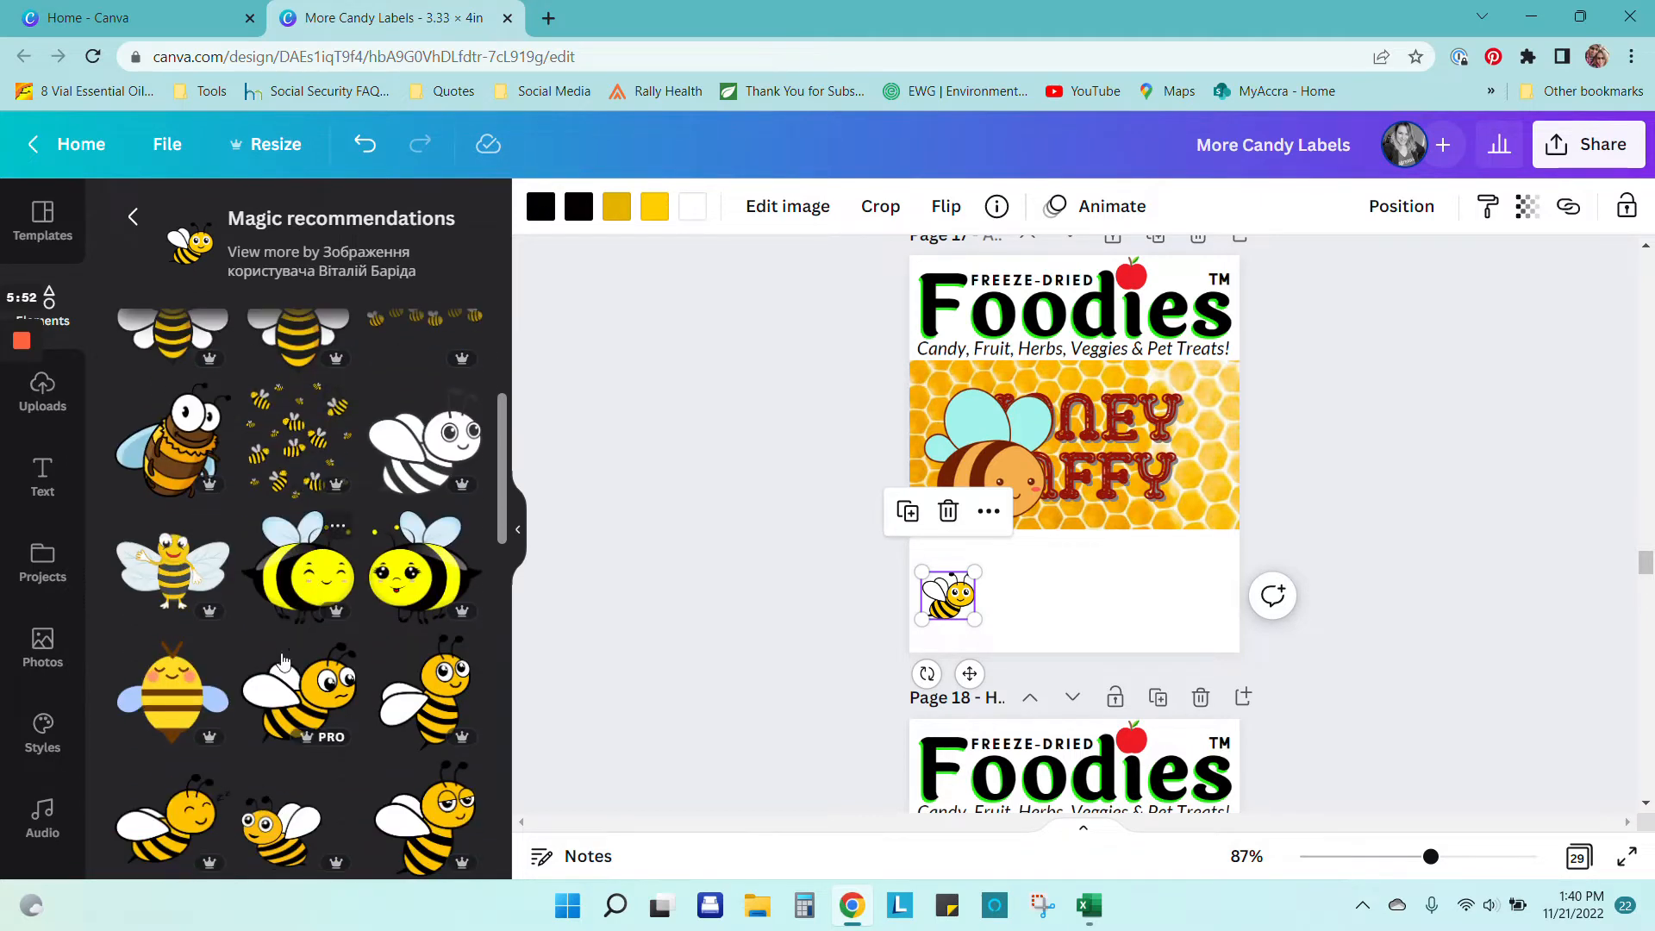
pyautogui.scroll(-5, 232, 781)
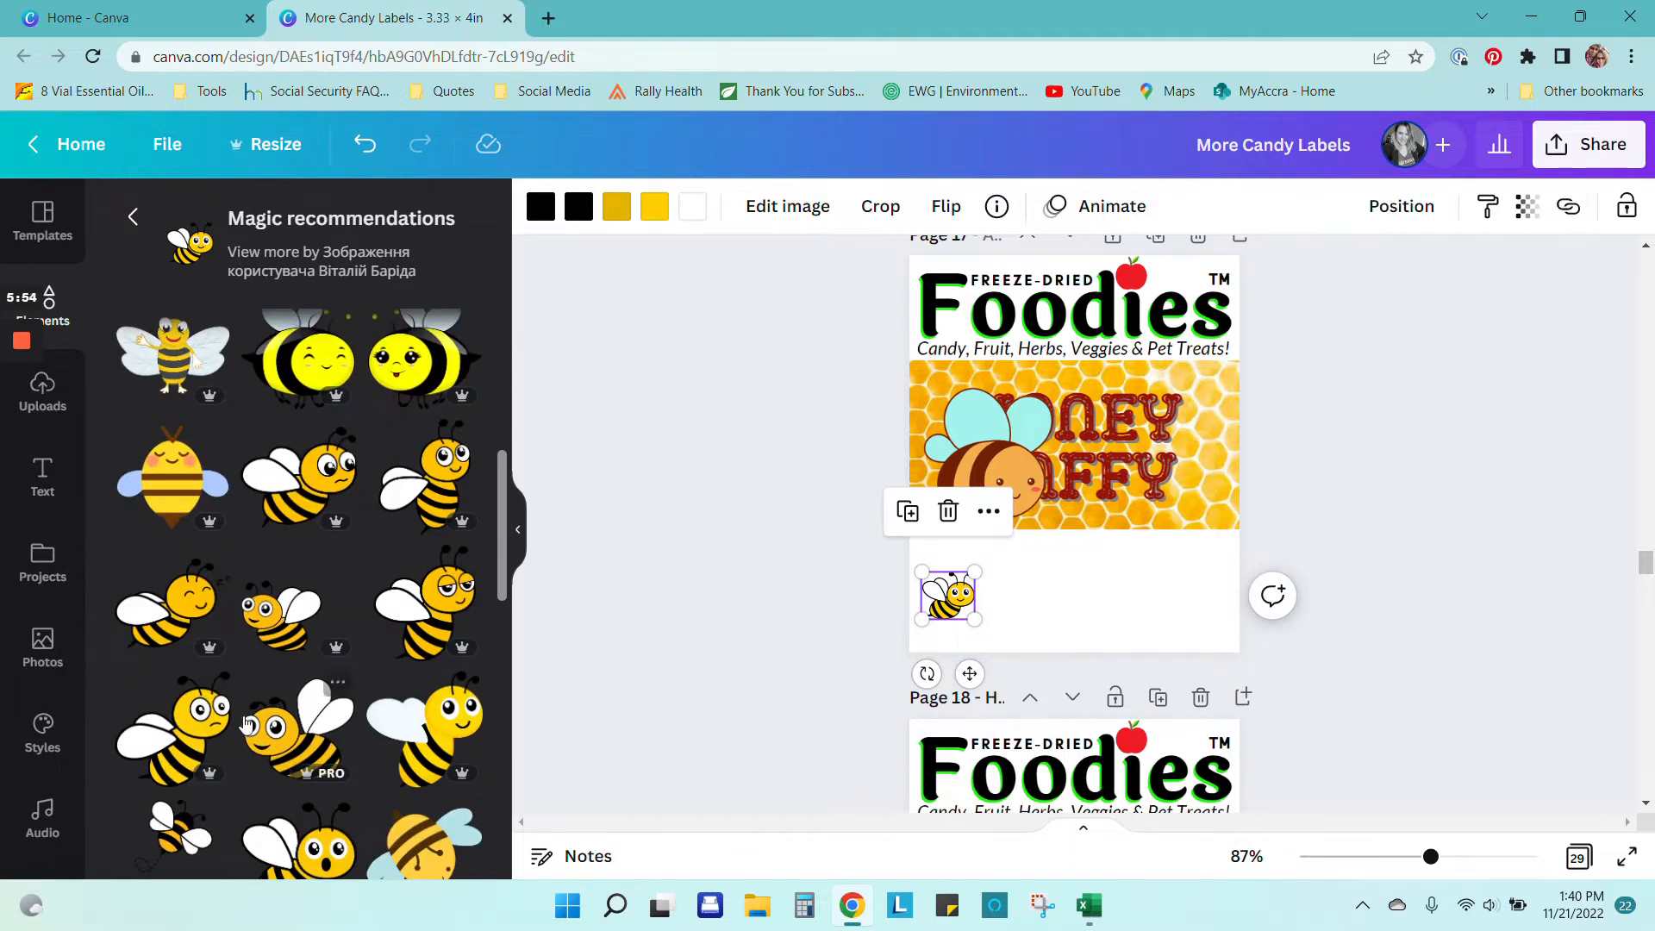
pyautogui.scroll(-3, 248, 721)
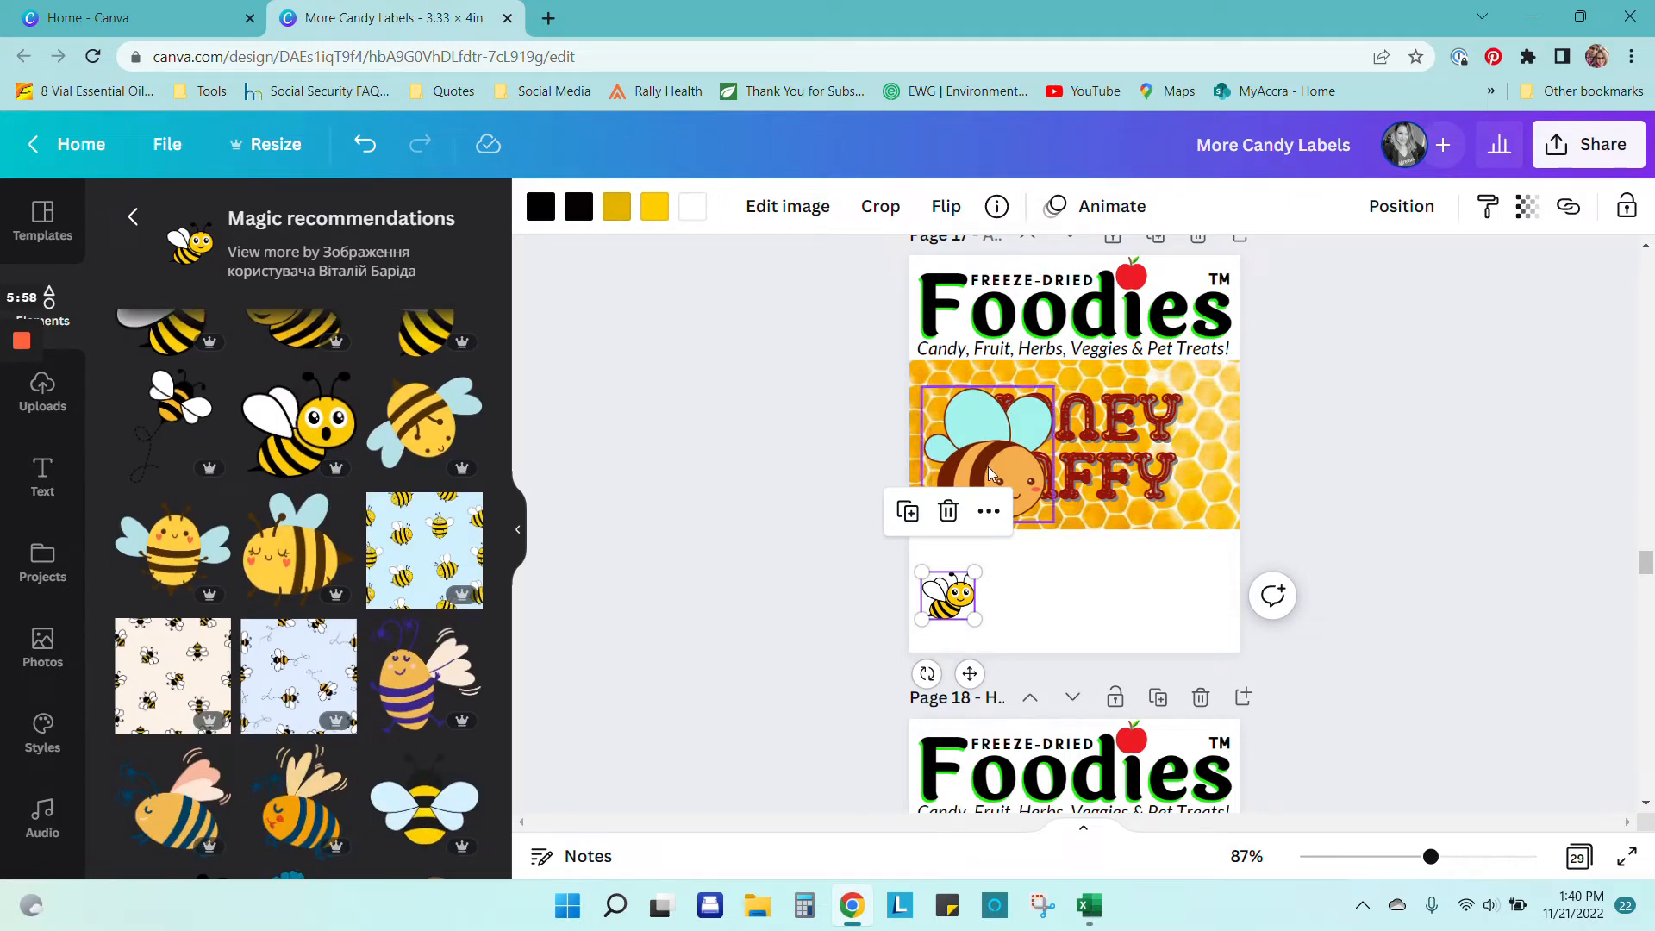
# Step: Move the small bee onto the honey image's left edge and enlarge it
pyautogui.moveTo(999, 469); pyautogui.dragTo(1123, 584)
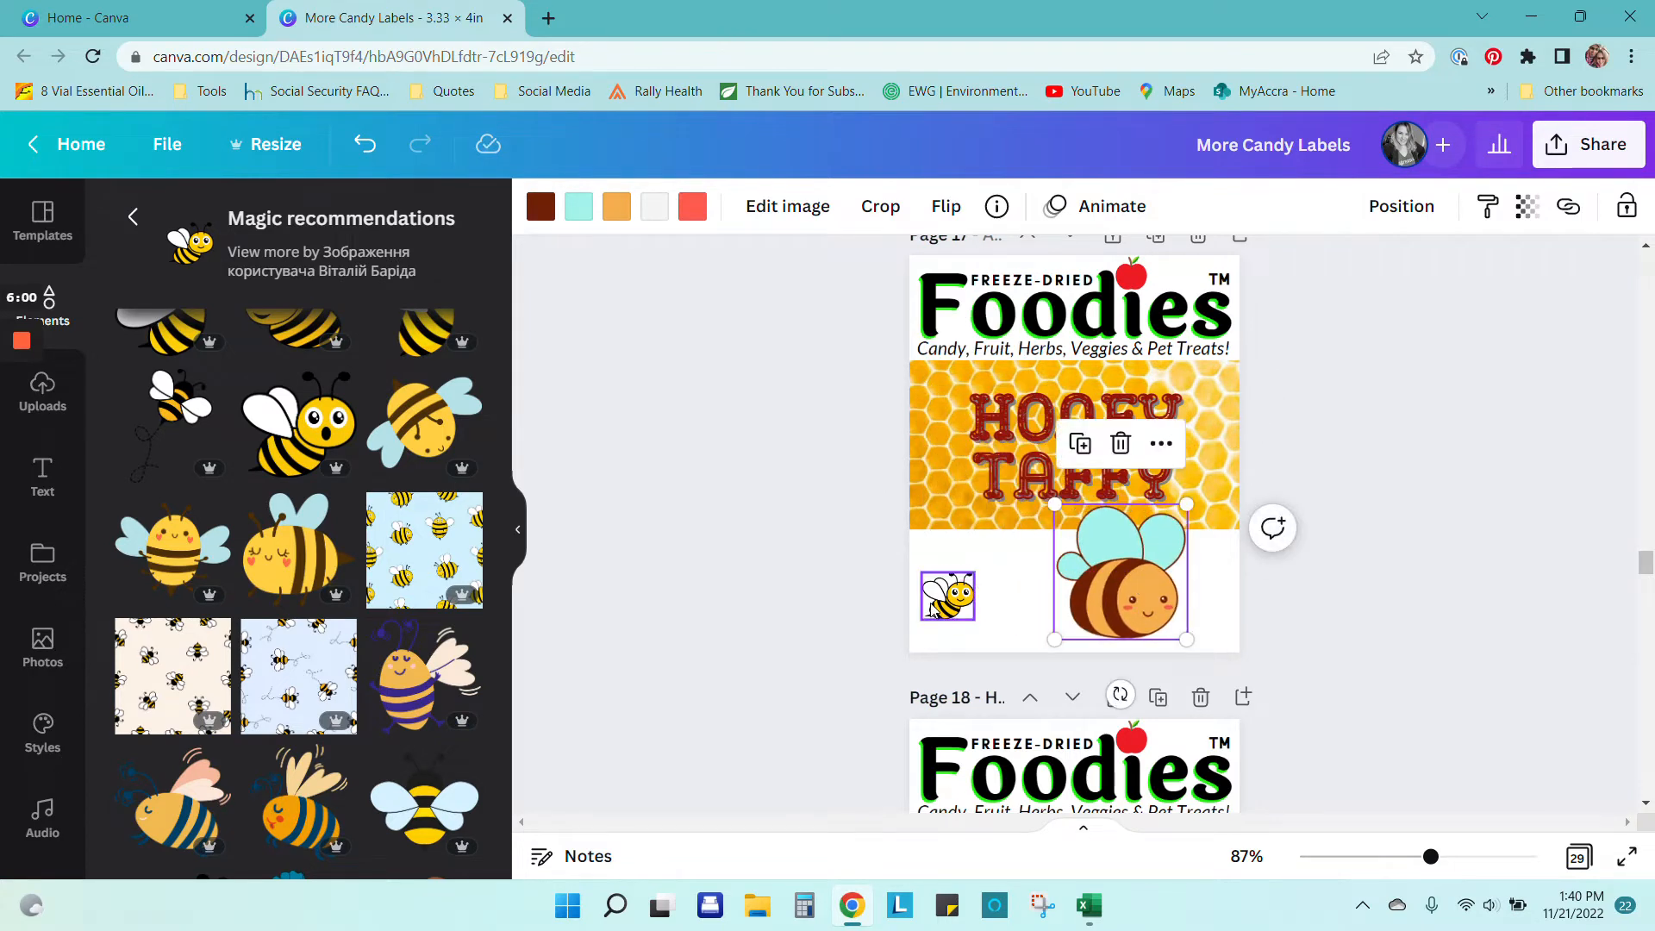
pyautogui.moveTo(949, 600); pyautogui.dragTo(944, 488)
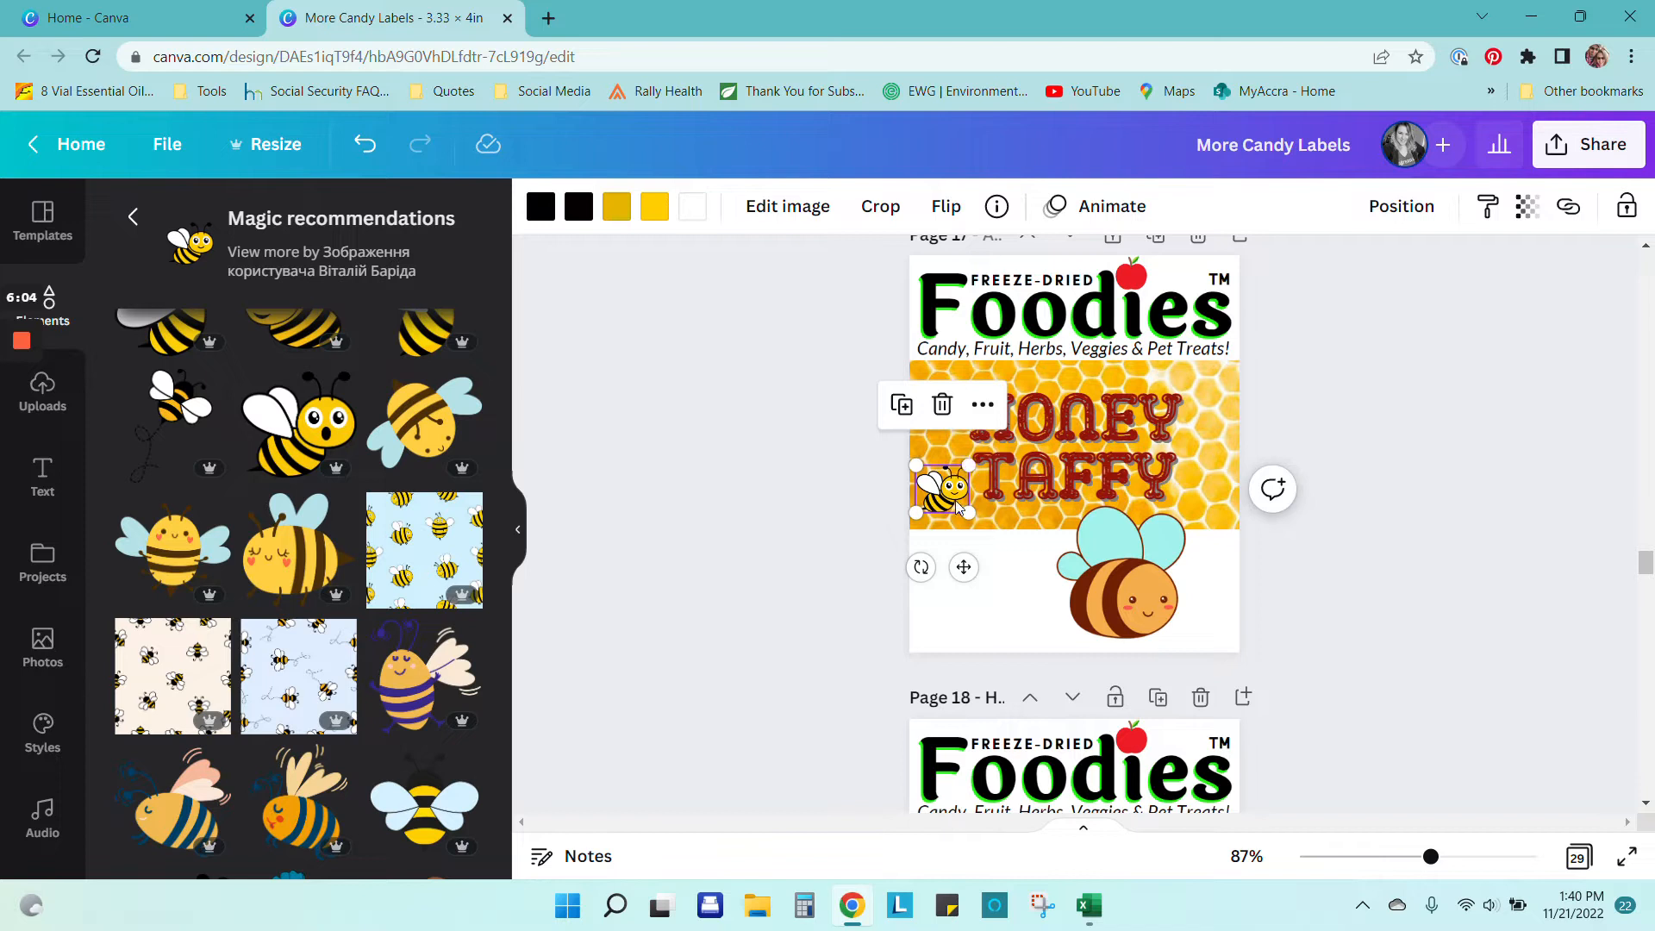
pyautogui.moveTo(968, 464); pyautogui.dragTo(980, 452)
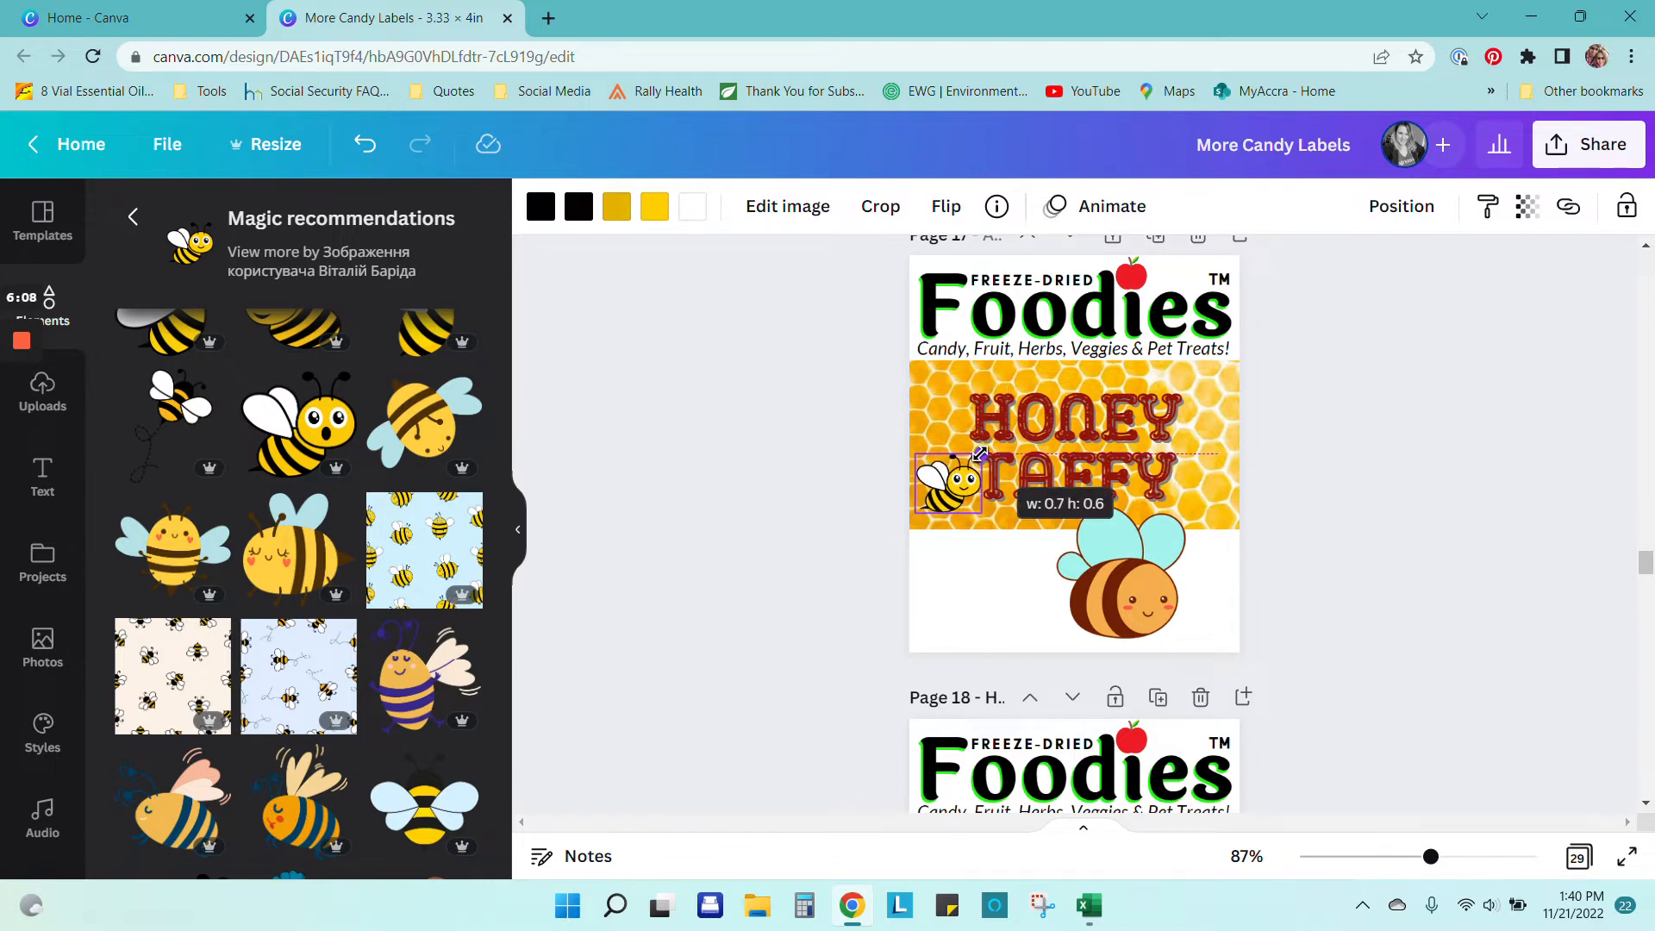
pyautogui.moveTo(980, 453); pyautogui.dragTo(954, 513)
# Step: Delete the large bee from the label
pyautogui.click(1121, 586)
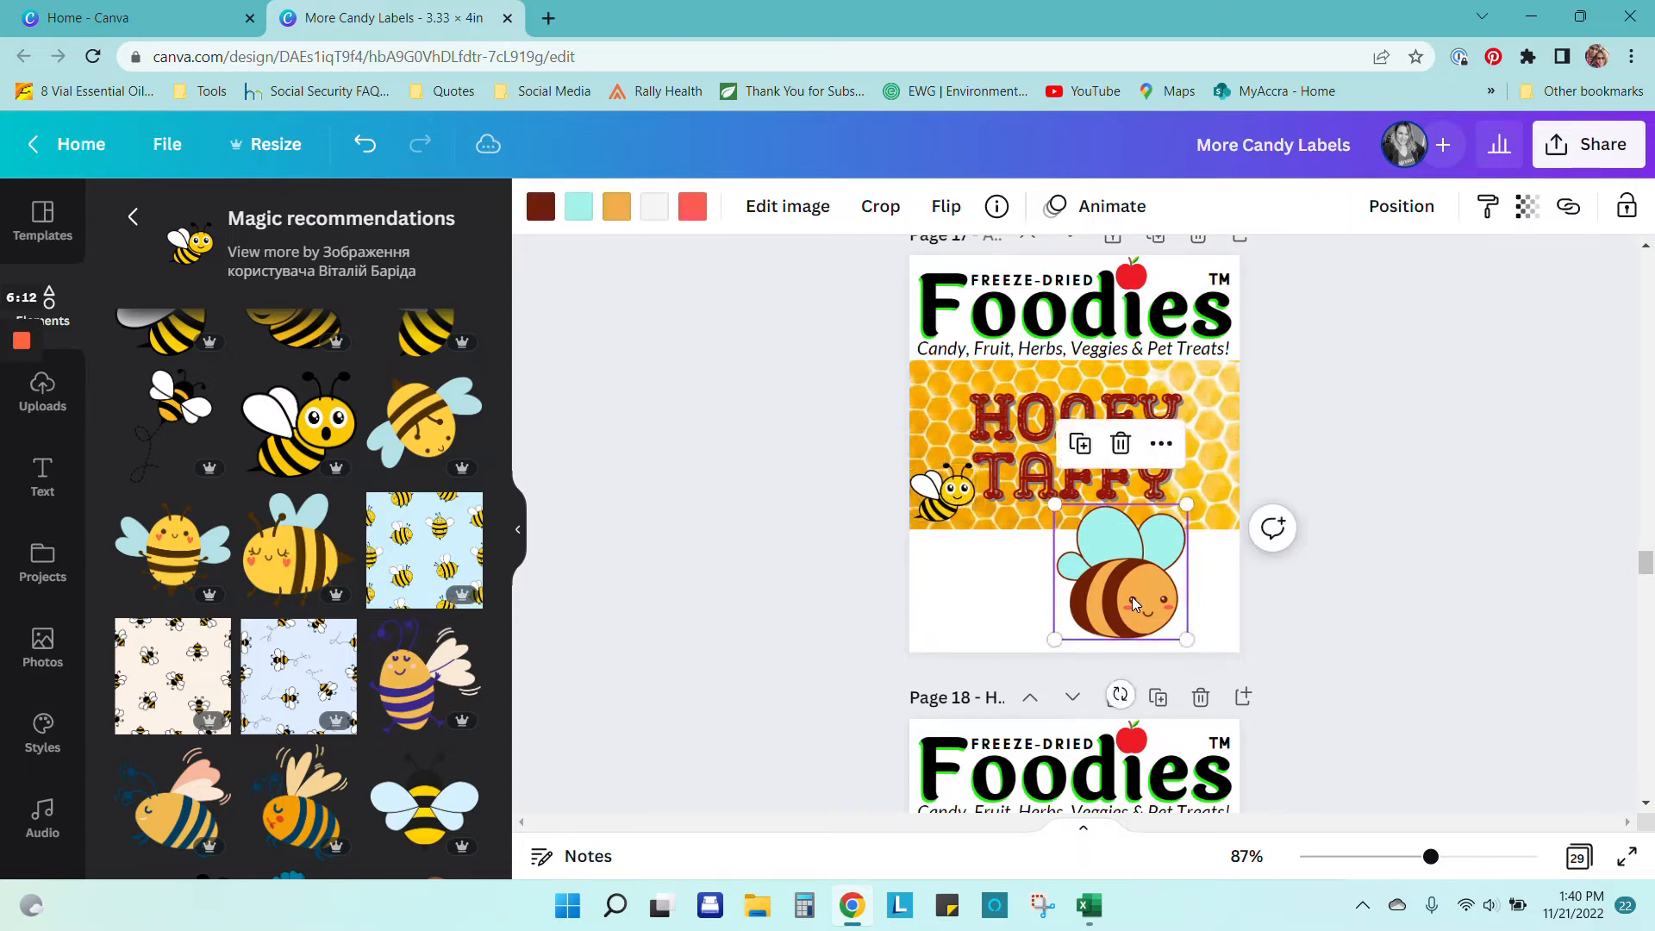
pyautogui.moveTo(1131, 600); pyautogui.dragTo(1051, 617)
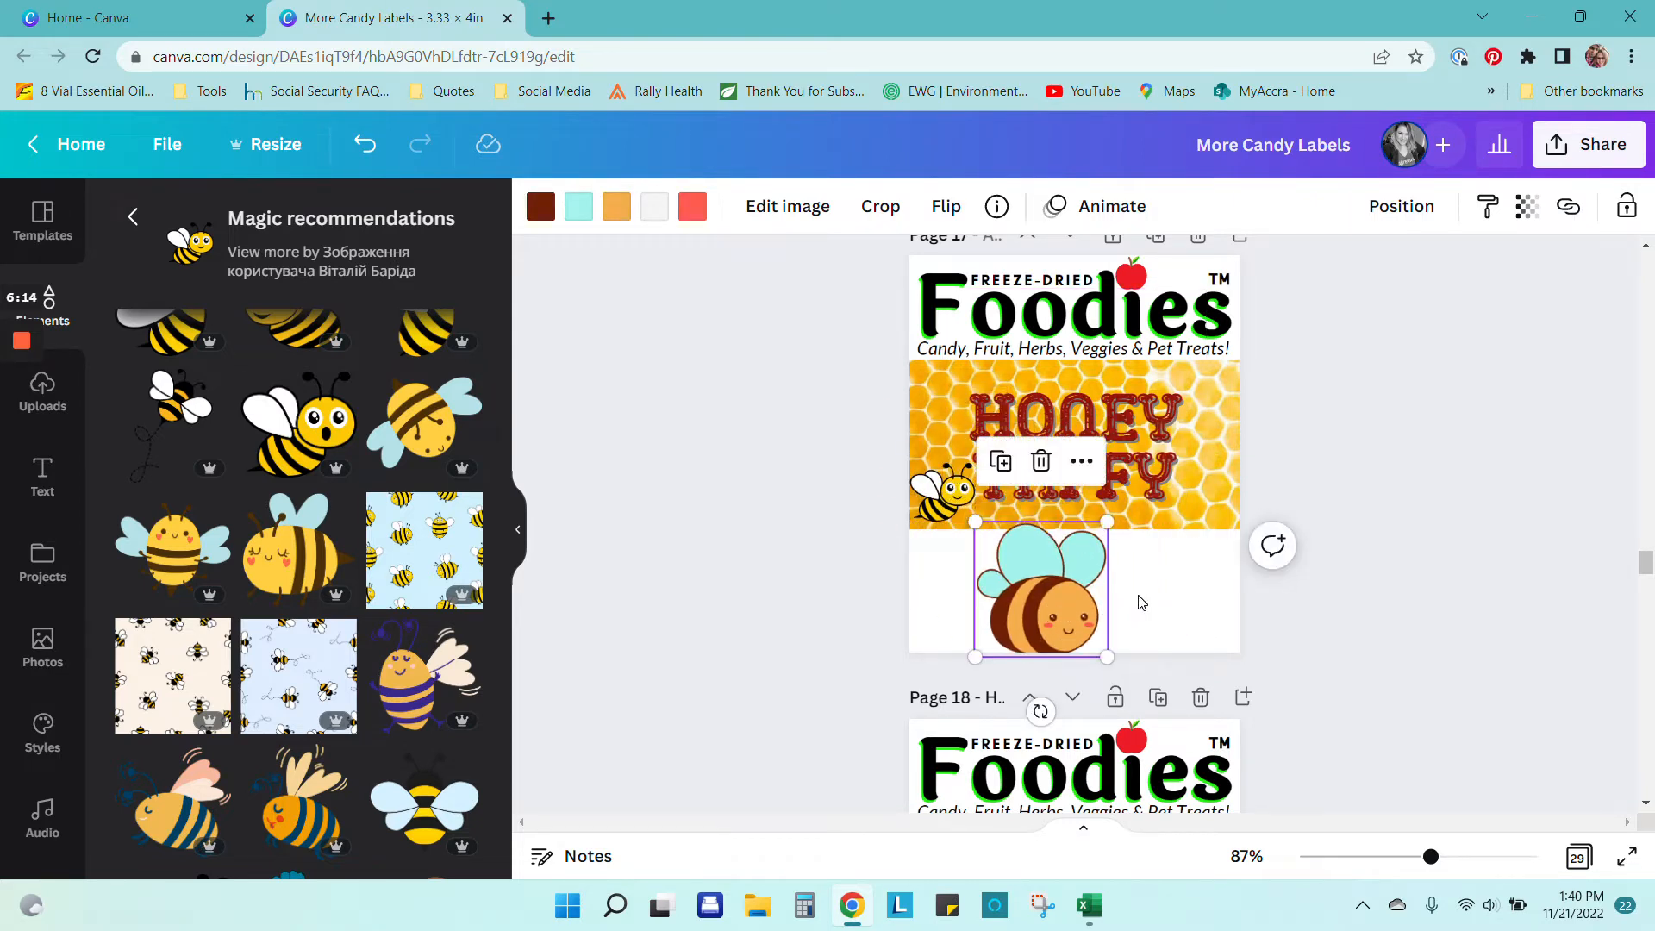
pyautogui.press('Delete')
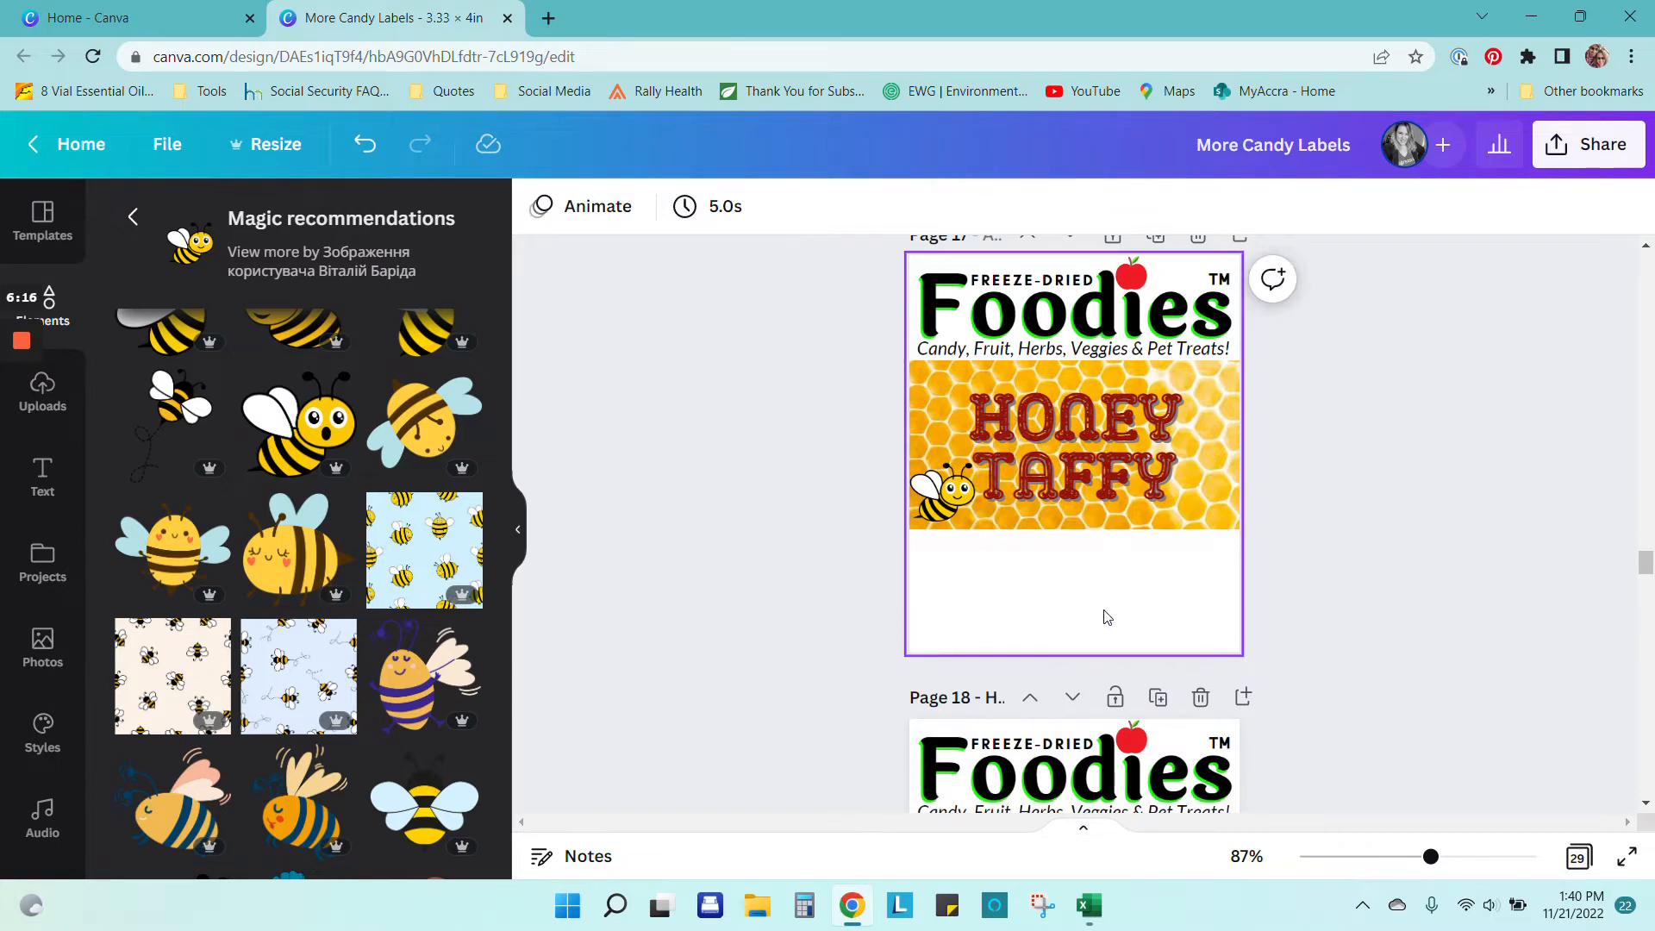
pyautogui.click(1080, 598)
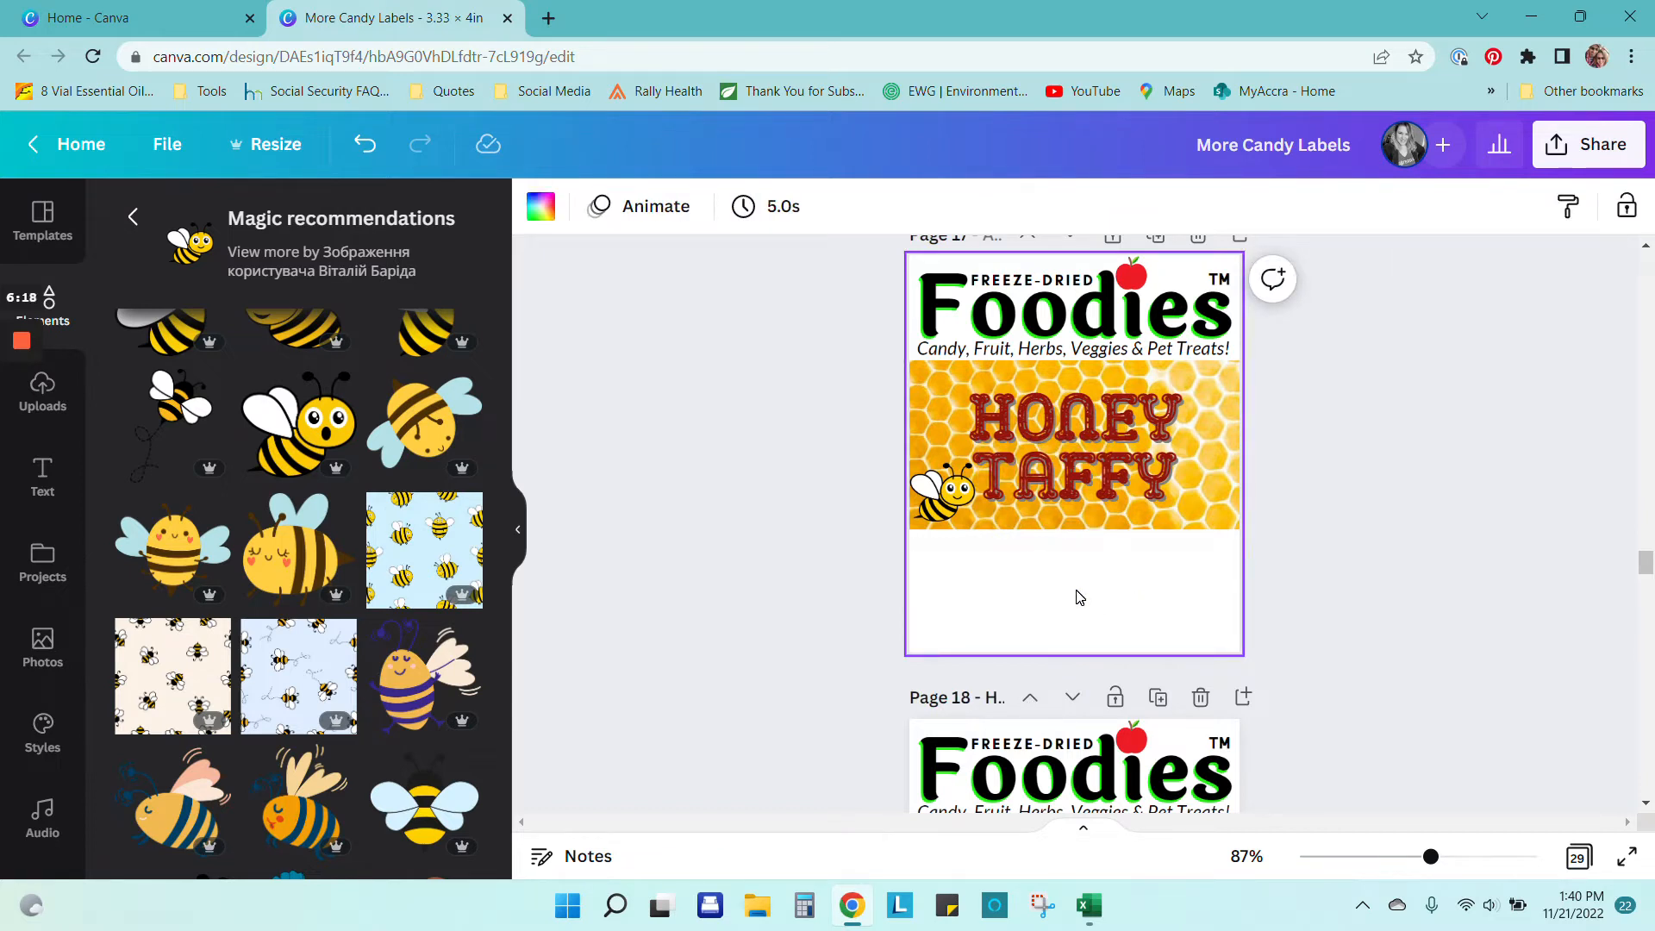
# Step: Duplicate the small bee to try a second copy below, then delete the copy
pyautogui.click(949, 513)
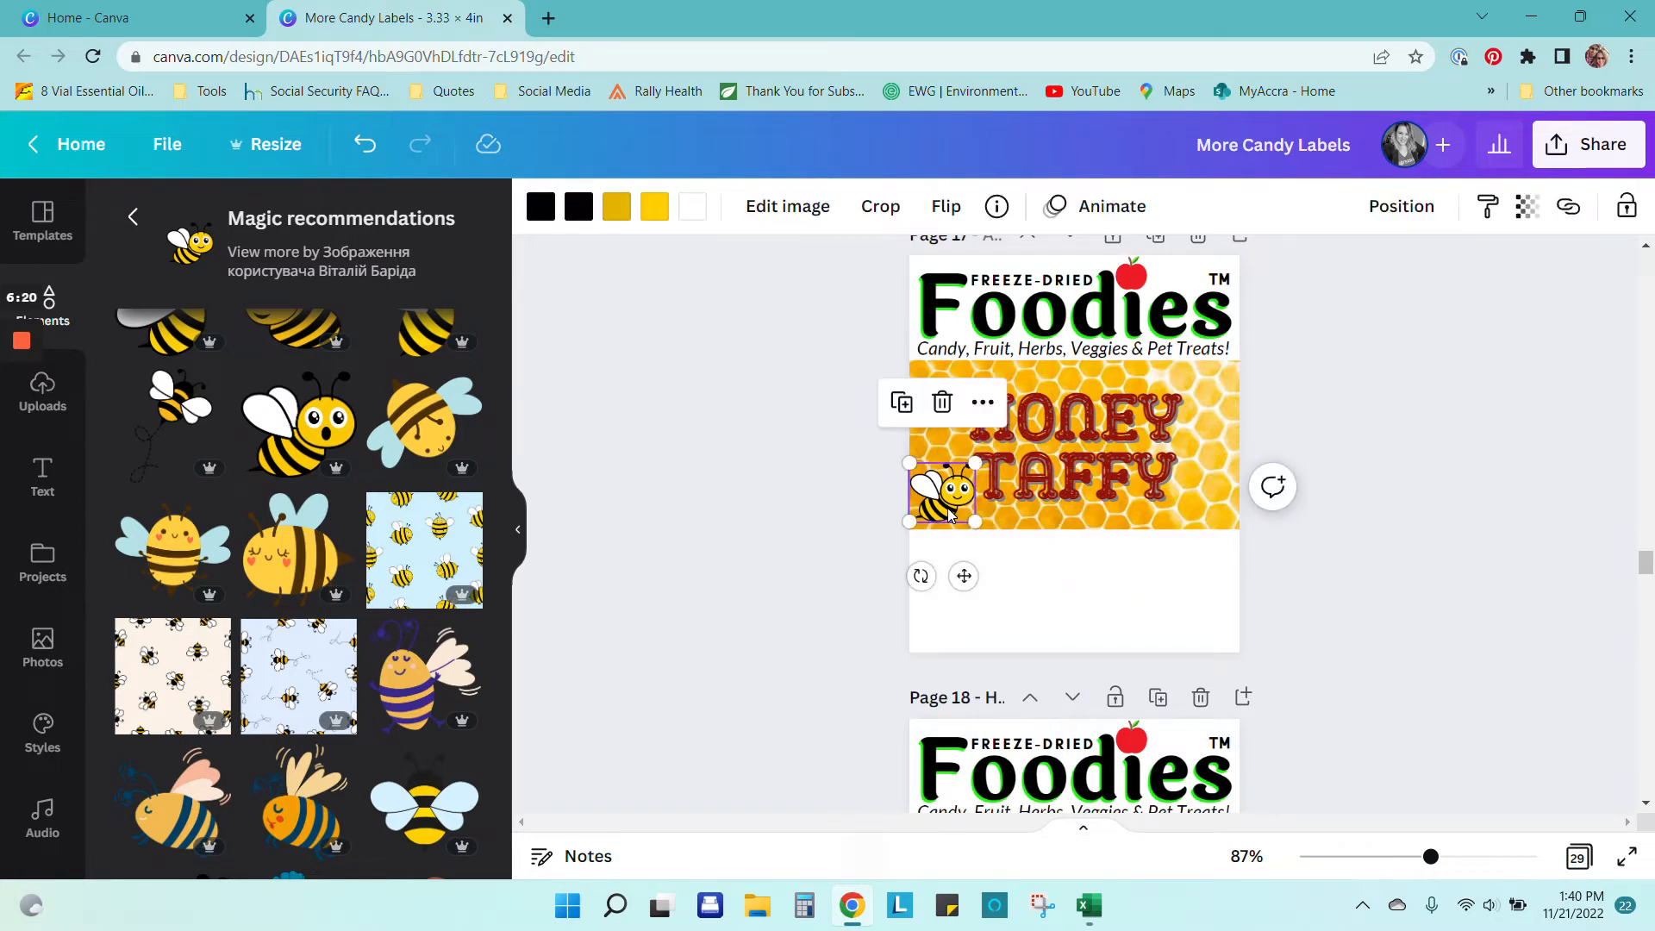
pyautogui.hotkey('ctrl', 'd')
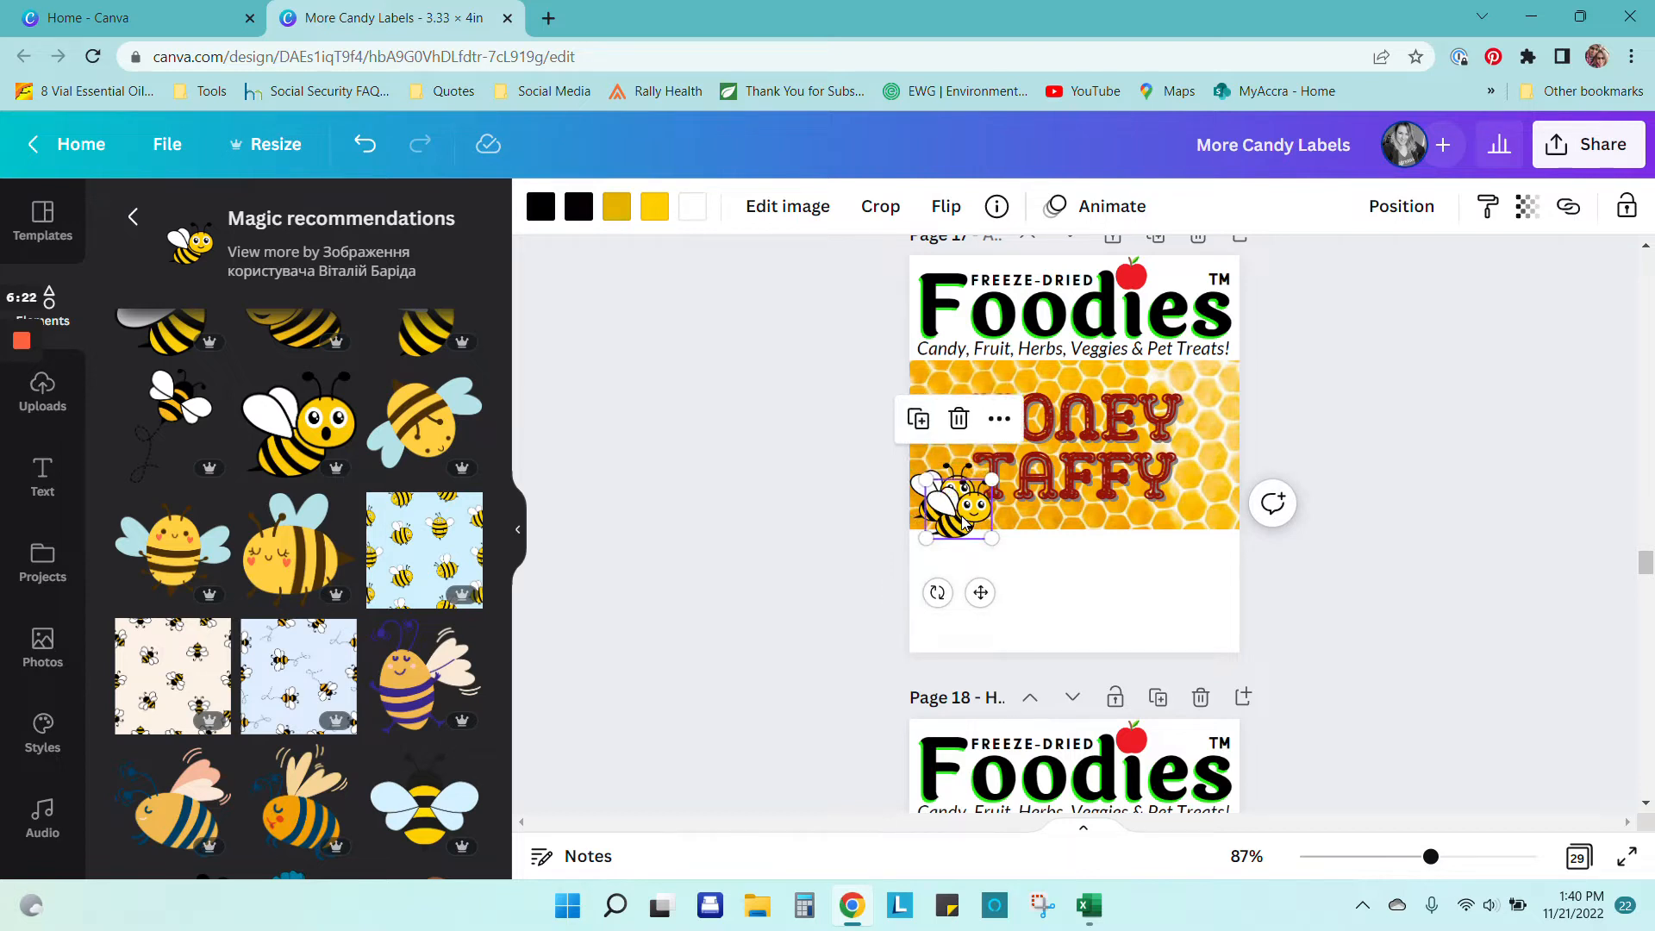
pyautogui.moveTo(963, 517); pyautogui.dragTo(1037, 560)
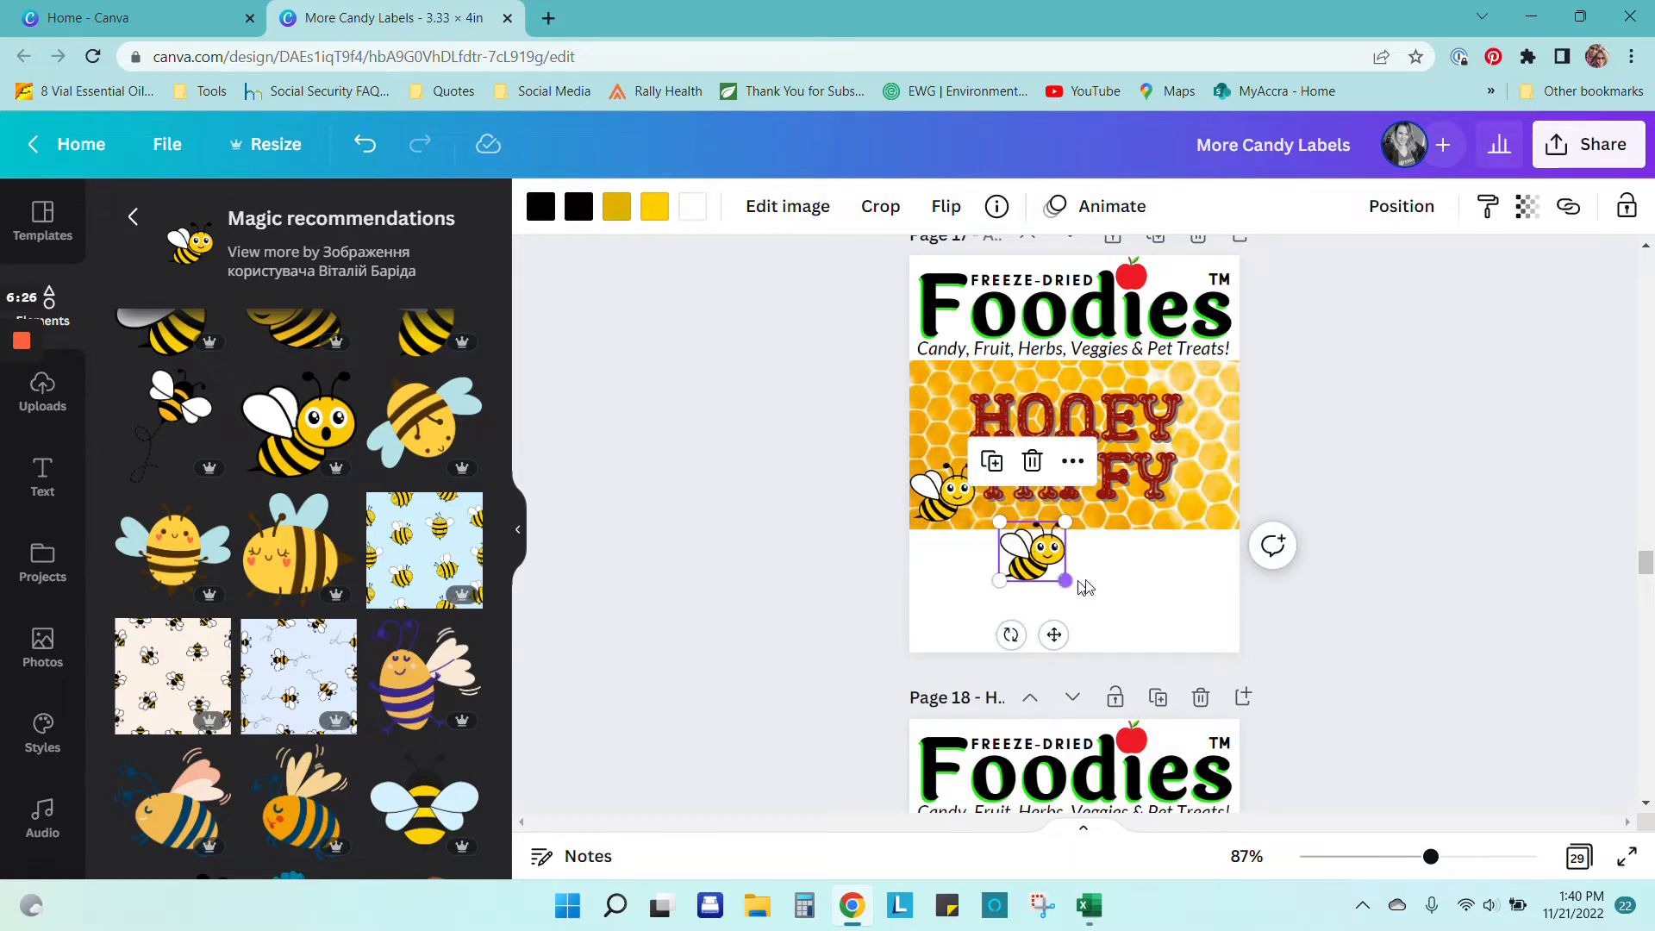
pyautogui.click(1101, 583)
pyautogui.click(1058, 565)
pyautogui.press('Delete')
# Step: Add the recently used bee, move it to the honeycomb's upper-right and flip it horizontally
pyautogui.scroll(3, 1057, 566)
pyautogui.scroll(5, 377, 498)
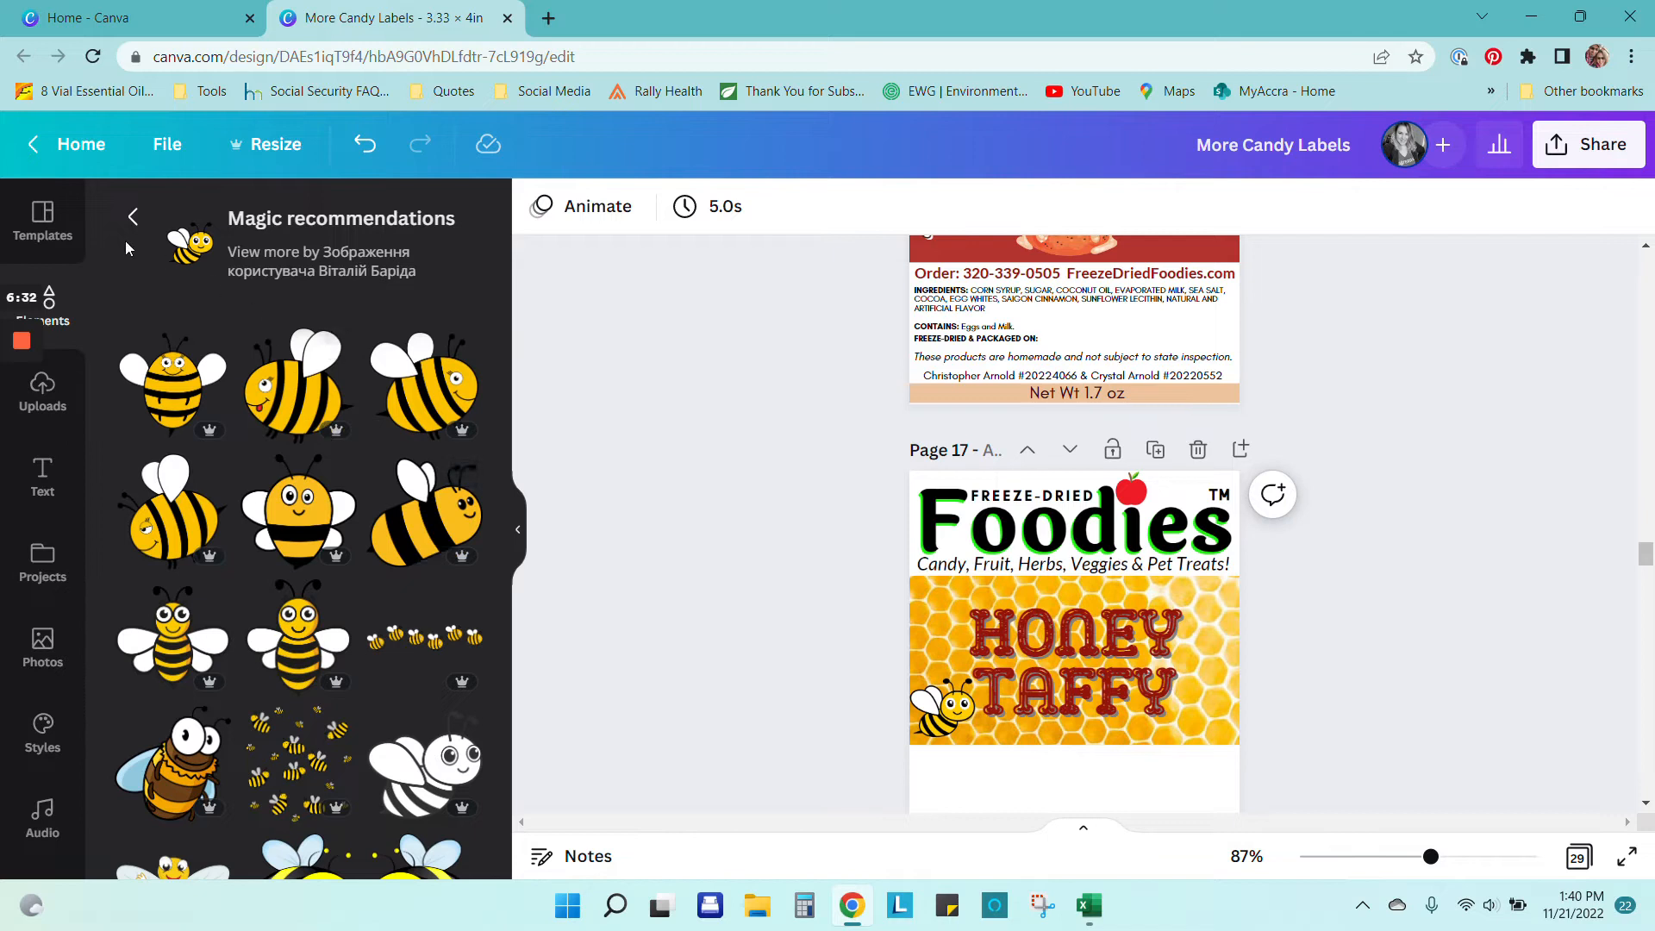
pyautogui.click(134, 218)
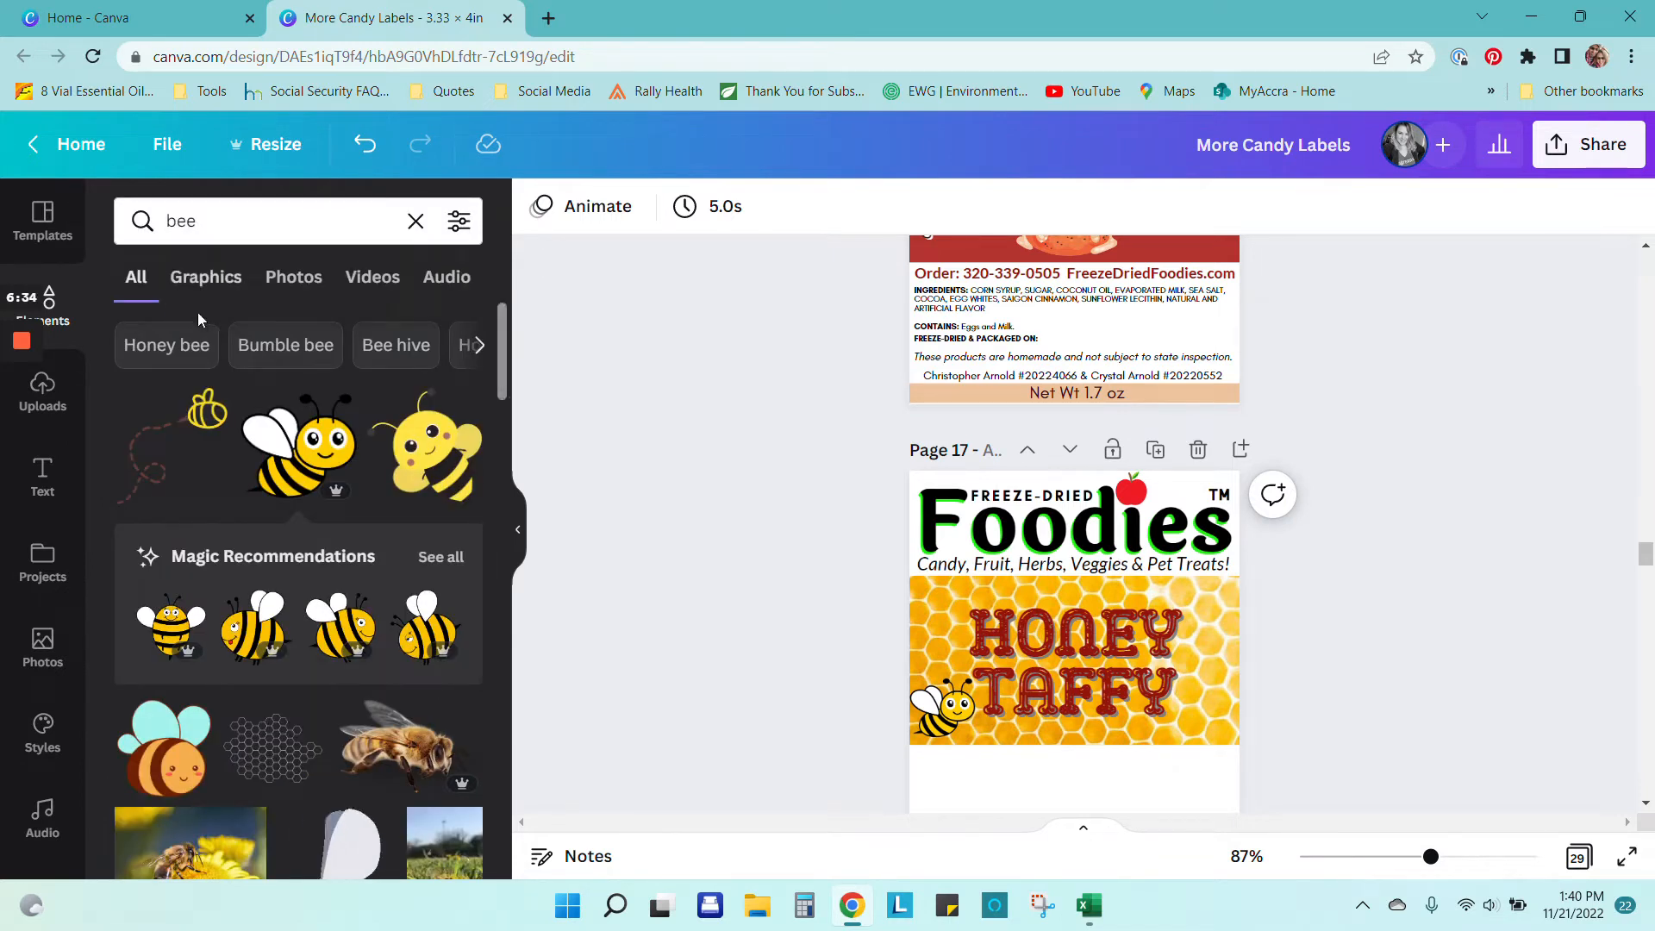
pyautogui.click(66, 308)
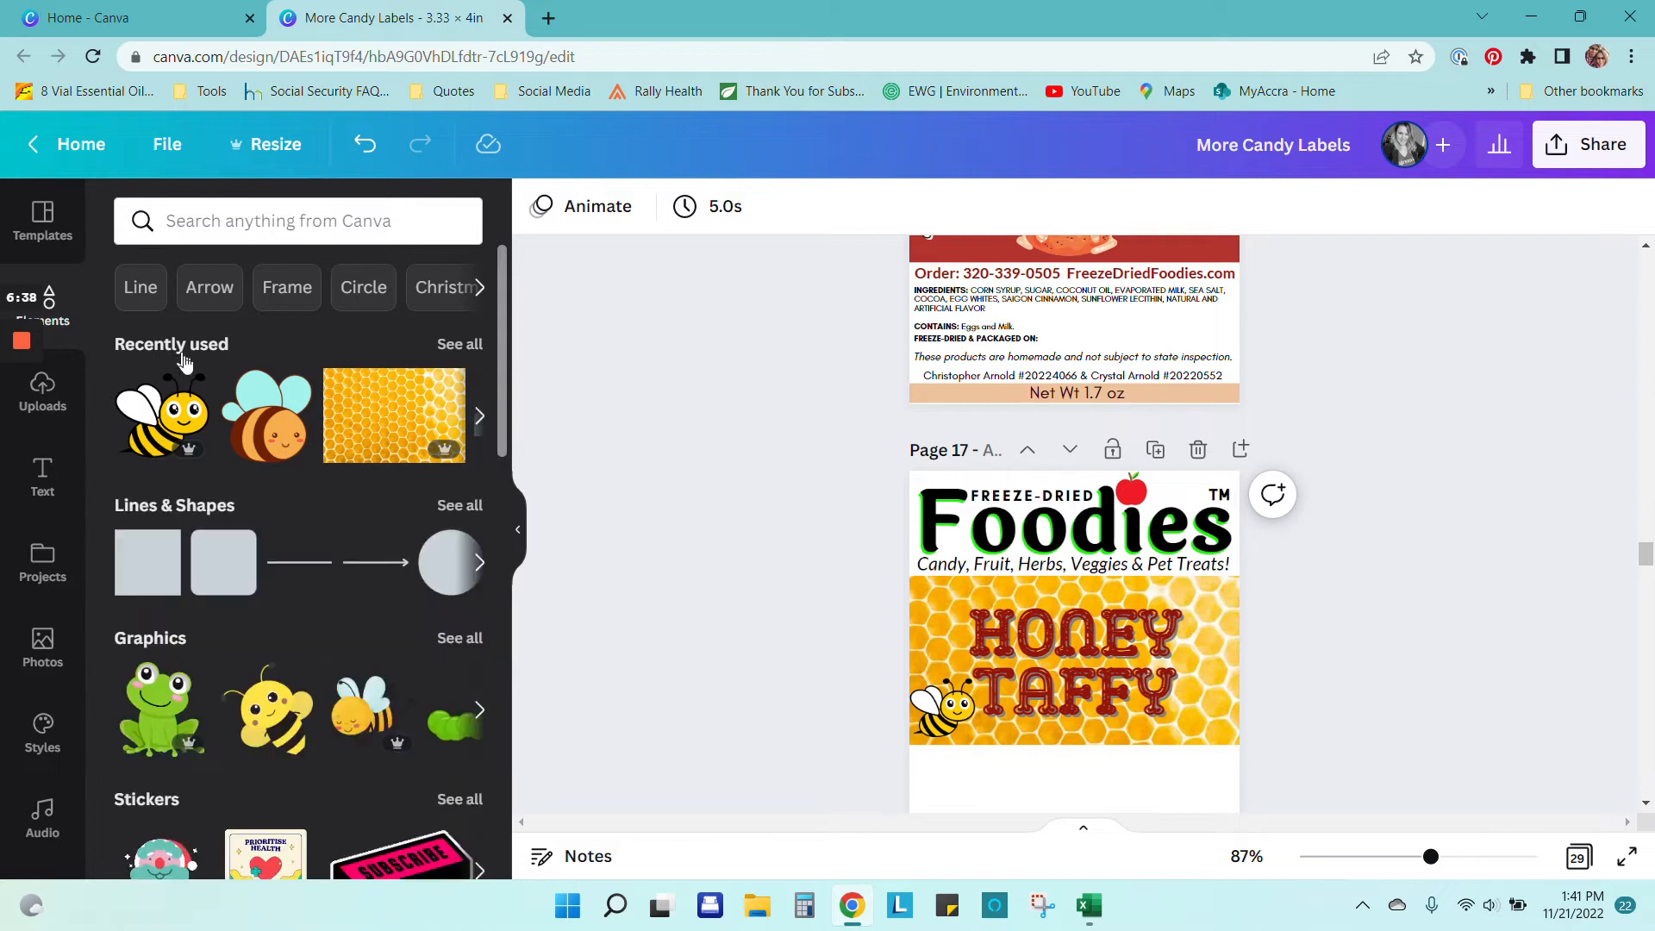
pyautogui.click(156, 436)
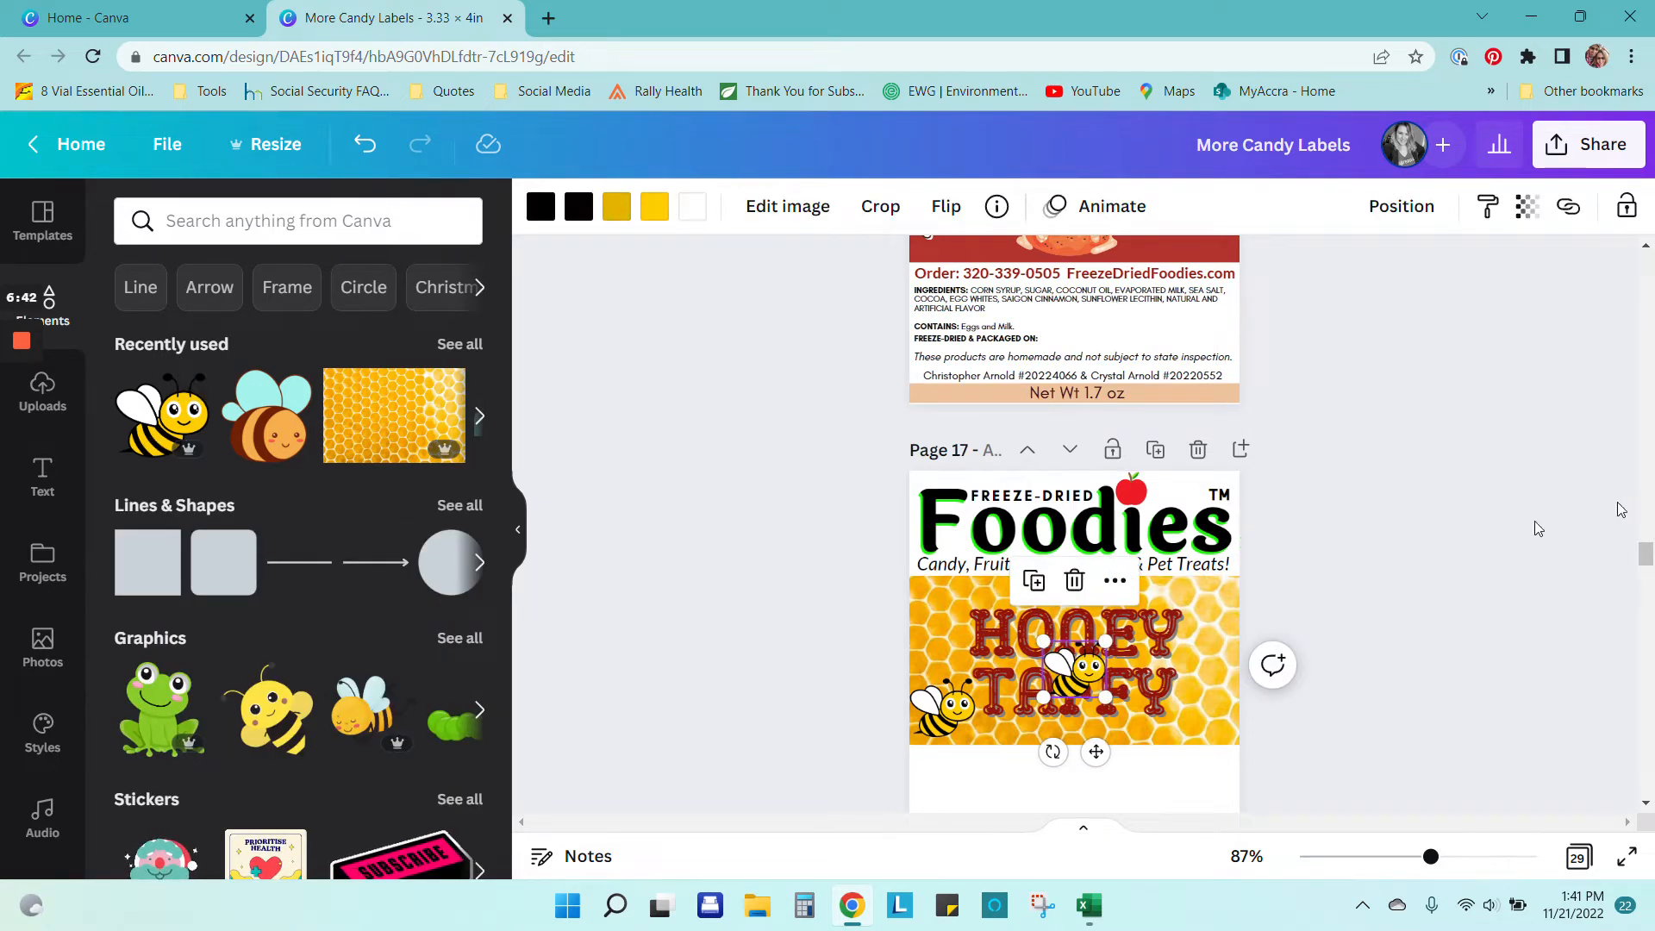
pyautogui.moveTo(1085, 674); pyautogui.dragTo(1212, 606)
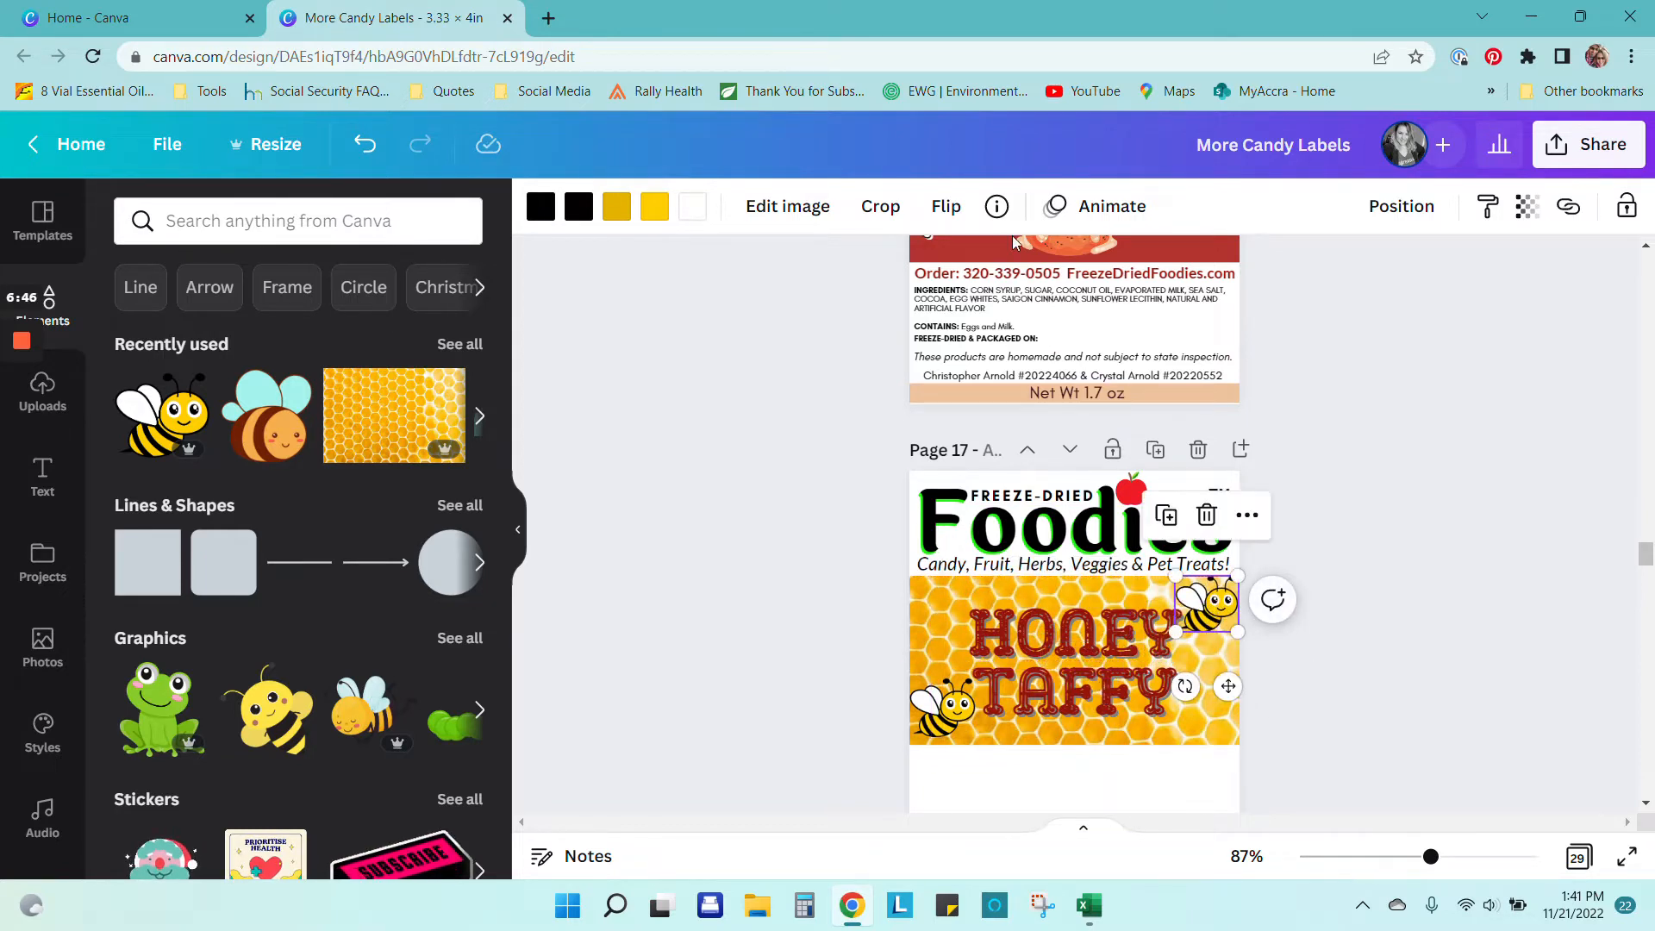
pyautogui.click(946, 207)
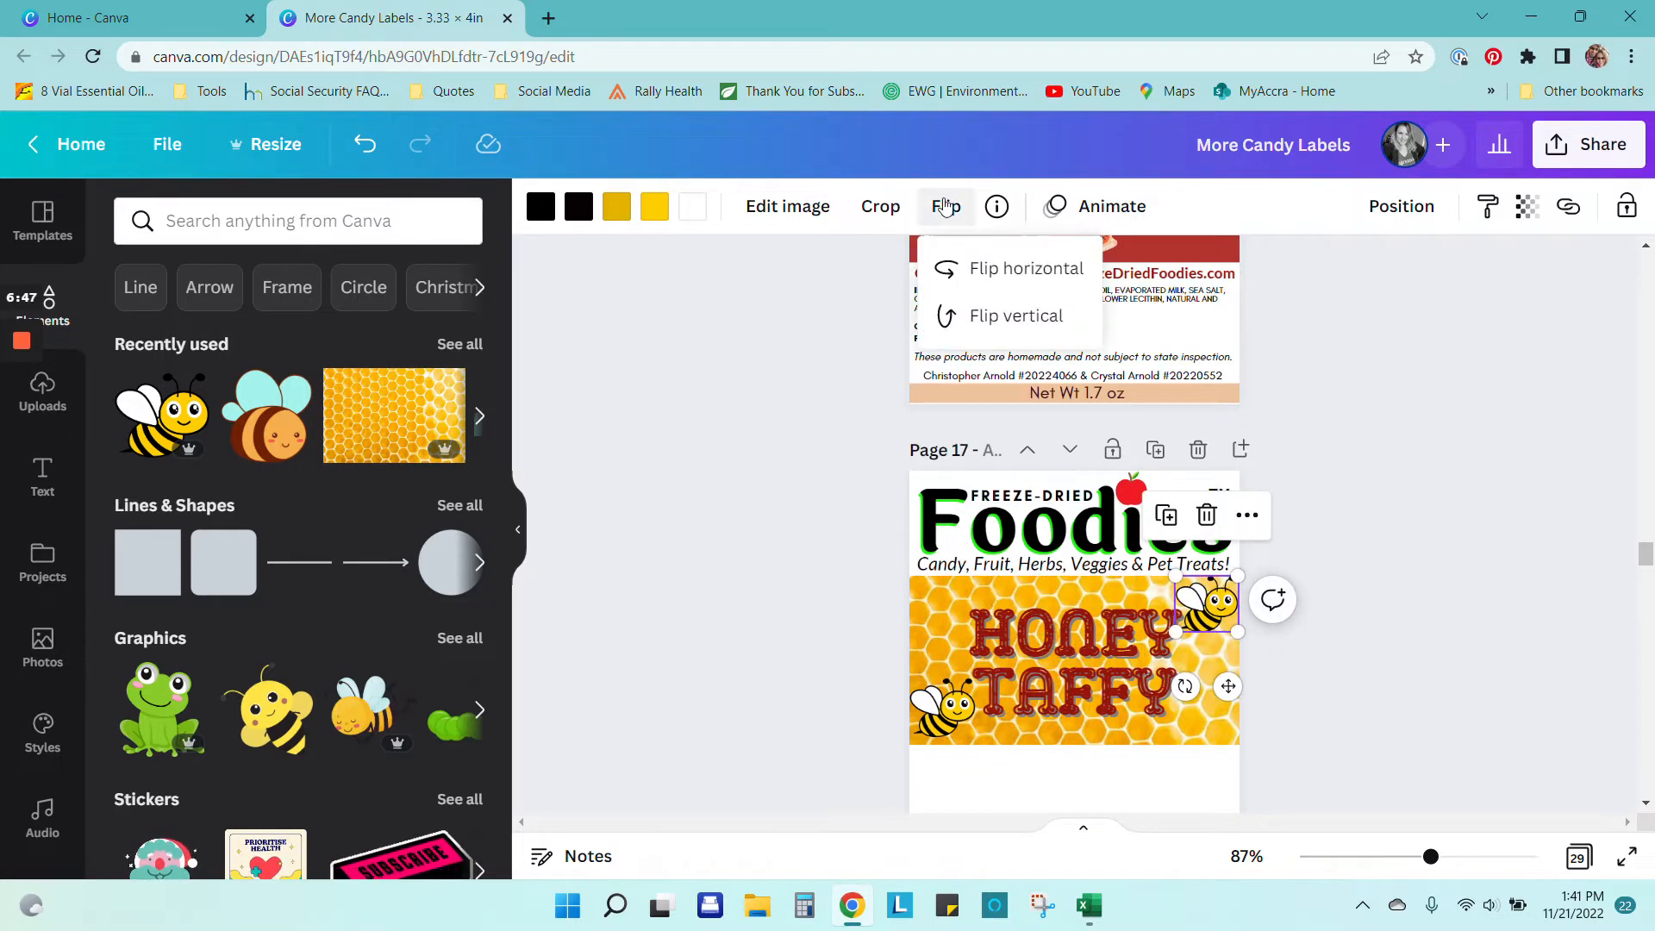
pyautogui.click(988, 271)
pyautogui.press('Escape')
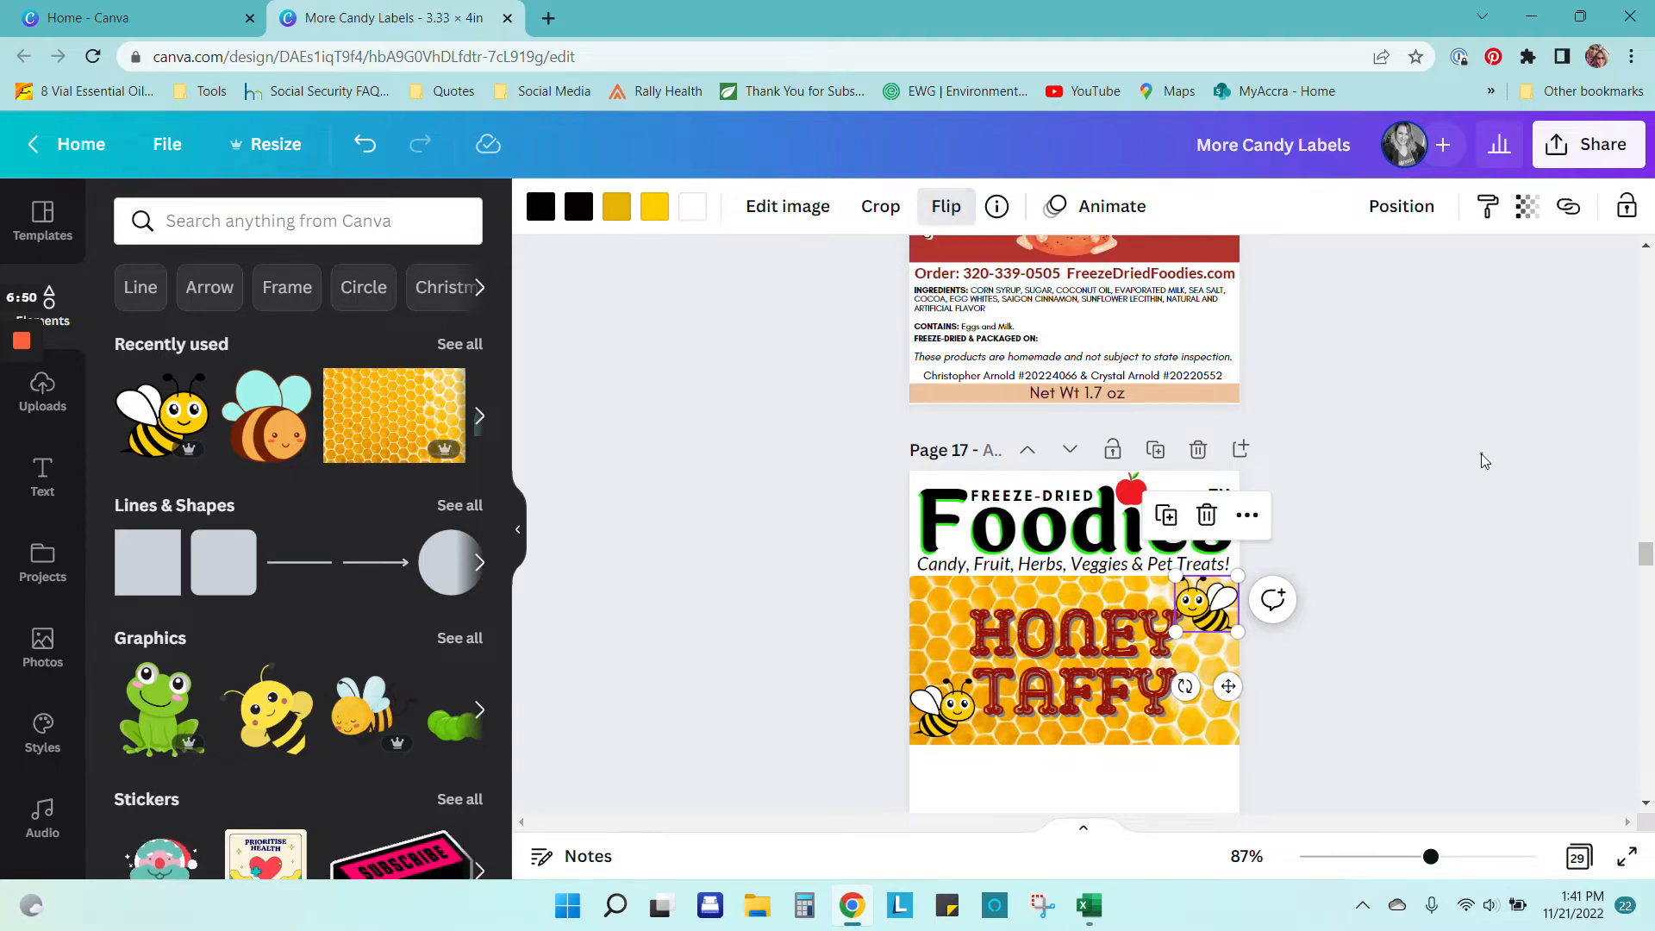
# Step: Shrink the HONEY TAFFY title to 43.5 and resize the top-right bee beside HONEY
pyautogui.click(1112, 686)
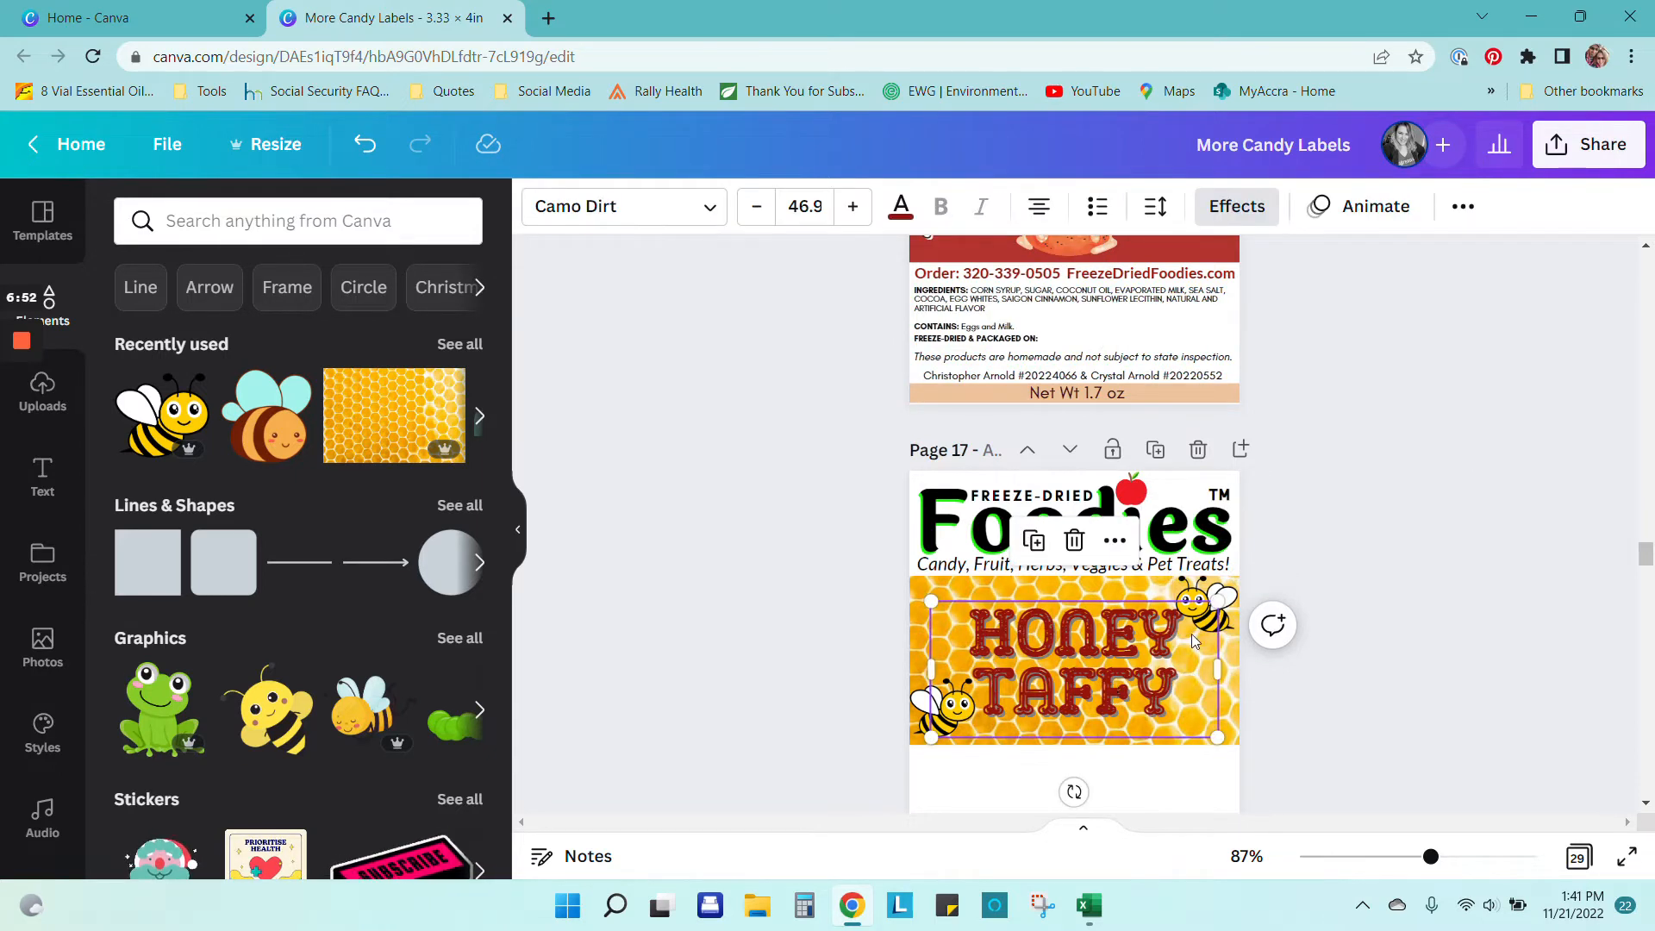
pyautogui.click(1283, 571)
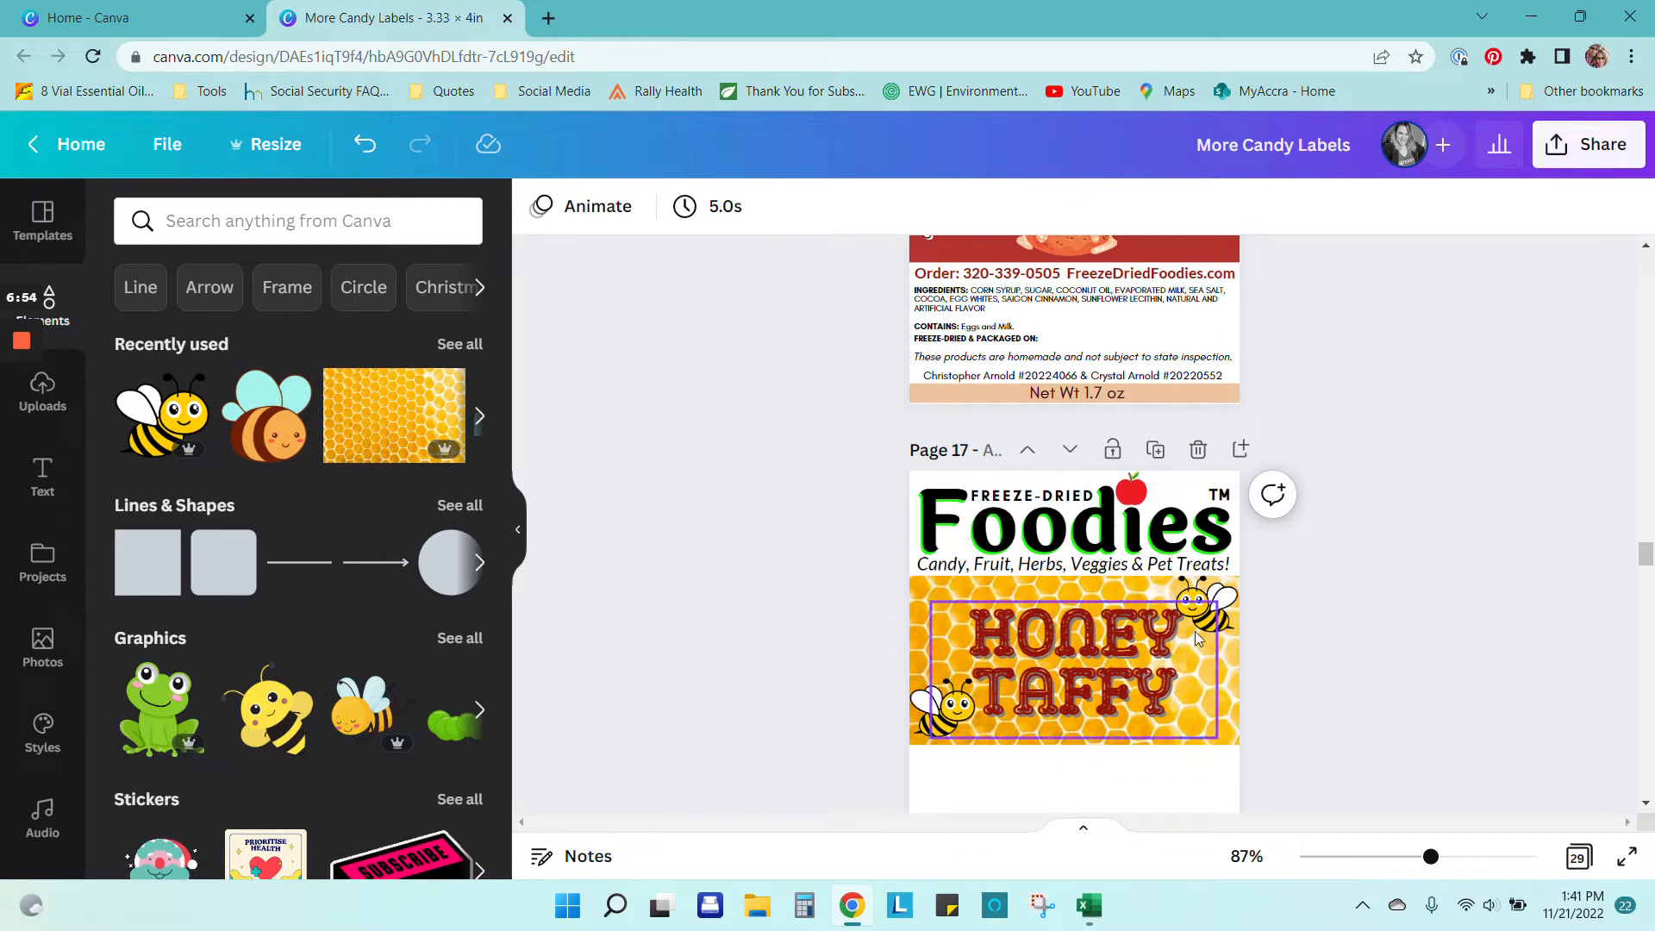
pyautogui.click(1194, 610)
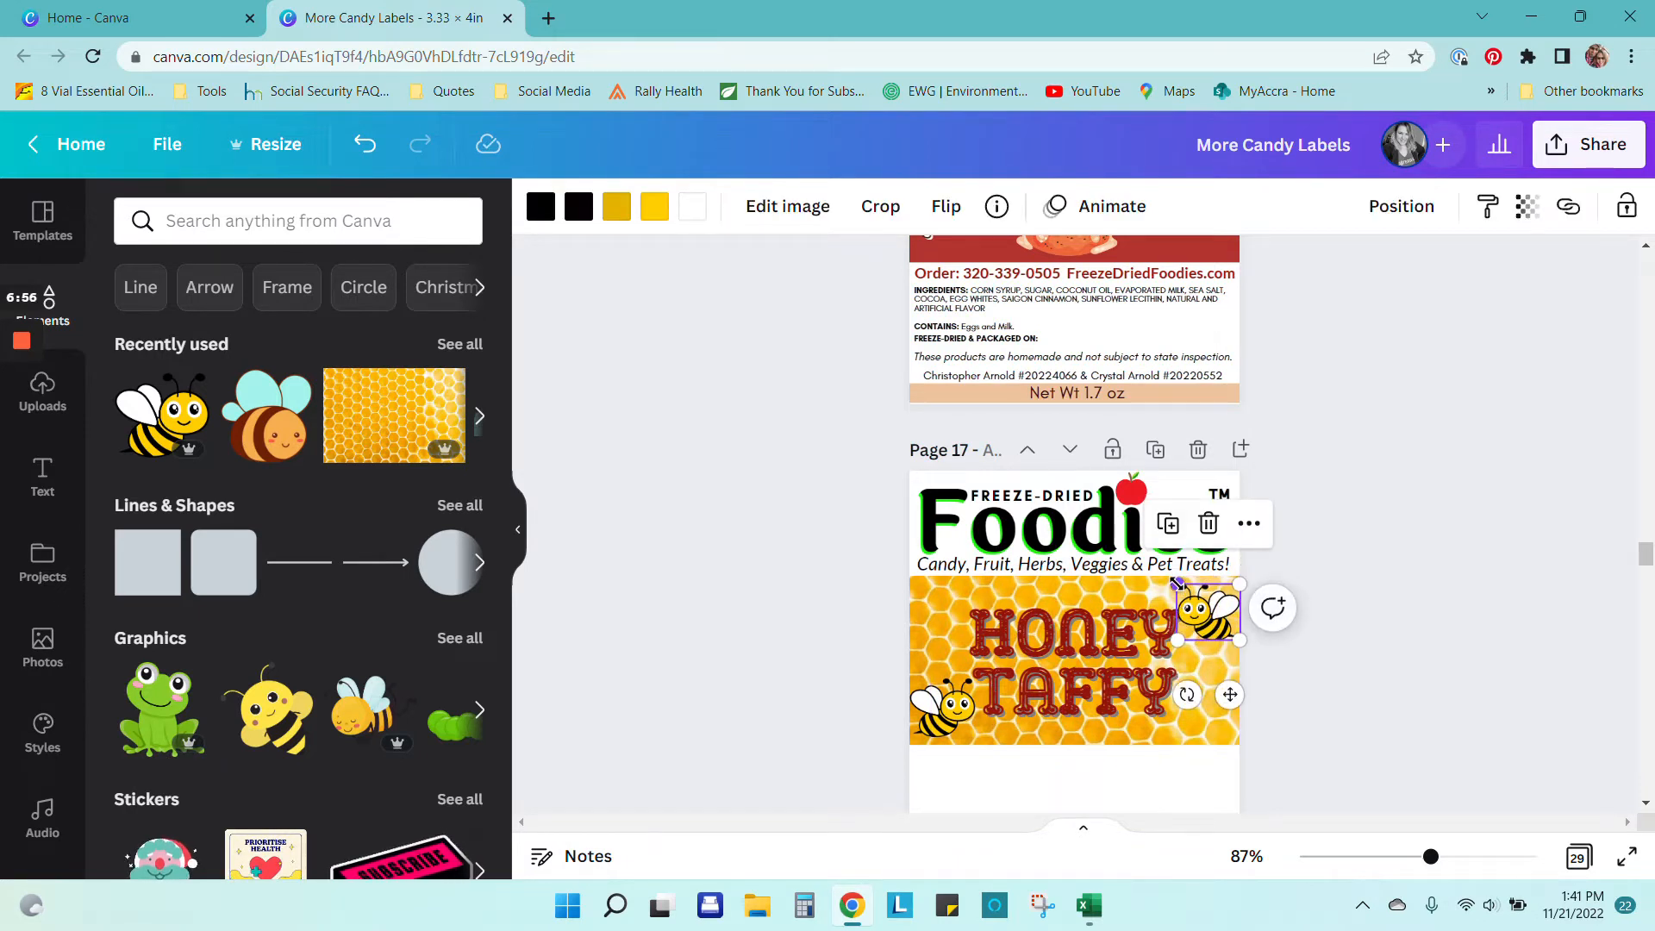
pyautogui.moveTo(1177, 585); pyautogui.dragTo(1186, 592)
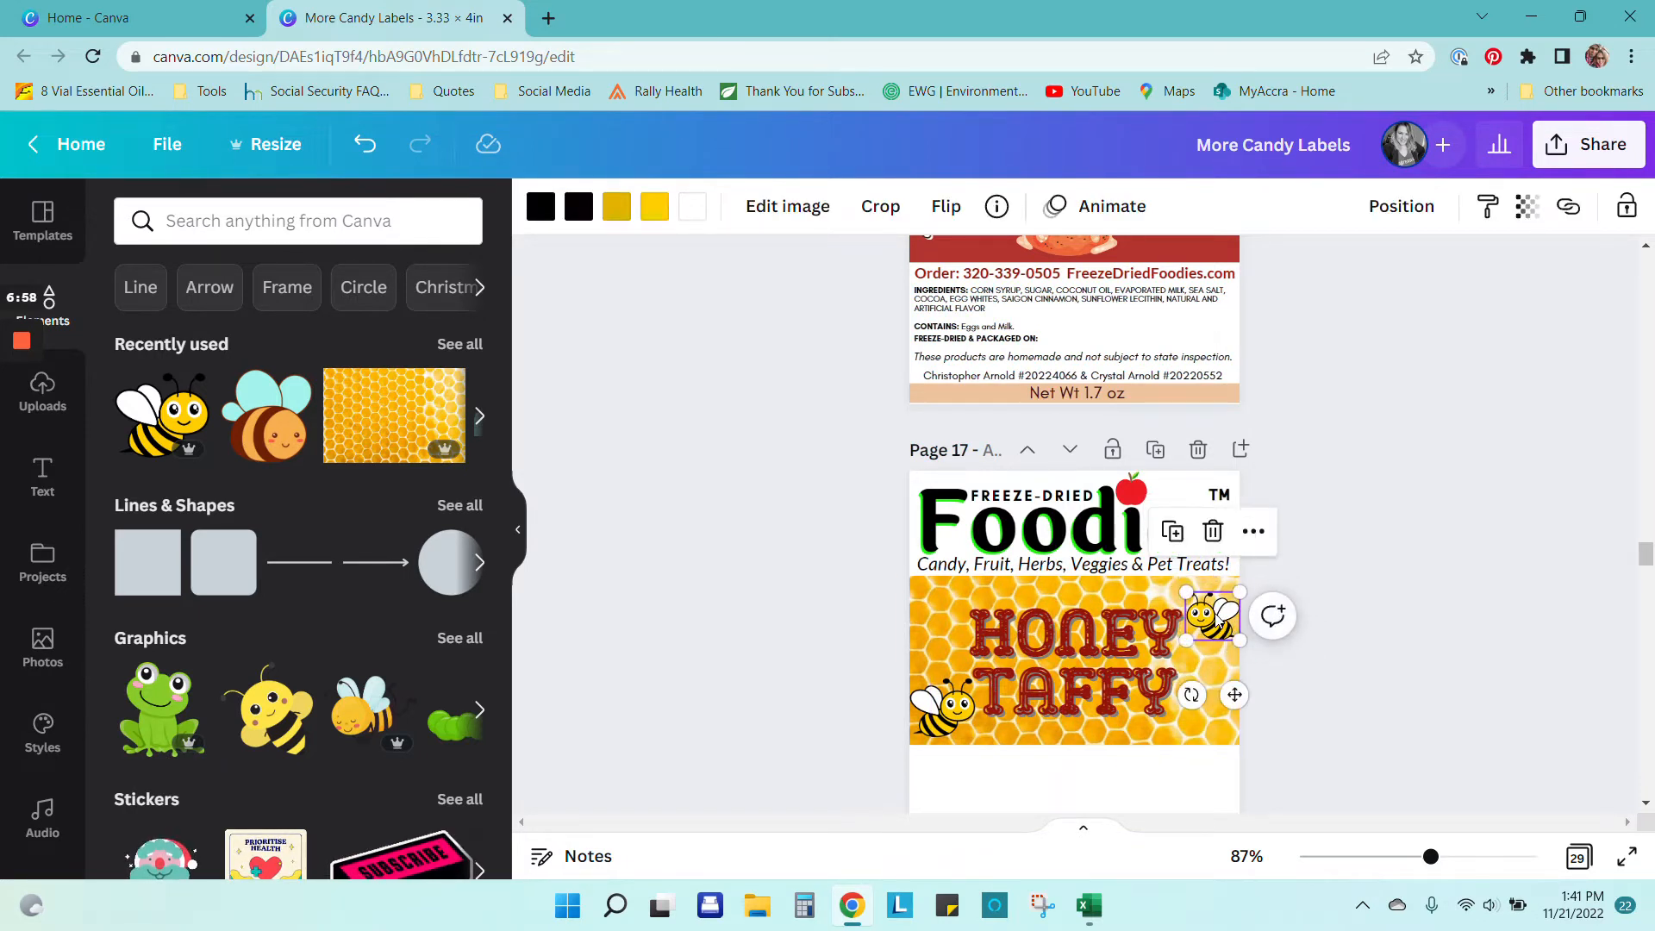
pyautogui.click(1114, 697)
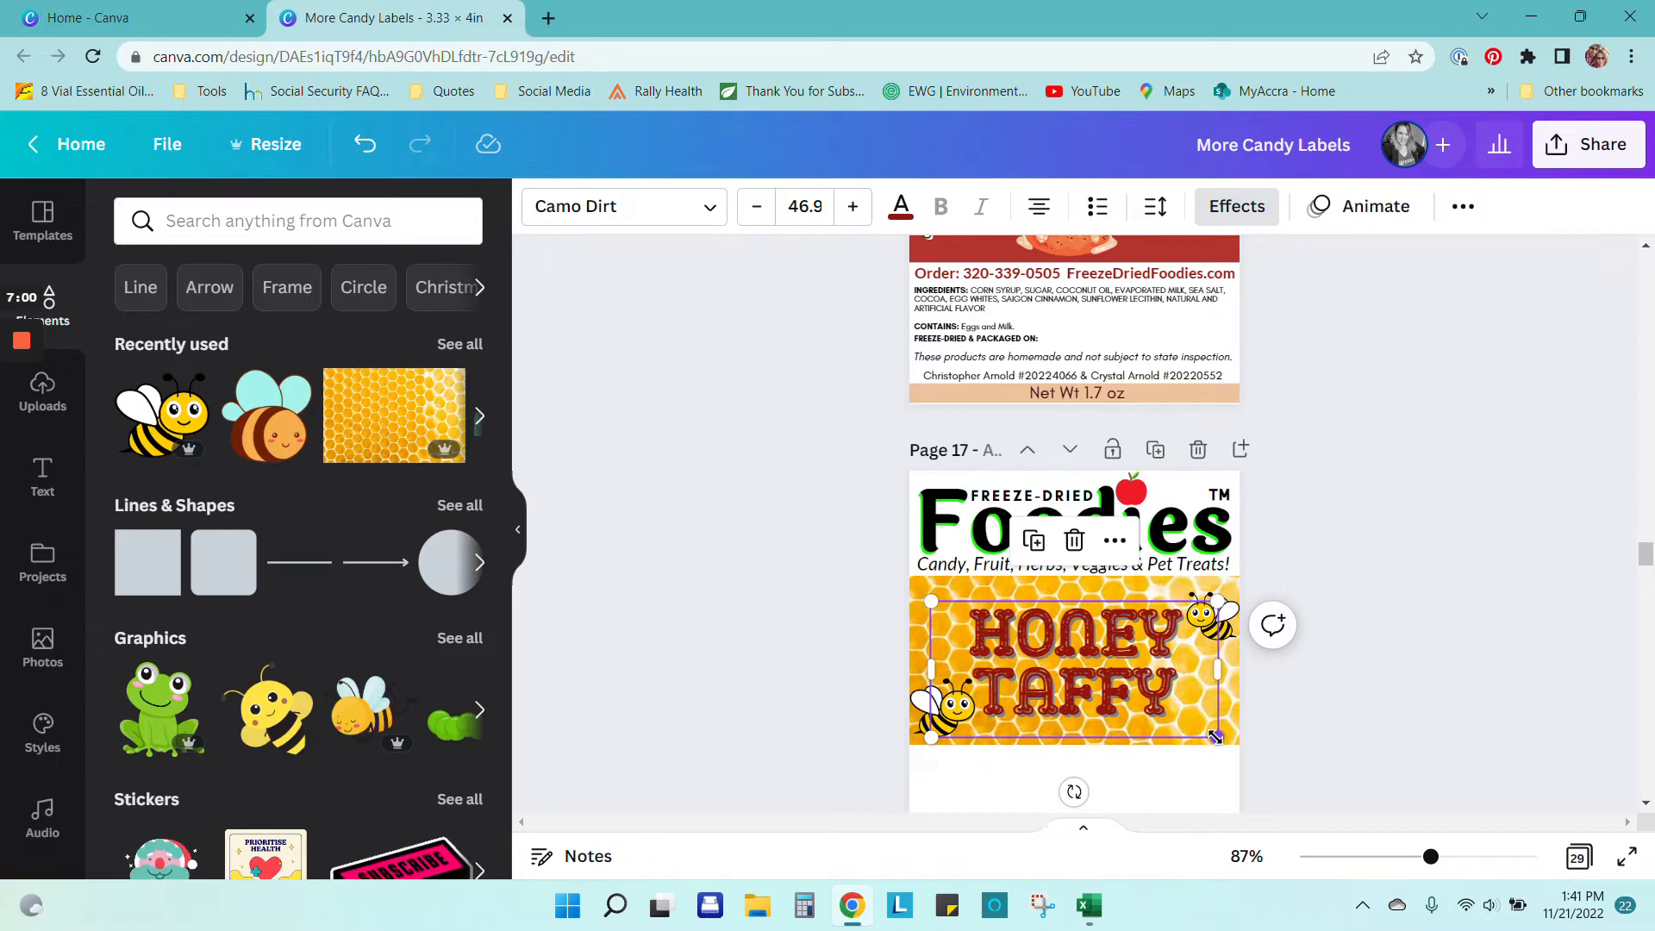
pyautogui.moveTo(1216, 738); pyautogui.dragTo(1195, 729)
pyautogui.moveTo(1112, 657); pyautogui.dragTo(1115, 653)
pyautogui.click(1223, 622)
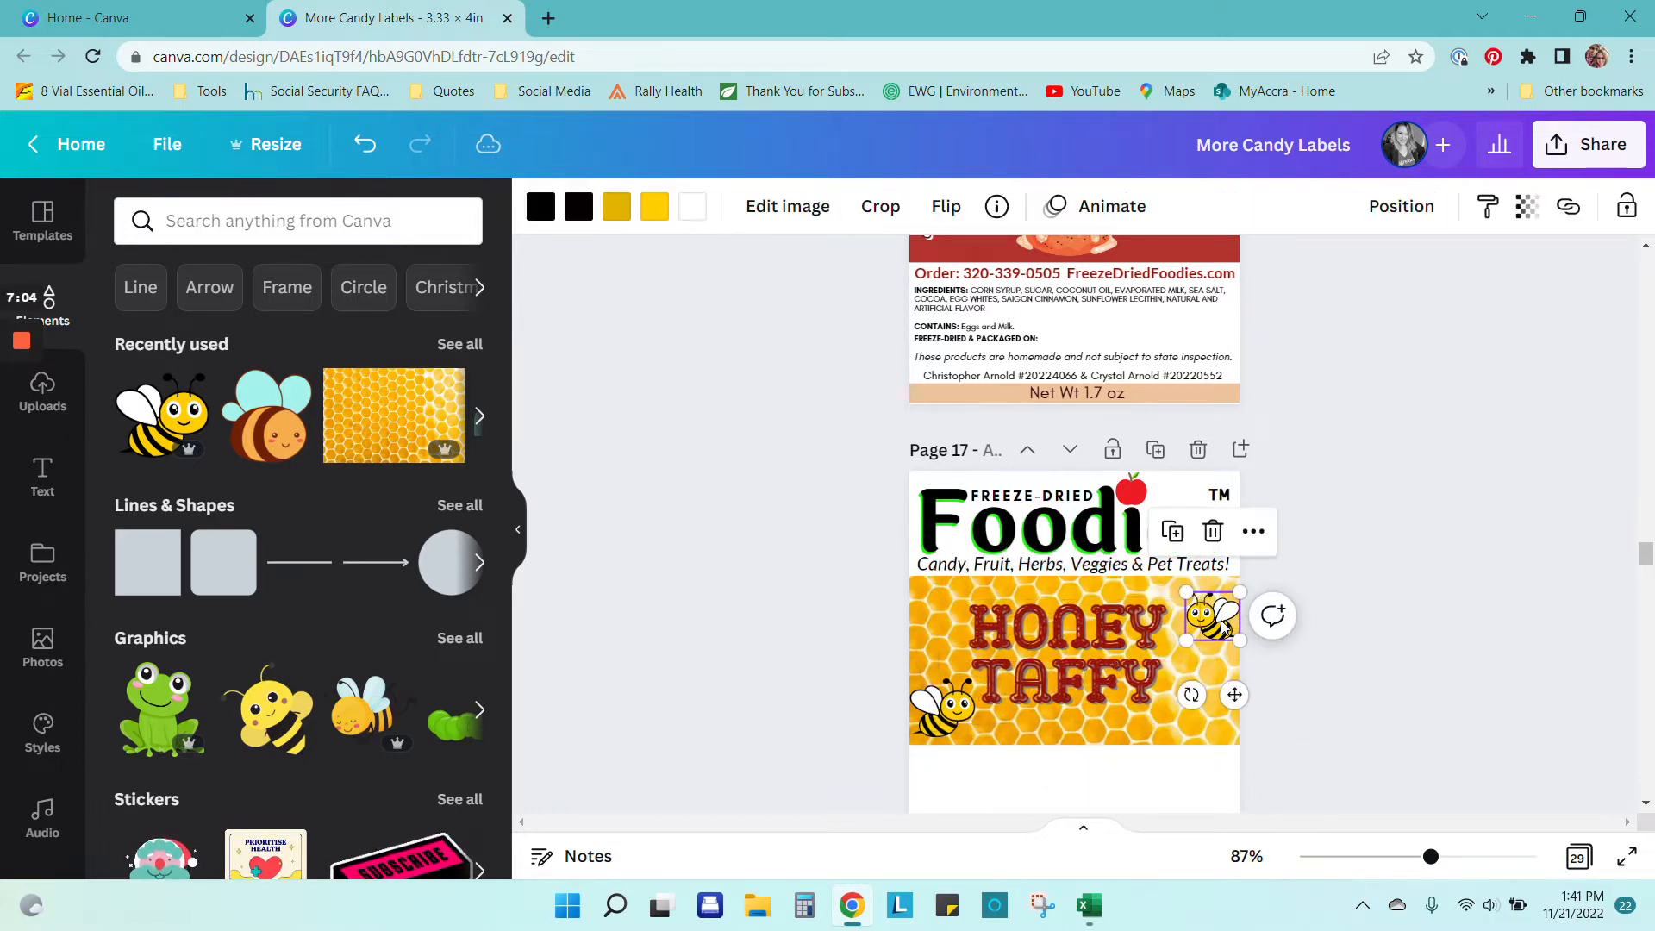
pyautogui.moveTo(1185, 592); pyautogui.dragTo(1200, 631)
# Step: Compare with page 18's order line, then select page 17 and bring up the Text options
pyautogui.scroll(-5, 1247, 711)
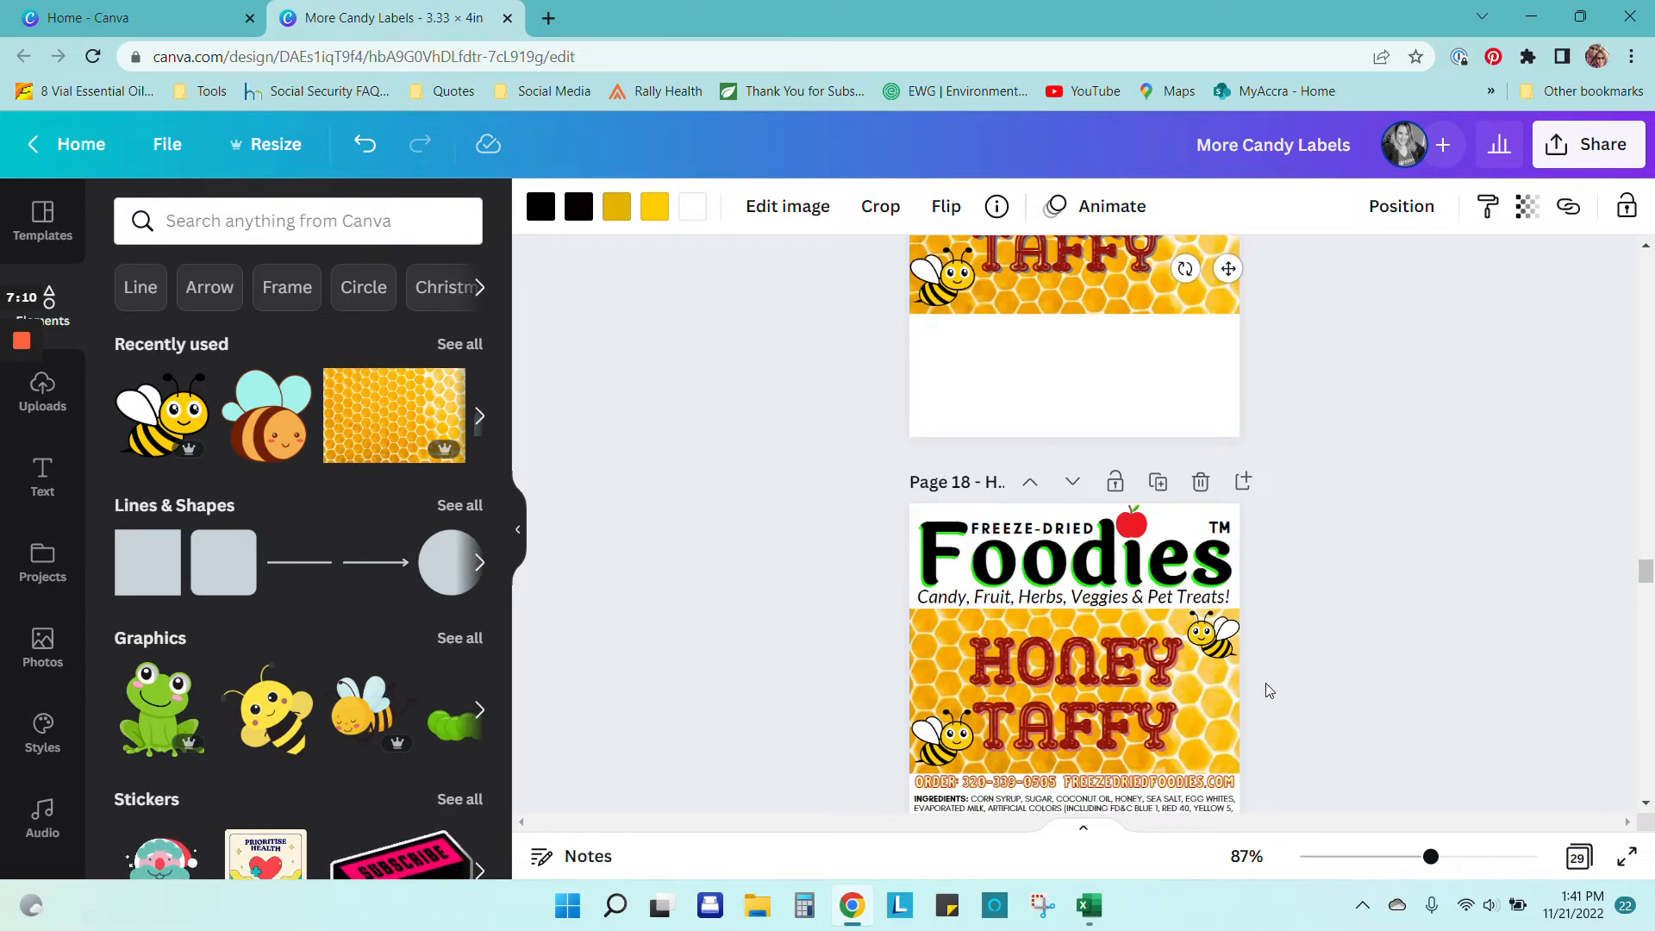
pyautogui.scroll(-1, 1266, 683)
pyautogui.scroll(4, 1275, 675)
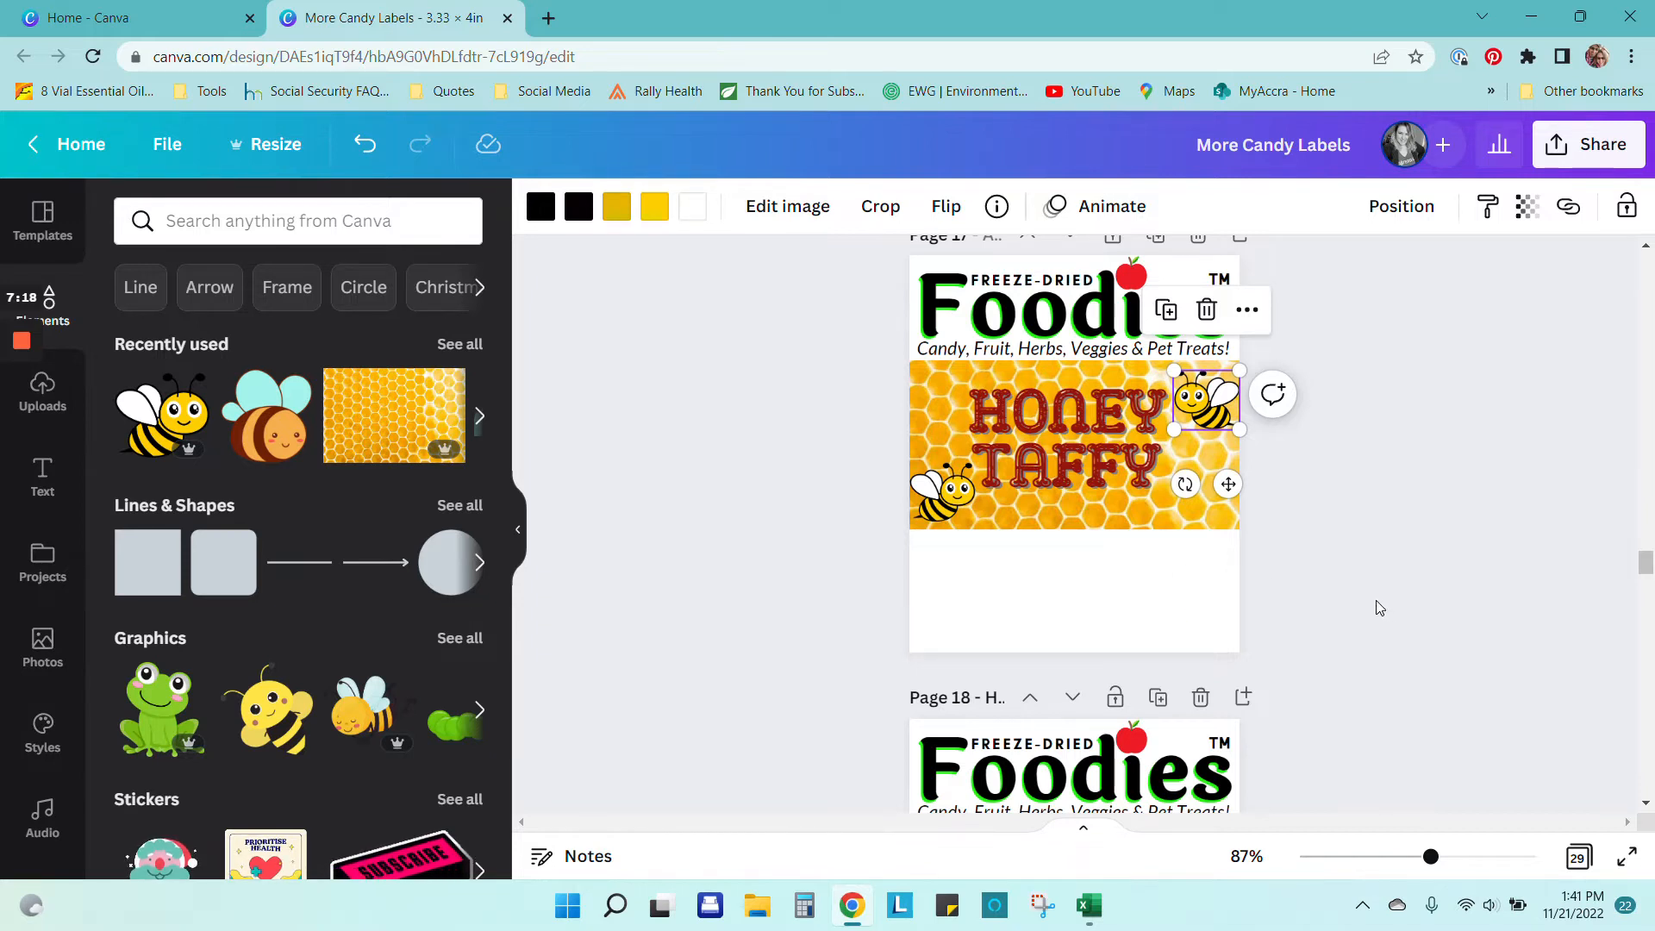
pyautogui.click(987, 560)
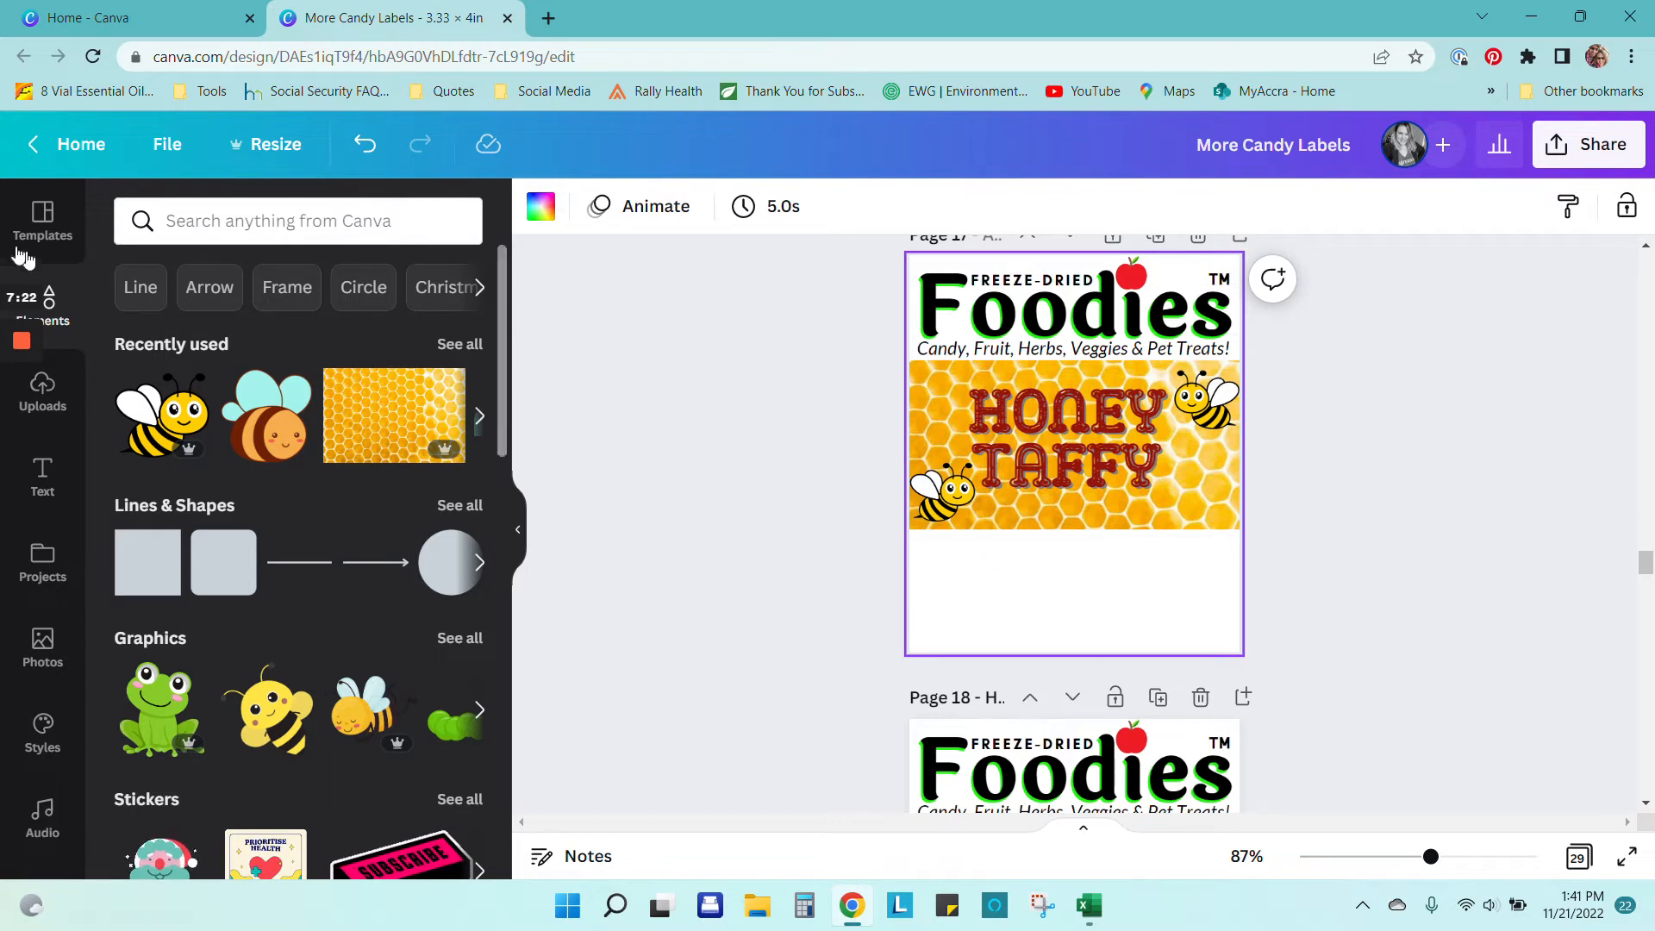
pyautogui.scroll(-3, 1133, 691)
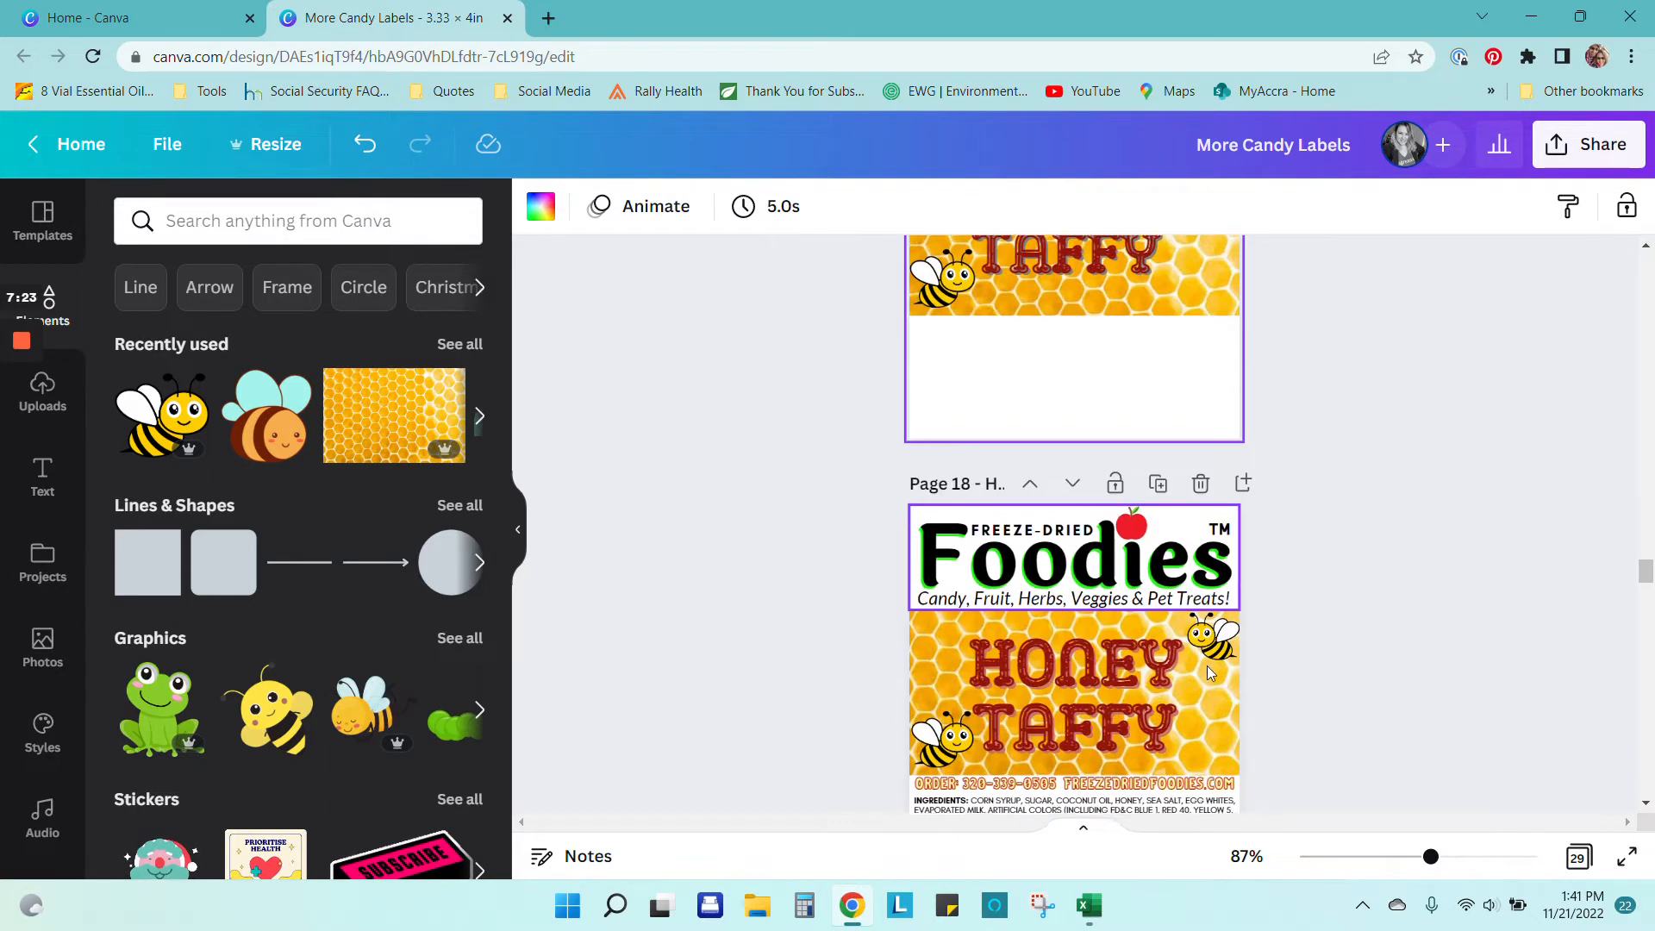
pyautogui.click(1154, 783)
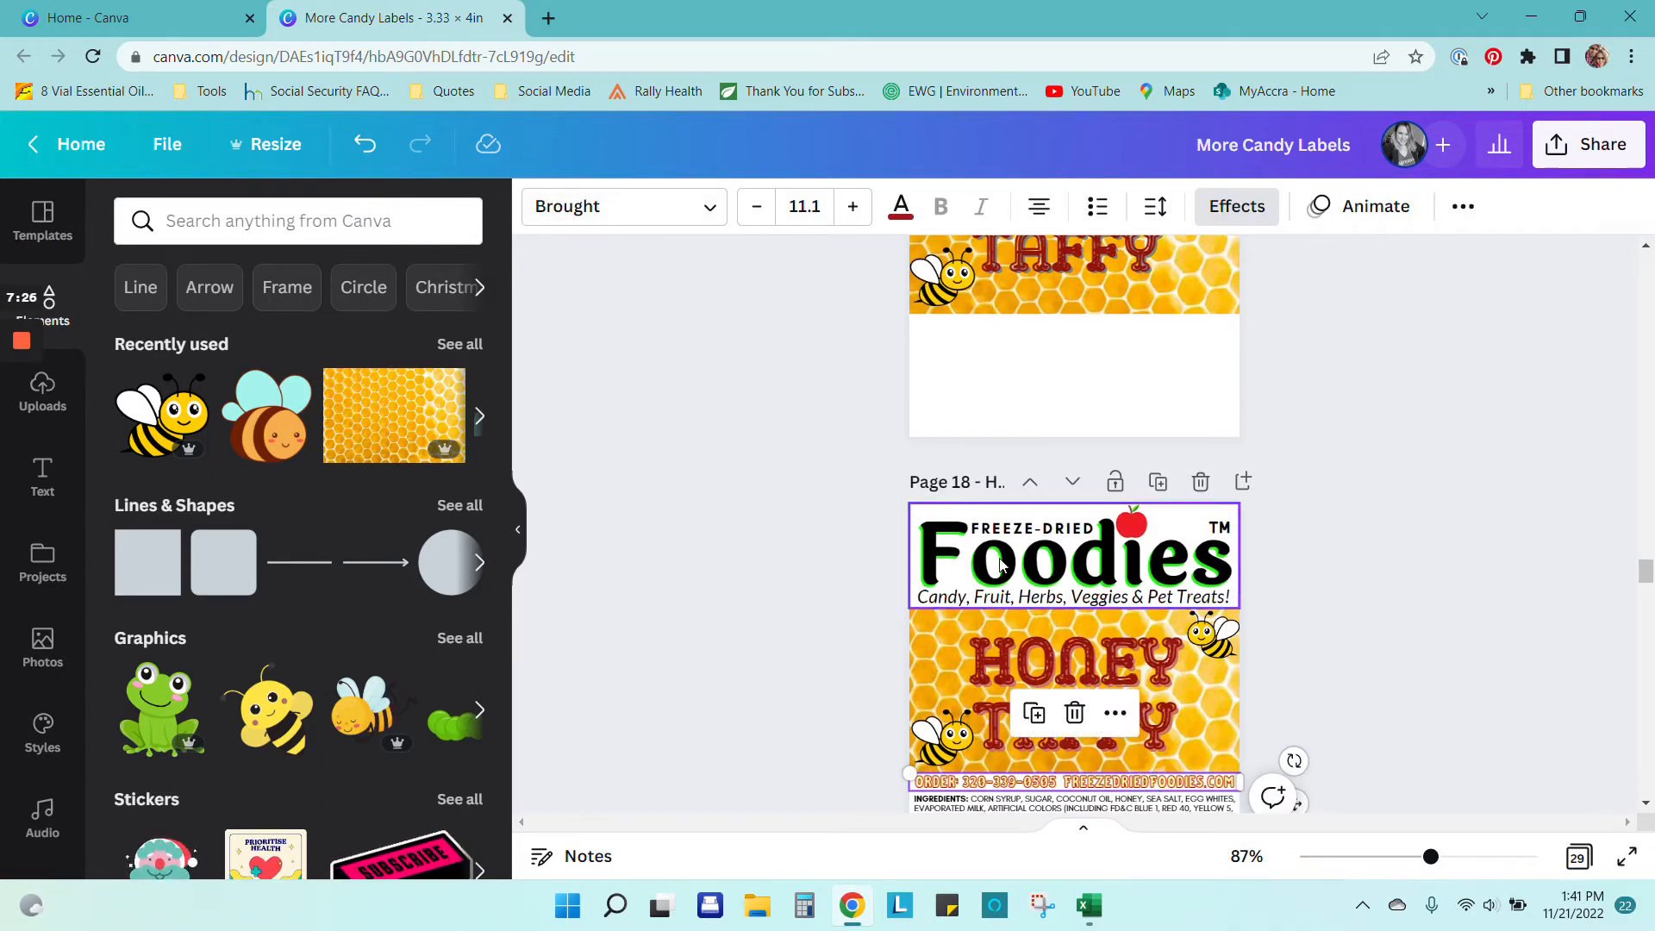
pyautogui.scroll(3, 1137, 552)
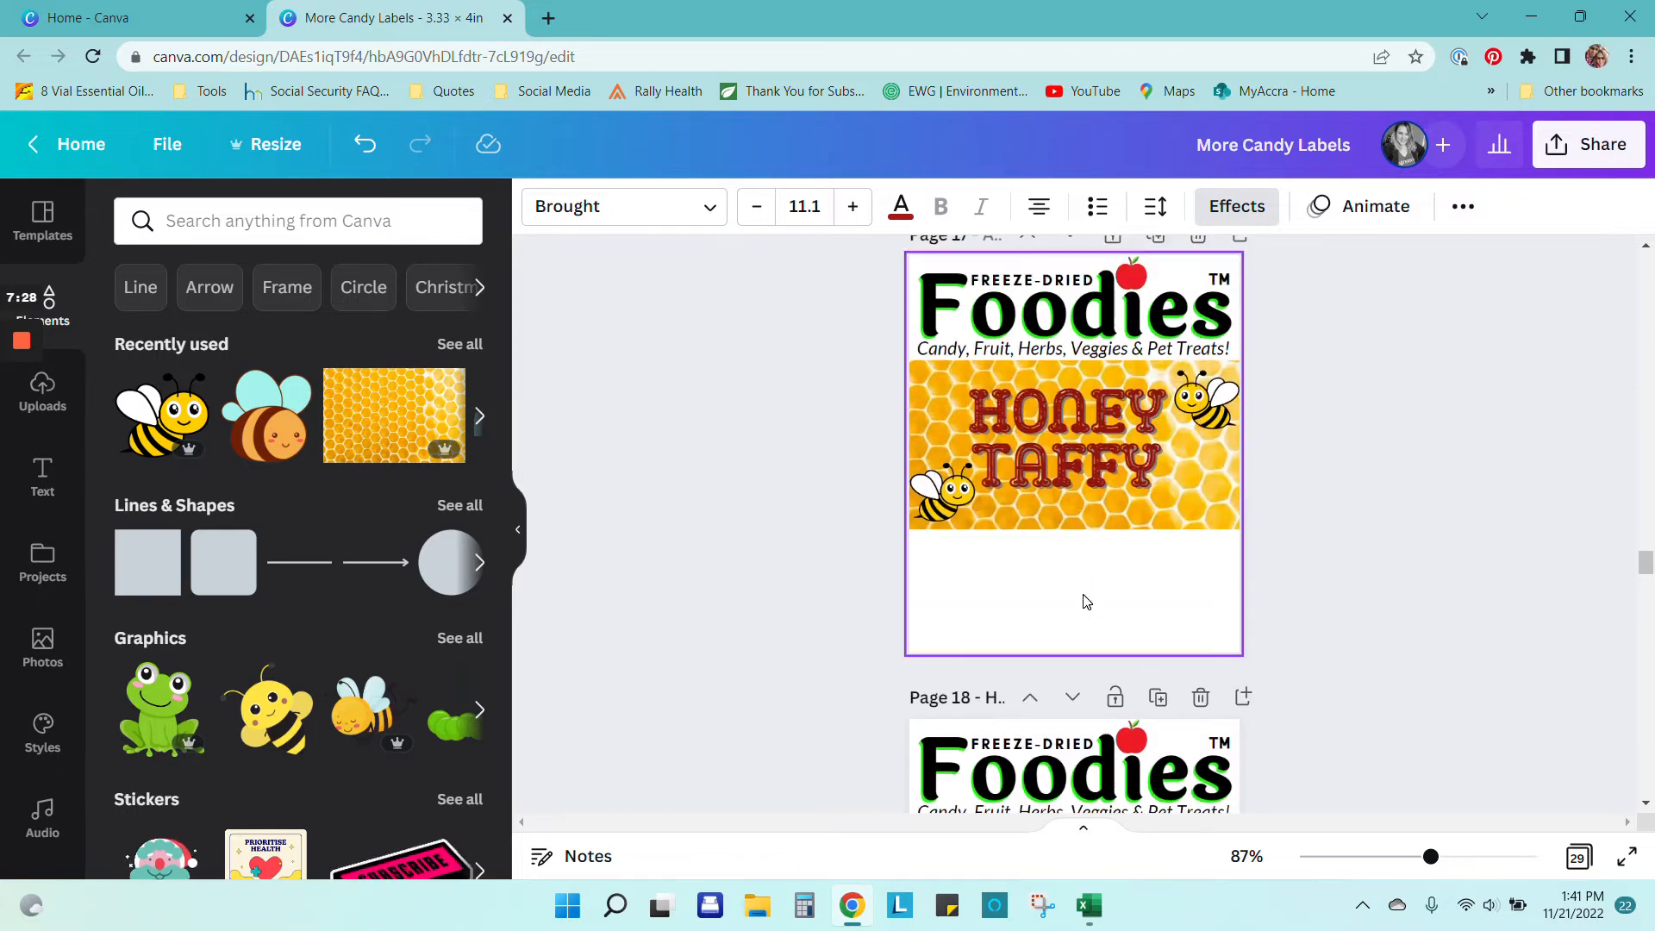
pyautogui.click(1083, 598)
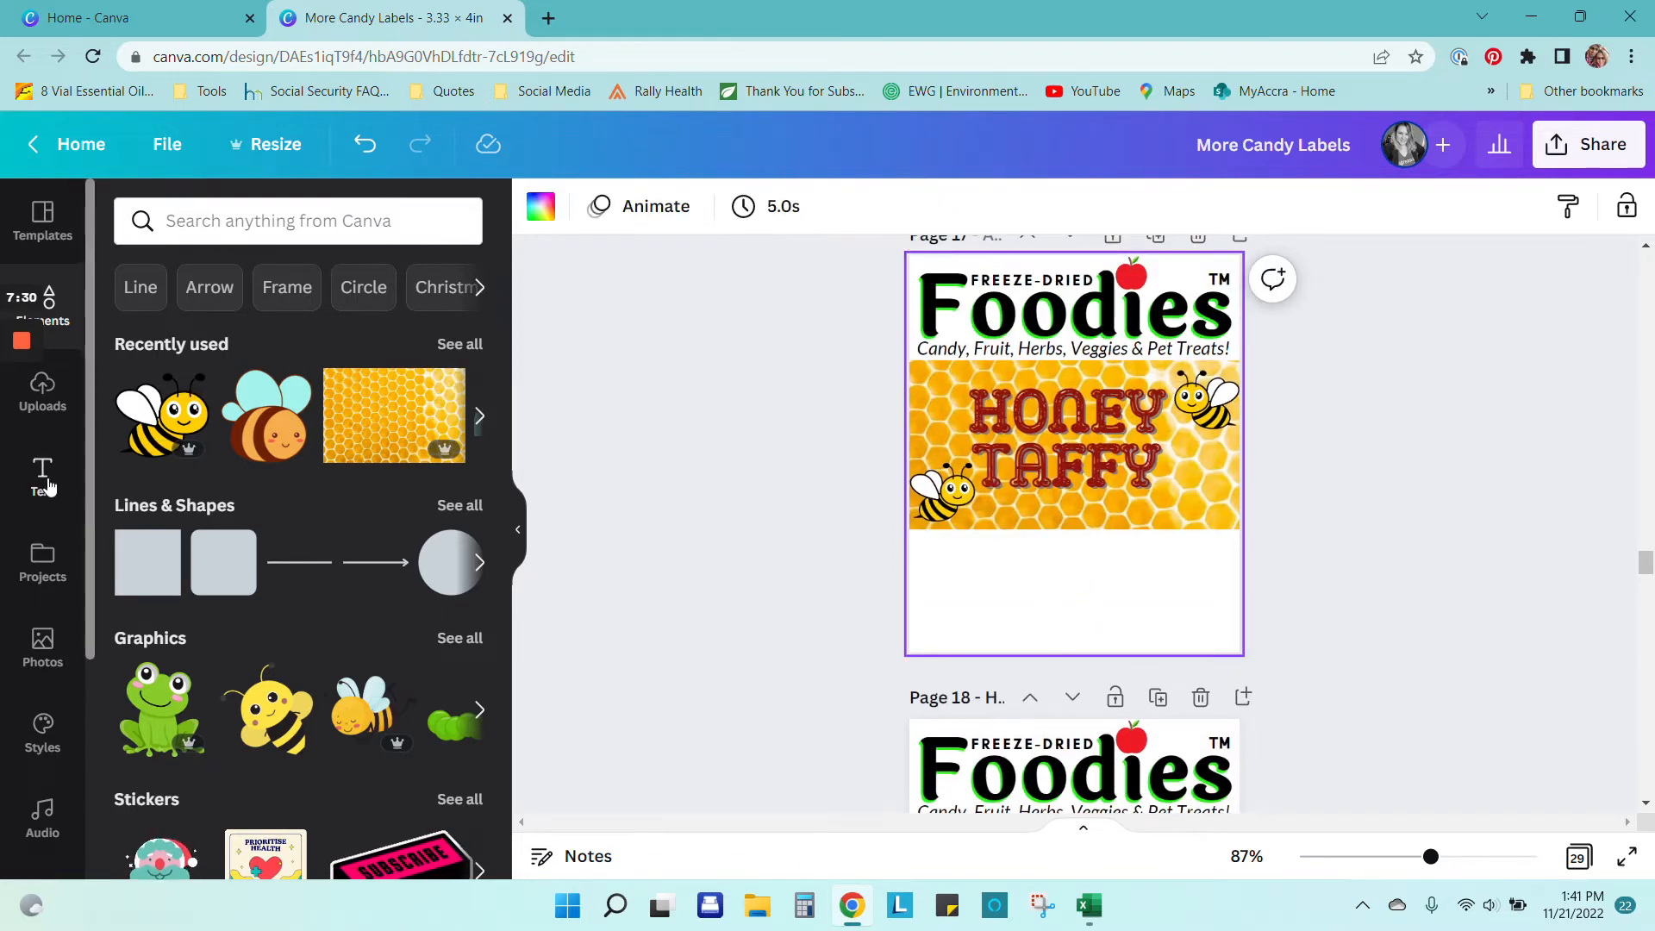
pyautogui.click(43, 476)
# Step: Add a subheading below the honeycomb and replace its text with 'Order:' and the phone number
pyautogui.click(220, 476)
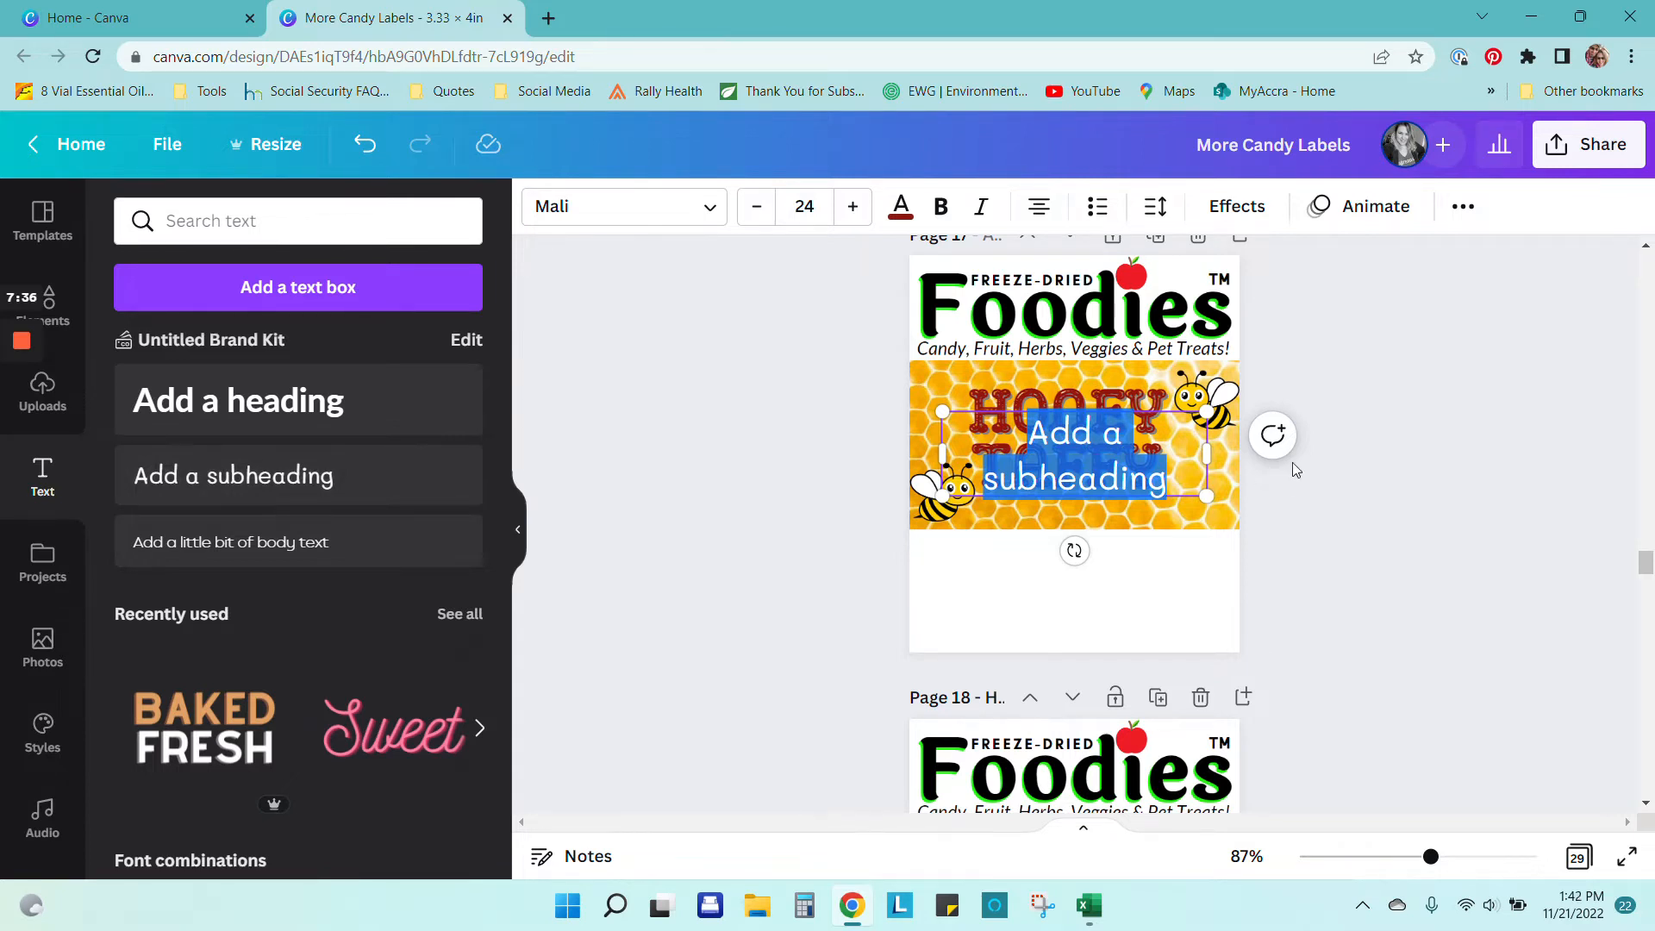
pyautogui.scroll(-4, 1336, 517)
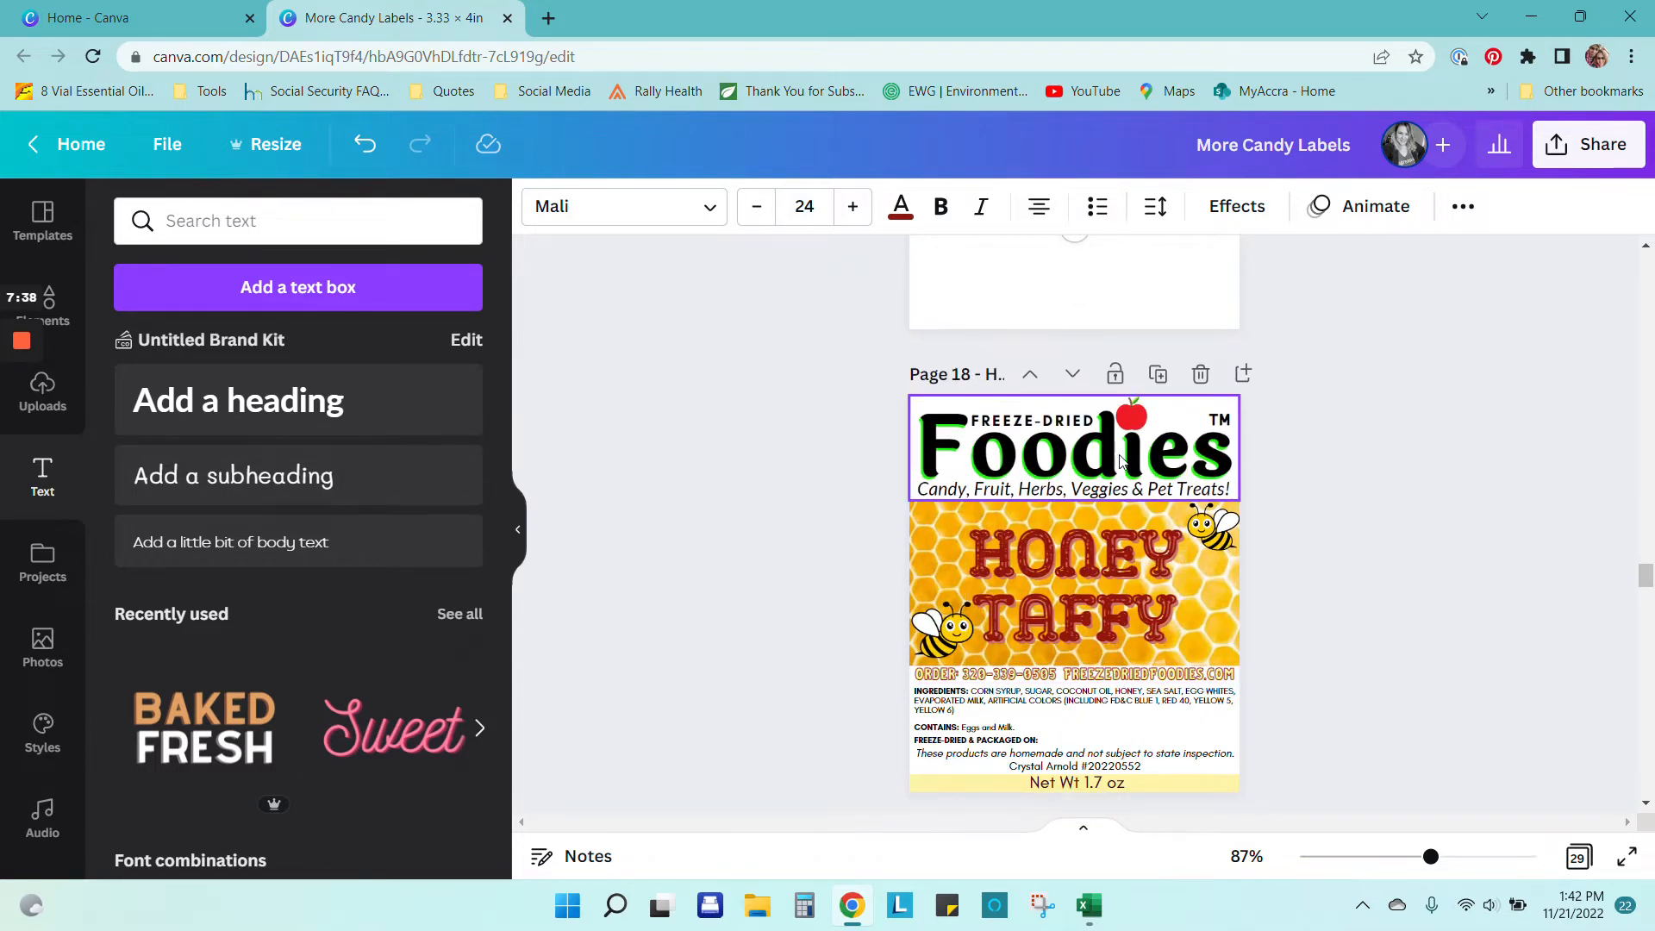
pyautogui.scroll(3, 1119, 462)
pyautogui.click(1403, 418)
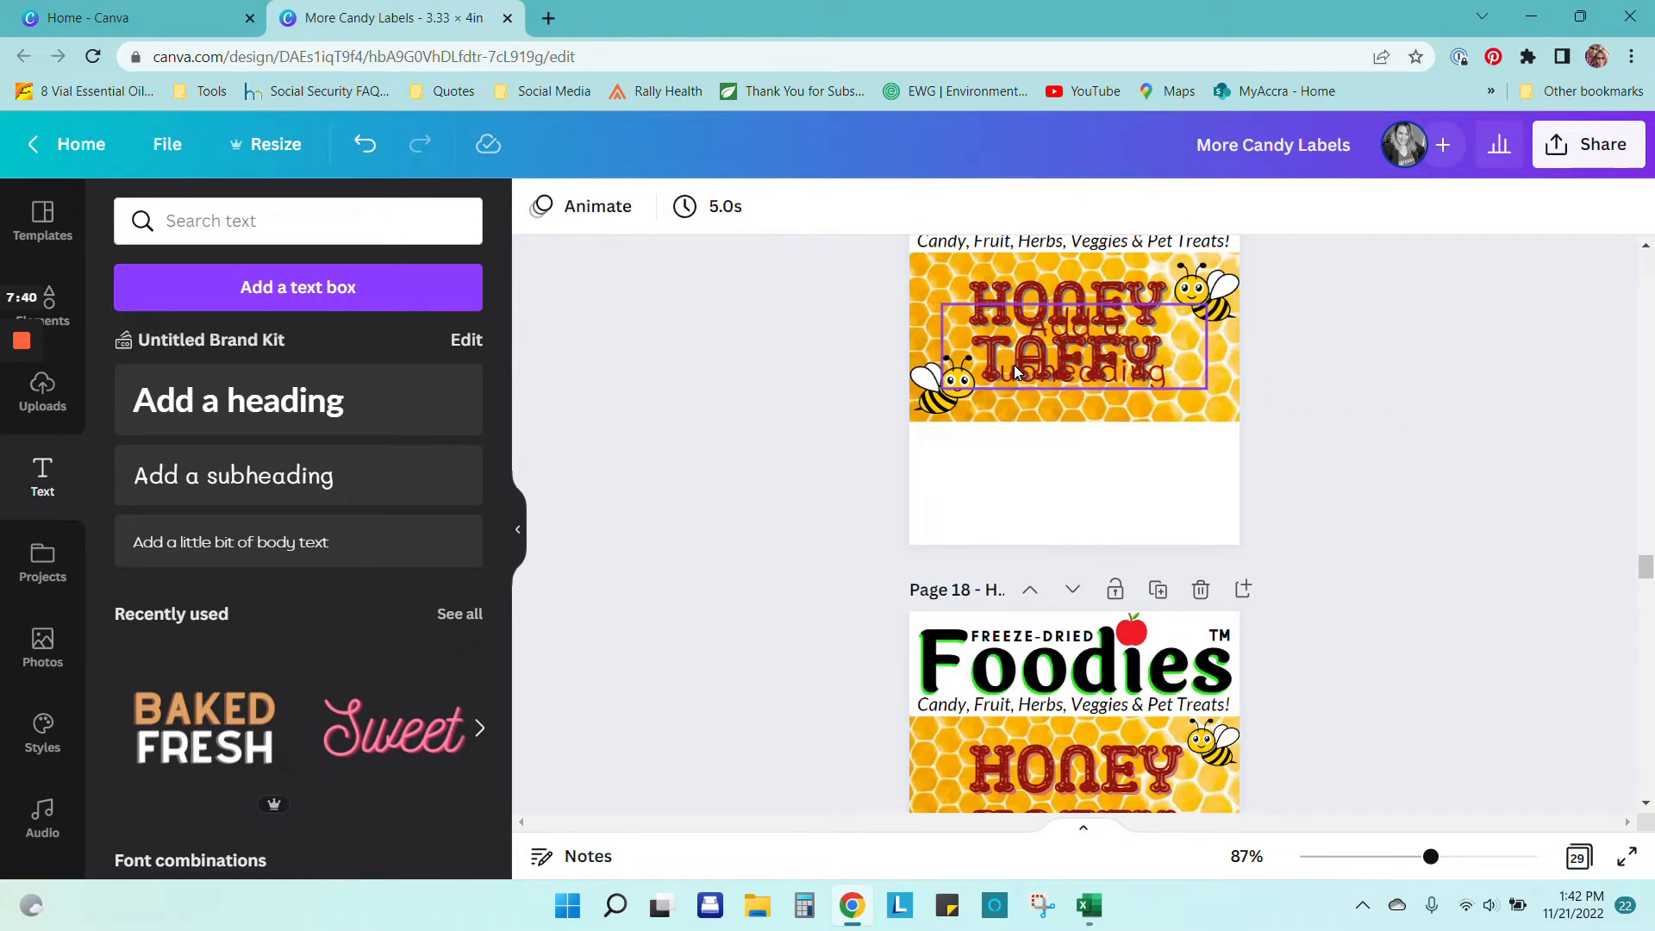
pyautogui.moveTo(1045, 360); pyautogui.dragTo(1036, 476)
pyautogui.doubleClick(1172, 509)
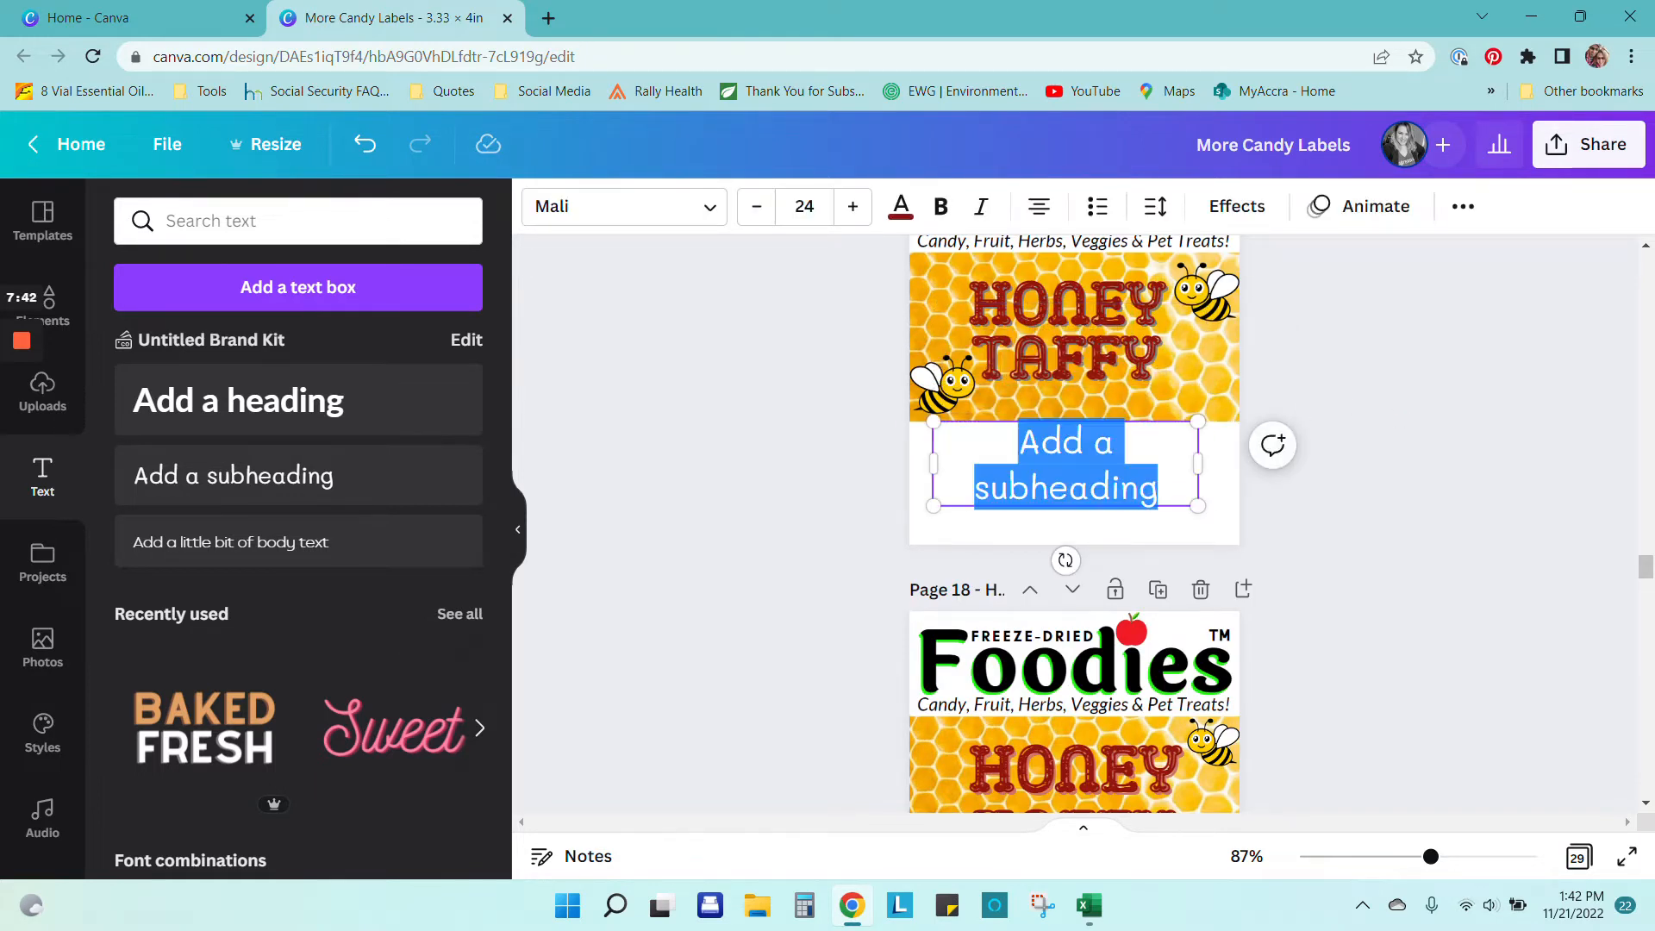
pyautogui.click(1159, 490)
pyautogui.press('BackSpace')
pyautogui.press('BackSpace')
pyautogui.press('BackSpace')
pyautogui.press('BackSpace')
pyautogui.press('BackSpace')
pyautogui.press('BackSpace')
pyautogui.press('BackSpace')
pyautogui.press('BackSpace')
pyautogui.press('BackSpace')
pyautogui.press('BackSpace')
pyautogui.press('BackSpace')
pyautogui.press('BackSpace')
pyautogui.press('BackSpace')
pyautogui.press('BackSpace')
pyautogui.press('BackSpace')
pyautogui.press('BackSpace')
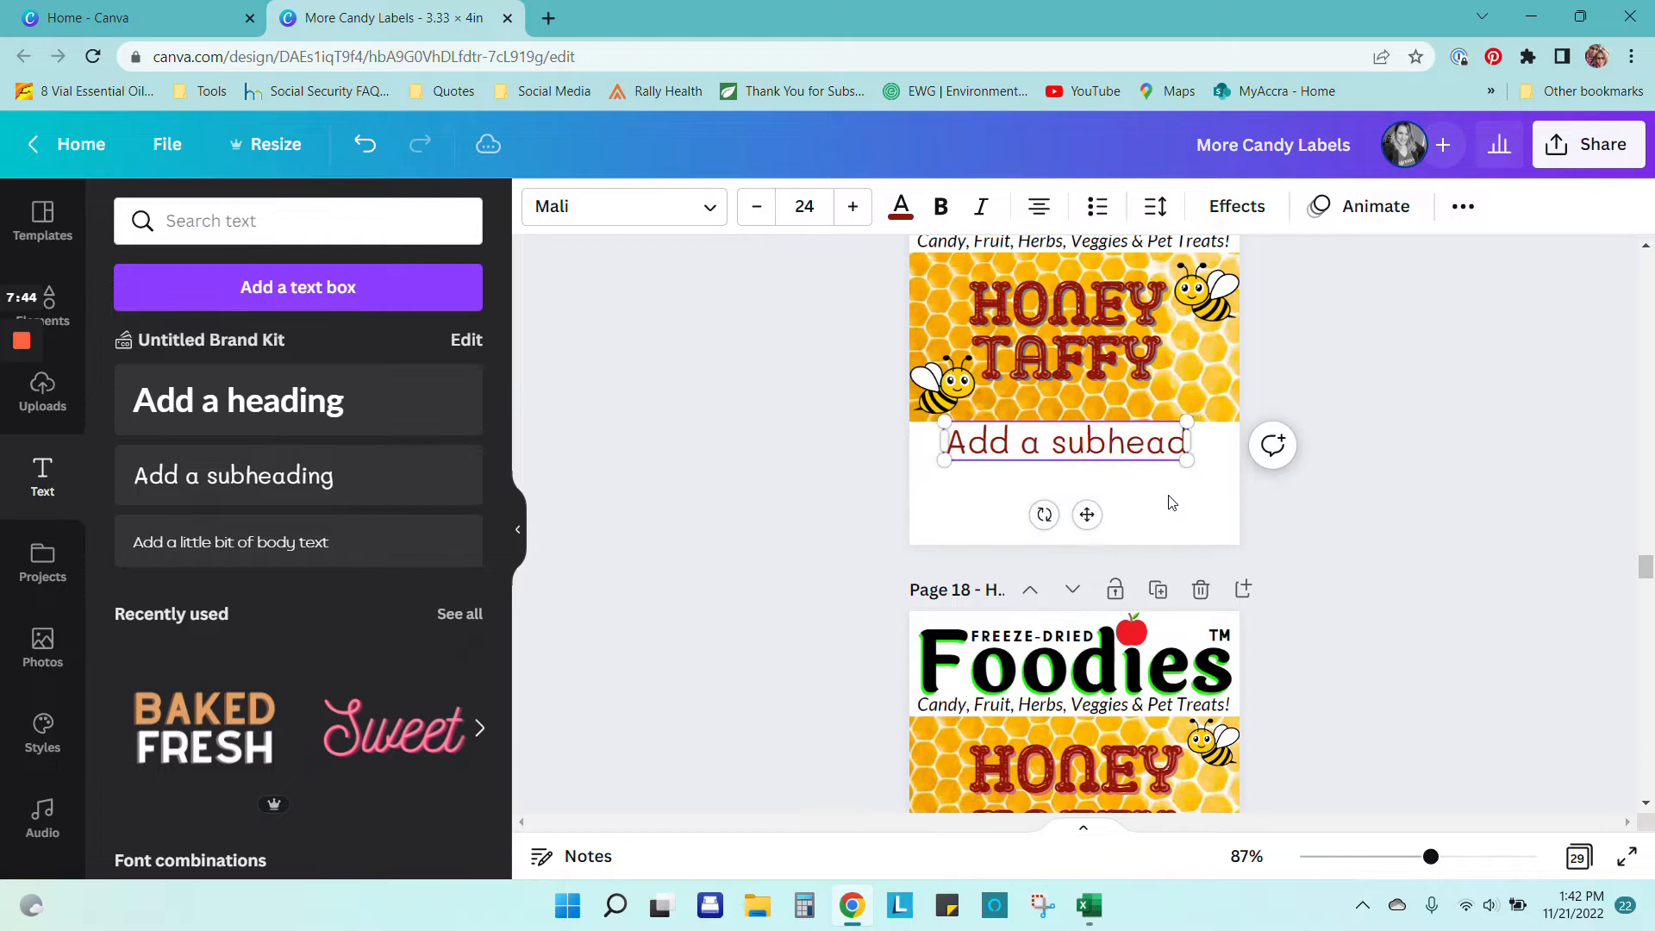
pyautogui.write('Order')
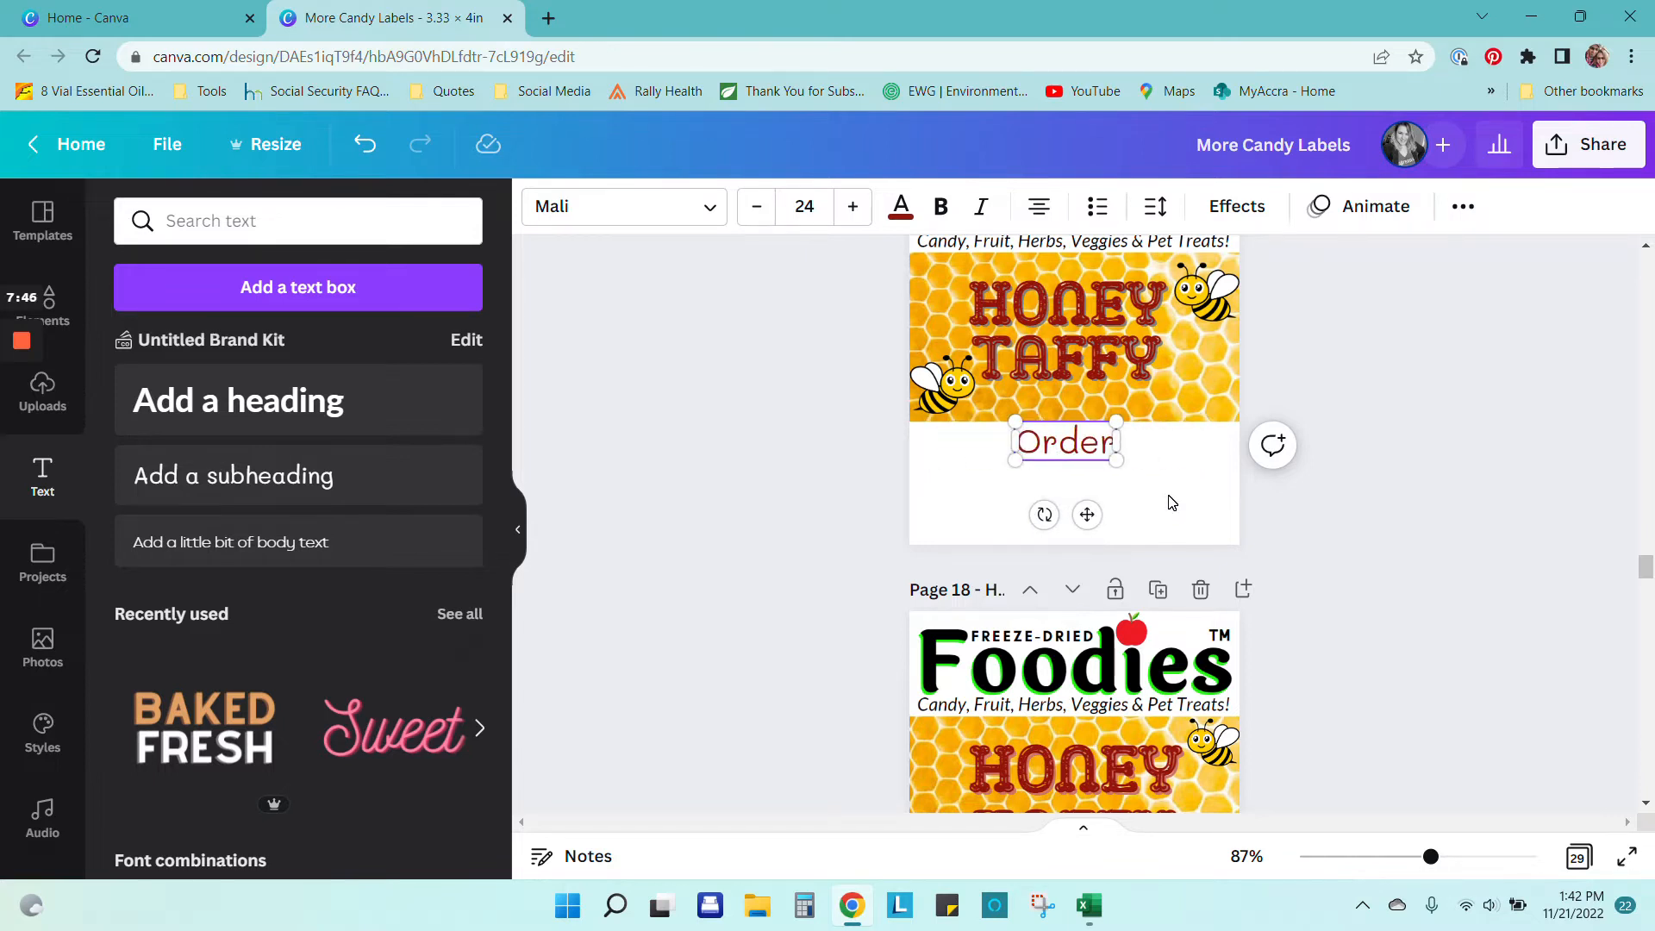
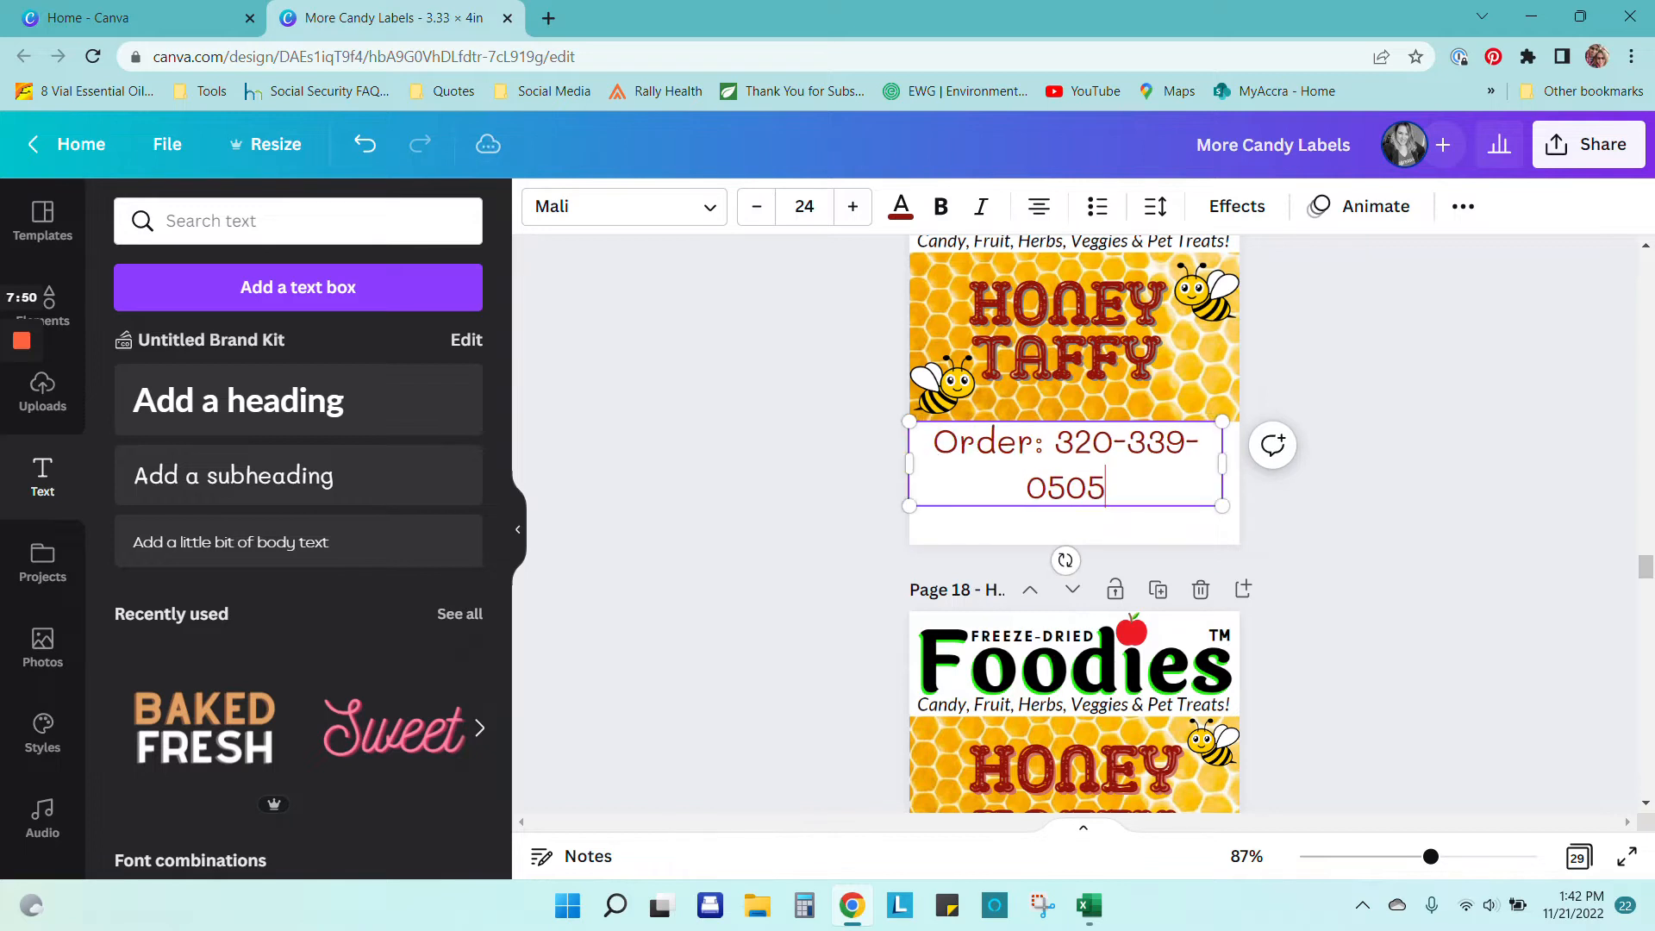
pyautogui.moveTo(1224, 503); pyautogui.dragTo(1221, 436)
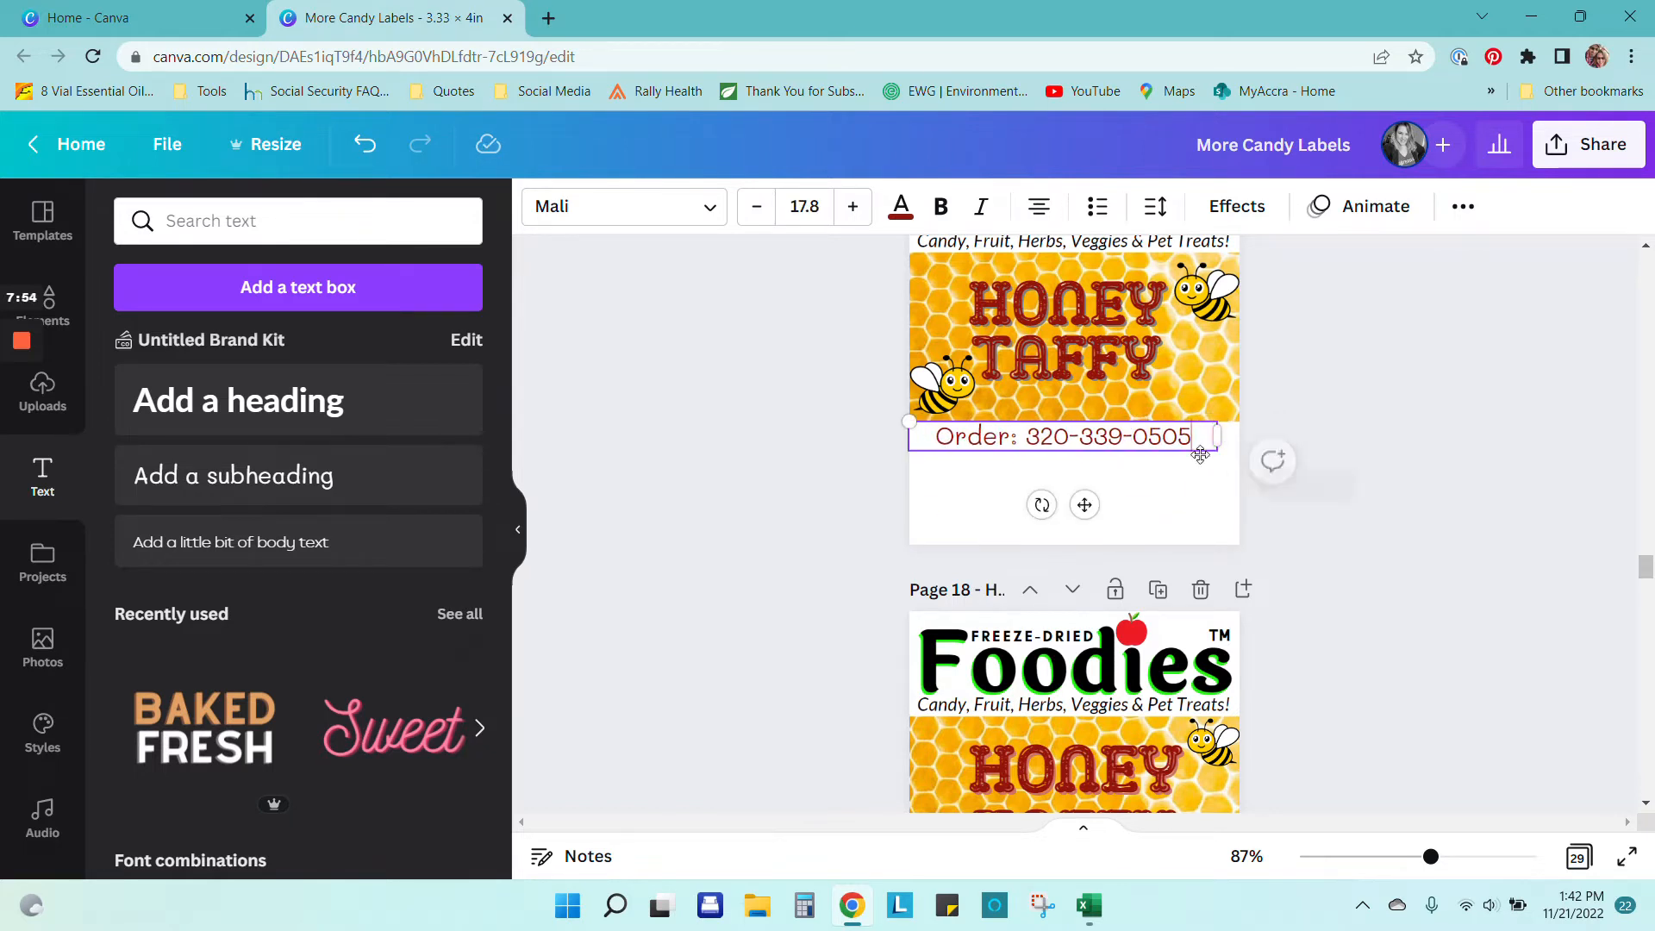
pyautogui.write('www.')
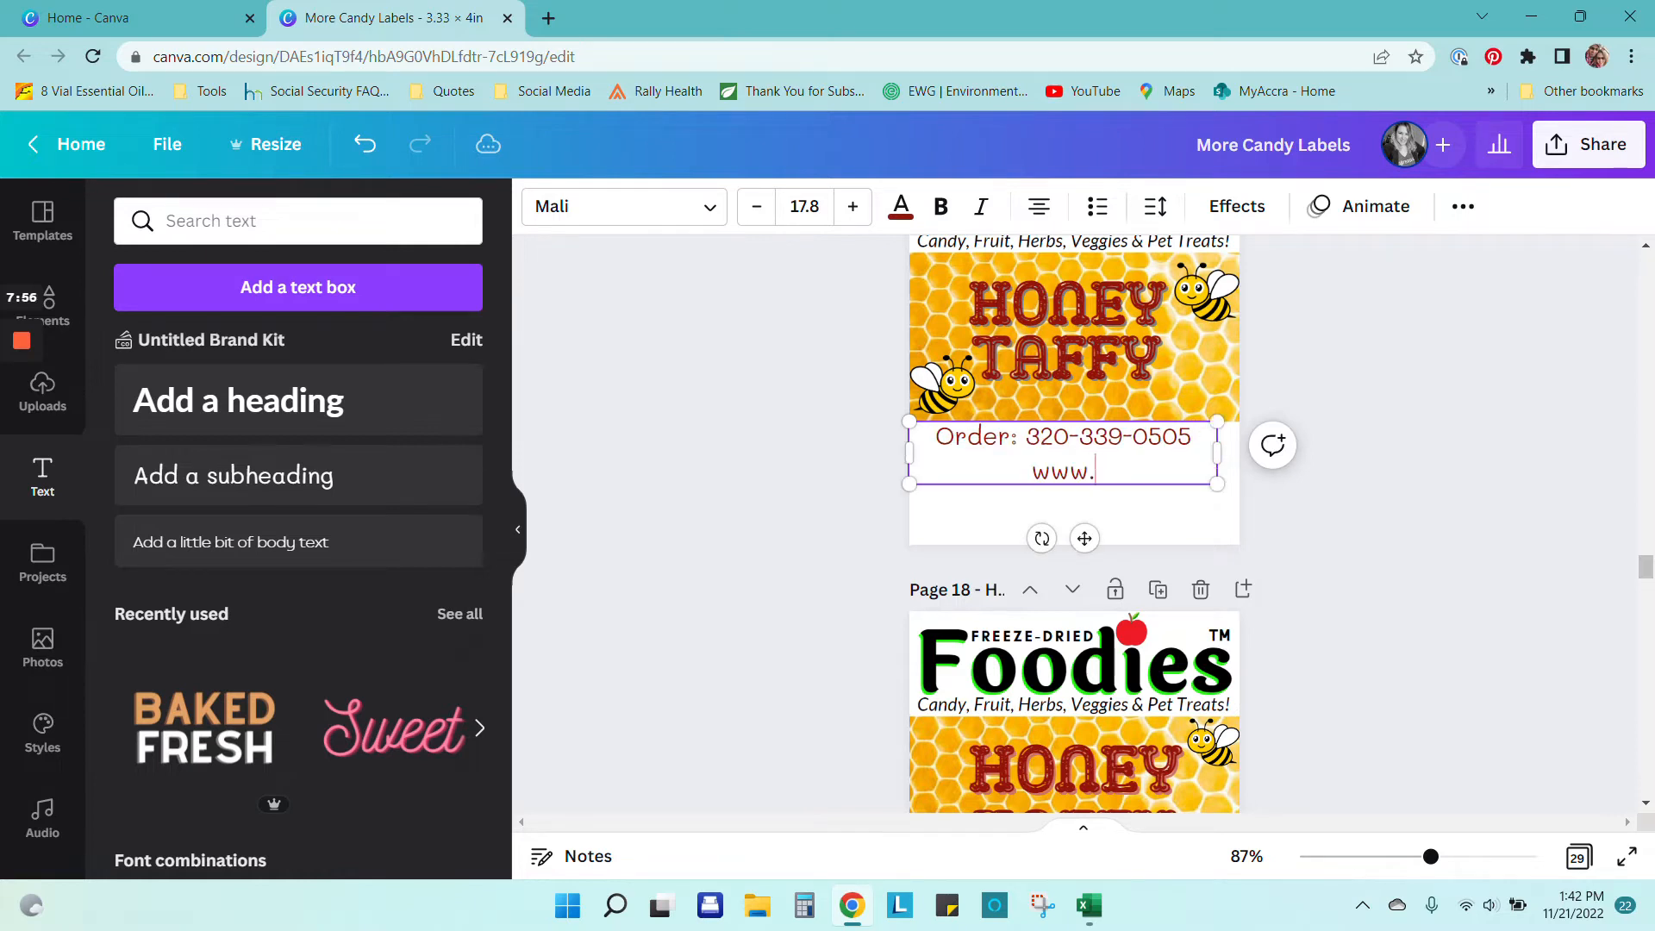
pyautogui.write('FreezeDrie')
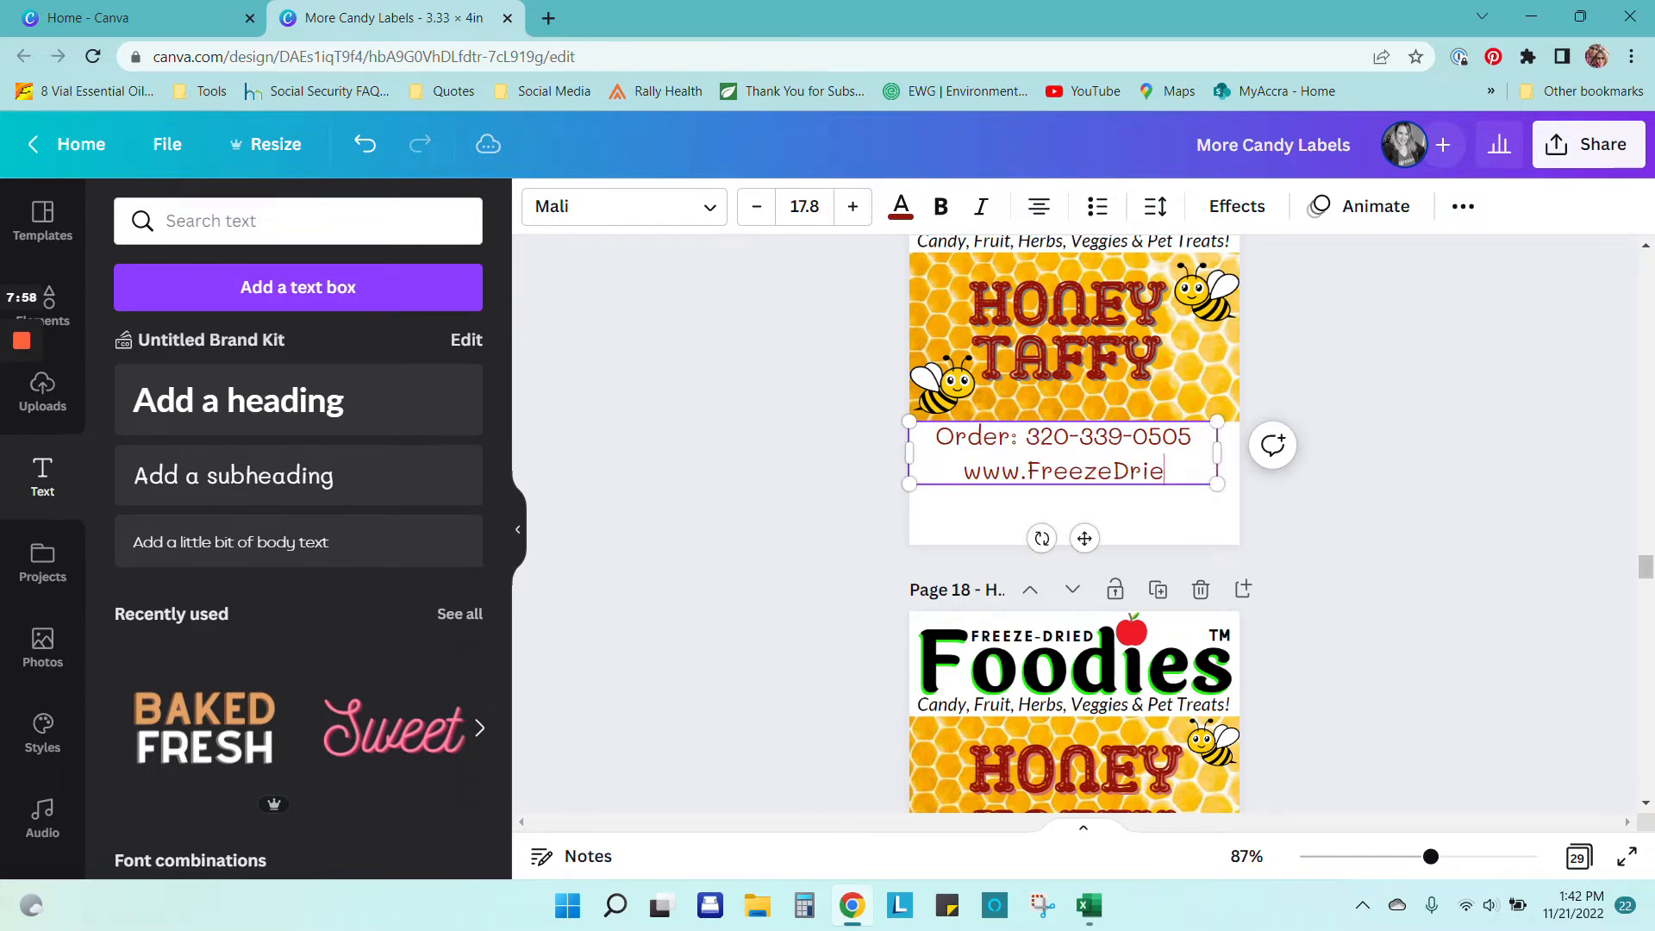
pyautogui.write('dFoodies.com')
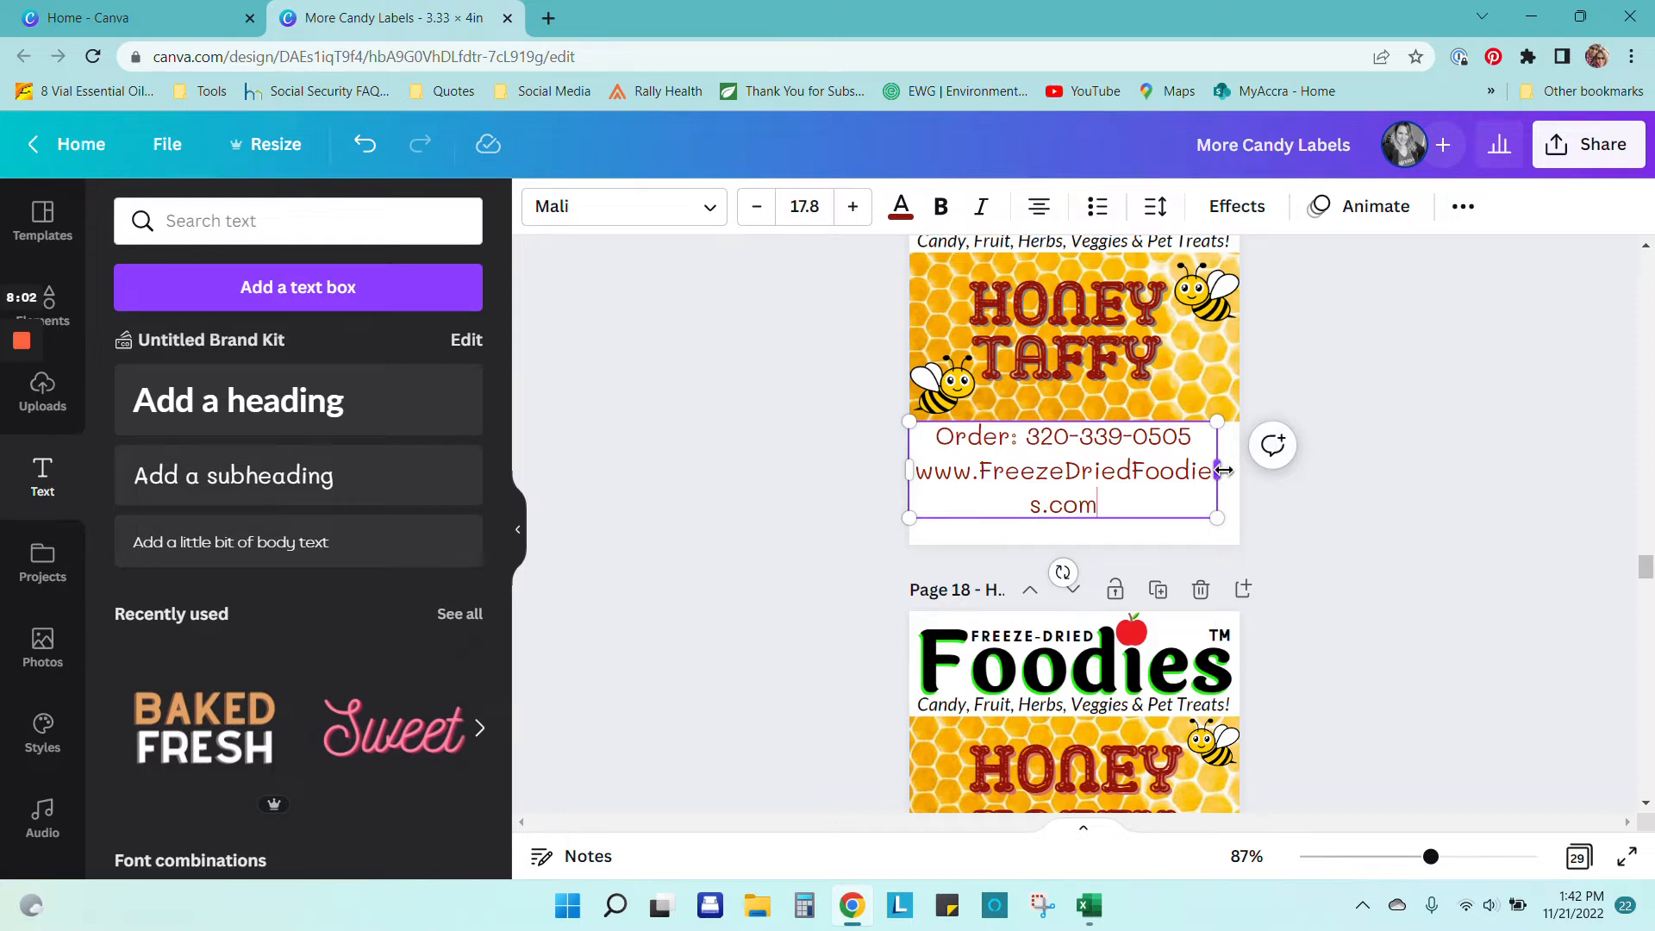
pyautogui.moveTo(1224, 471); pyautogui.dragTo(1264, 410)
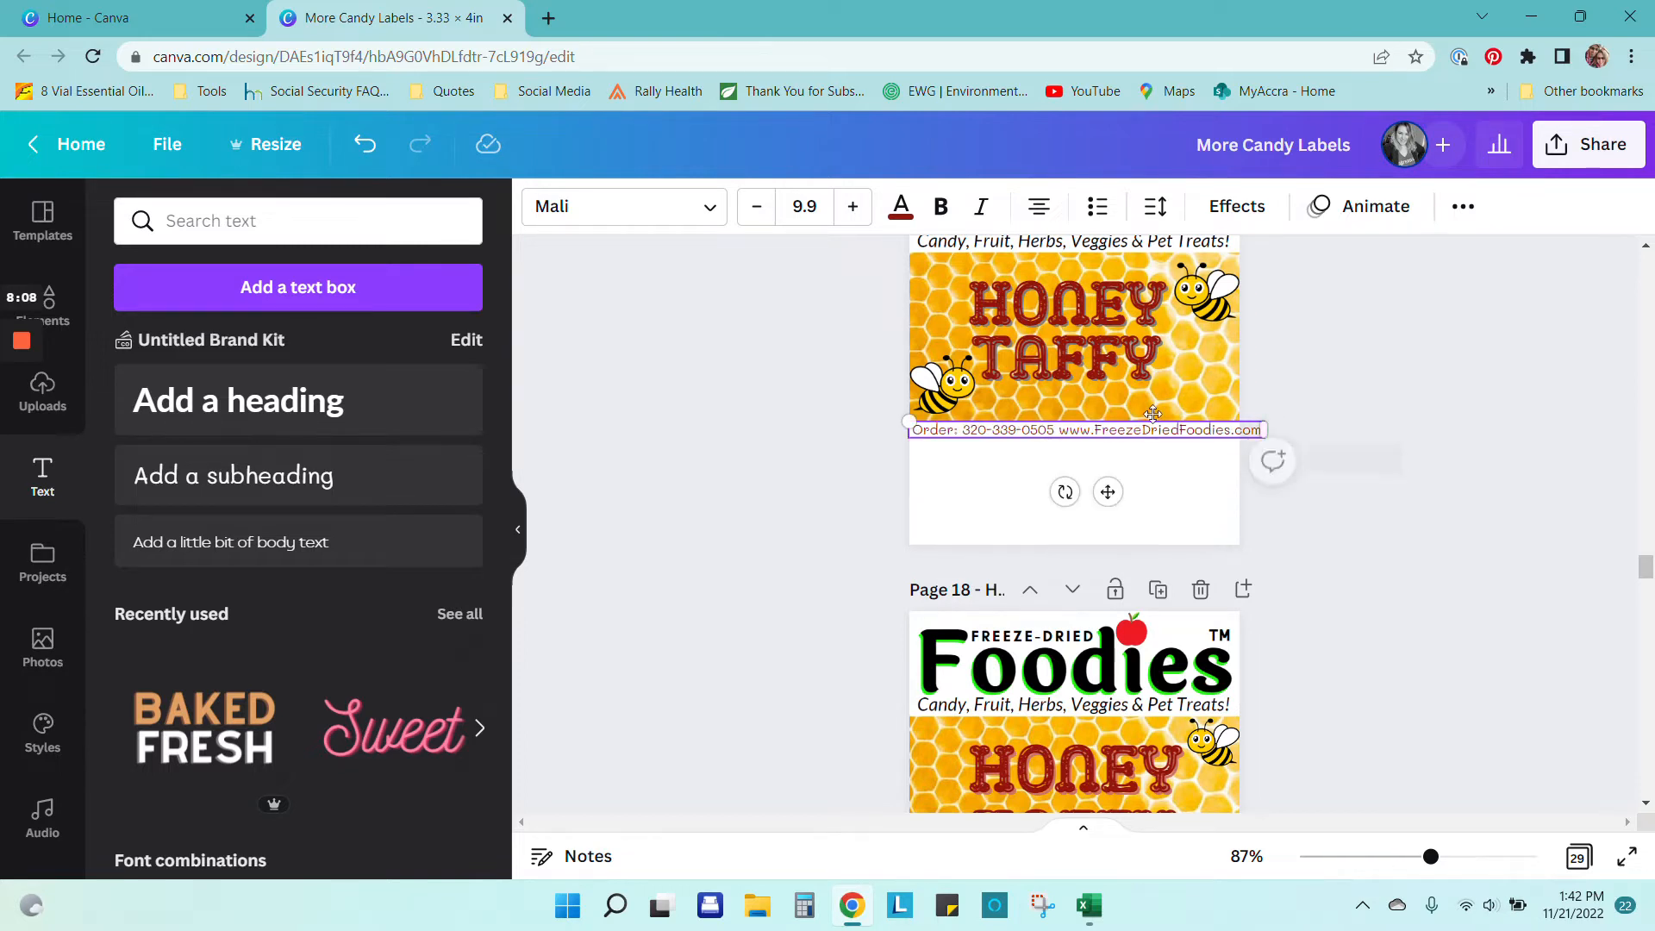
pyautogui.click(942, 207)
pyautogui.click(1000, 430)
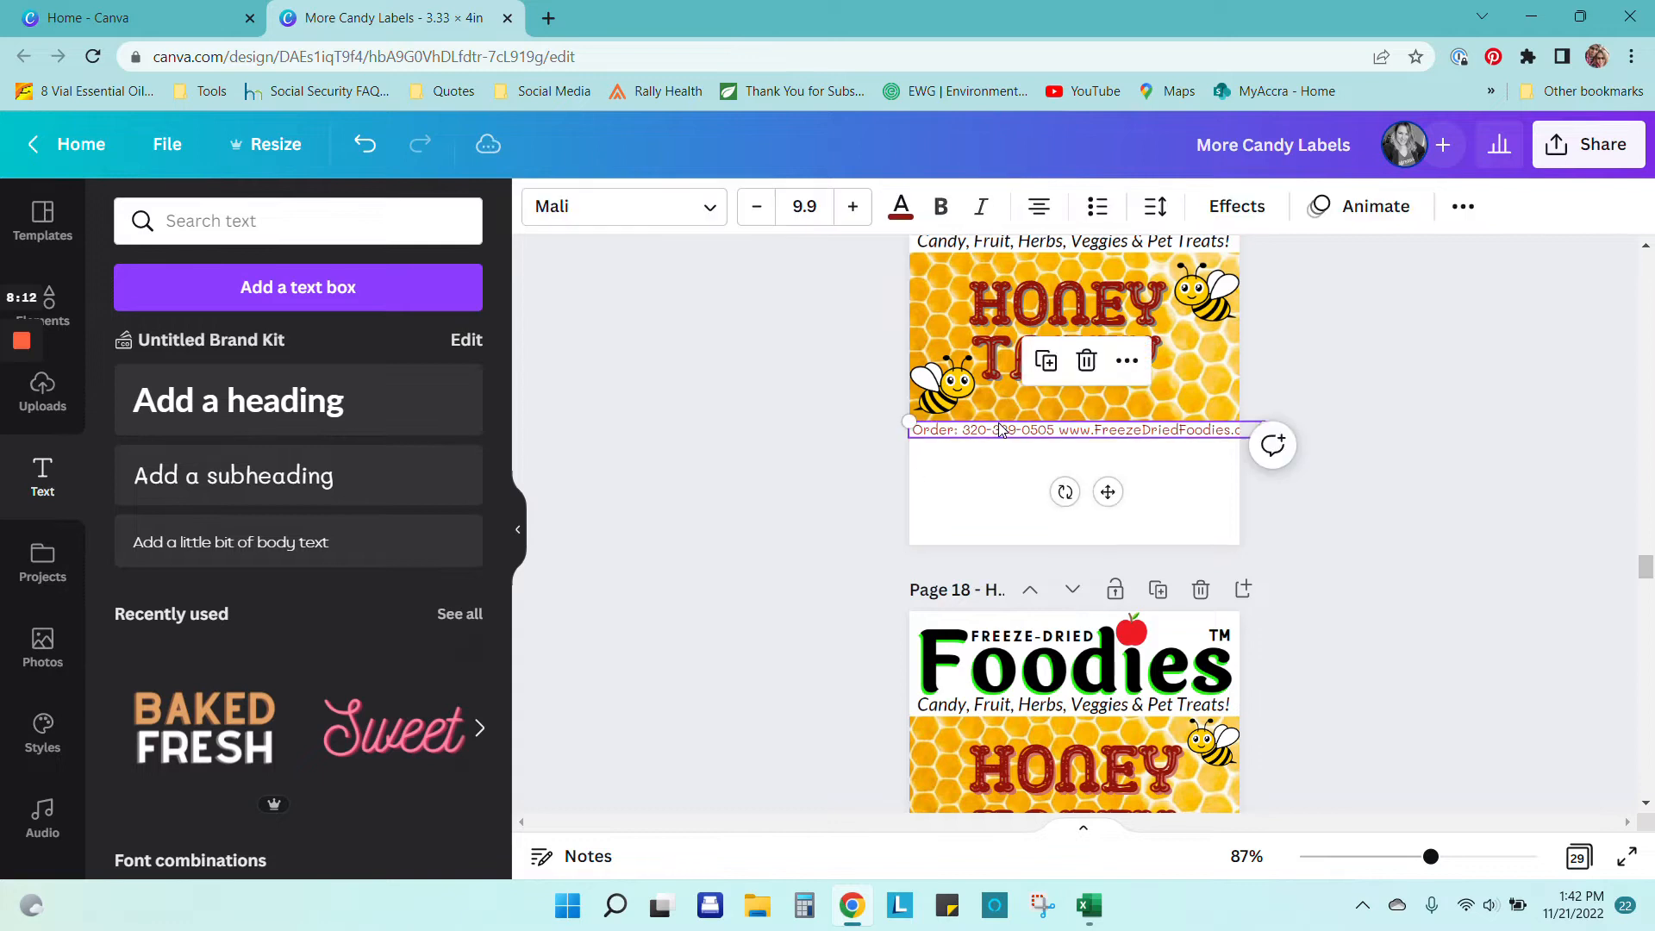
pyautogui.click(942, 210)
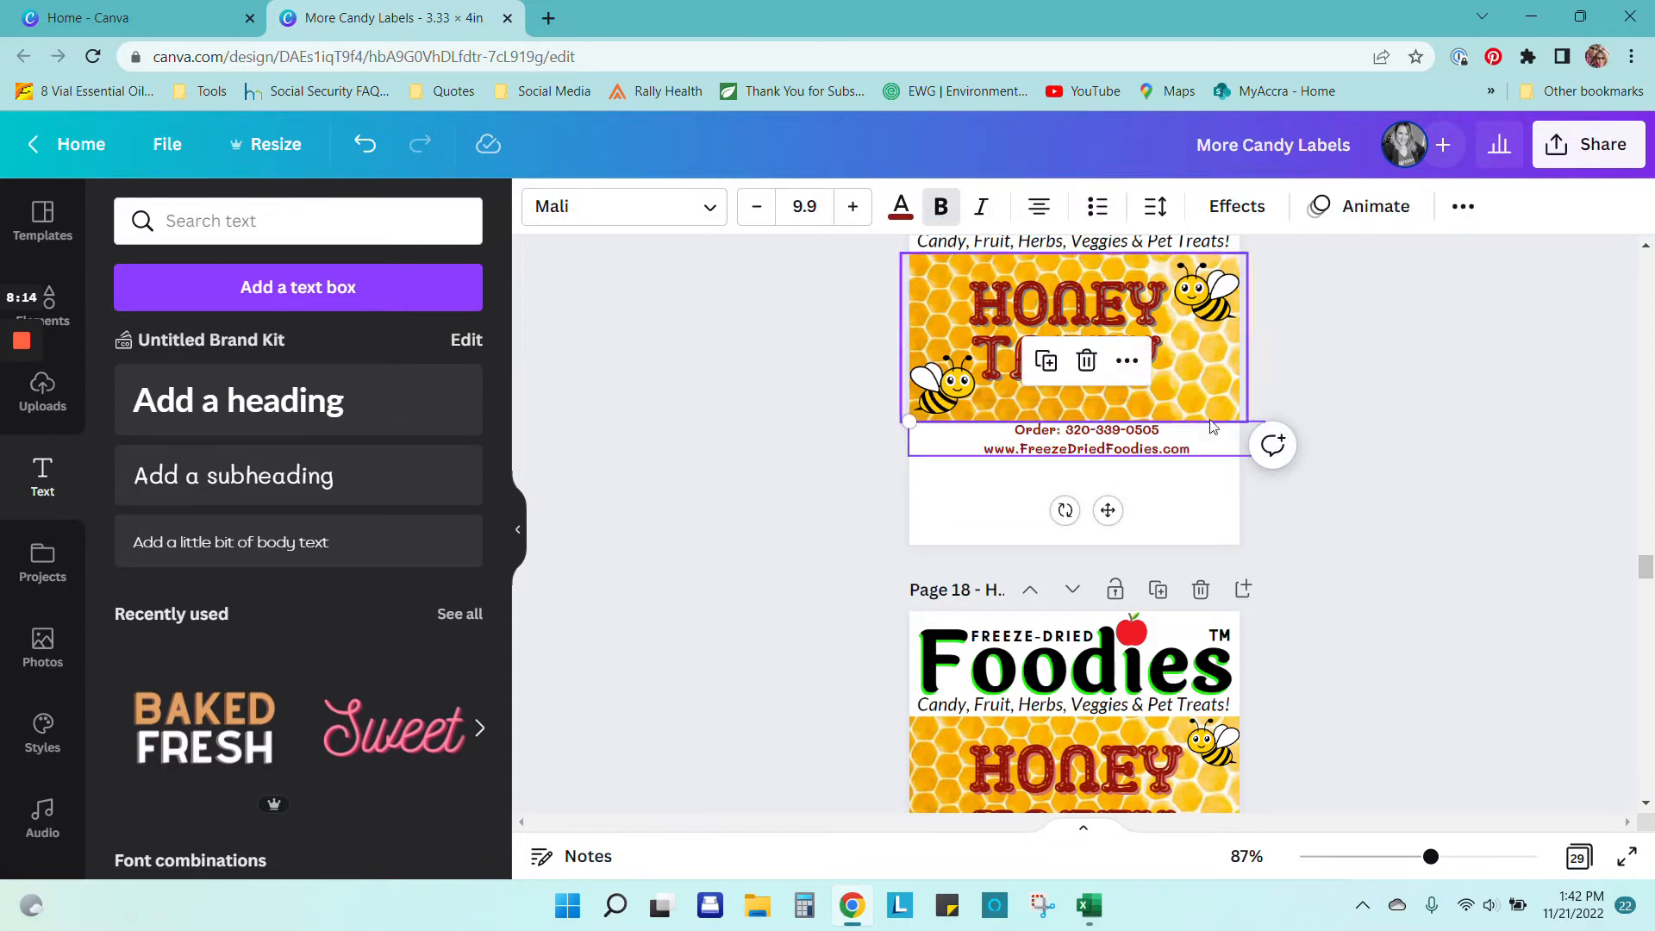
pyautogui.moveTo(1163, 452); pyautogui.dragTo(1138, 473)
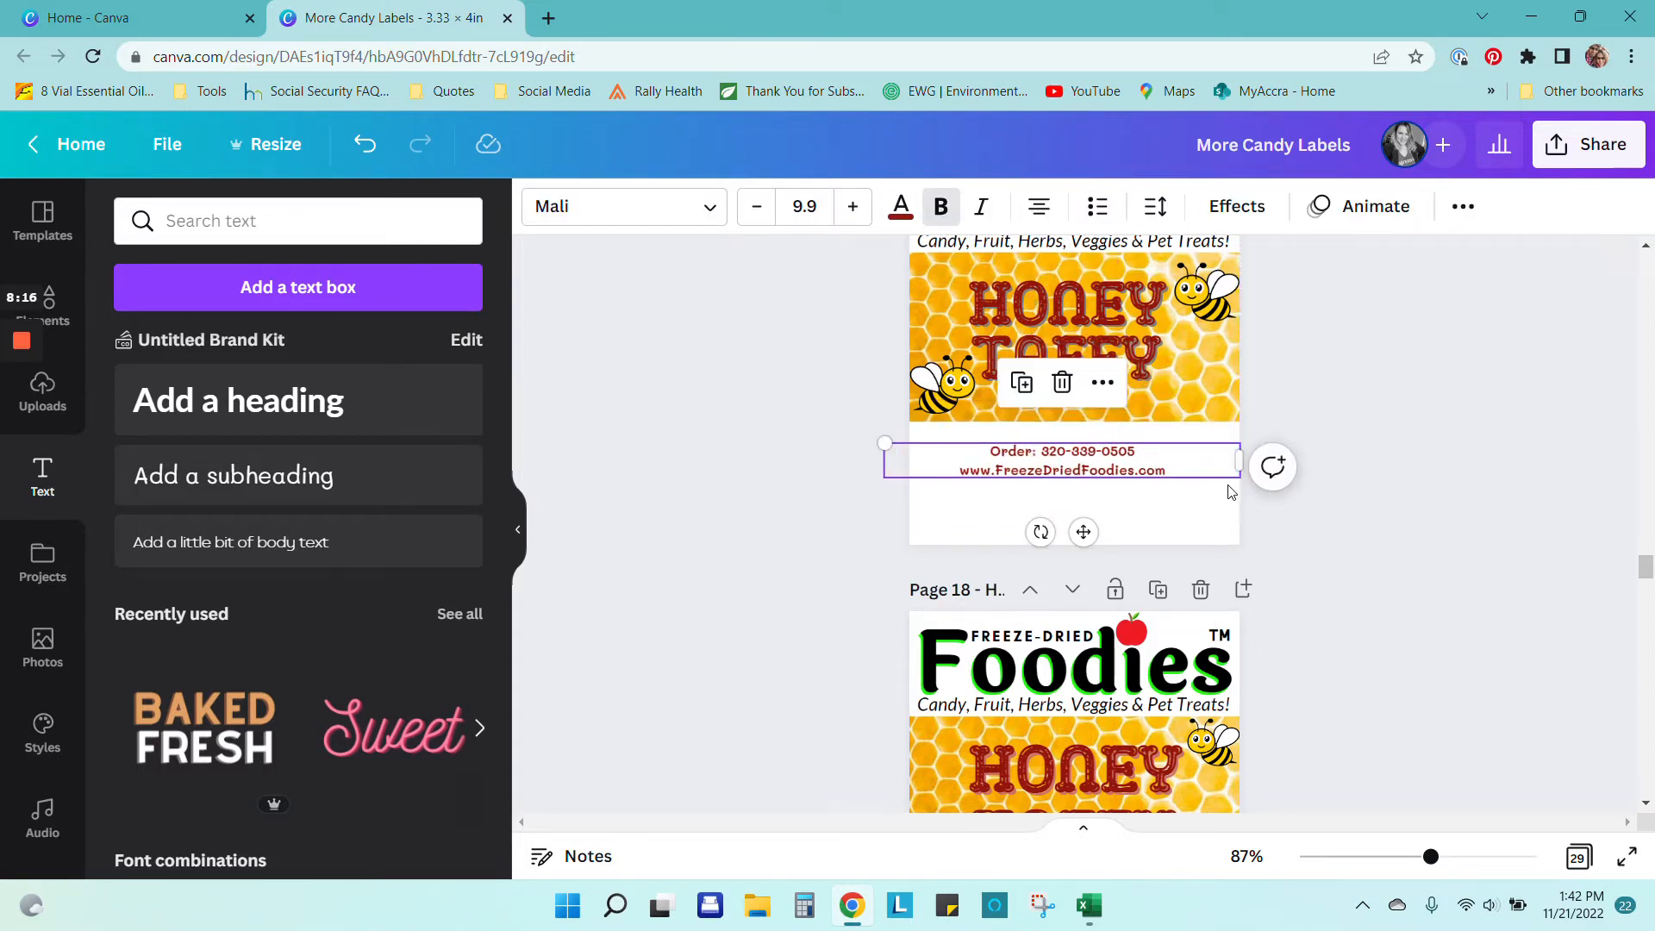
pyautogui.moveTo(1238, 477); pyautogui.dragTo(1205, 430)
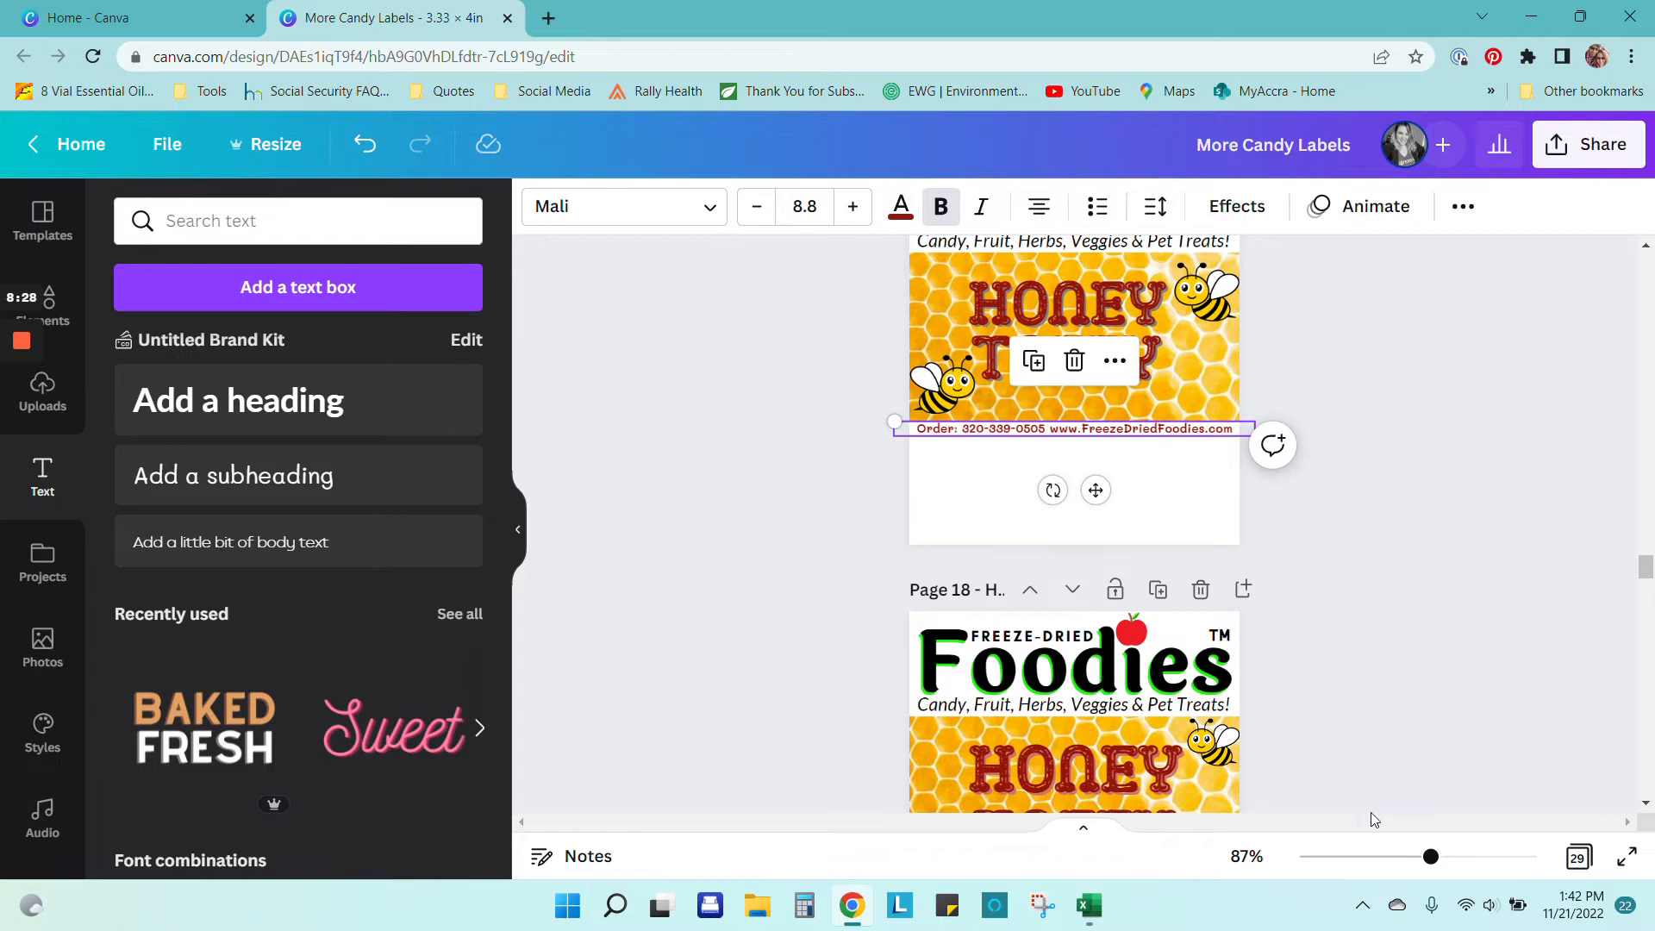
pyautogui.moveTo(1433, 856); pyautogui.dragTo(1485, 854)
# Step: Try Anton, Calistoga, Camo Dirt and Glacial Indifference on the order line, then settle on Funtastic
pyautogui.click(712, 206)
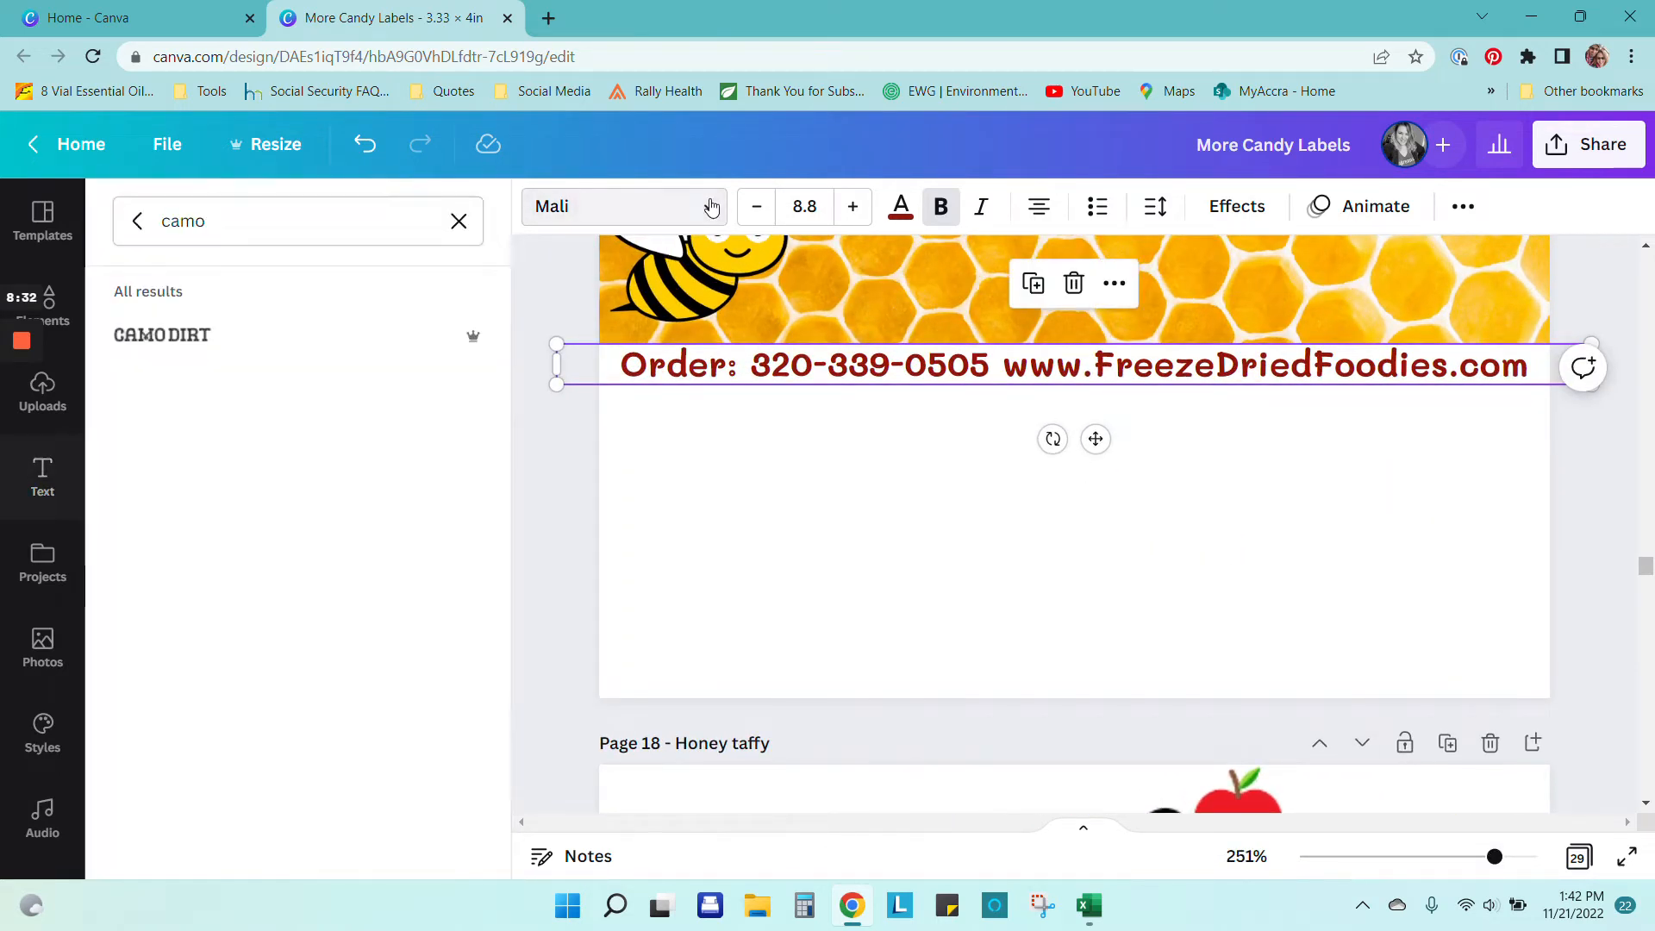
pyautogui.click(137, 220)
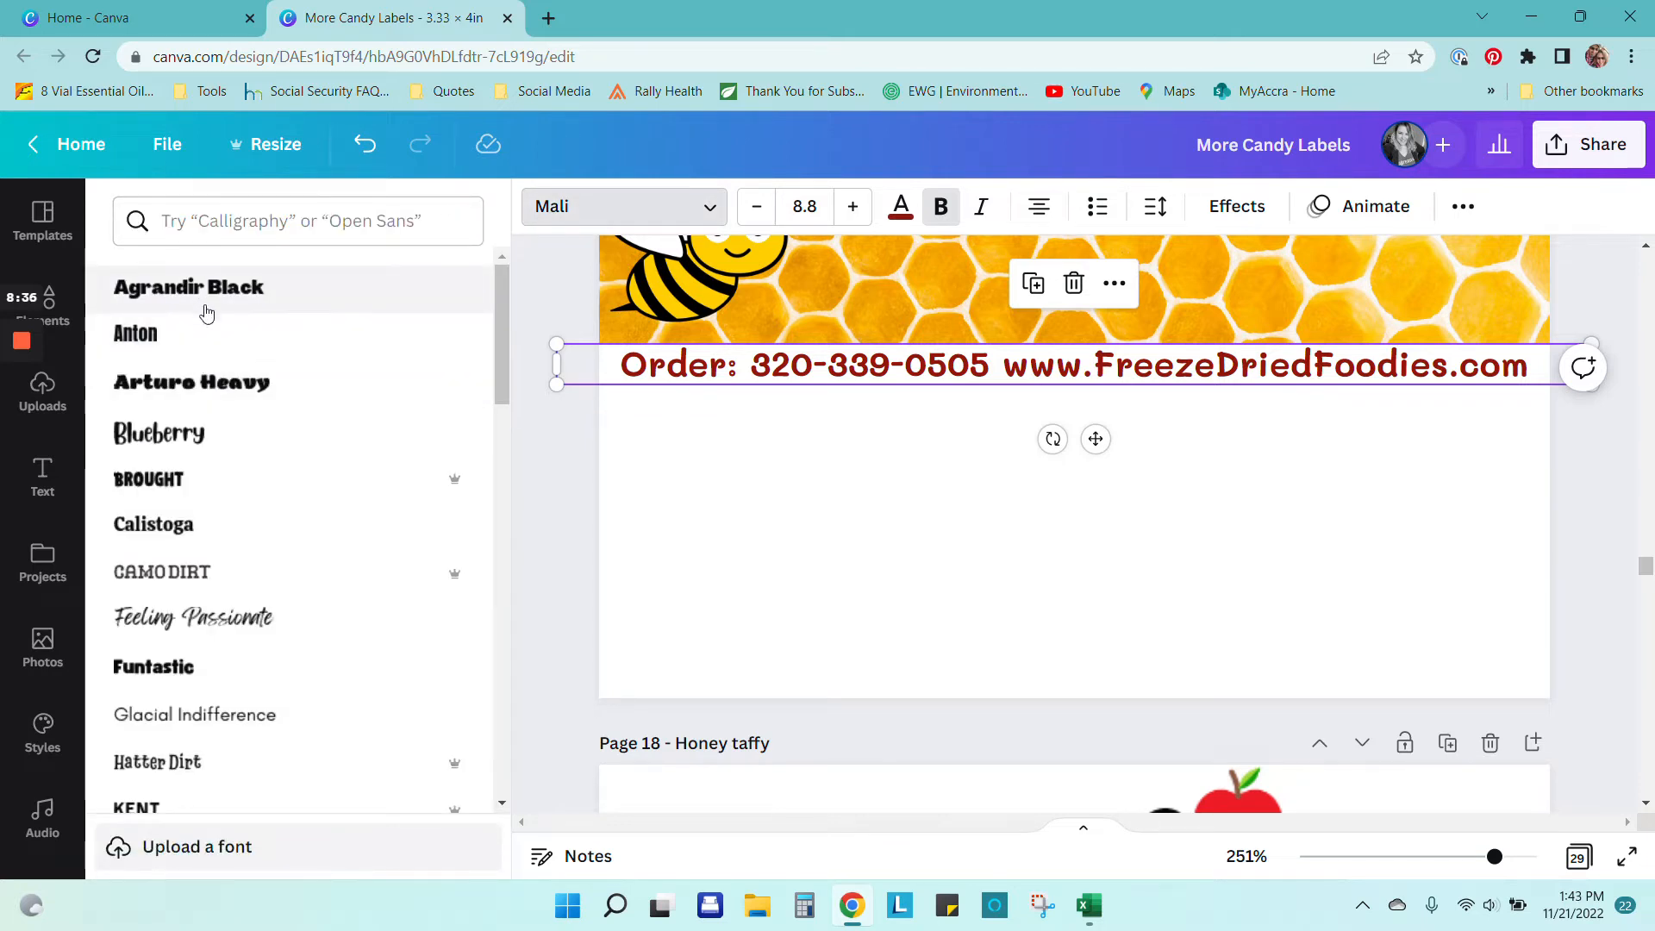
pyautogui.click(210, 341)
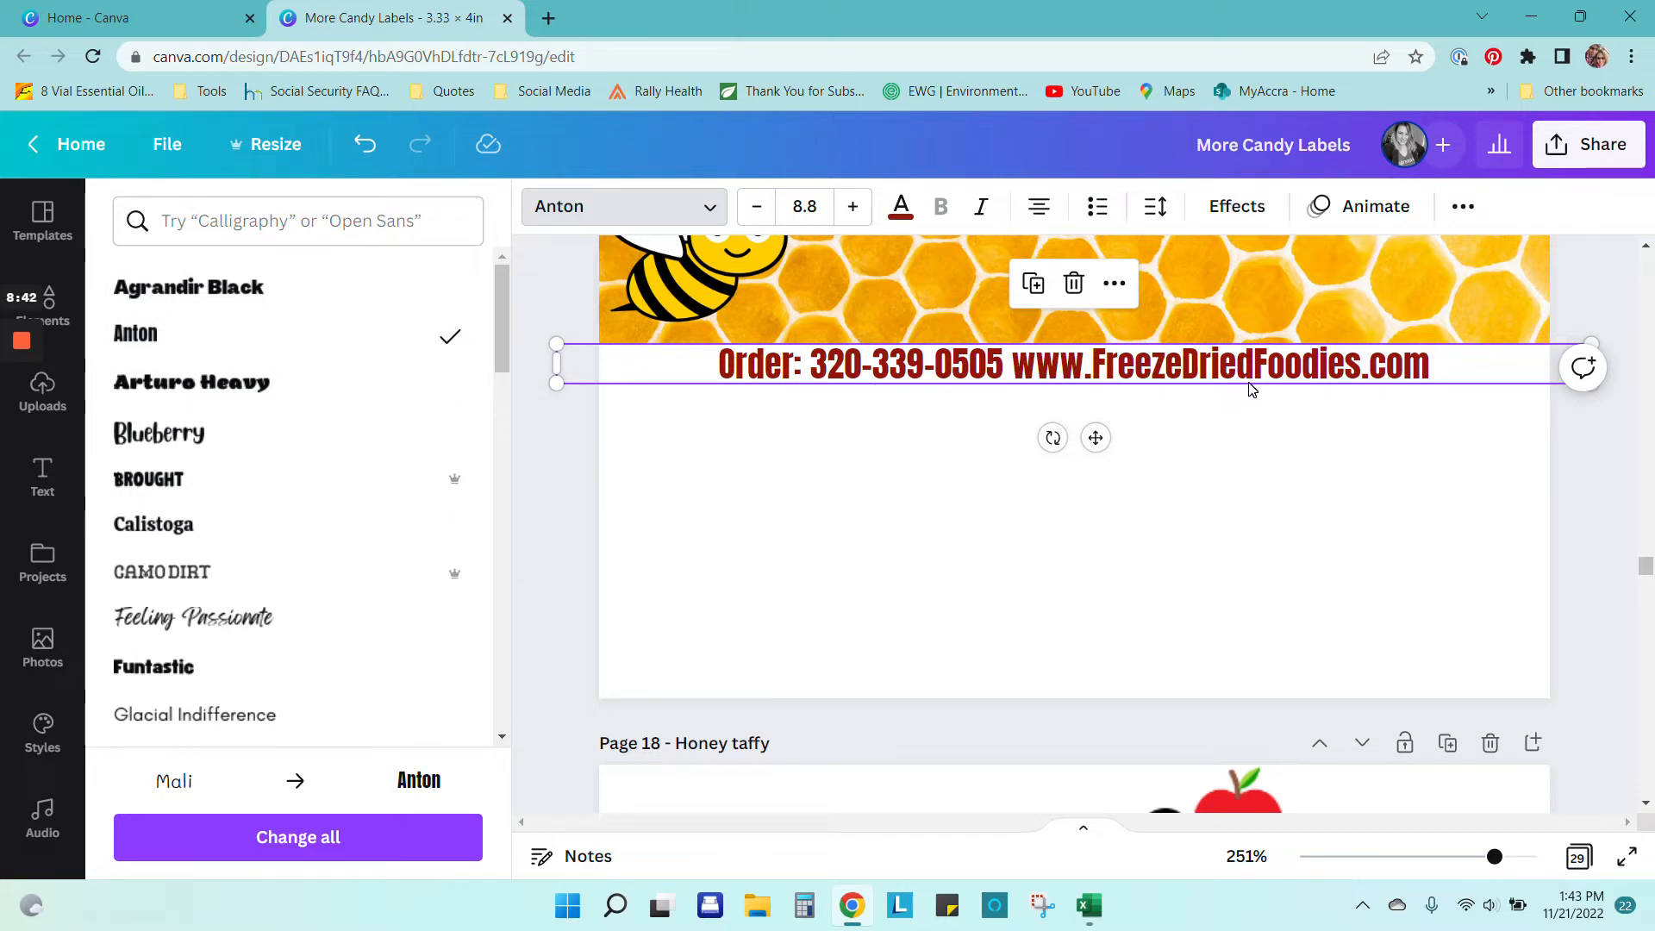
pyautogui.click(209, 527)
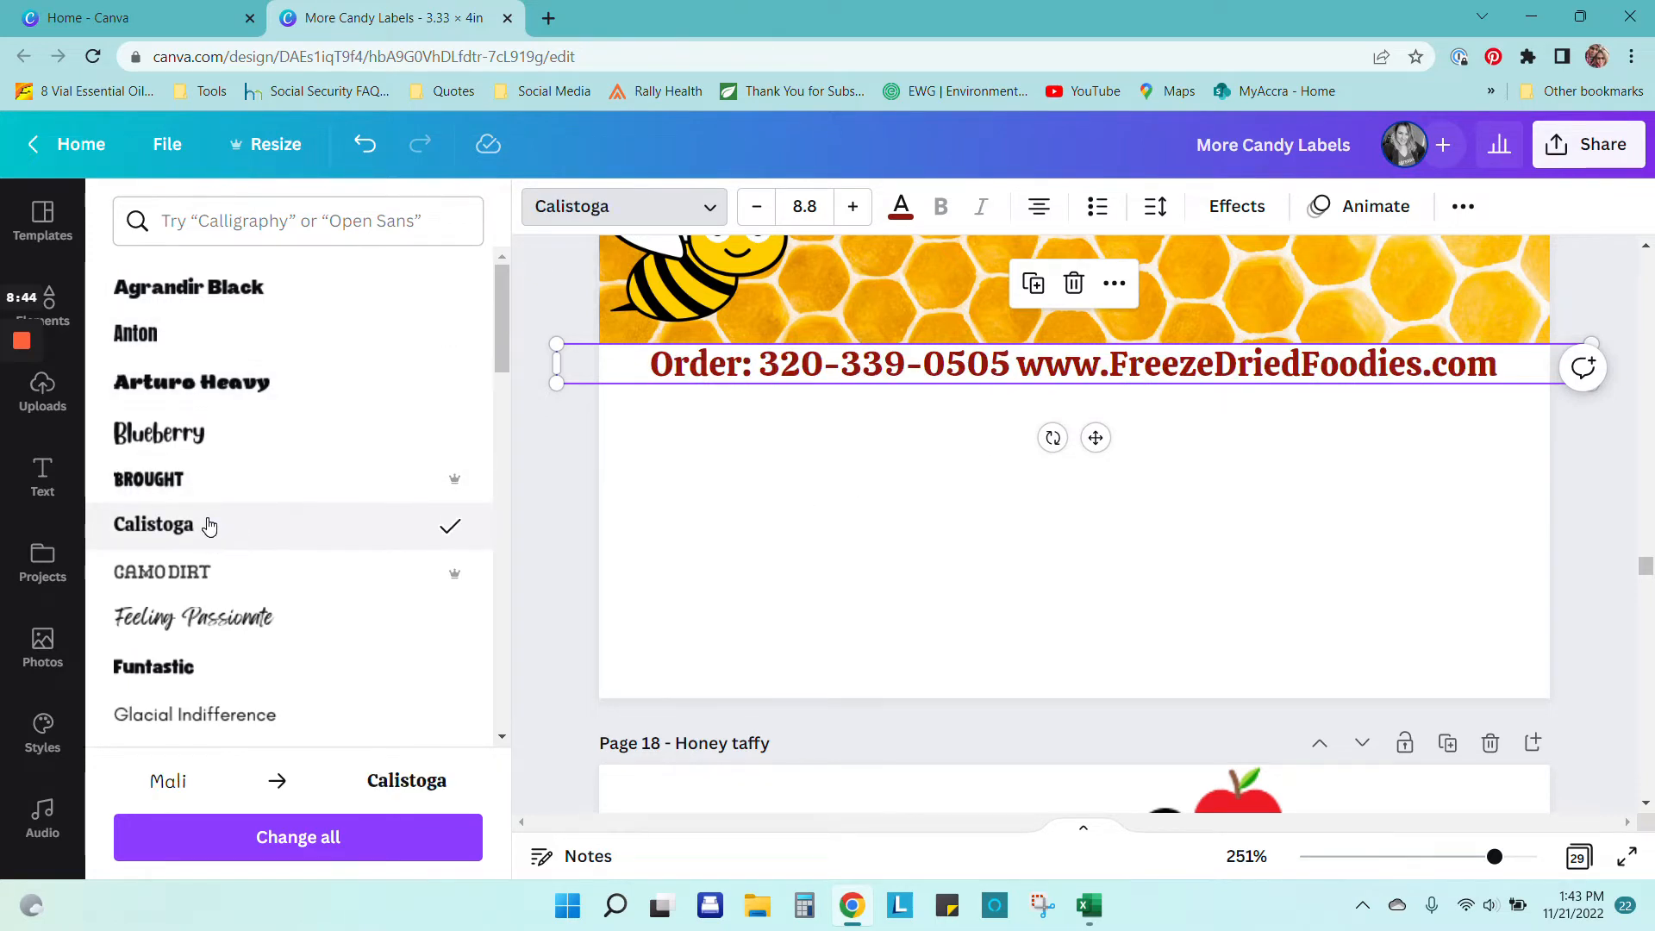
pyautogui.click(213, 577)
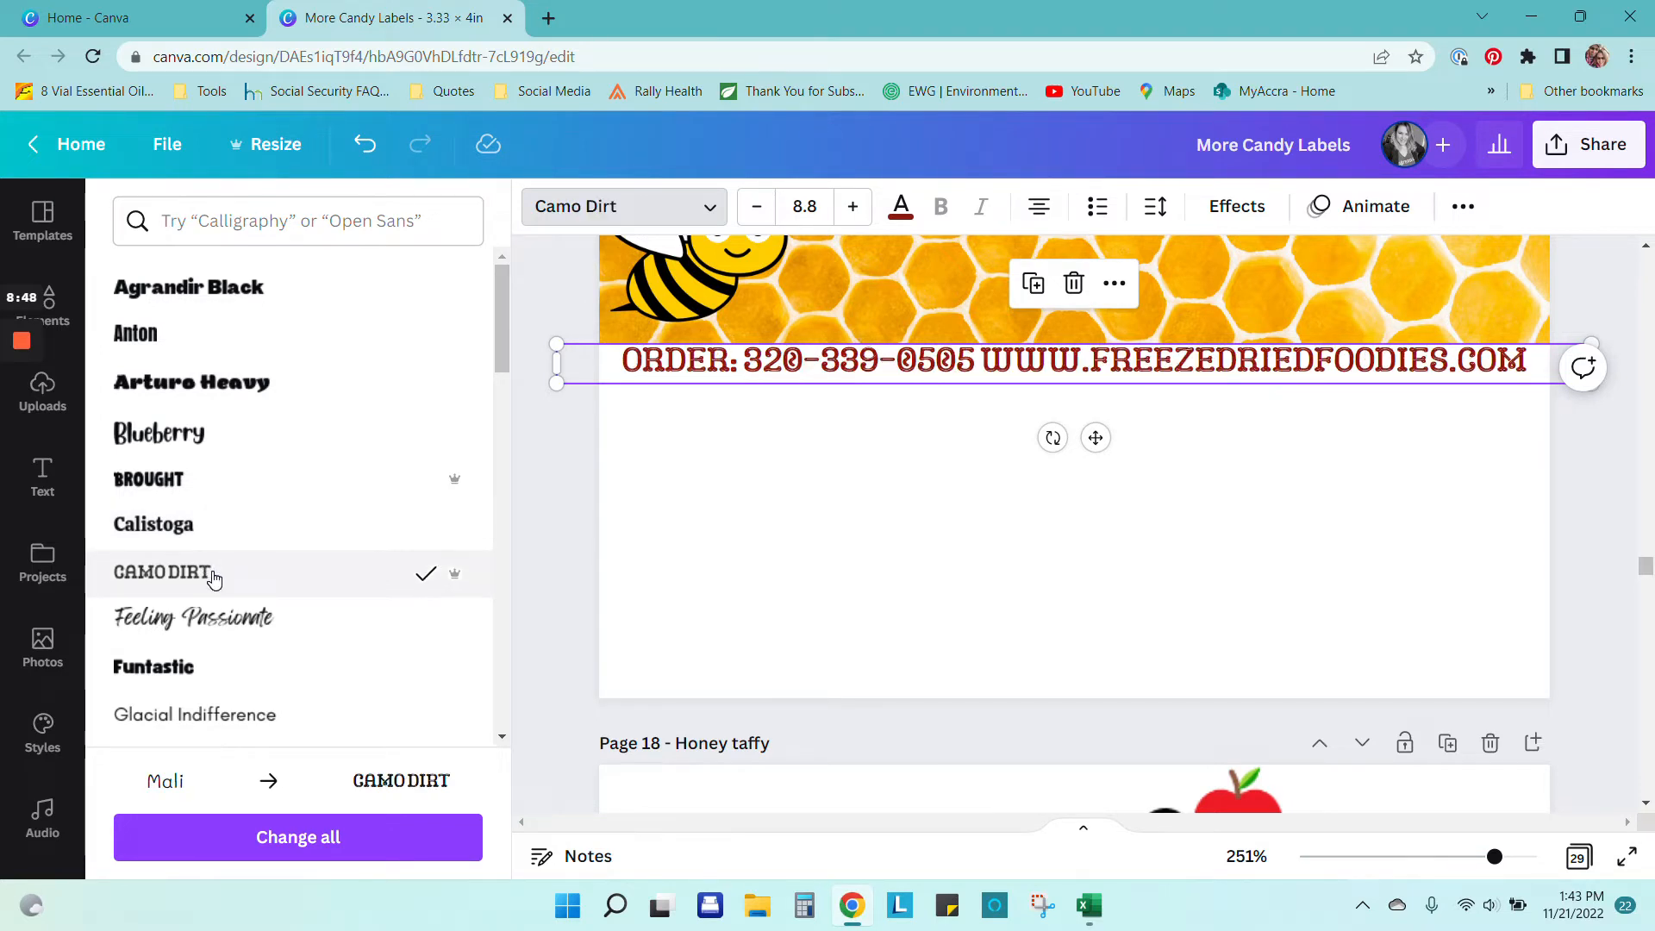
pyautogui.scroll(2, 802, 509)
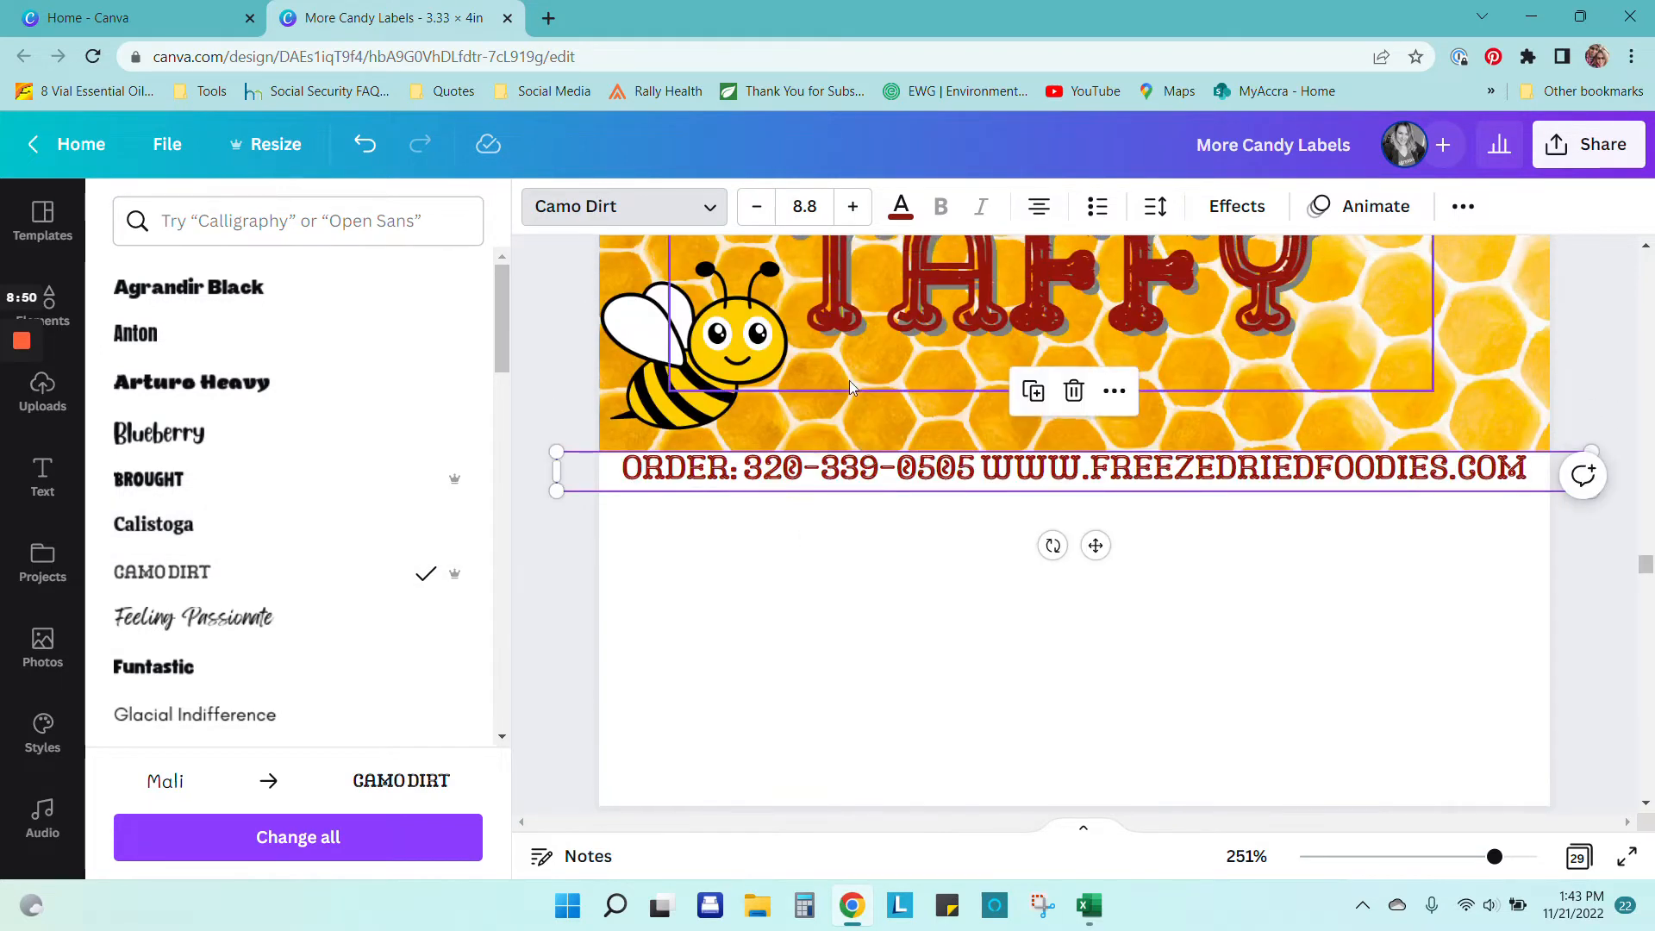
pyautogui.click(175, 669)
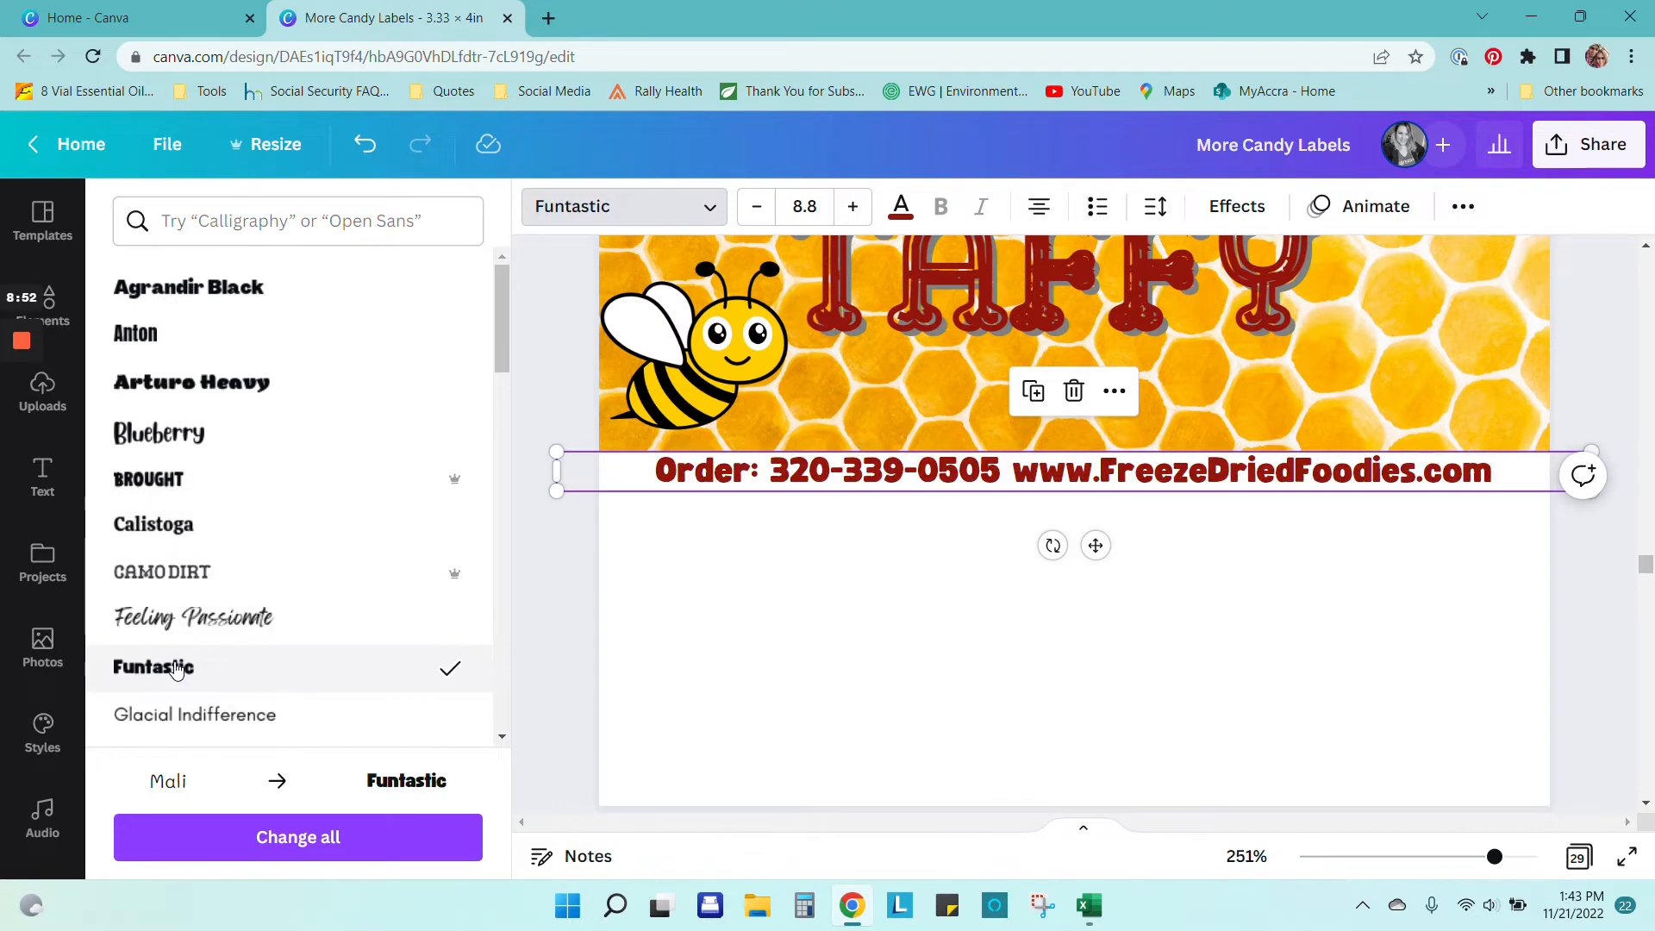
pyautogui.click(247, 726)
pyautogui.click(229, 678)
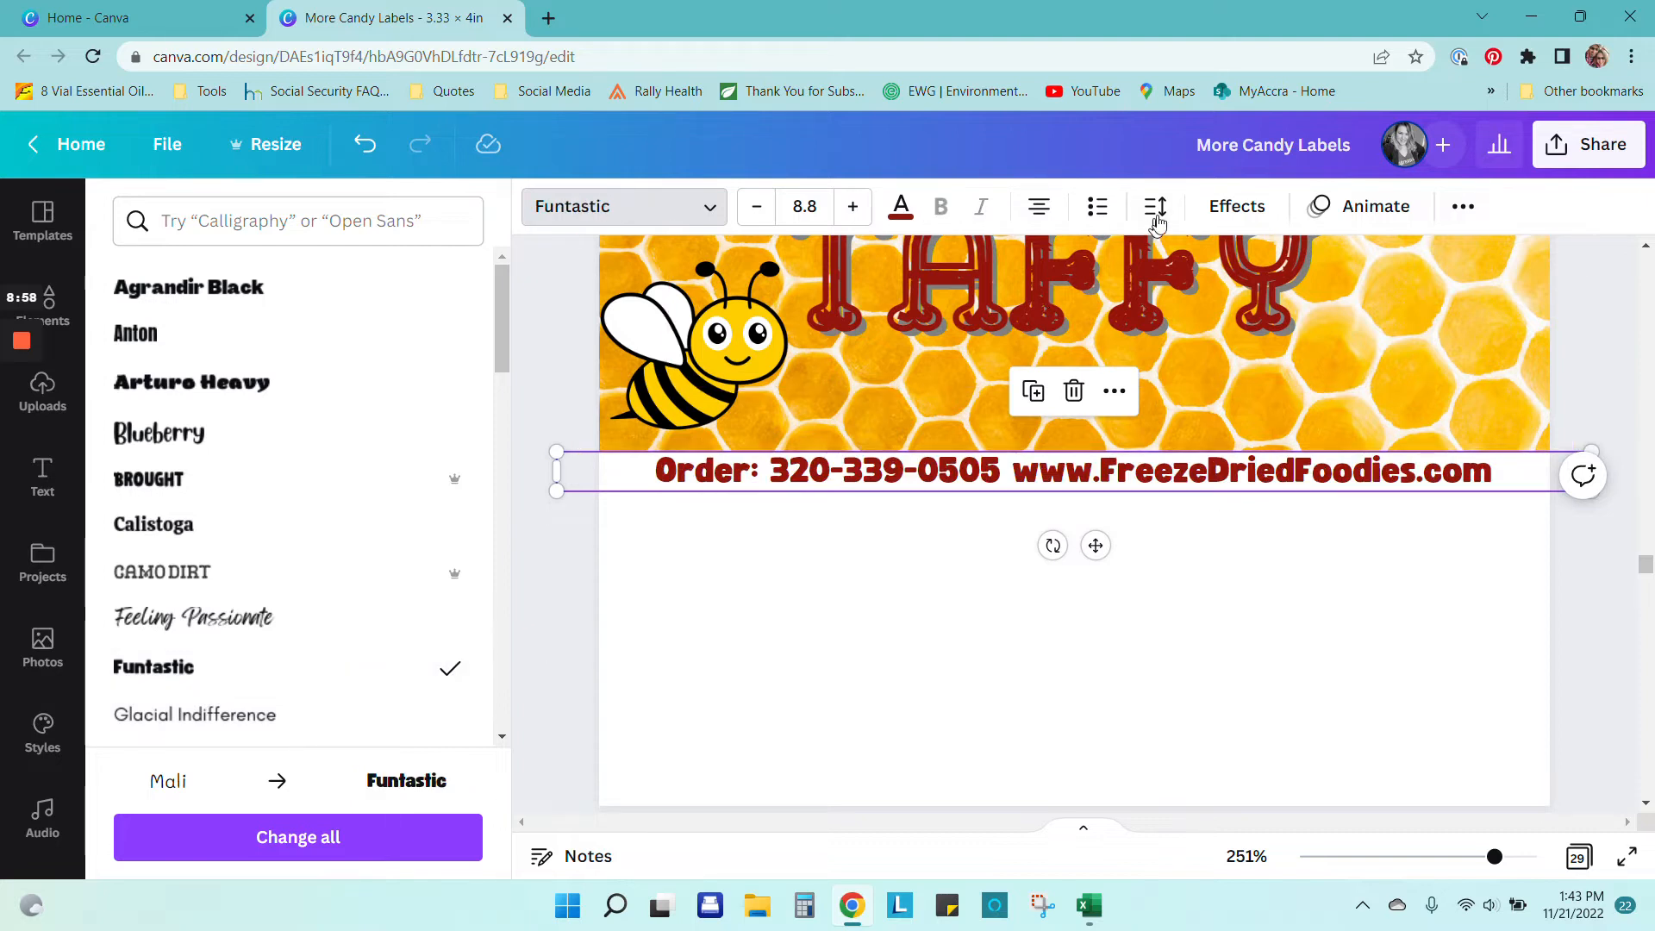
# Step: Apply the Splice text effect to the order line, keeping the lettering dark red
pyautogui.click(1236, 206)
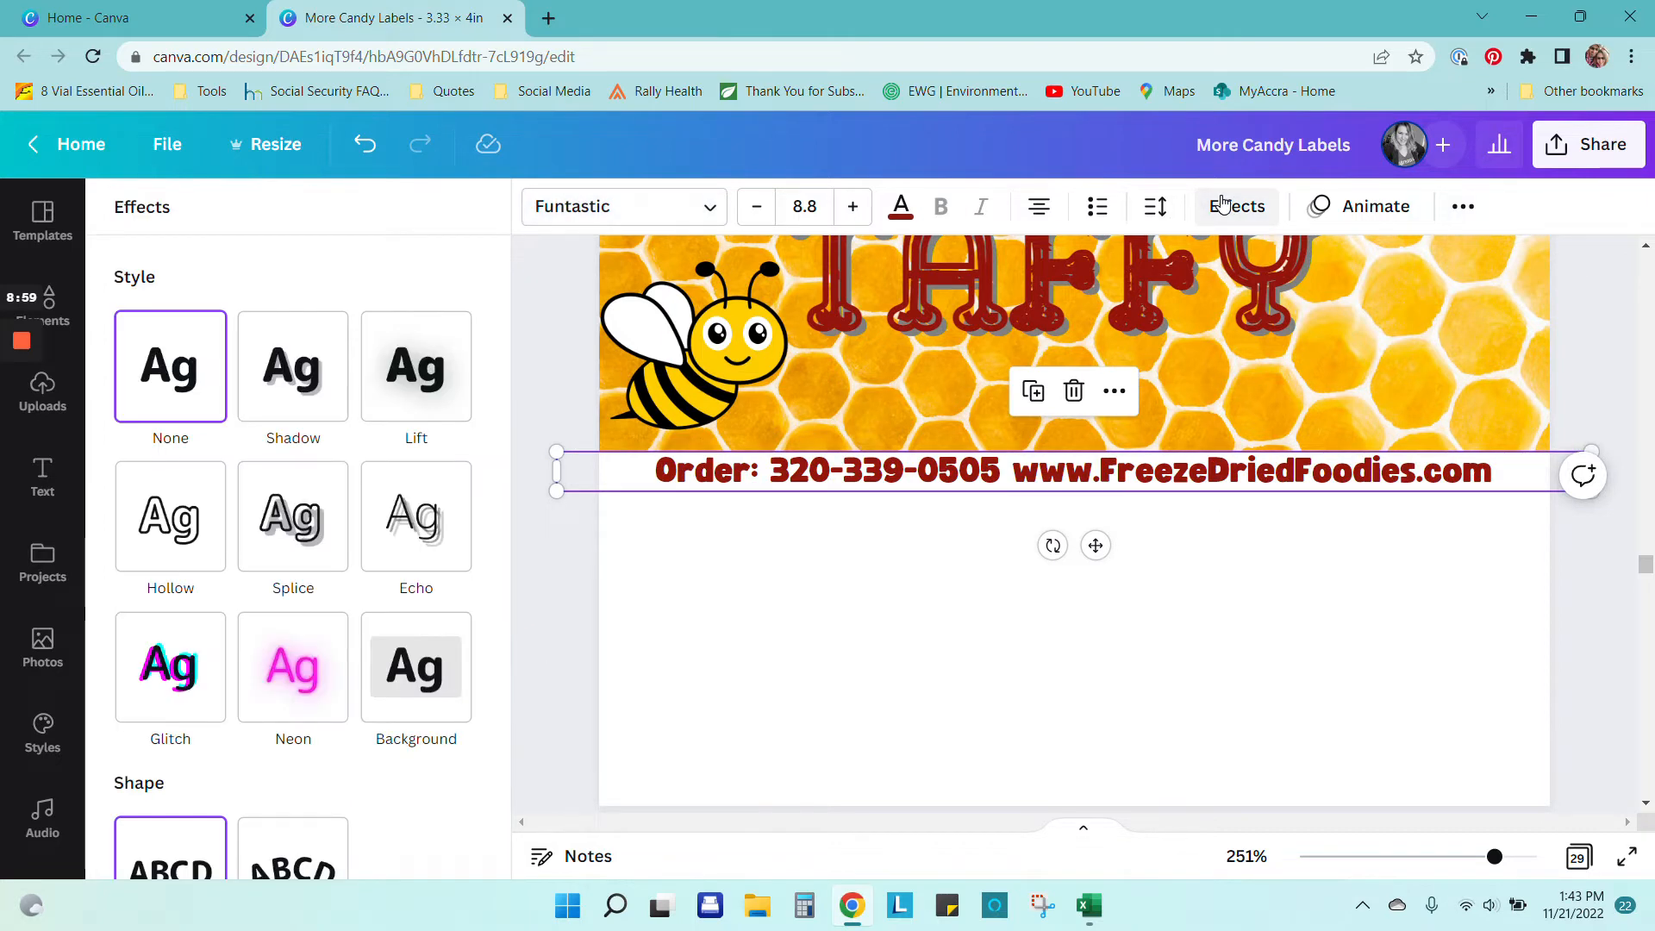
pyautogui.click(279, 508)
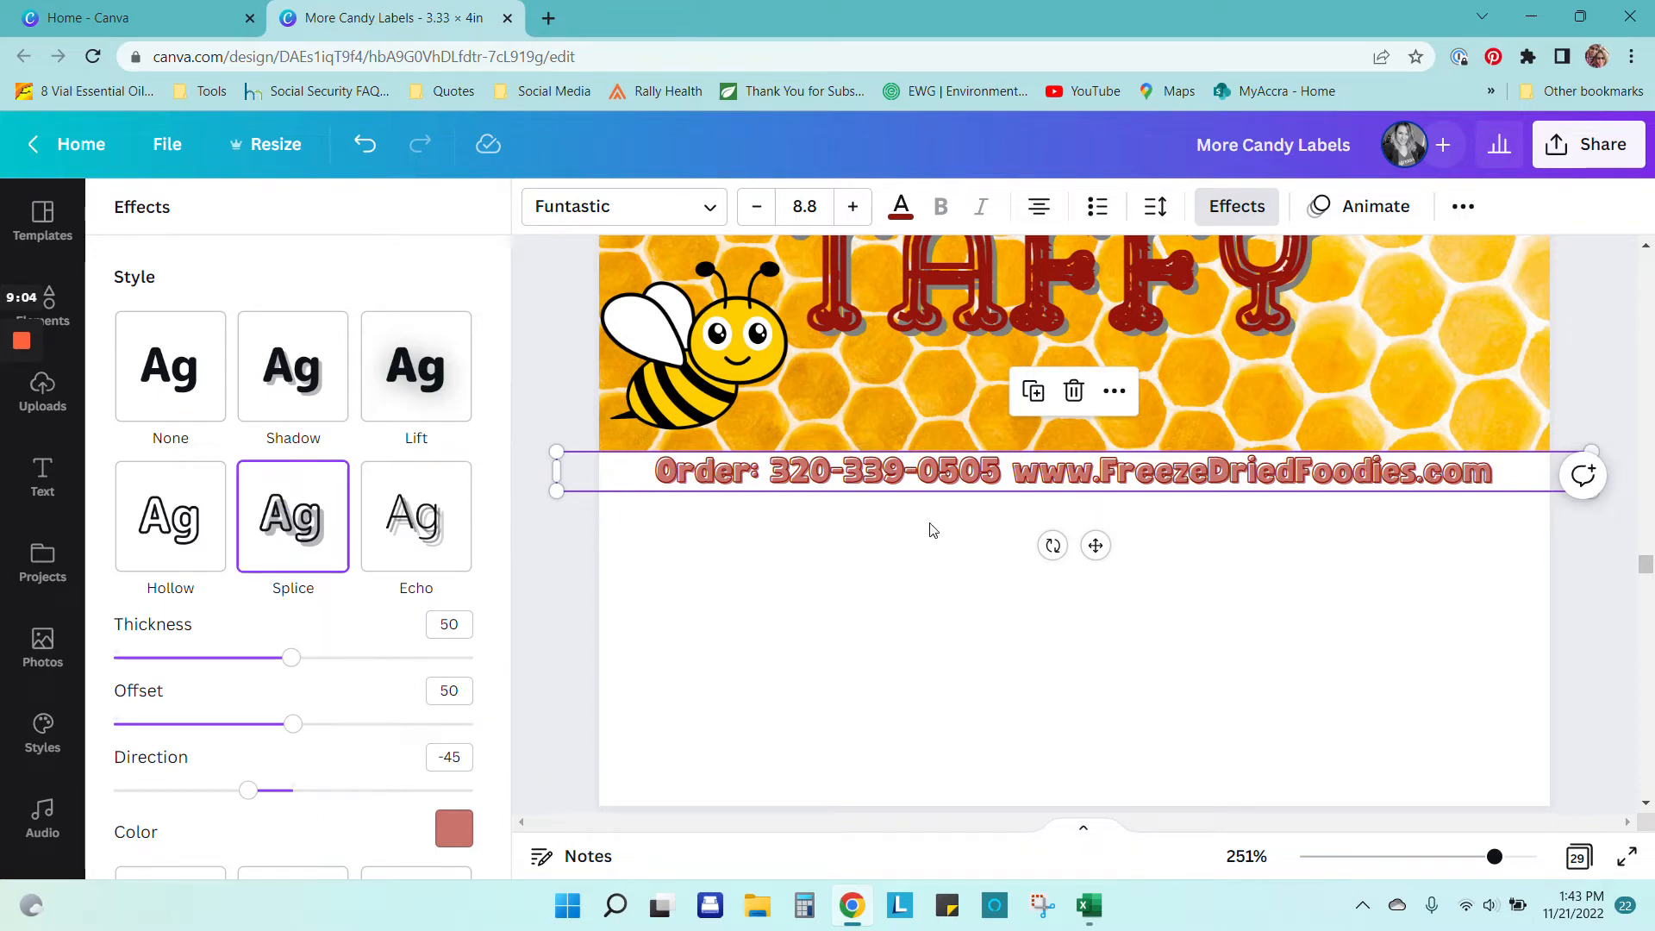
pyautogui.click(900, 207)
pyautogui.click(200, 332)
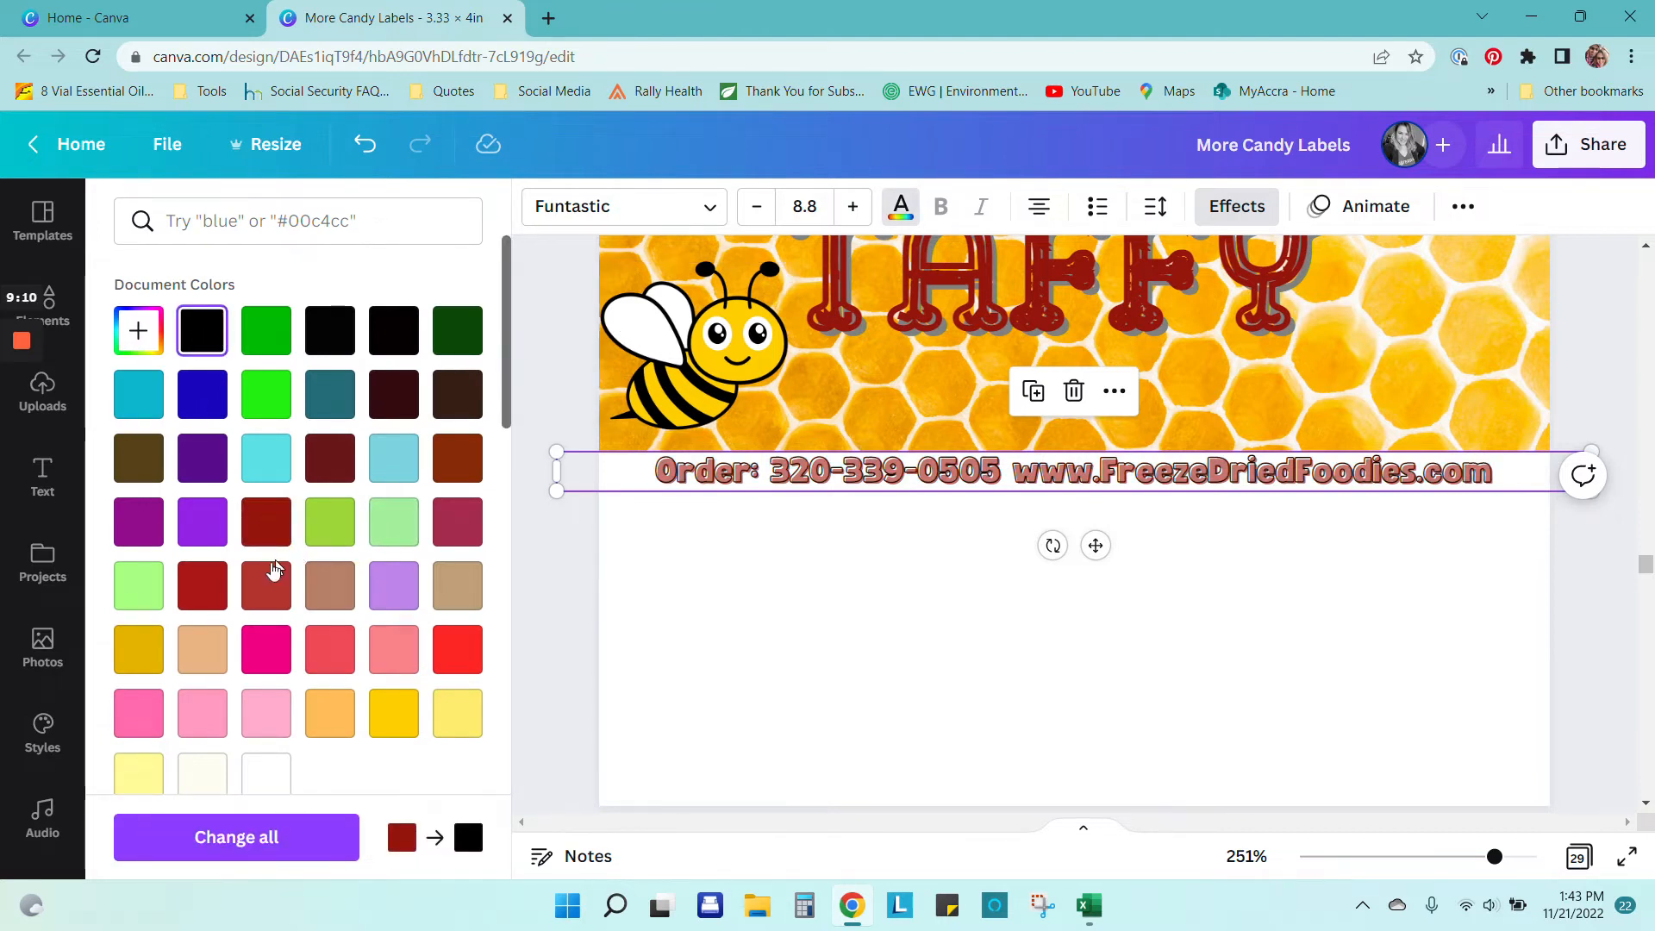
pyautogui.click(205, 585)
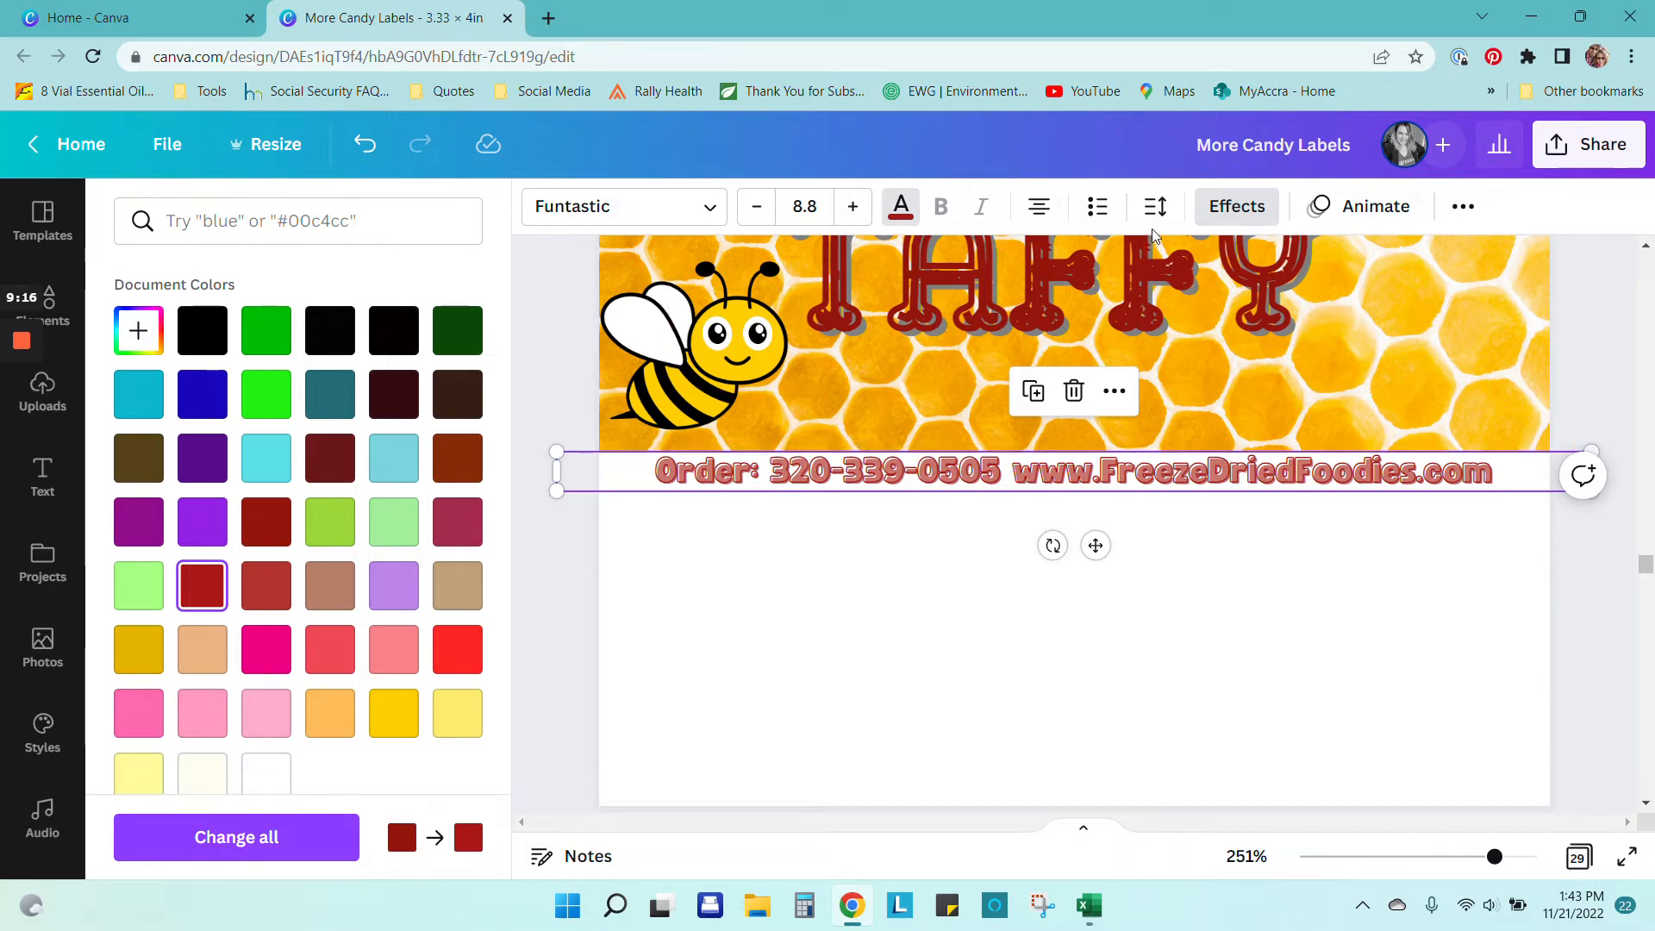
# Step: Set the Splice effect colour to the gold Document Colors swatch
pyautogui.click(1220, 210)
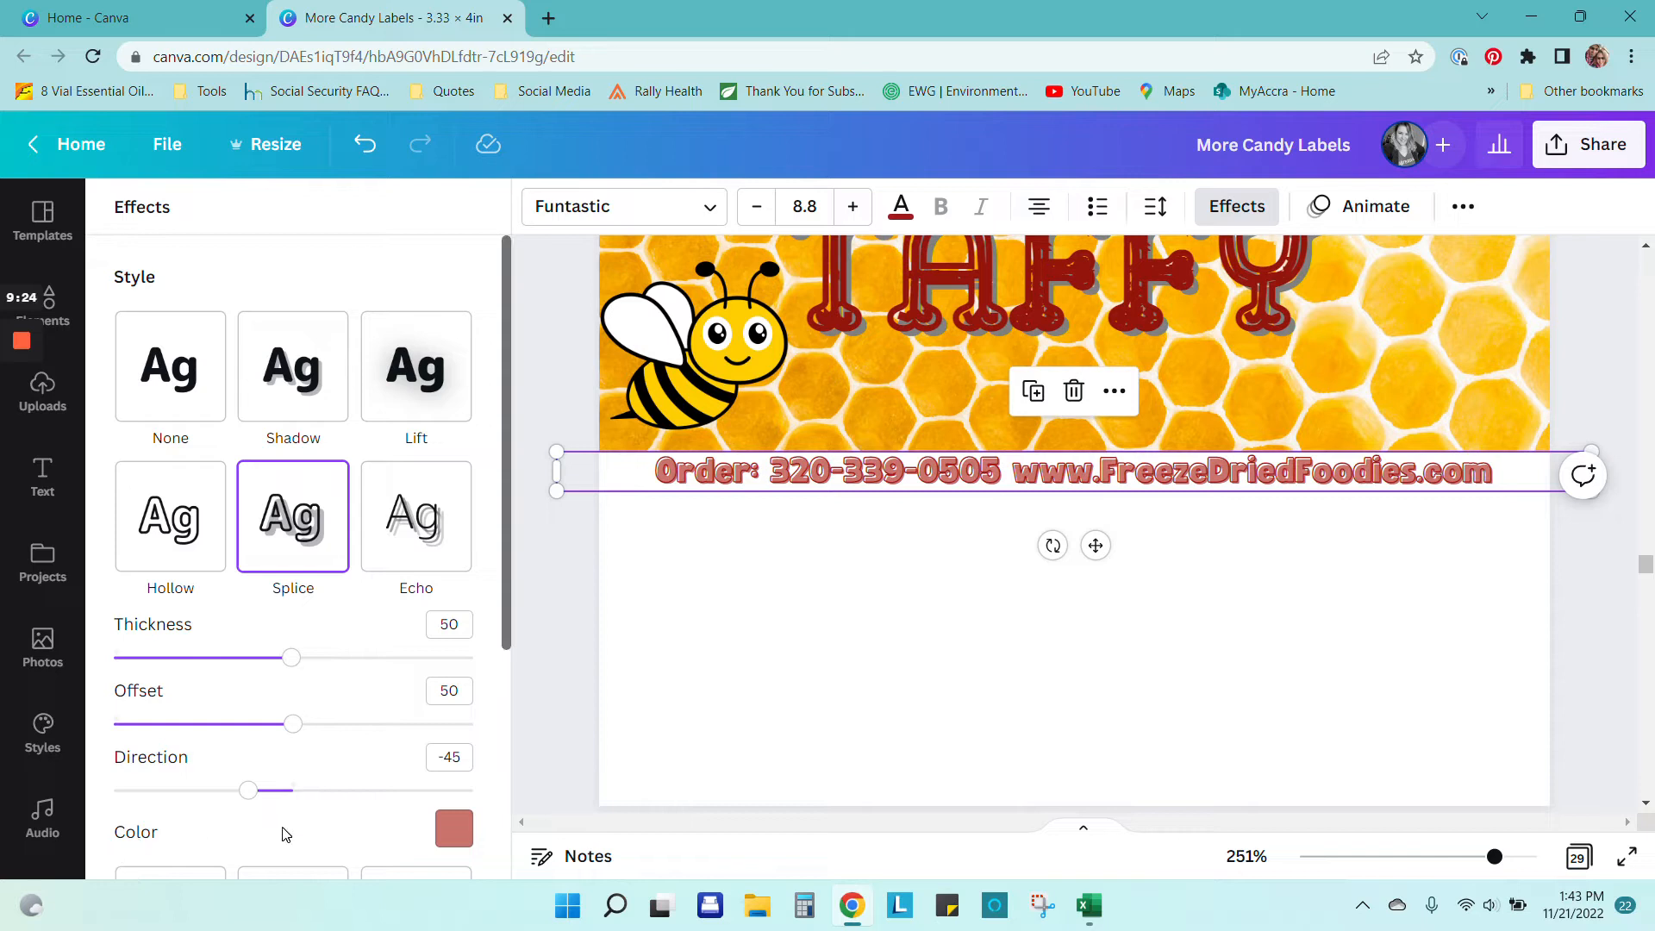
pyautogui.scroll(-1, 312, 743)
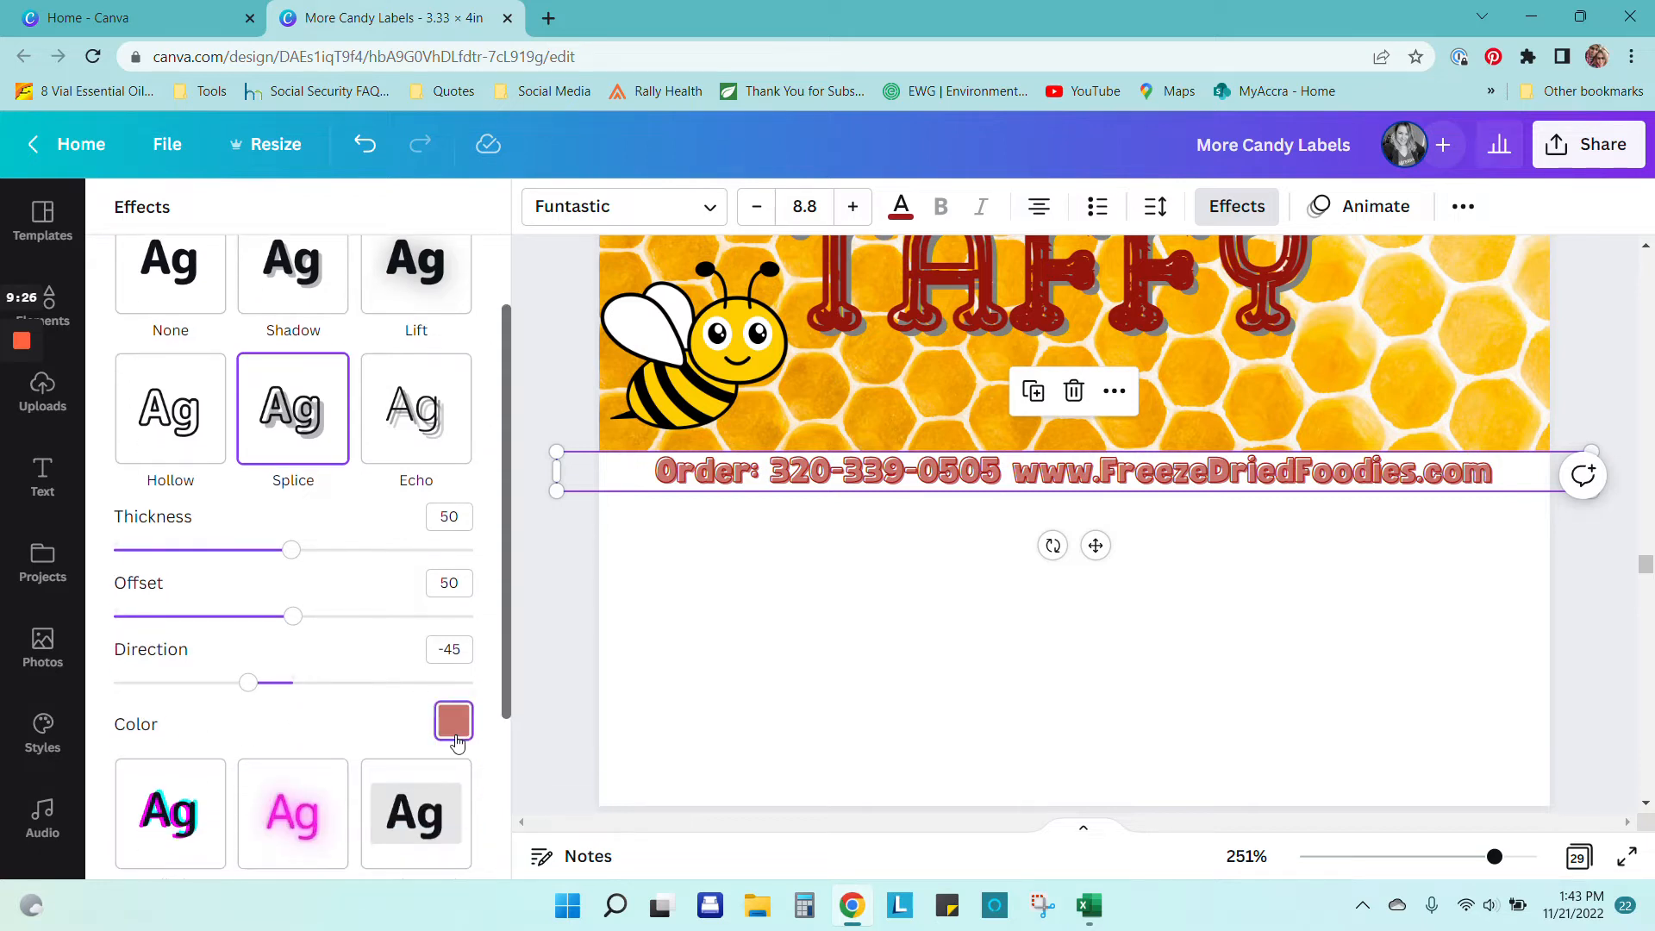
pyautogui.click(454, 733)
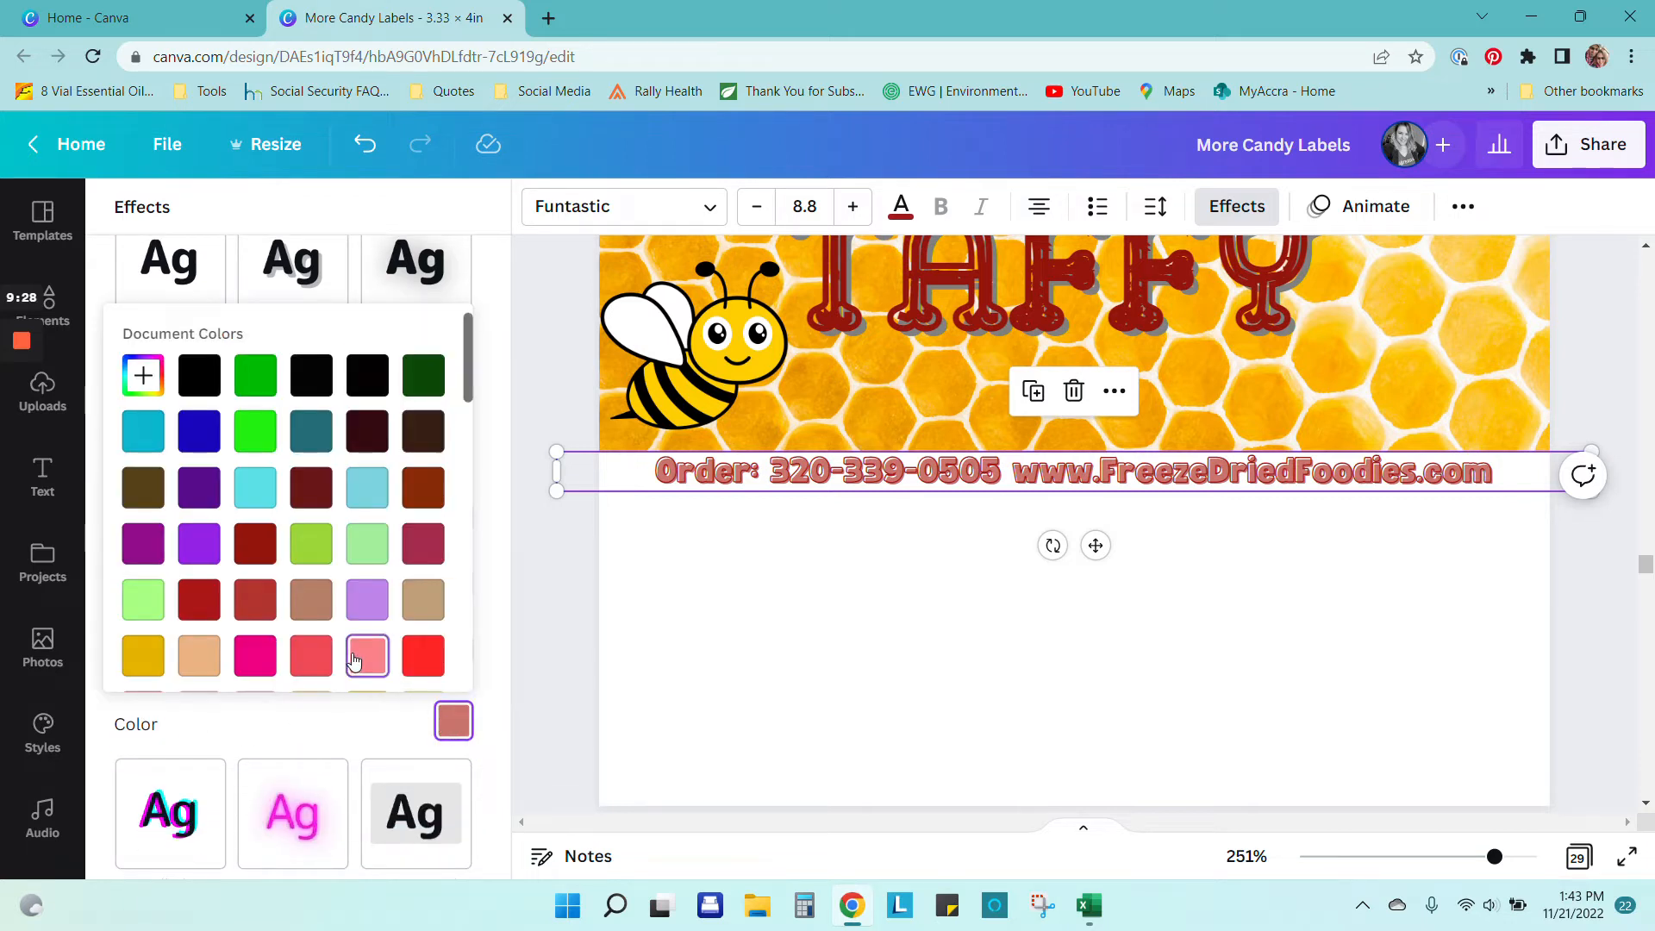
pyautogui.click(354, 660)
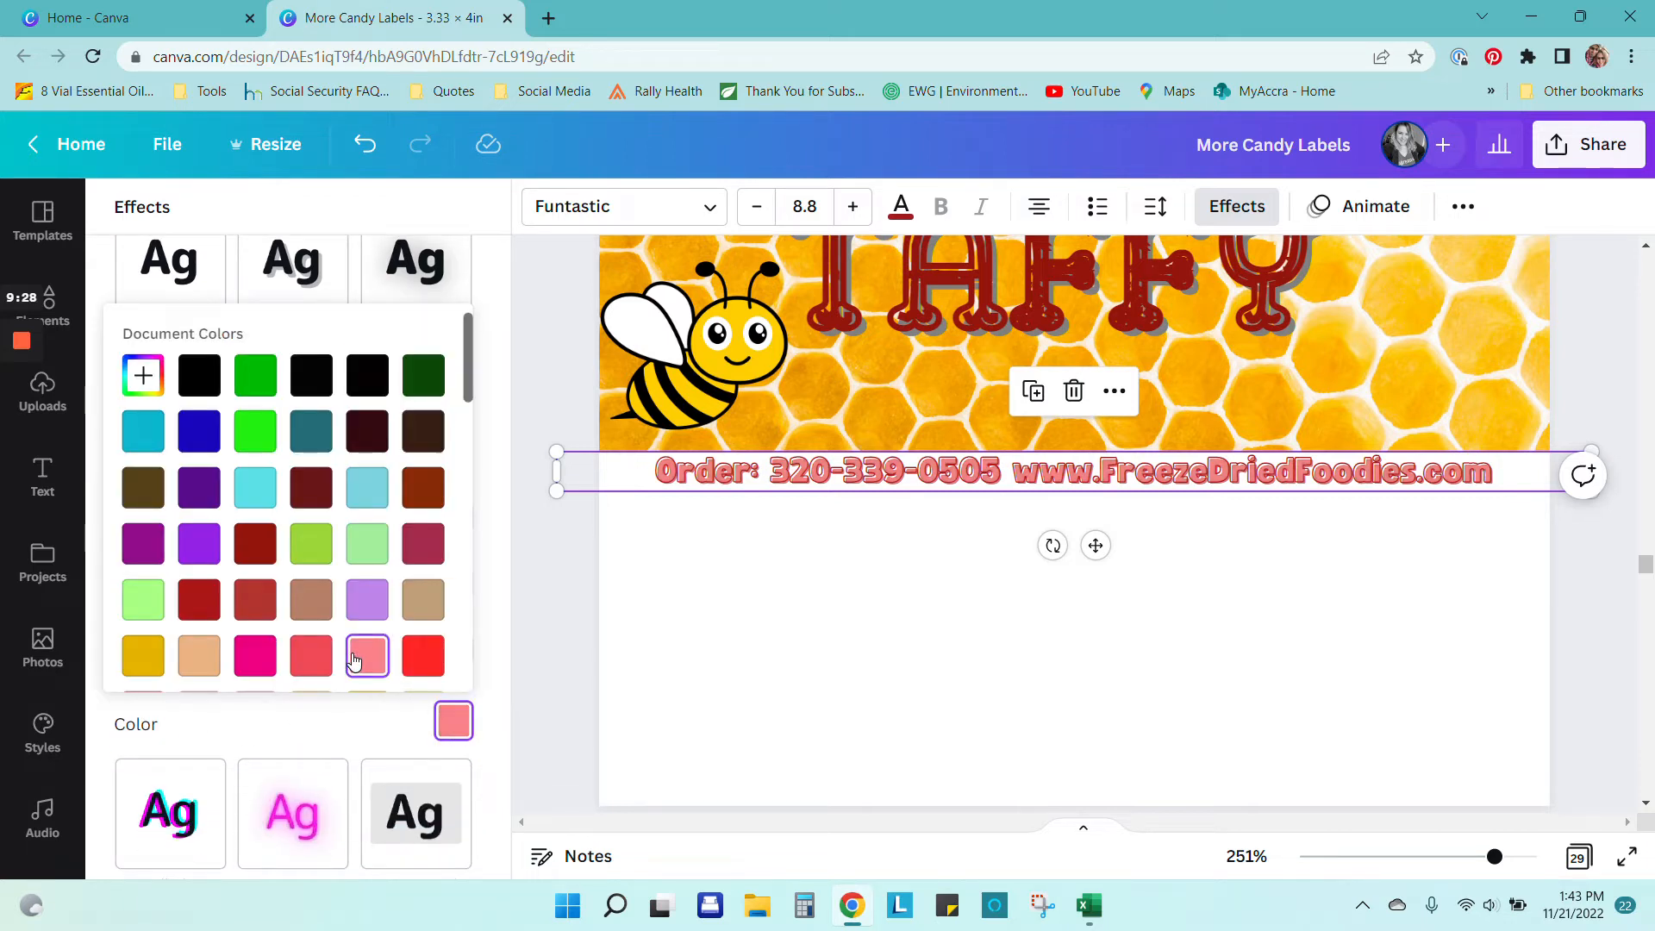
pyautogui.click(159, 659)
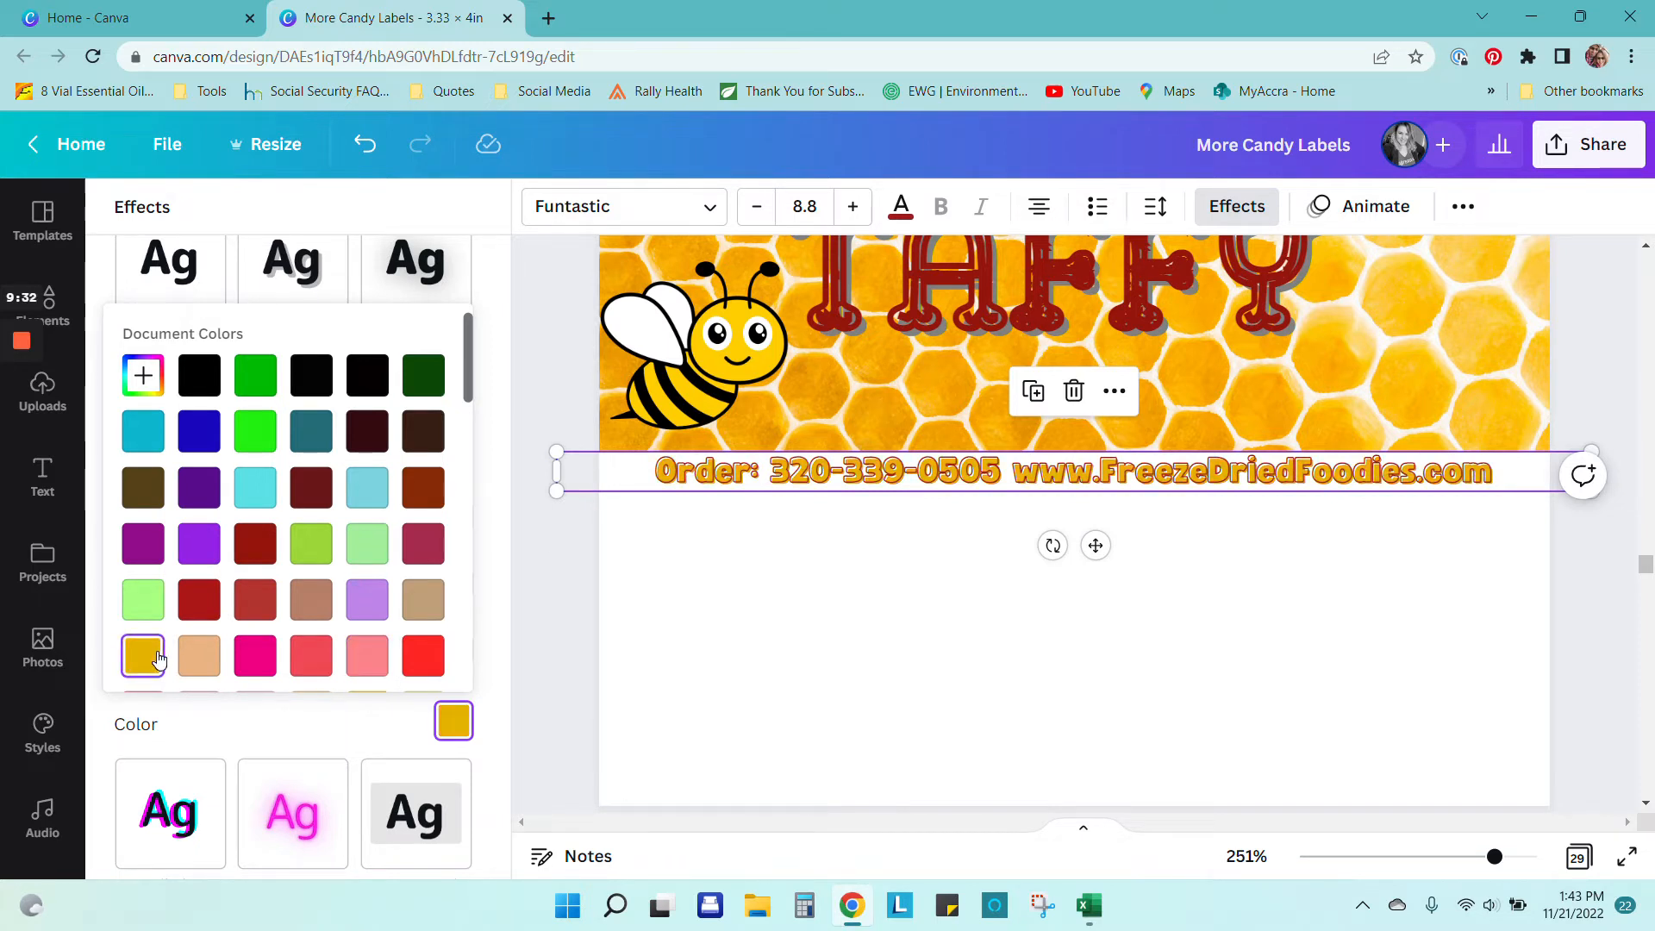
pyautogui.click(806, 664)
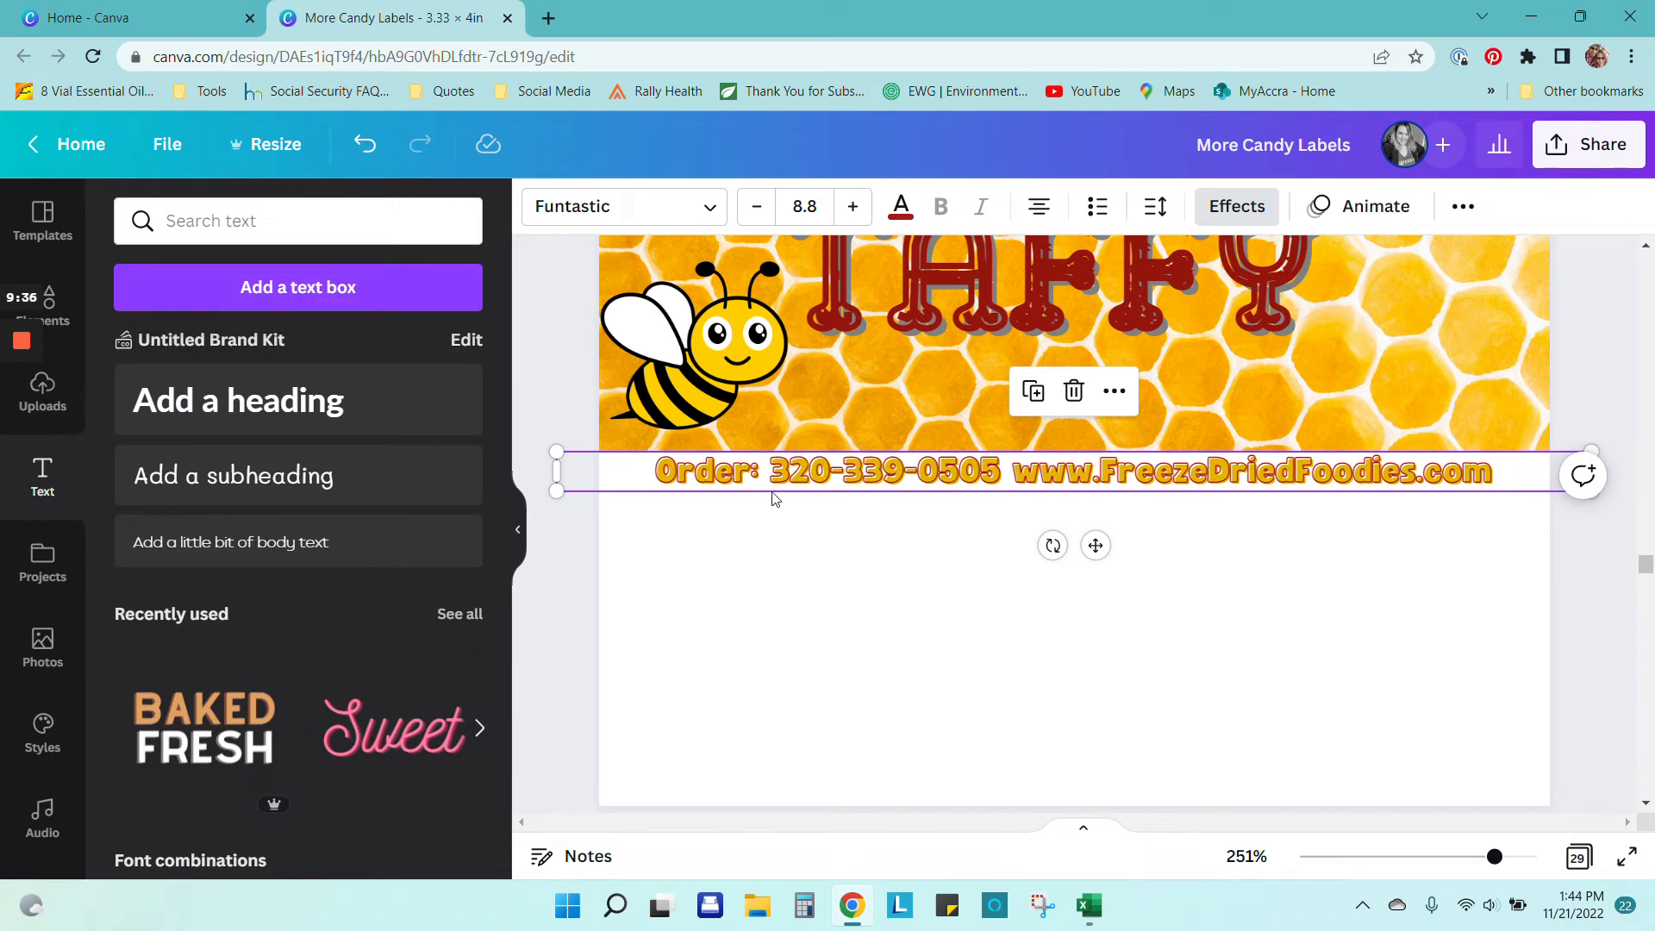
# Step: Set the Splice outline thickness to 100 and make the order text dark red
pyautogui.click(813, 543)
pyautogui.click(832, 476)
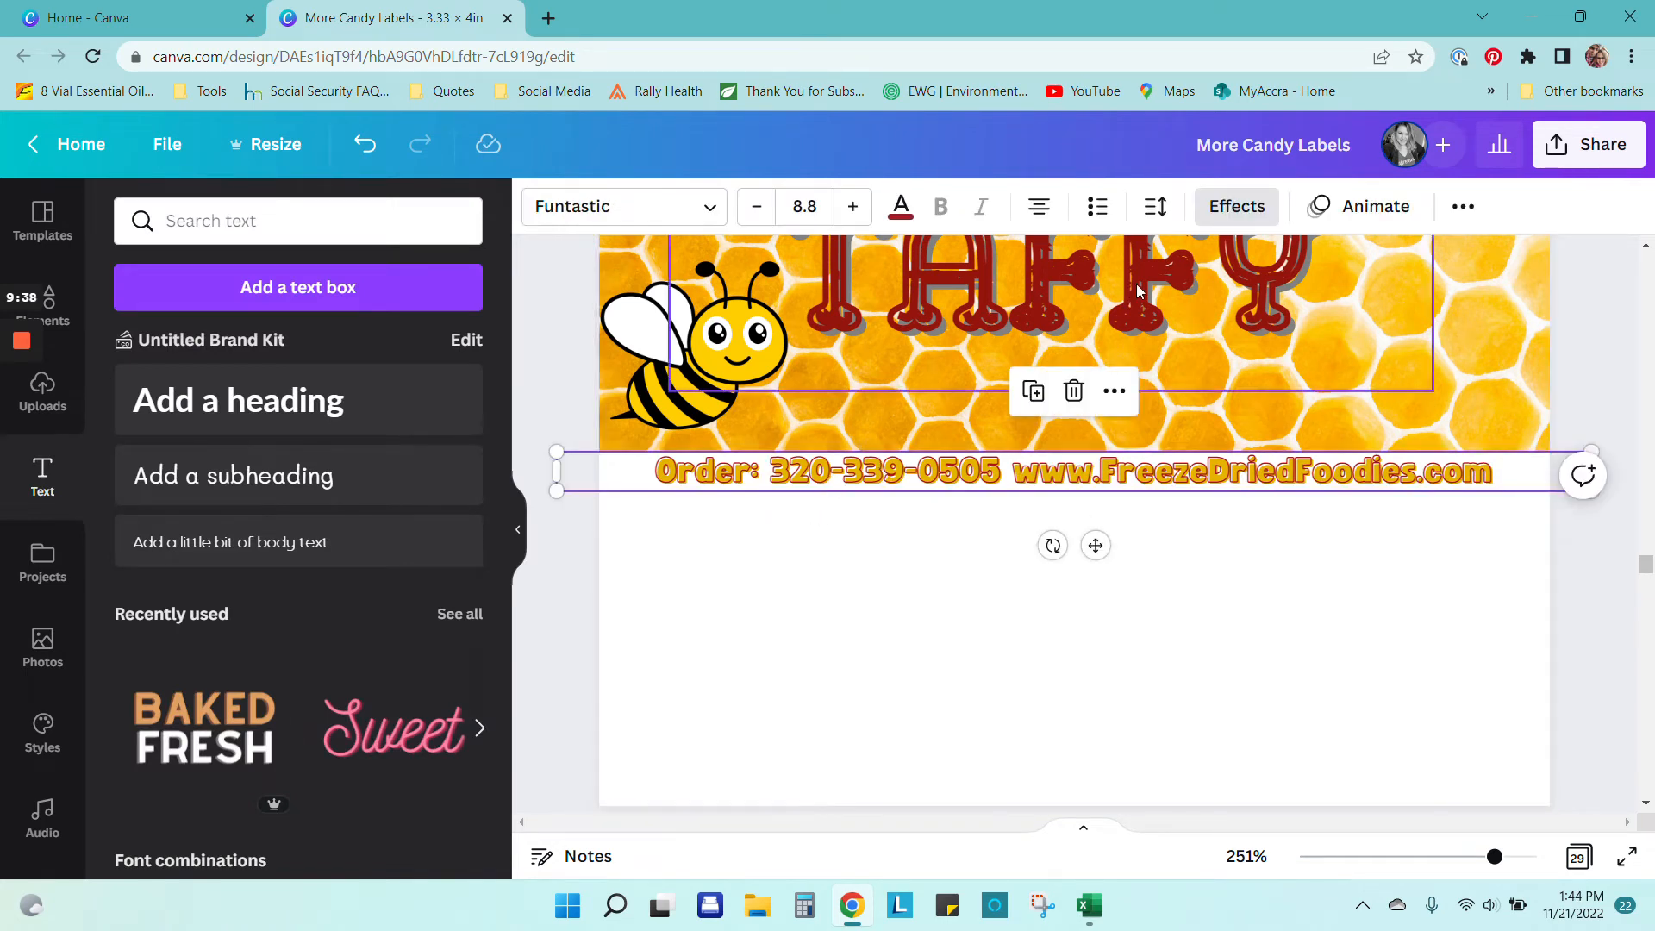
pyautogui.click(1238, 206)
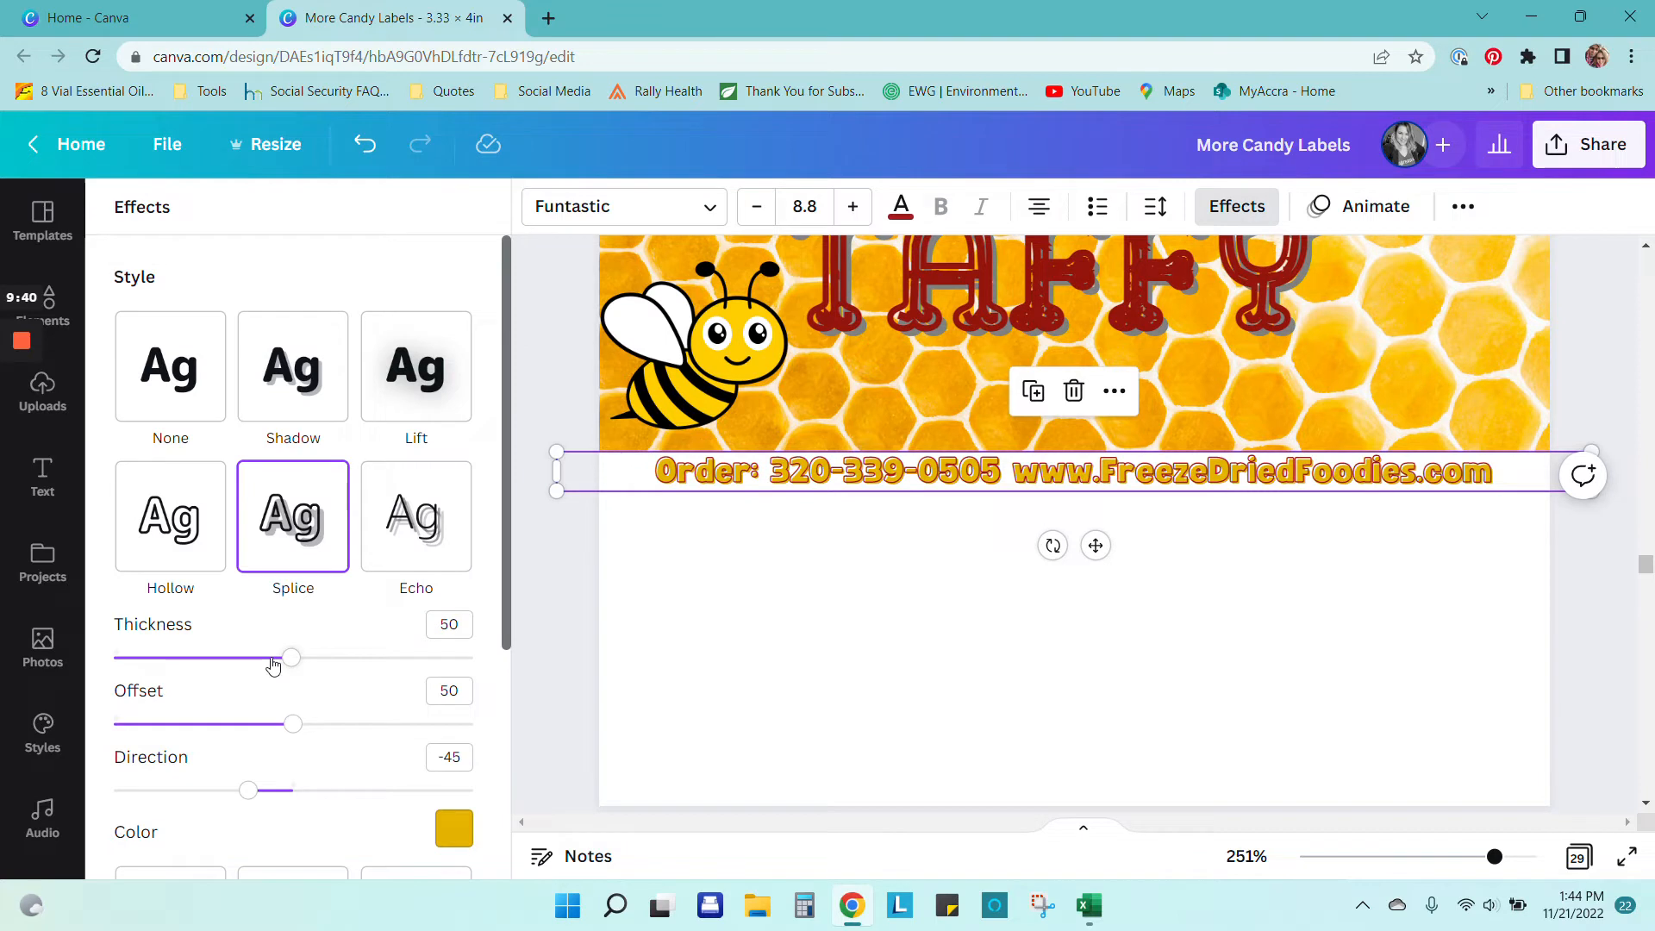
pyautogui.moveTo(301, 661); pyautogui.dragTo(474, 659)
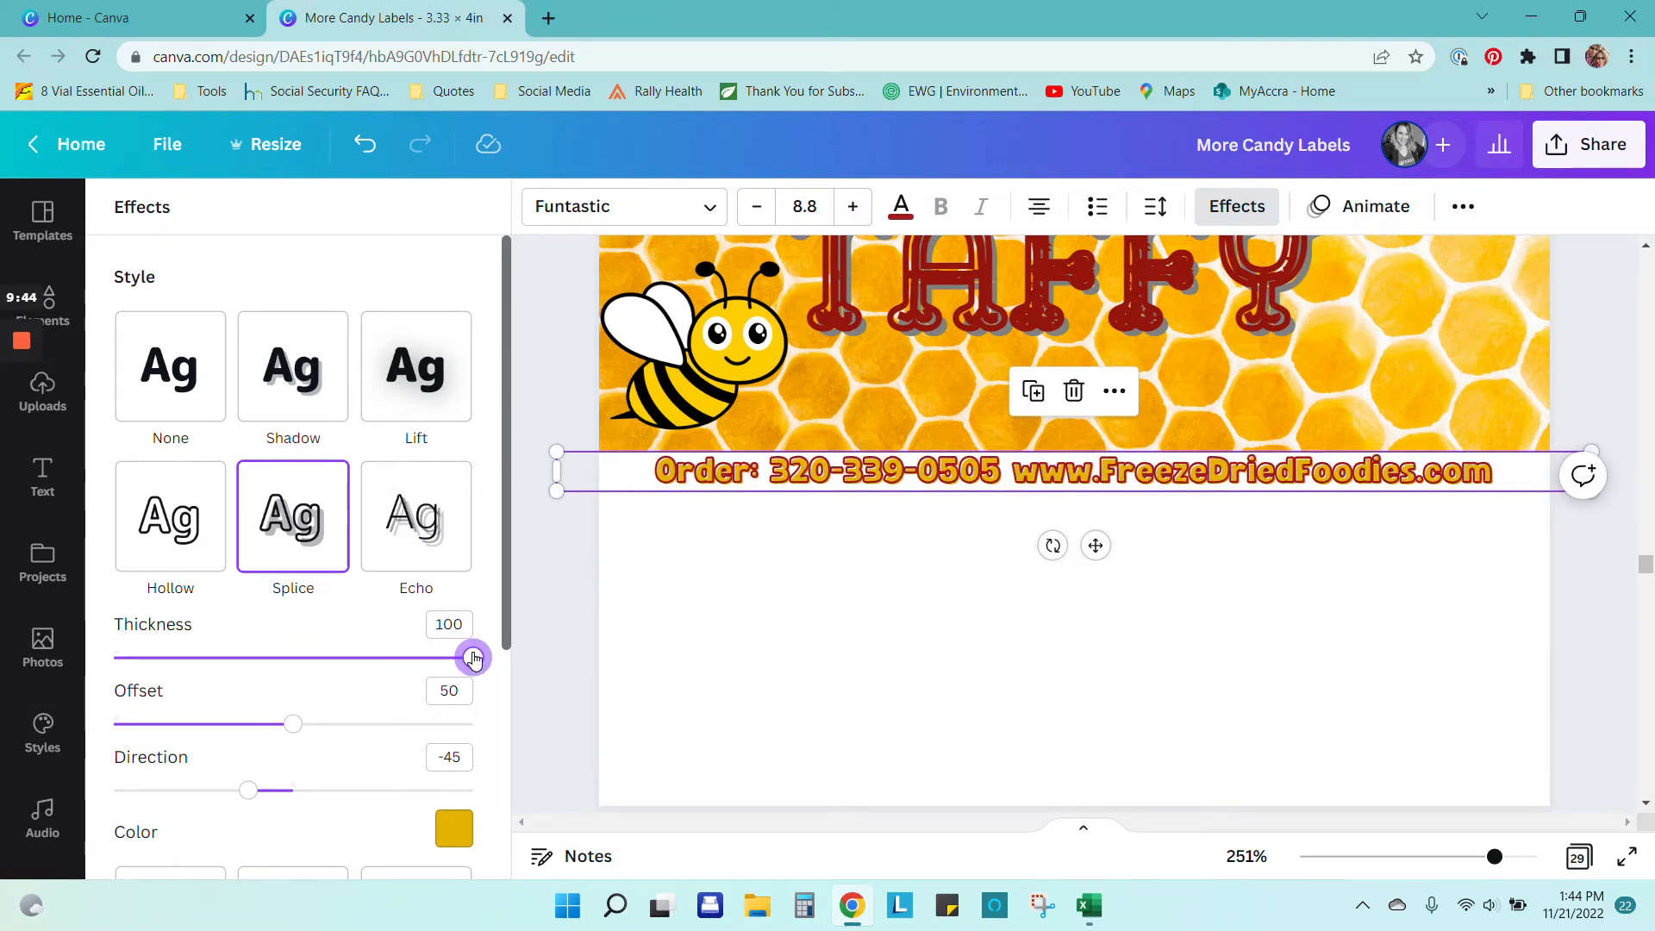
pyautogui.click(901, 209)
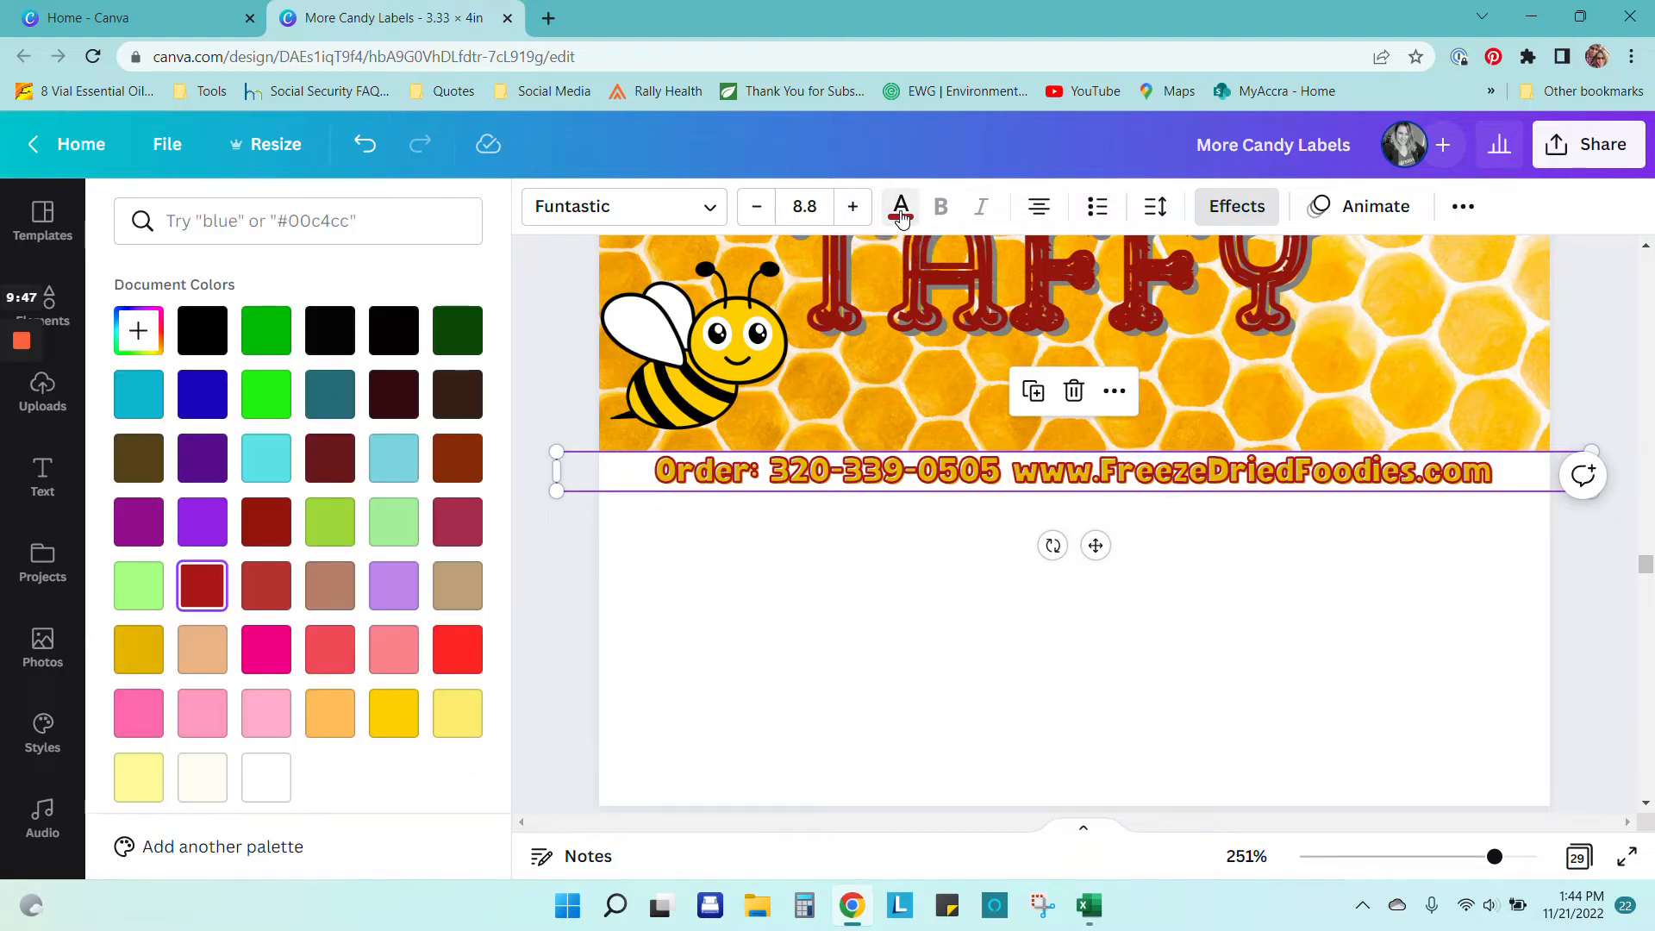
pyautogui.click(199, 332)
pyautogui.click(202, 594)
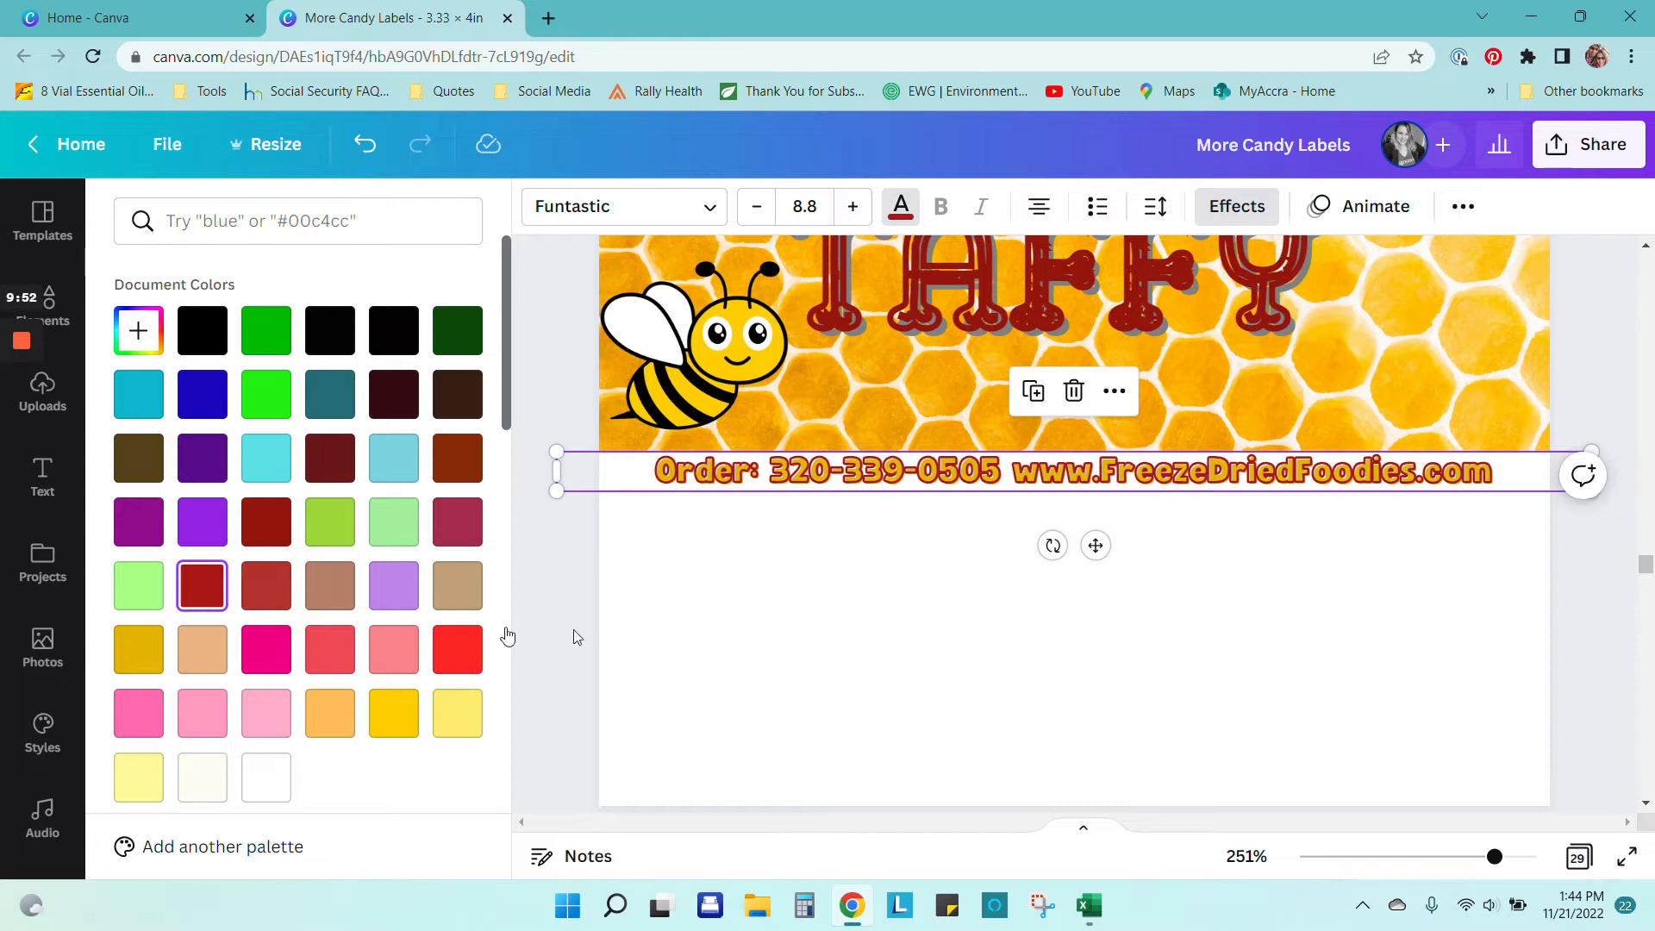
pyautogui.click(733, 595)
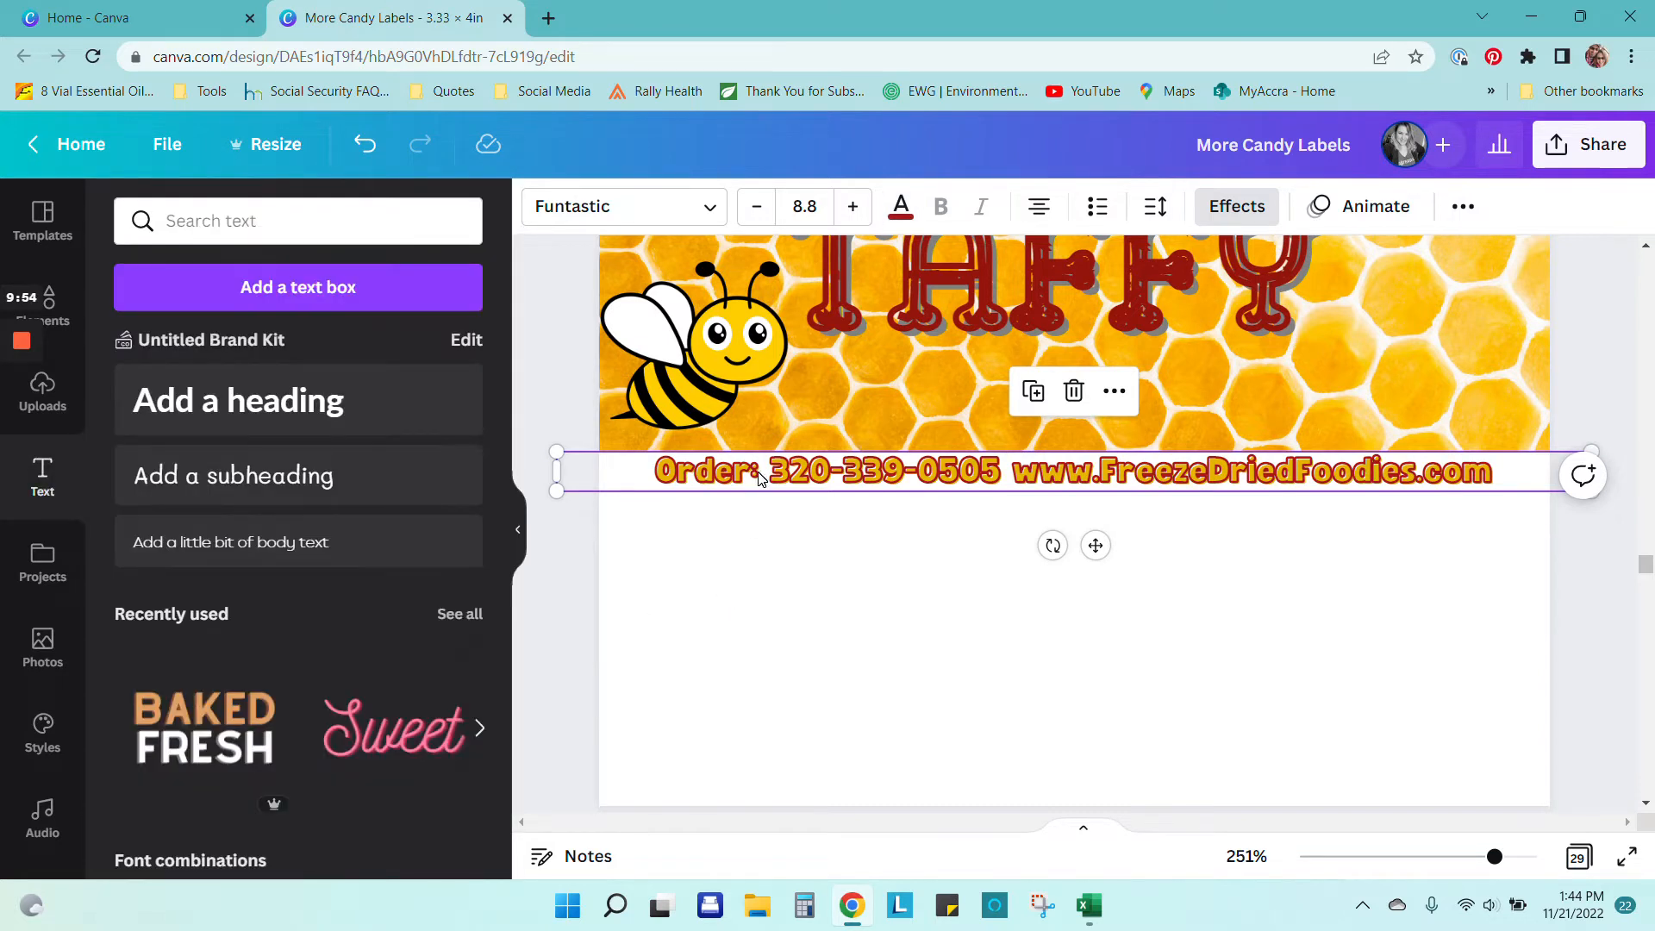
# Step: Set the Splice offset to 0 and direction to -50 for a tight gold outline
pyautogui.click(843, 643)
pyautogui.click(1077, 471)
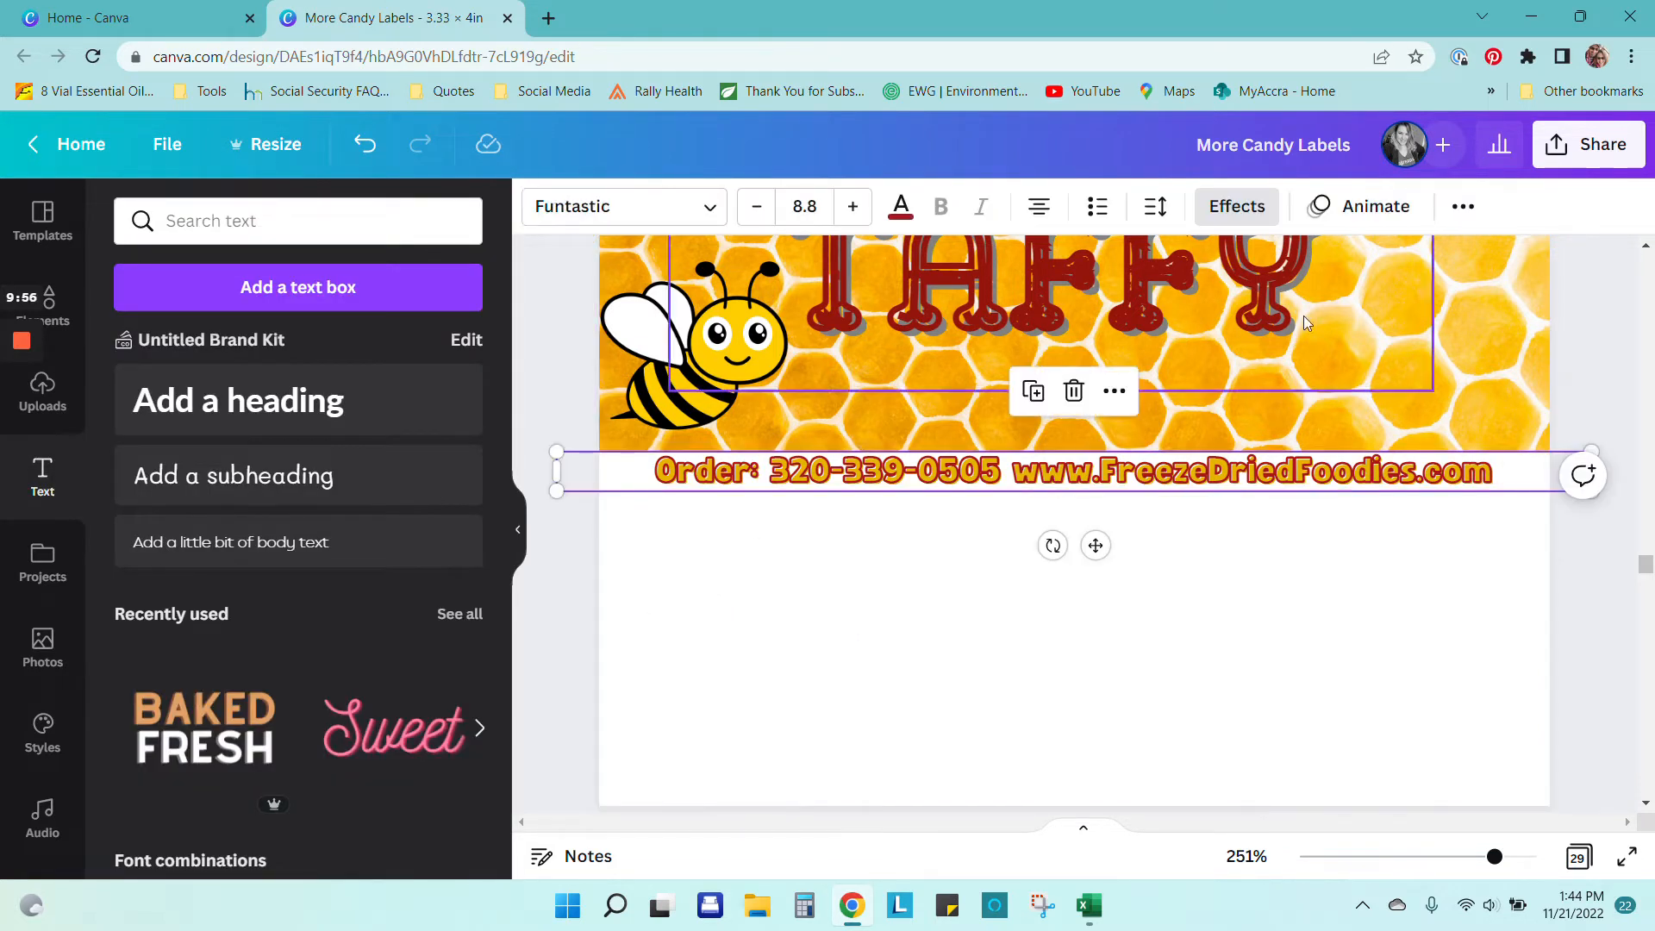
pyautogui.click(1242, 207)
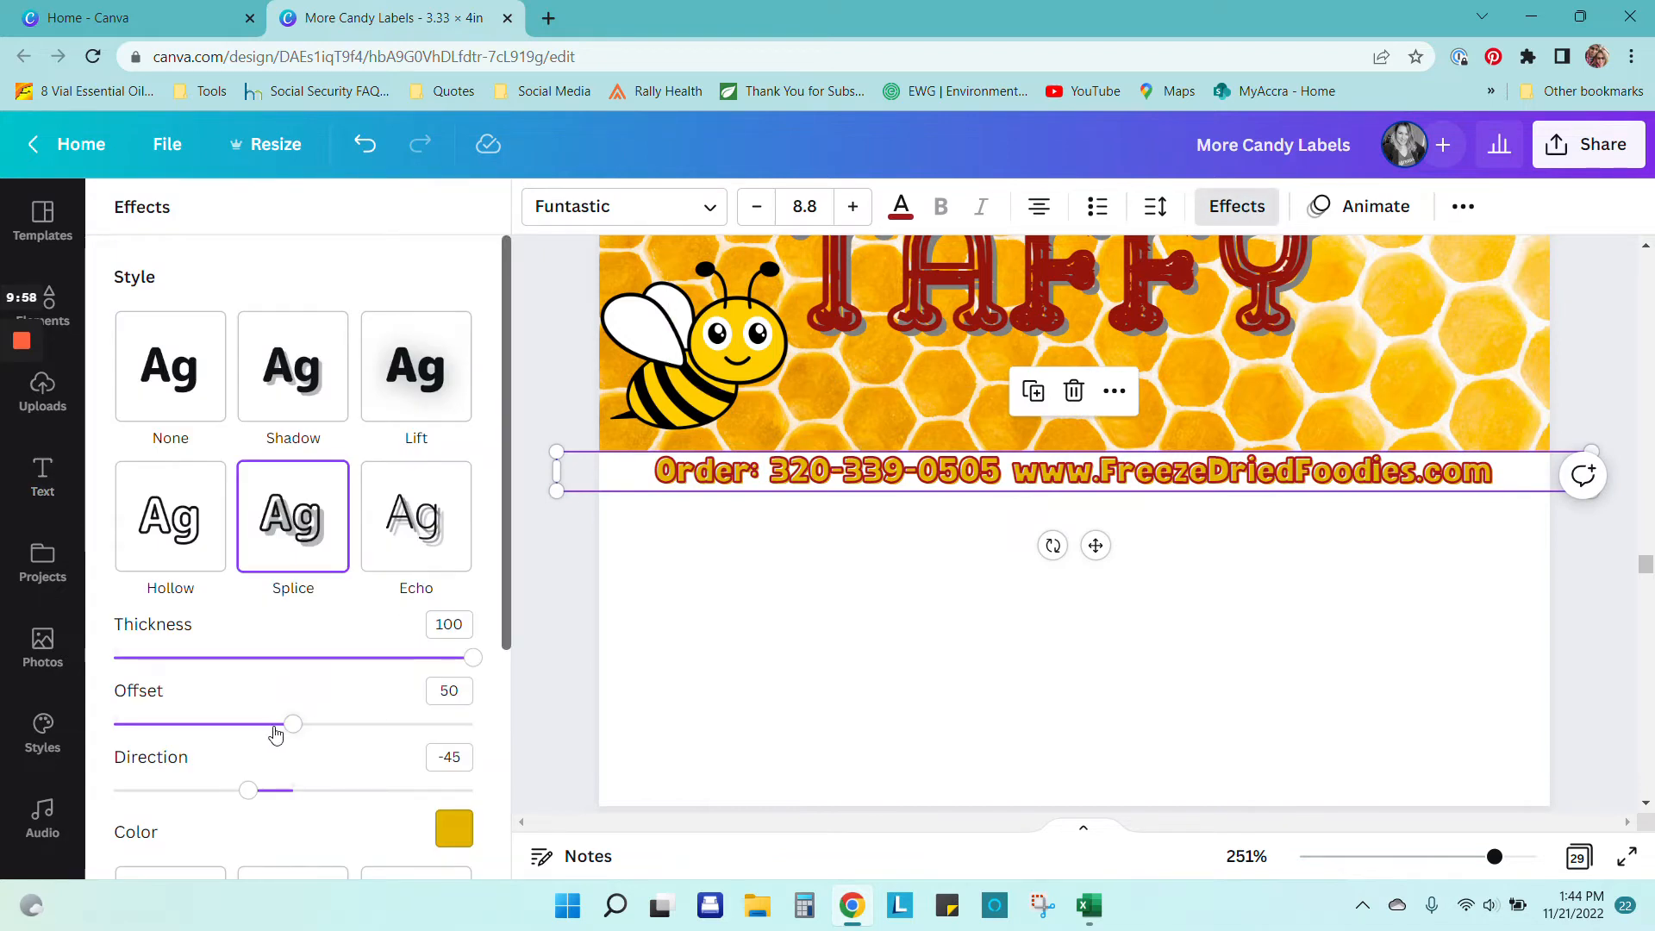
pyautogui.moveTo(289, 731); pyautogui.dragTo(535, 714)
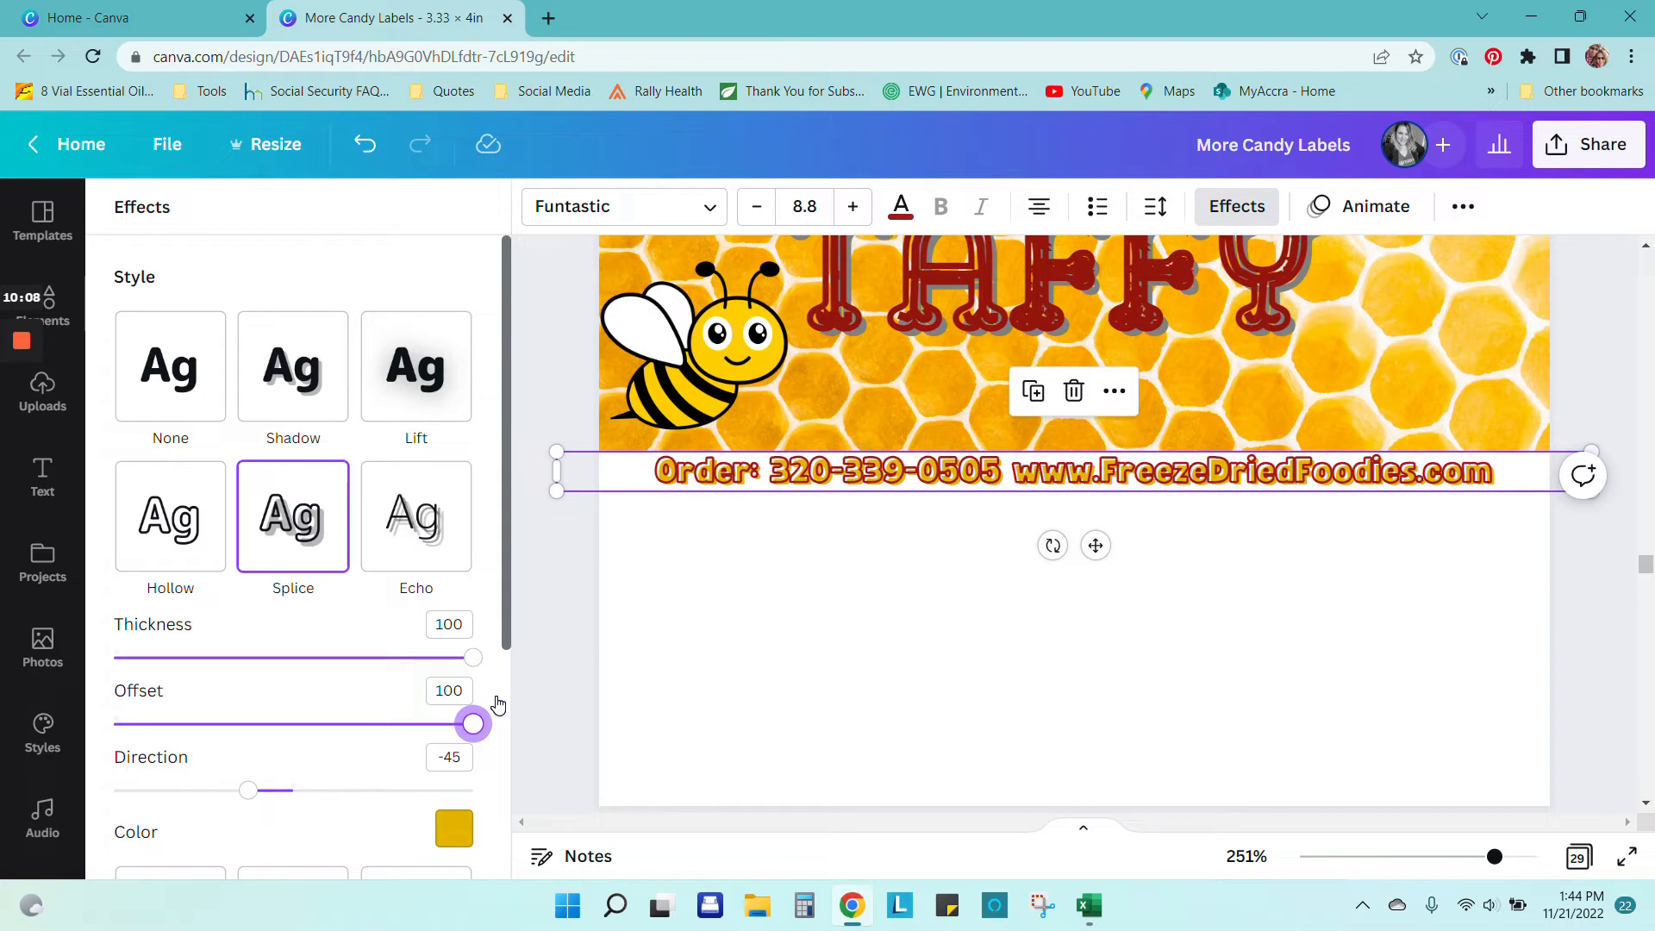
pyautogui.moveTo(455, 704); pyautogui.dragTo(107, 721)
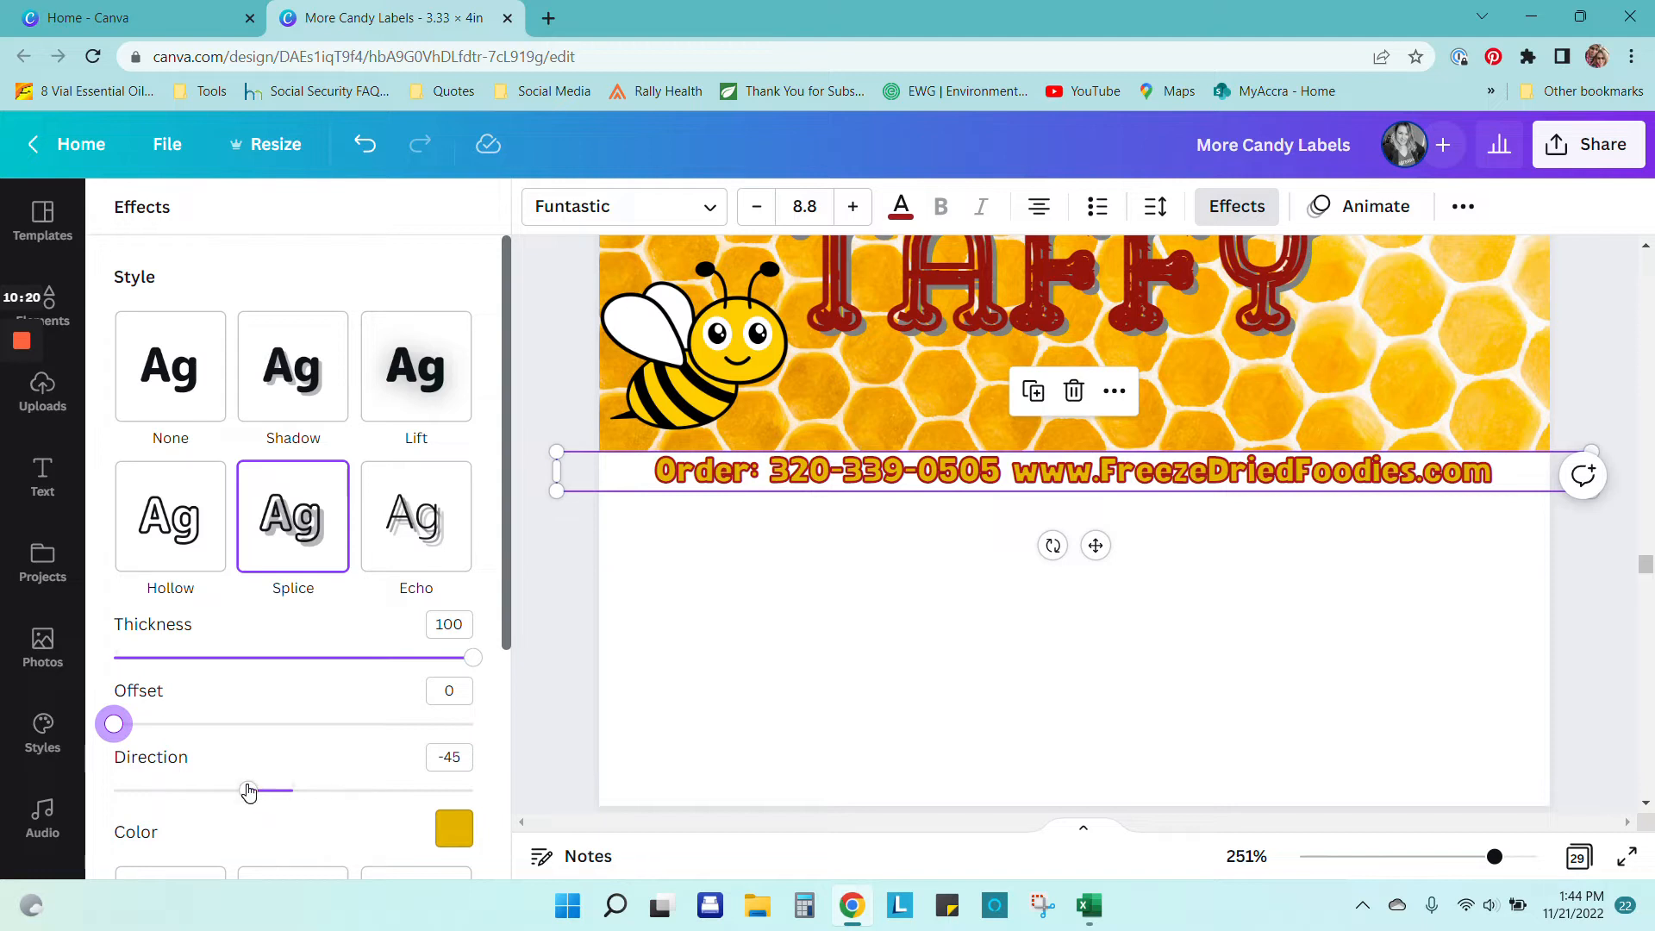
pyautogui.moveTo(114, 724); pyautogui.dragTo(524, 736)
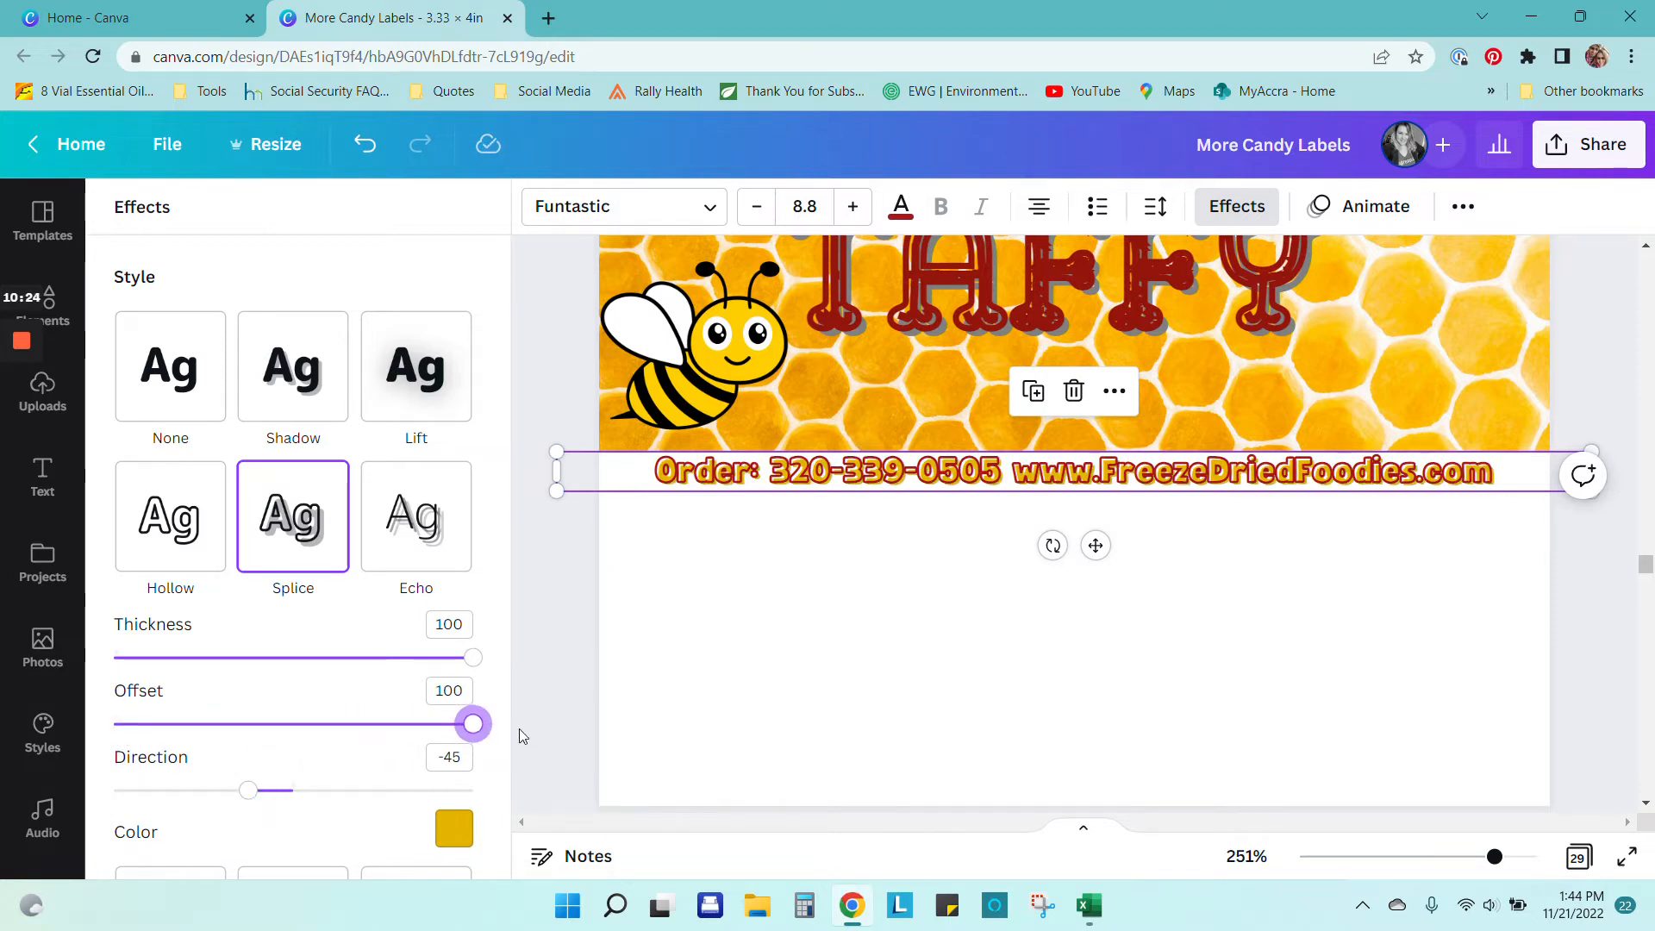
pyautogui.moveTo(1495, 857); pyautogui.dragTo(1515, 857)
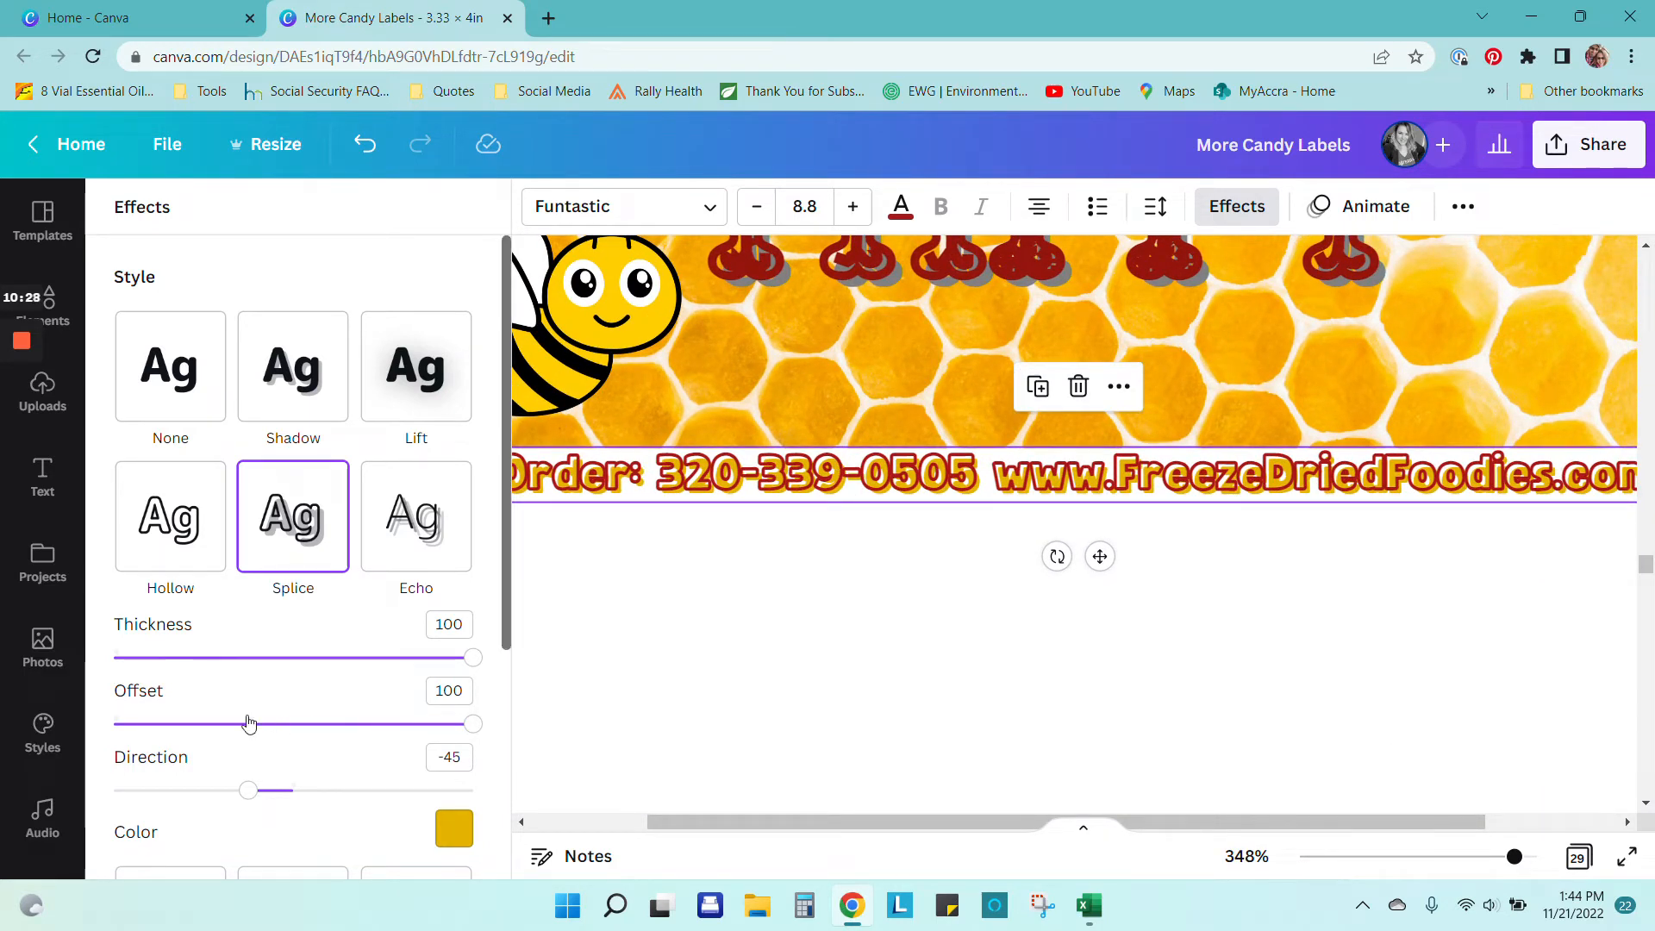
pyautogui.moveTo(249, 791)
pyautogui.mouseDown()
pyautogui.moveTo(471, 791)
pyautogui.moveTo(224, 763)
pyautogui.moveTo(270, 764)
pyautogui.moveTo(242, 763)
pyautogui.mouseUp()
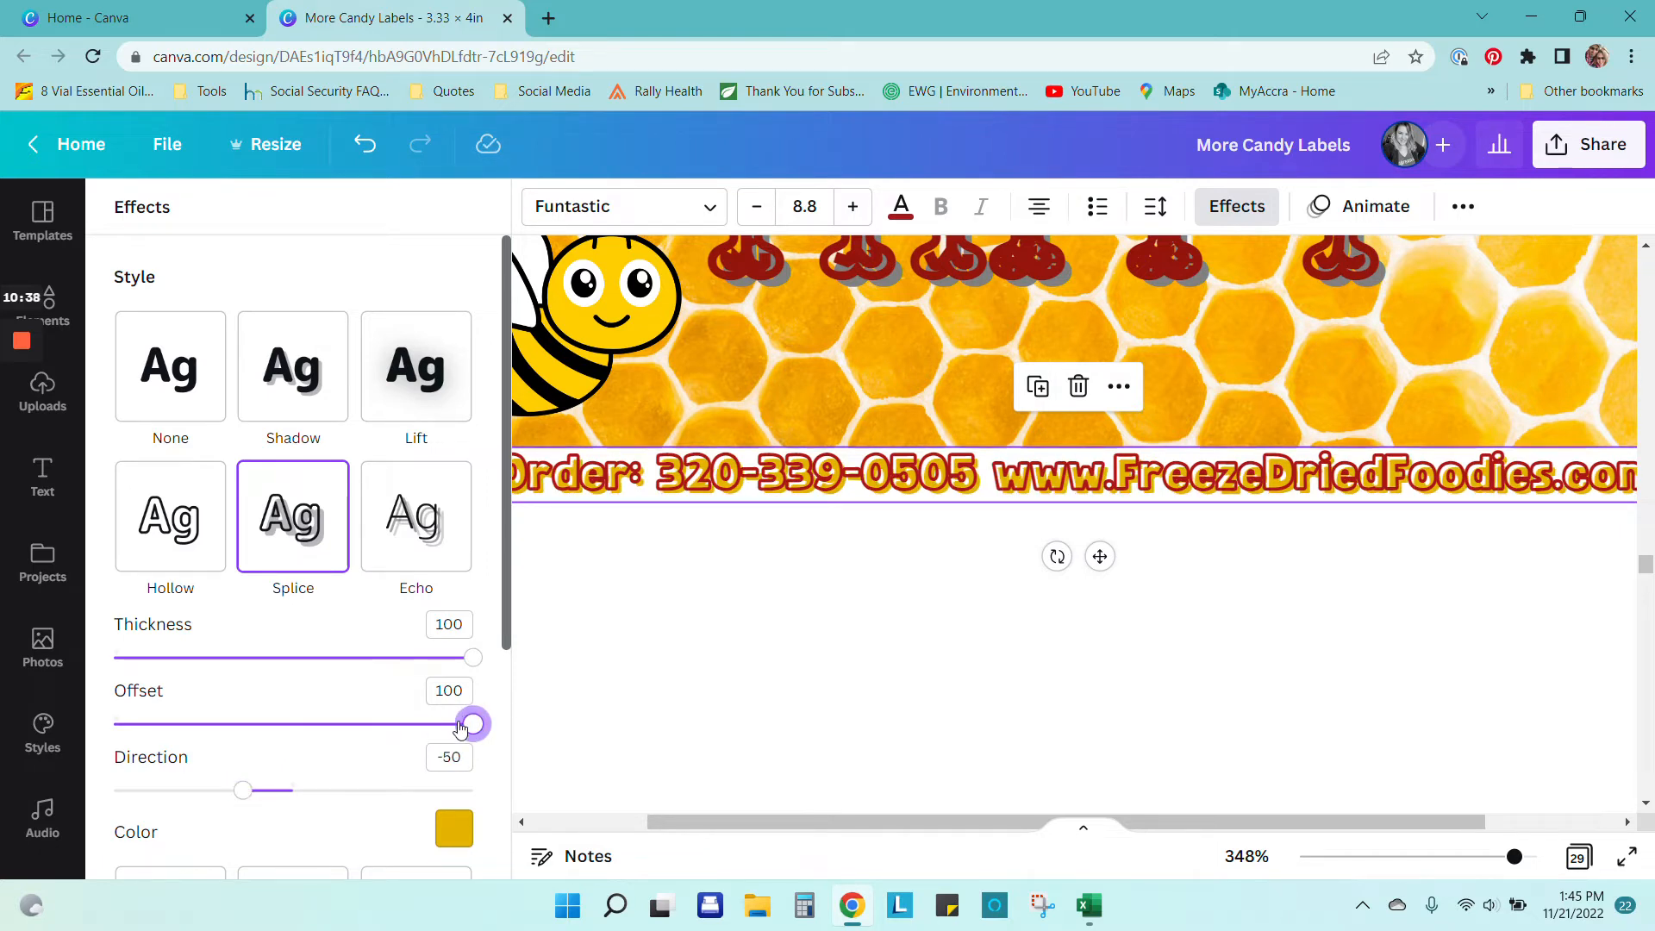
pyautogui.moveTo(459, 728); pyautogui.dragTo(80, 737)
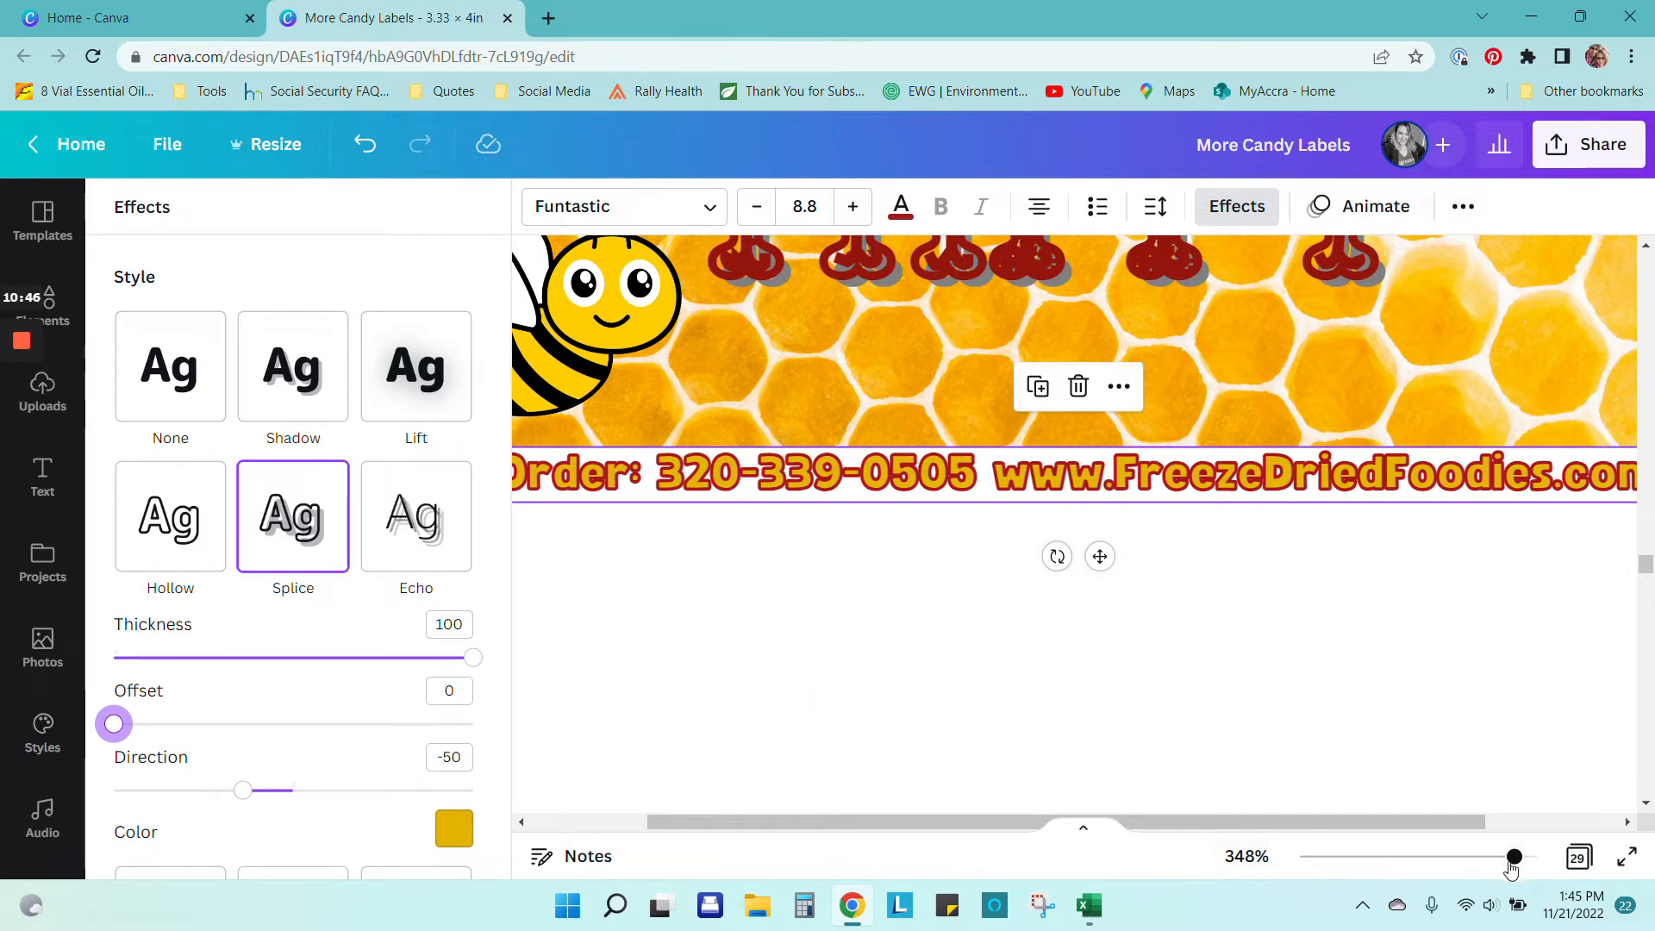
pyautogui.moveTo(1513, 859); pyautogui.dragTo(1474, 858)
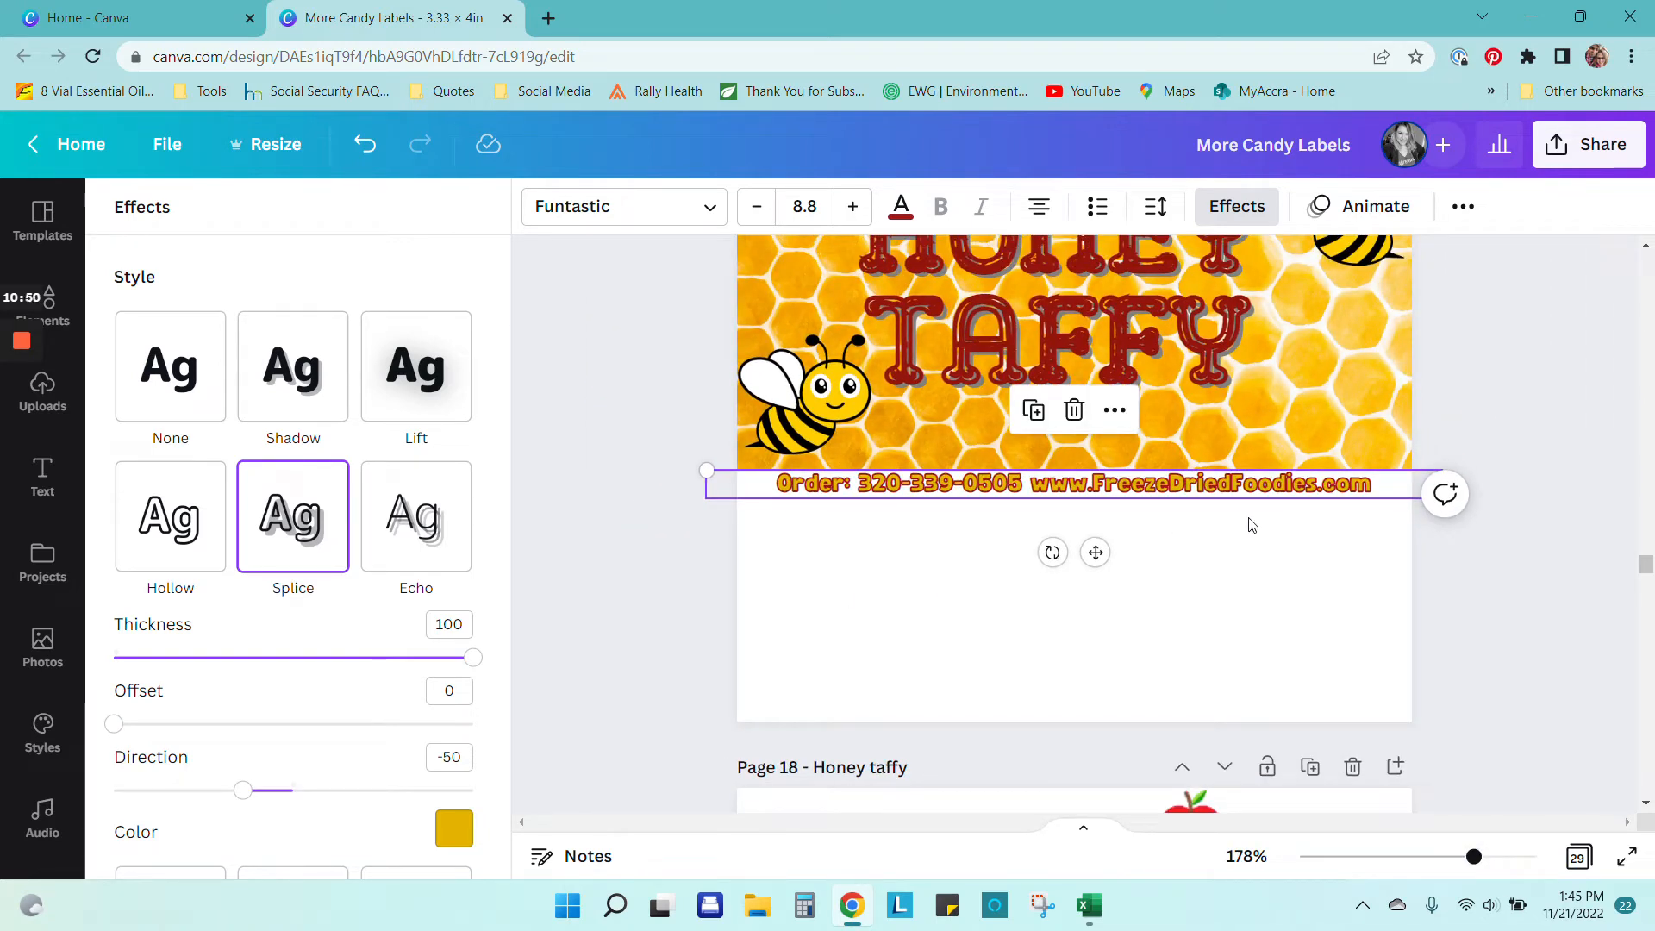
# Step: Scale the order and website line to 9.6 and centre it under the honeycomb banner
pyautogui.moveTo(701, 471); pyautogui.dragTo(669, 443)
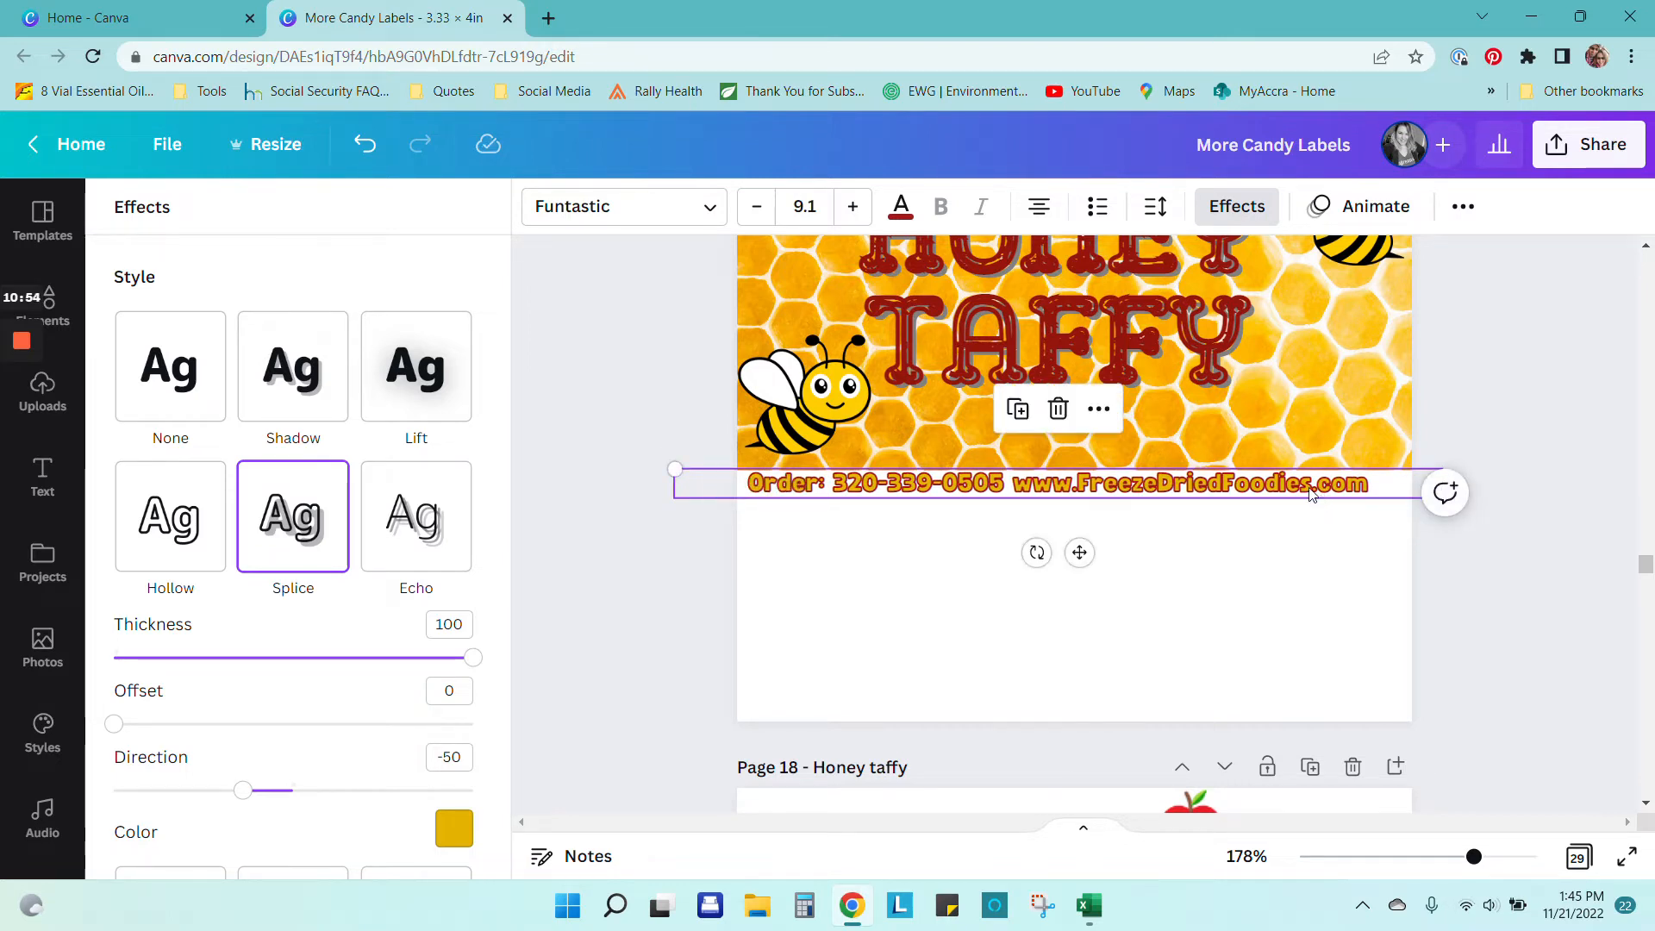
pyautogui.moveTo(1426, 487); pyautogui.dragTo(1388, 524)
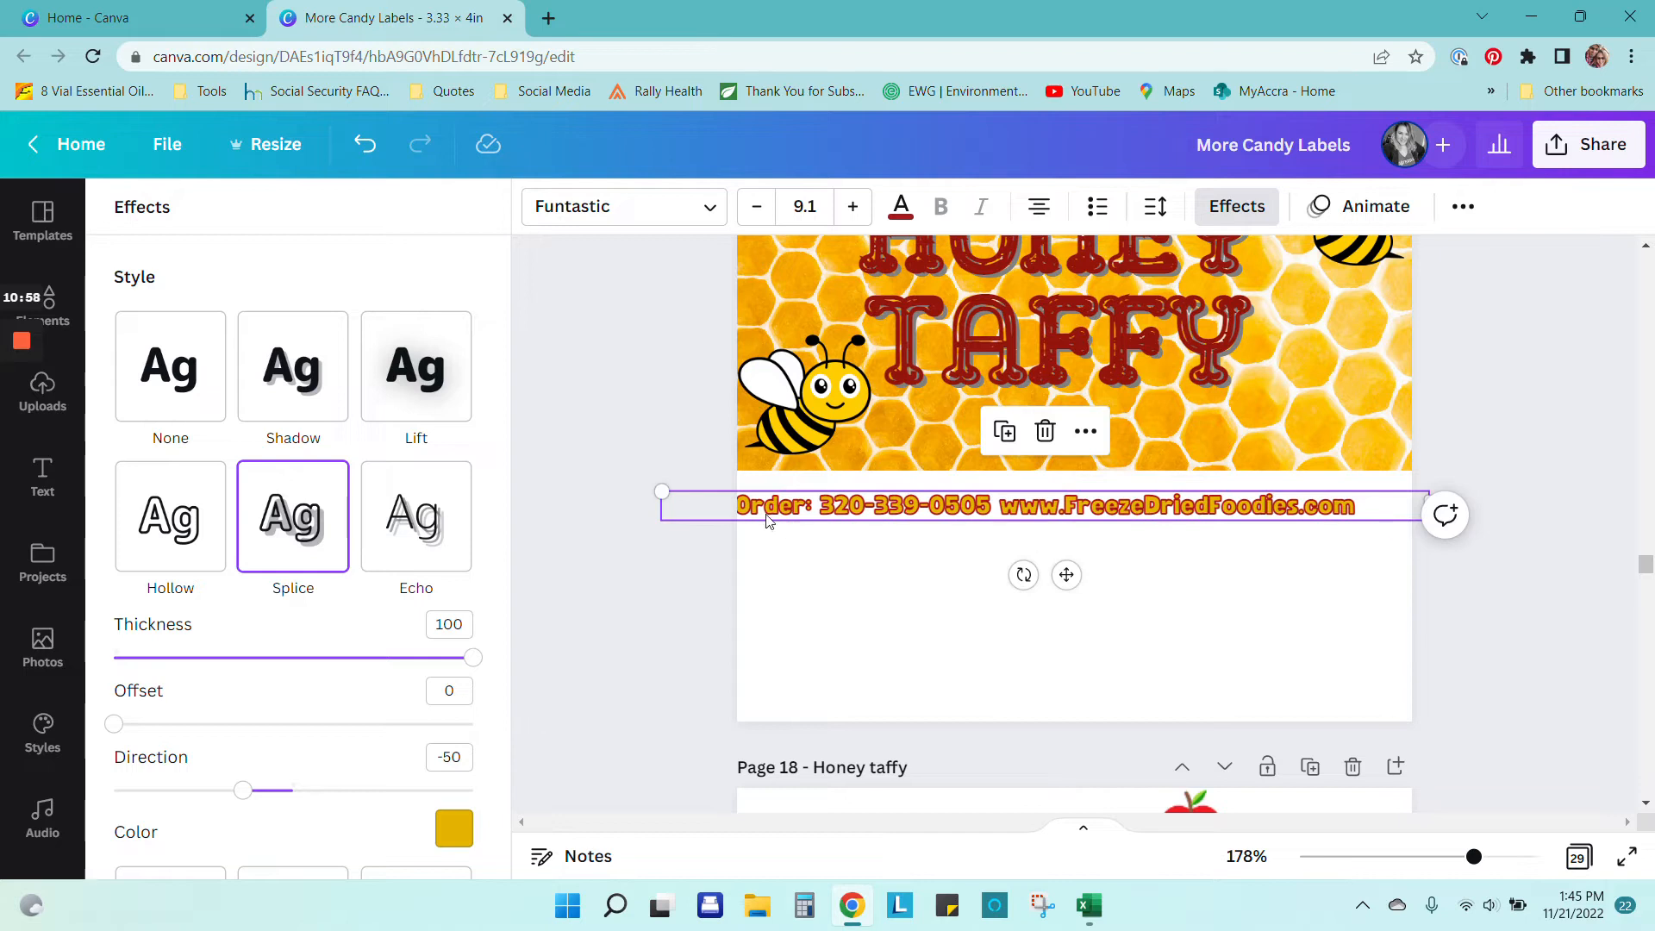
pyautogui.moveTo(659, 491); pyautogui.dragTo(580, 385)
pyautogui.moveTo(942, 513); pyautogui.dragTo(1008, 491)
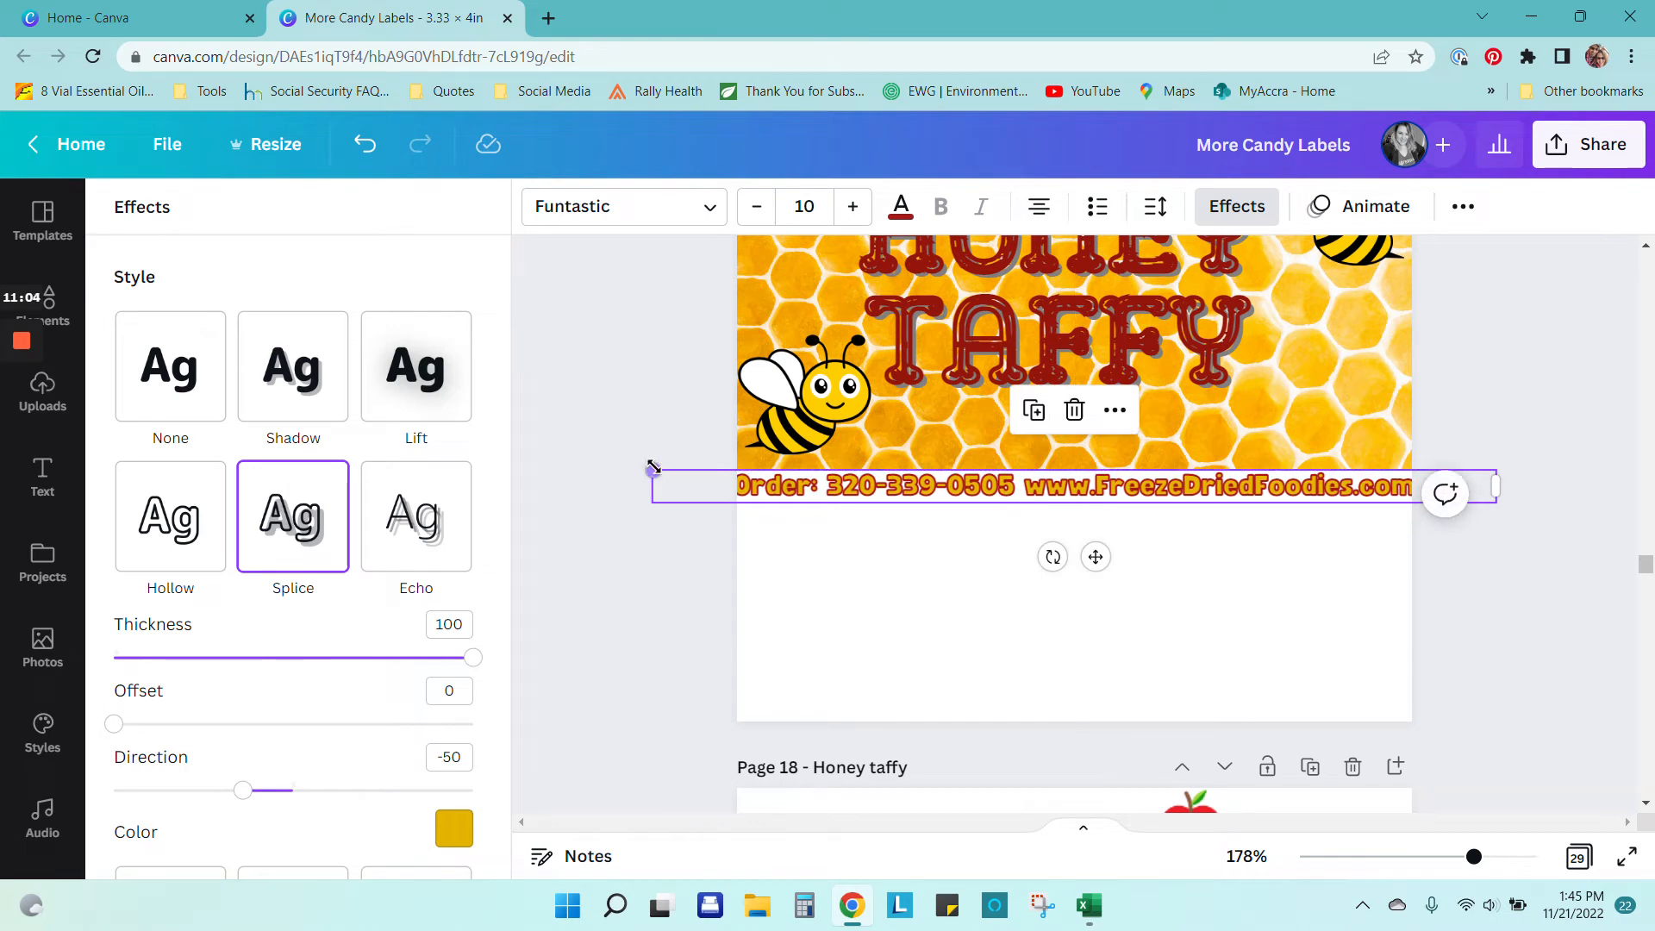
pyautogui.moveTo(653, 470); pyautogui.dragTo(737, 475)
pyautogui.moveTo(954, 503); pyautogui.dragTo(896, 493)
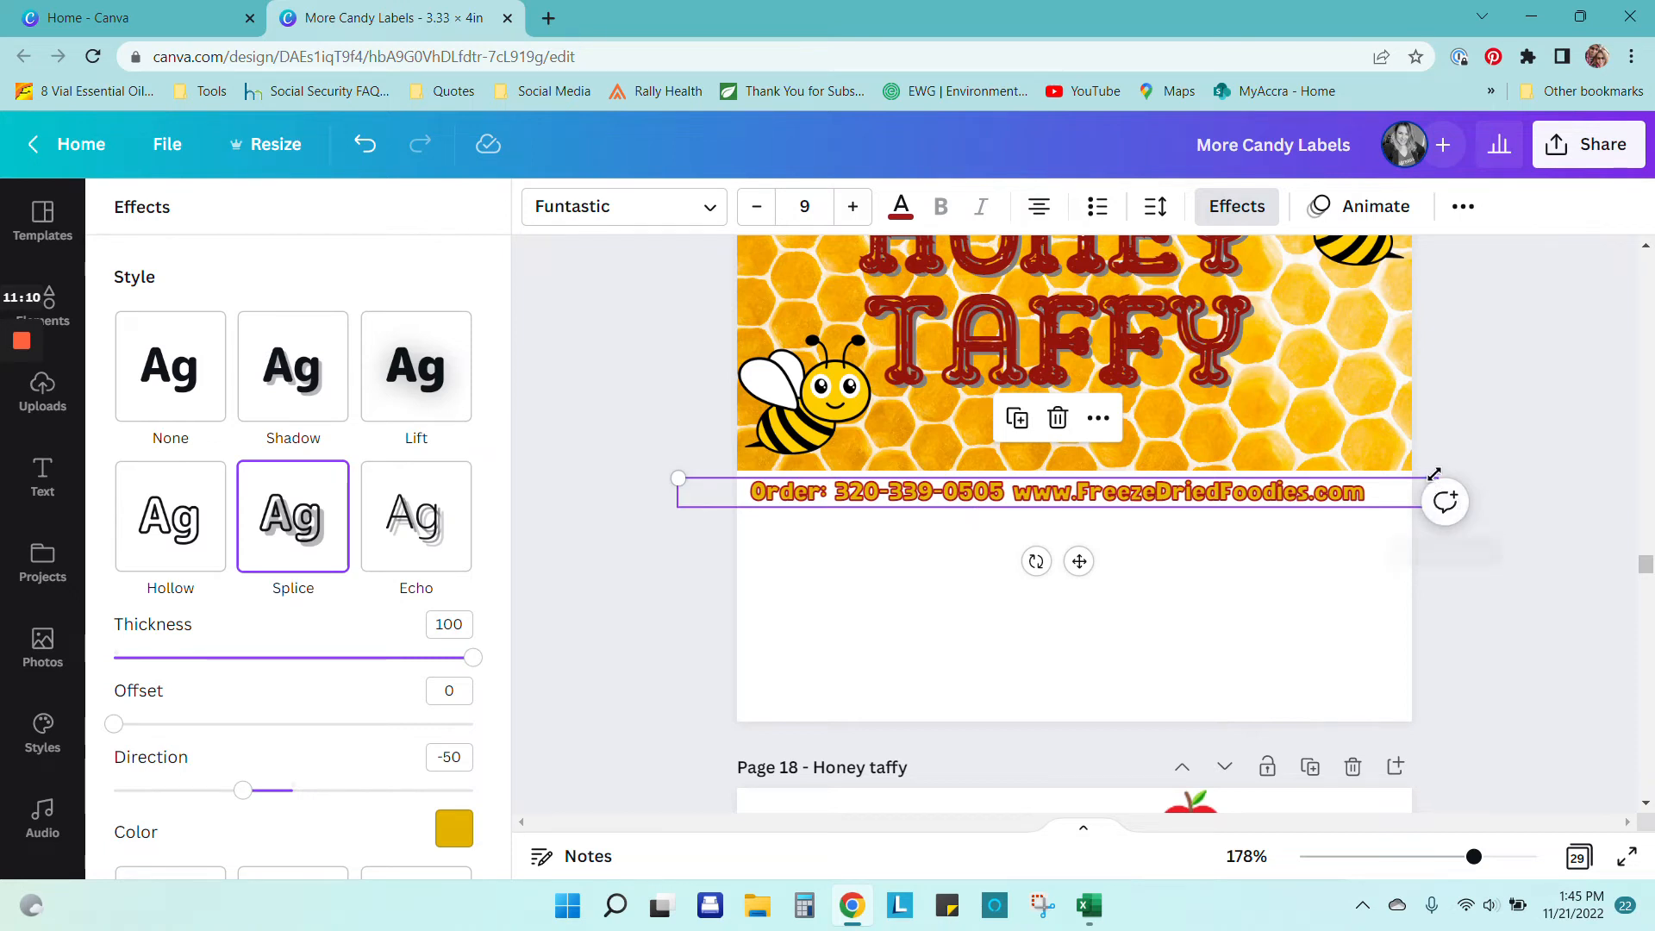
pyautogui.moveTo(1439, 475); pyautogui.dragTo(1476, 438)
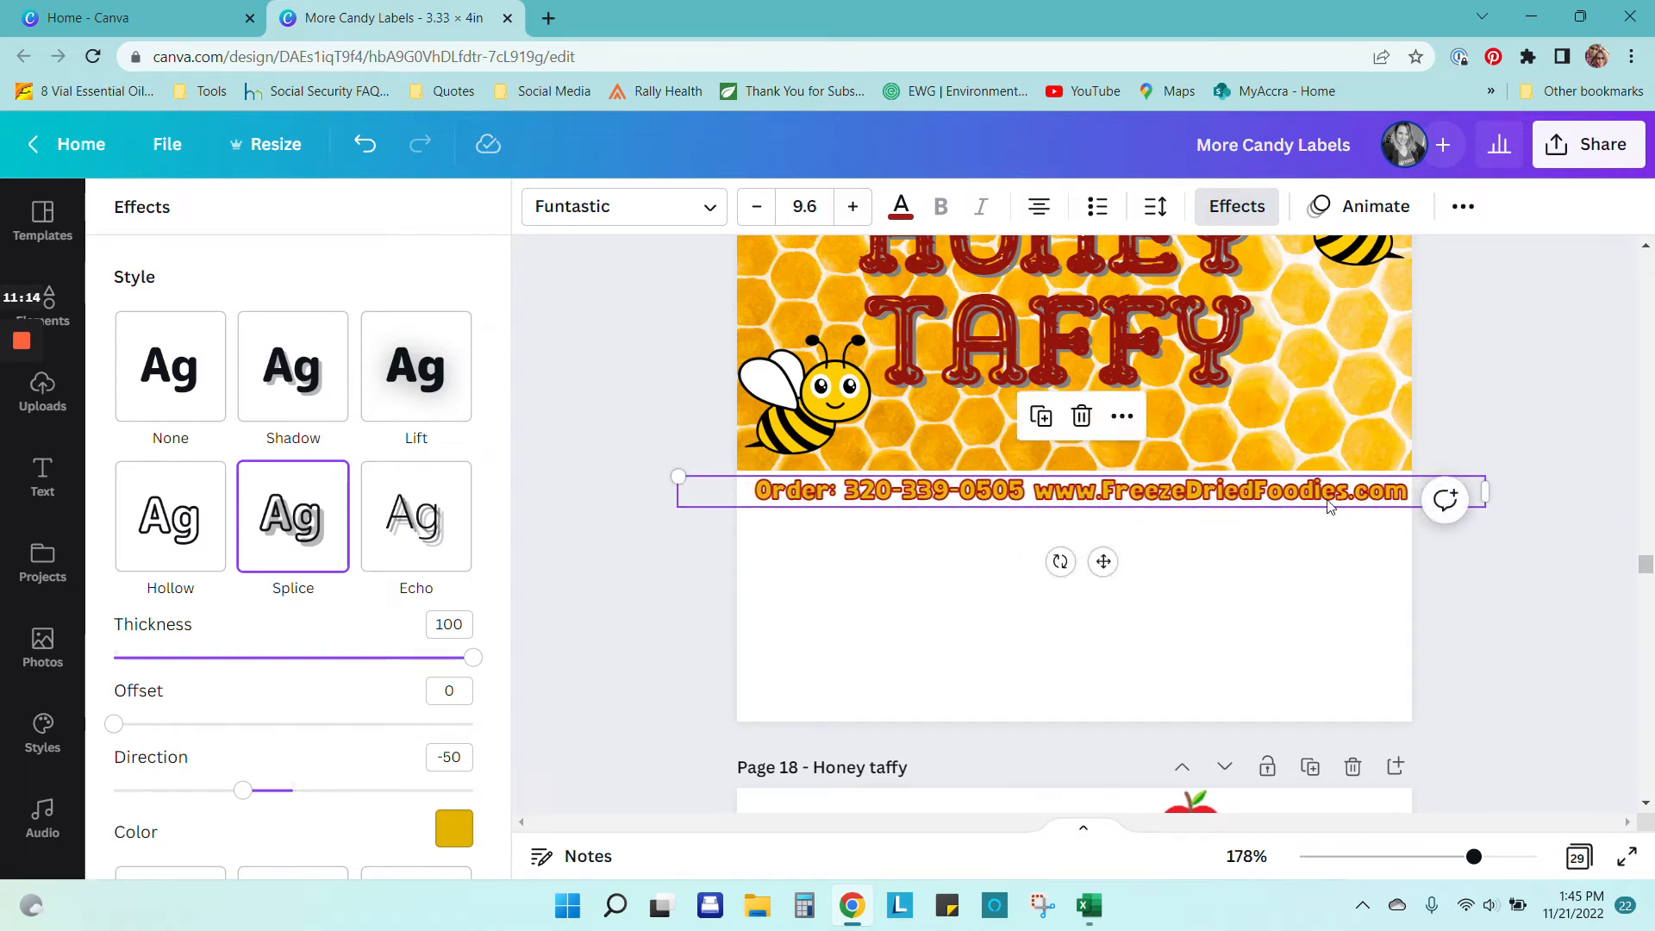
pyautogui.moveTo(1328, 505); pyautogui.dragTo(1319, 506)
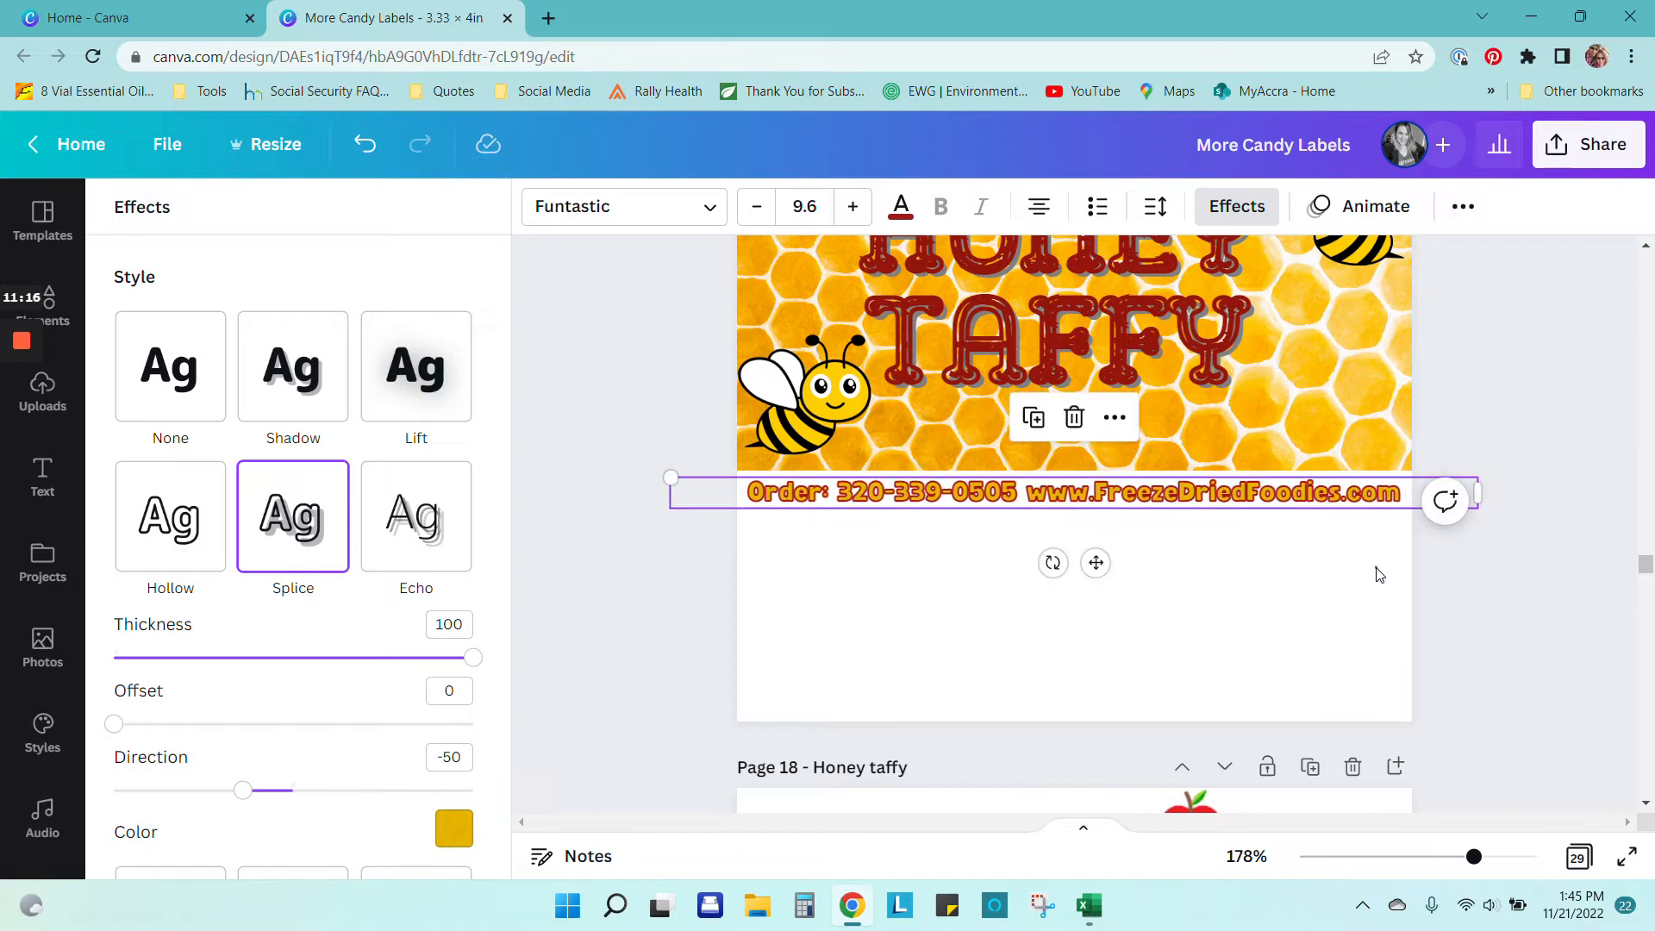
pyautogui.click(1381, 575)
# Step: Copy the ingredients text block from page 18 and paste it onto page 17
pyautogui.scroll(1, 1382, 576)
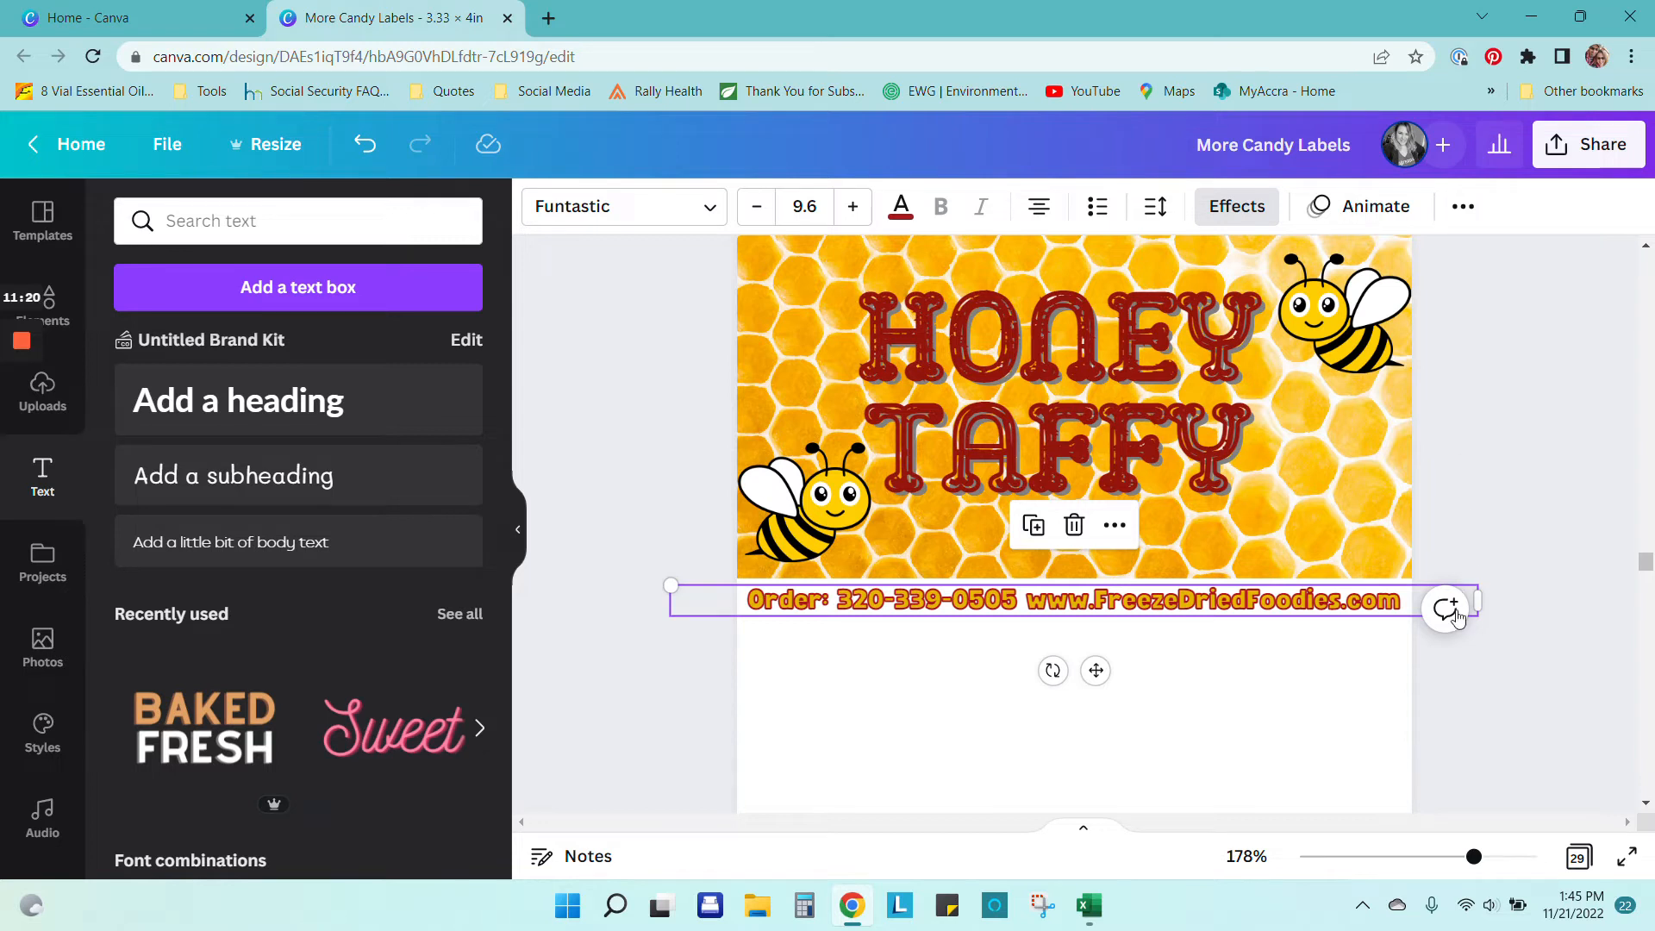
pyautogui.scroll(-3, 1419, 639)
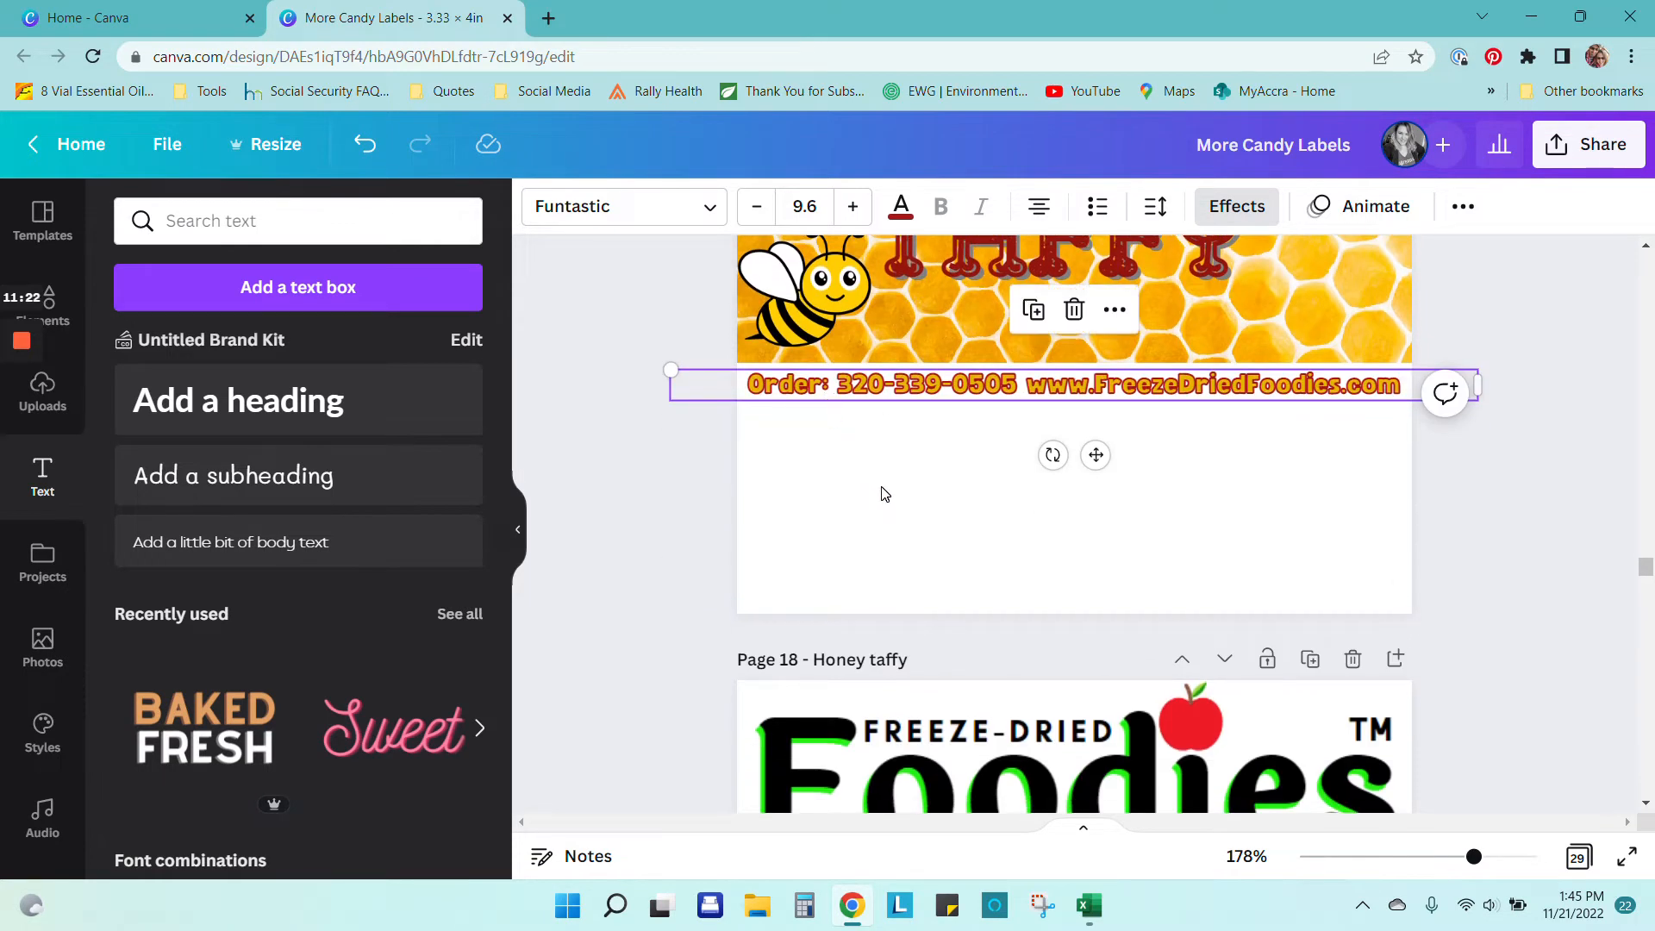
pyautogui.scroll(-1, 881, 490)
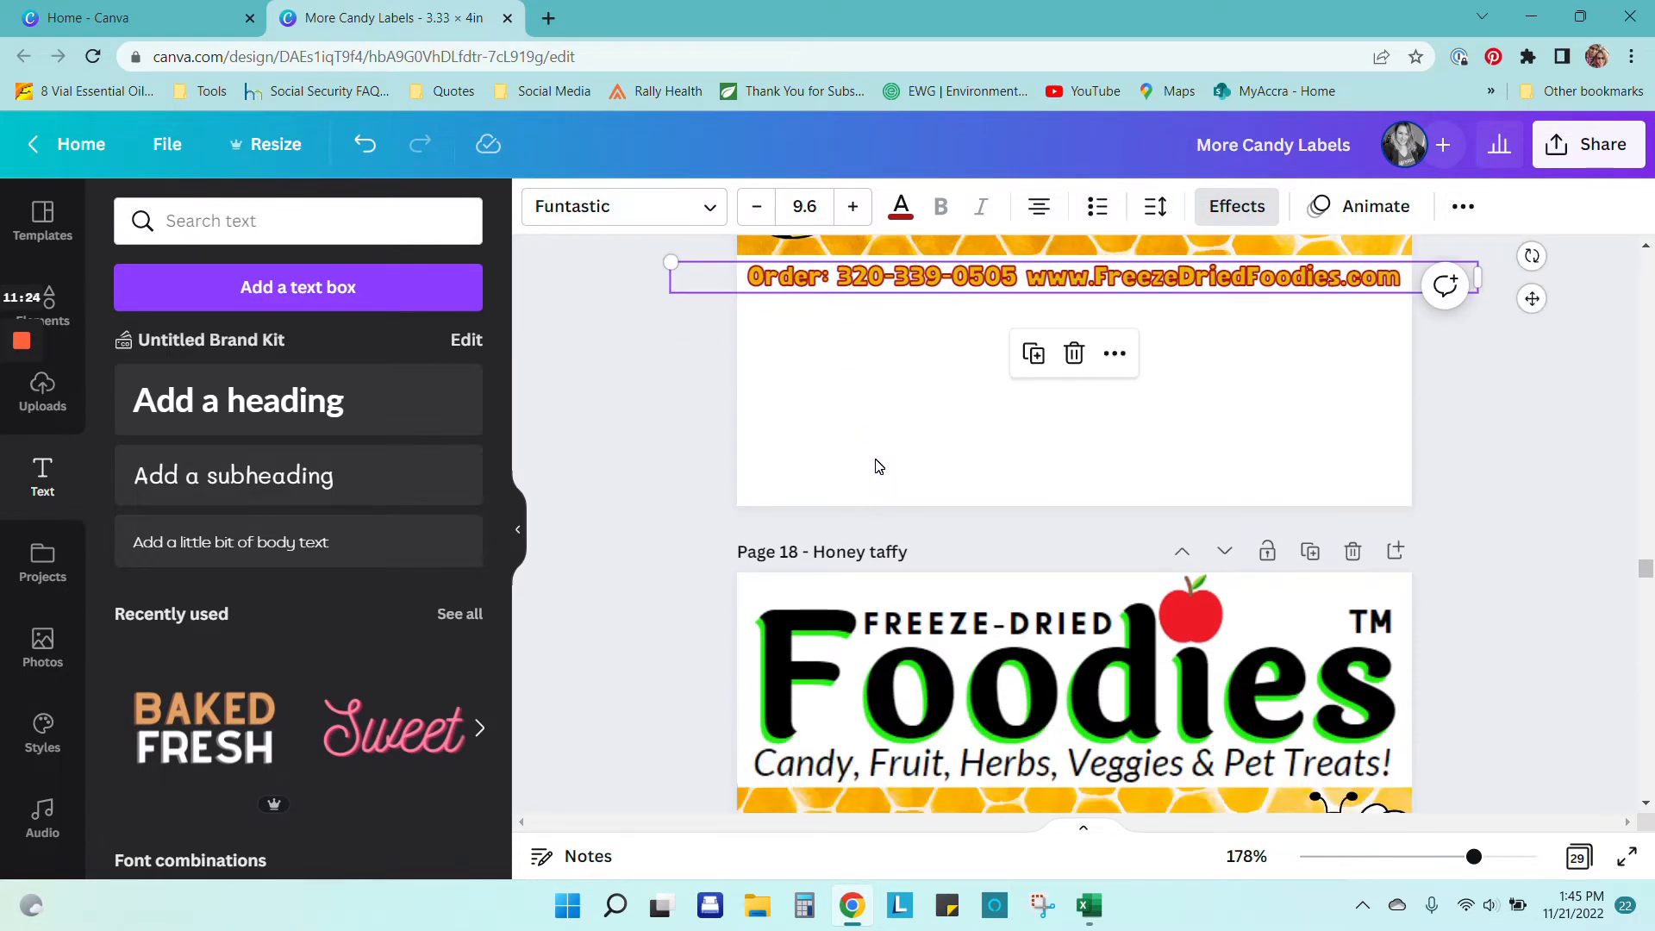
pyautogui.scroll(-6, 877, 465)
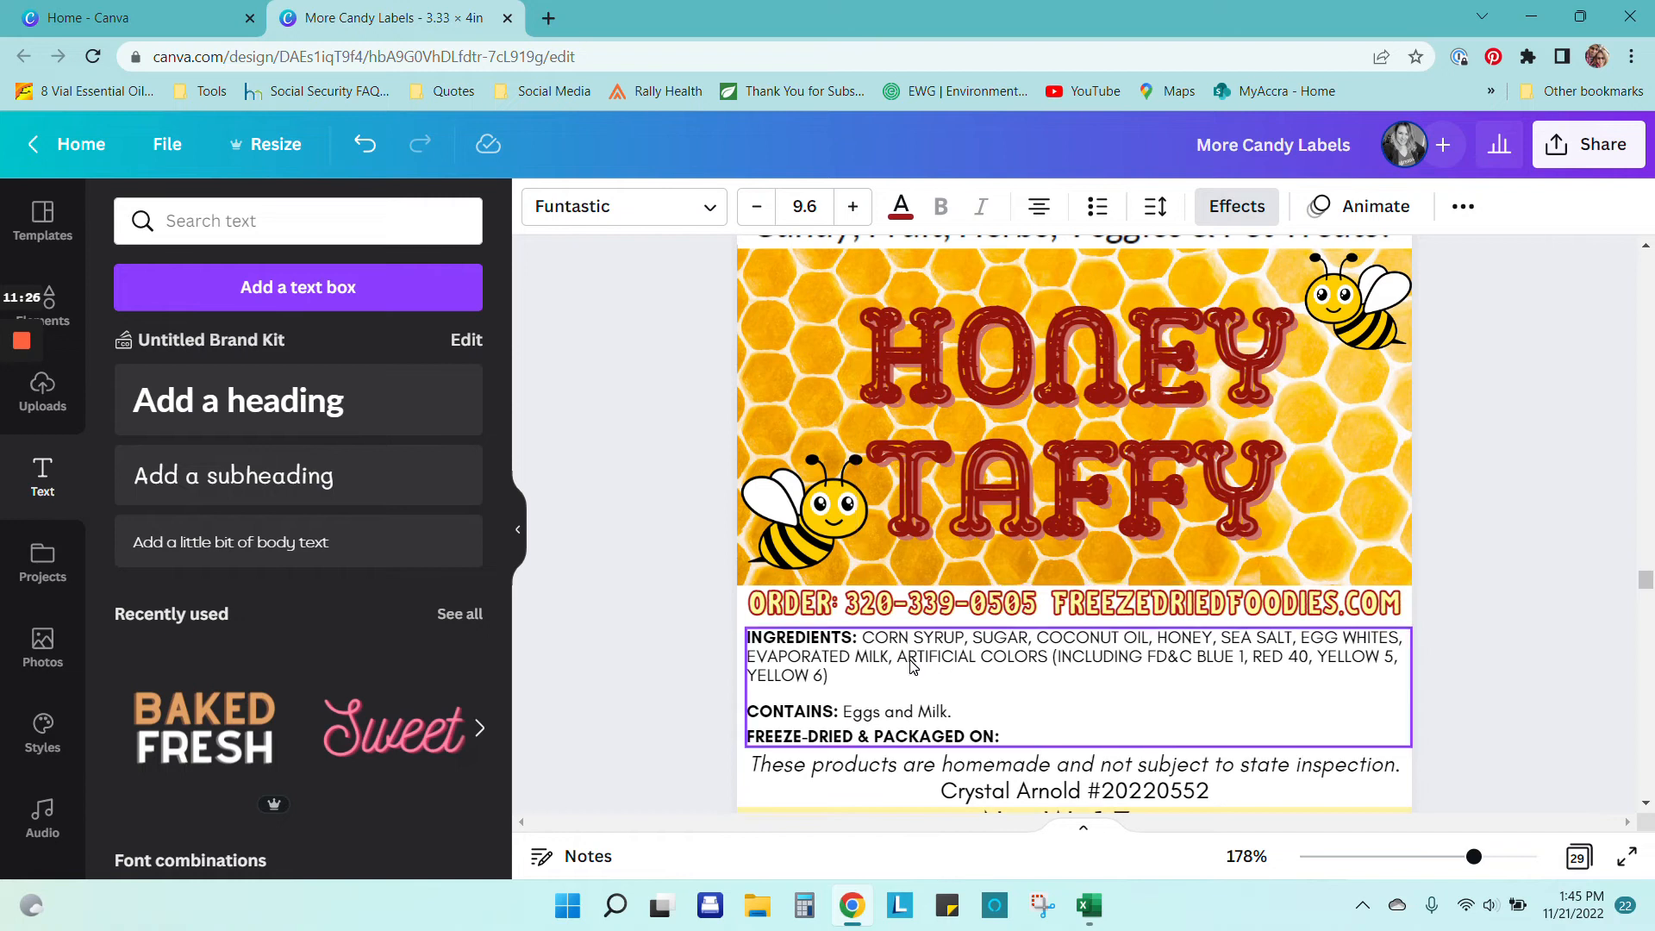
pyautogui.click(913, 665)
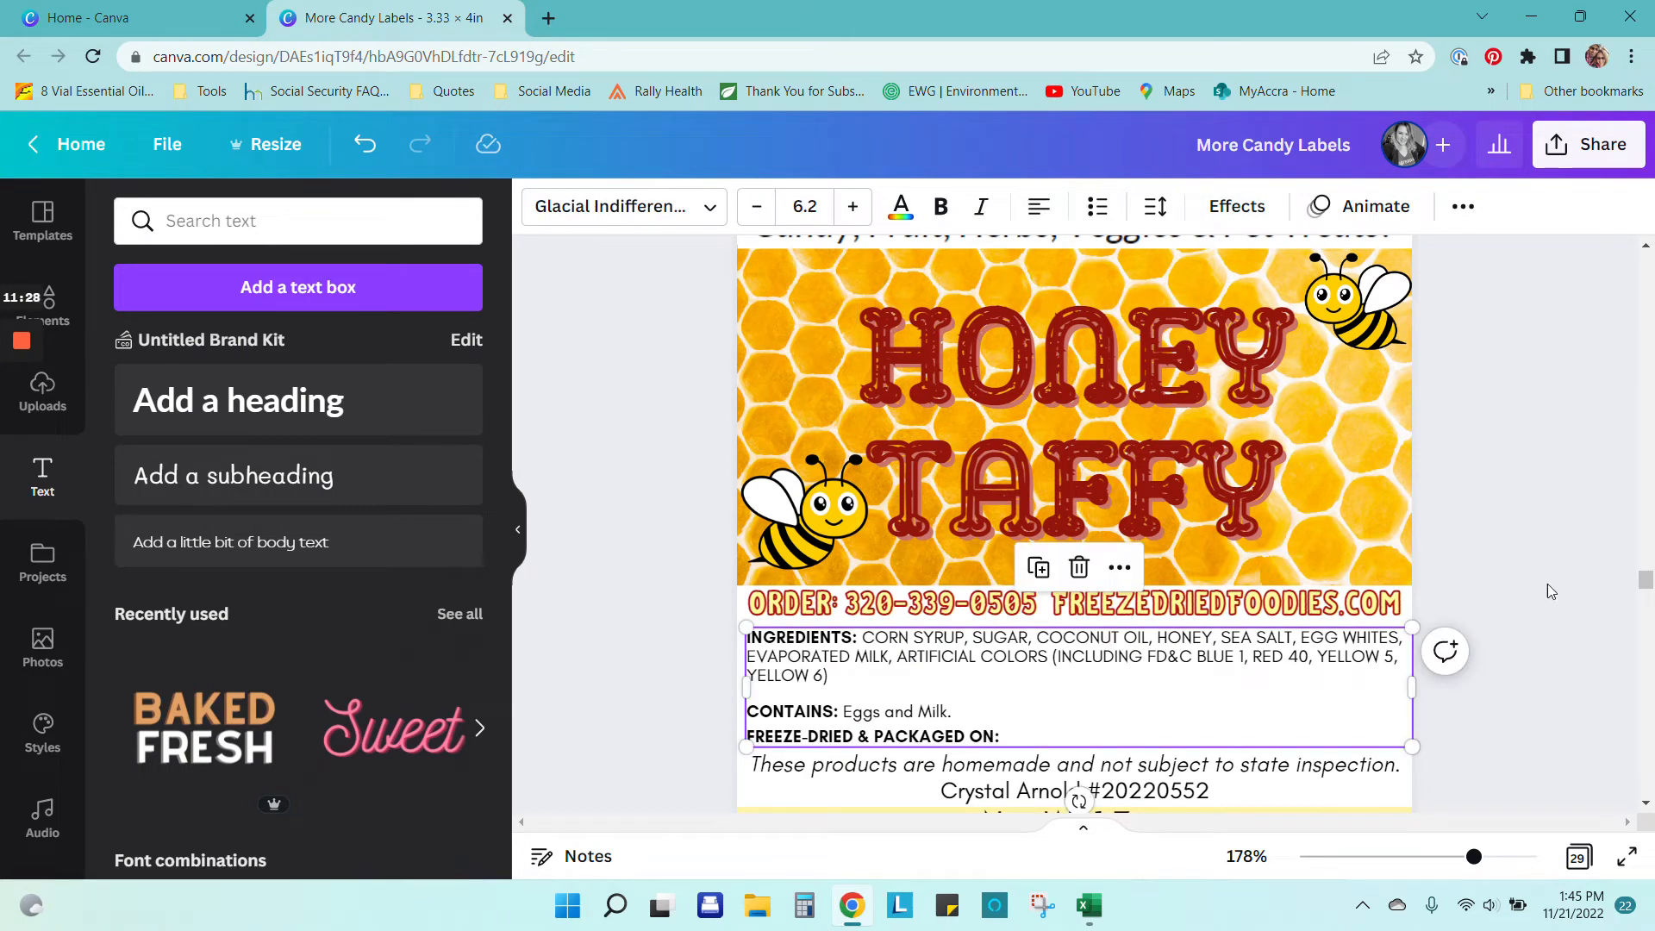
pyautogui.click(1571, 555)
pyautogui.click(1081, 672)
pyautogui.scroll(9, 1102, 666)
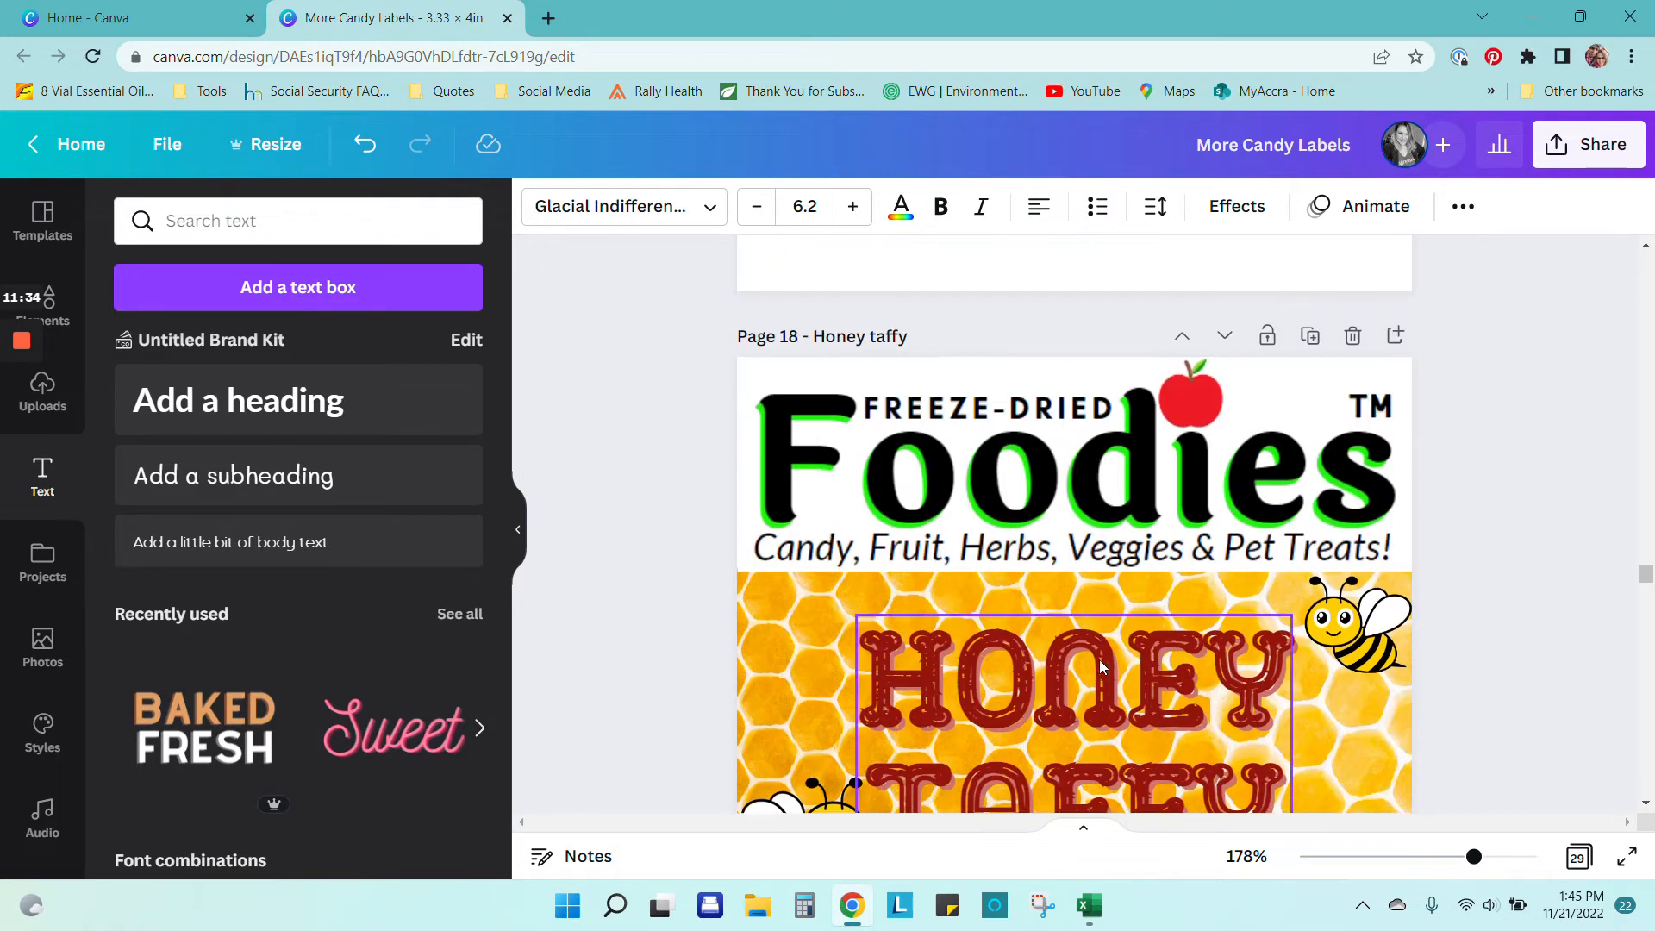
pyautogui.click(867, 573)
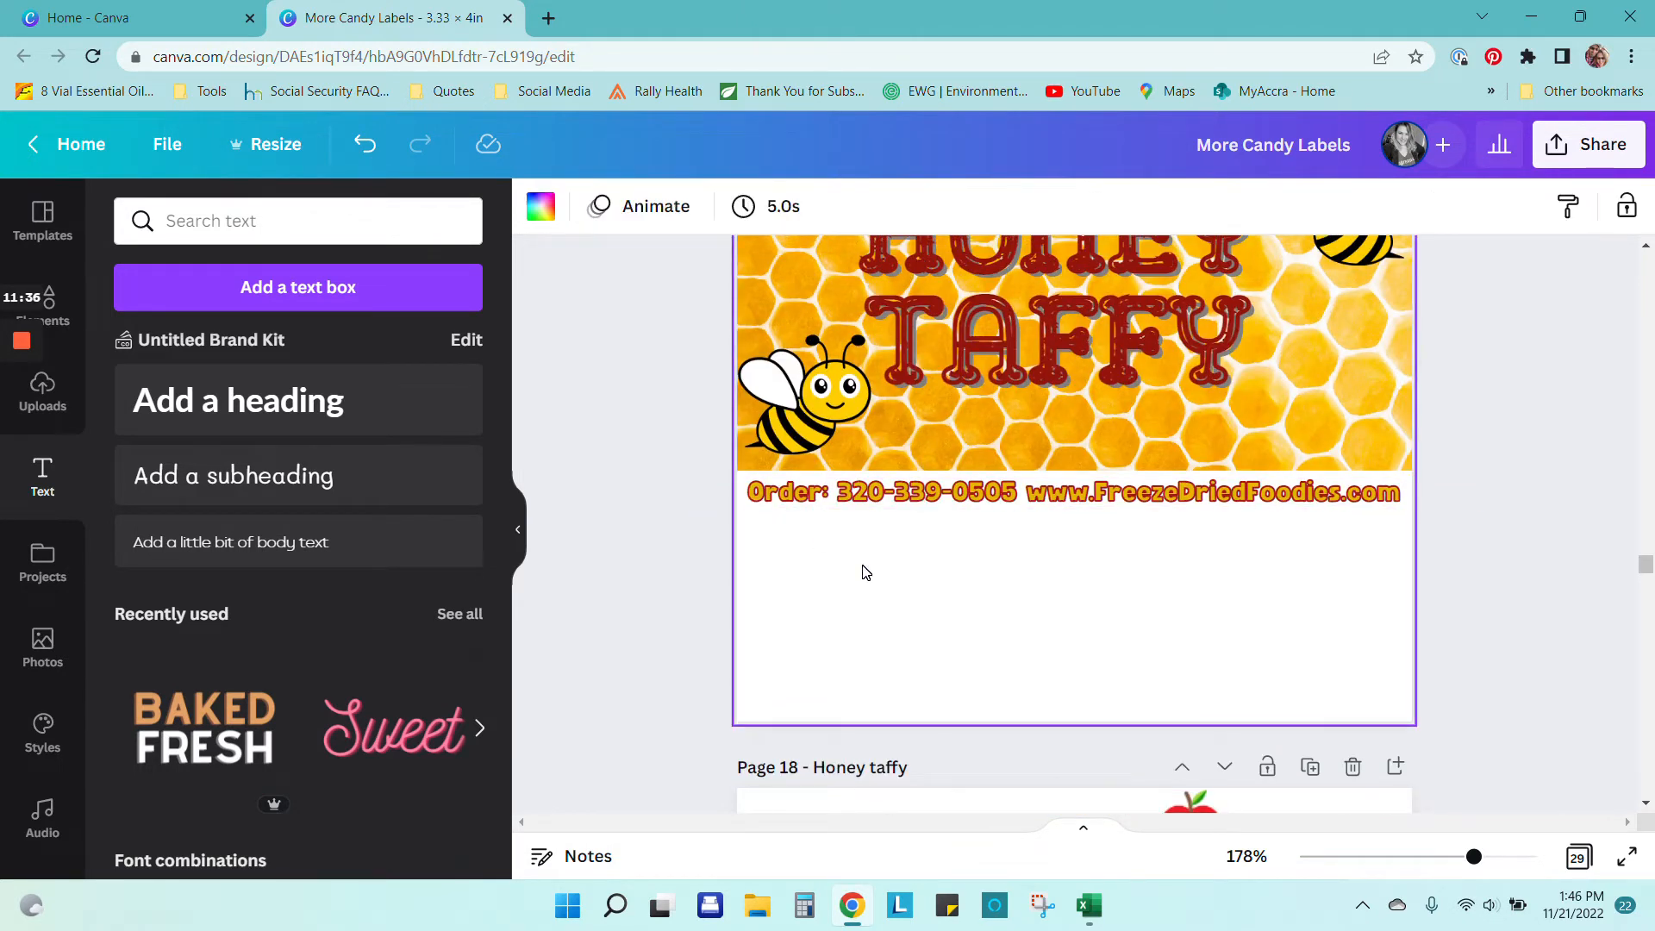
pyautogui.hotkey('ctrl', 'v')
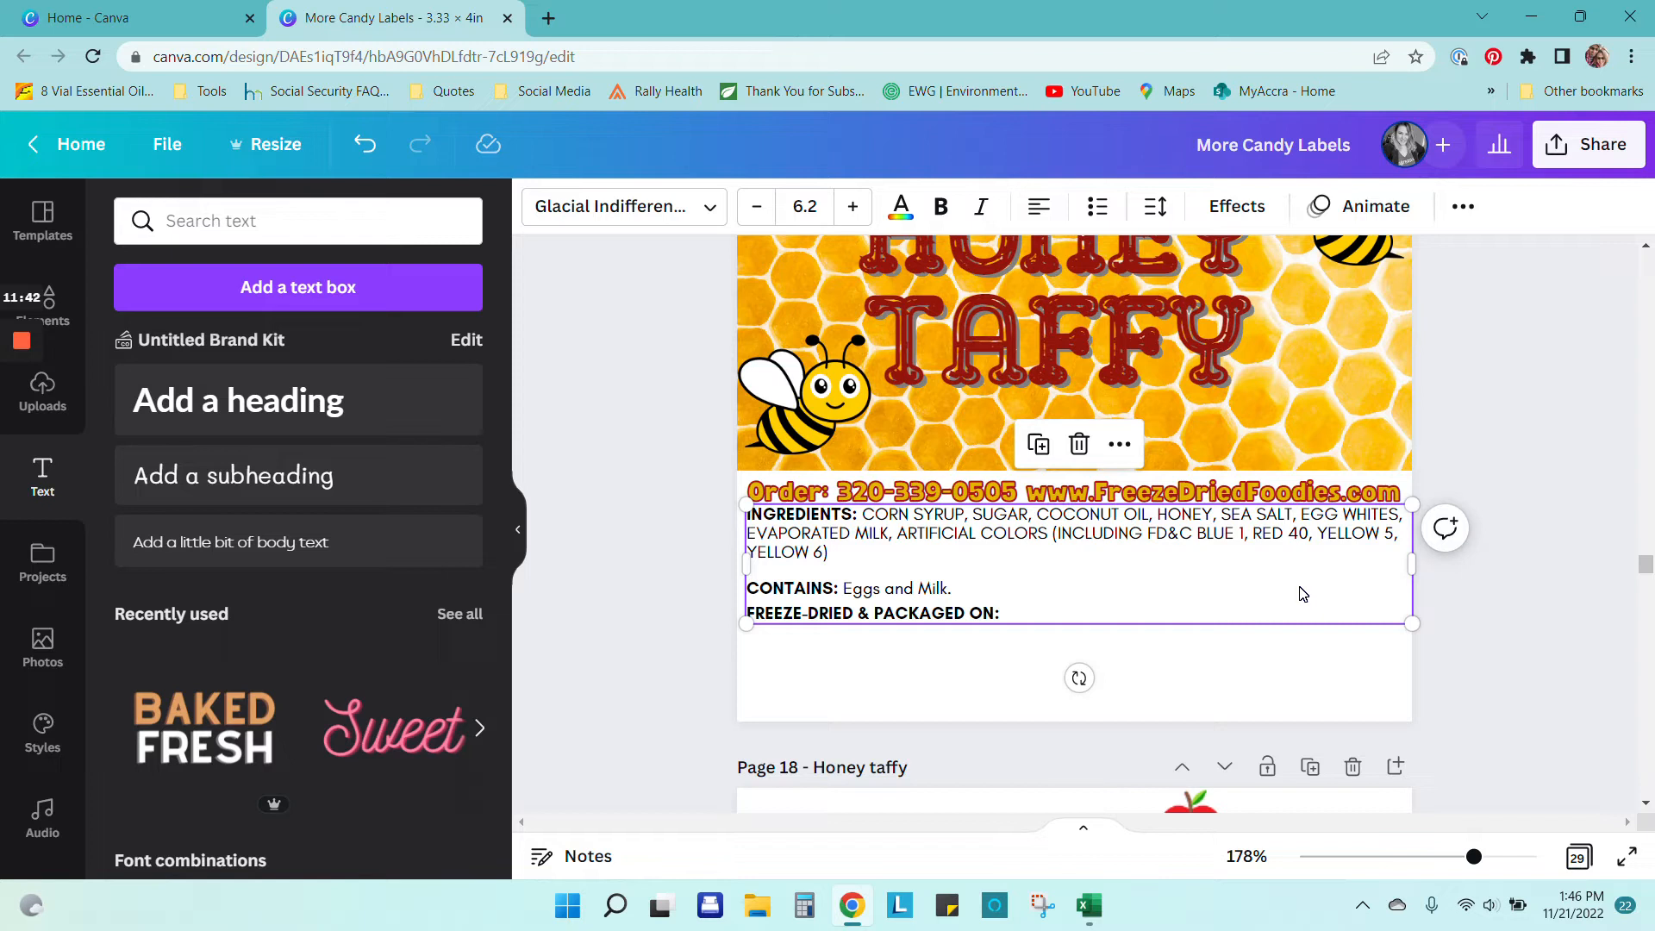
# Step: Nudge the ingredients block slightly lower under the order line and start editing its text
pyautogui.rightClick(1172, 561)
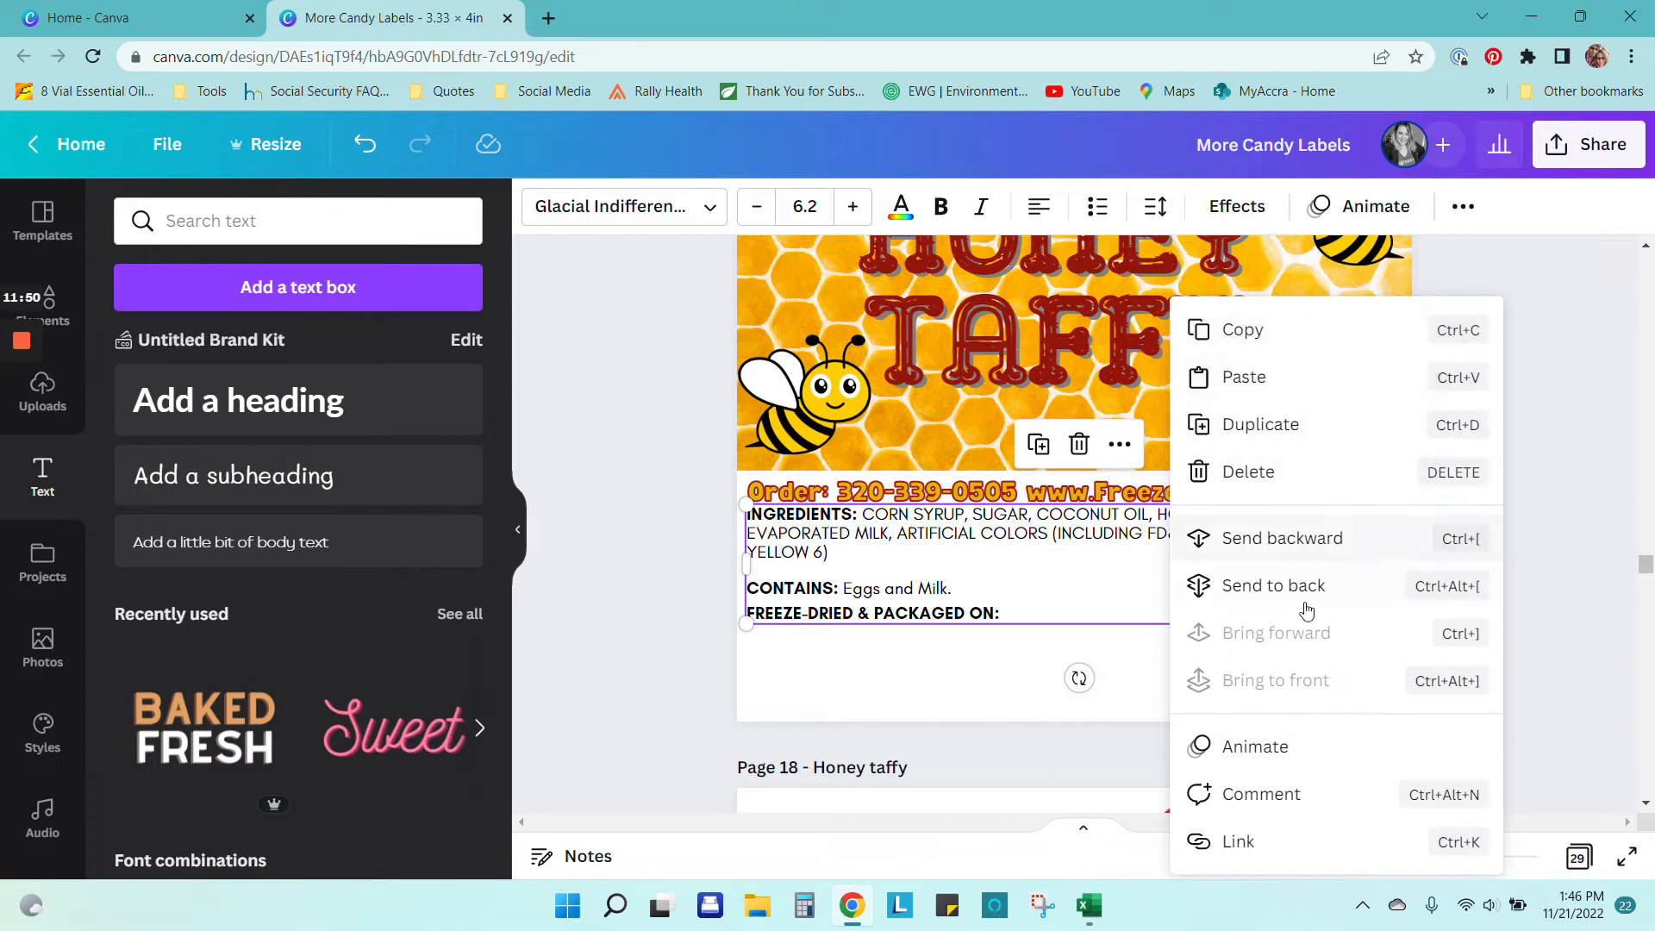
pyautogui.click(1090, 585)
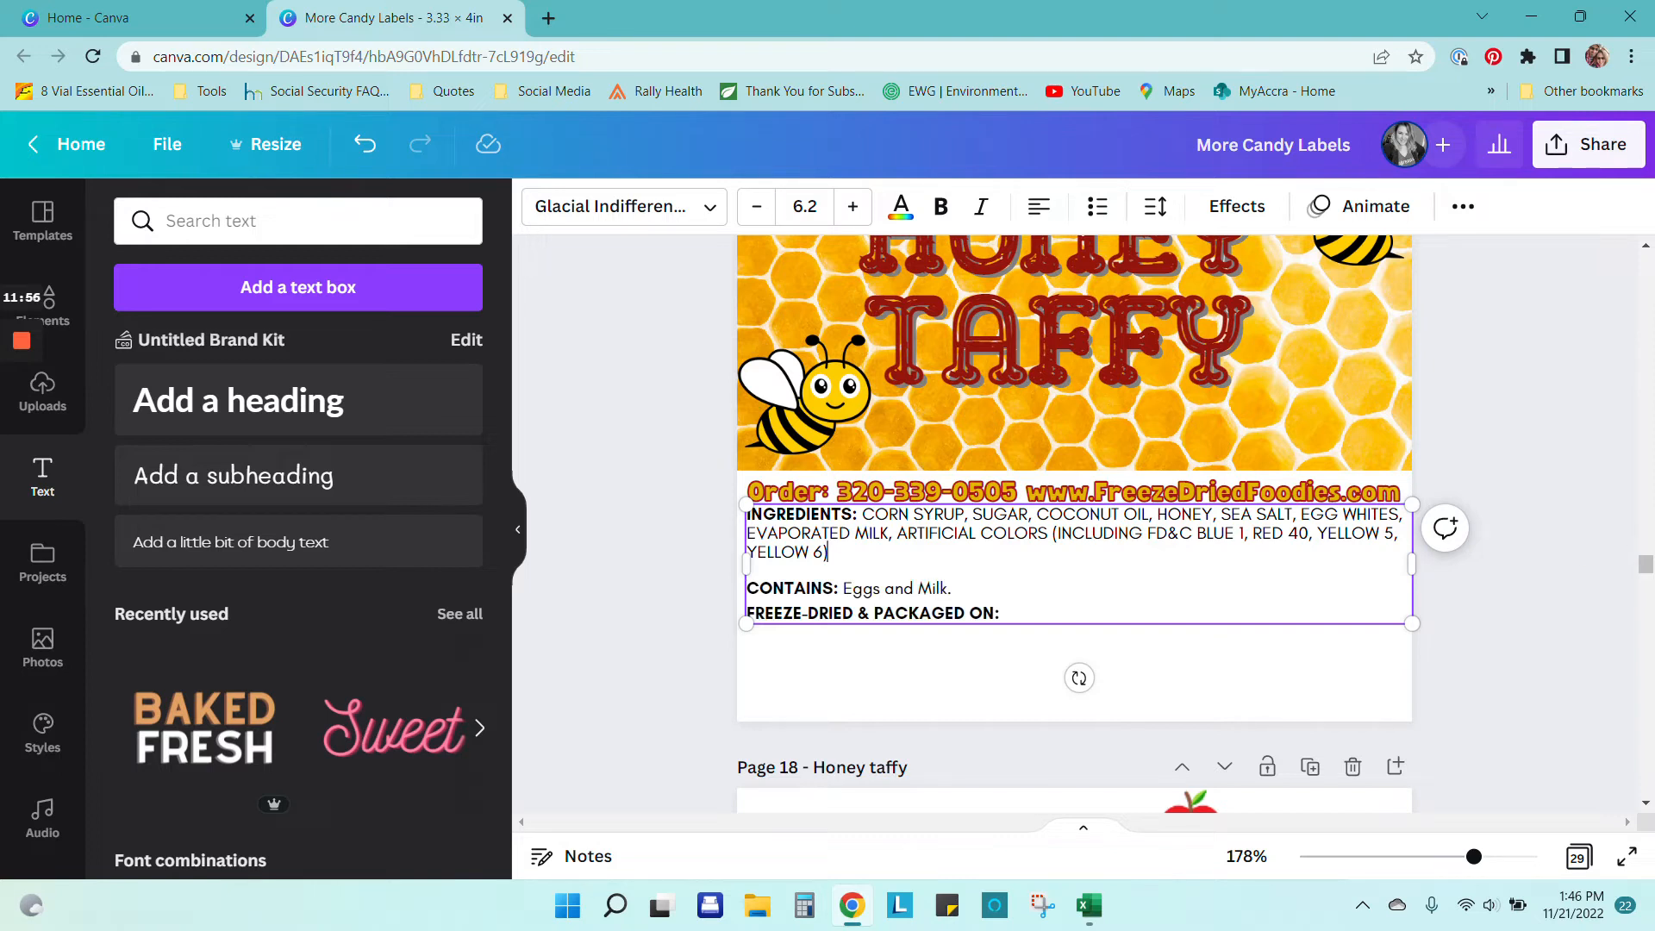
pyautogui.click(619, 527)
pyautogui.moveTo(1016, 586); pyautogui.dragTo(1015, 585)
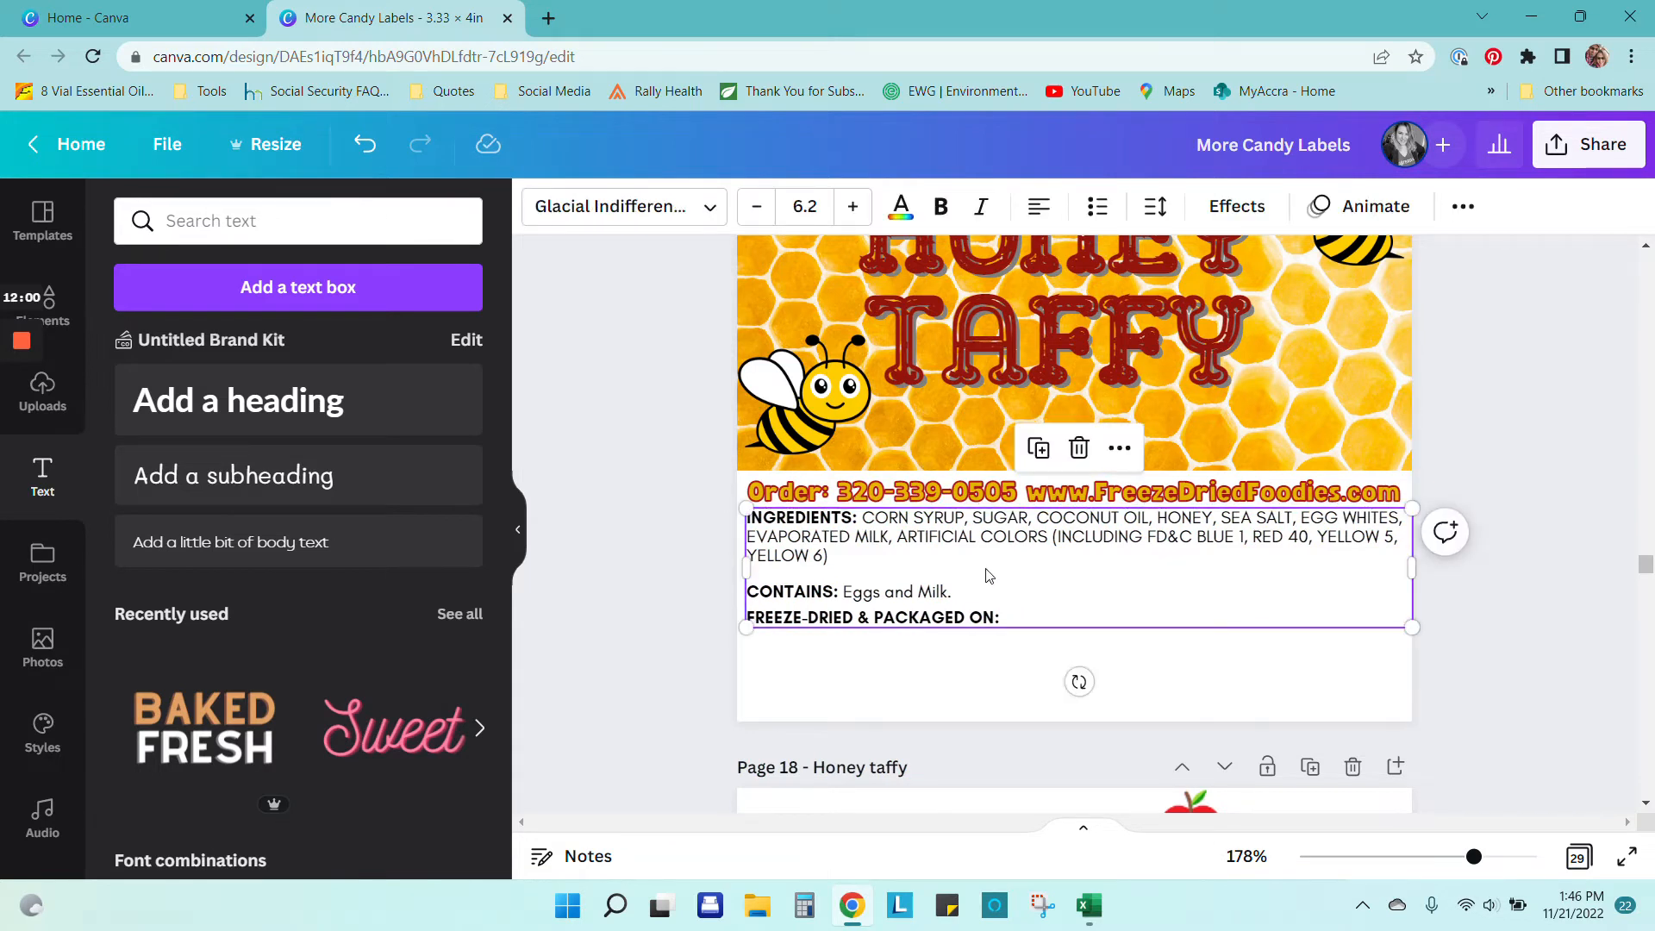
pyautogui.click(853, 562)
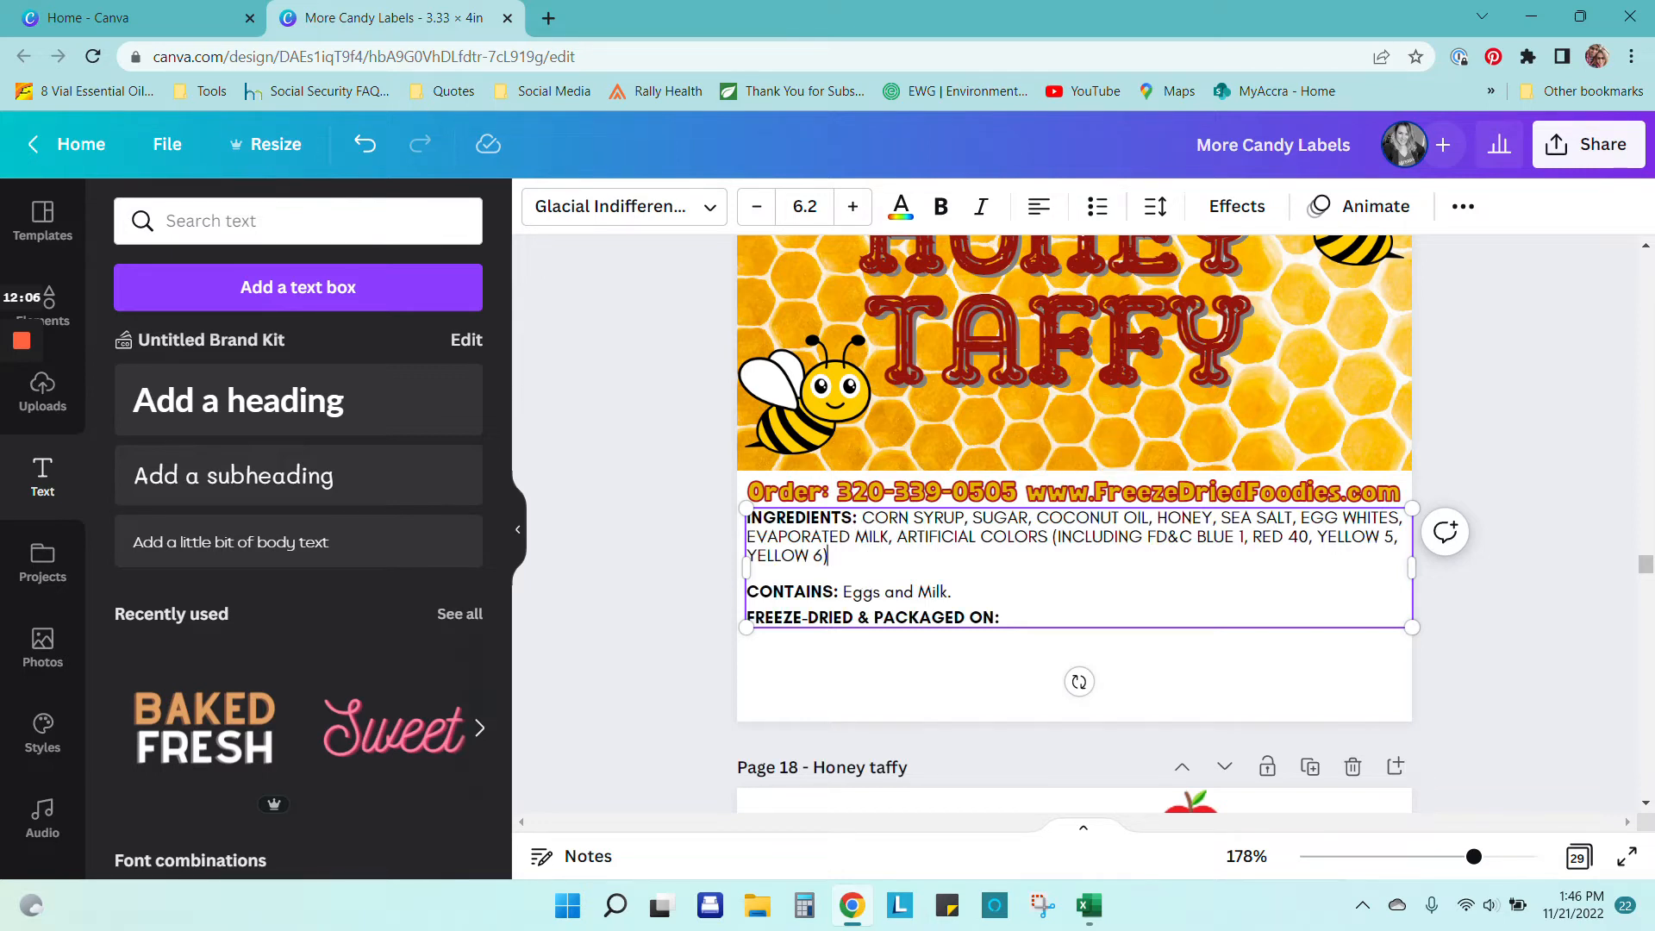
# Step: Load taffytown.com in a new tab and search the site for 'honey'
pyautogui.click(549, 21)
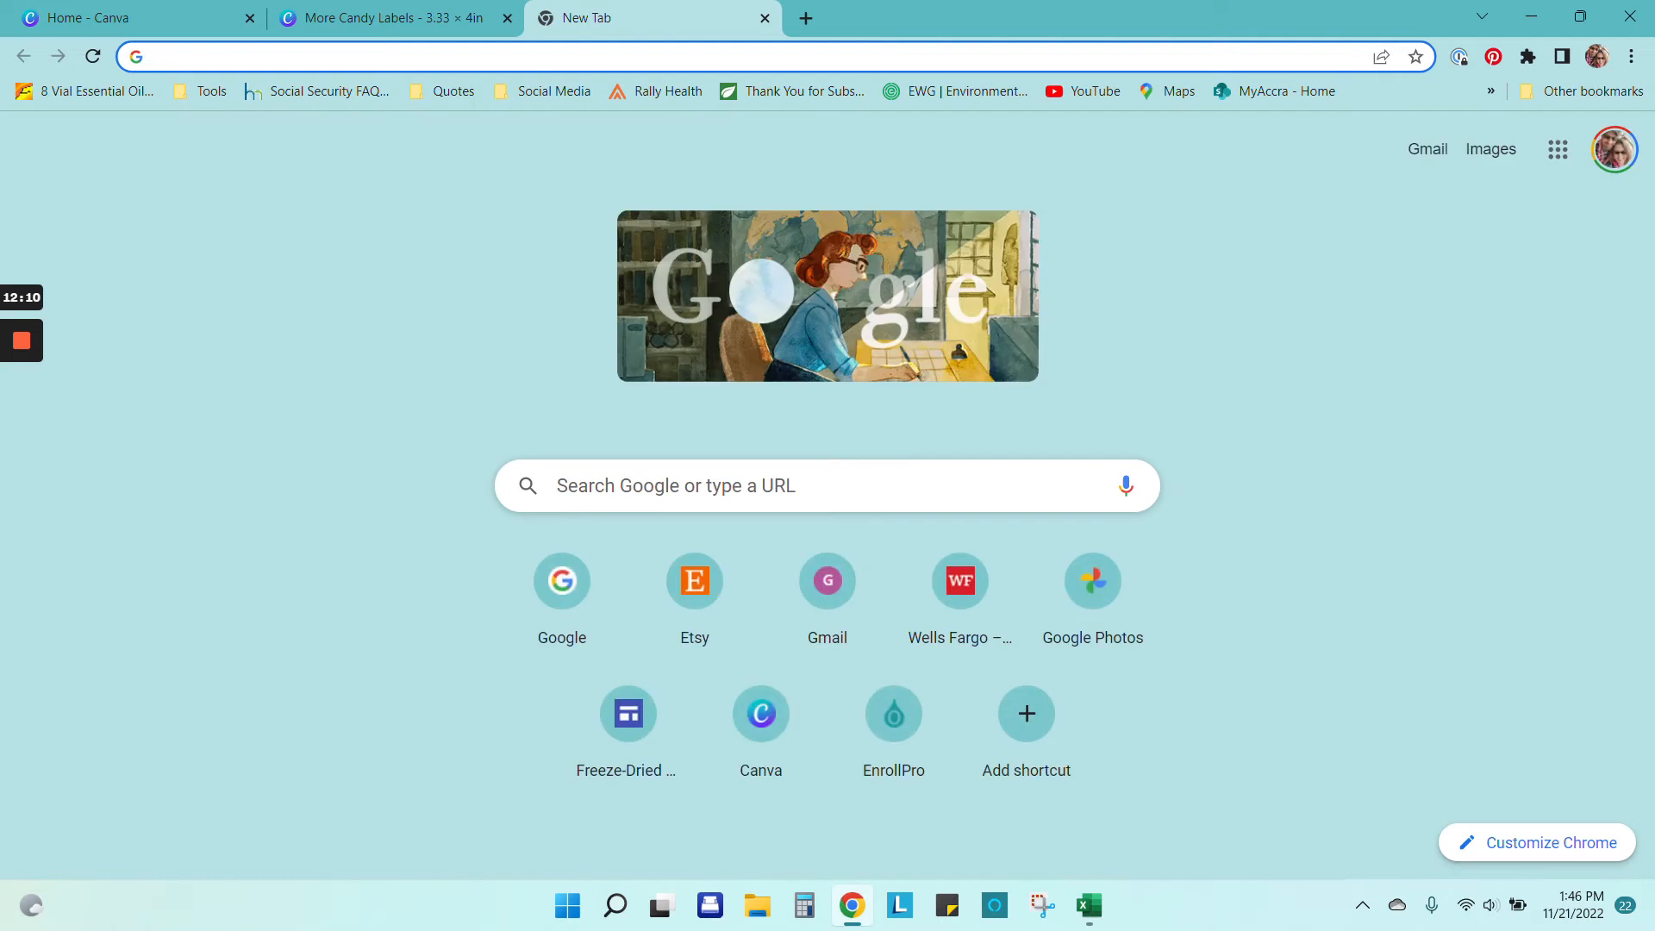
pyautogui.write('taffytown.com')
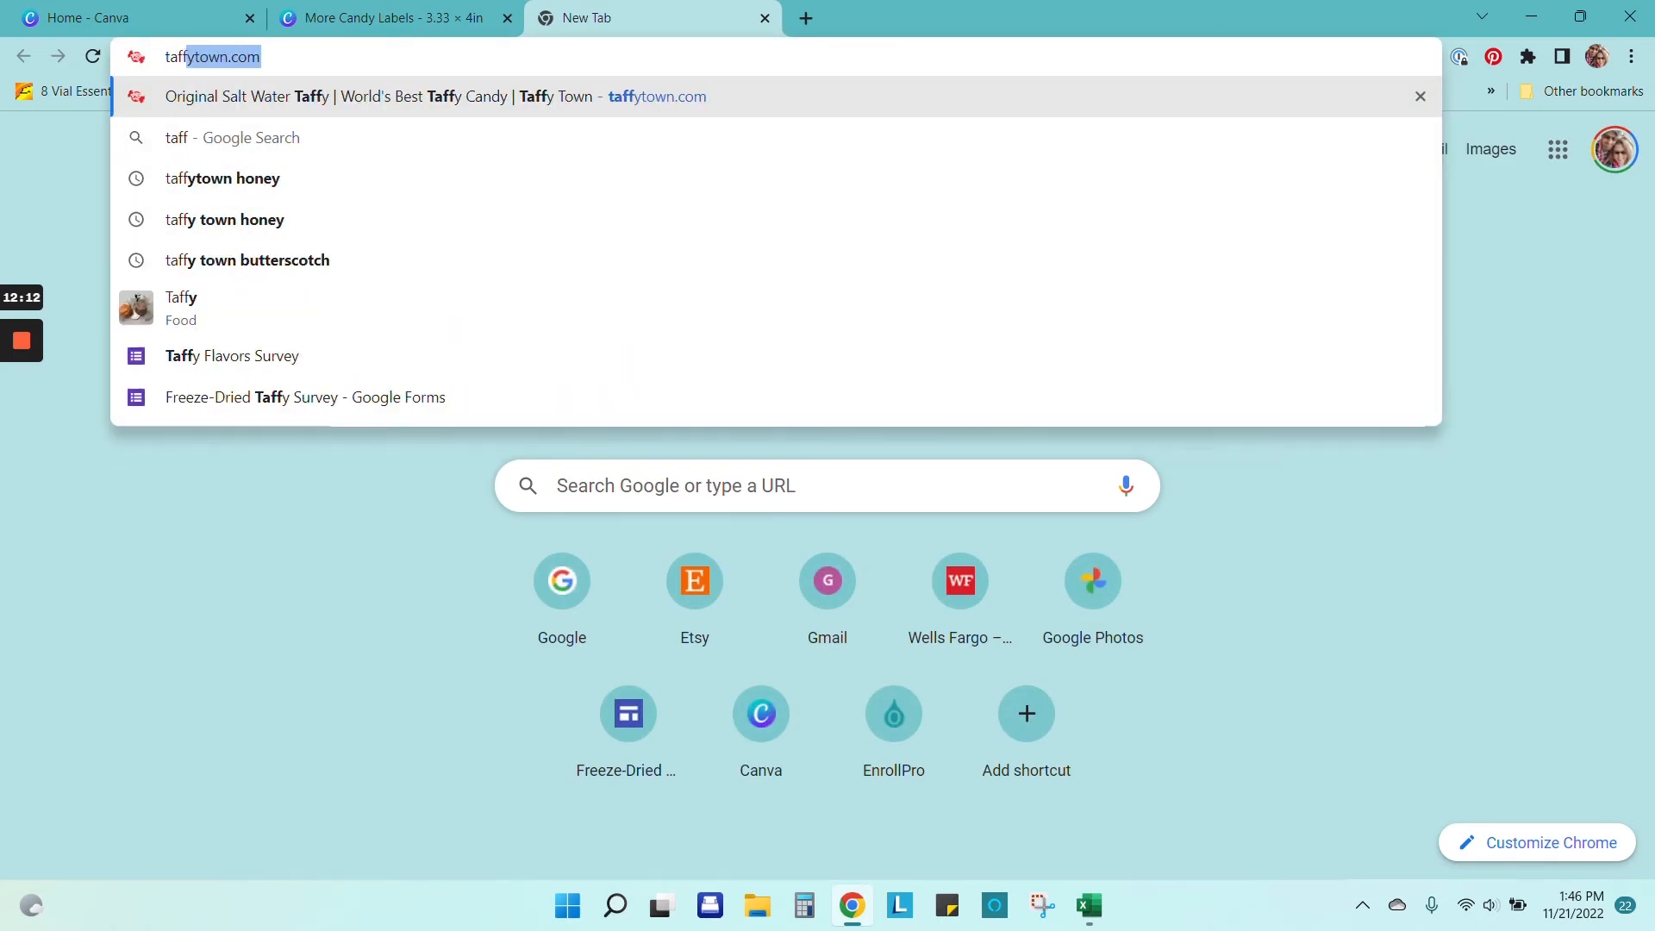
pyautogui.press('Return')
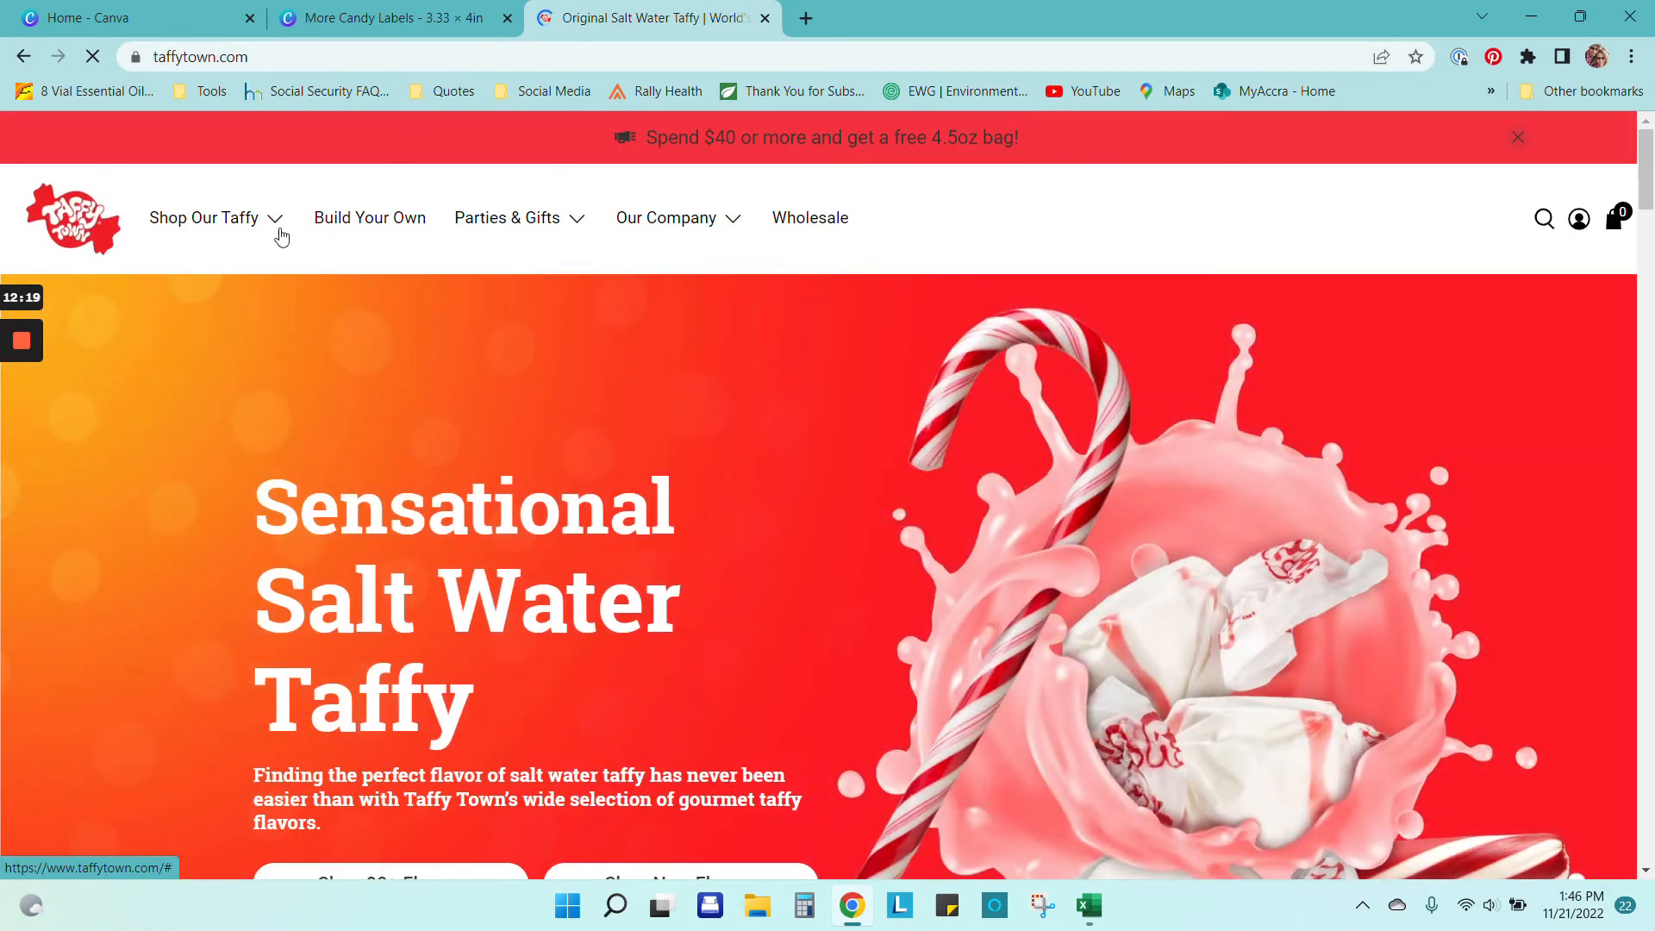
pyautogui.moveTo(274, 238)
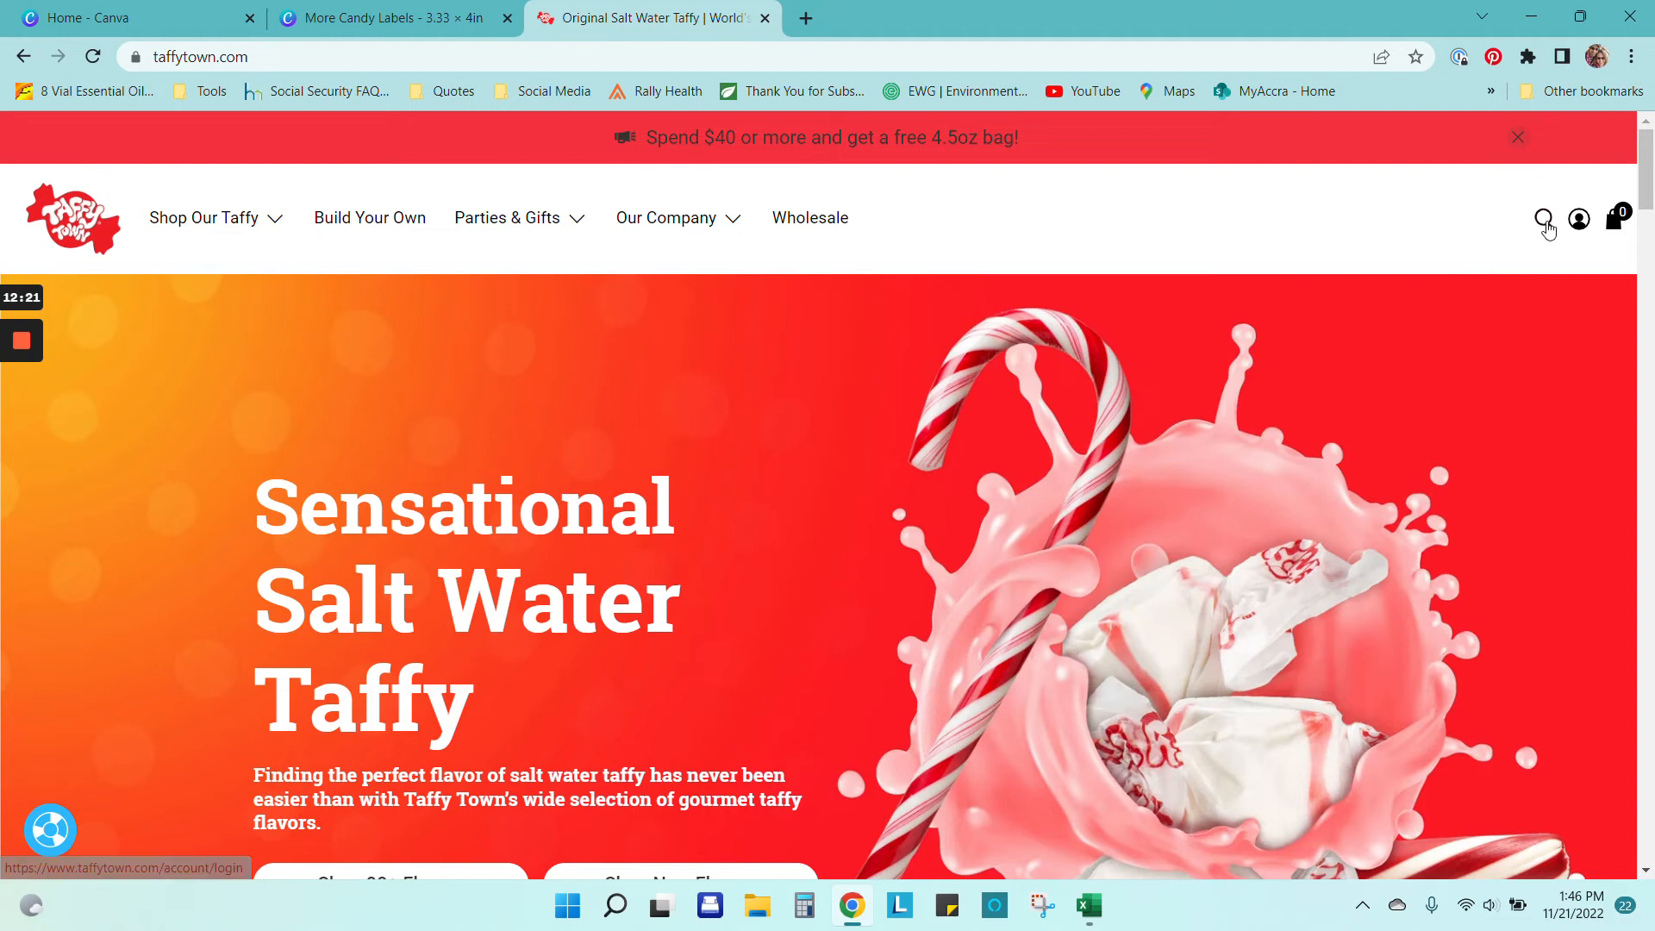
pyautogui.click(1544, 219)
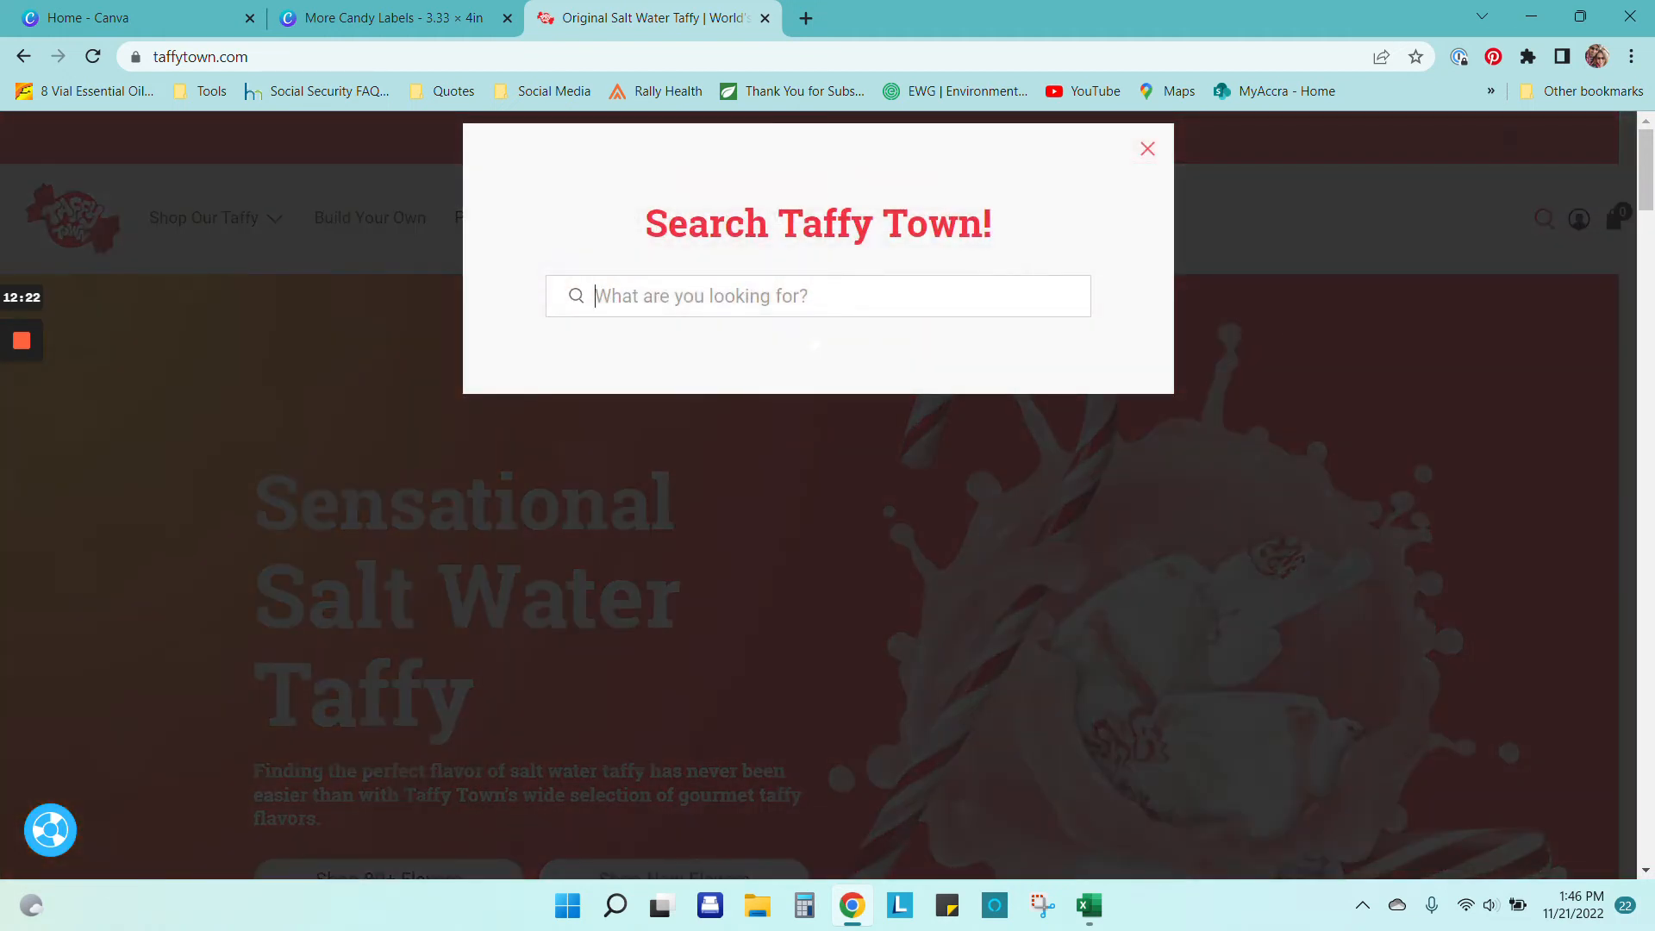
pyautogui.write('honey')
pyautogui.press('Return')
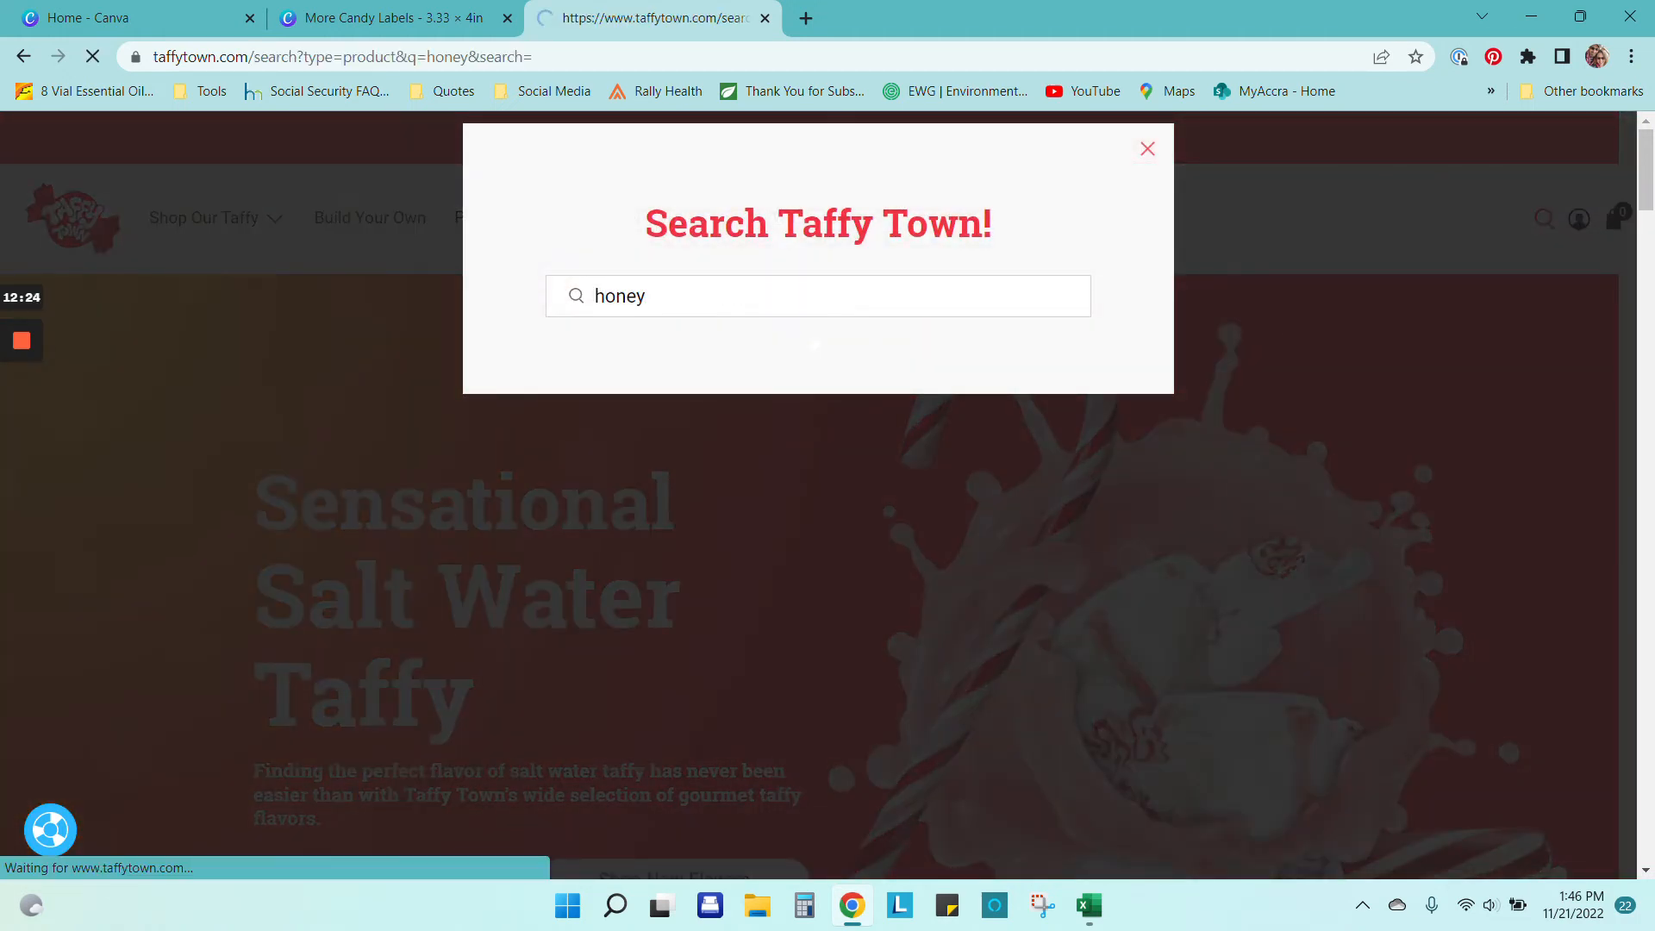
# Step: Open the Honey Taffy product page, select its Ingredients paragraph, then return to Canva
pyautogui.scroll(-4, 556, 620)
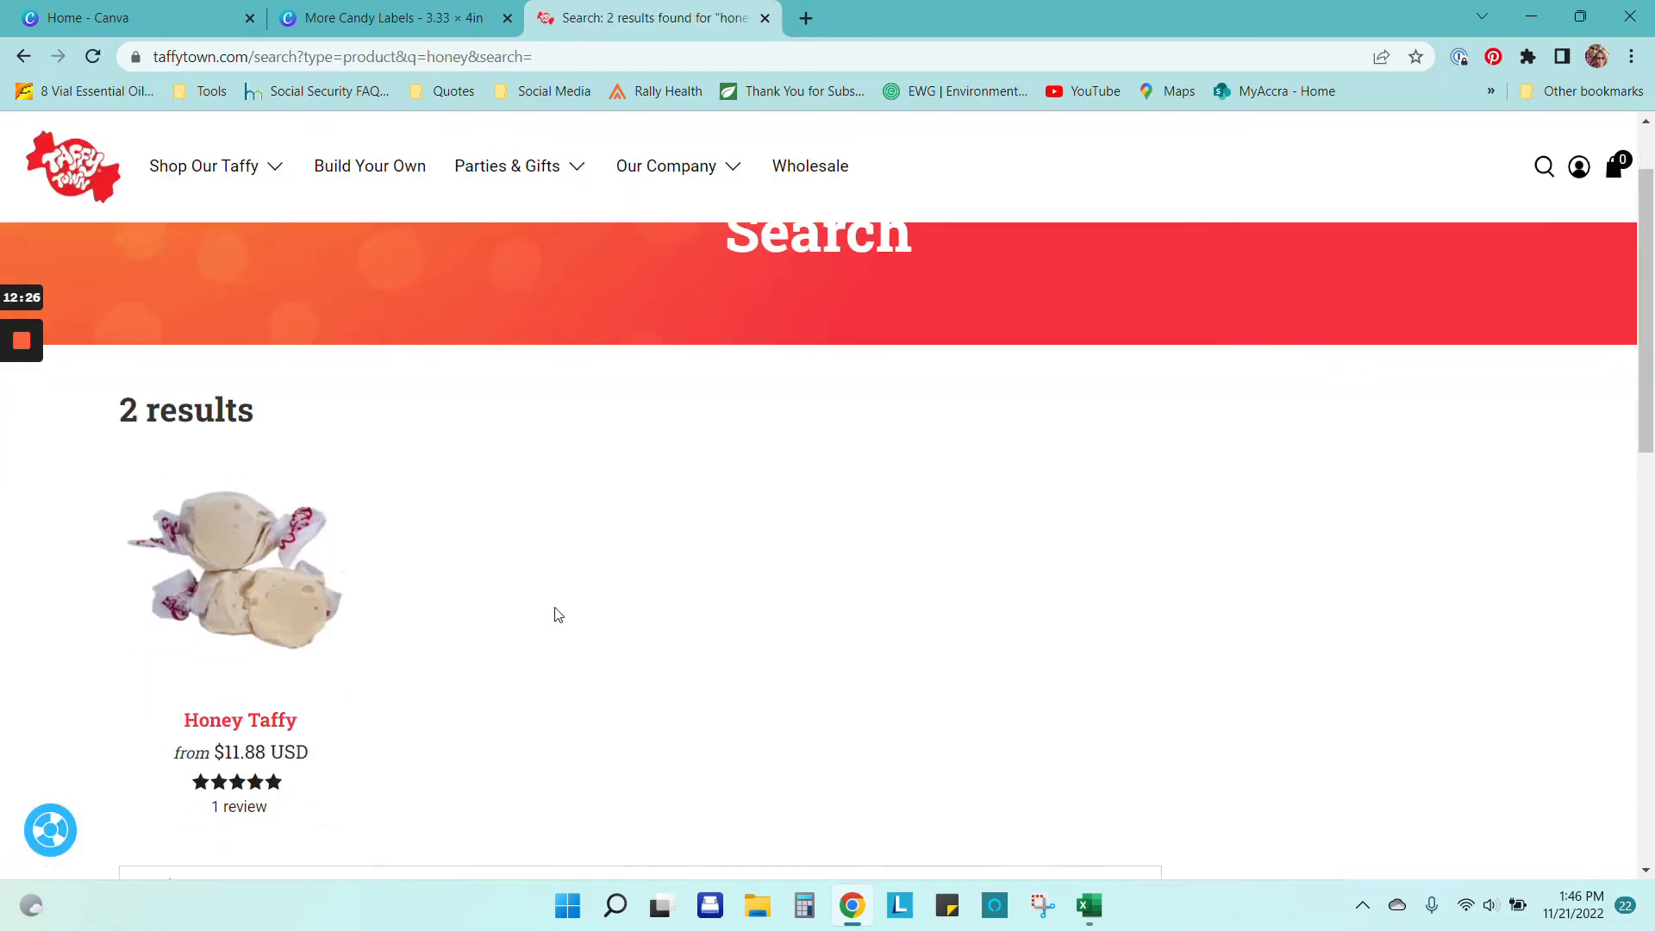
pyautogui.click(263, 388)
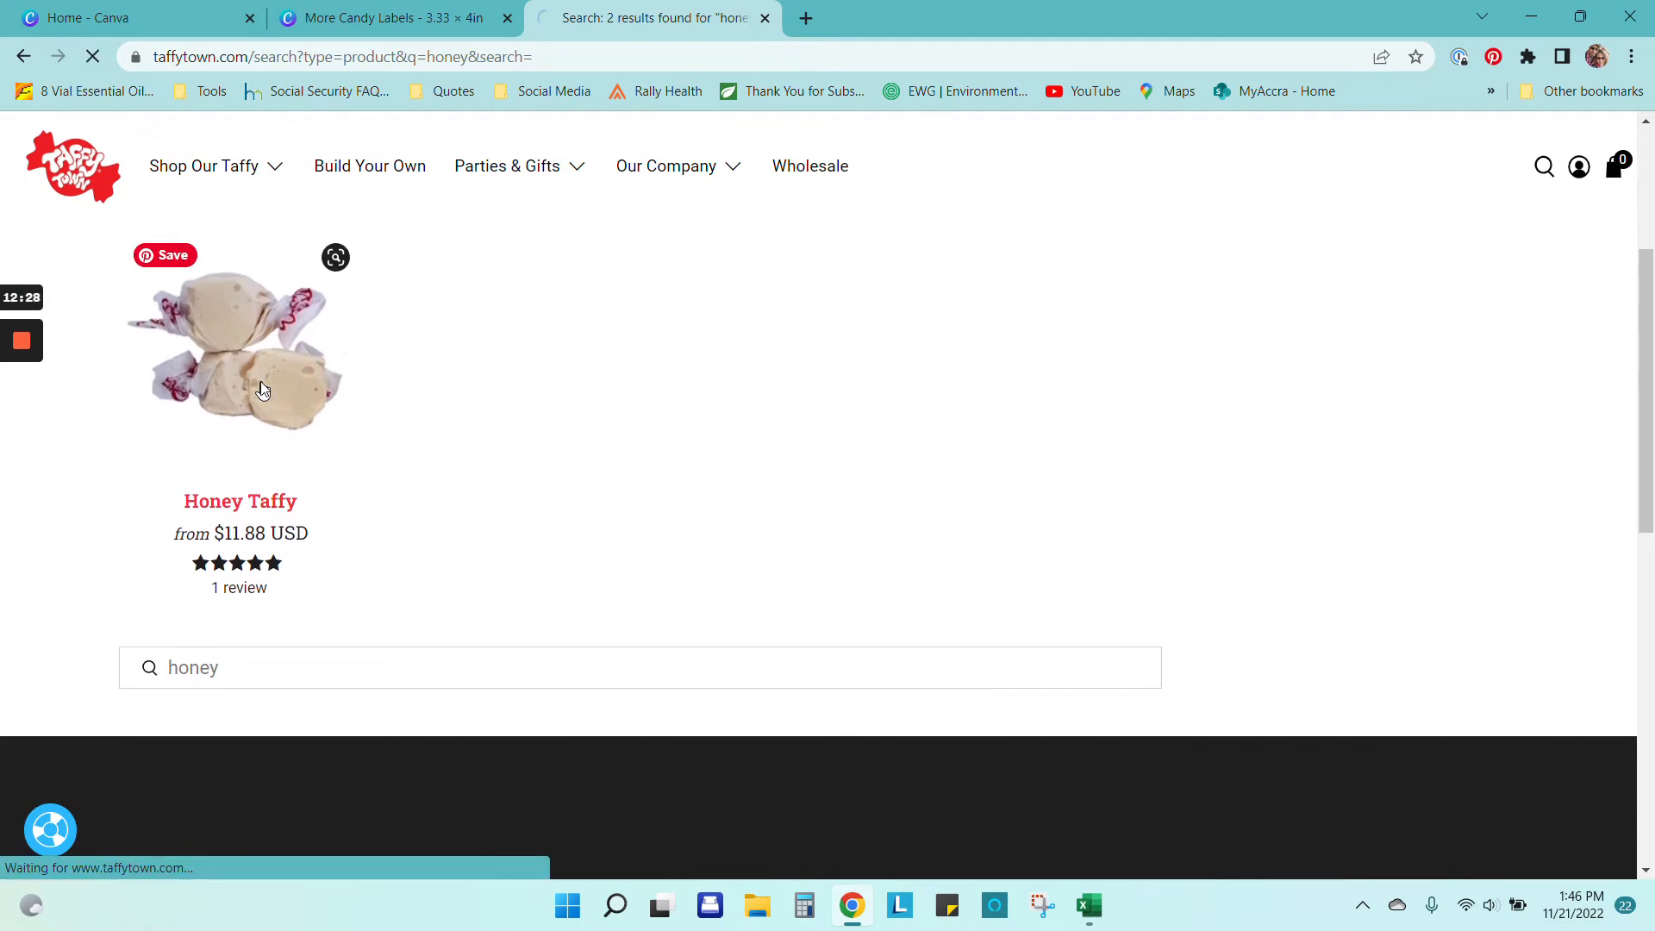
pyautogui.scroll(-6, 1237, 474)
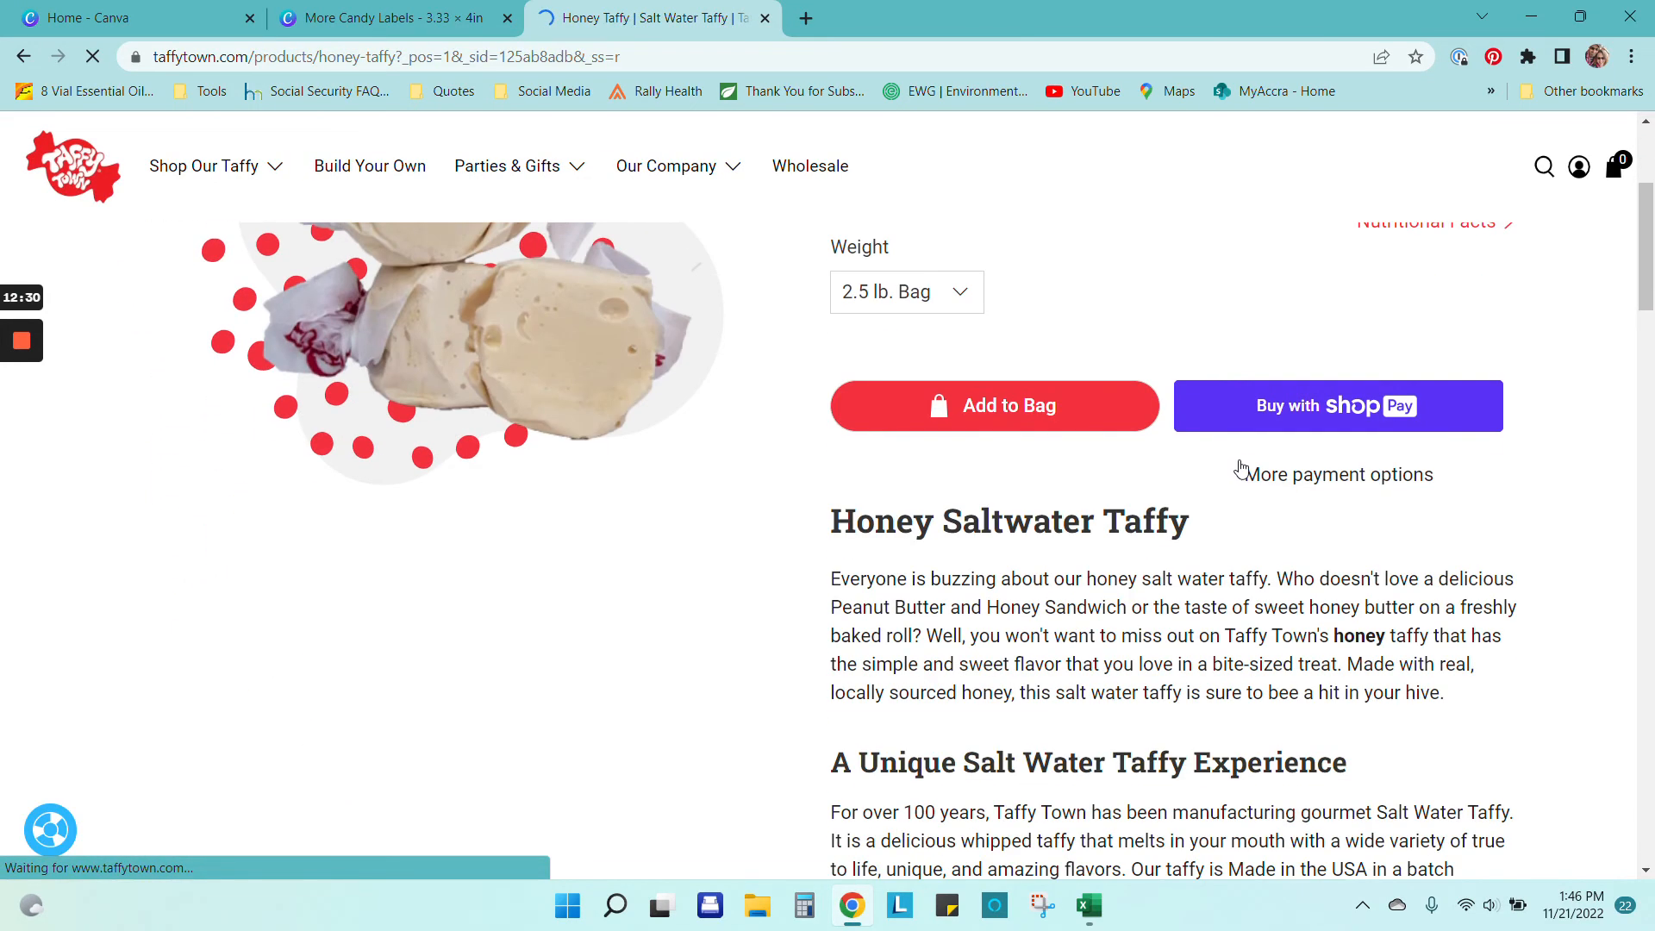
pyautogui.scroll(-5, 1211, 473)
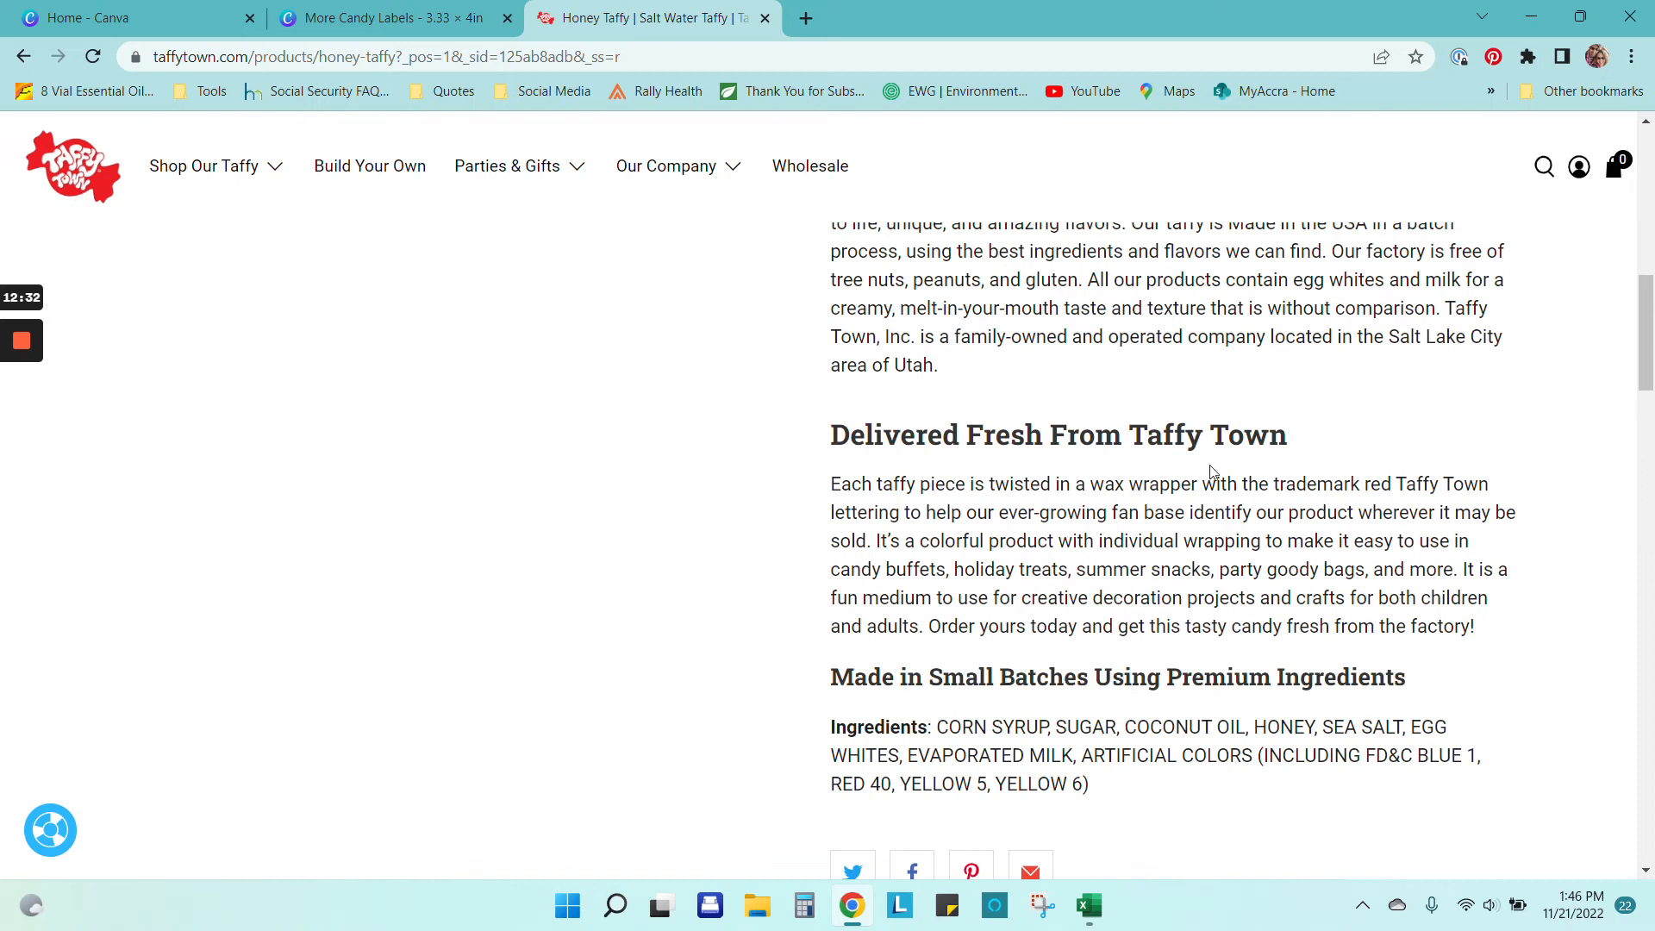
pyautogui.scroll(-1, 1212, 472)
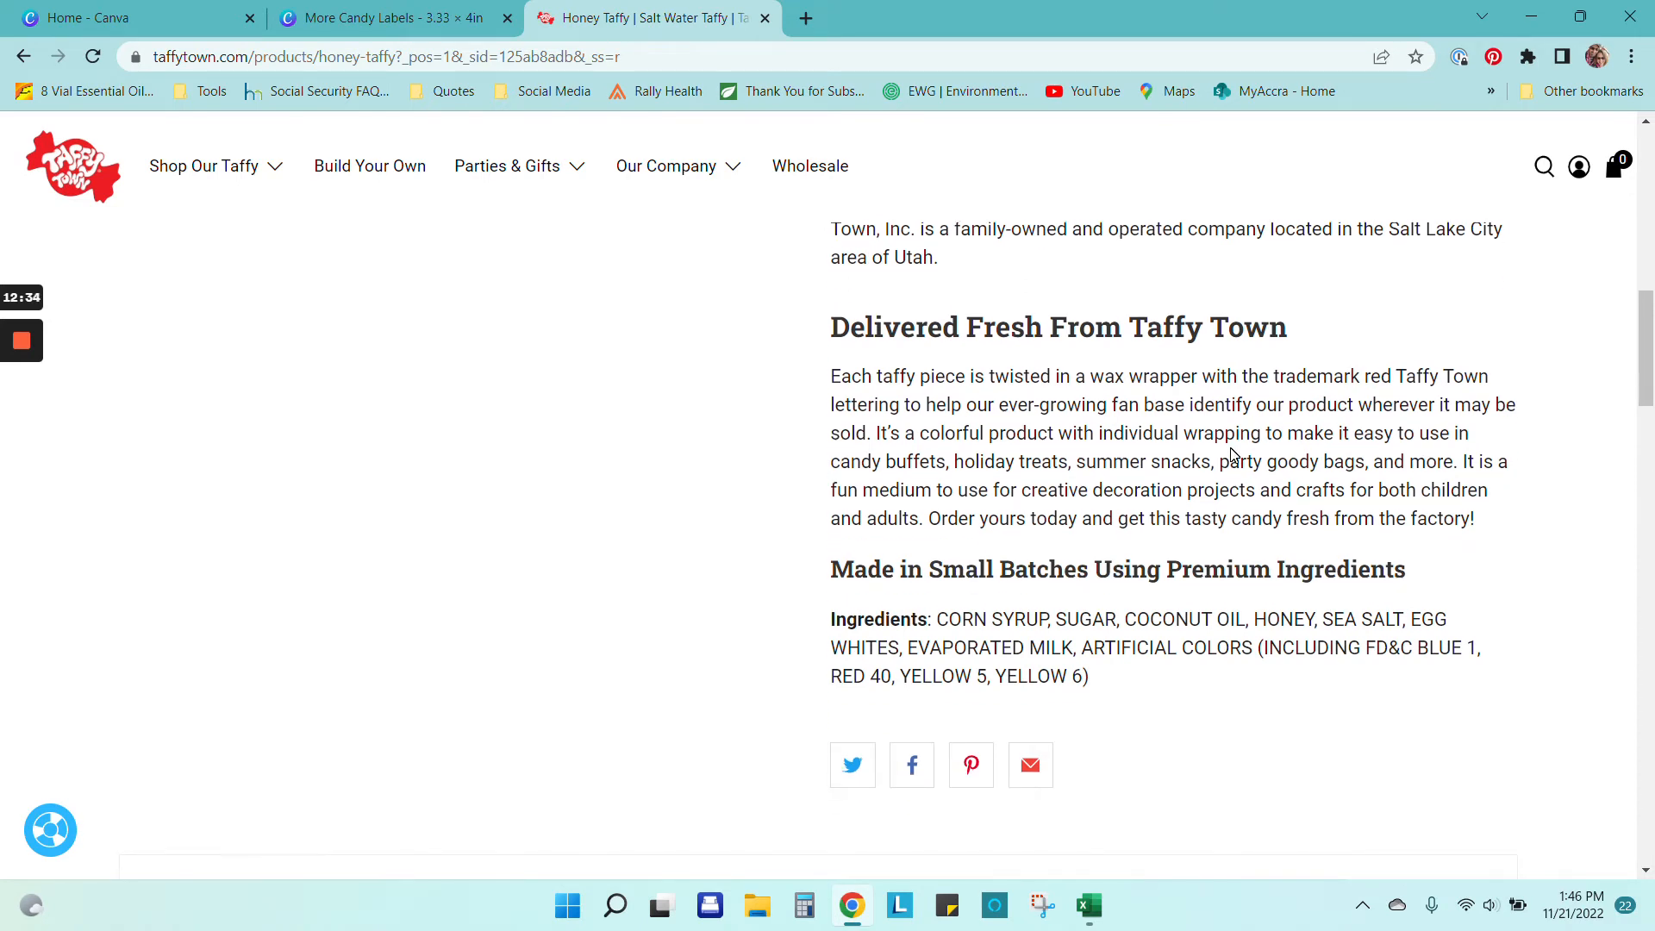
pyautogui.scroll(1, 1233, 450)
pyautogui.scroll(-1, 1233, 450)
pyautogui.moveTo(831, 622); pyautogui.dragTo(1159, 684)
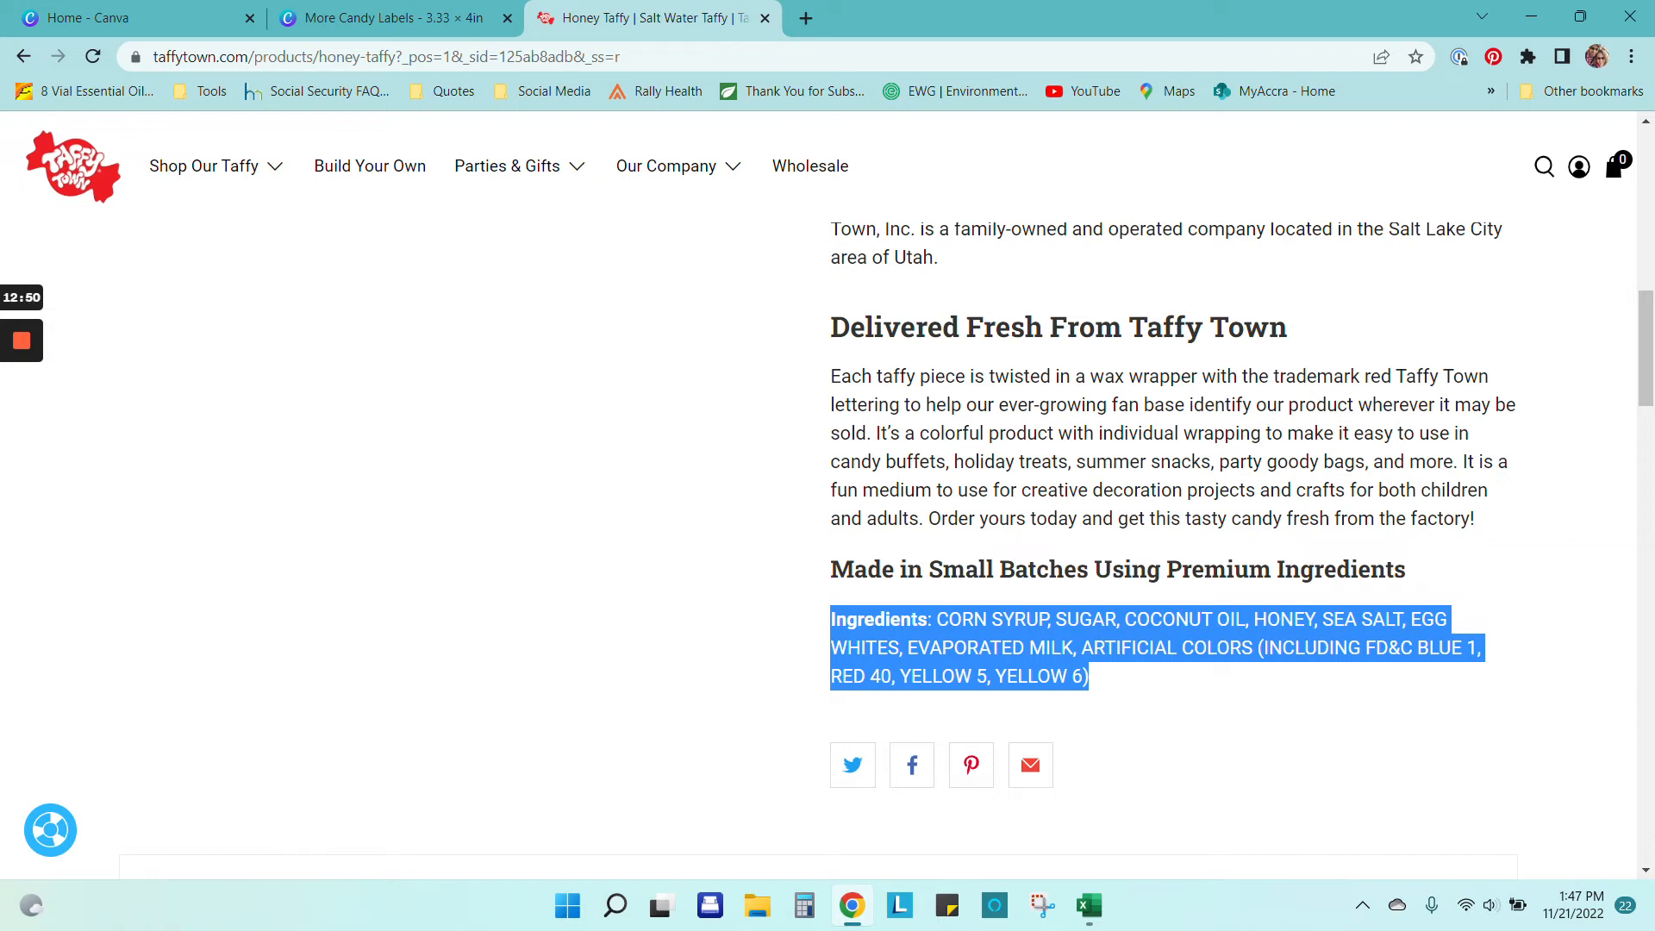
pyautogui.click(1160, 684)
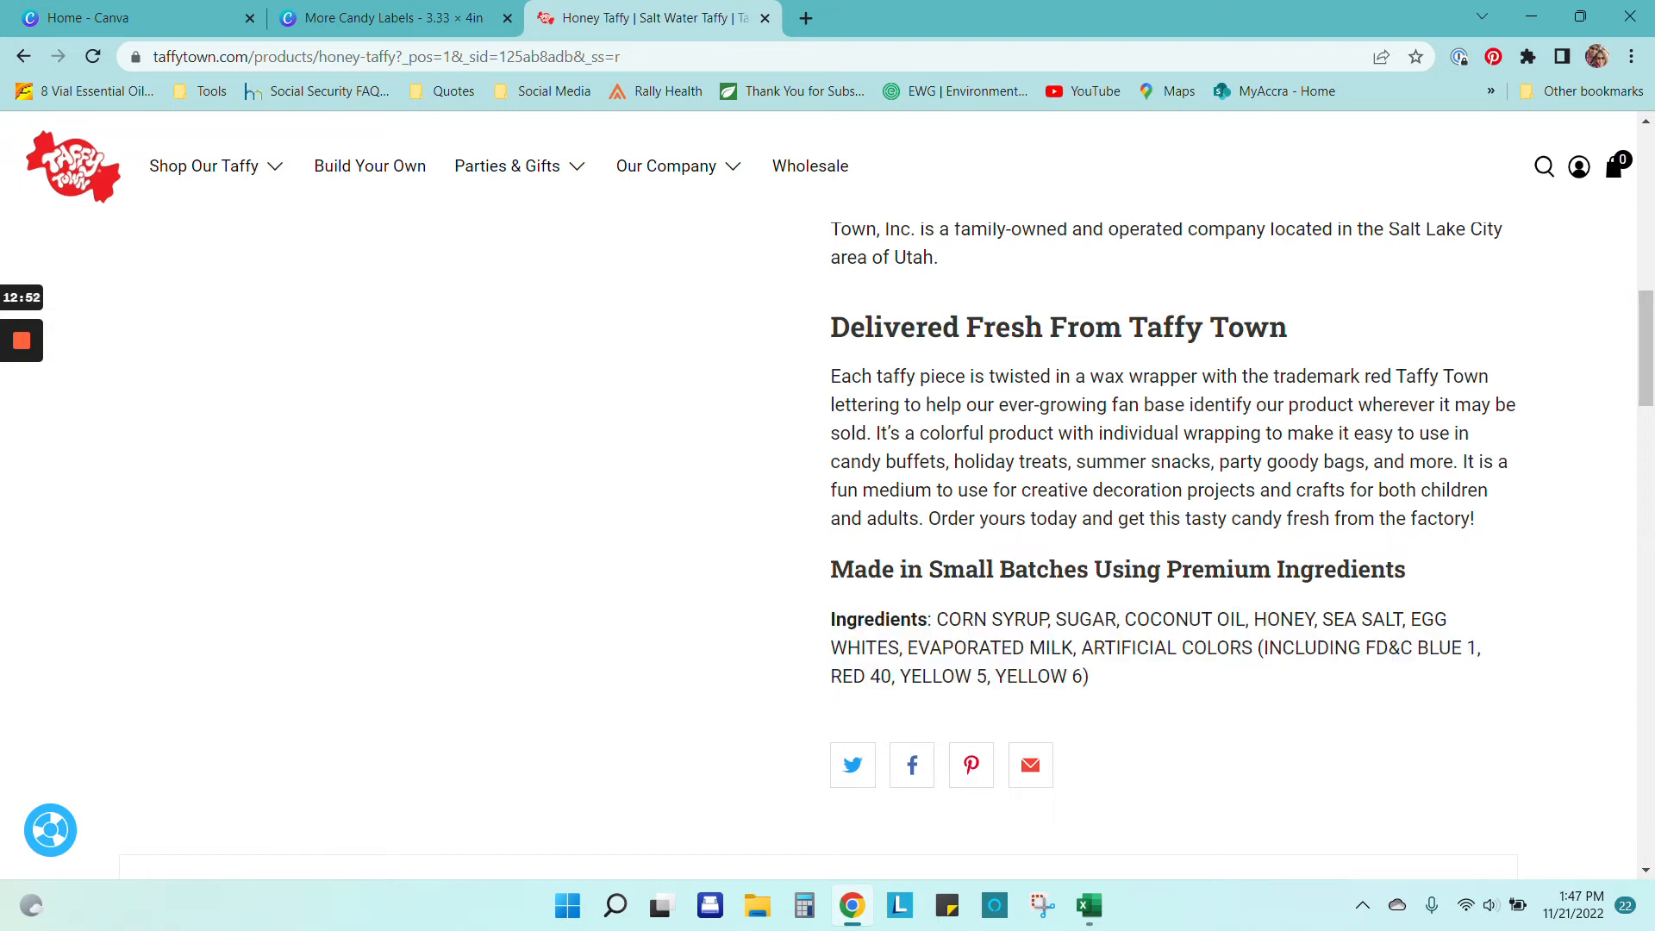
pyautogui.click(448, 19)
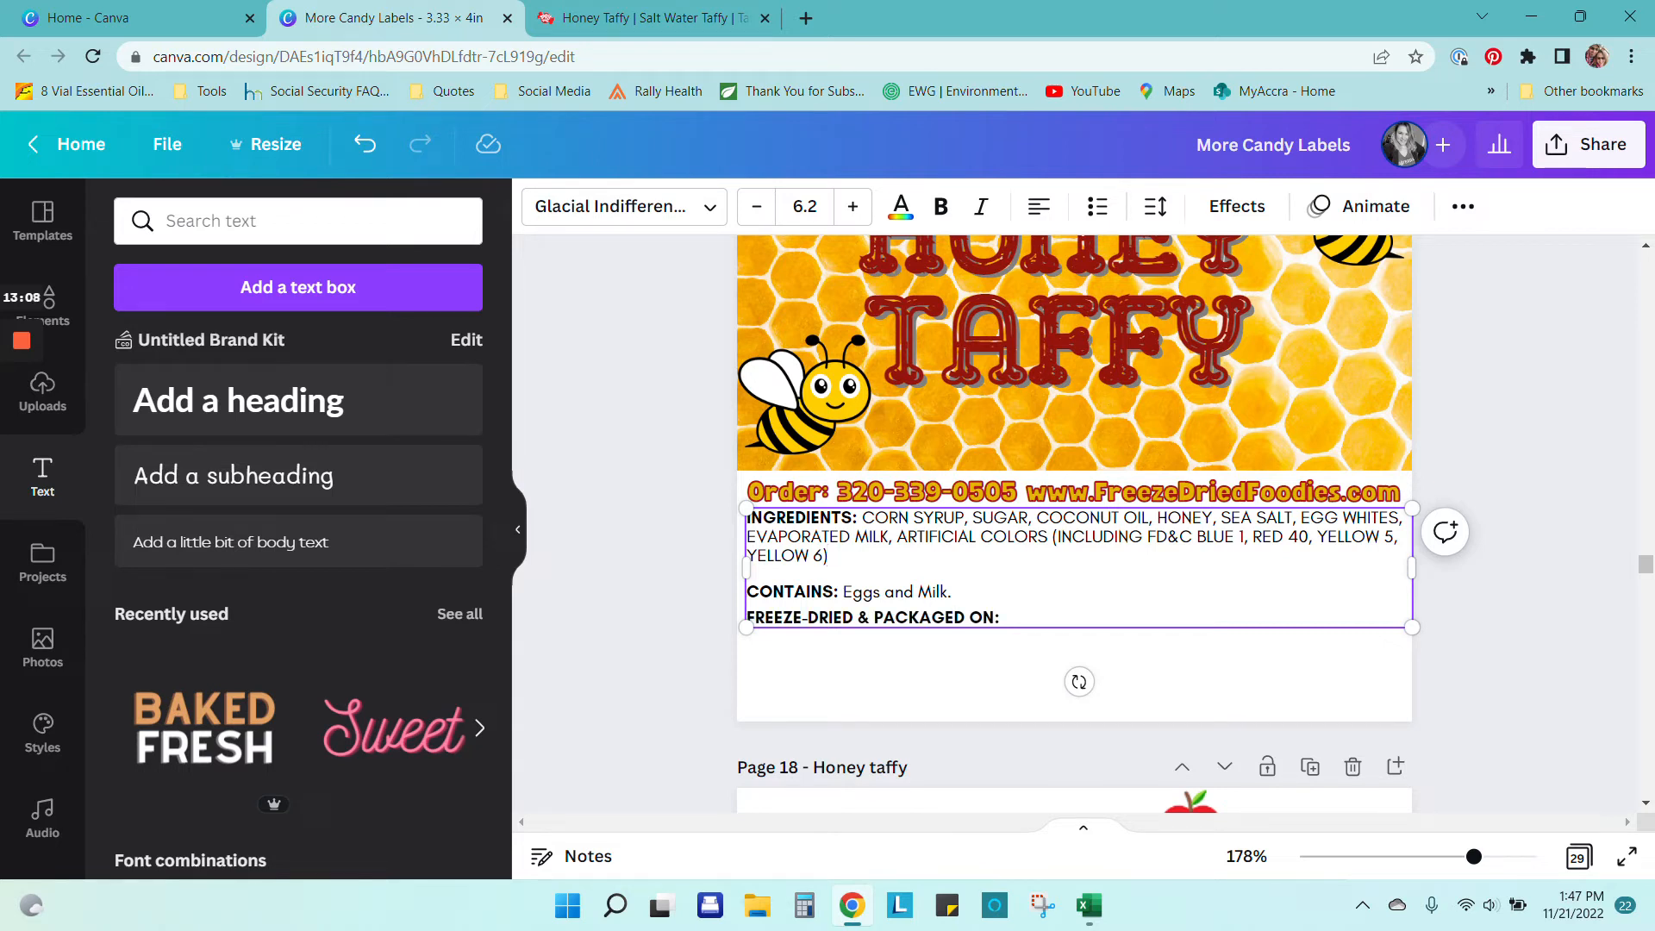
# Step: Bold part of the ingredients text, then set the block's line spacing to 1.03
pyautogui.hotkey('ctrl', 'b')
pyautogui.click(1562, 612)
pyautogui.click(1215, 612)
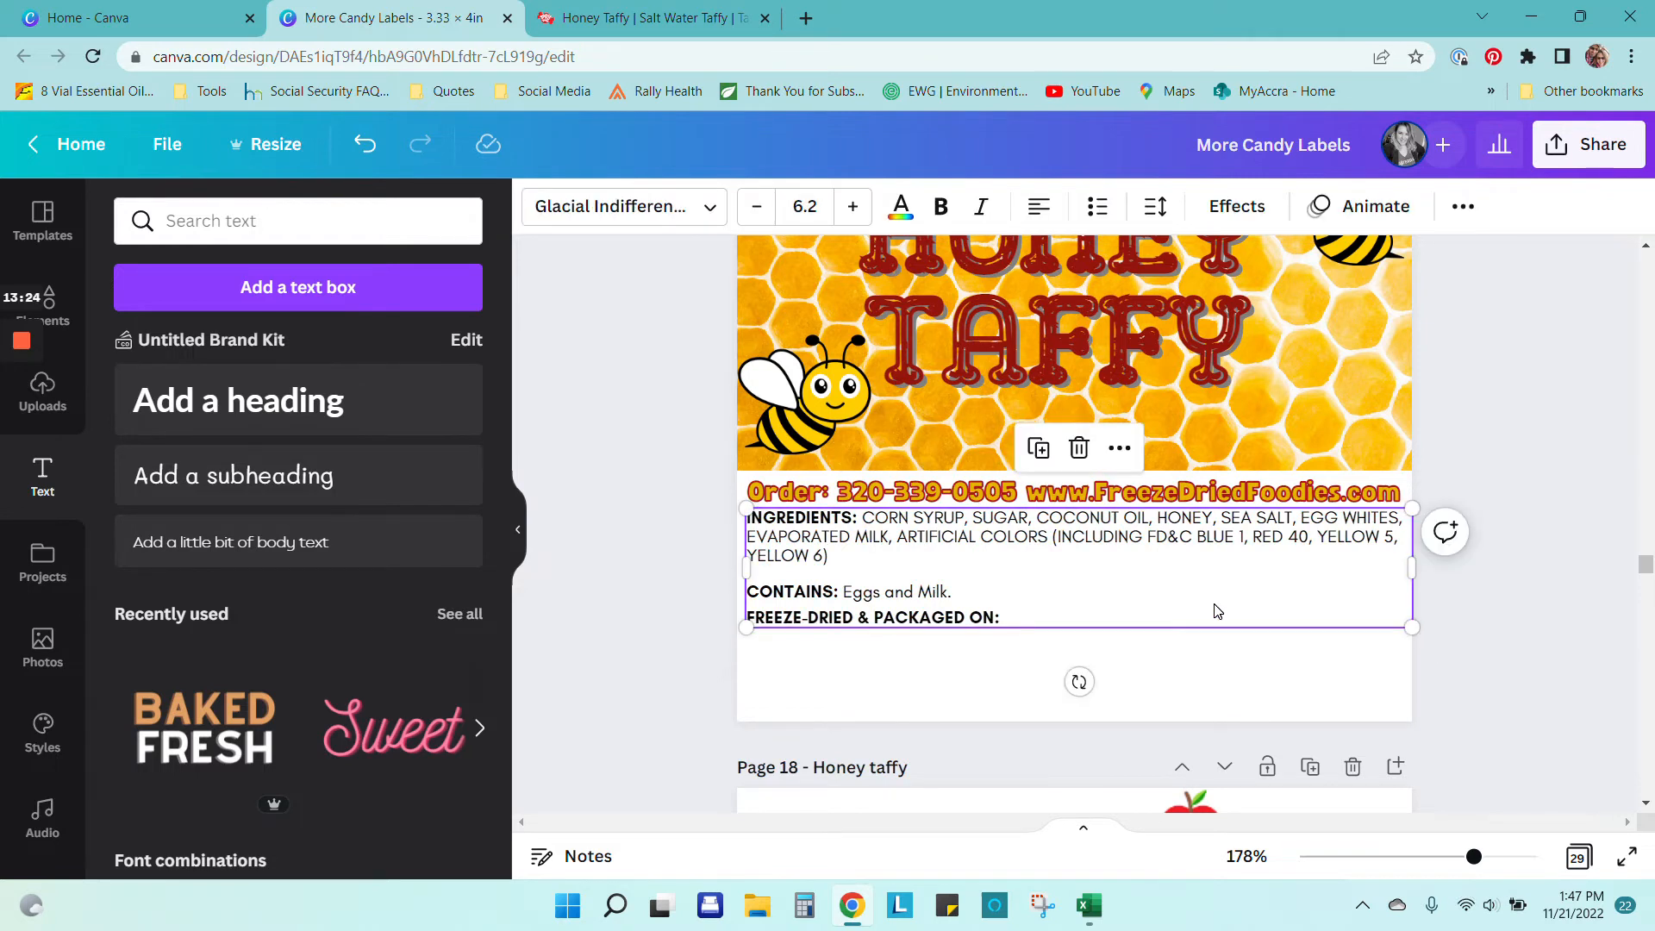
pyautogui.click(1155, 206)
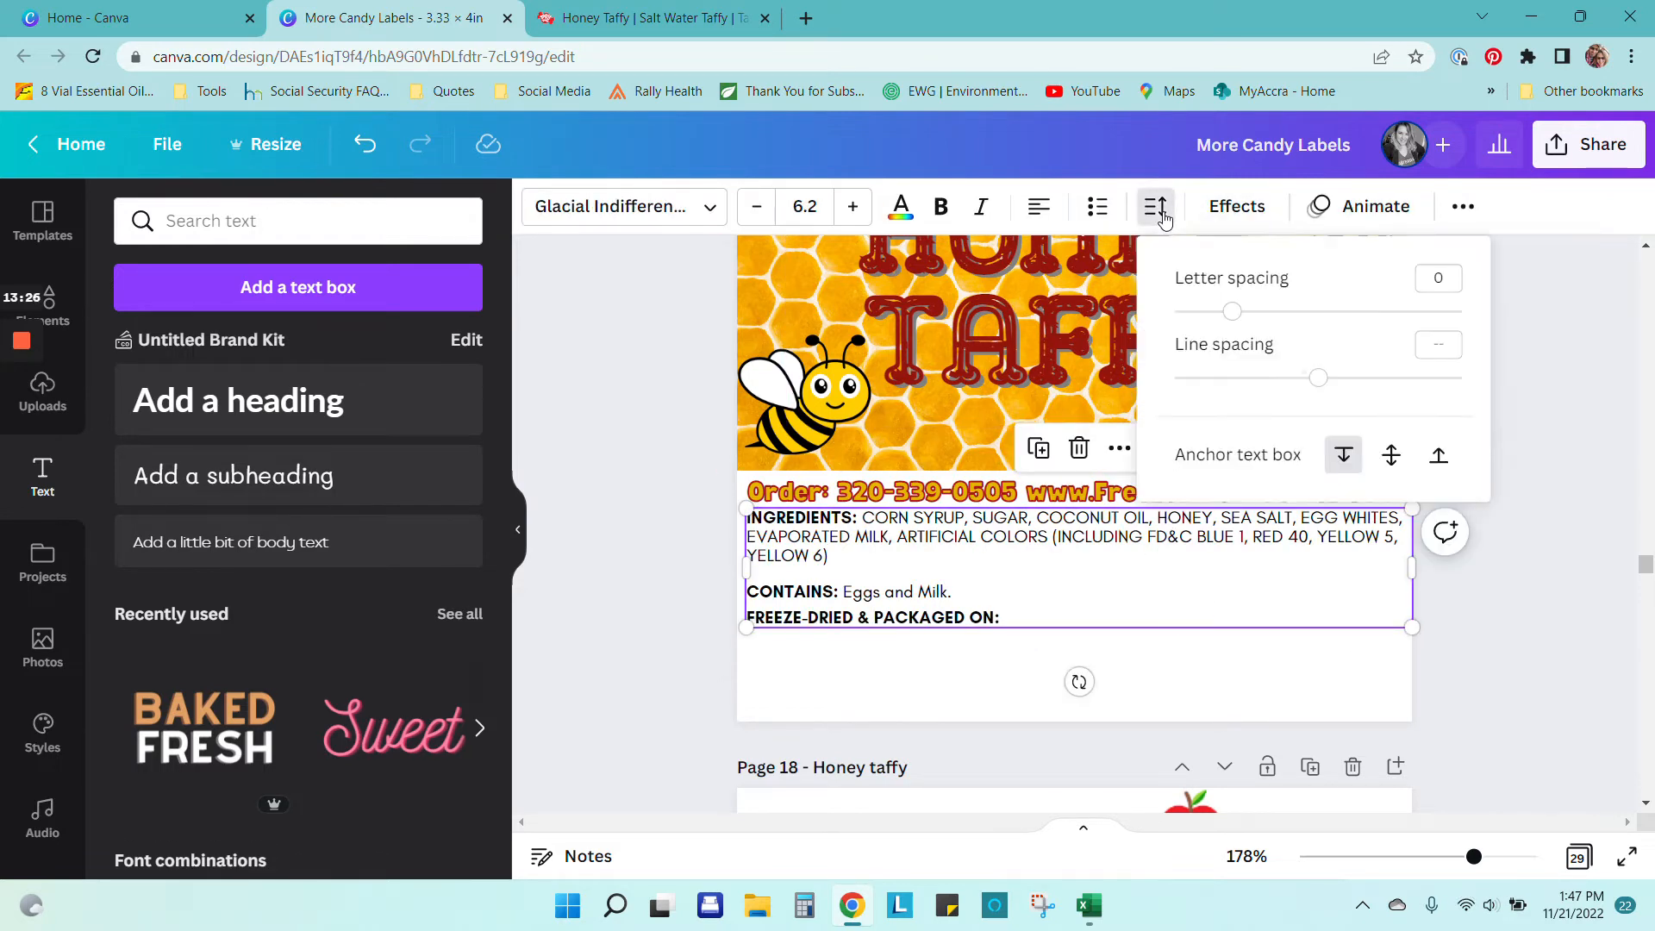
pyautogui.moveTo(1316, 396); pyautogui.dragTo(1371, 393)
pyautogui.moveTo(1371, 388); pyautogui.dragTo(1253, 395)
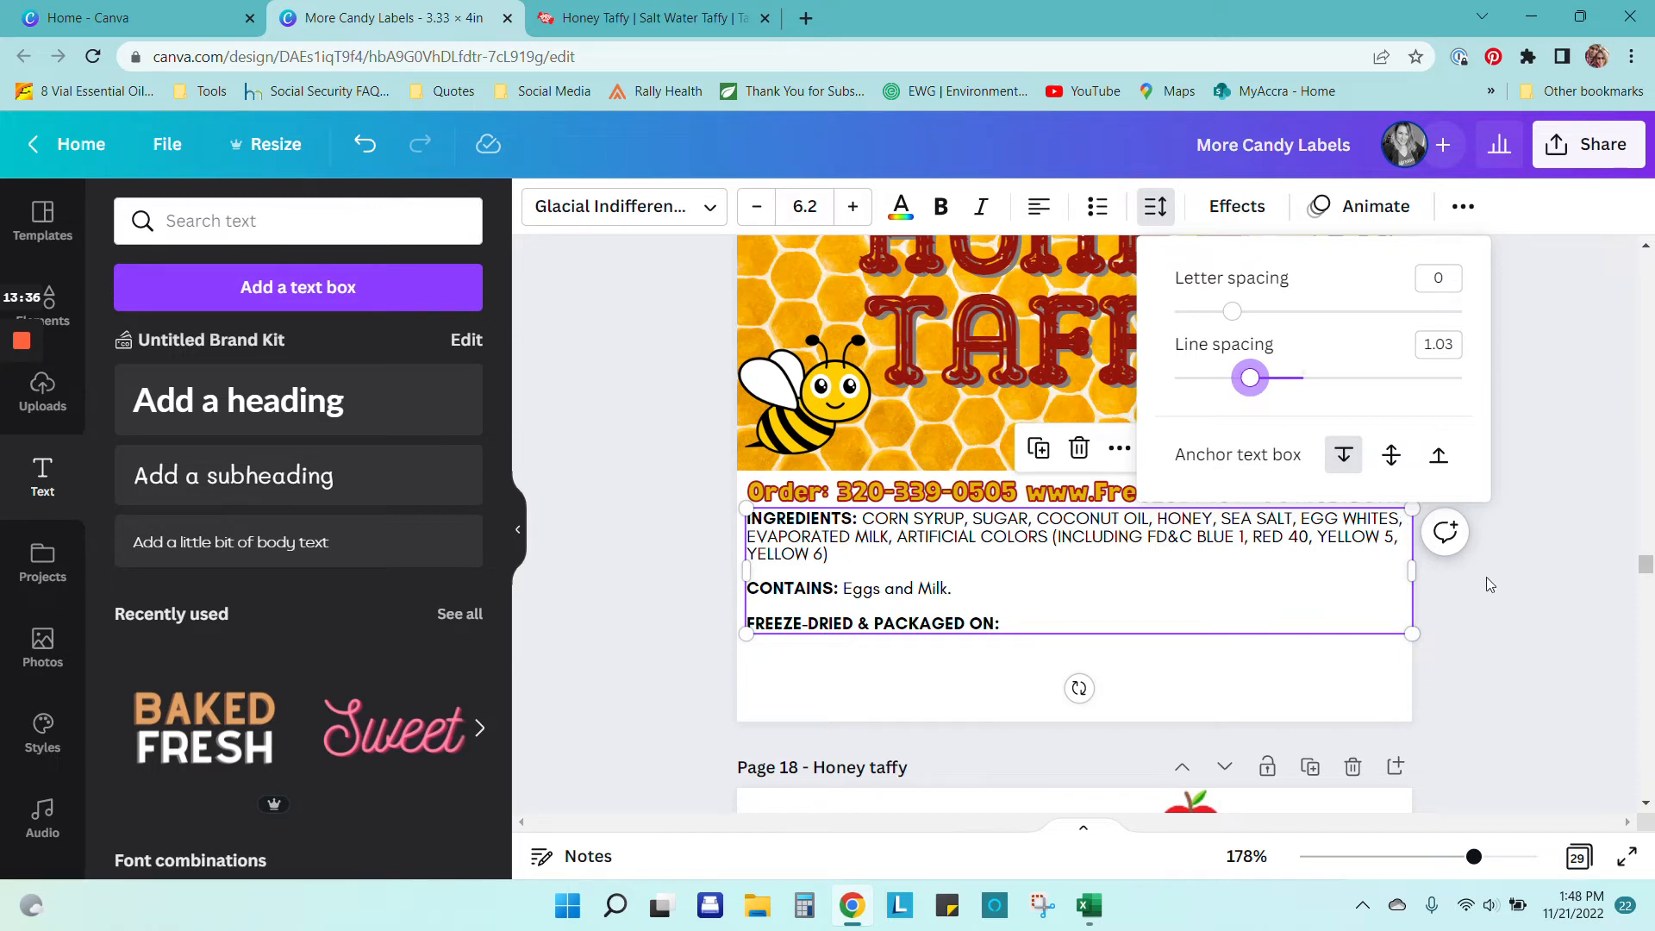
pyautogui.click(1584, 339)
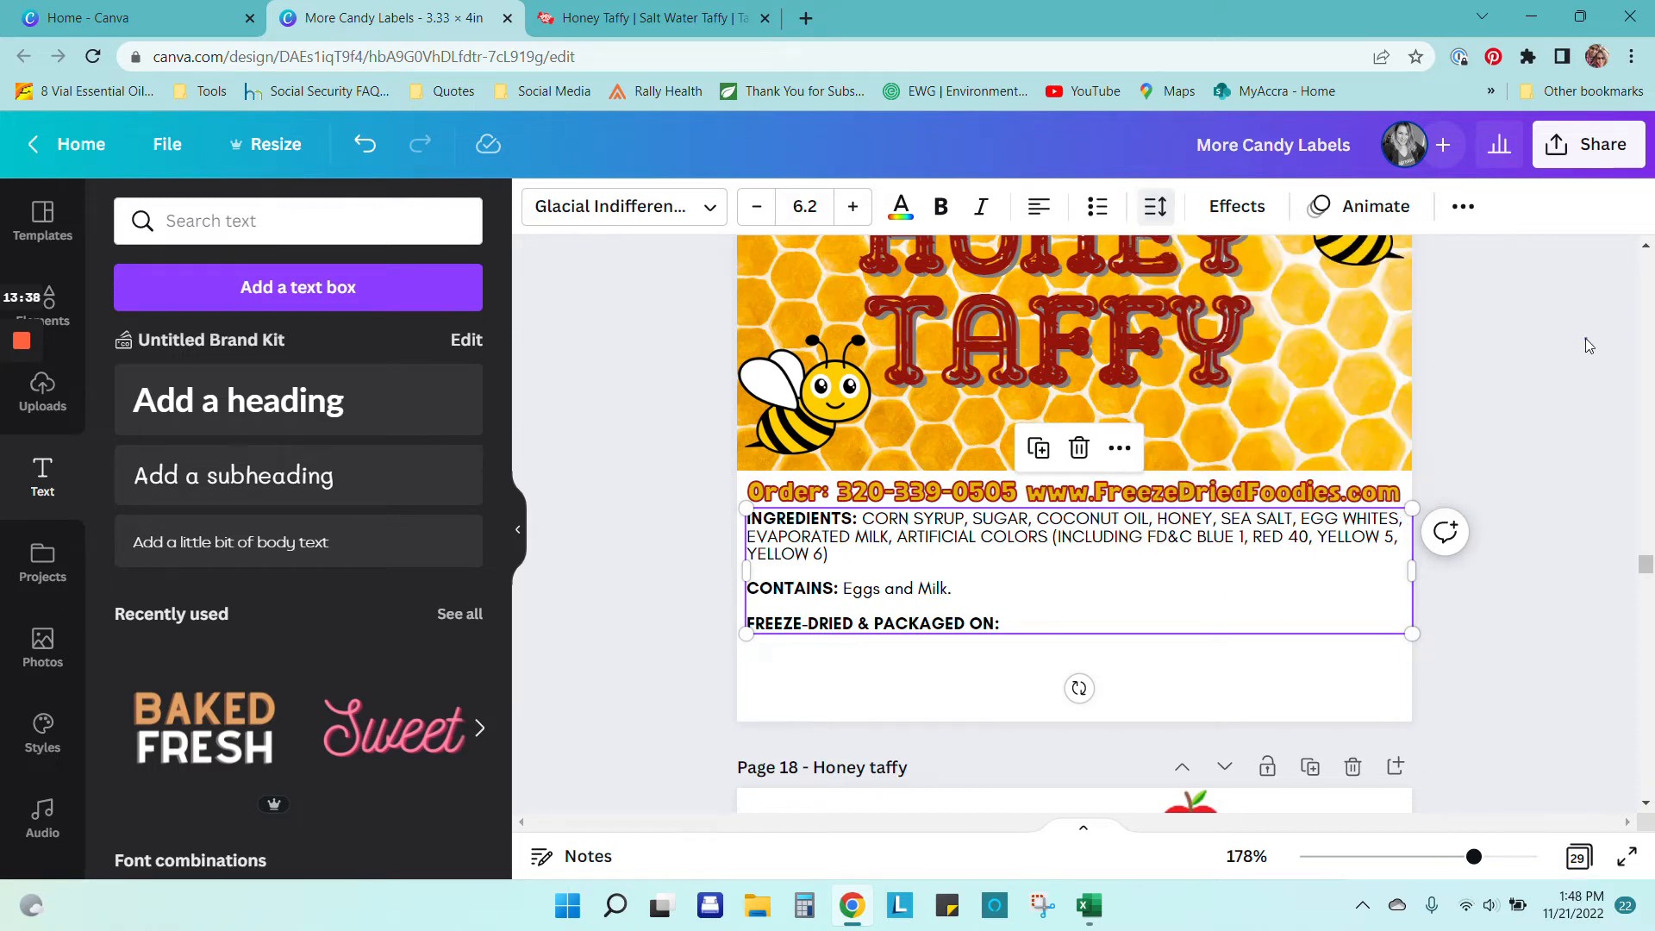
pyautogui.click(638, 563)
# Step: Set the ingredients text to size 10, then scale it down to 6.7 and reposition it on the label
pyautogui.click(809, 562)
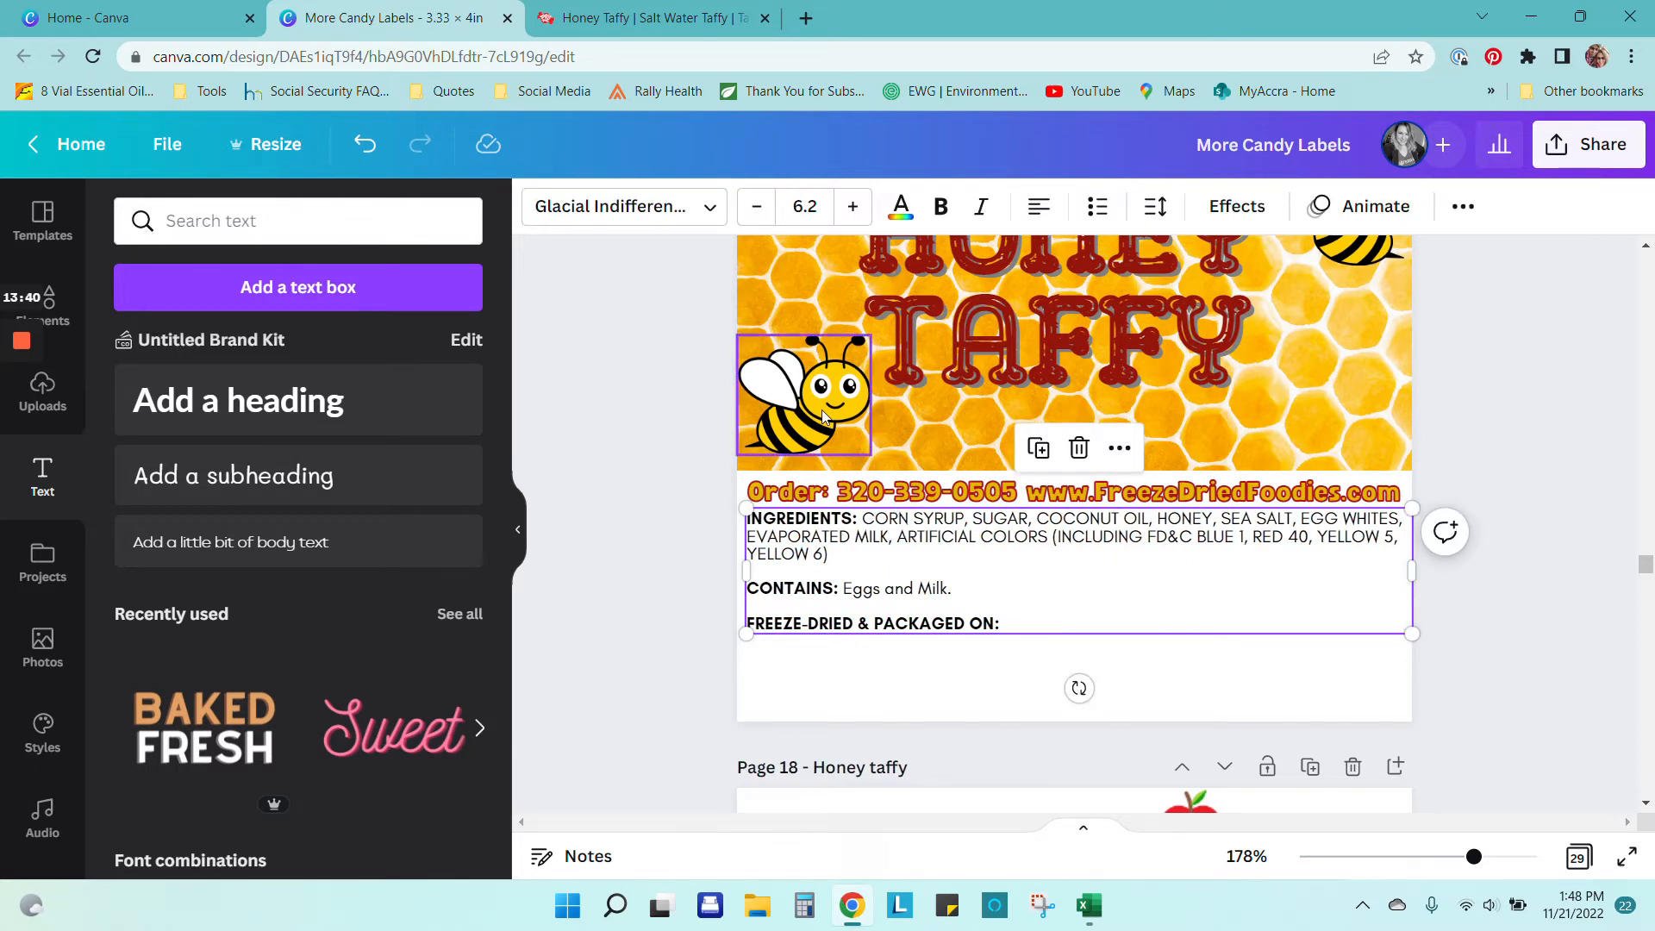
pyautogui.click(805, 207)
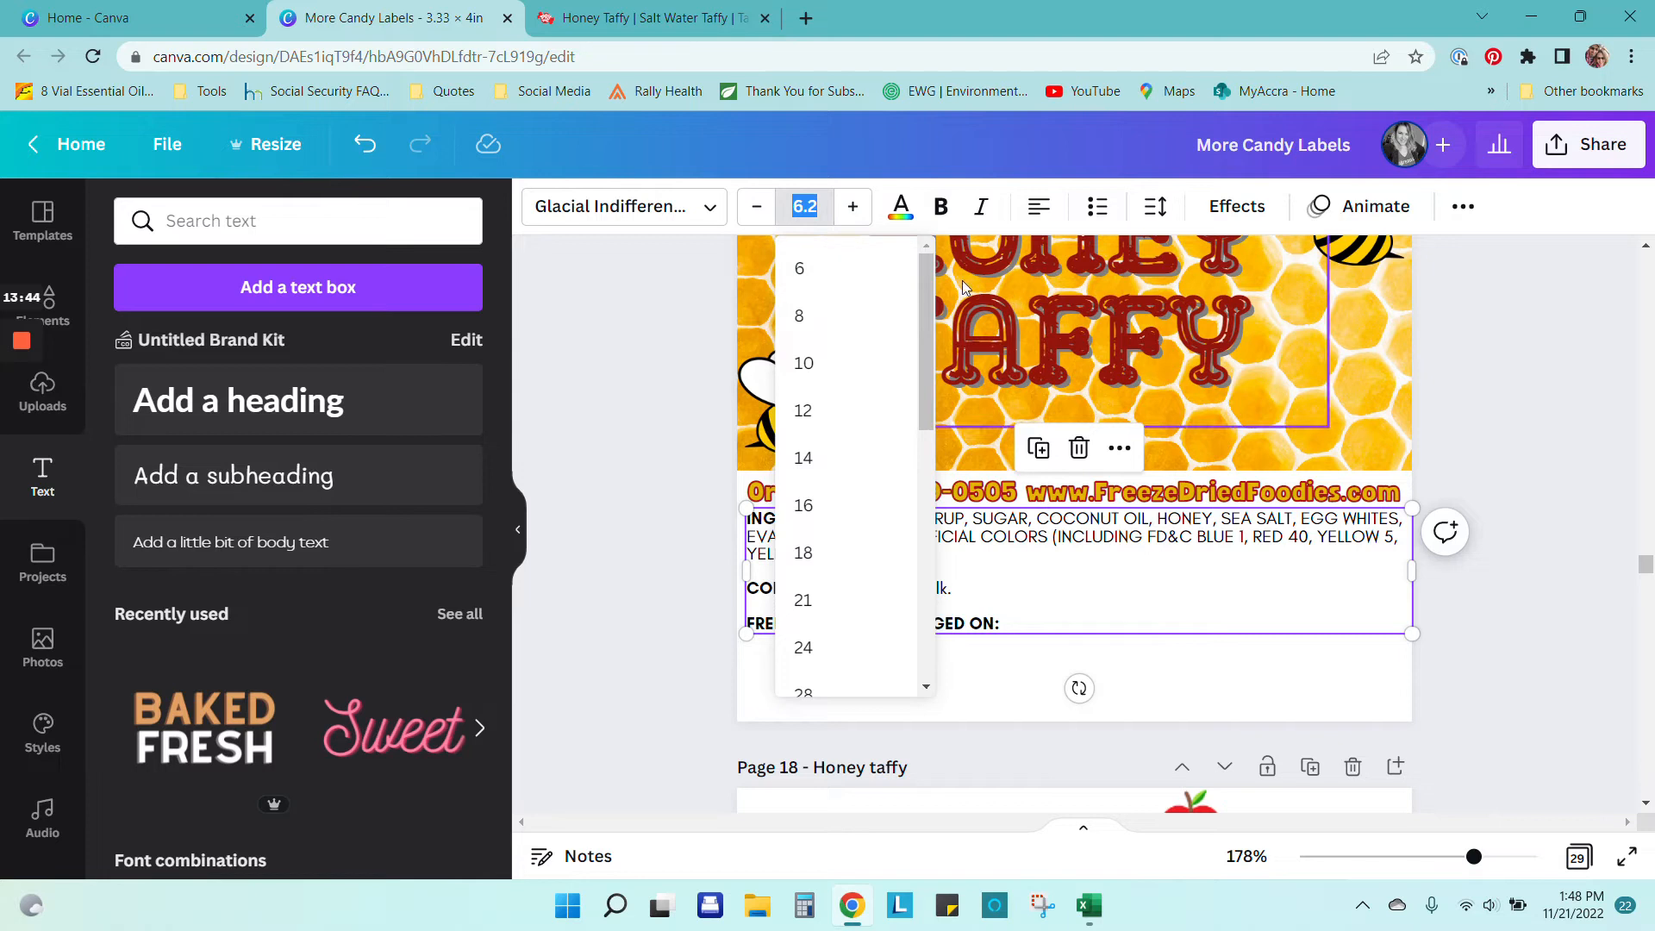
pyautogui.write('10')
pyautogui.press('Return')
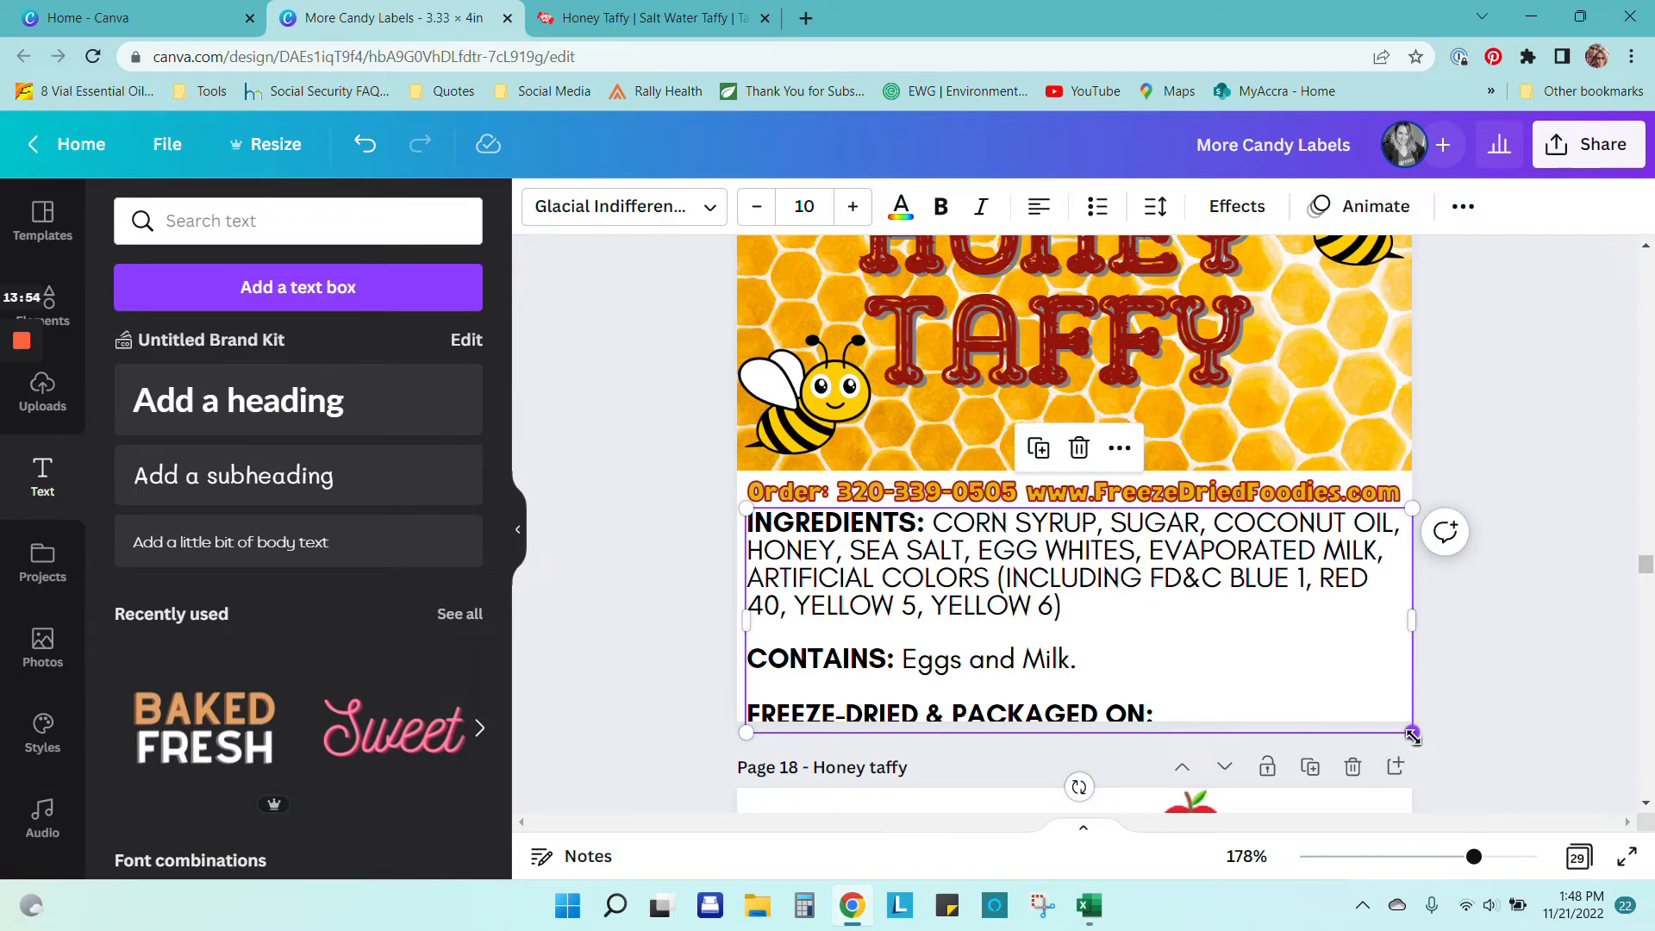
pyautogui.moveTo(1411, 734); pyautogui.dragTo(1408, 560)
pyautogui.moveTo(1410, 645); pyautogui.dragTo(1377, 640)
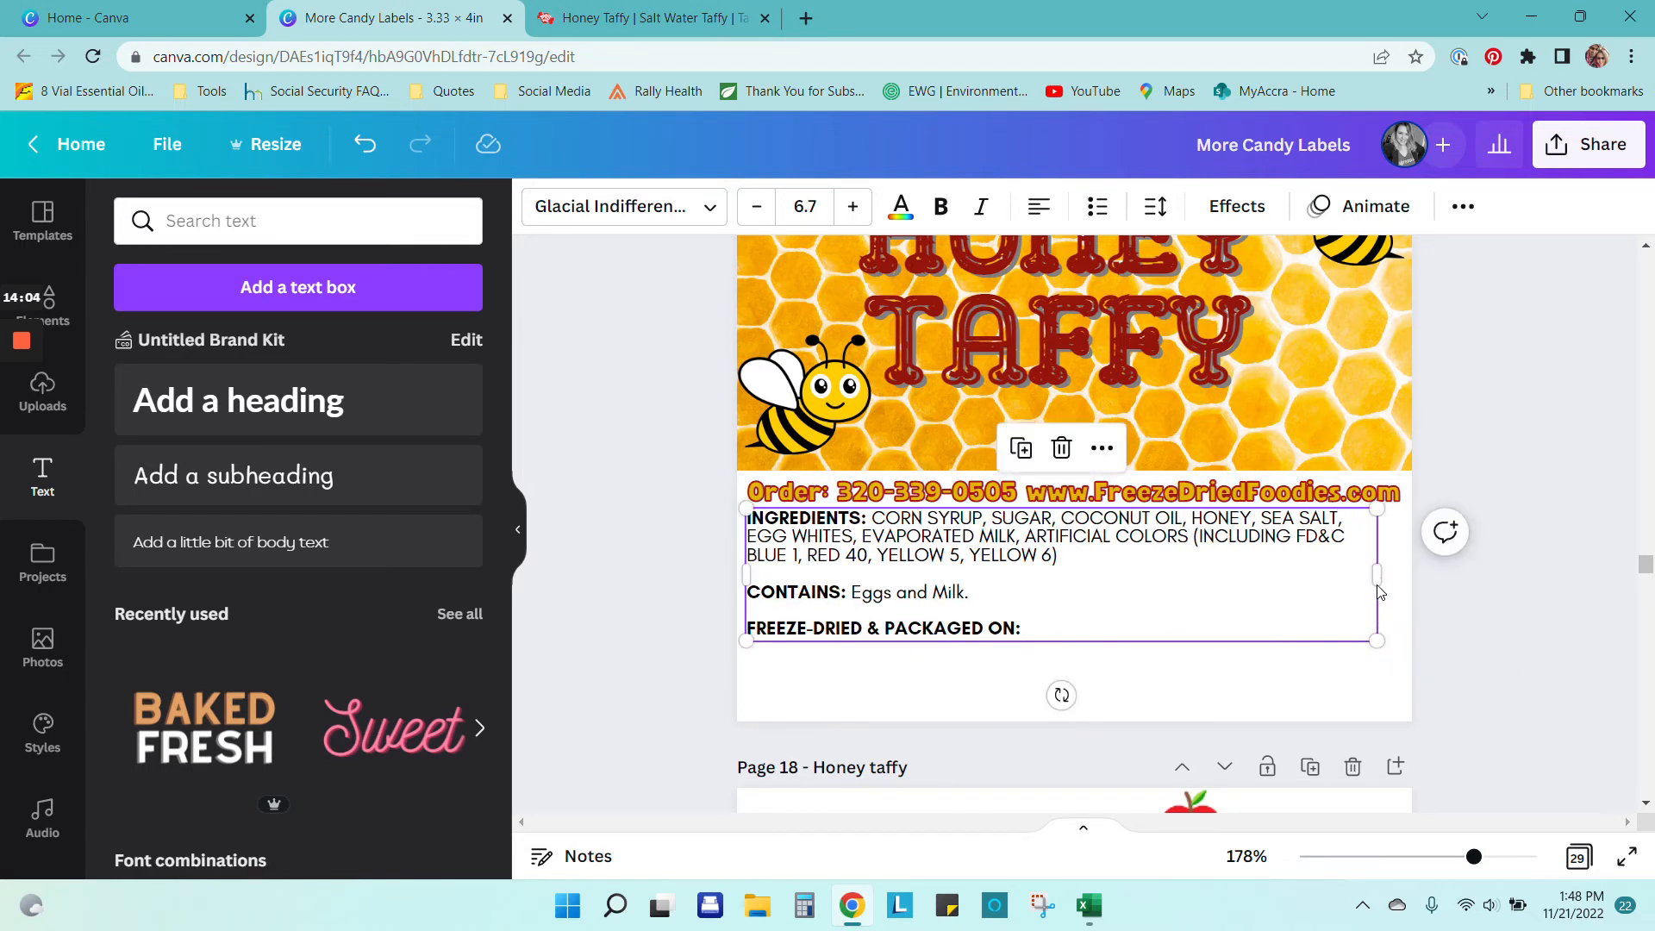
pyautogui.moveTo(1382, 576); pyautogui.dragTo(1405, 574)
# Step: Remove the bold formatting from the ingredients text
pyautogui.click(1088, 644)
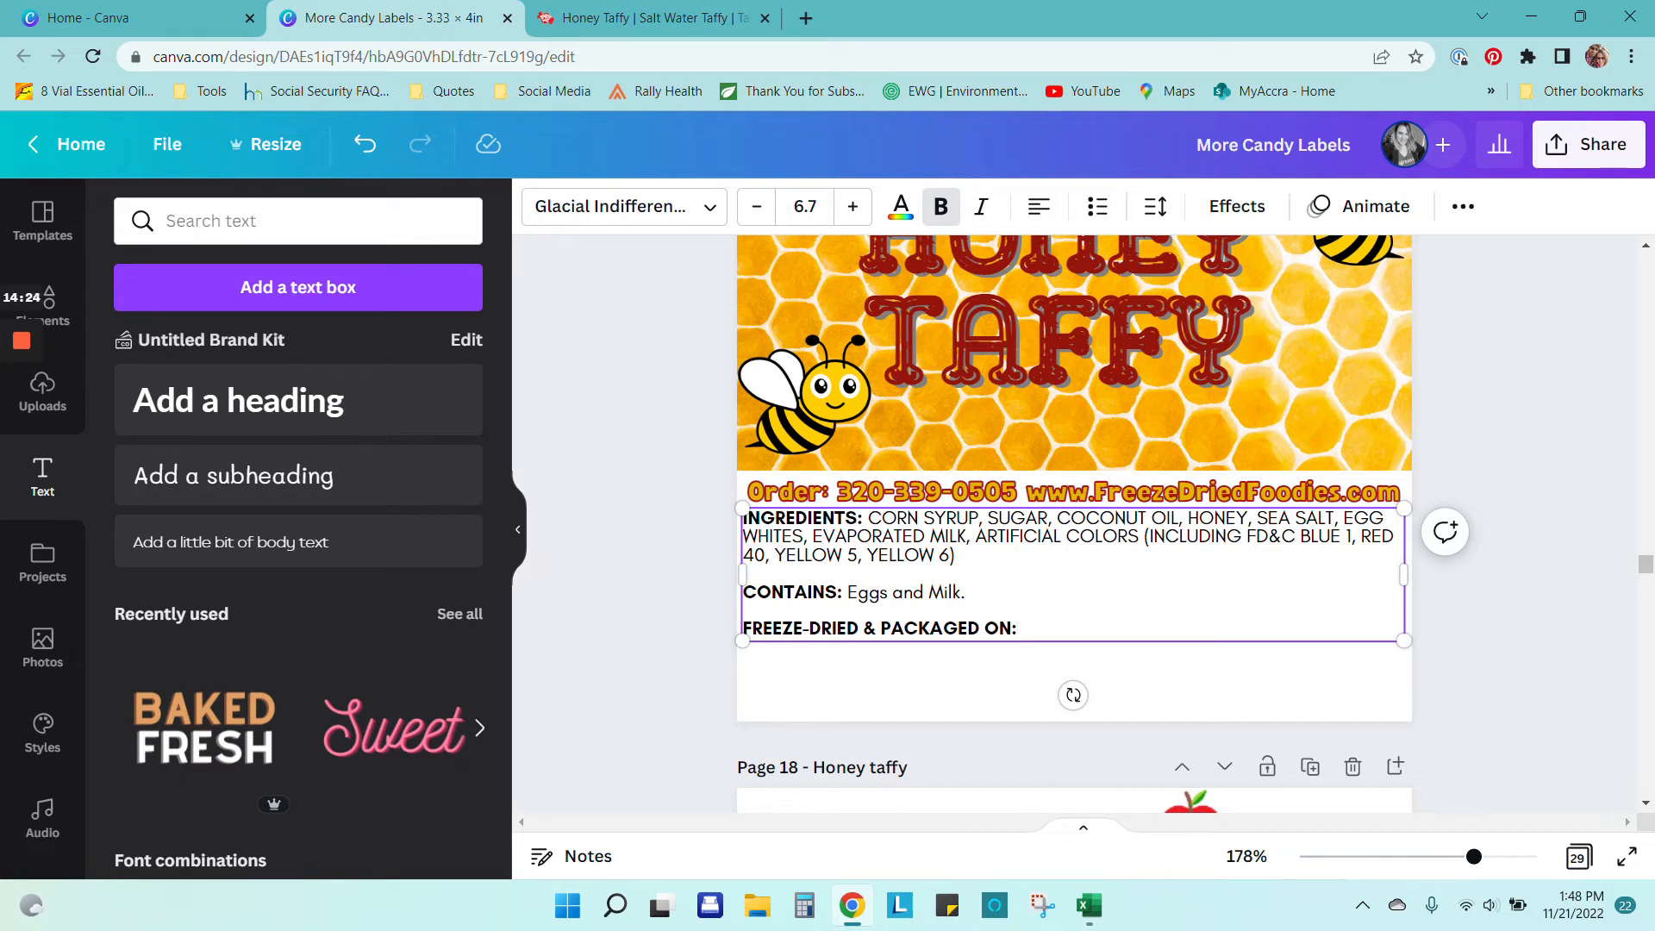
pyautogui.hotkey('ctrl', 'b')
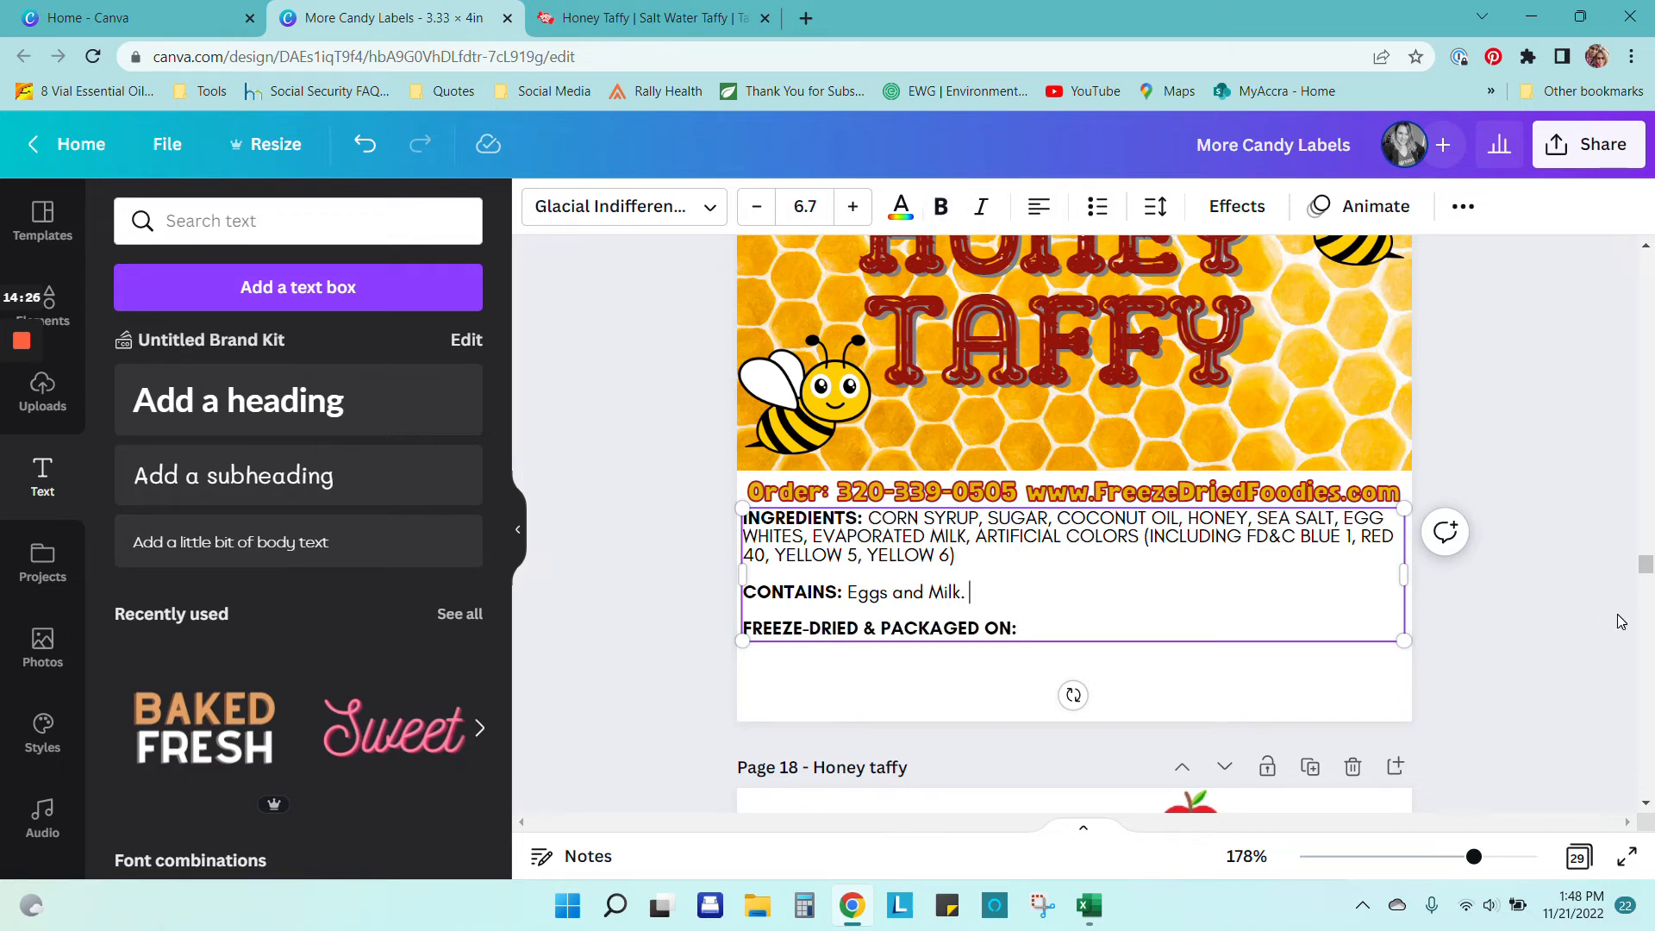
pyautogui.click(1057, 650)
pyautogui.click(1056, 629)
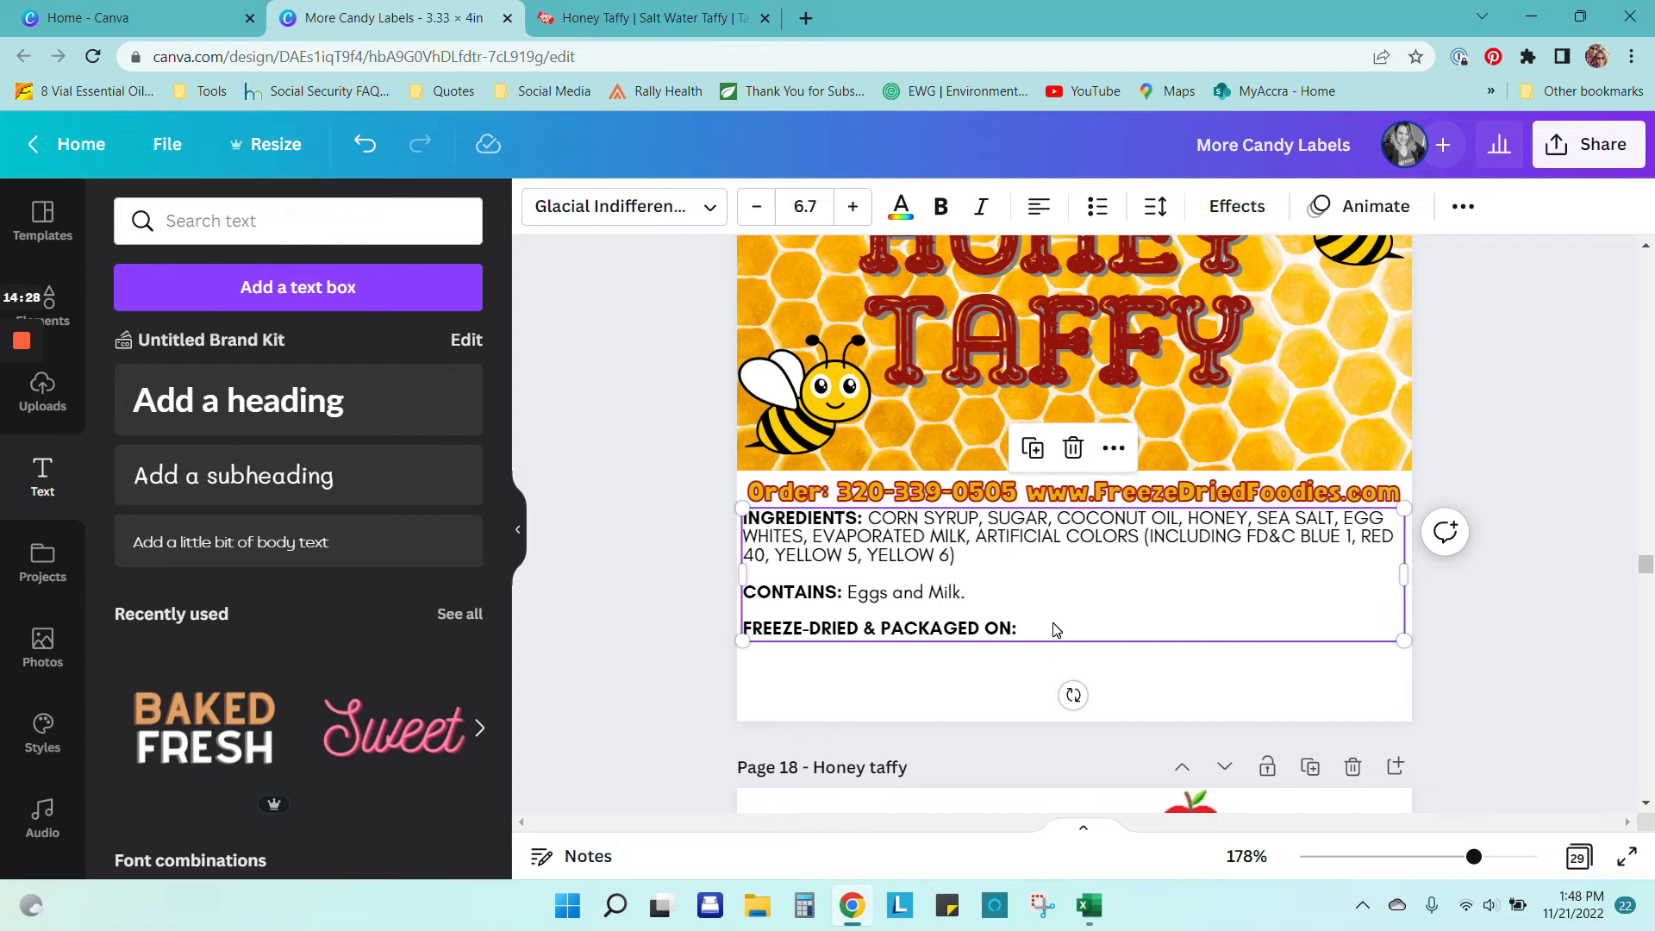
pyautogui.click(1451, 615)
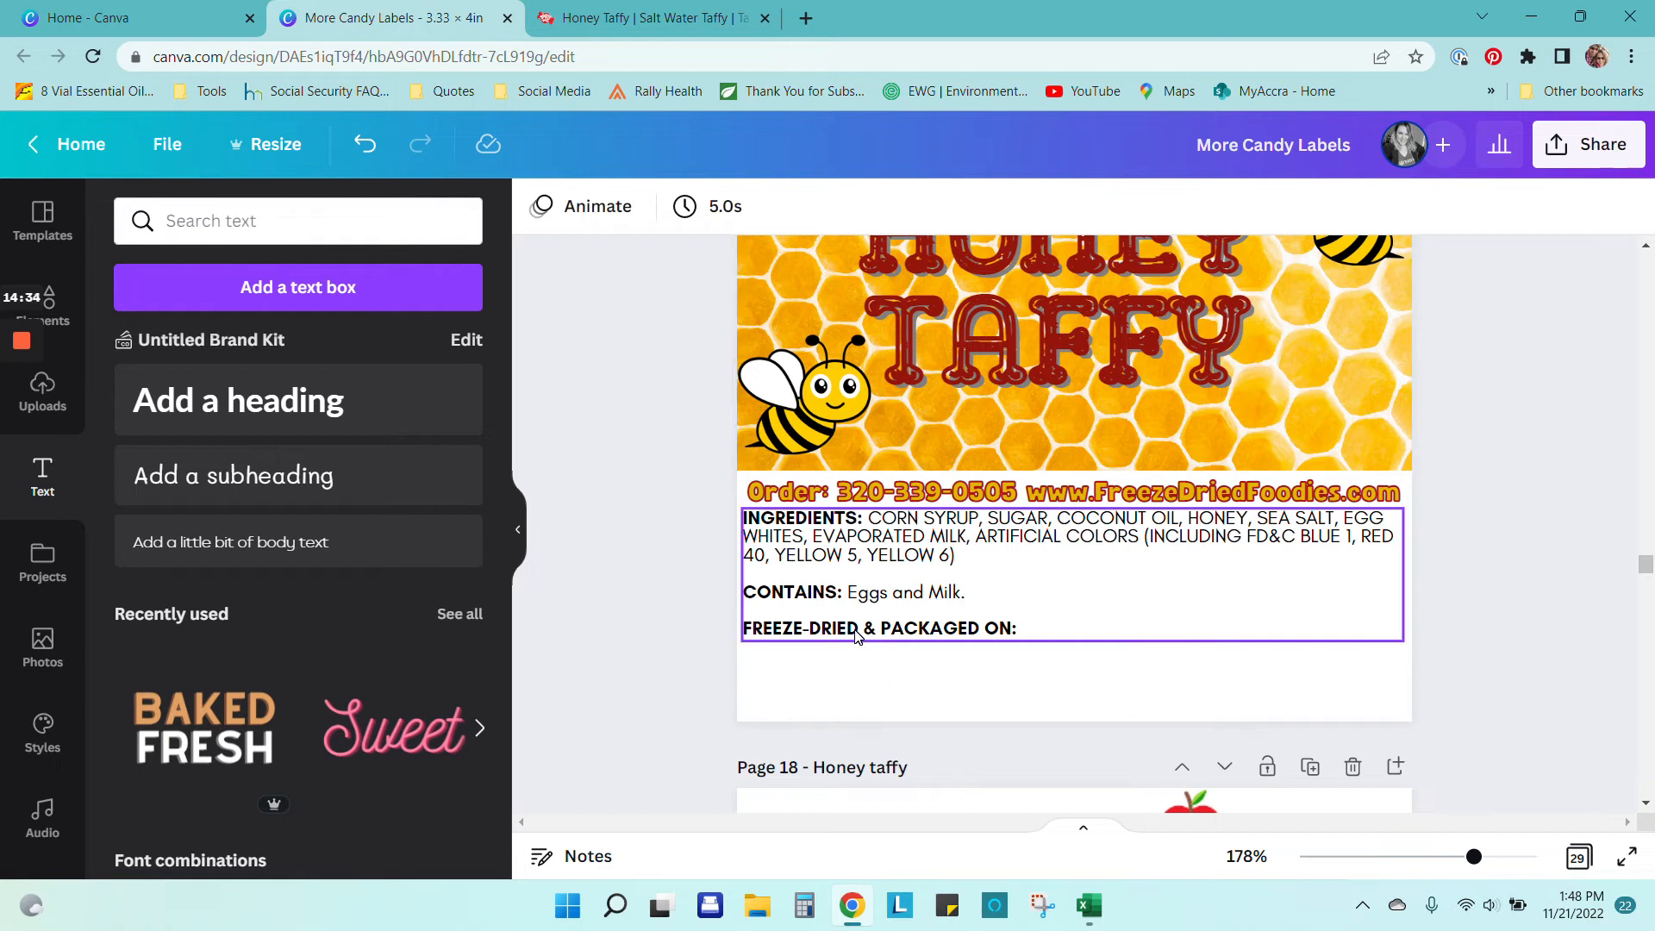
# Step: Paste the homemade disclaimer from page 18 onto page 17 just below the packaged-on line
pyautogui.scroll(3, 858, 651)
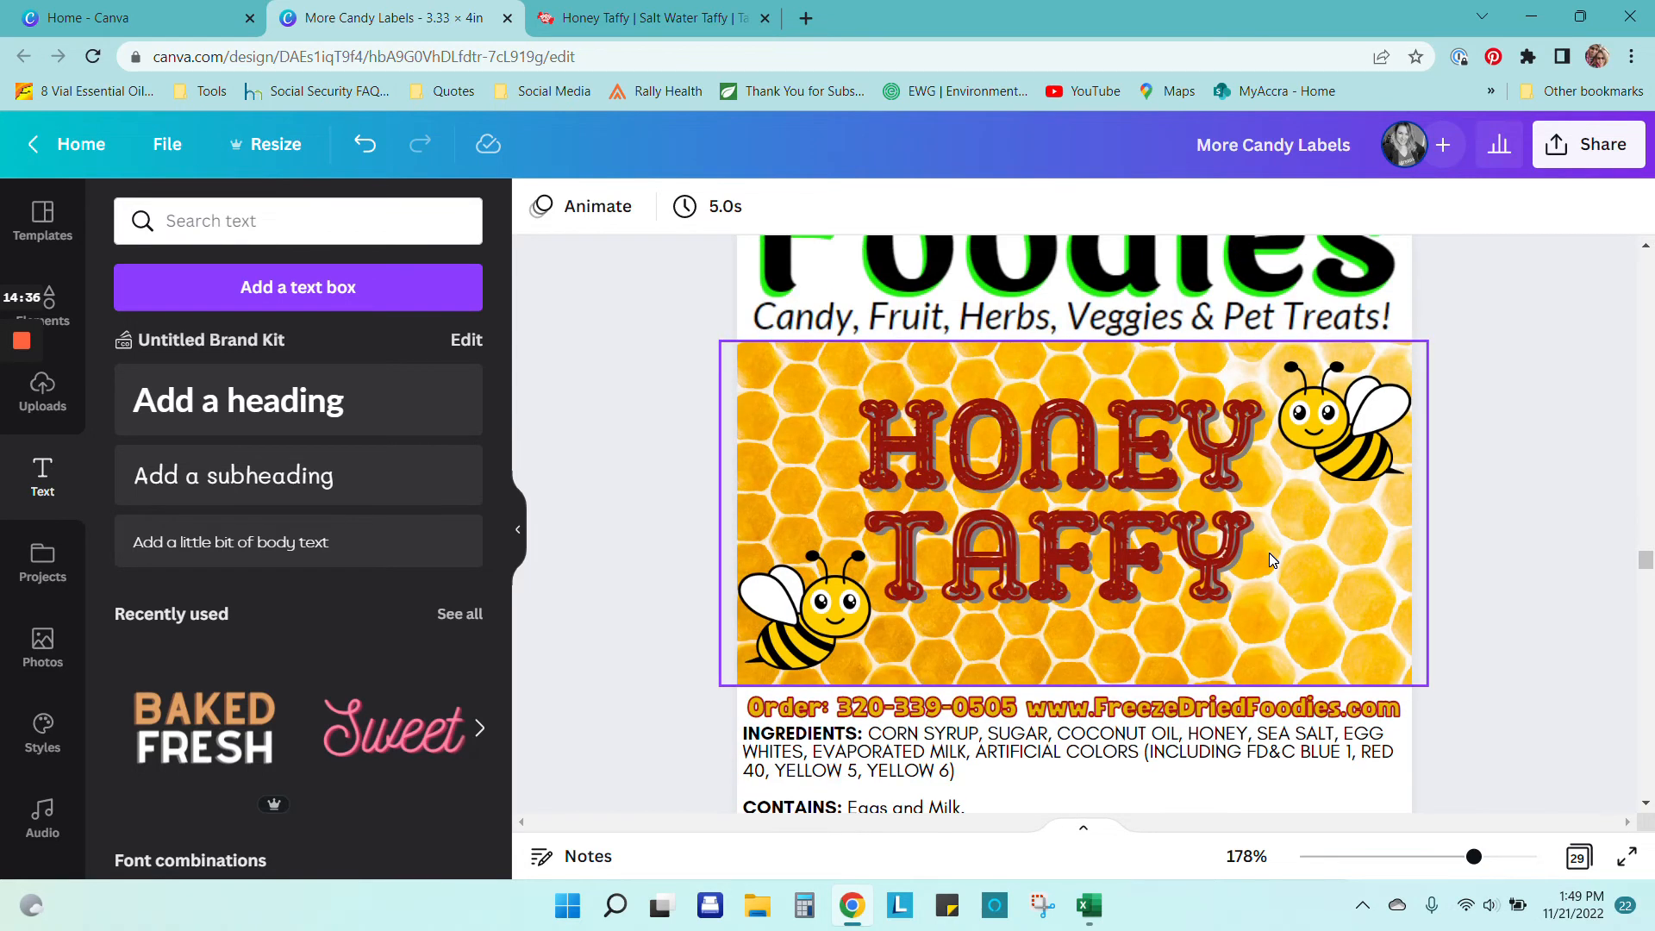
pyautogui.scroll(-4, 1269, 579)
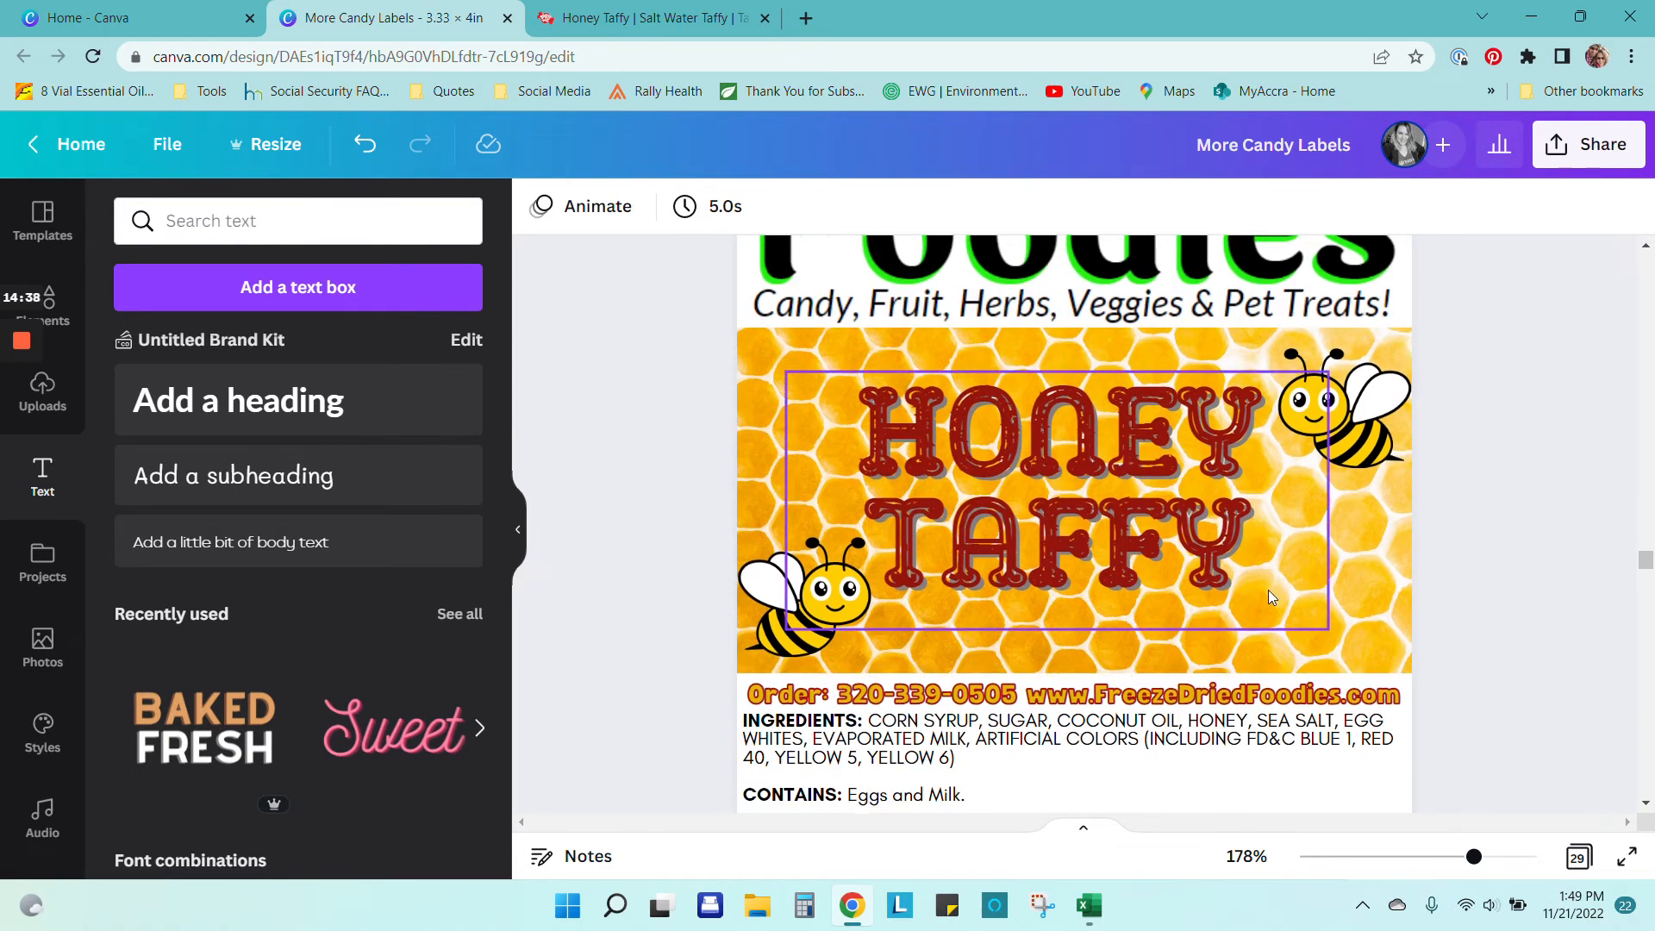
pyautogui.click(1142, 579)
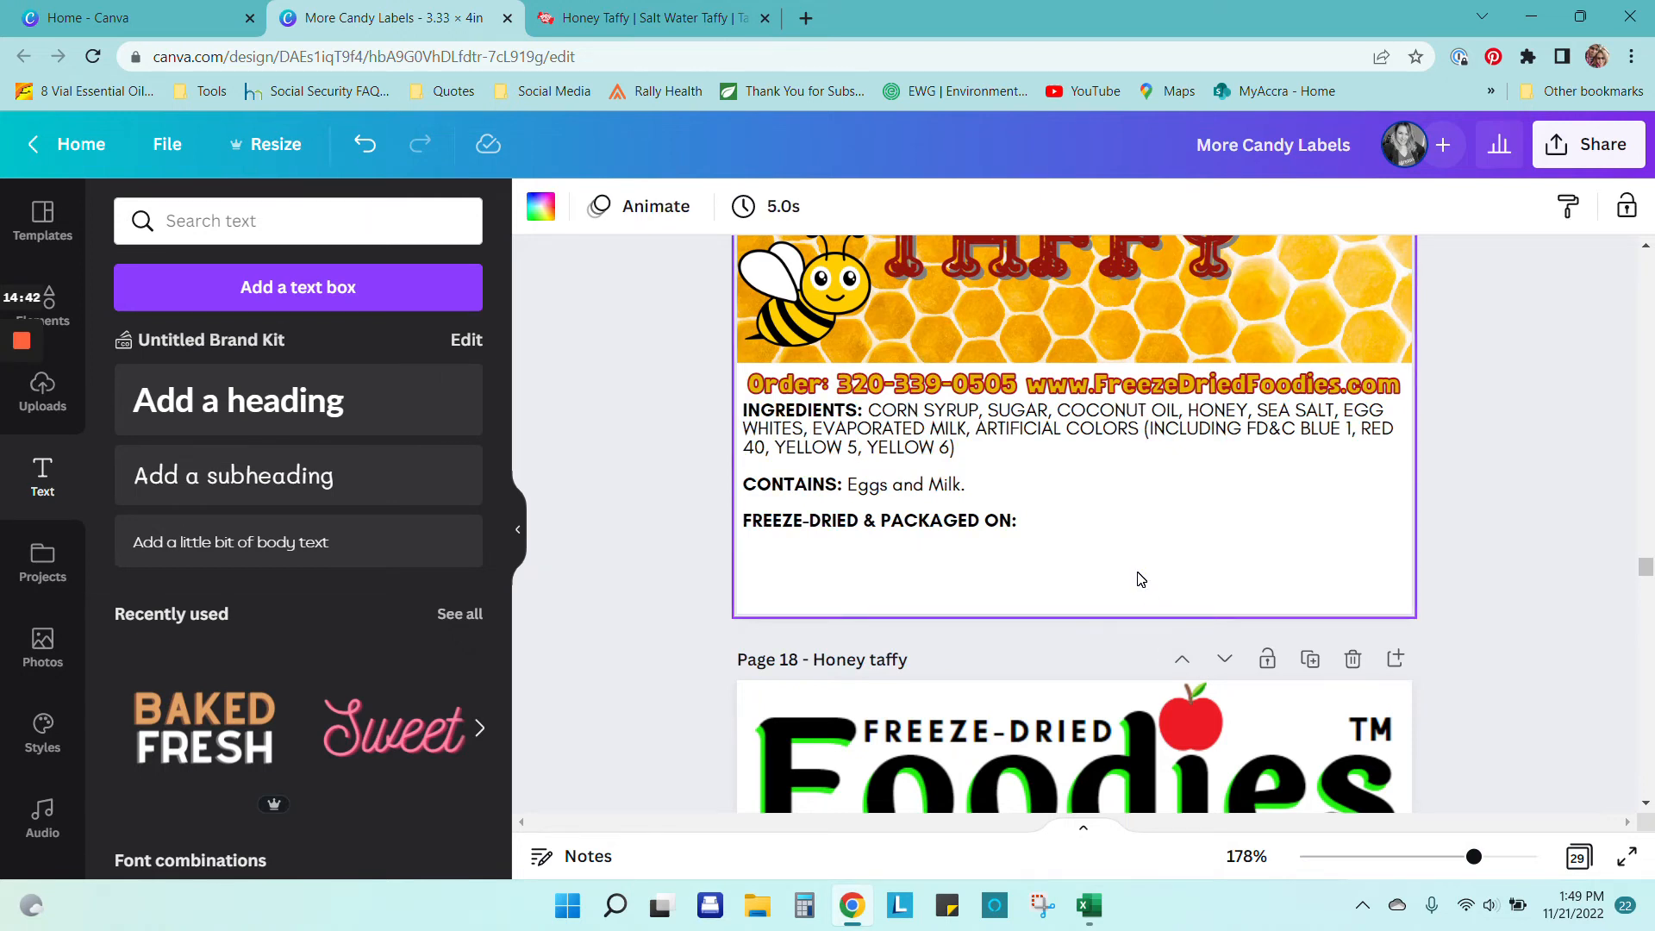
pyautogui.scroll(-10, 1142, 579)
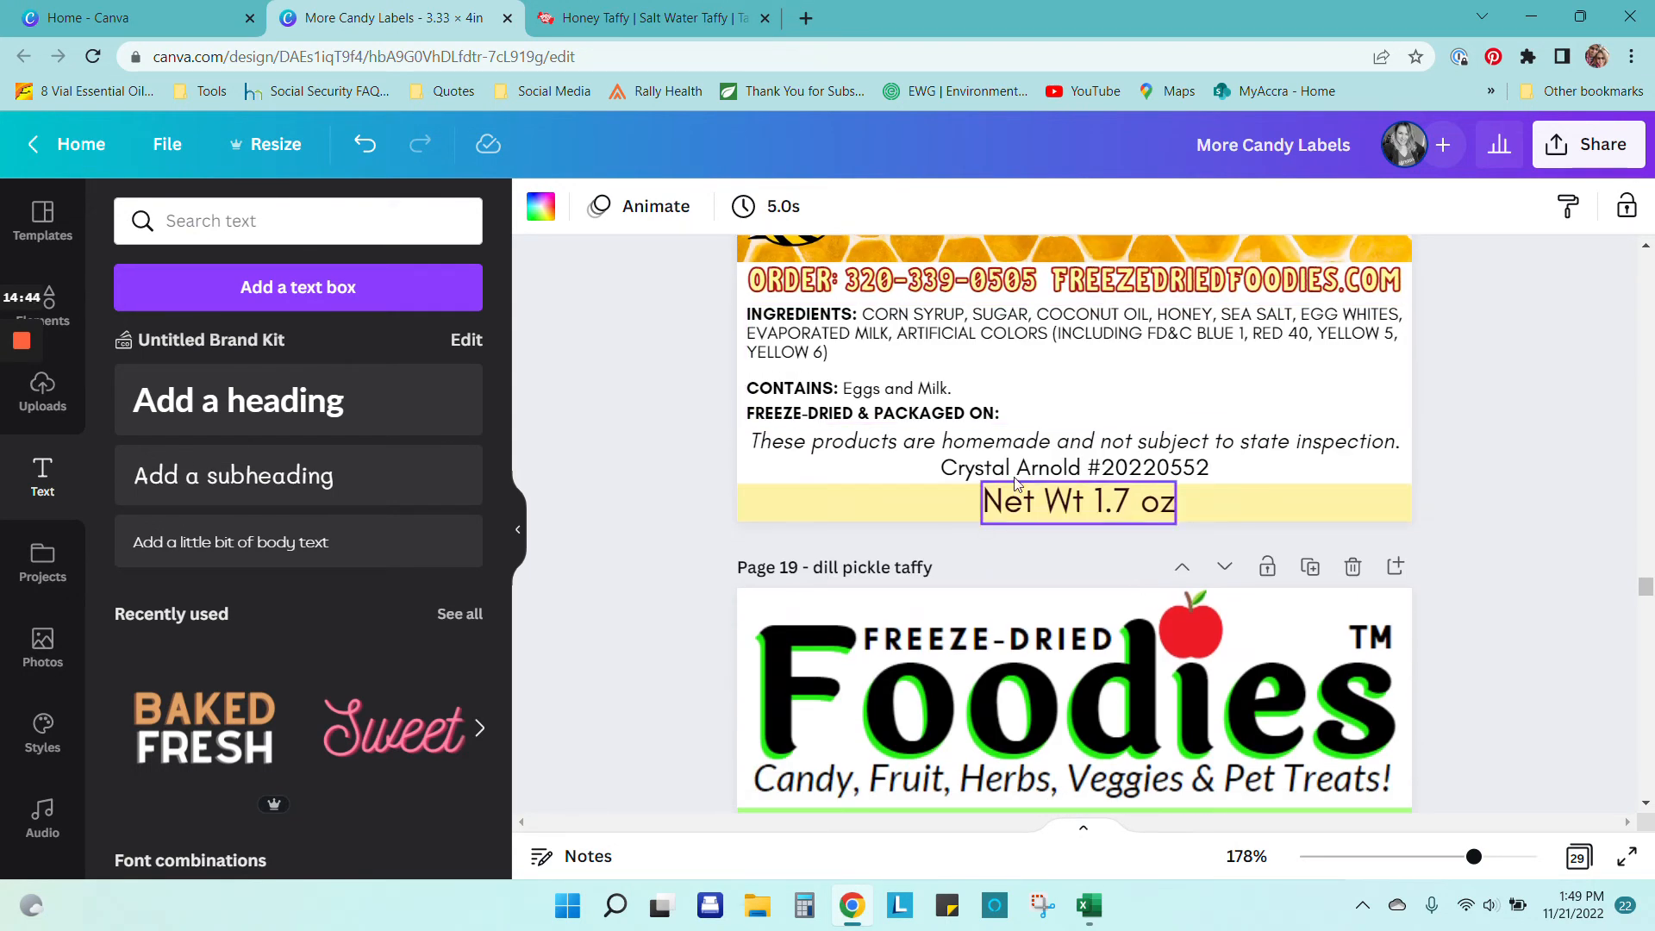
pyautogui.click(1002, 445)
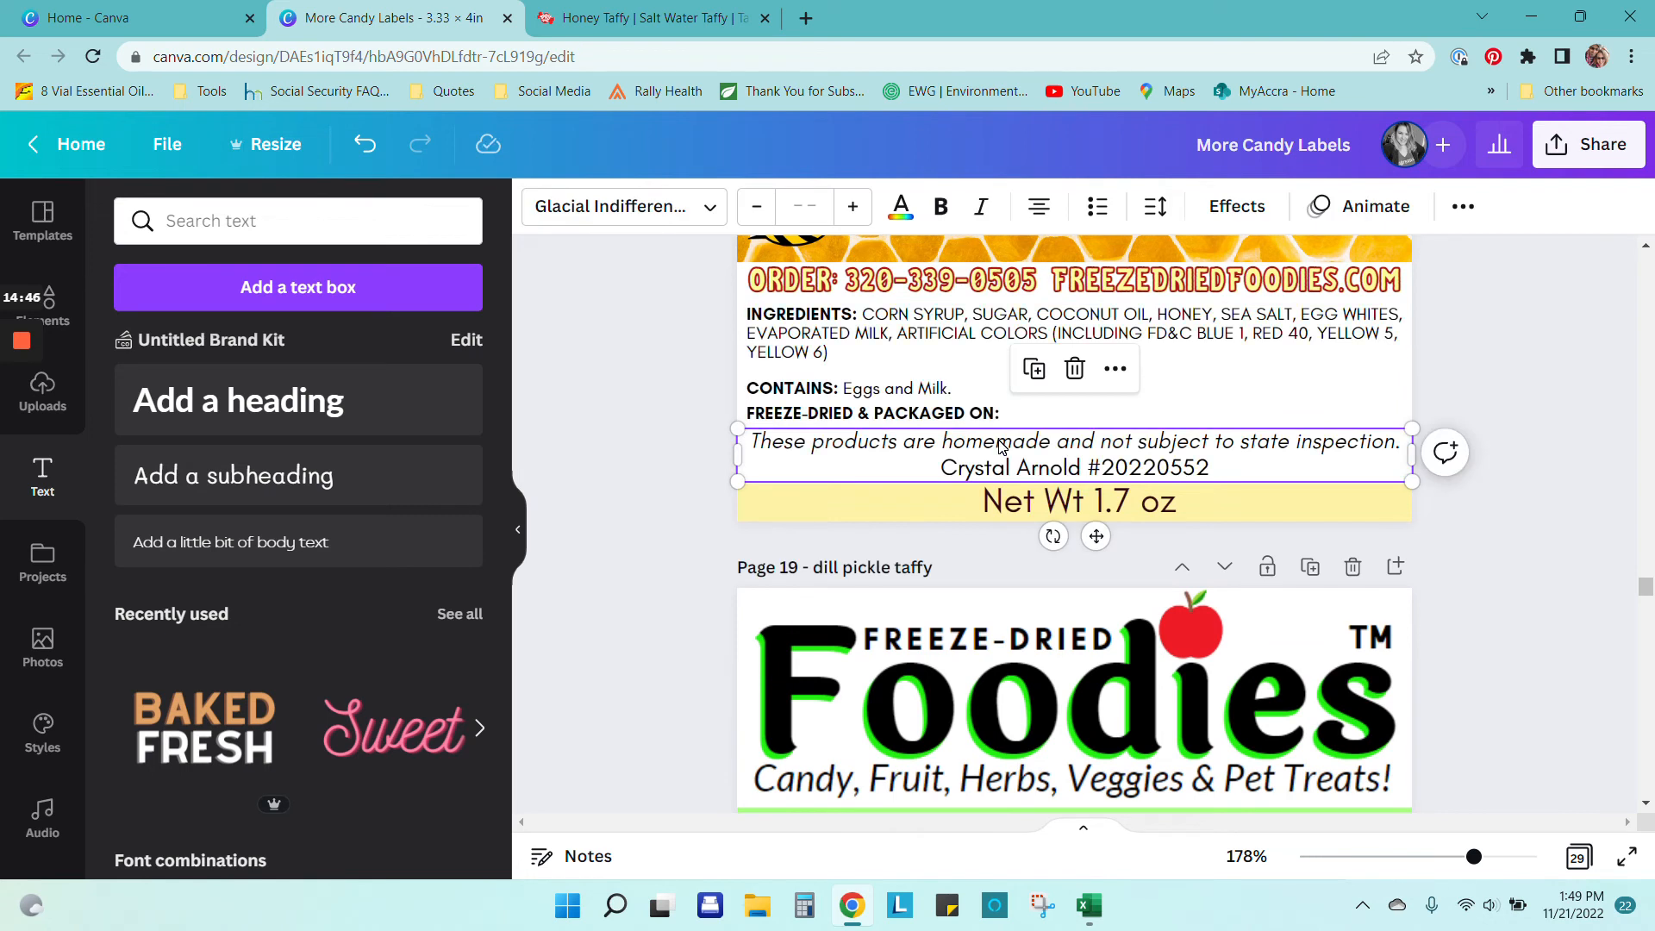
pyautogui.click(1534, 417)
pyautogui.scroll(10, 1550, 433)
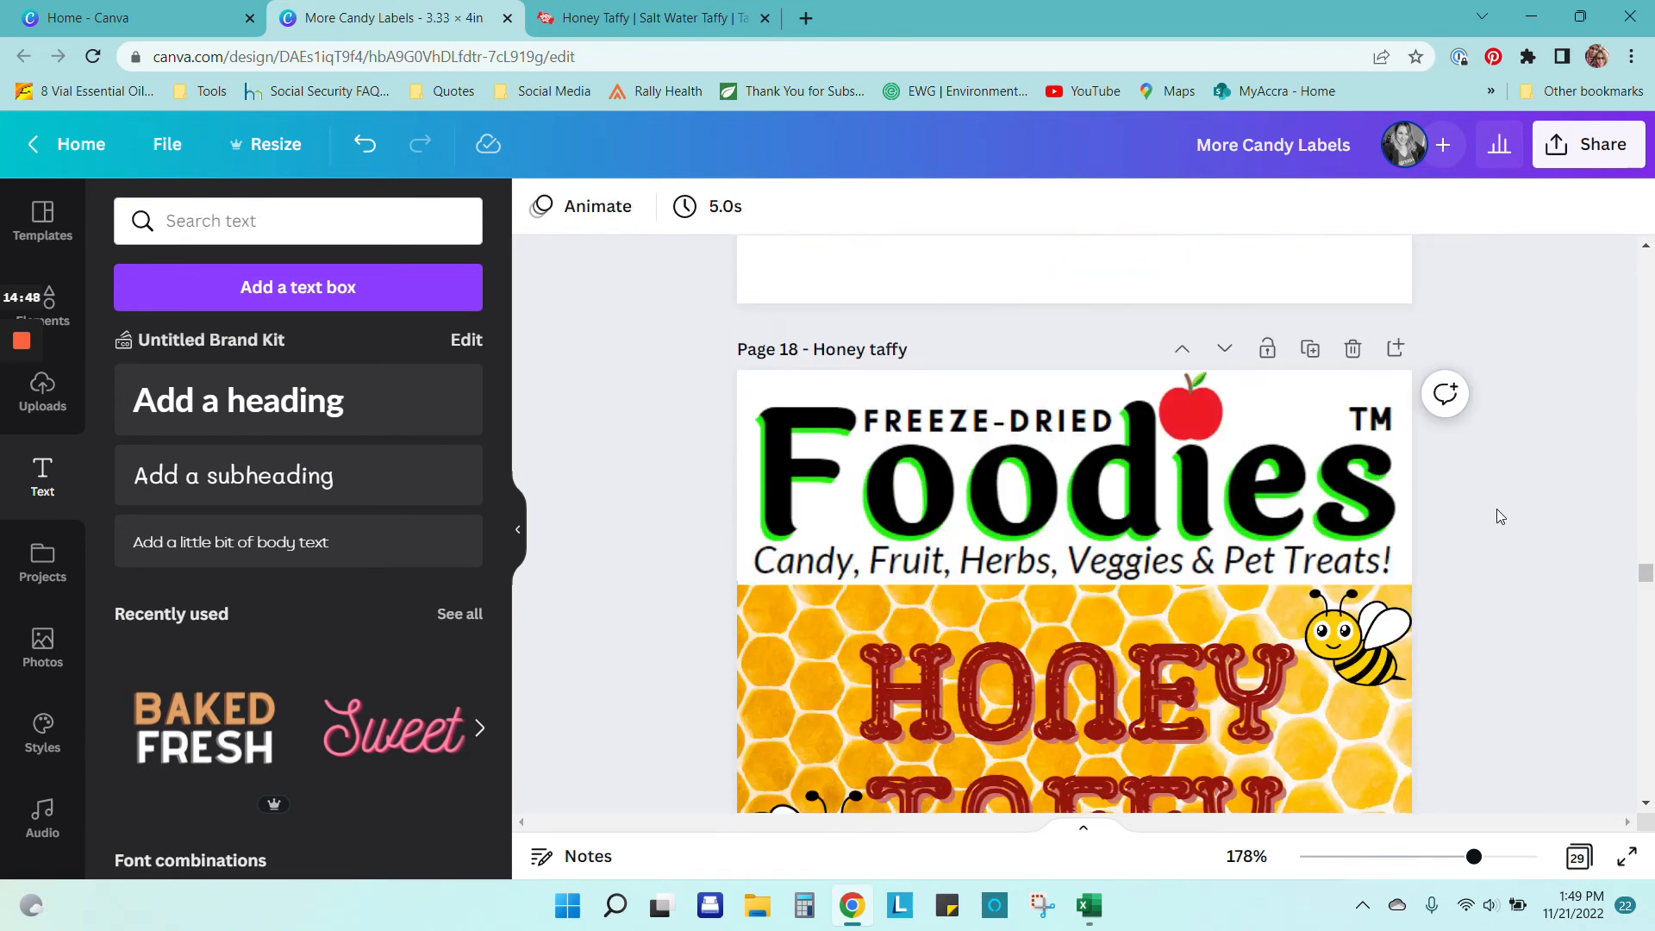
pyautogui.scroll(5, 1497, 510)
pyautogui.click(820, 673)
pyautogui.hotkey('ctrl', 'v')
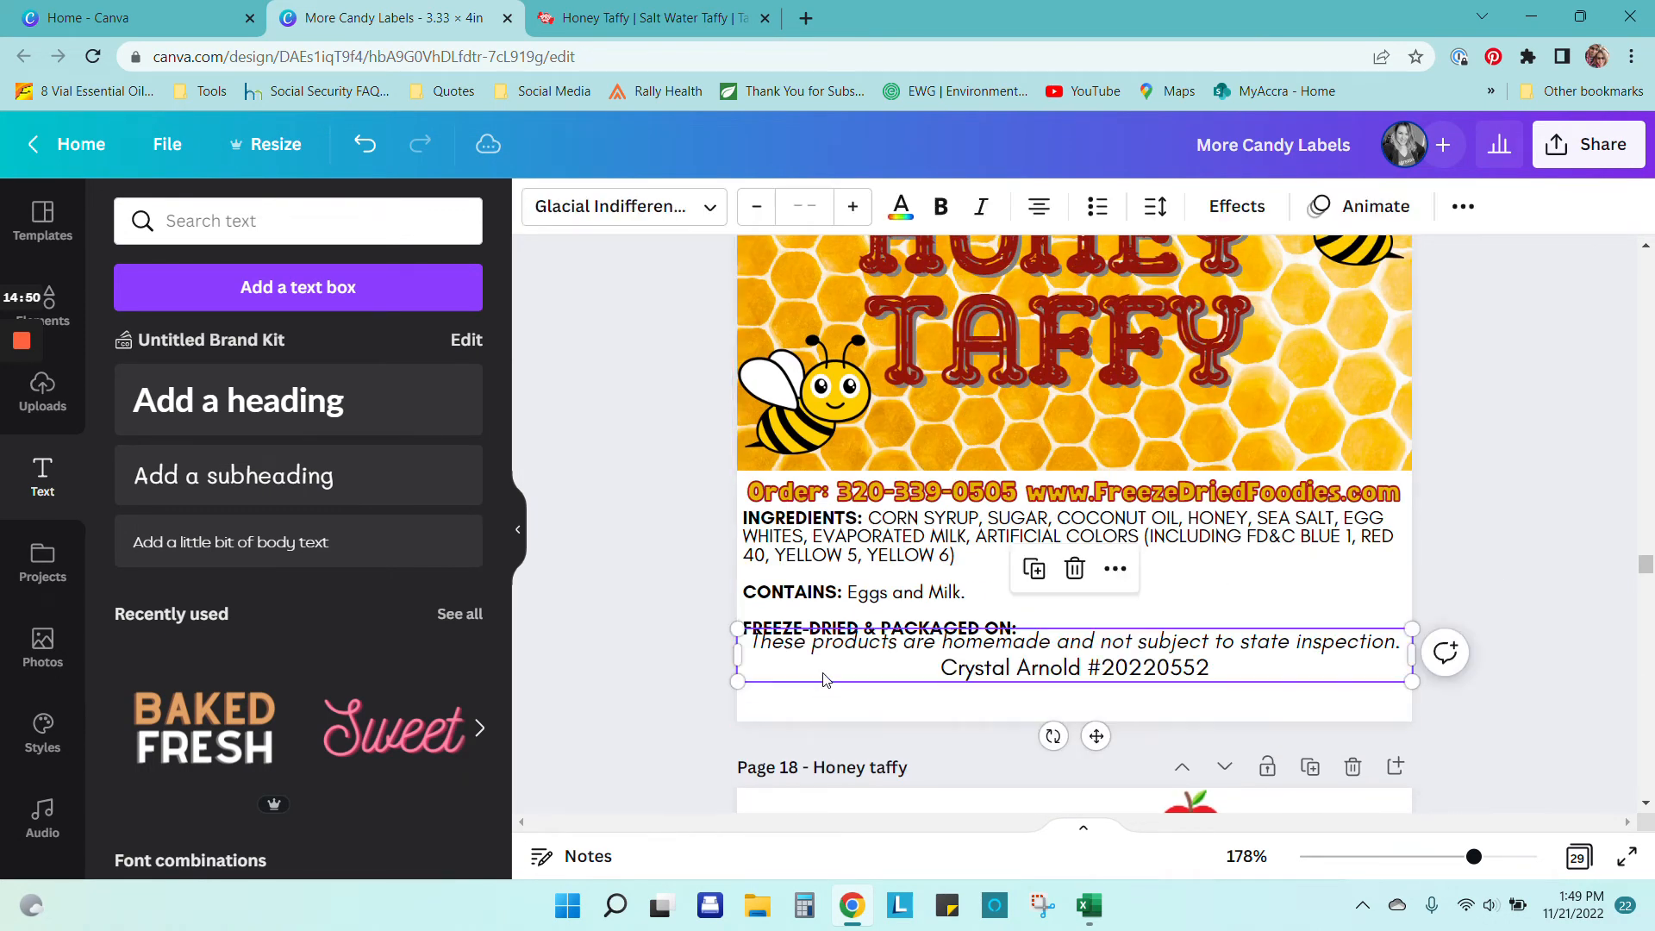
pyautogui.moveTo(1056, 673); pyautogui.dragTo(1055, 684)
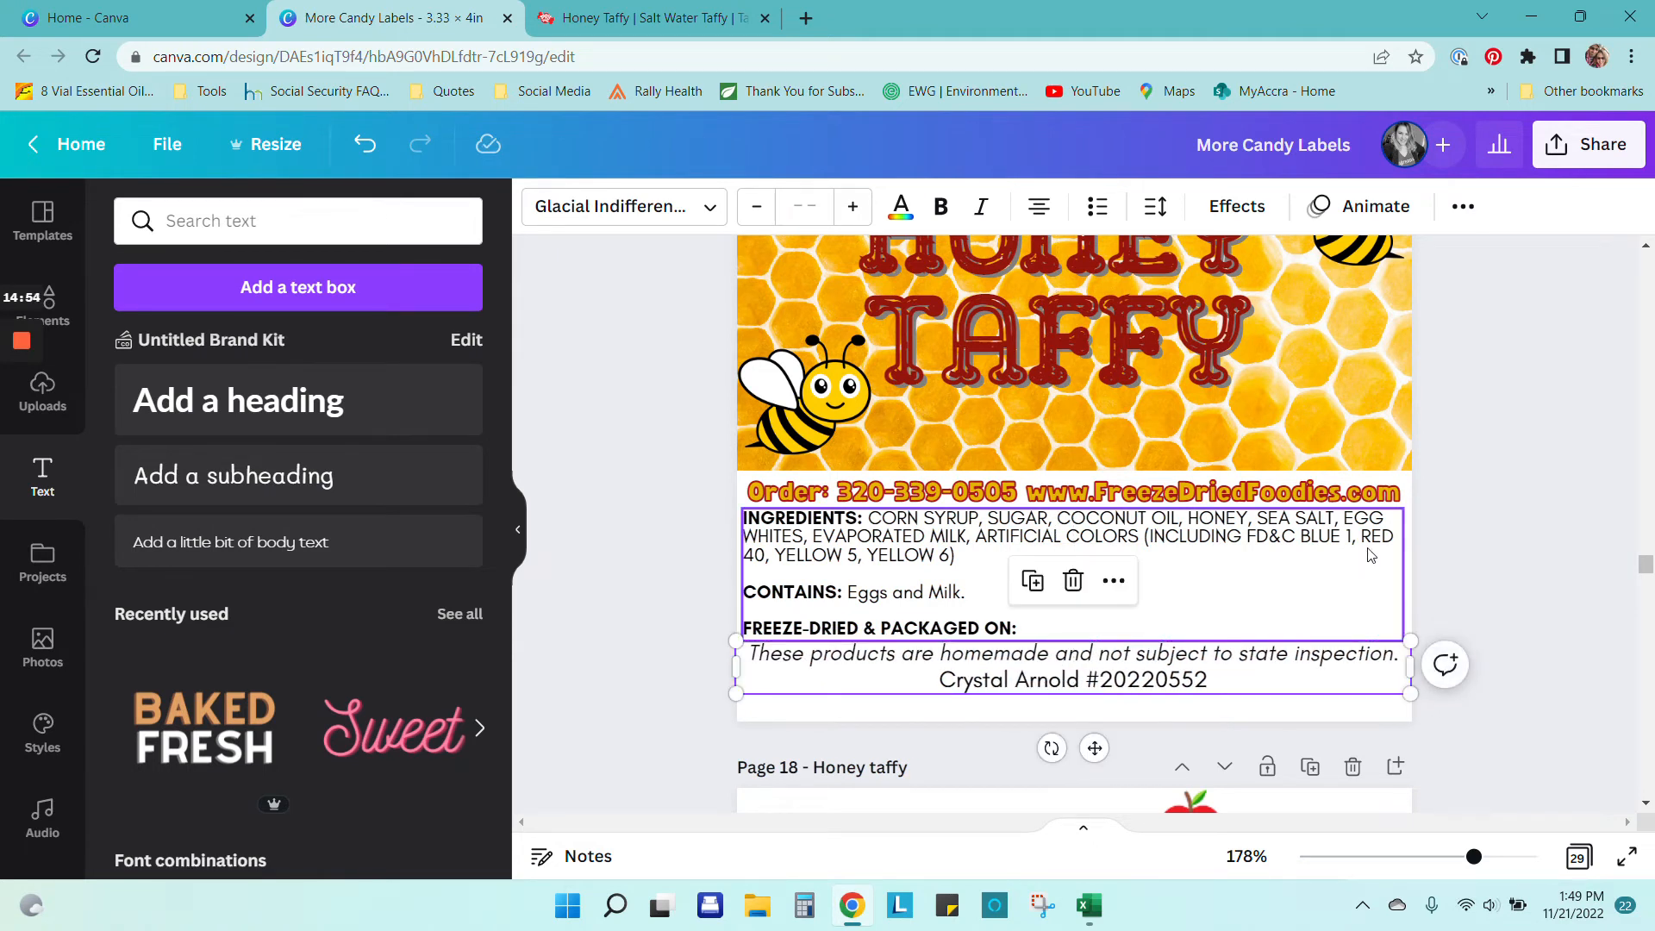
pyautogui.click(1449, 564)
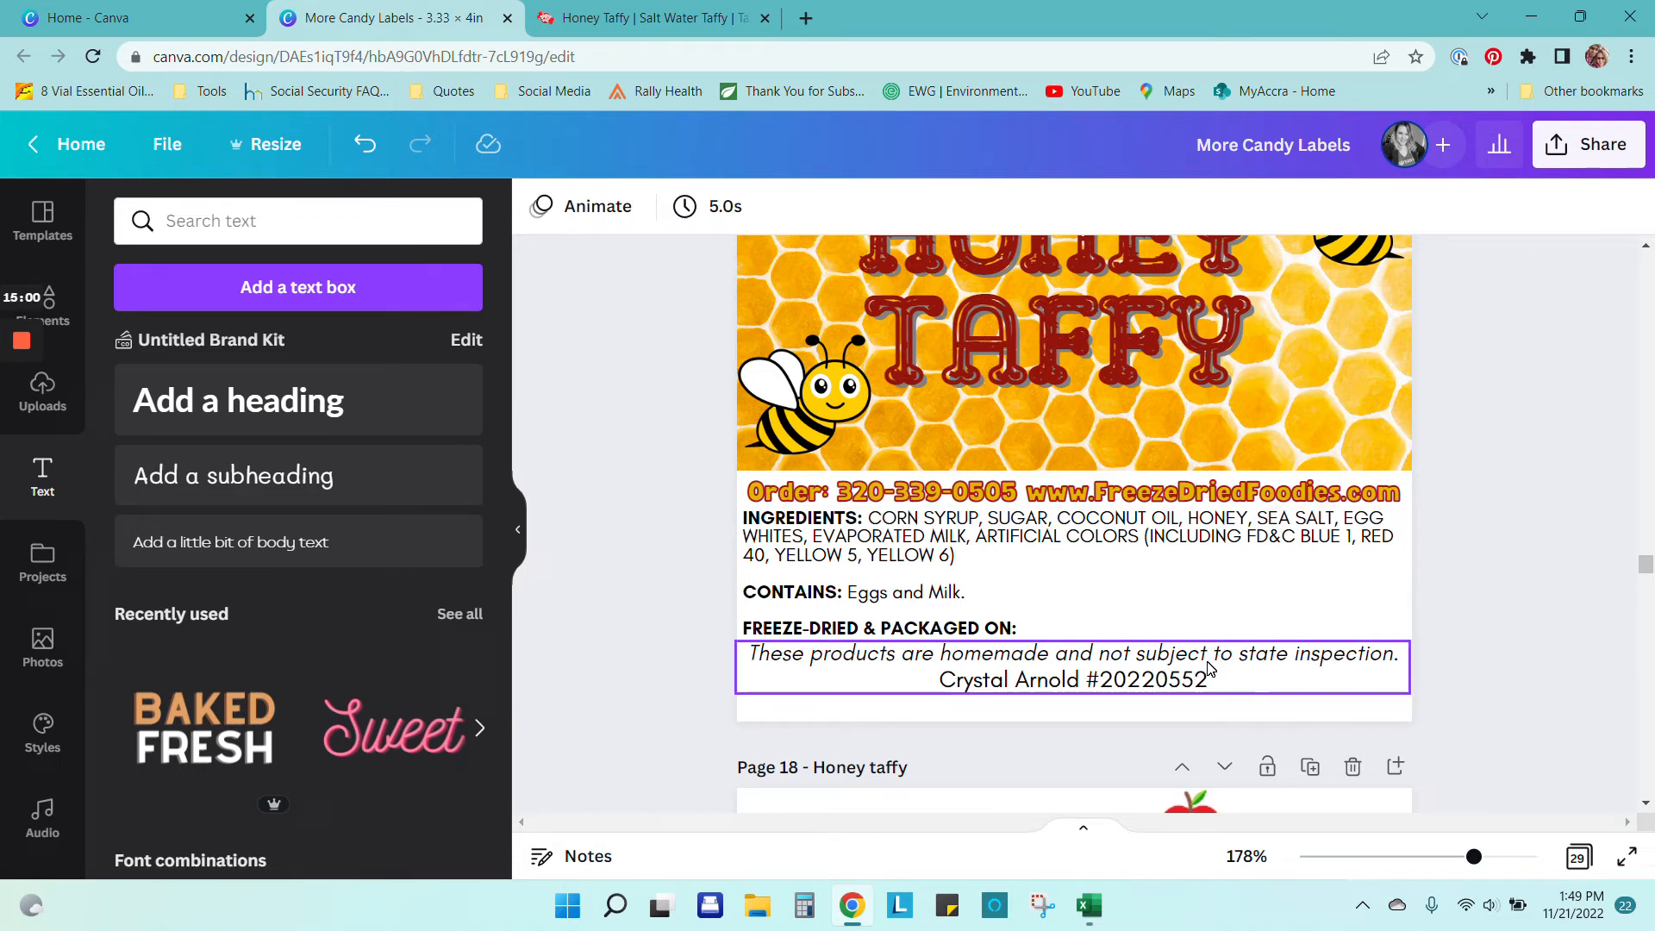
# Step: Make the disclaimer box slightly narrower and check the yellow Net Wt 1.7 oz bar
pyautogui.click(1105, 690)
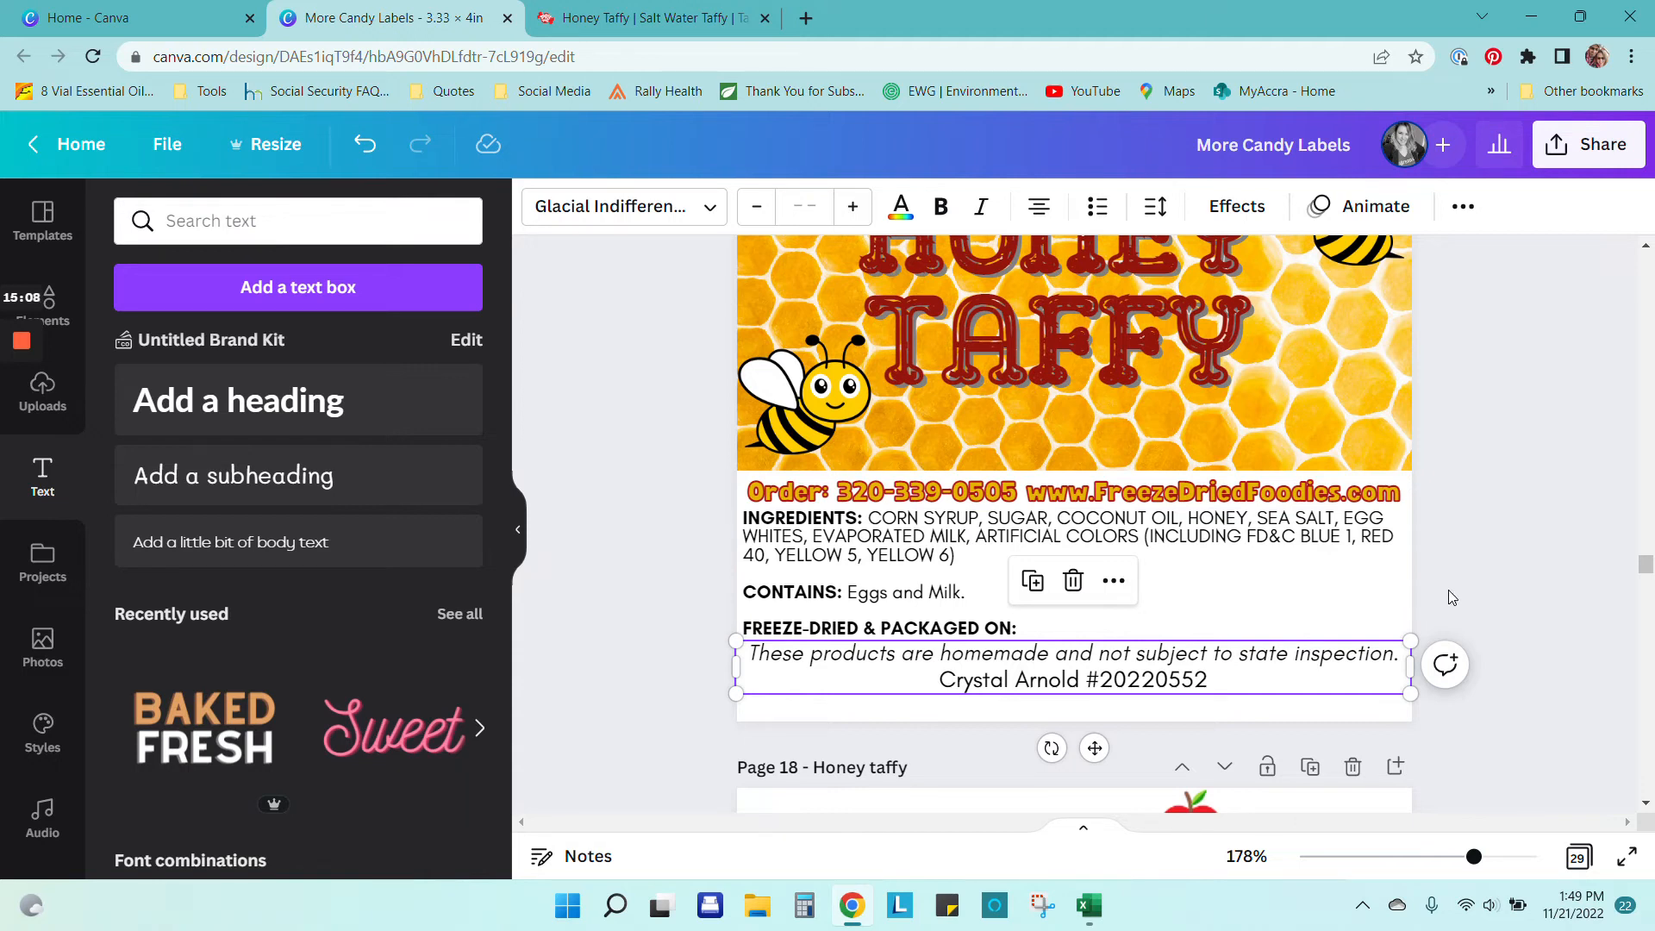
pyautogui.moveTo(1408, 693)
pyautogui.mouseDown()
pyautogui.moveTo(1312, 687)
pyautogui.moveTo(1404, 687)
pyautogui.mouseUp()
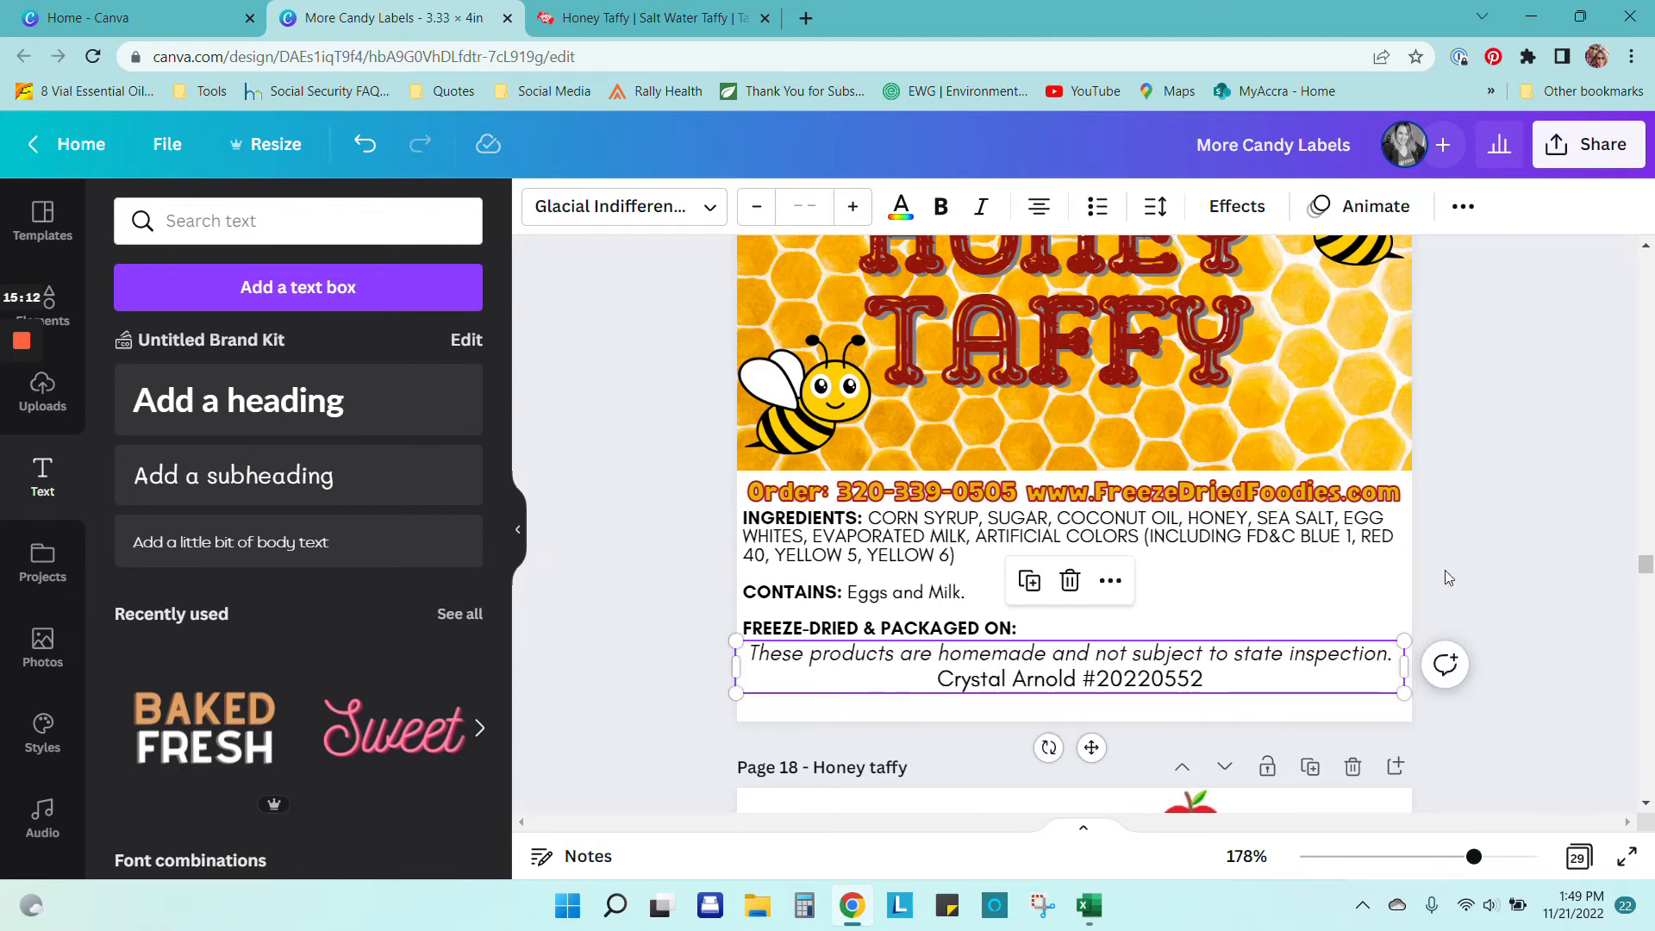
pyautogui.click(1444, 669)
pyautogui.click(1236, 689)
pyautogui.scroll(-3, 1328, 685)
pyautogui.scroll(-10, 1326, 491)
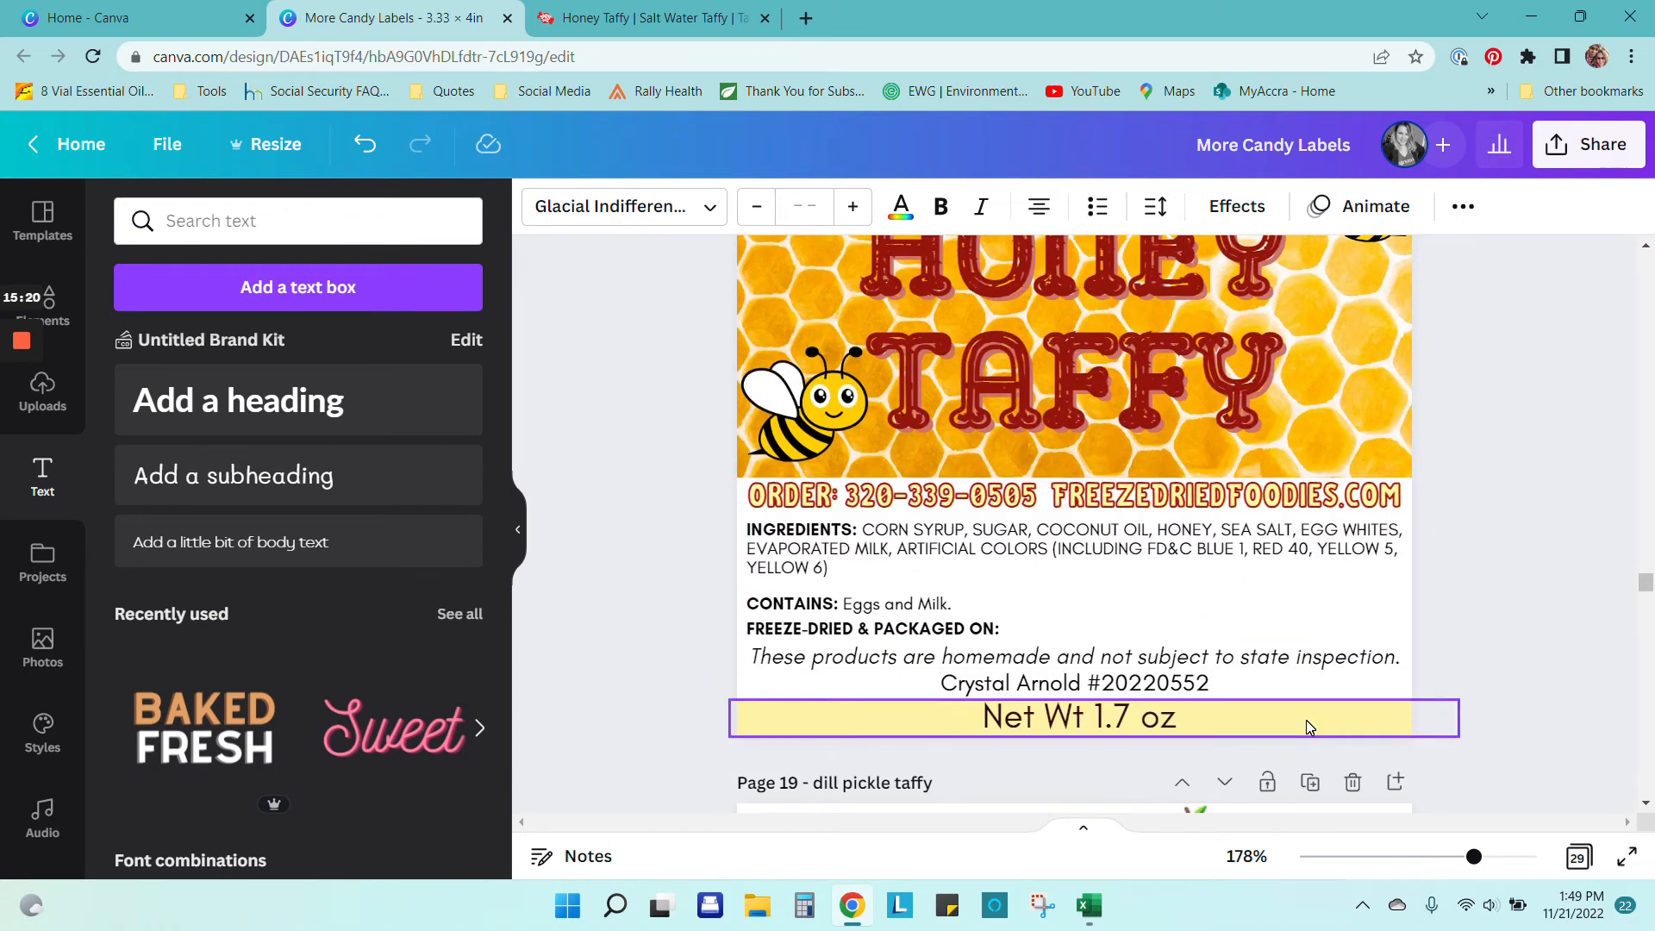
pyautogui.click(1306, 721)
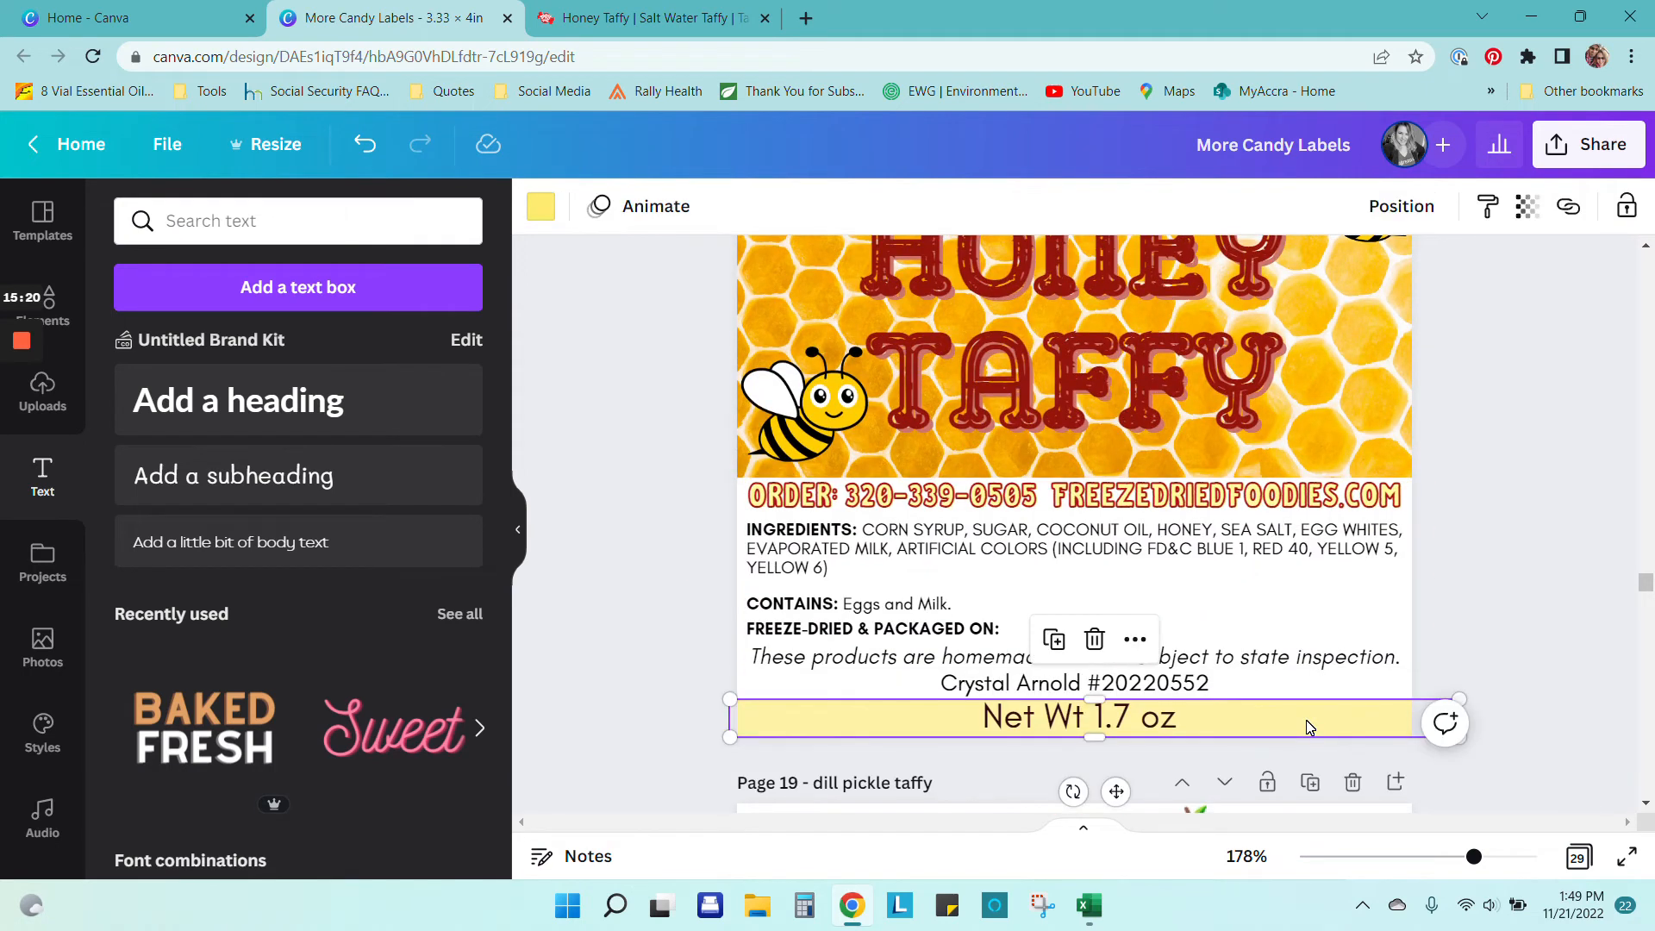
pyautogui.click(1440, 519)
pyautogui.scroll(10, 1442, 512)
# Step: Add a square shape from Elements' Lines & Shapes to page 17's label
pyautogui.click(1098, 493)
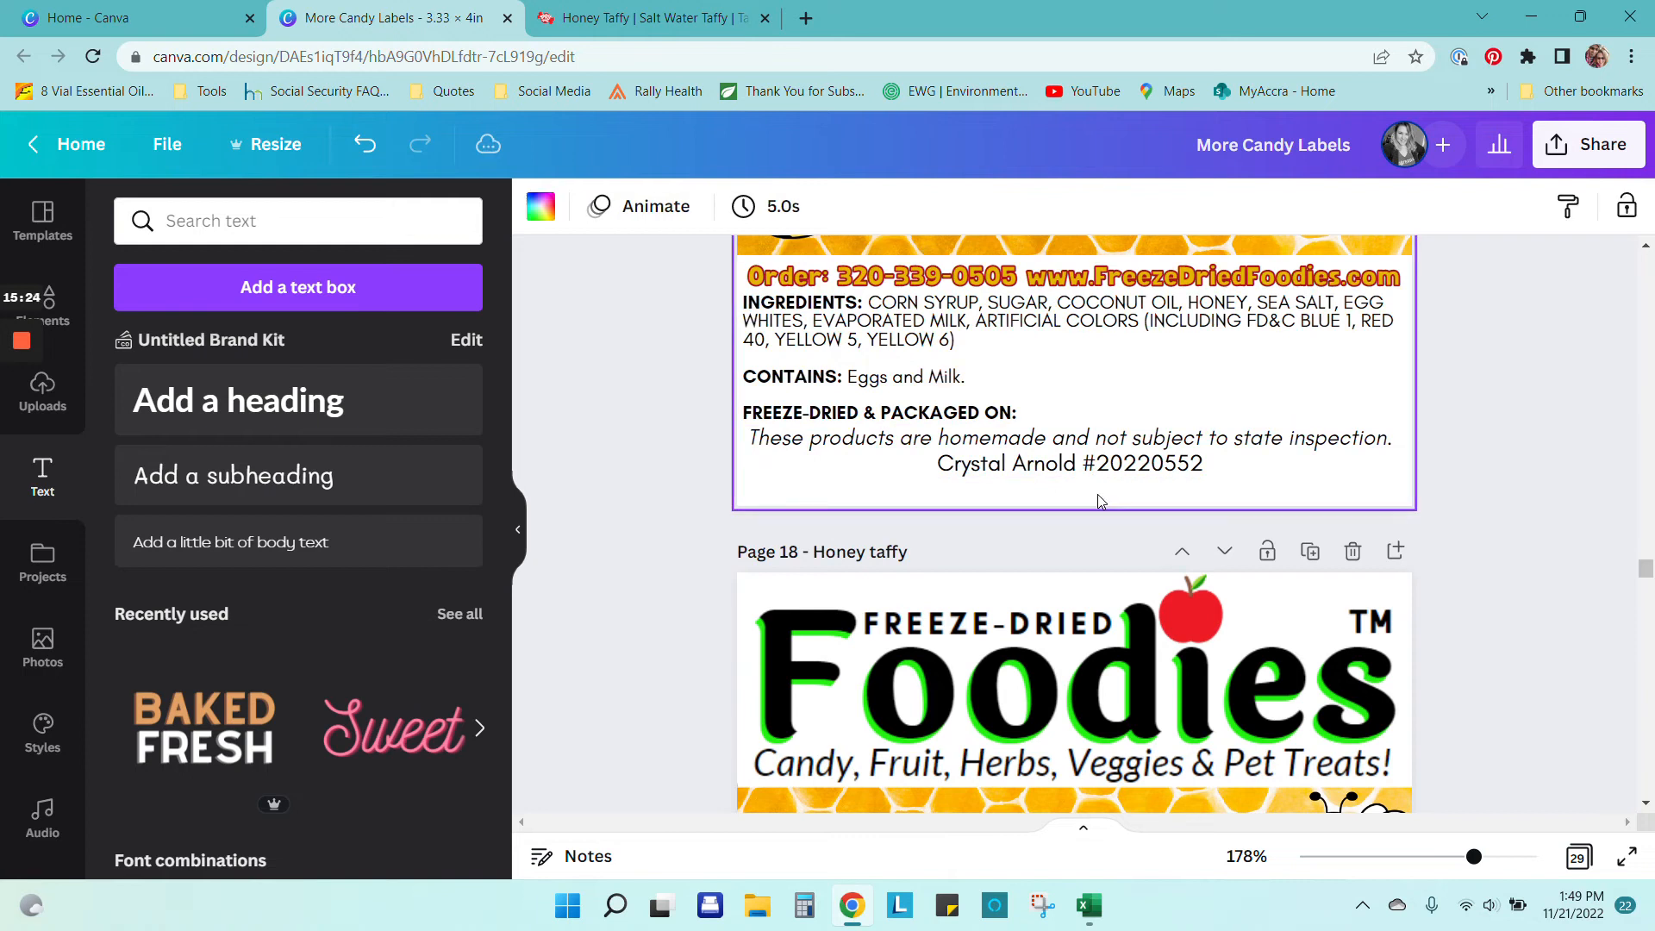
pyautogui.scroll(3, 1023, 487)
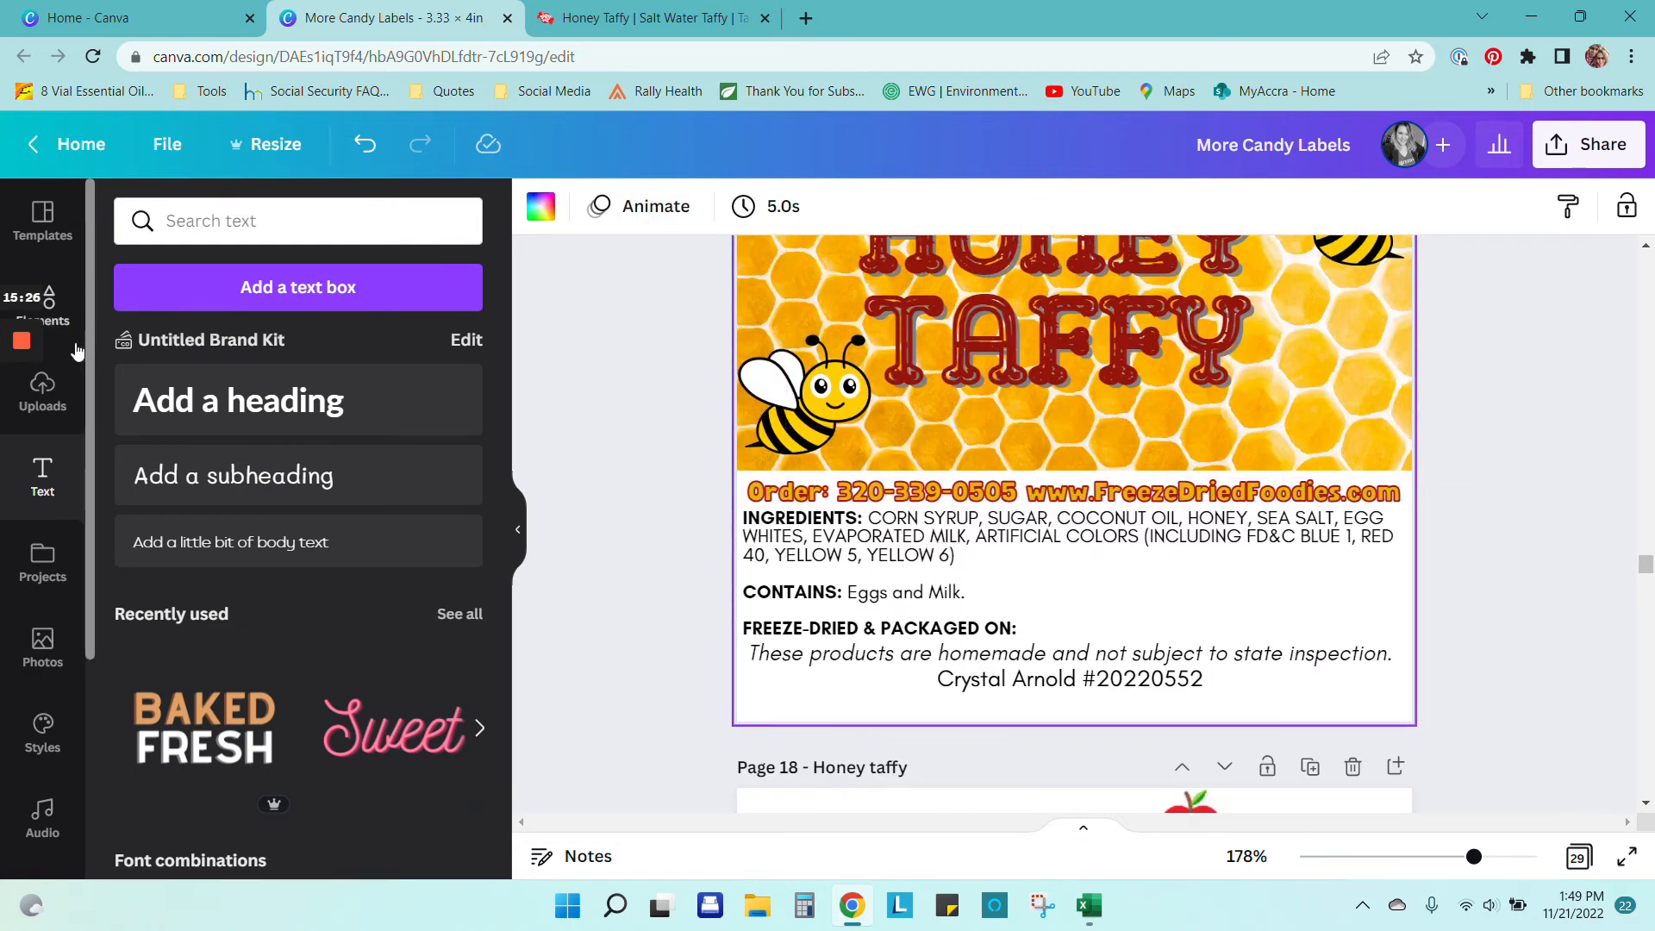
pyautogui.click(68, 306)
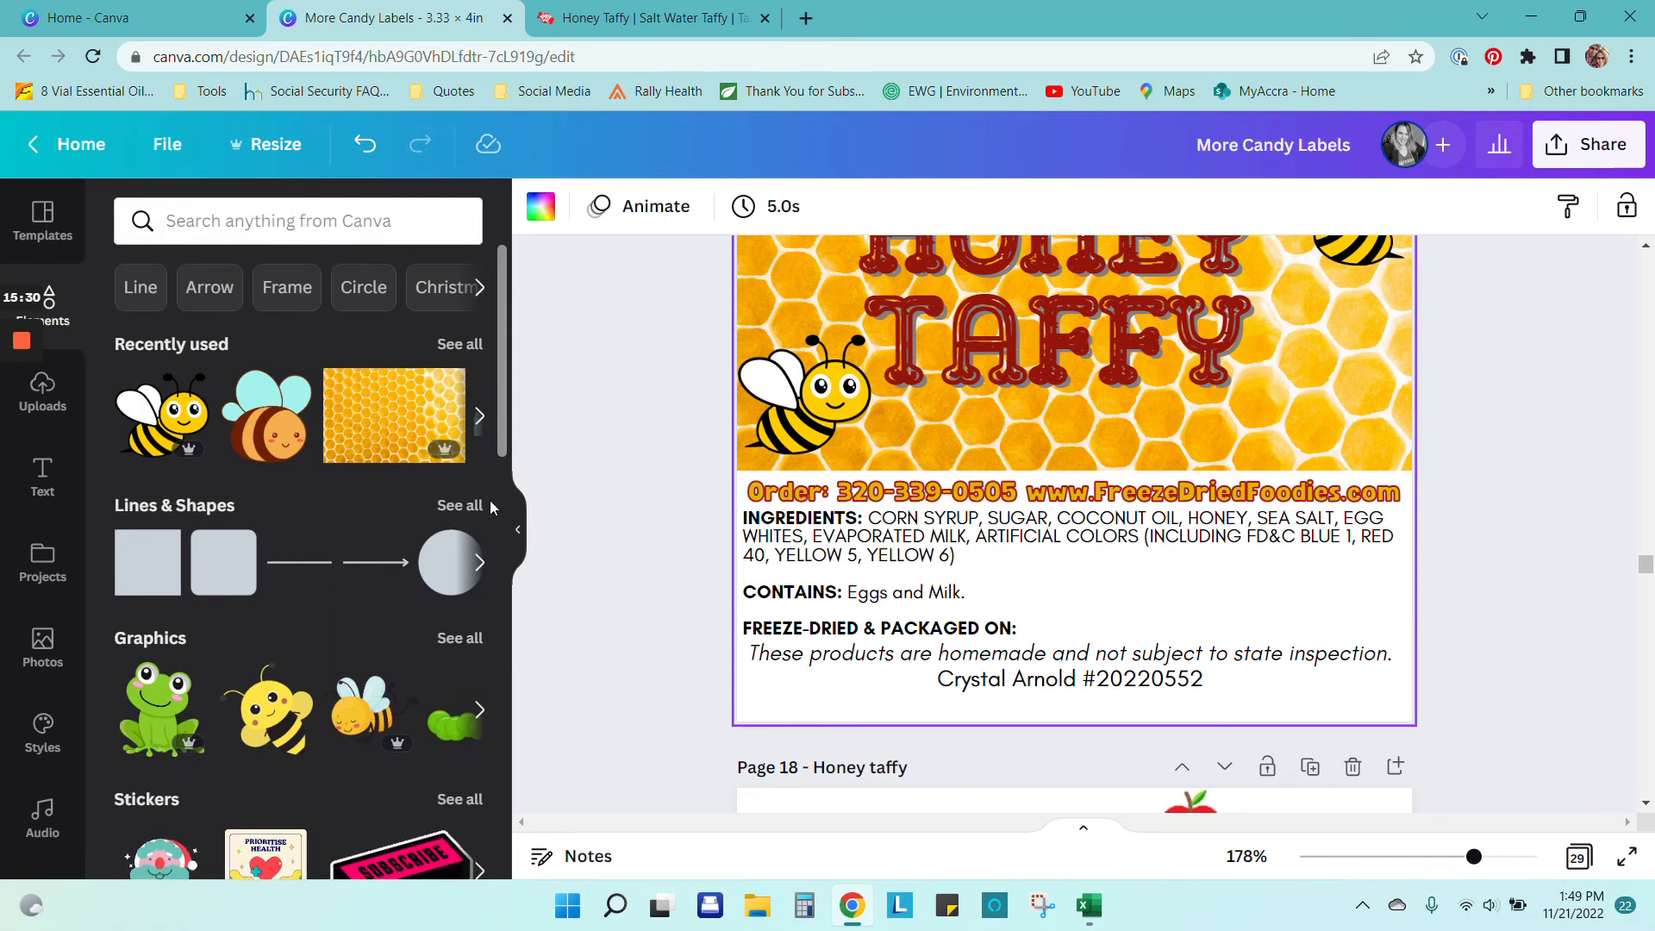
pyautogui.click(457, 508)
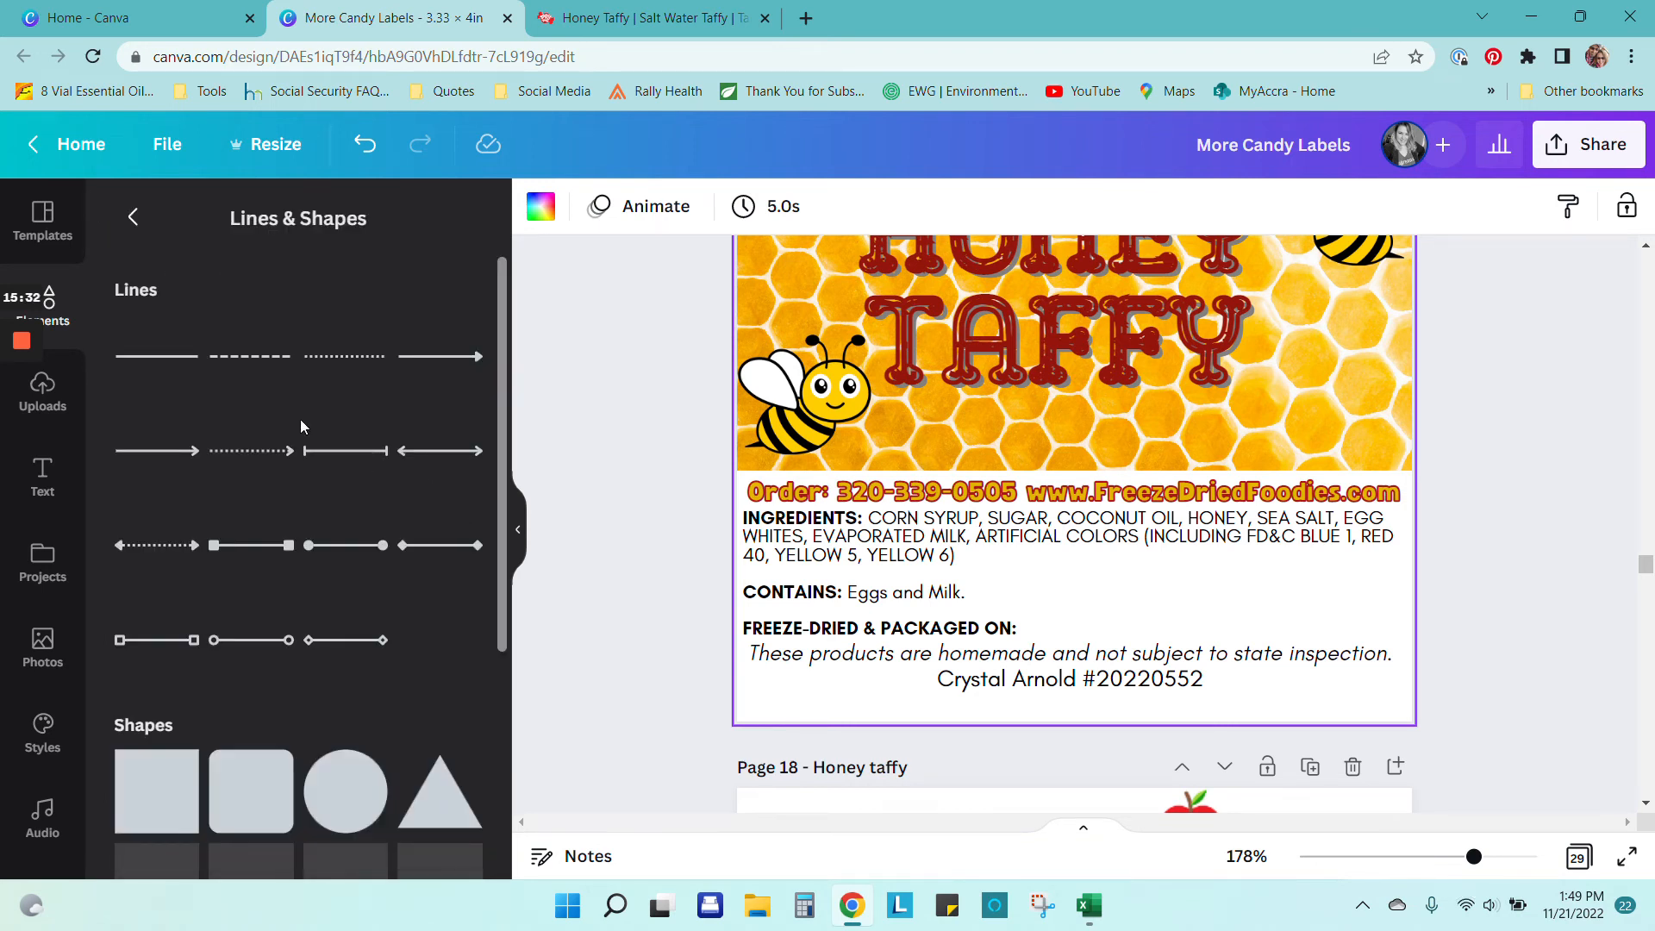
pyautogui.scroll(-6, 300, 426)
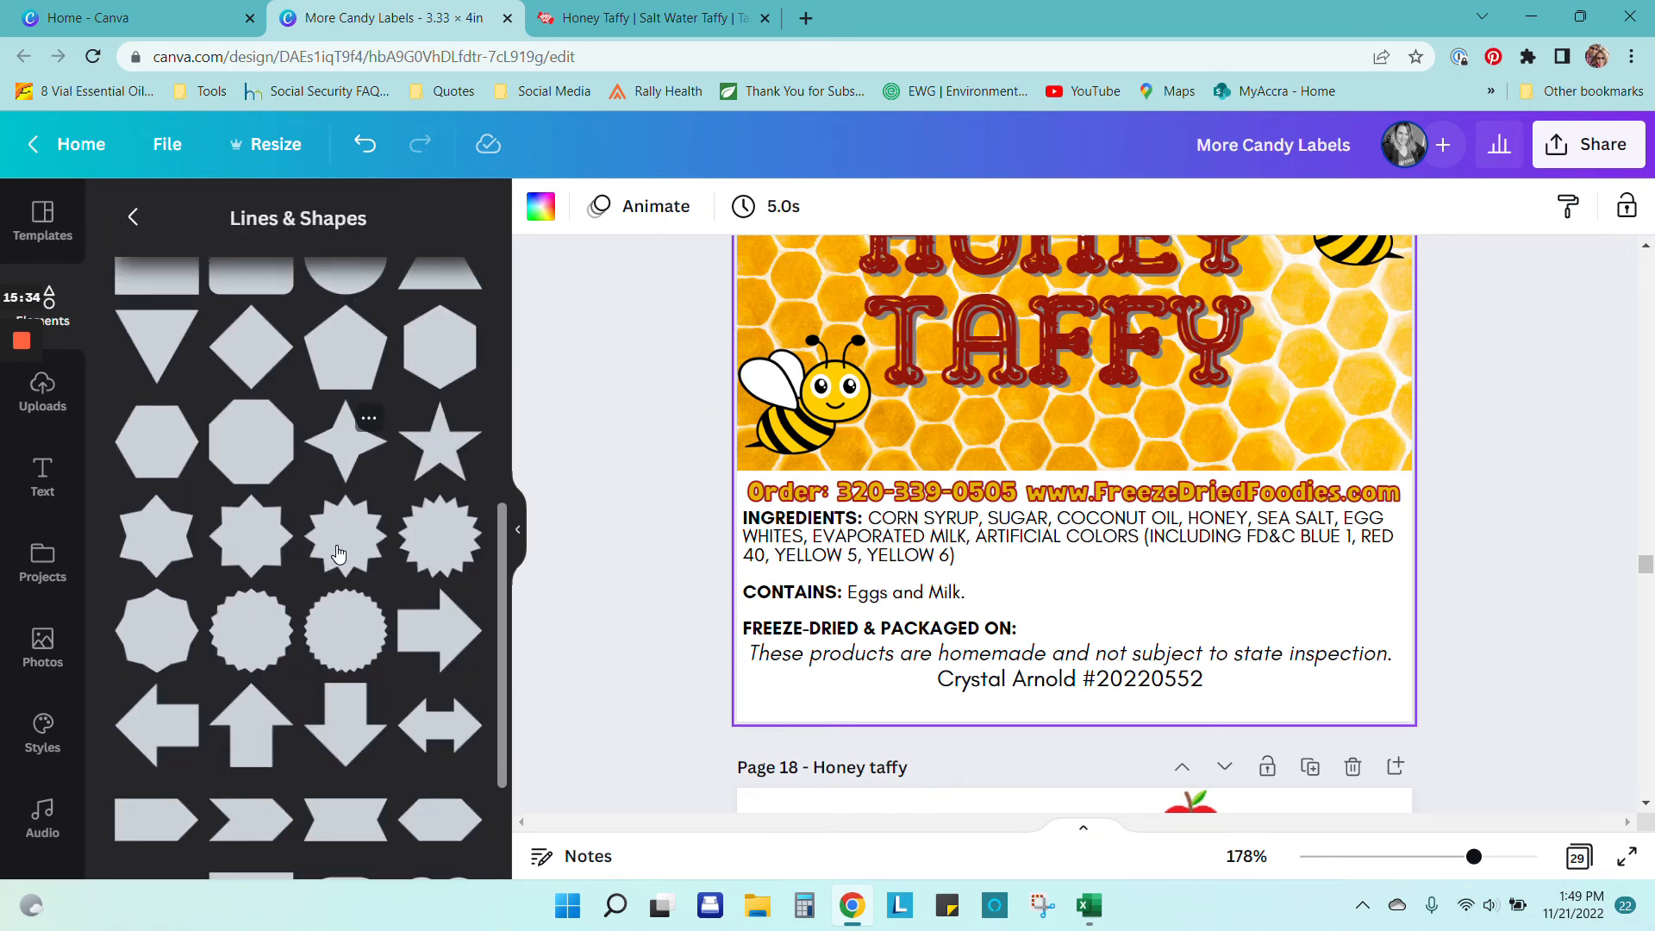
pyautogui.scroll(3, 339, 552)
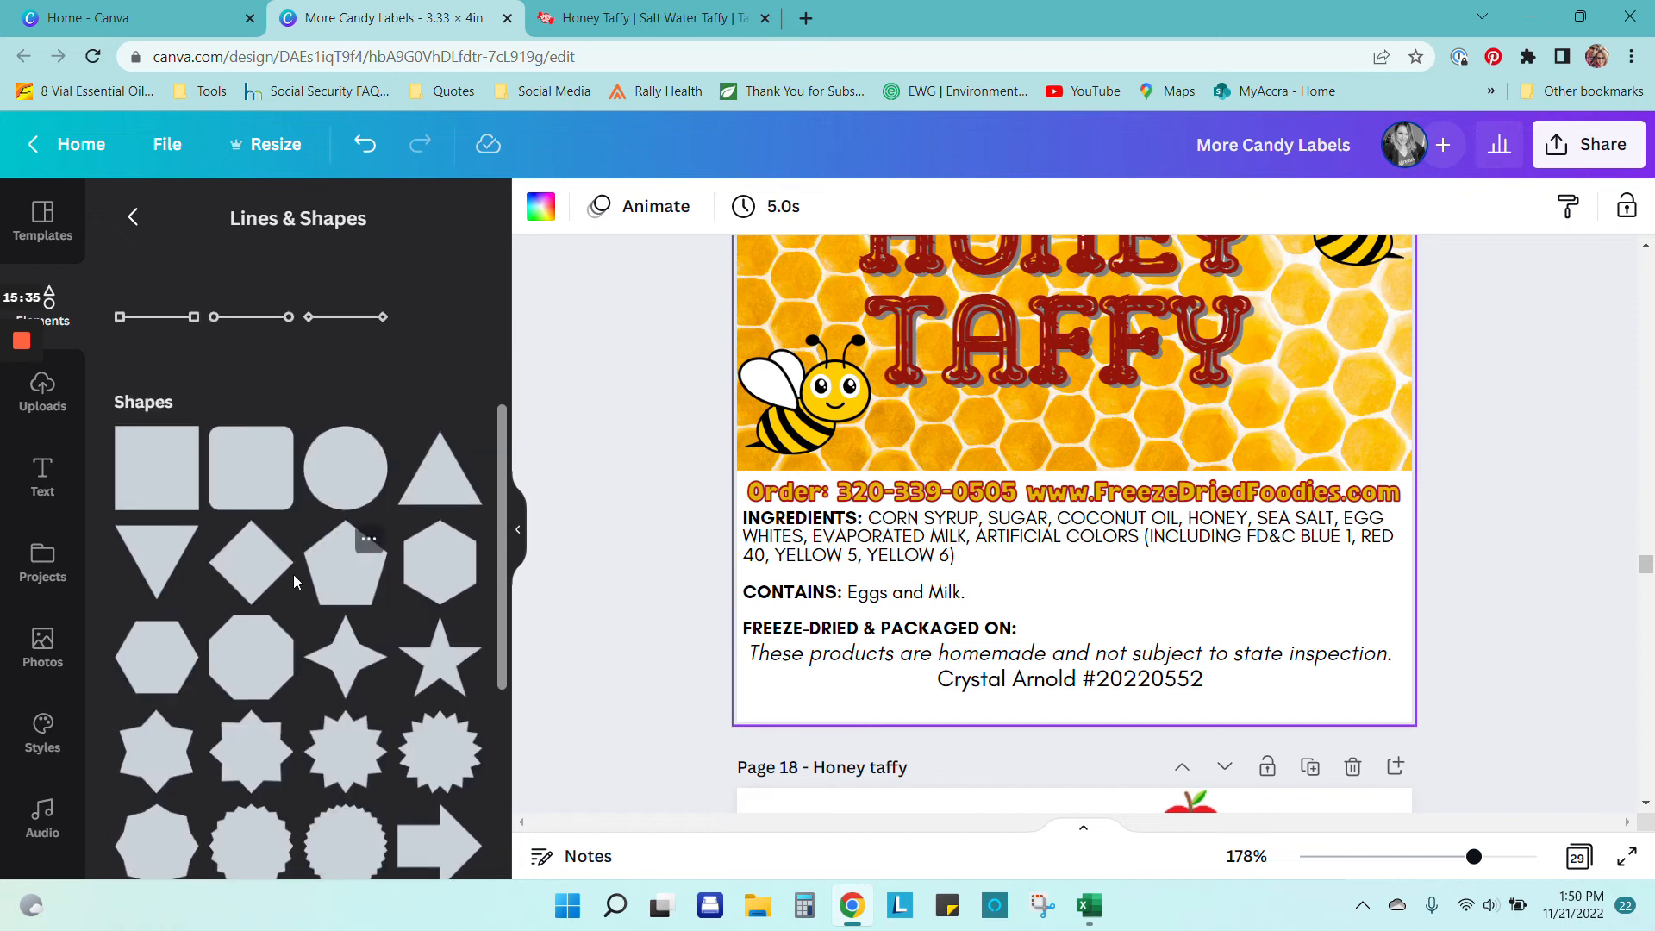
pyautogui.click(152, 461)
pyautogui.scroll(3, 1540, 523)
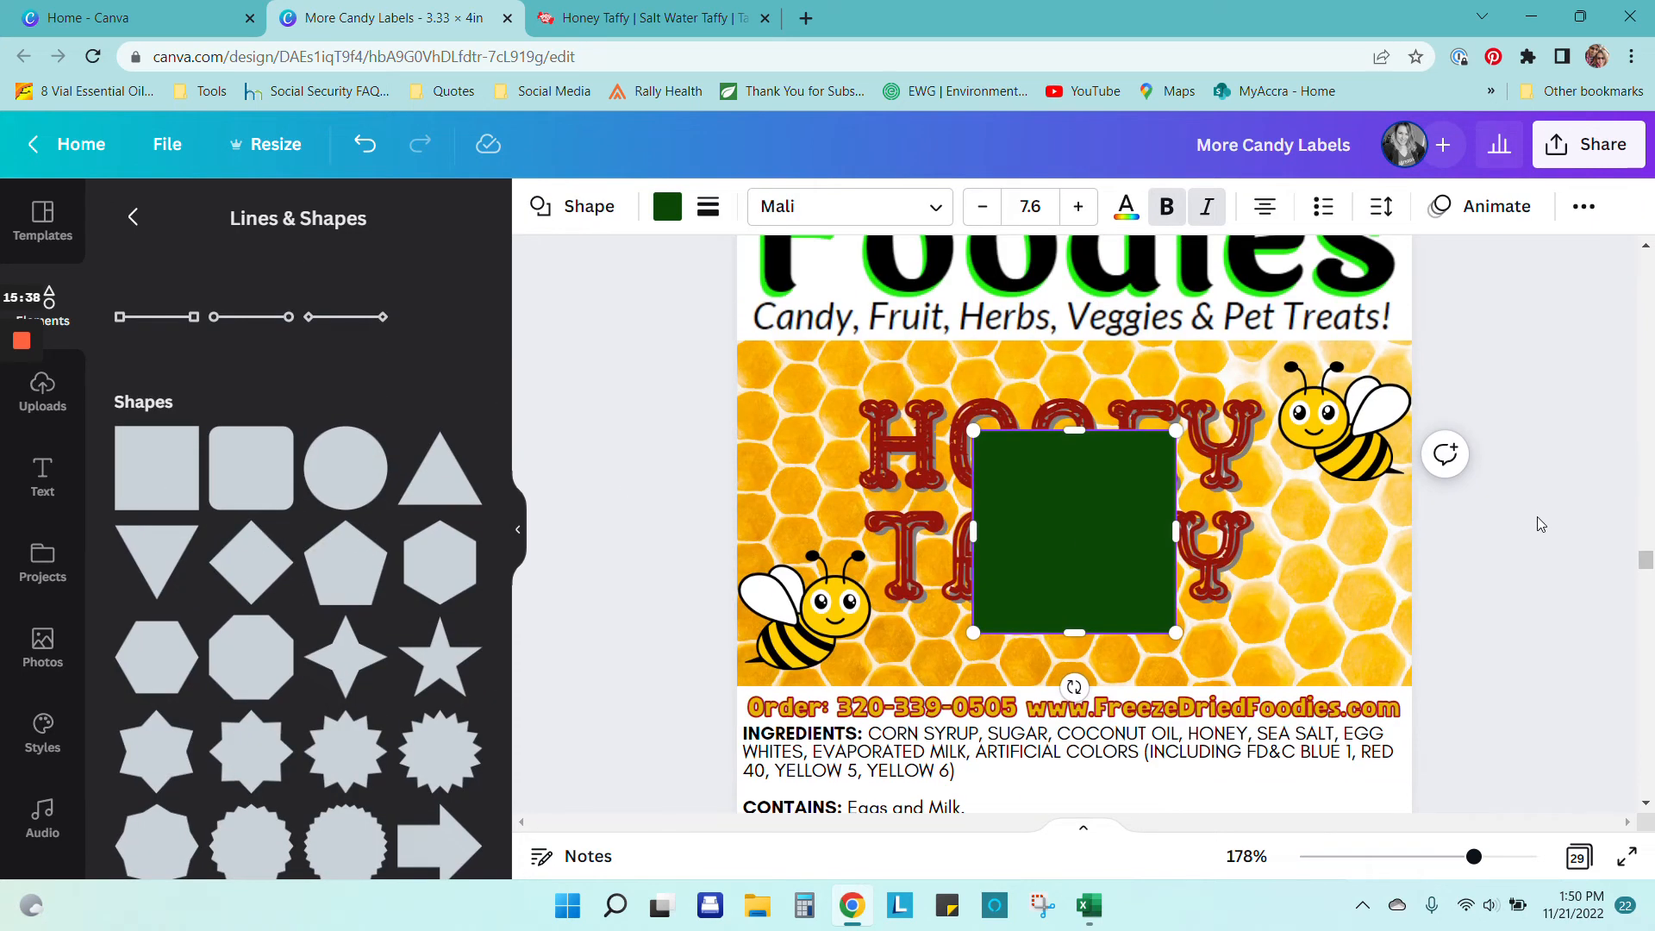
pyautogui.moveTo(1473, 857); pyautogui.dragTo(1446, 857)
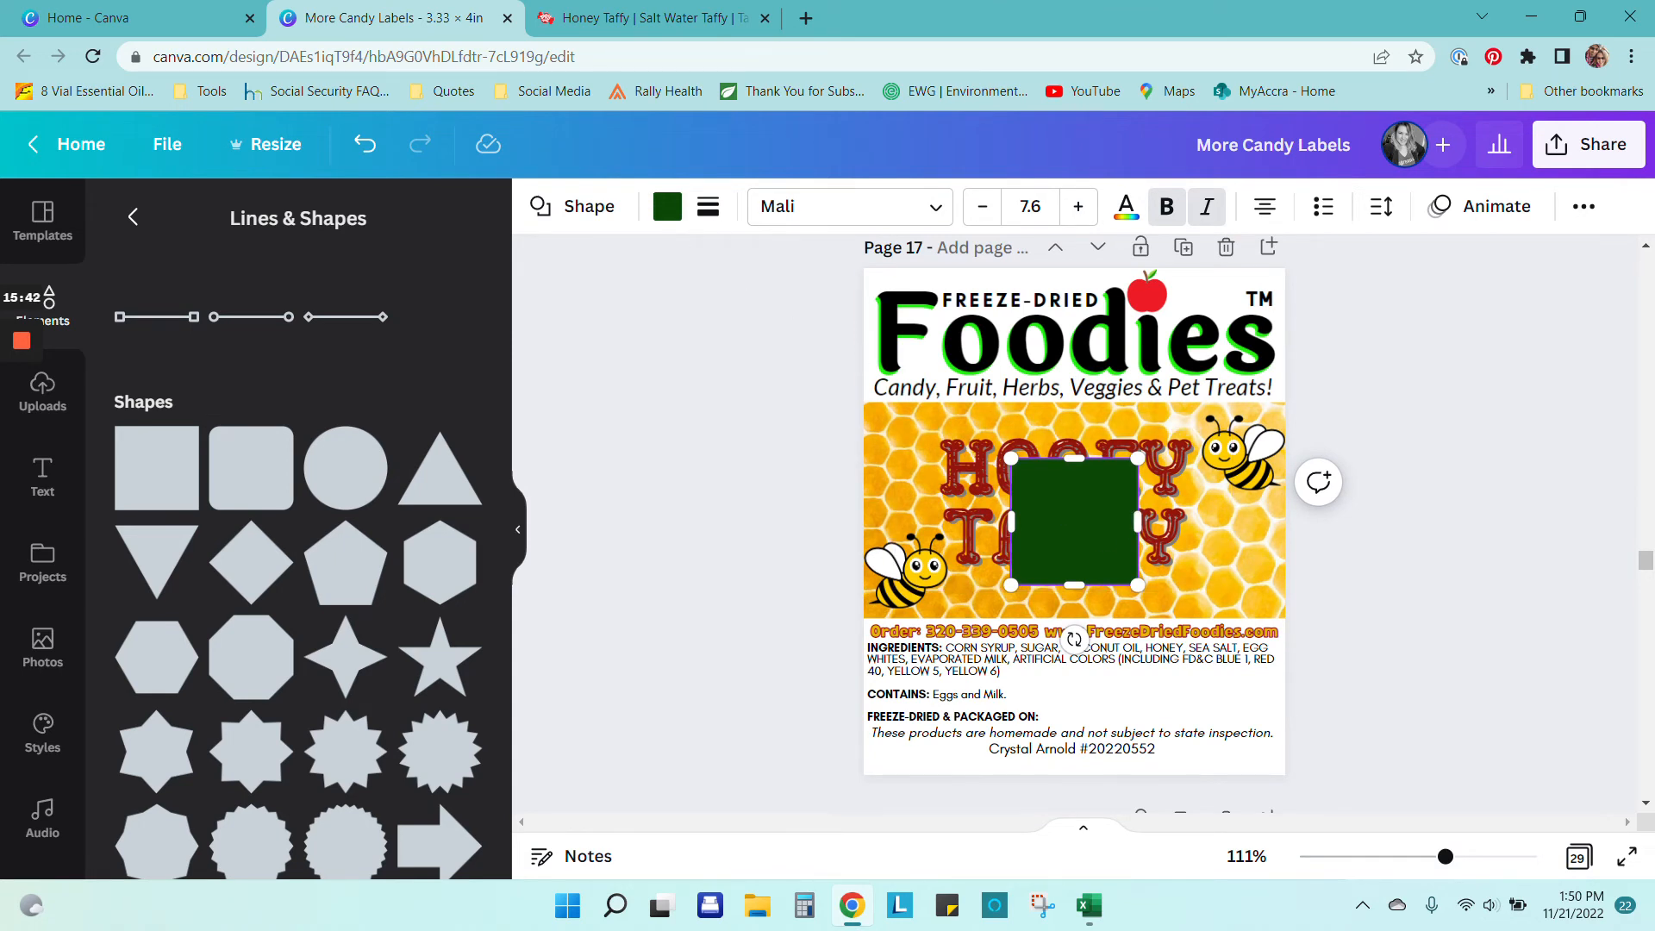
pyautogui.click(1490, 536)
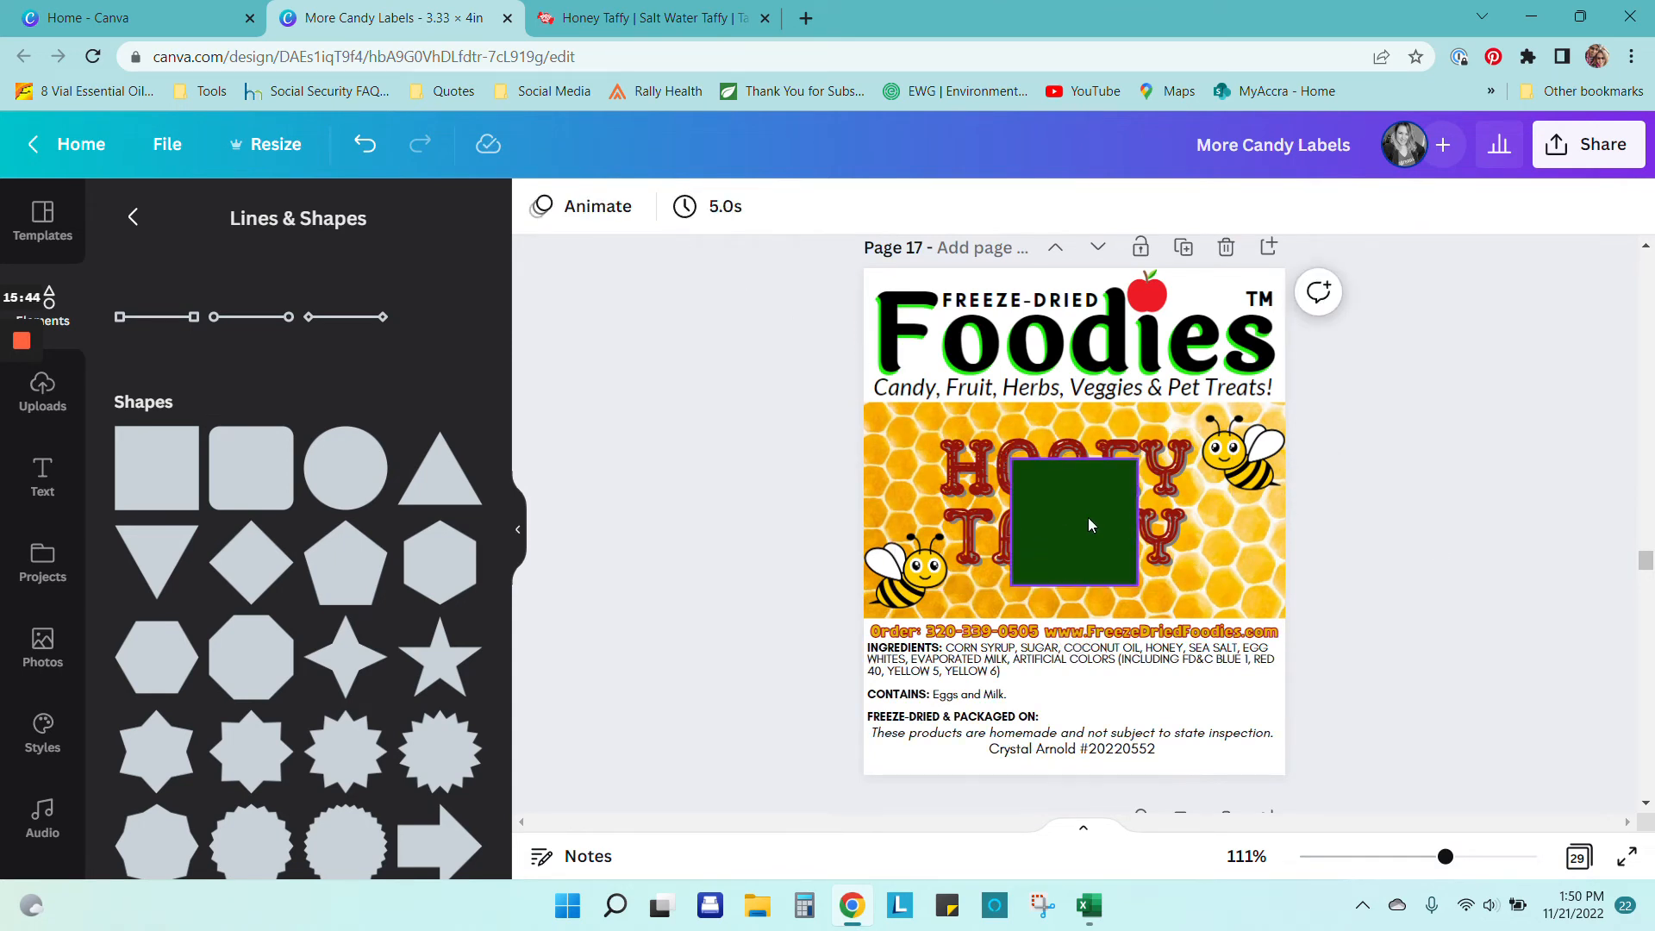
# Step: Move the square to the label's bottom edge and stretch it into a thin full-width bar
pyautogui.moveTo(1091, 523); pyautogui.dragTo(946, 701)
pyautogui.moveTo(931, 643); pyautogui.dragTo(936, 748)
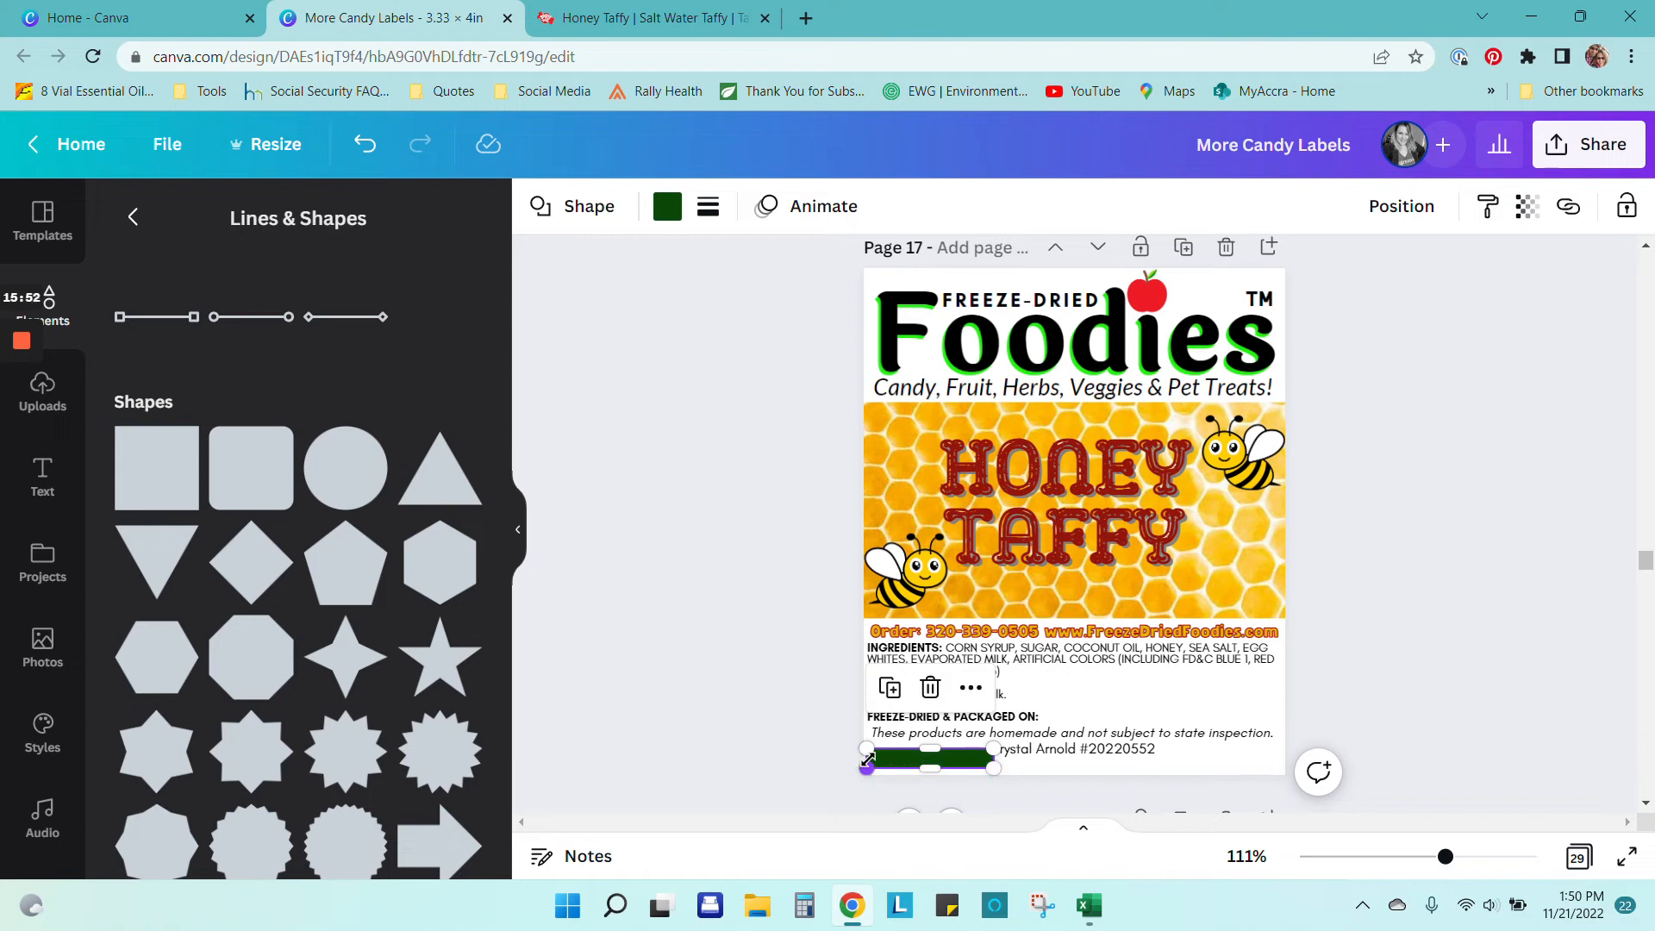
pyautogui.moveTo(994, 765); pyautogui.dragTo(1296, 776)
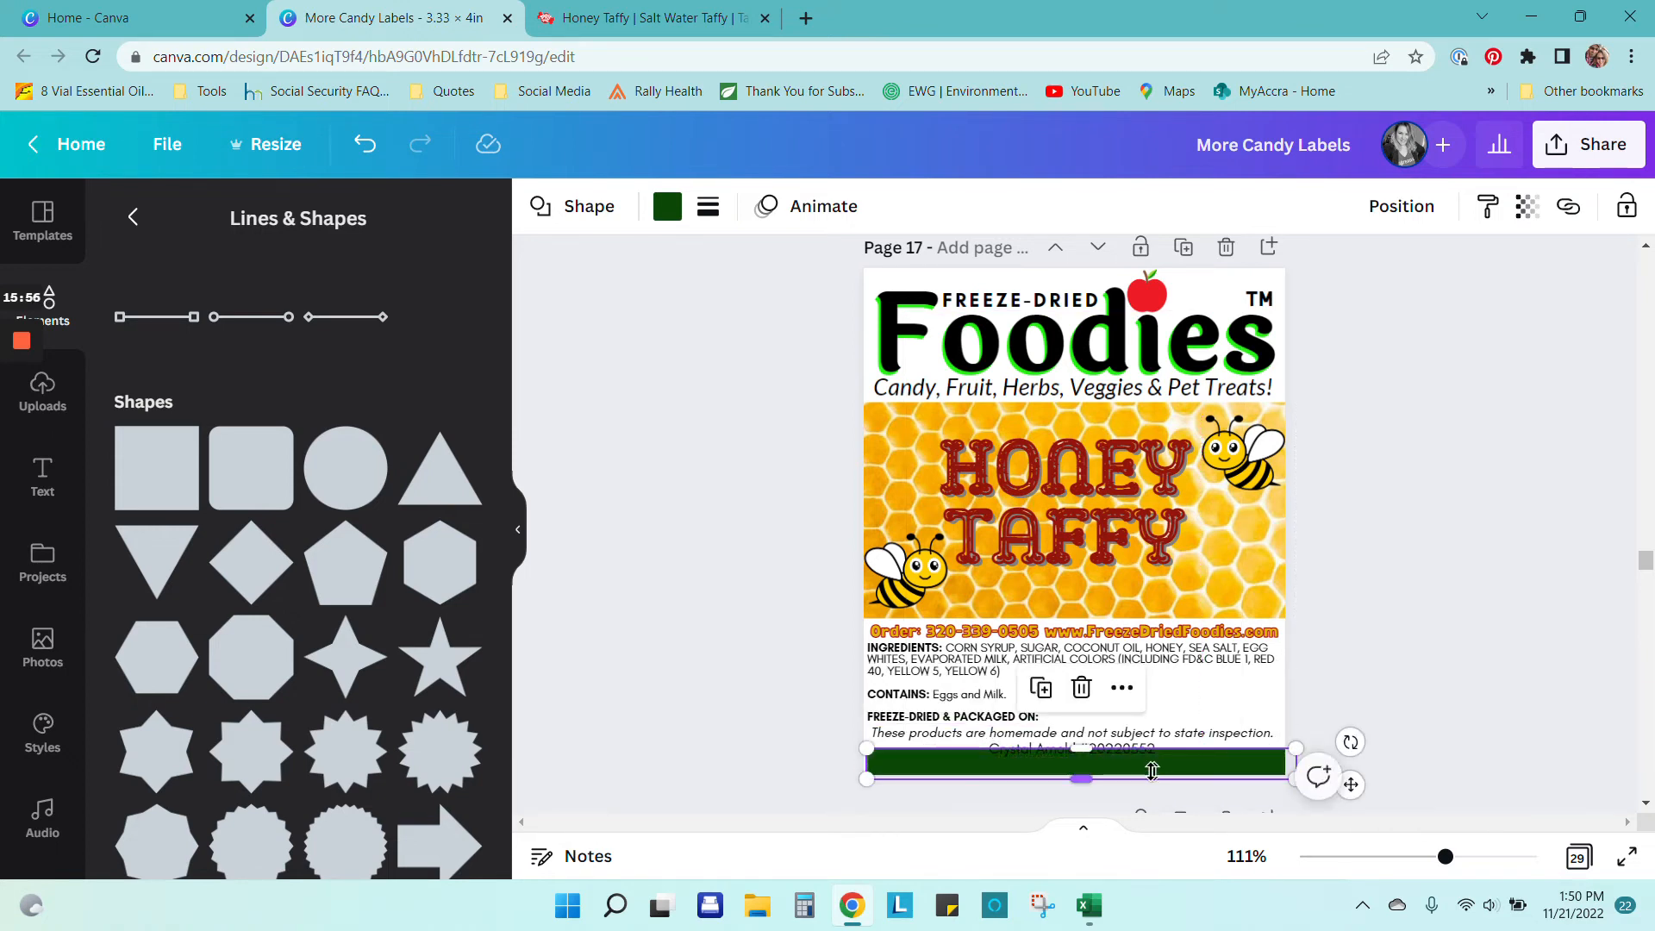
pyautogui.moveTo(1133, 770); pyautogui.dragTo(1137, 785)
pyautogui.click(1388, 659)
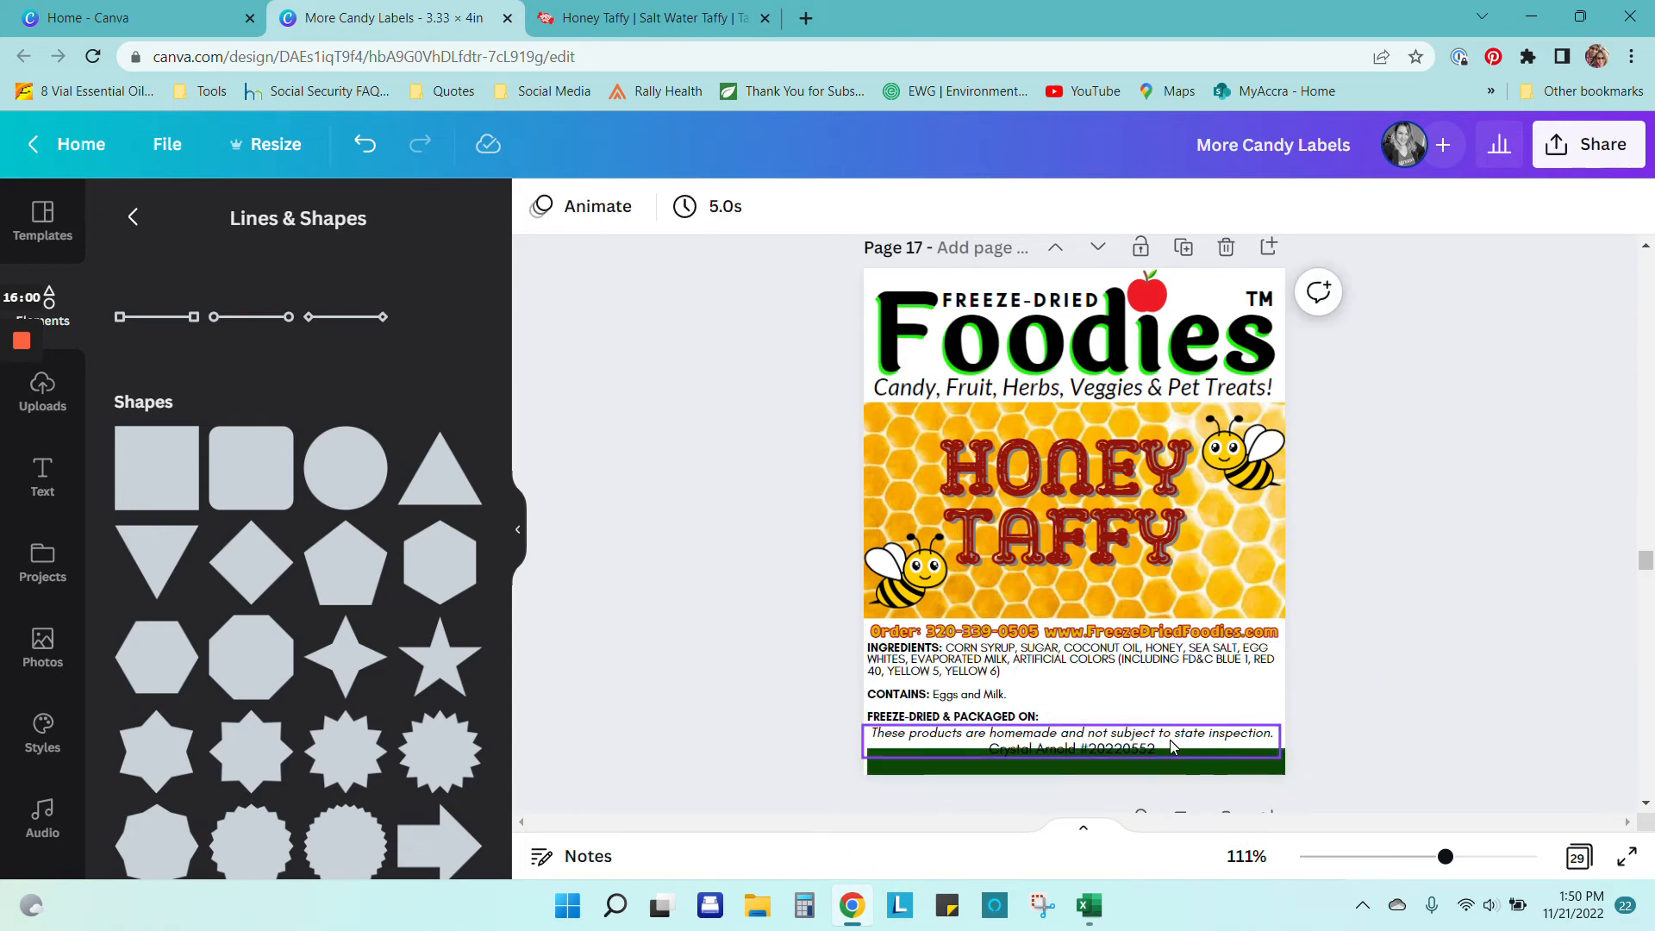
# Step: Trim the honeycomb image slightly, recentre the HONEY TAFFY title and raise the lower-left bee
pyautogui.click(1078, 614)
pyautogui.moveTo(1078, 607); pyautogui.dragTo(1075, 600)
pyautogui.click(1106, 503)
pyautogui.moveTo(1106, 503); pyautogui.dragTo(1098, 494)
pyautogui.click(909, 603)
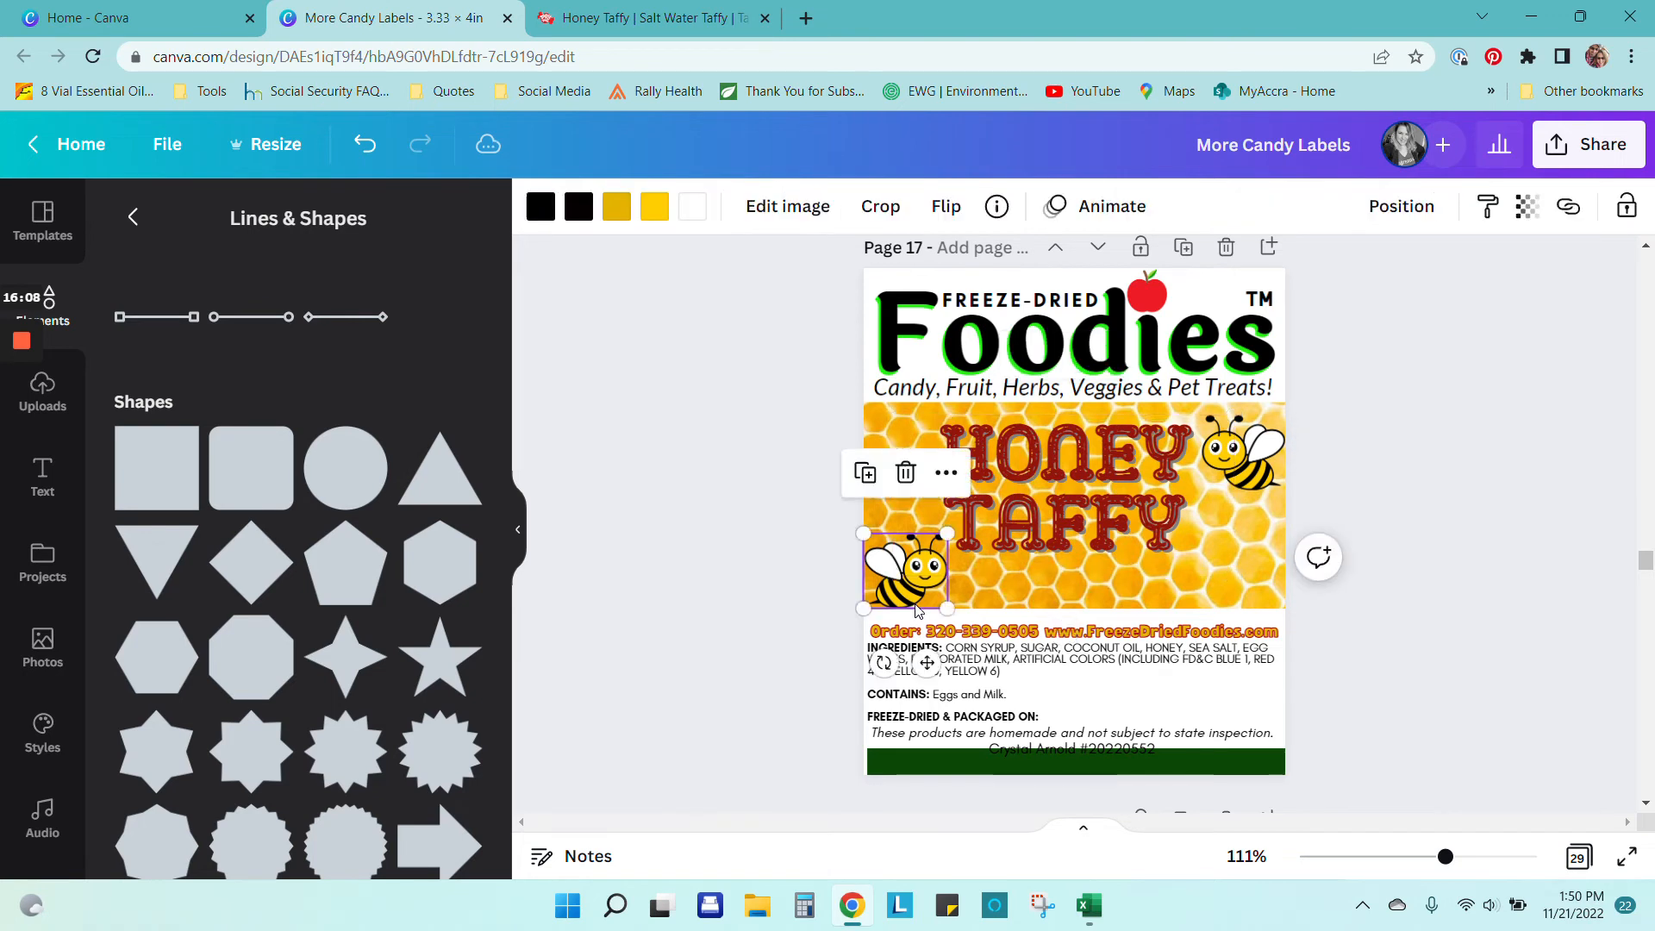
pyautogui.moveTo(910, 603); pyautogui.dragTo(918, 598)
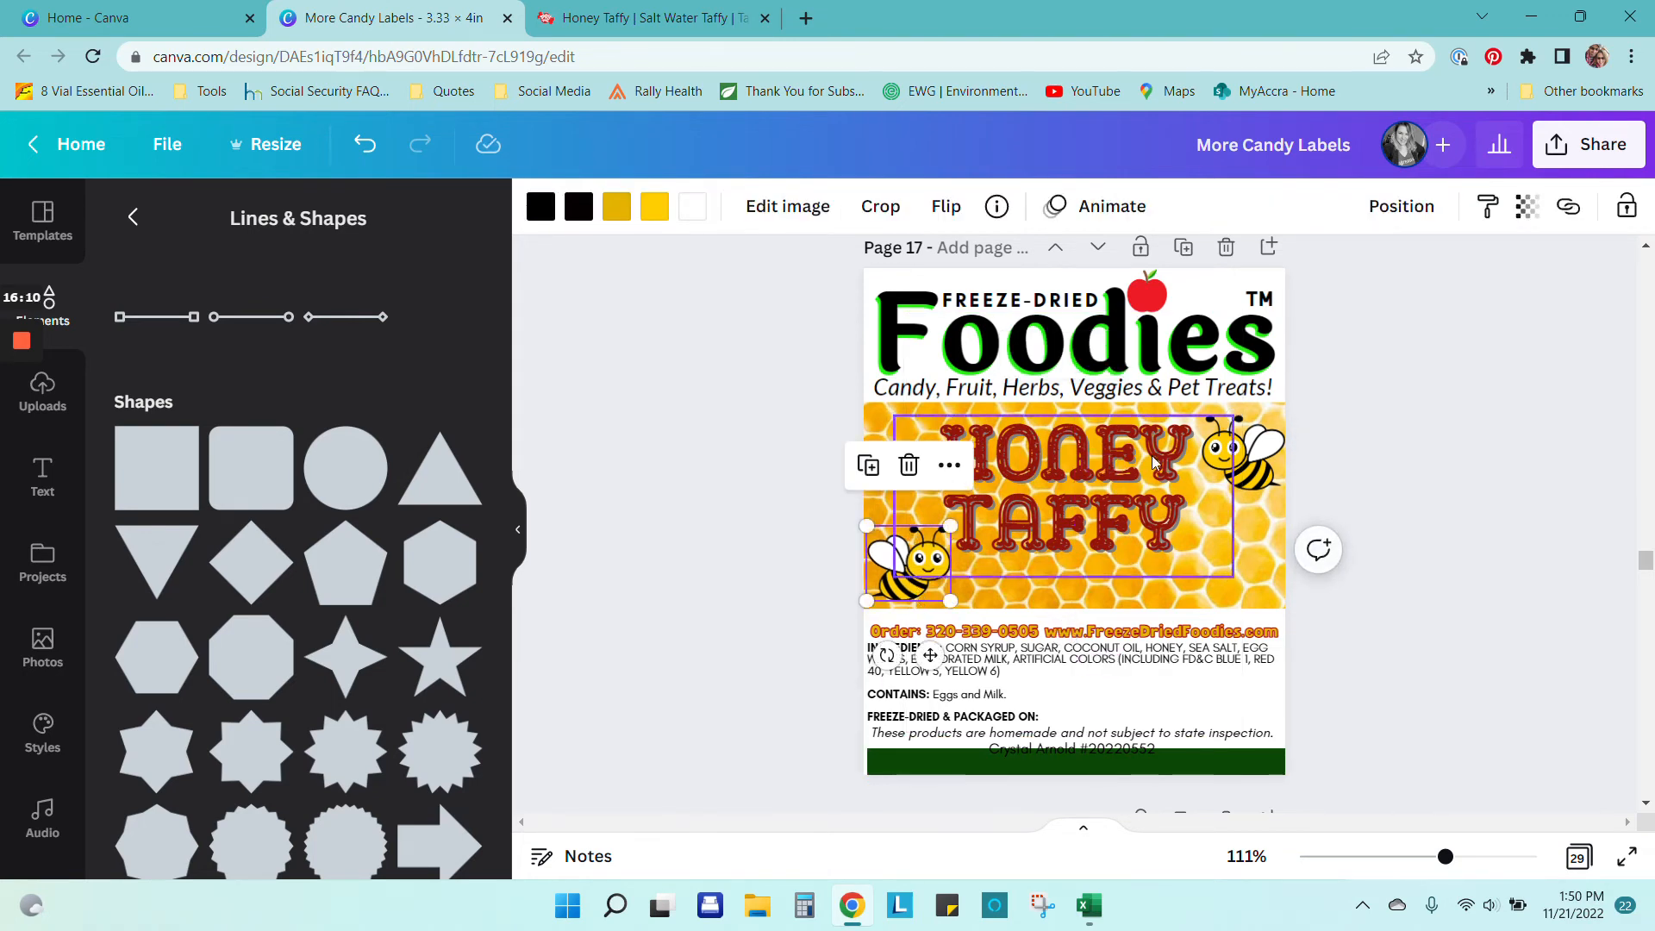
pyautogui.click(1125, 532)
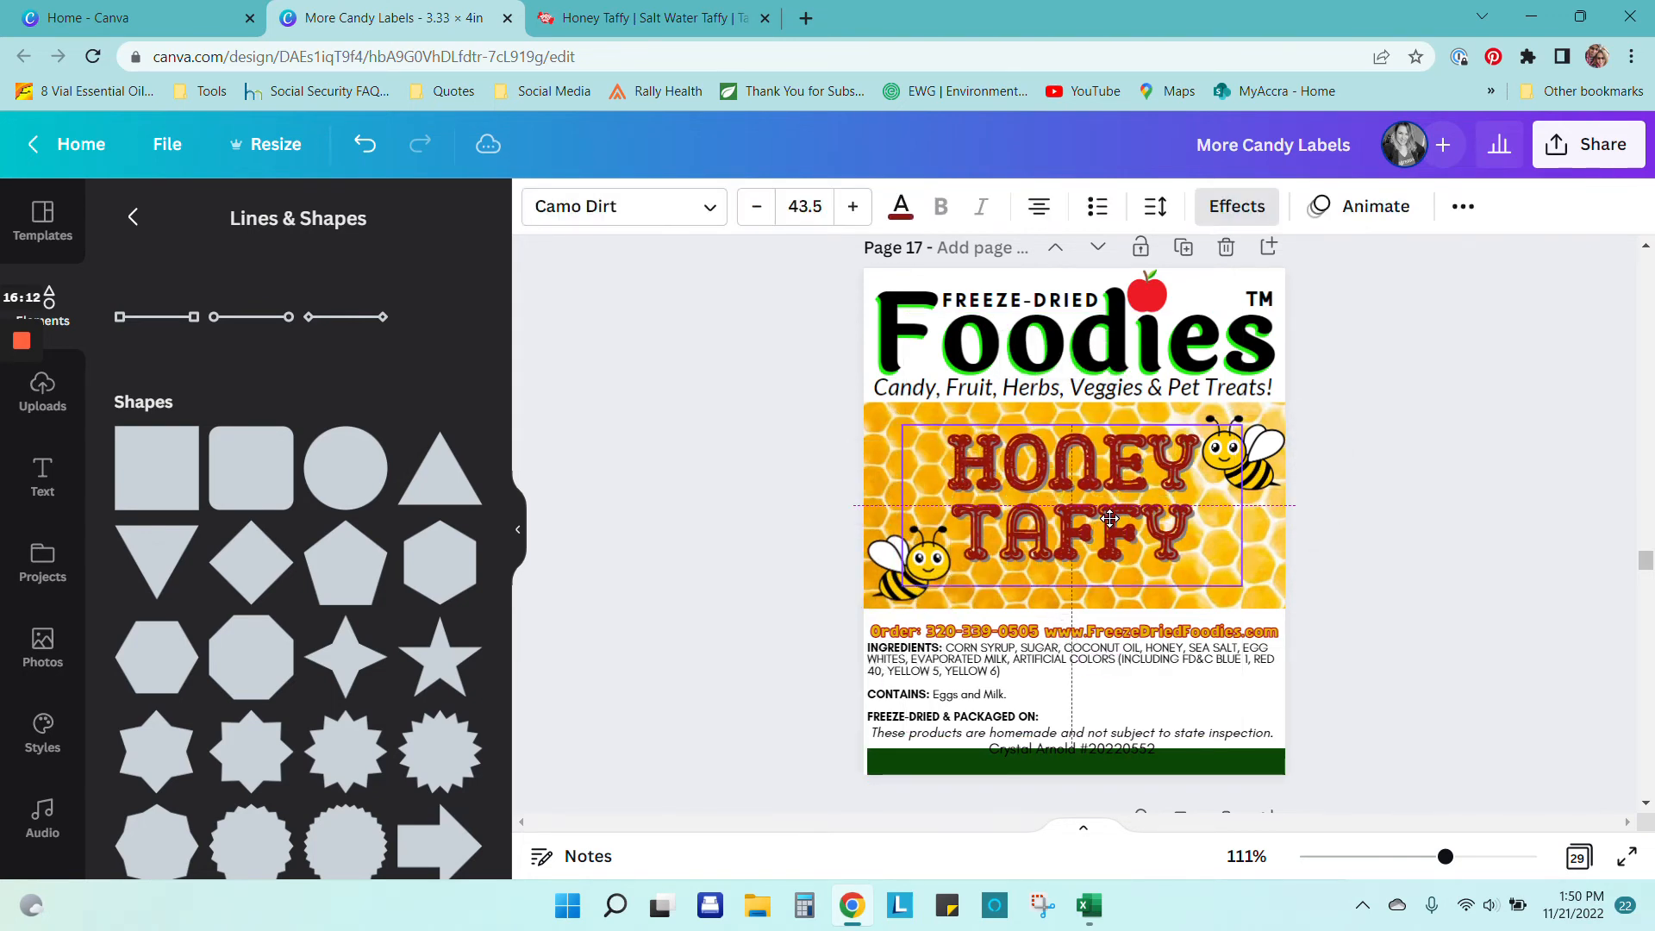
pyautogui.moveTo(1109, 520)
pyautogui.mouseDown()
pyautogui.moveTo(1092, 528)
pyautogui.moveTo(1086, 510)
pyautogui.mouseUp()
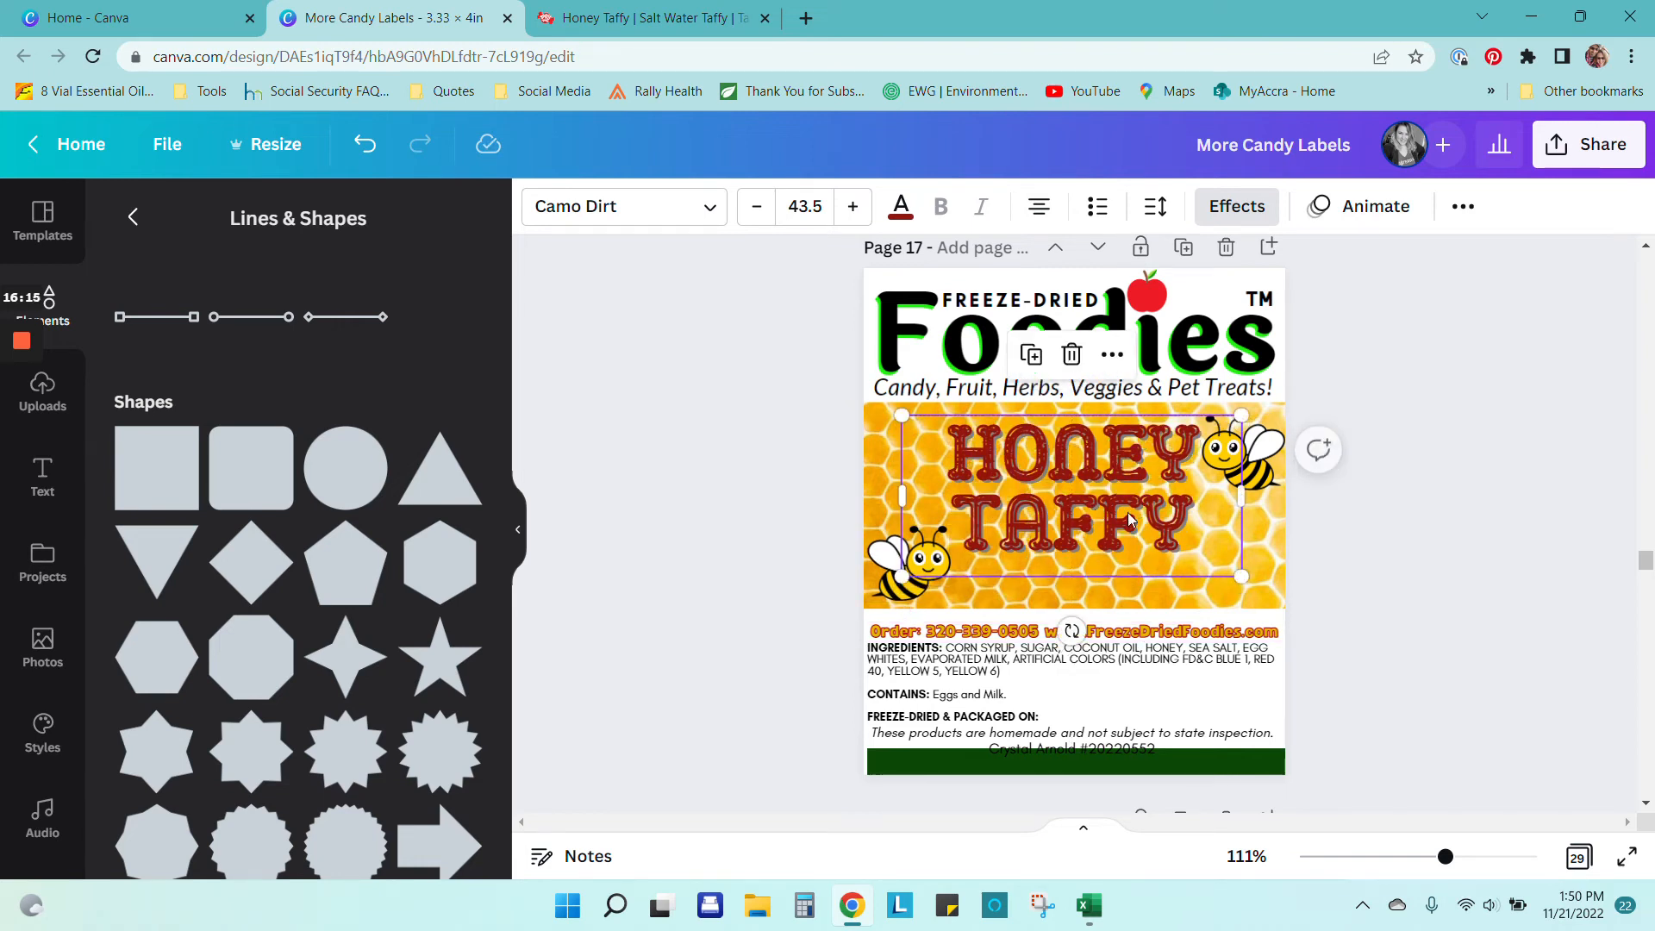
pyautogui.click(909, 601)
pyautogui.moveTo(909, 601); pyautogui.dragTo(909, 577)
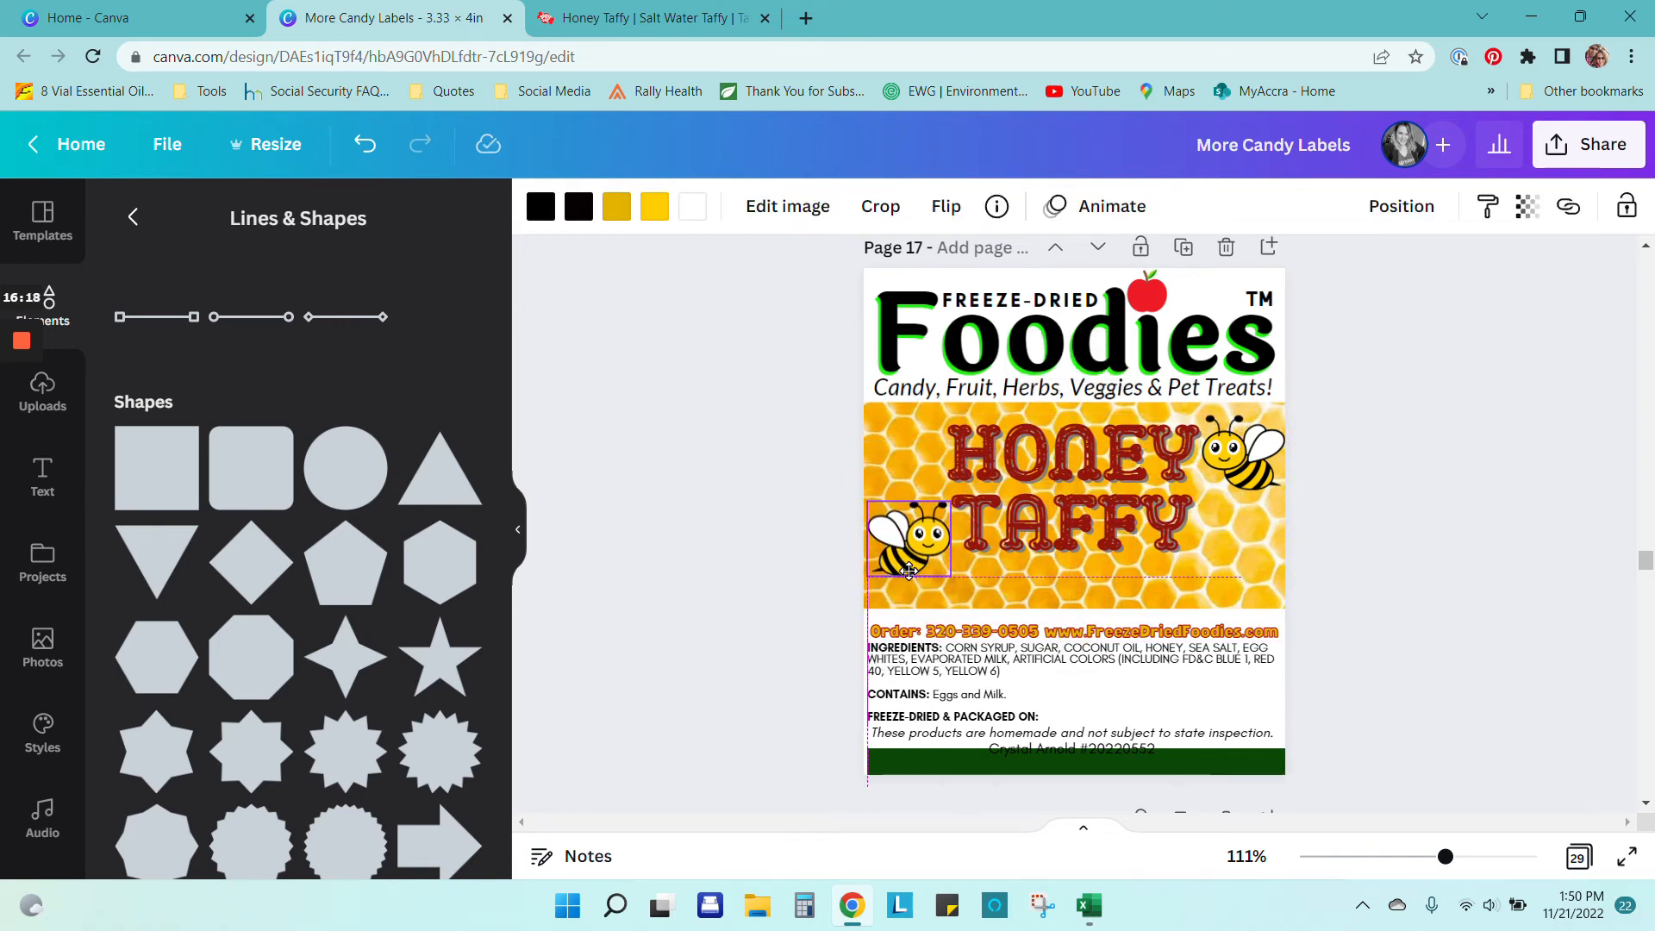
# Step: Shorten the honeycomb background image from the bottom
pyautogui.click(1274, 473)
pyautogui.click(1252, 515)
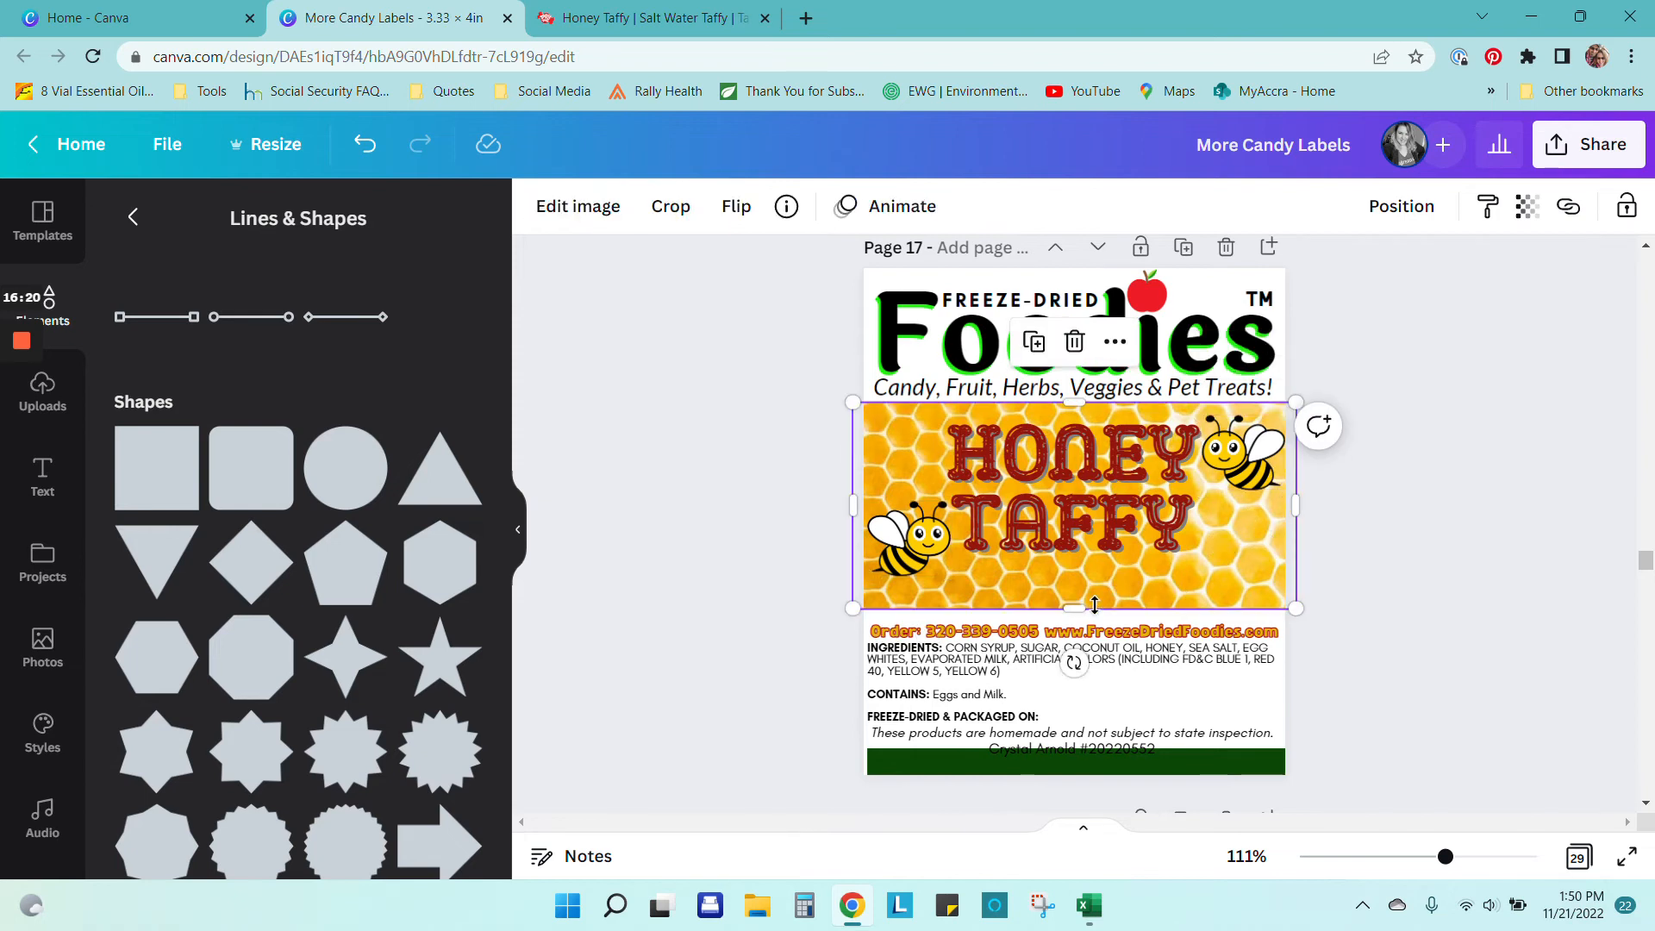
pyautogui.moveTo(1085, 609); pyautogui.dragTo(1145, 601)
pyautogui.click(1384, 633)
# Step: Move the ingredients block up under the order line and the disclaimer under the ingredients
pyautogui.click(1146, 632)
pyautogui.moveTo(1148, 679); pyautogui.dragTo(1150, 644)
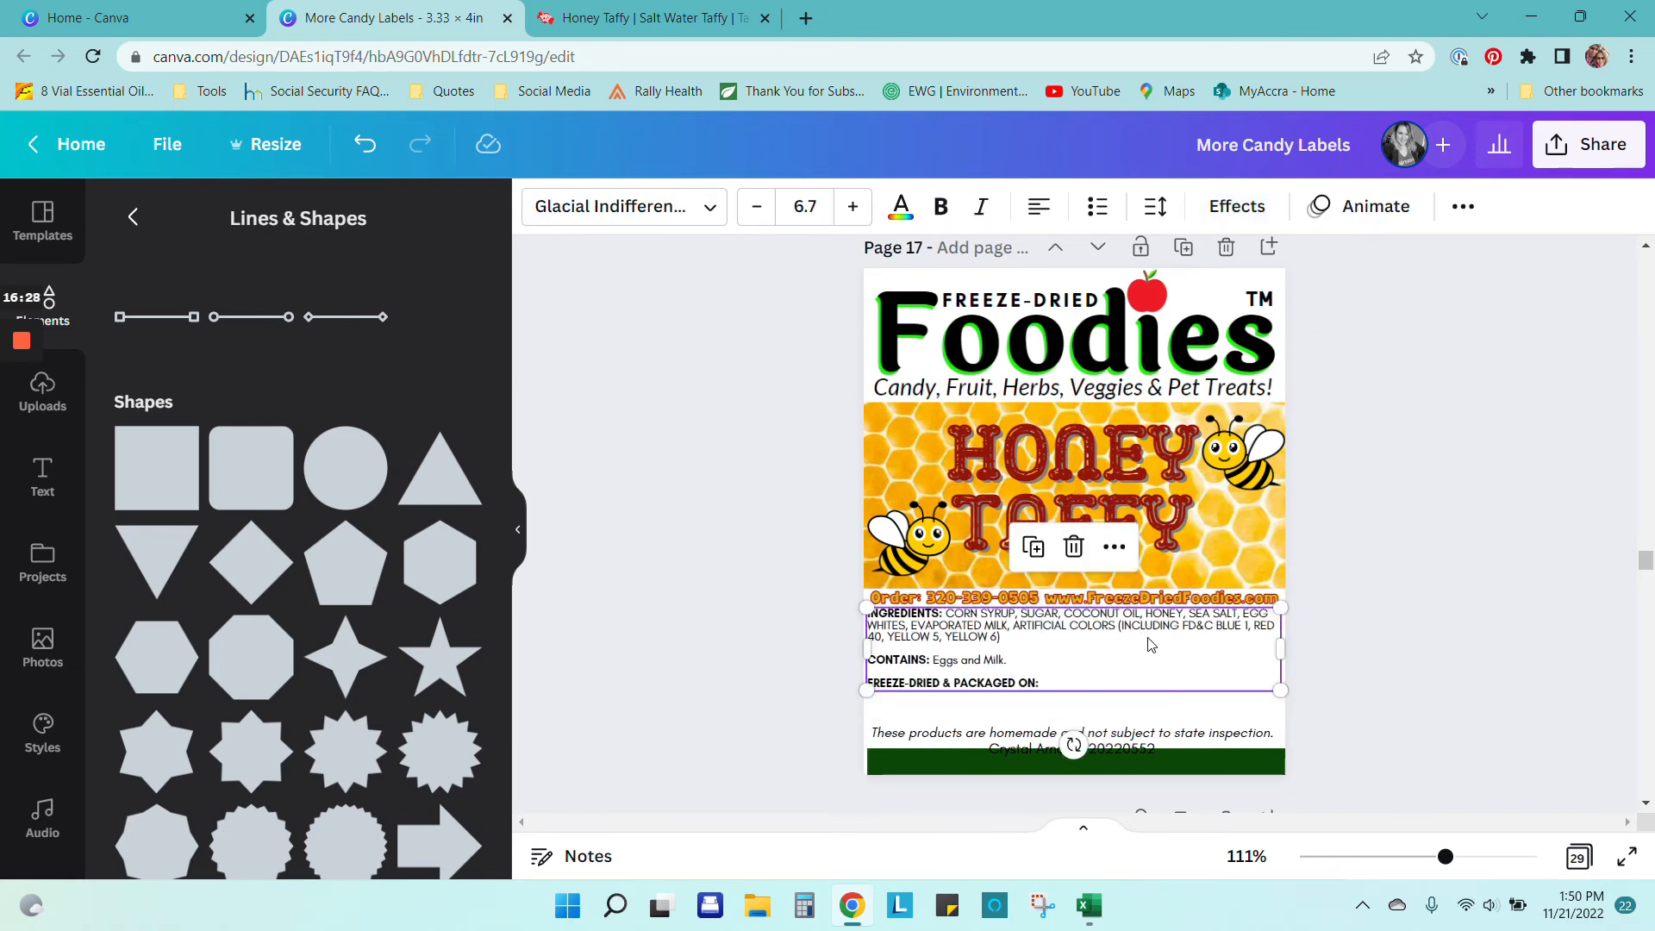
pyautogui.moveTo(1142, 735); pyautogui.dragTo(1141, 697)
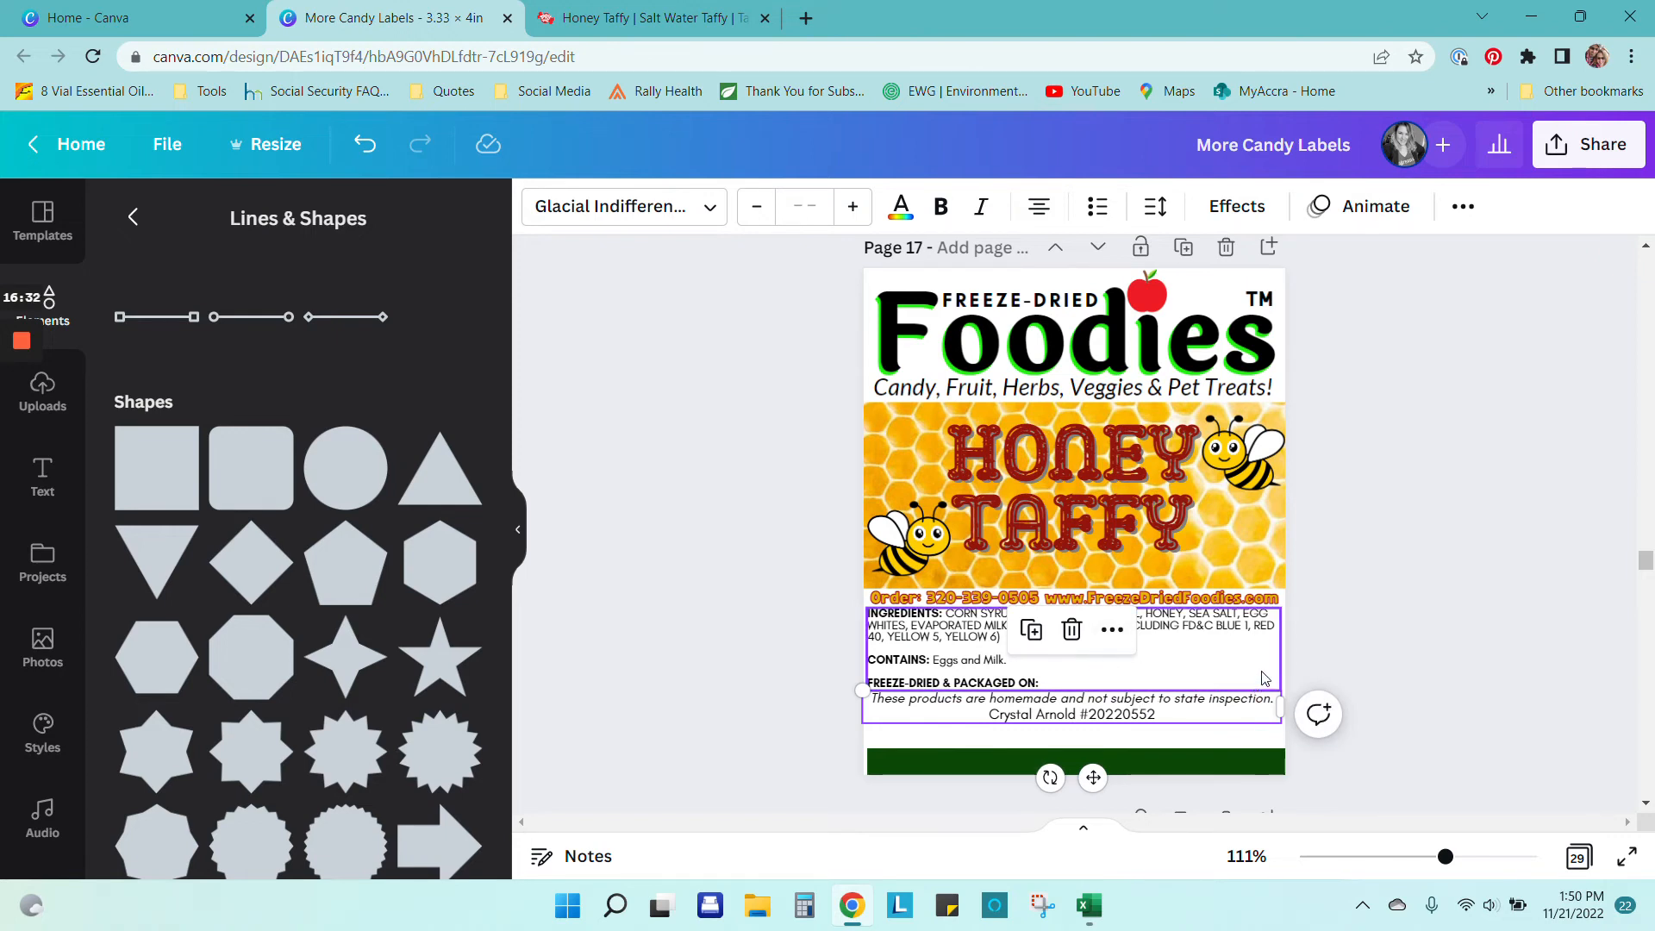
pyautogui.click(1208, 747)
pyautogui.moveTo(1139, 713); pyautogui.dragTo(1151, 748)
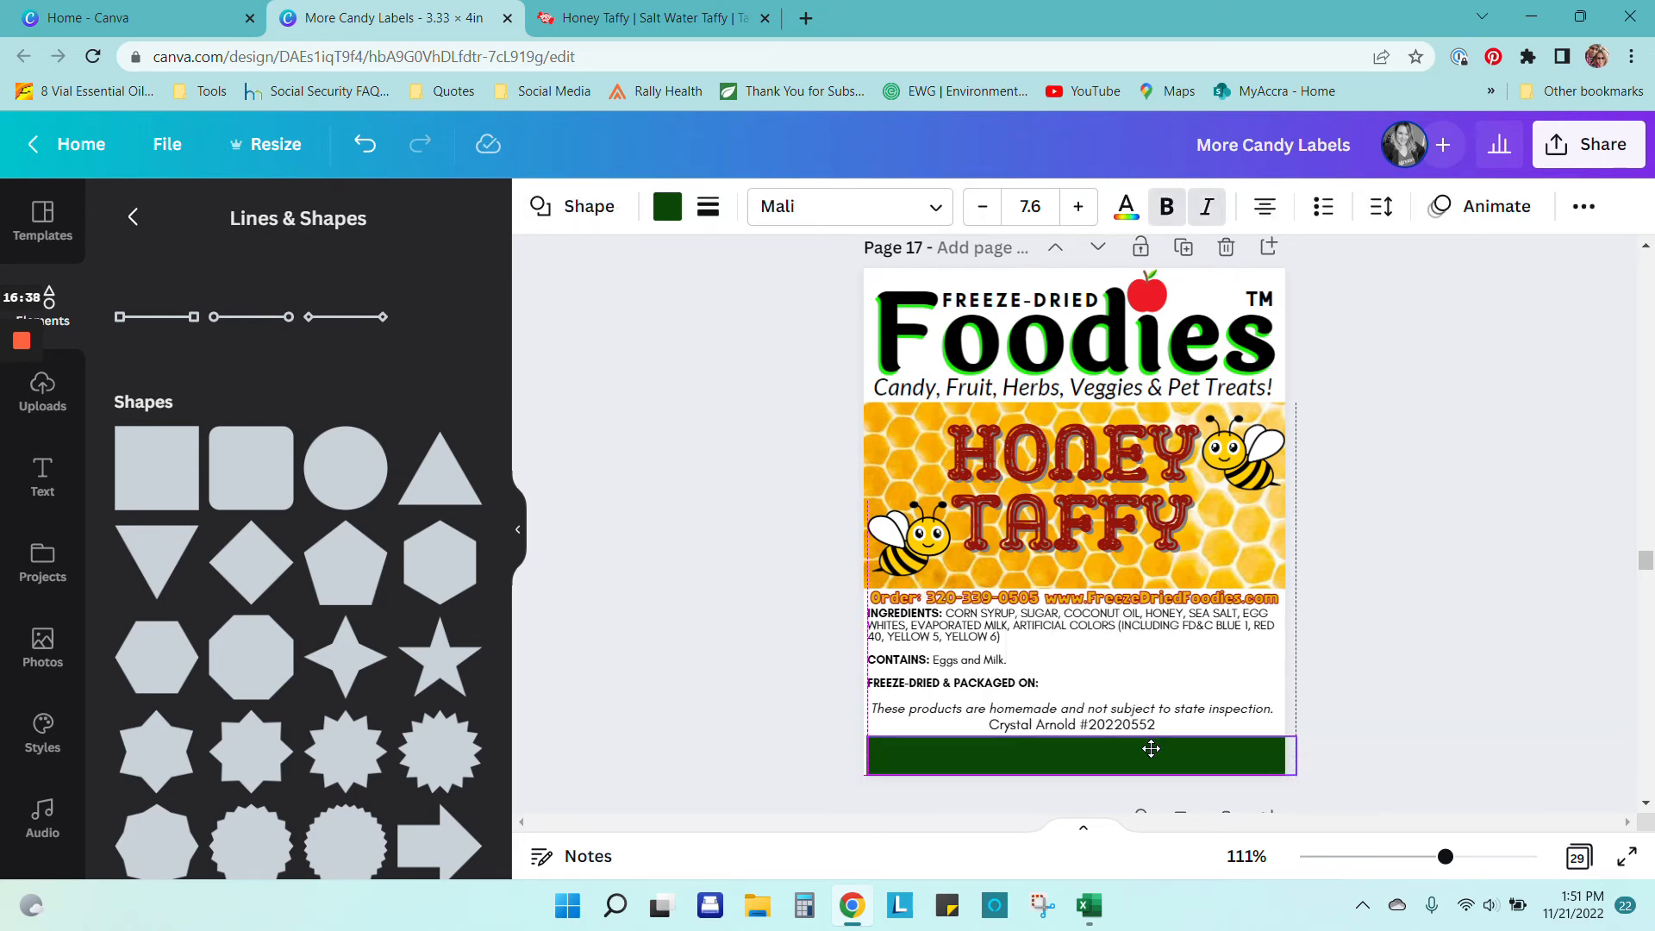
# Step: Recolour the bottom bar pale yellow and stretch it left past the page edge
pyautogui.click(679, 210)
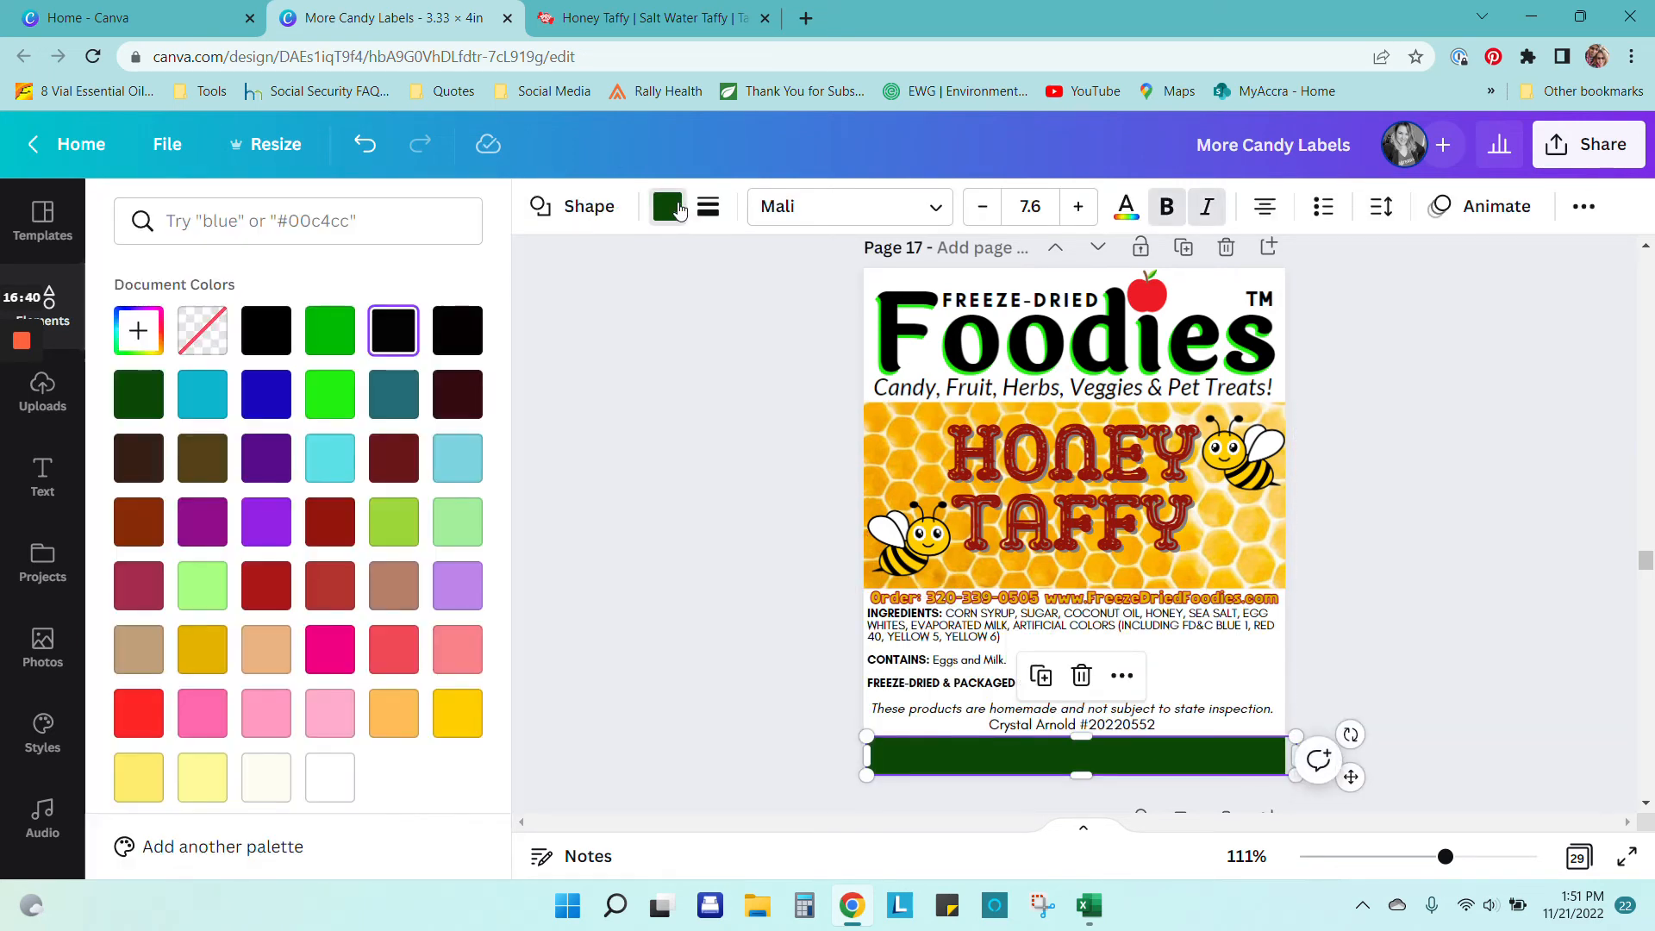
pyautogui.click(202, 777)
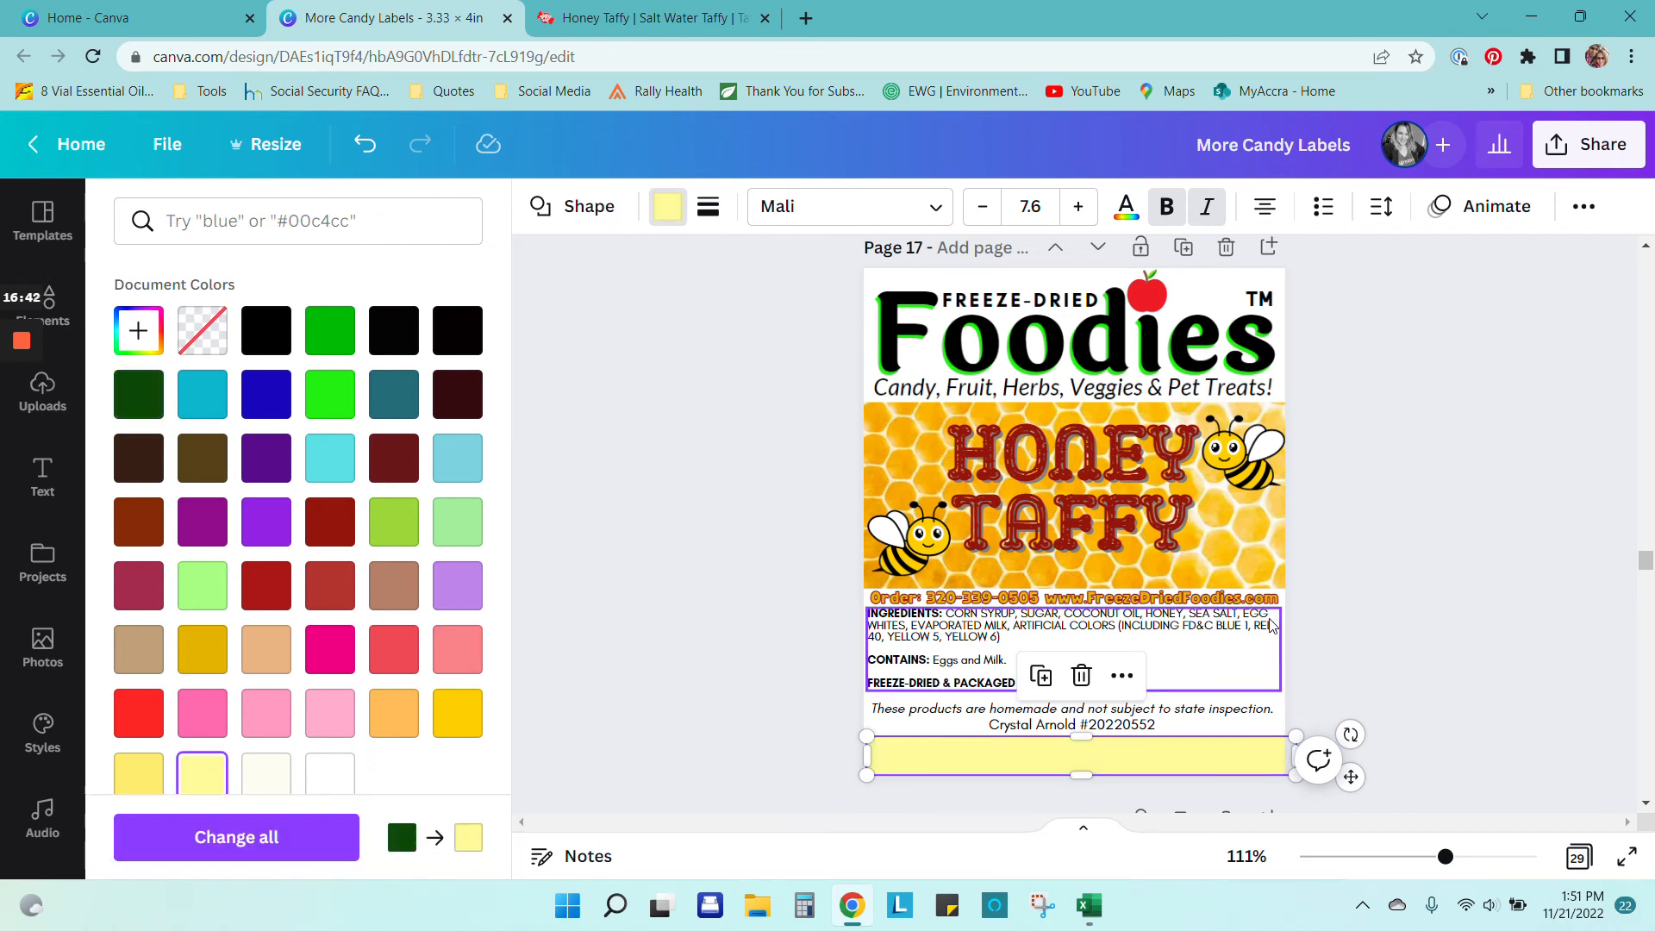
pyautogui.click(1425, 534)
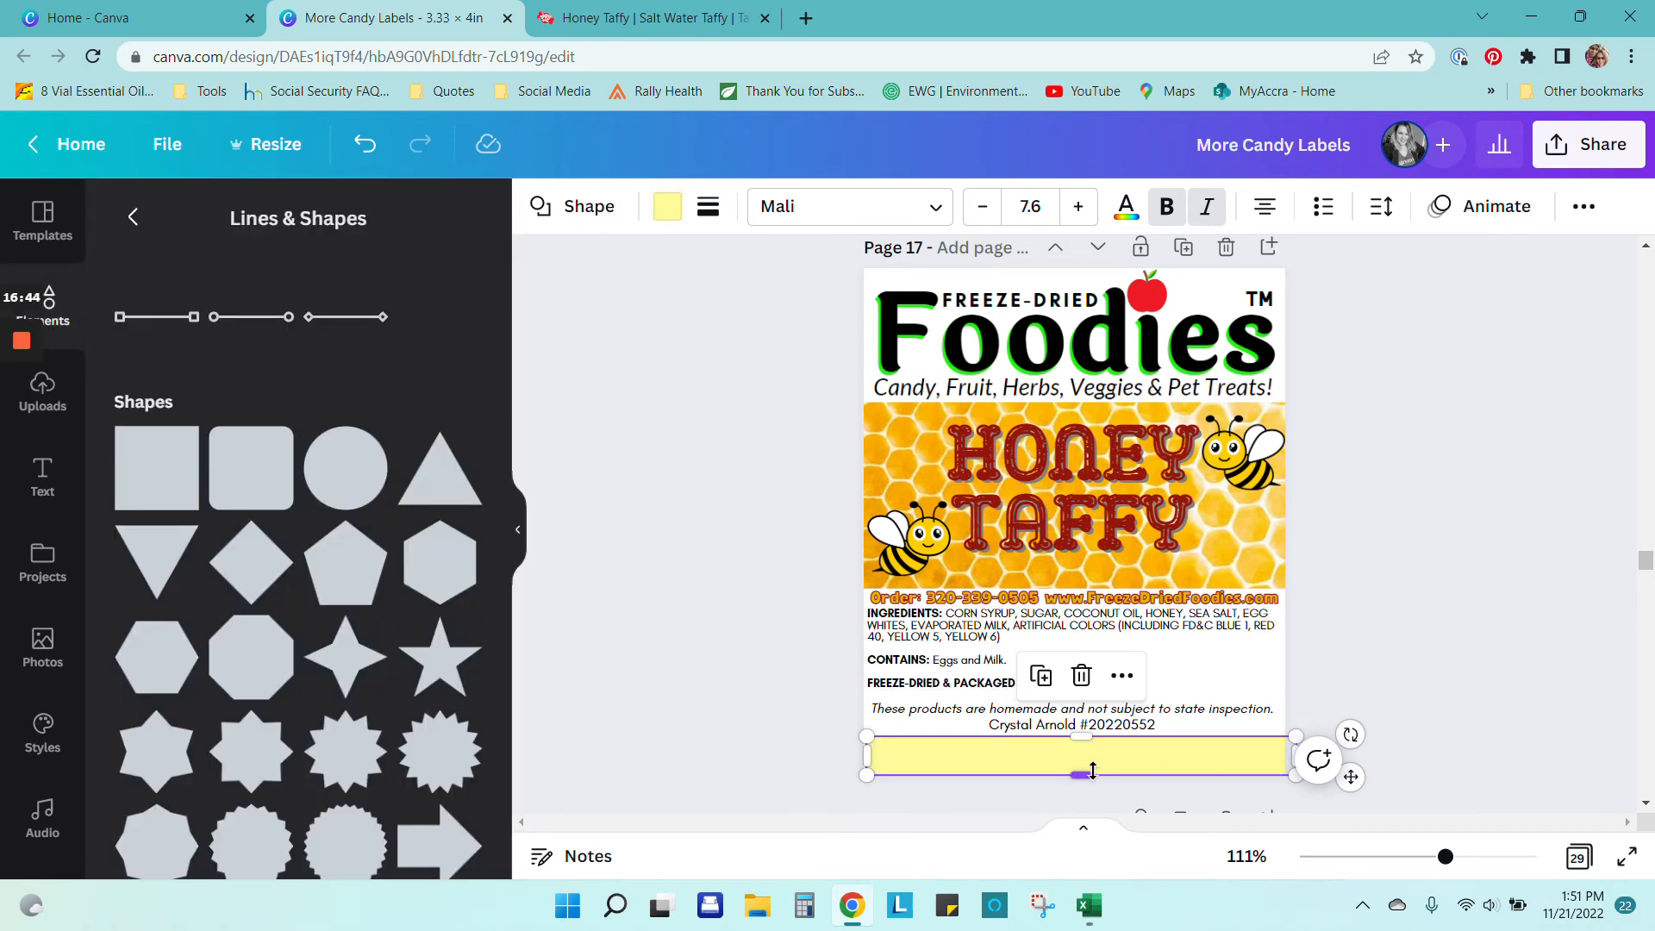
pyautogui.moveTo(866, 756); pyautogui.dragTo(832, 756)
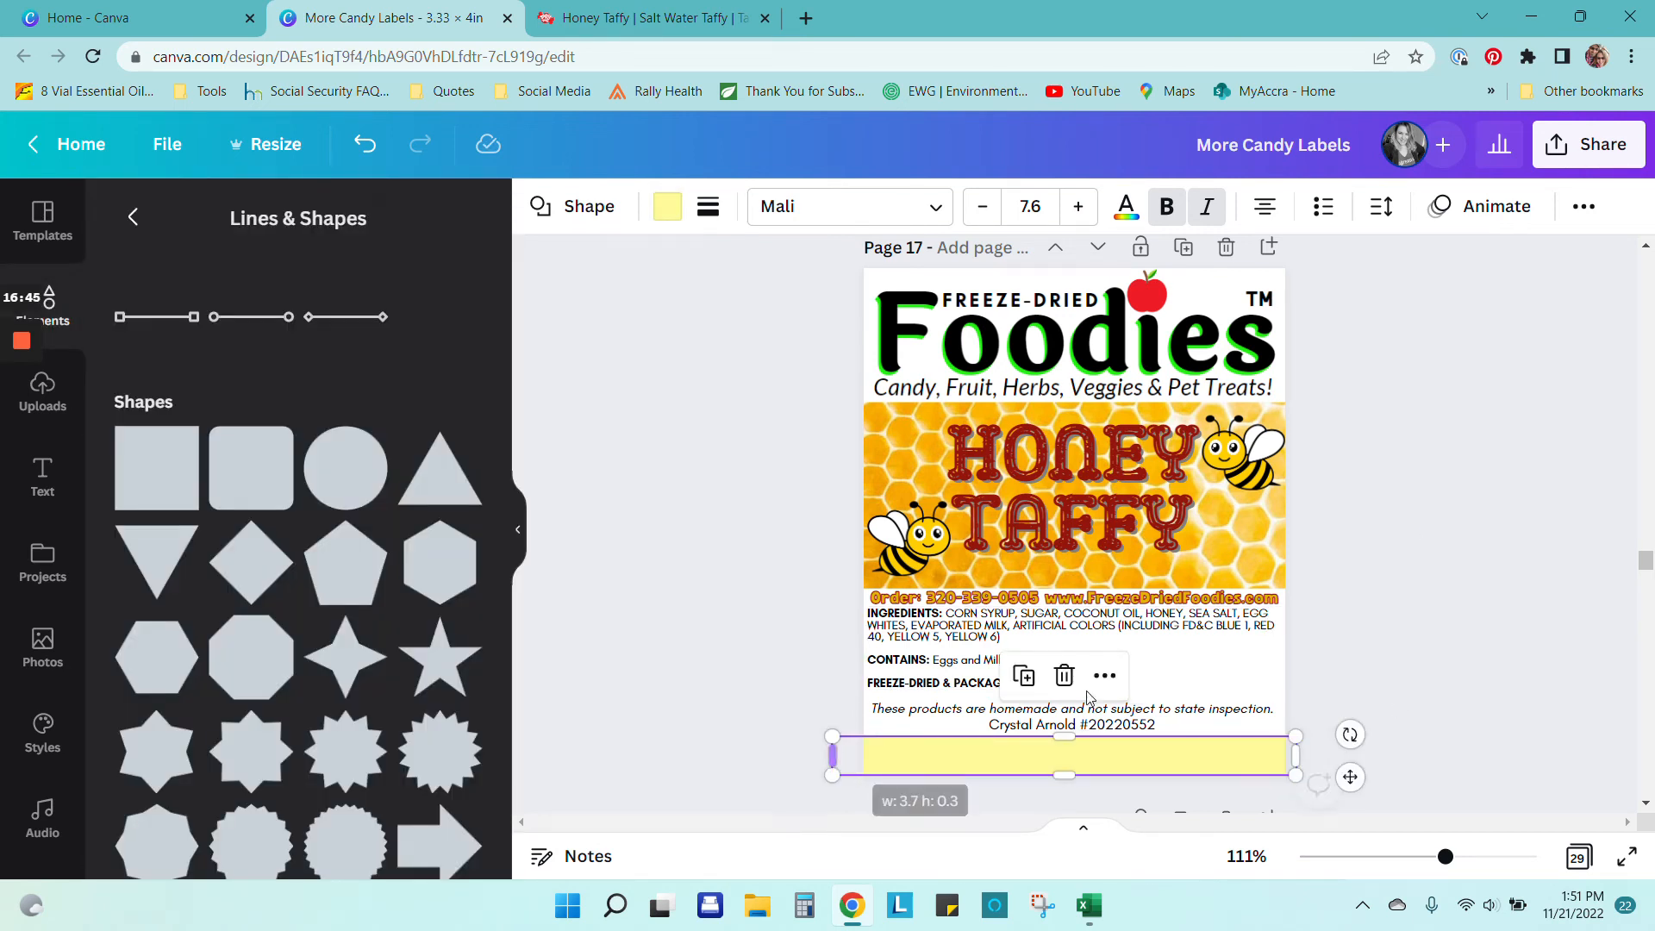
pyautogui.click(1379, 601)
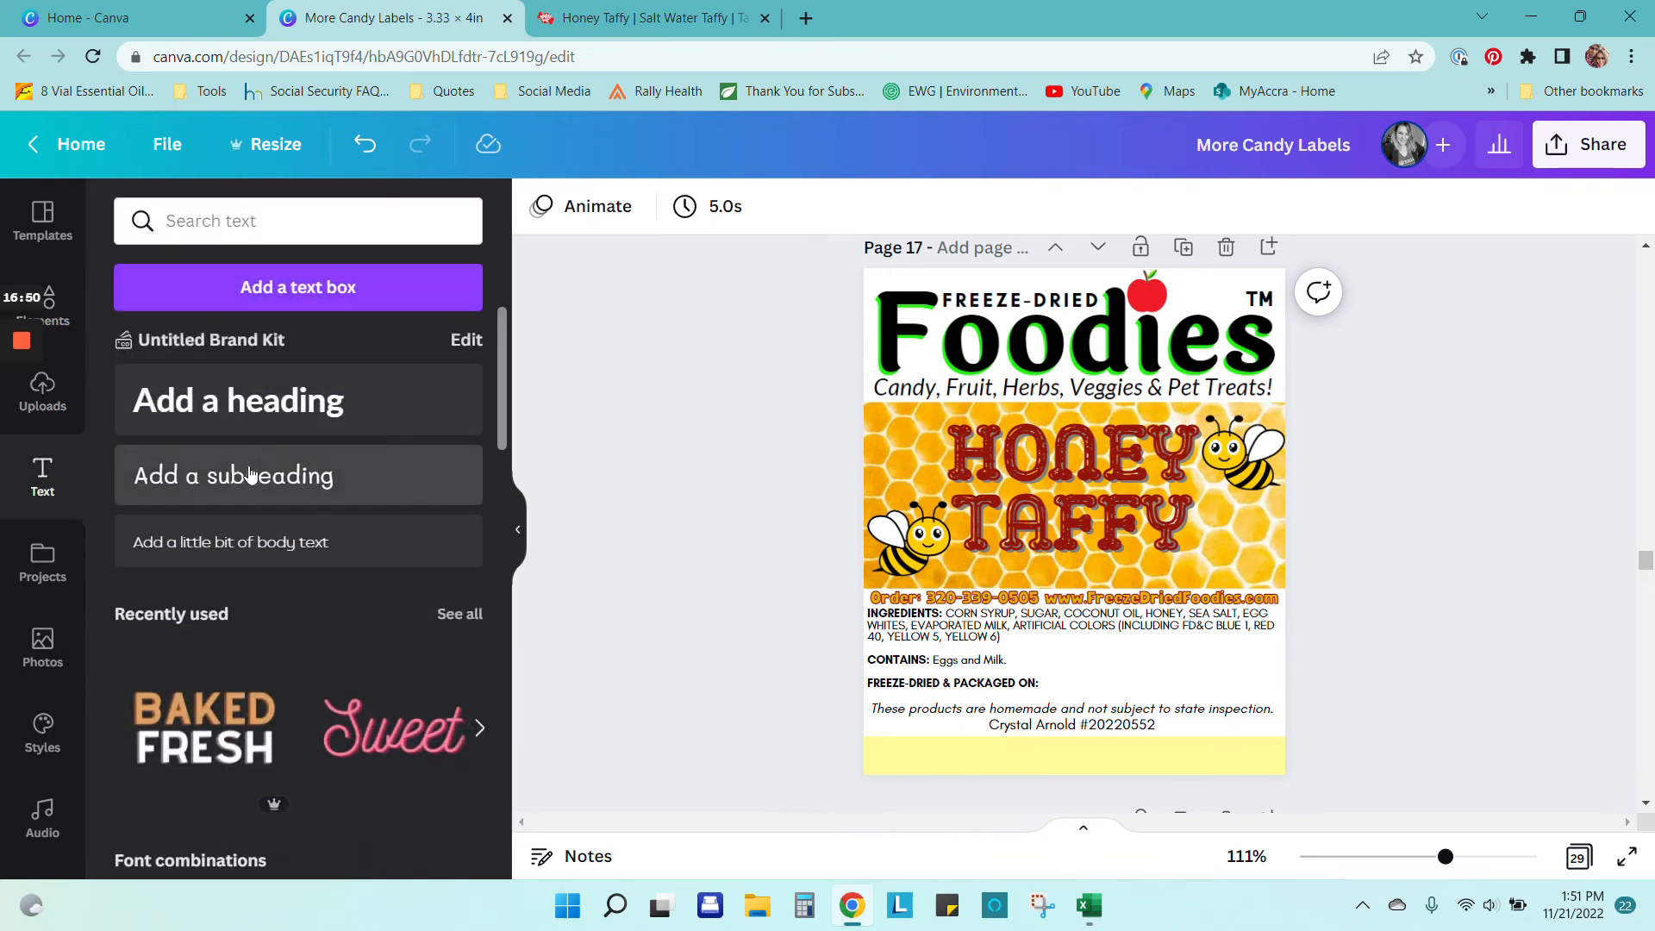
# Step: Add a heading reading 'Net Wt. 1.5oz', widen it to one line and centre it on the bar
pyautogui.click(259, 410)
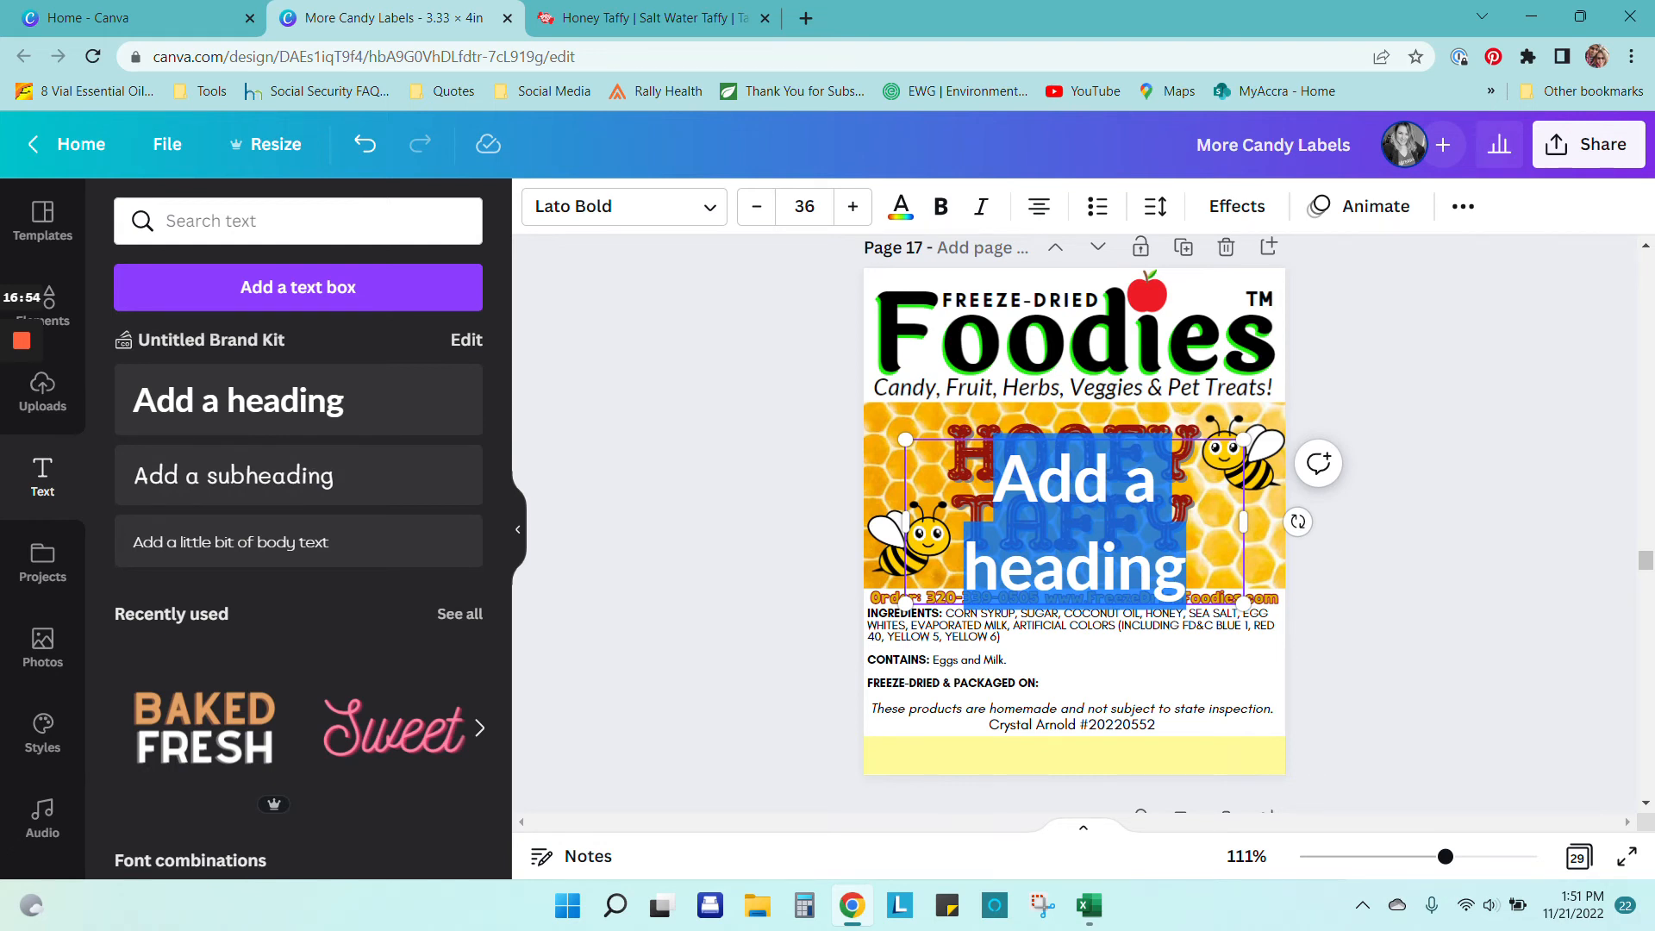
pyautogui.write('Net')
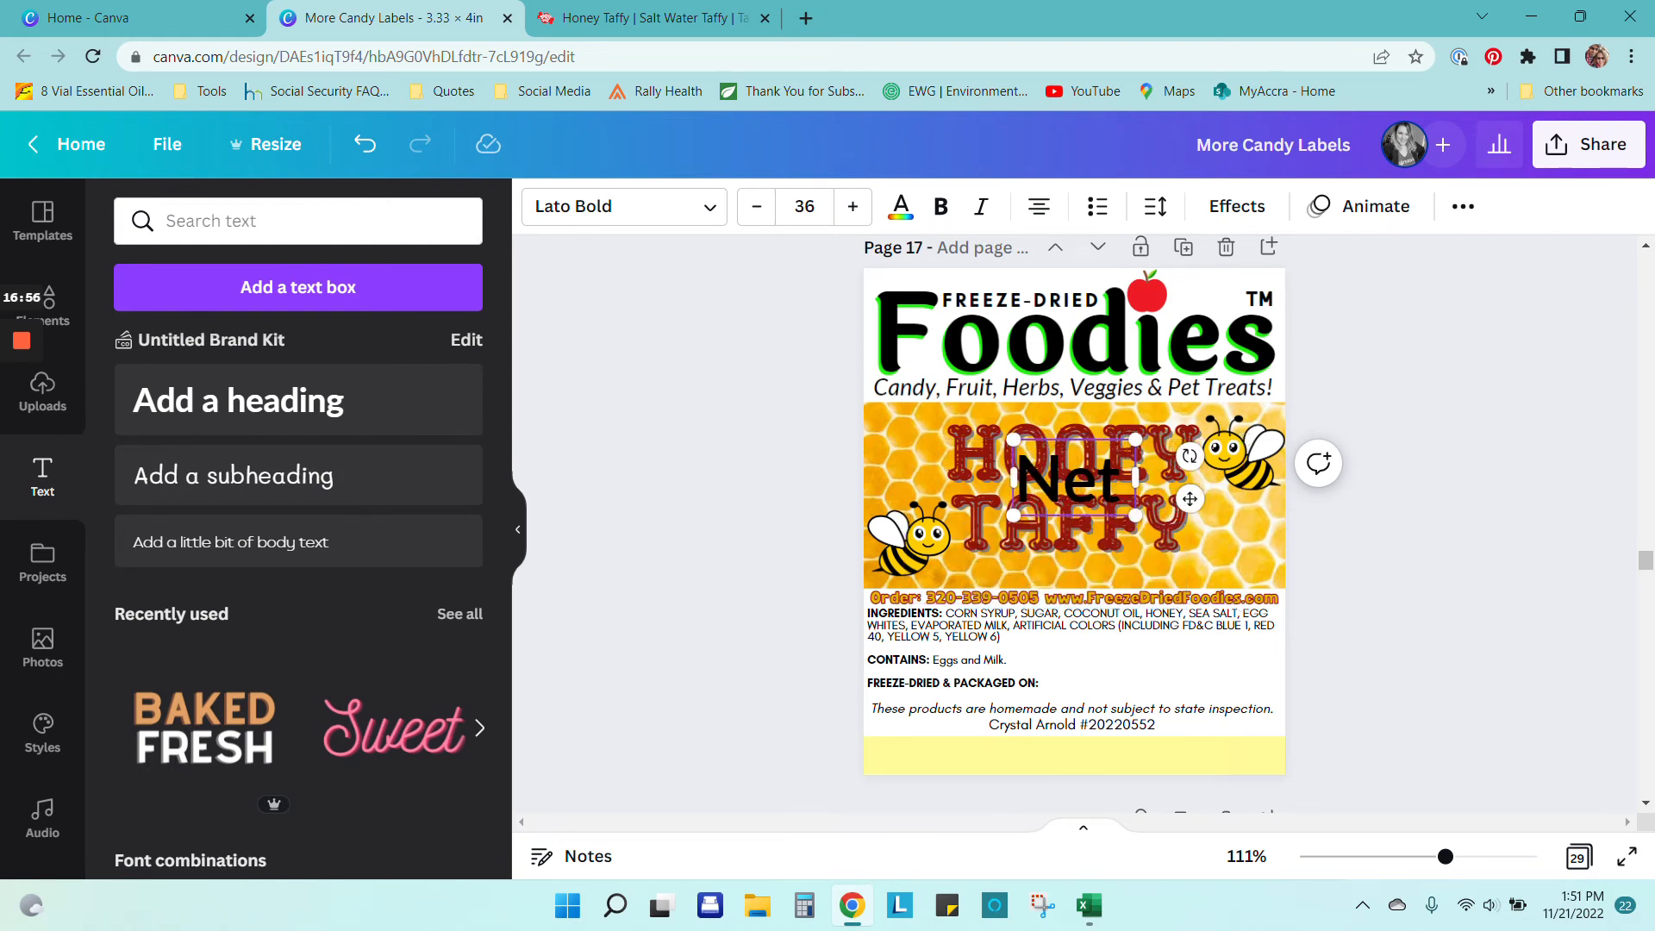
pyautogui.write(' Wt')
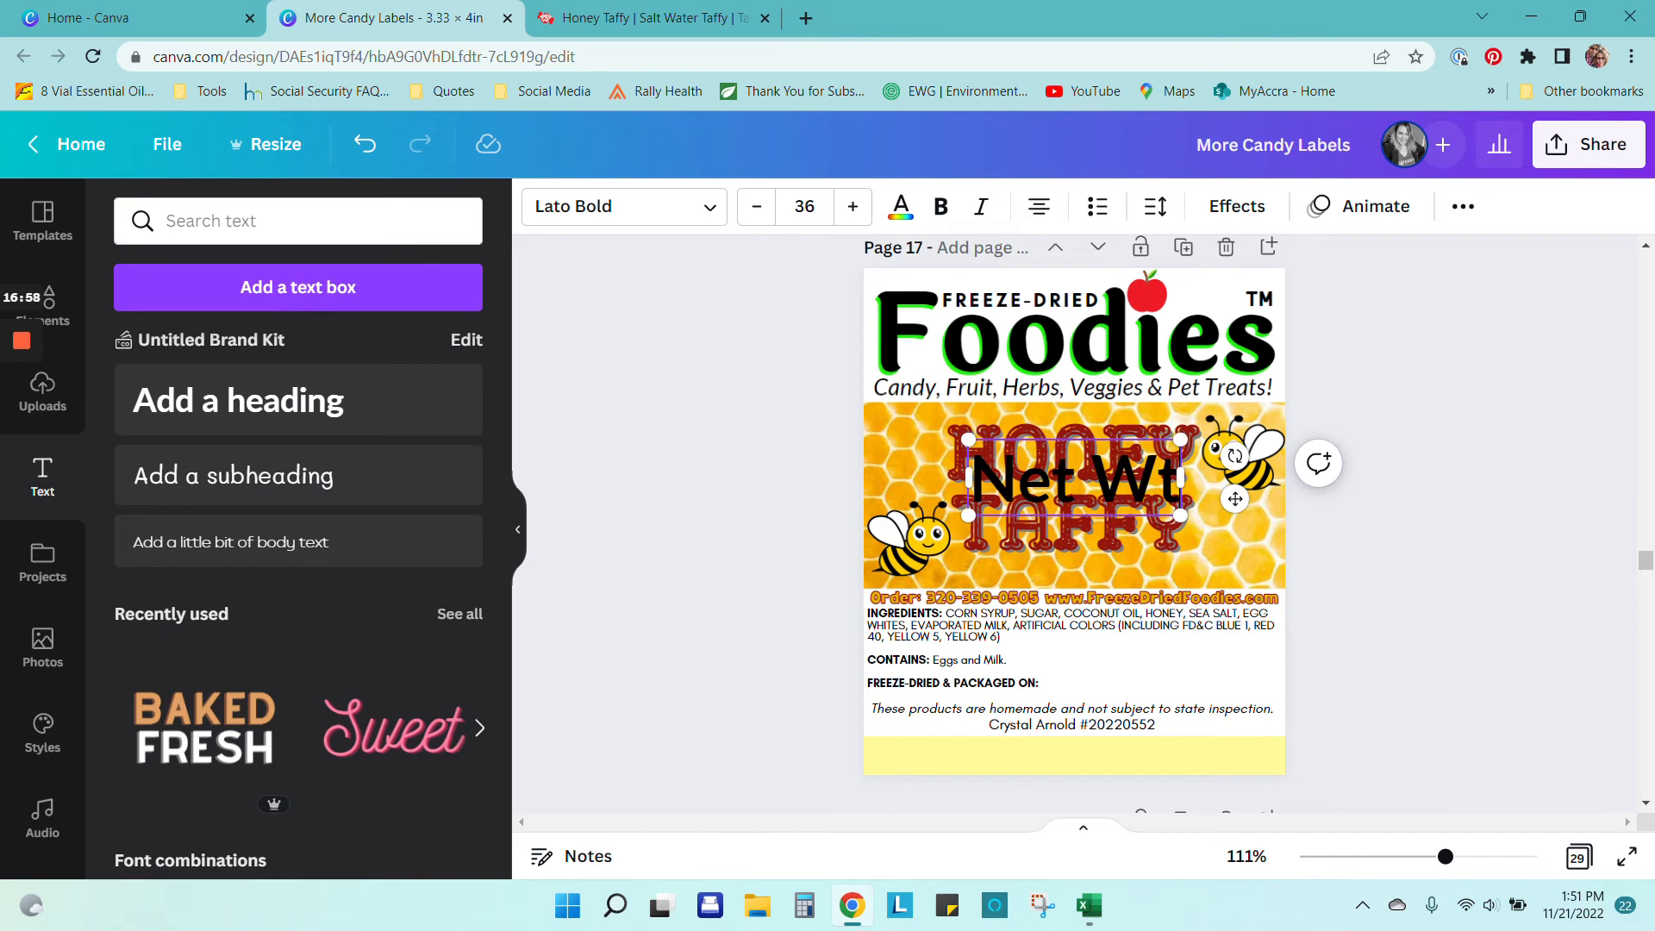
pyautogui.click(1444, 580)
pyautogui.moveTo(1095, 487); pyautogui.dragTo(1072, 757)
pyautogui.scroll(-4, 1159, 758)
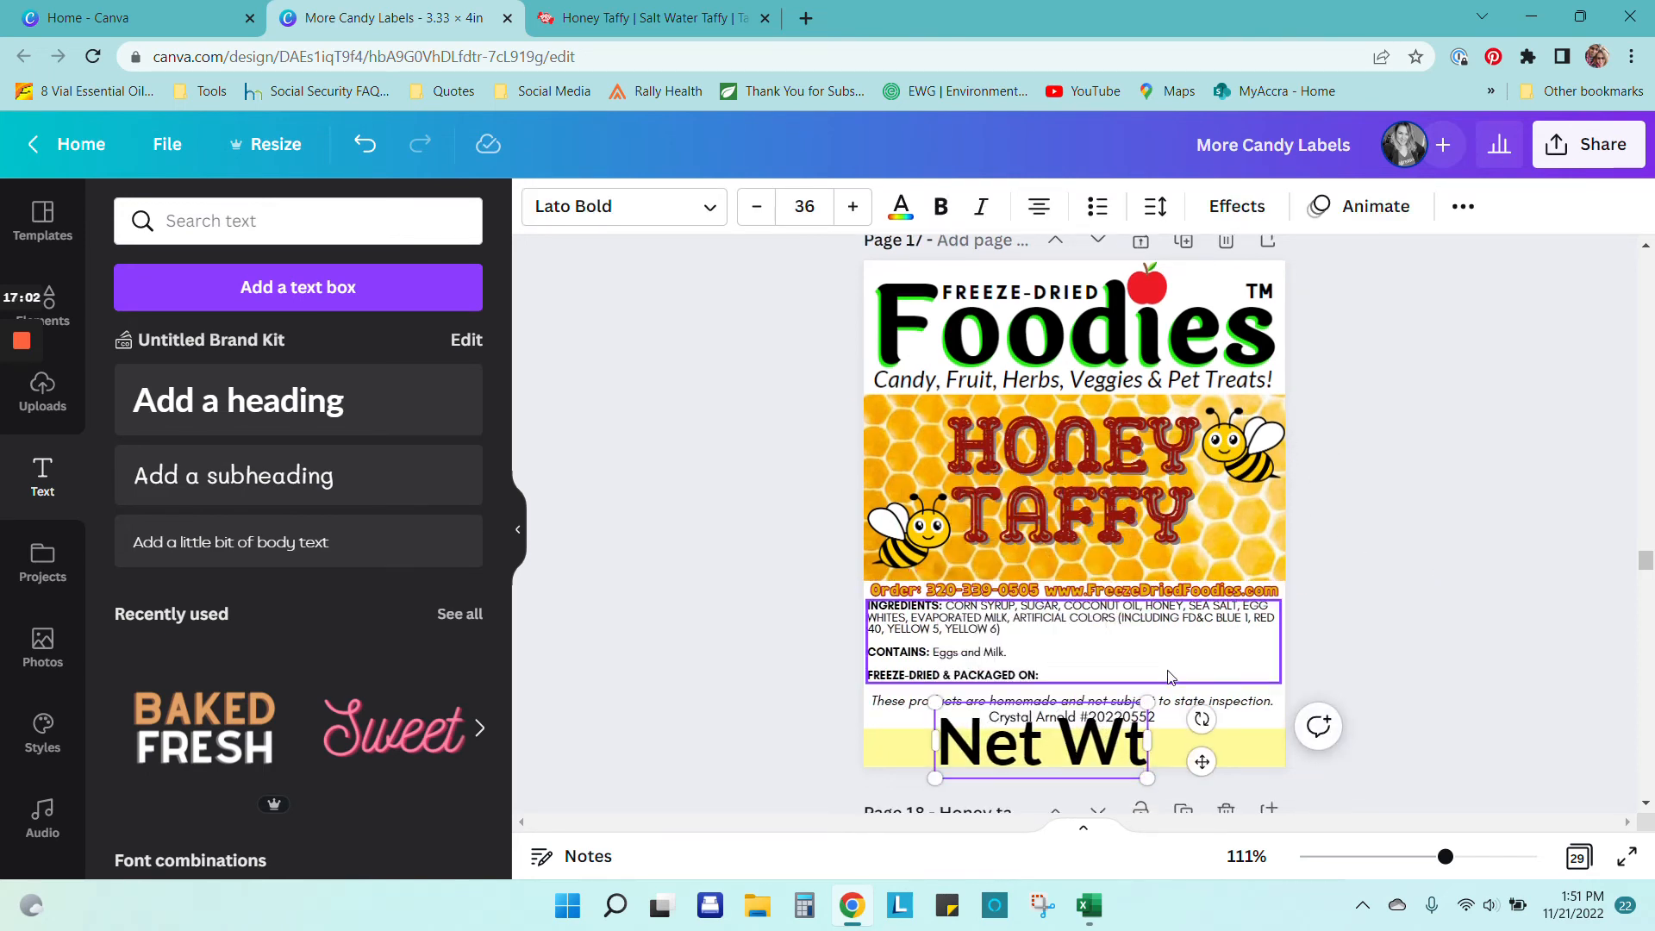
pyautogui.scroll(-4, 1177, 664)
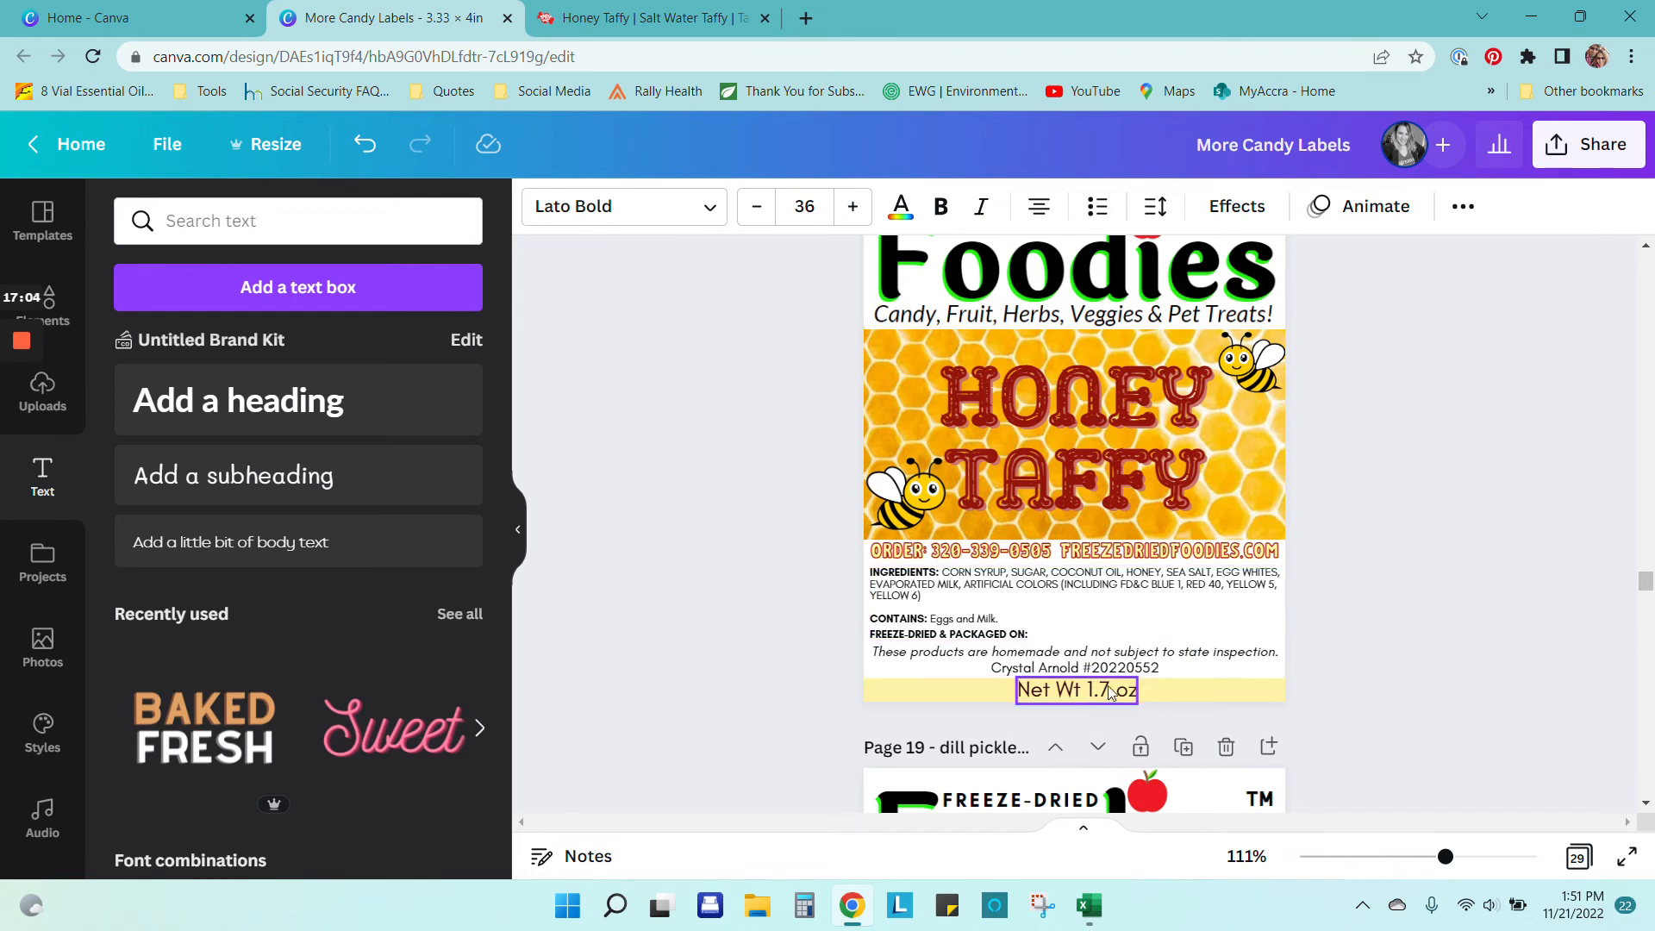
pyautogui.scroll(5, 1168, 608)
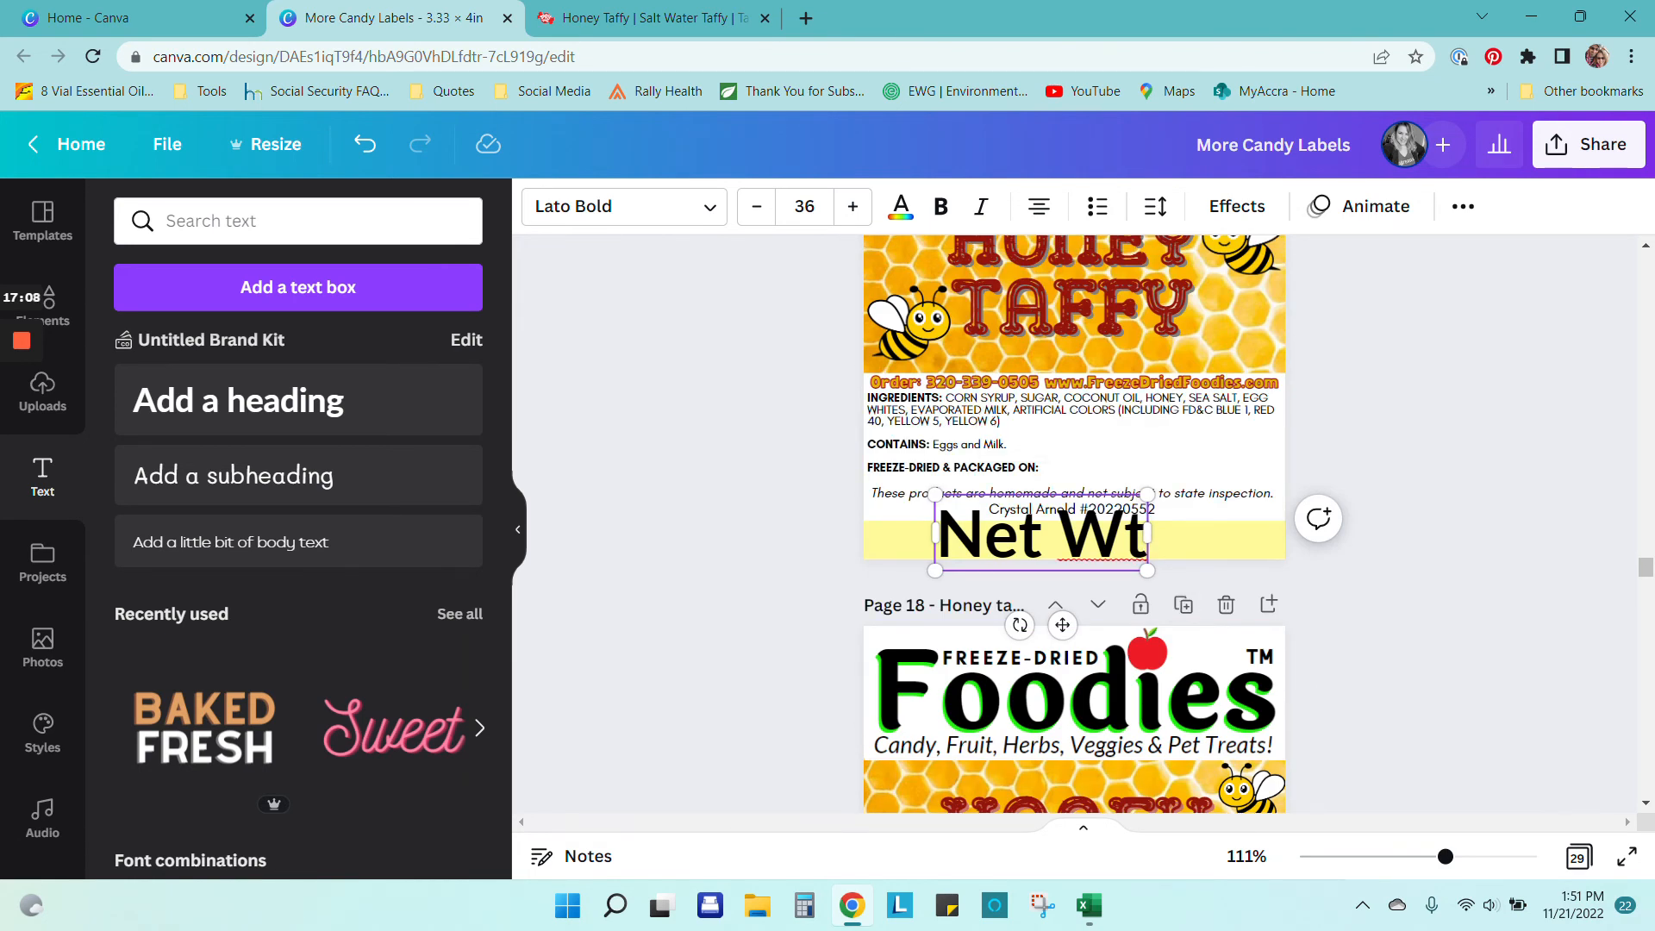
pyautogui.write('.')
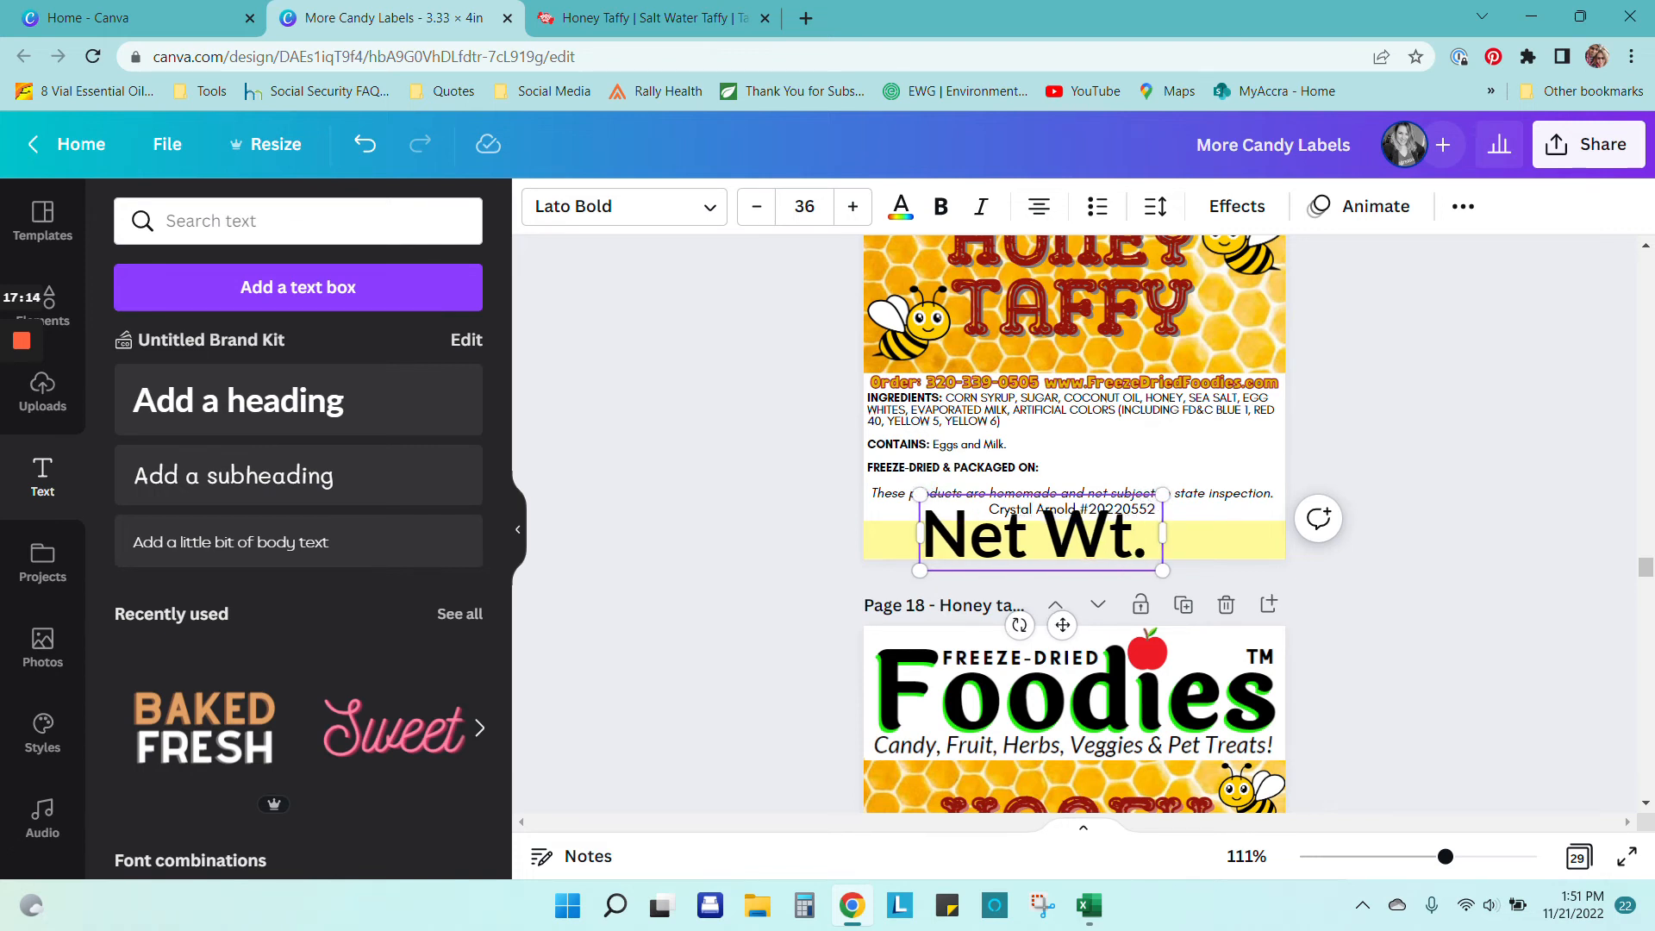
pyautogui.write(' 1.5oz')
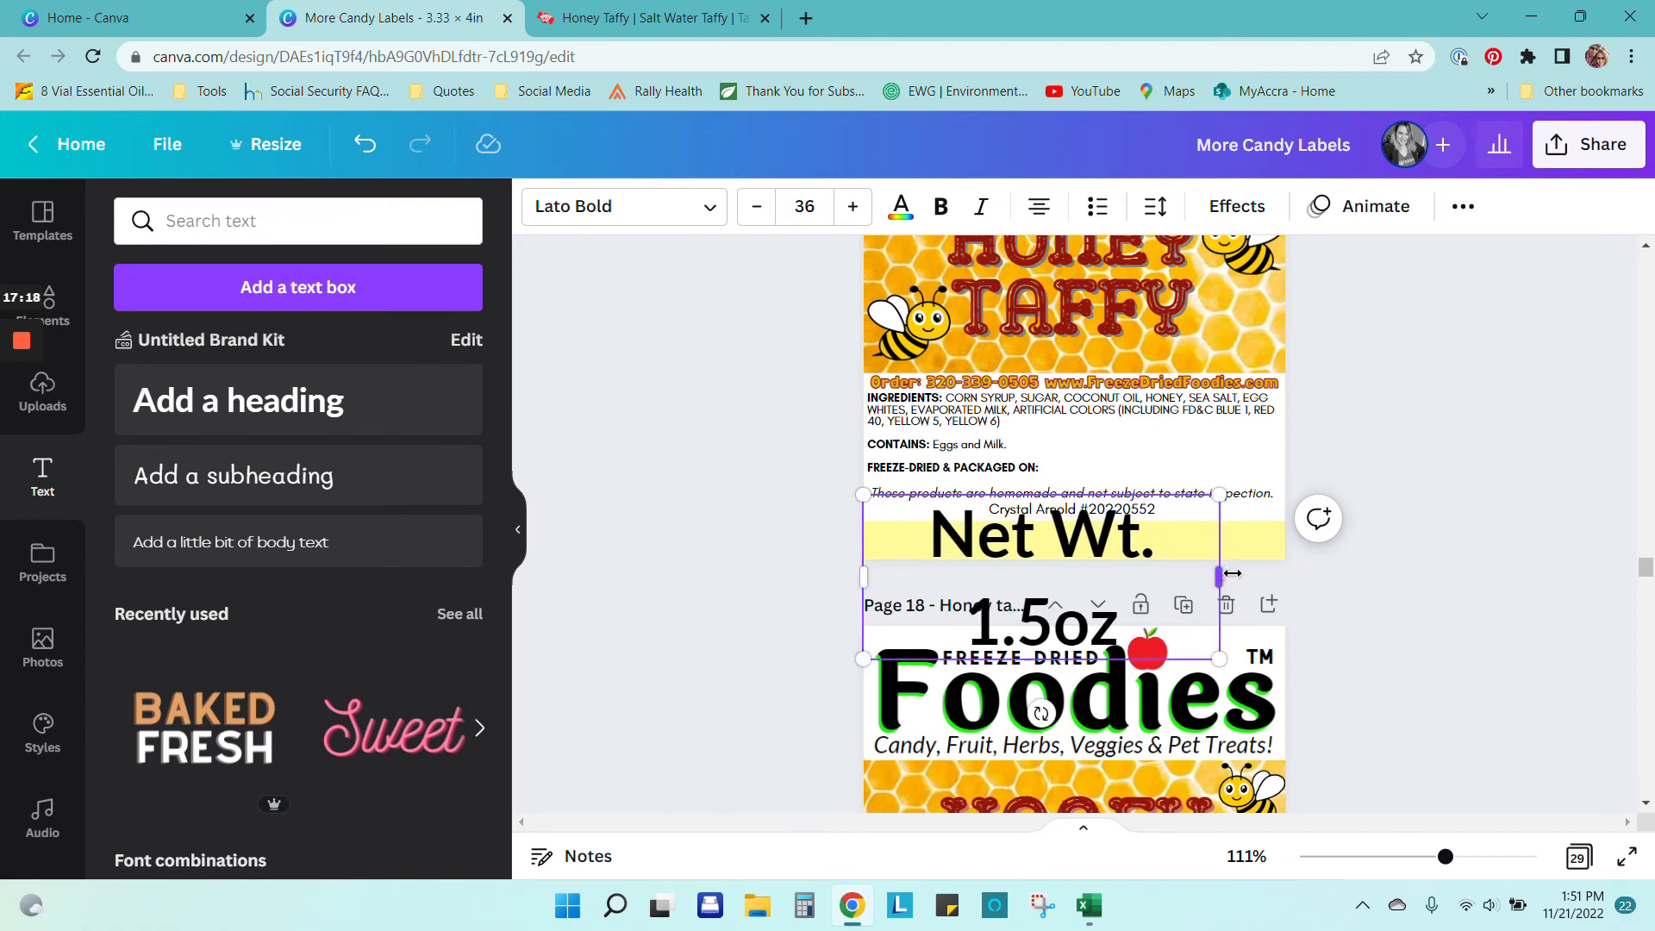
pyautogui.moveTo(1219, 576); pyautogui.dragTo(1074, 524)
pyautogui.click(1005, 569)
pyautogui.click(984, 549)
pyautogui.click(950, 552)
pyautogui.click(1114, 544)
# Step: Settle the disclaimer against the yellow bar and narrow the ingredients block so it rewraps
pyautogui.click(1073, 518)
pyautogui.click(1426, 414)
pyautogui.moveTo(1191, 500); pyautogui.dragTo(1189, 500)
pyautogui.click(1155, 444)
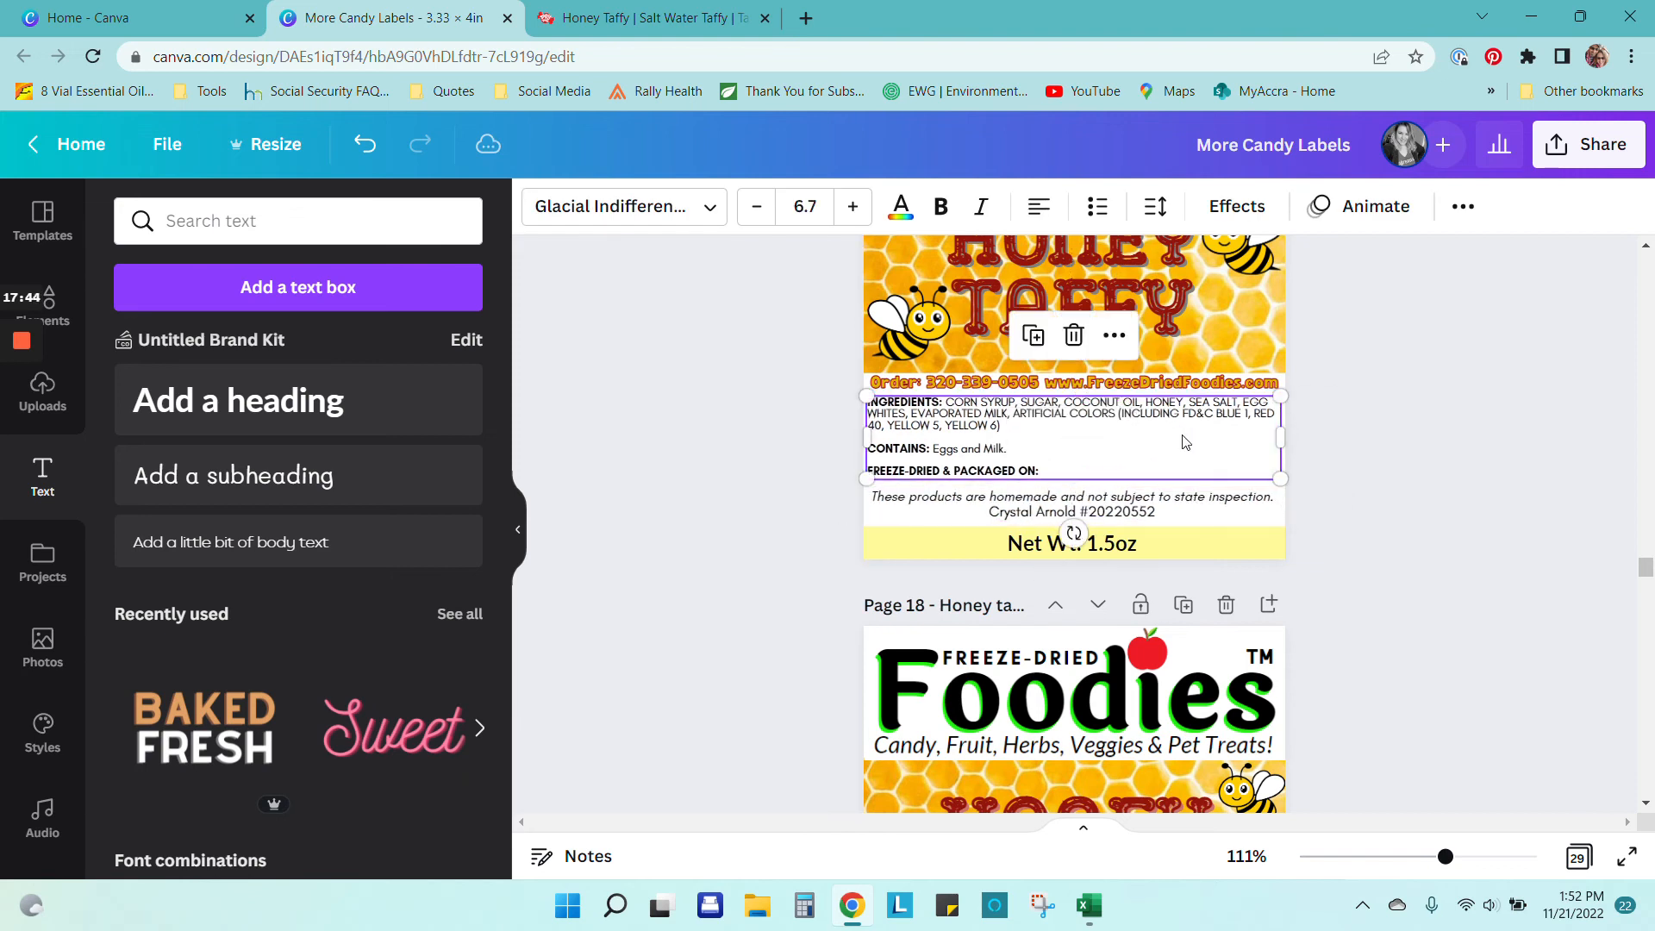
pyautogui.moveTo(1285, 432); pyautogui.dragTo(1267, 487)
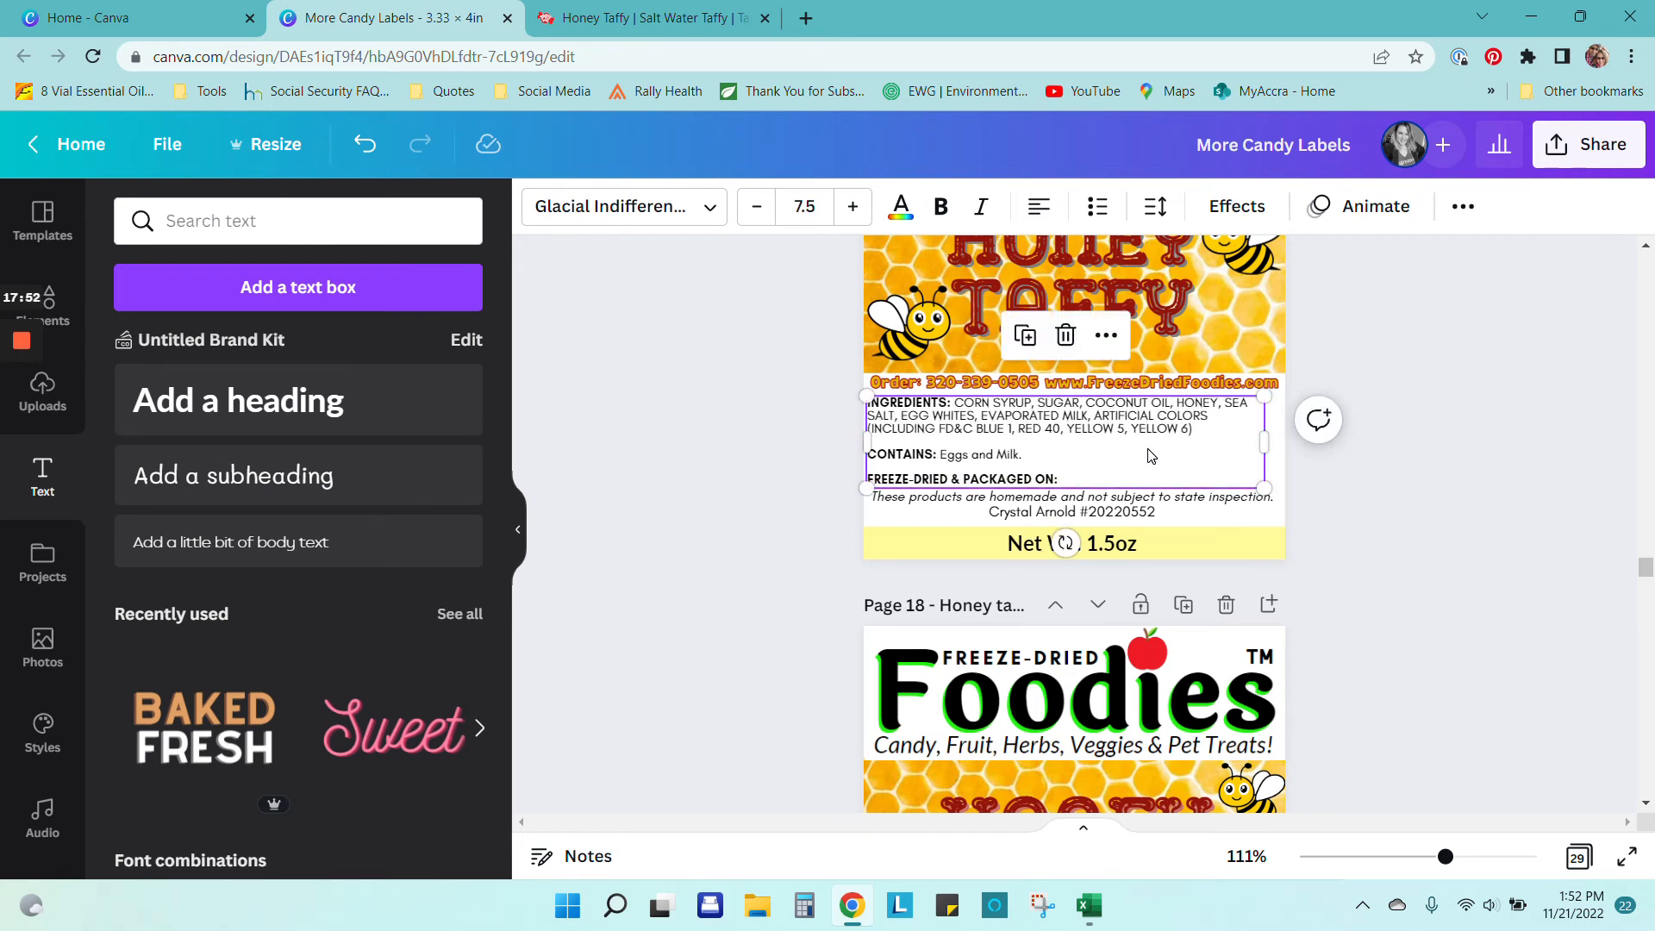
pyautogui.moveTo(1154, 456); pyautogui.dragTo(1153, 454)
pyautogui.moveTo(1266, 440); pyautogui.dragTo(1273, 490)
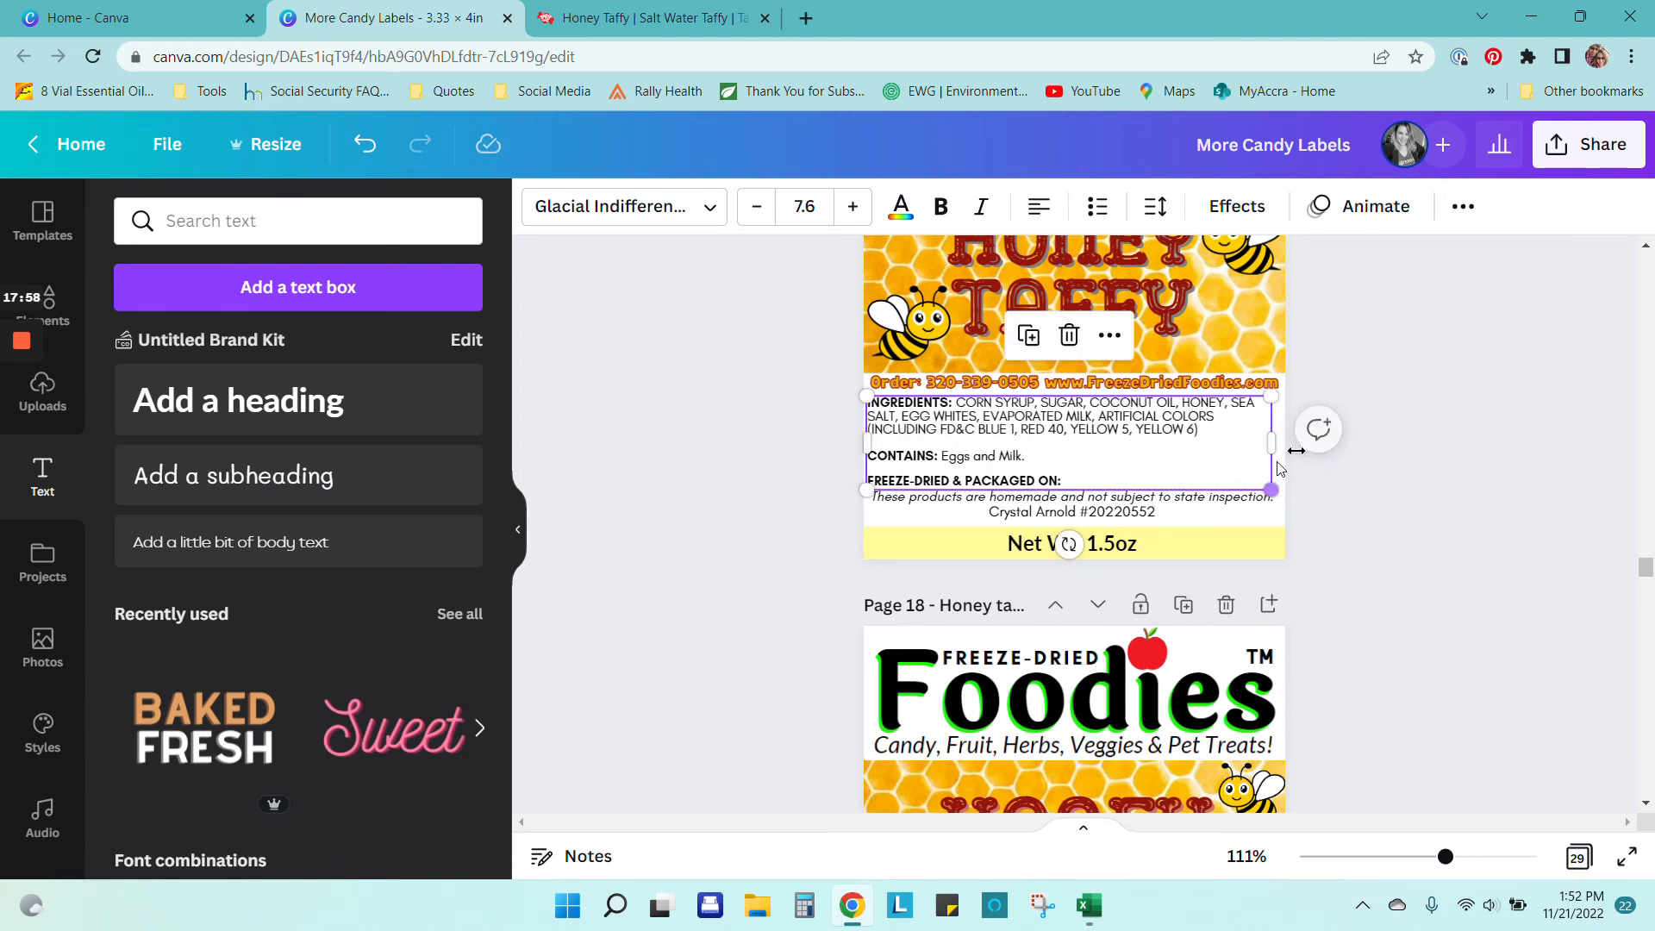
pyautogui.click(1424, 421)
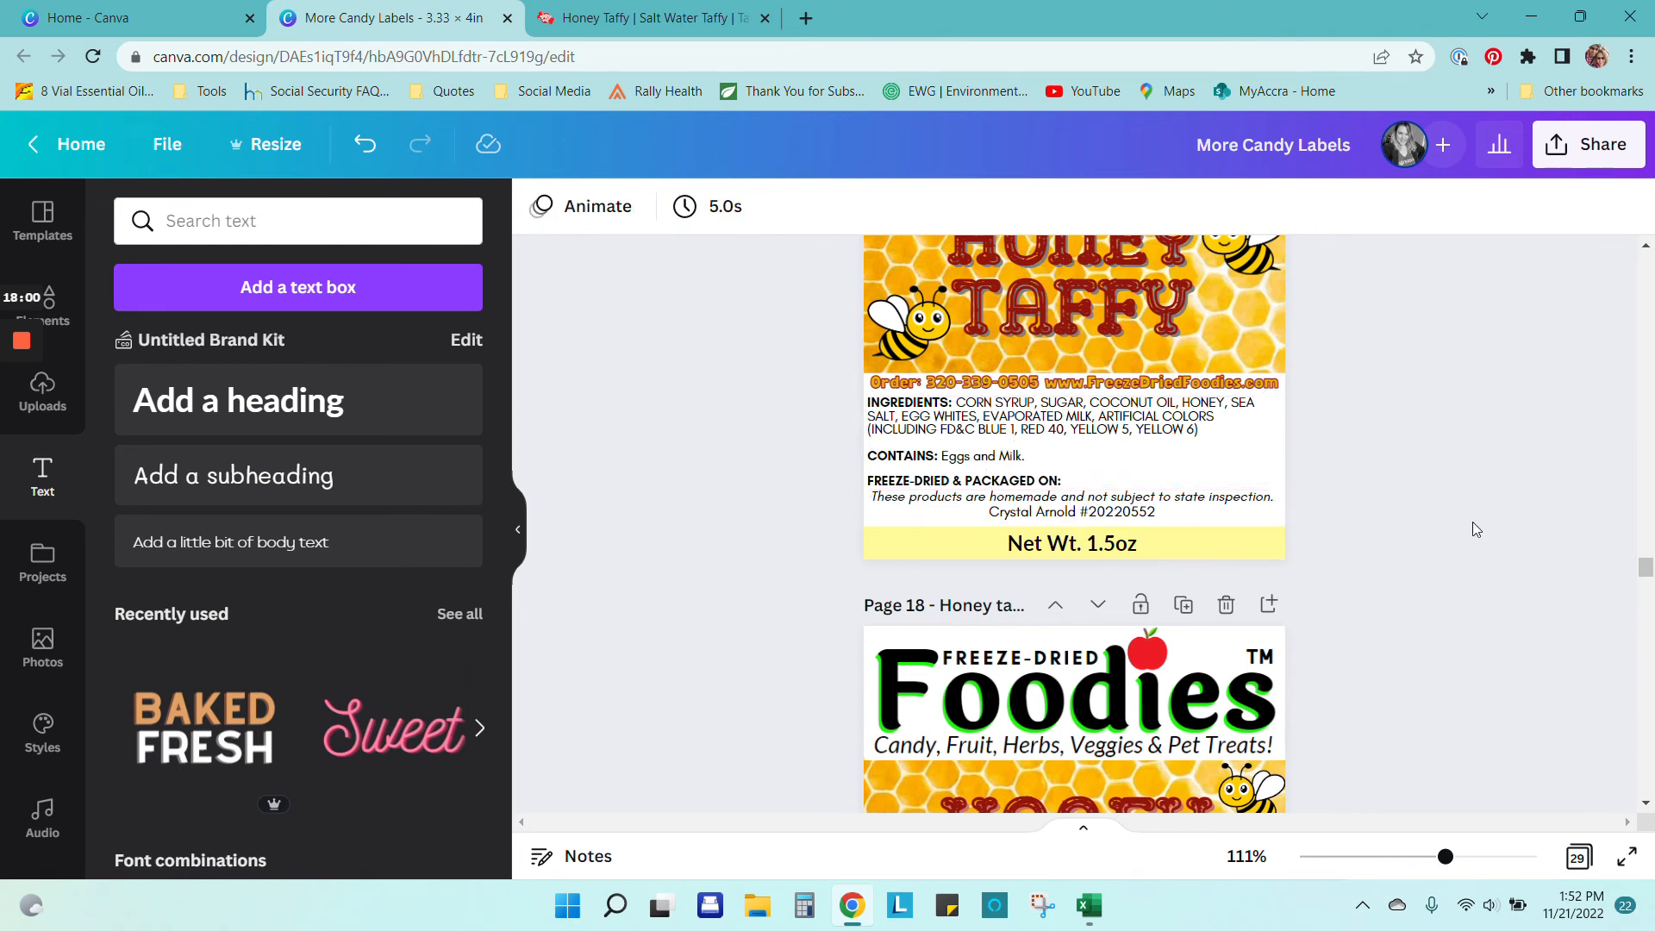
# Step: Title page 17 'Honey Taffy by taffytown'
pyautogui.scroll(3, 1481, 524)
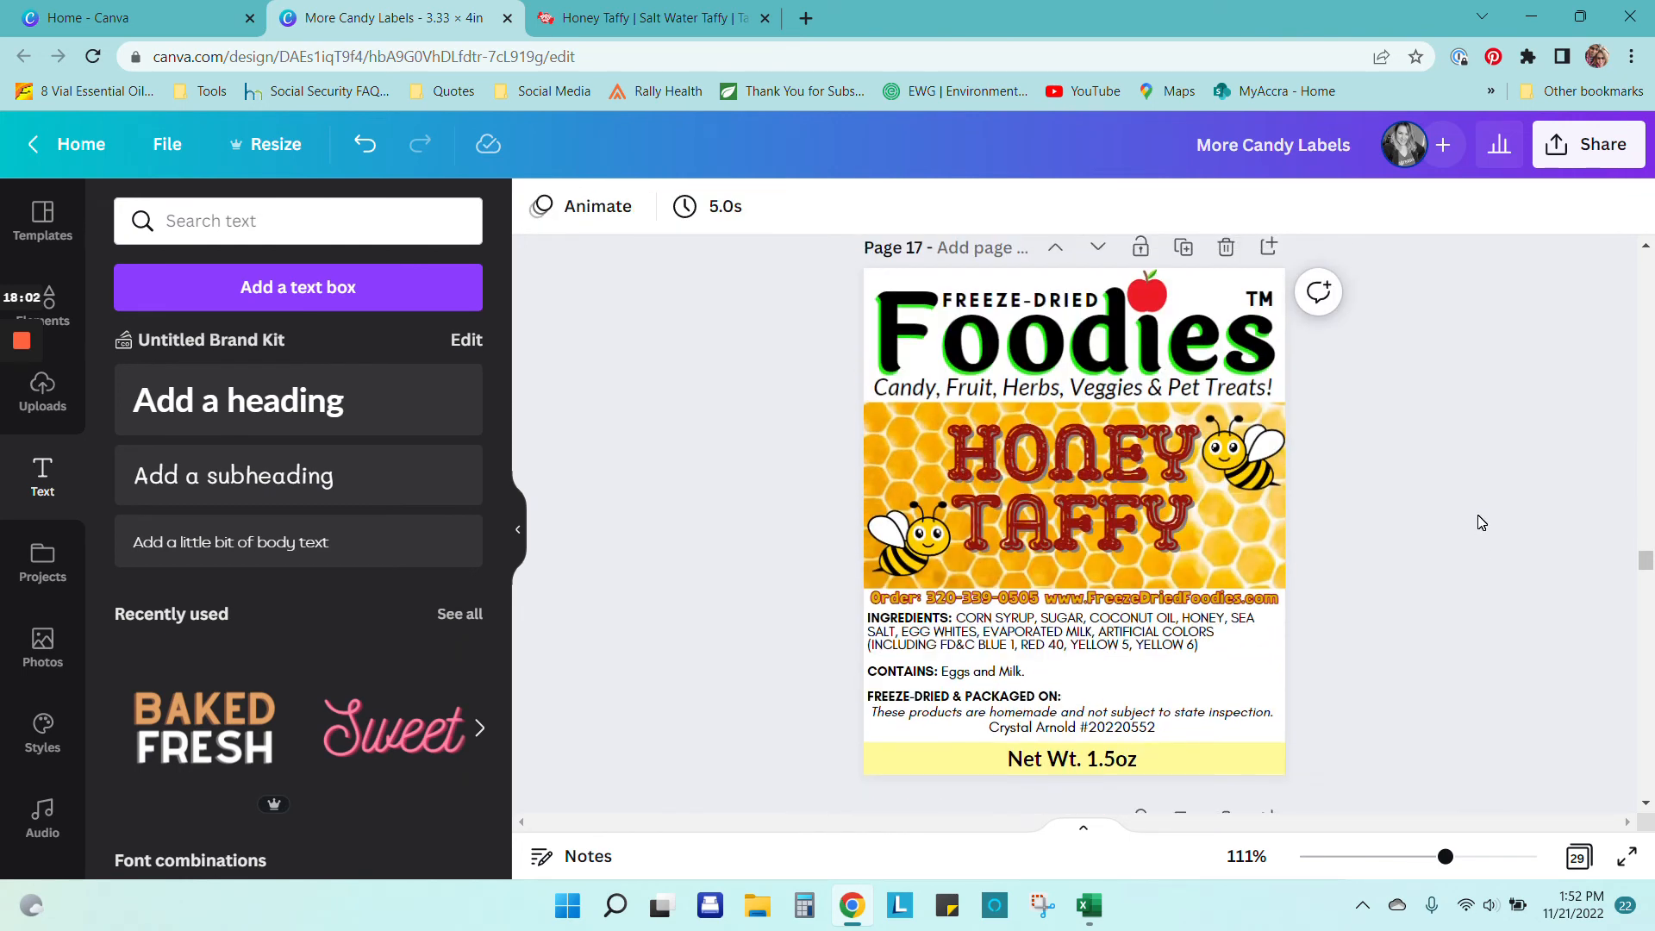
pyautogui.click(948, 249)
pyautogui.write('Honey Taff')
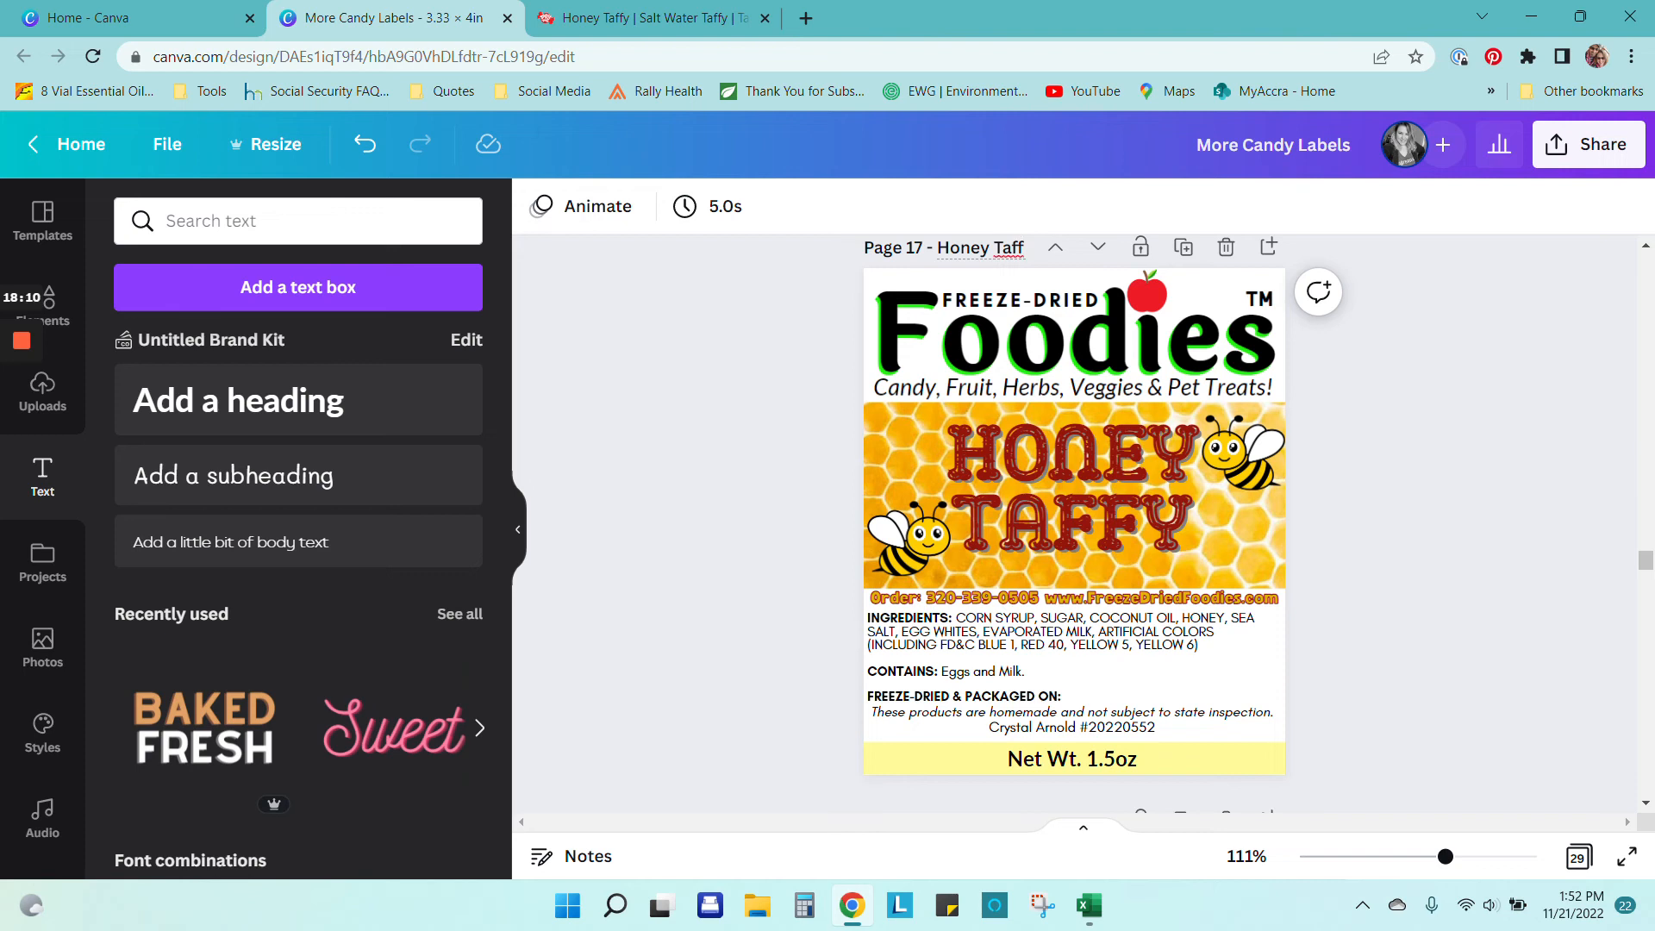
pyautogui.write('y by taffytown')
pyautogui.click(1547, 465)
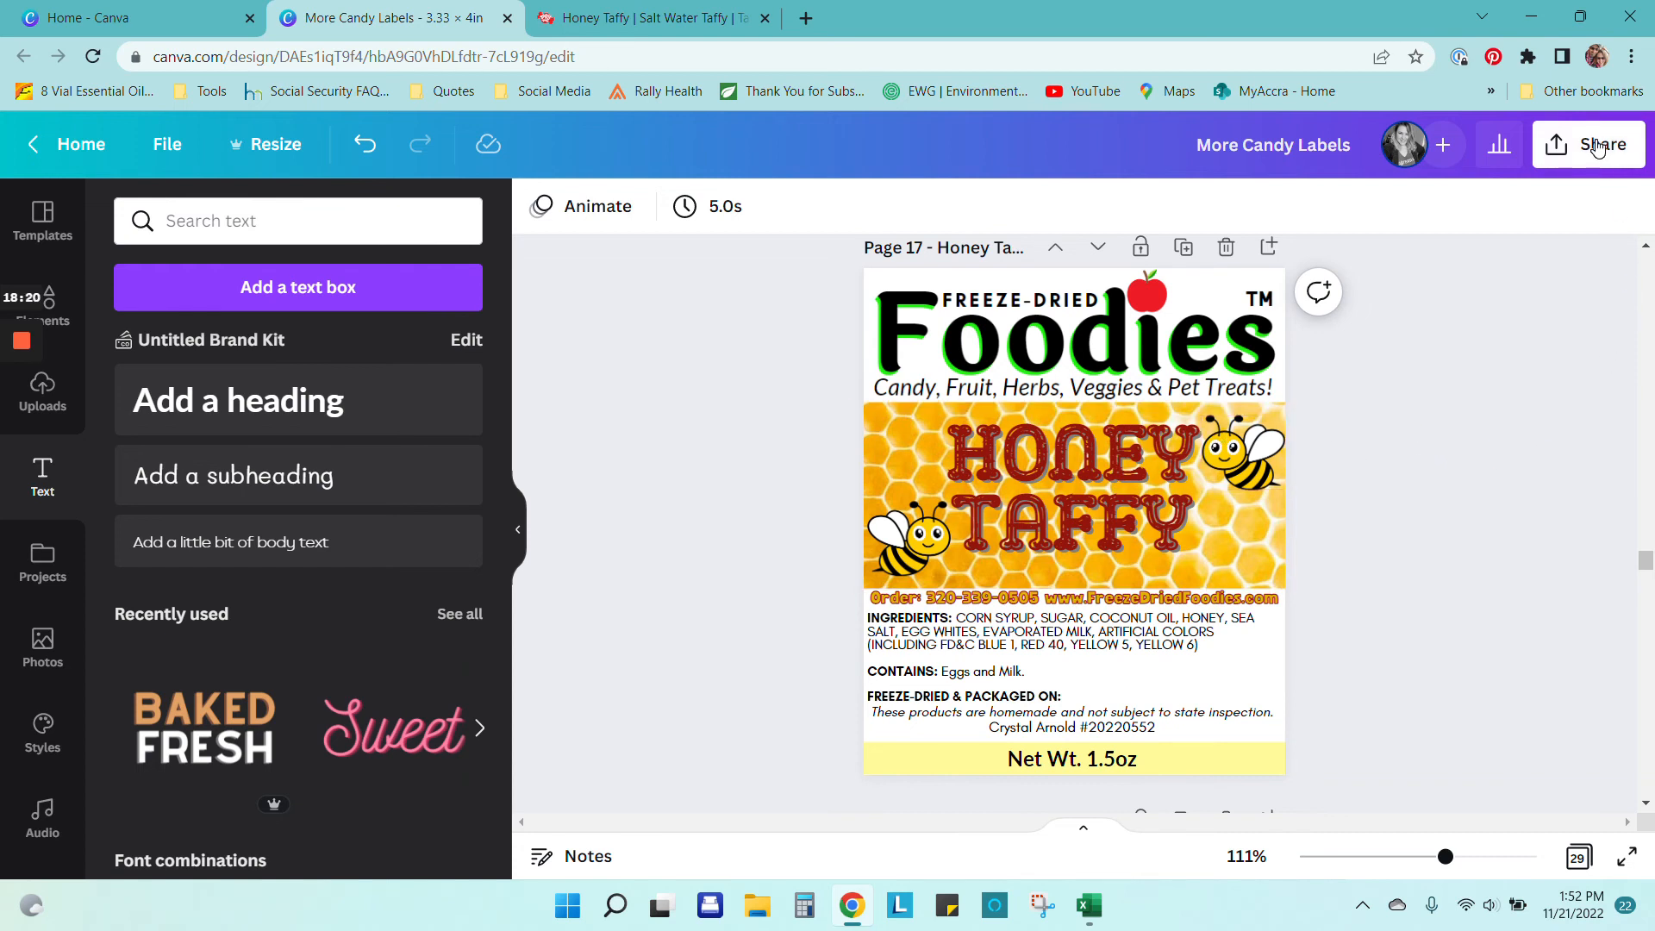
# Step: Open Download under Share and expand the File type dropdown, currently PNG for all 29 pages
pyautogui.click(1598, 146)
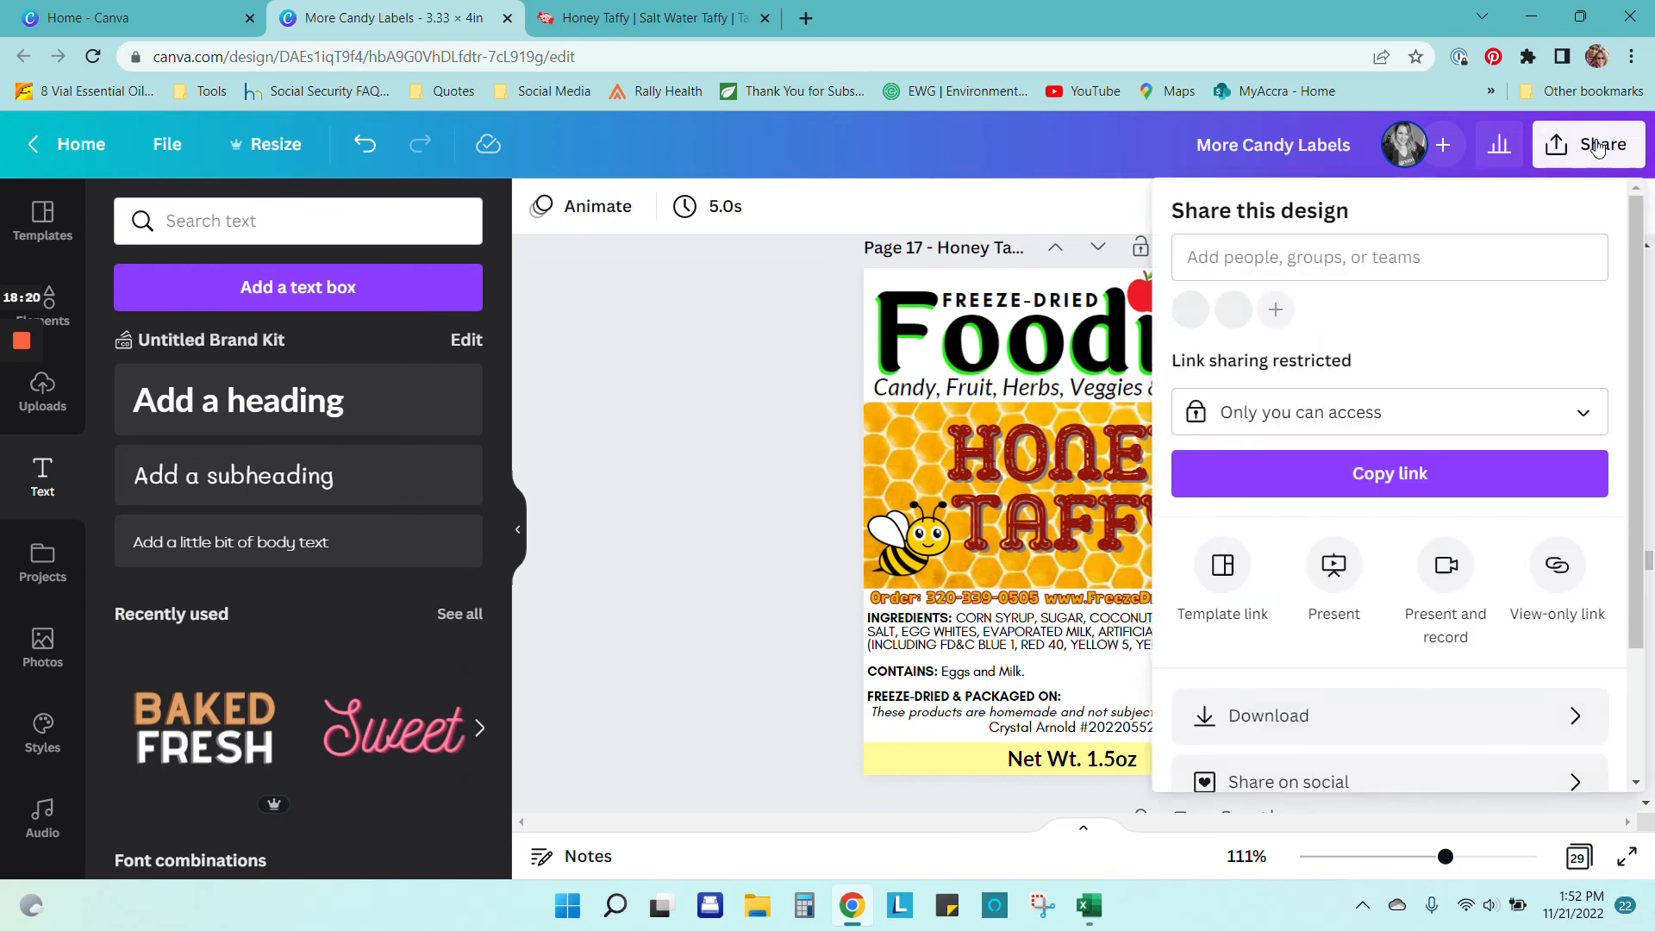
pyautogui.click(1353, 722)
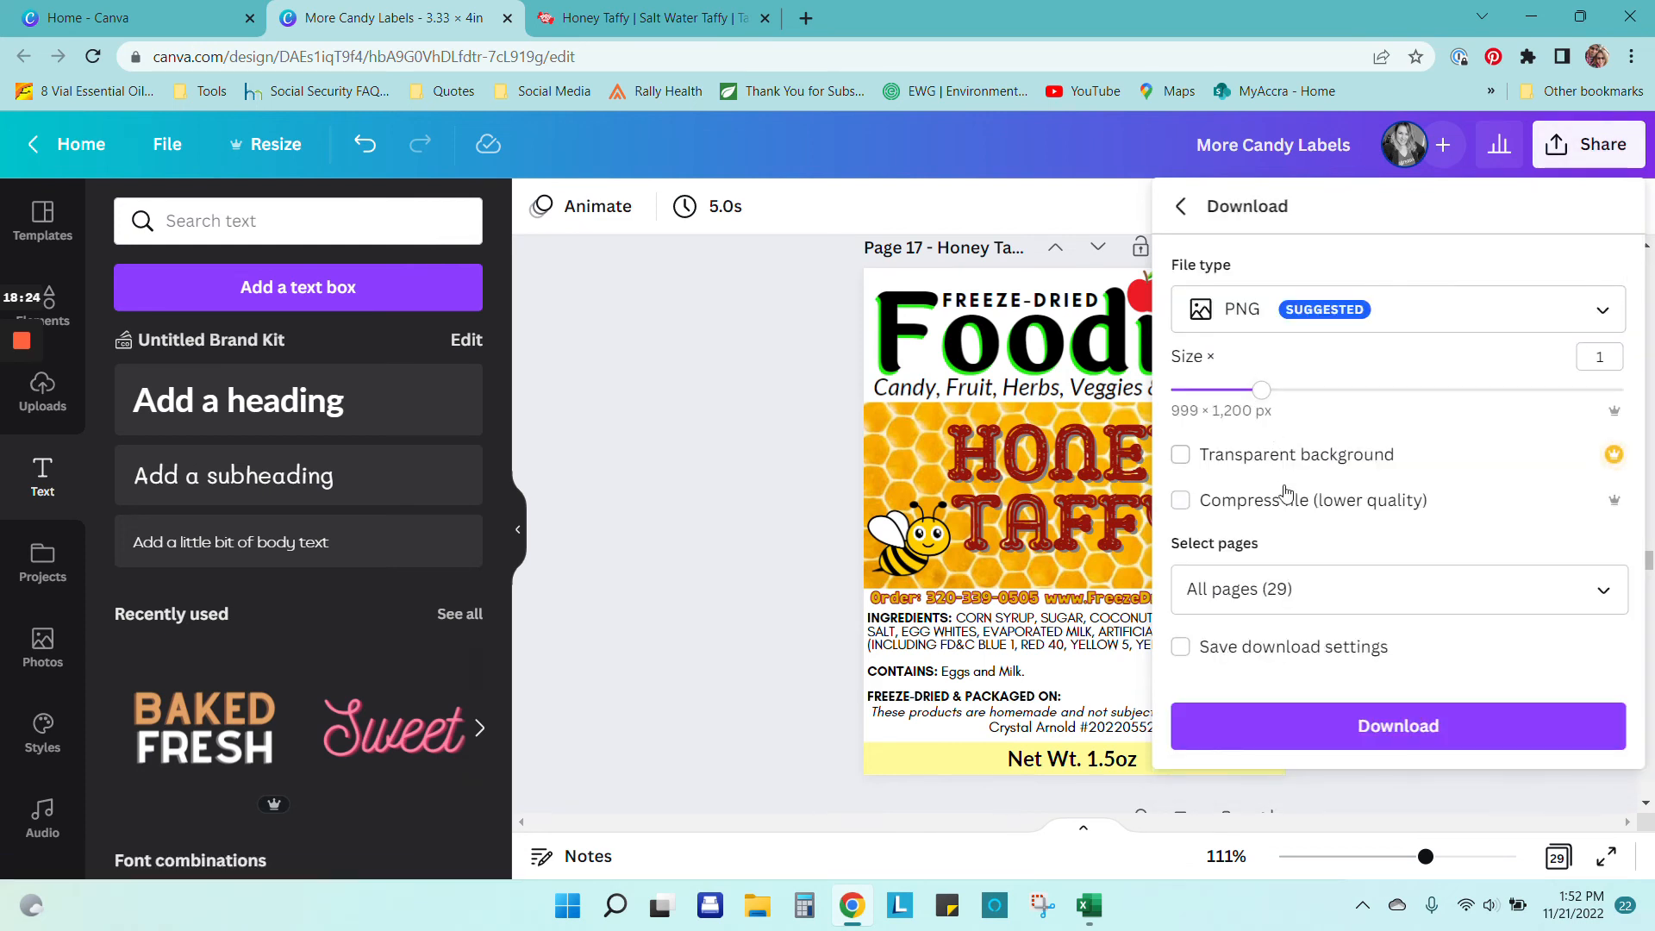
pyautogui.click(1597, 319)
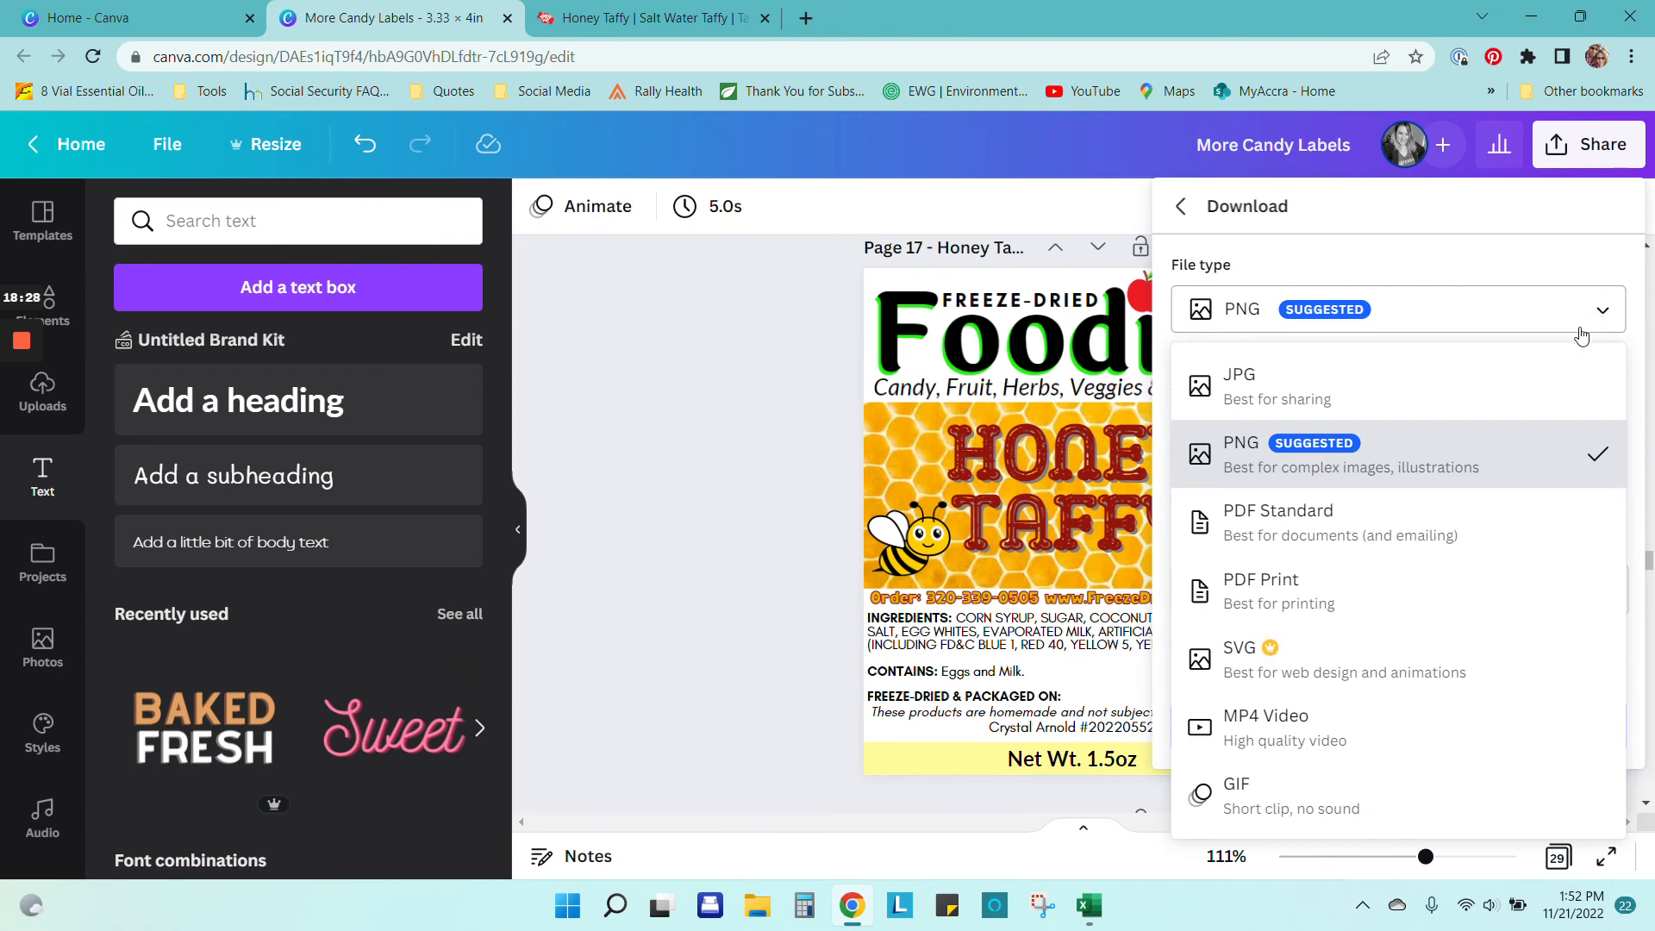
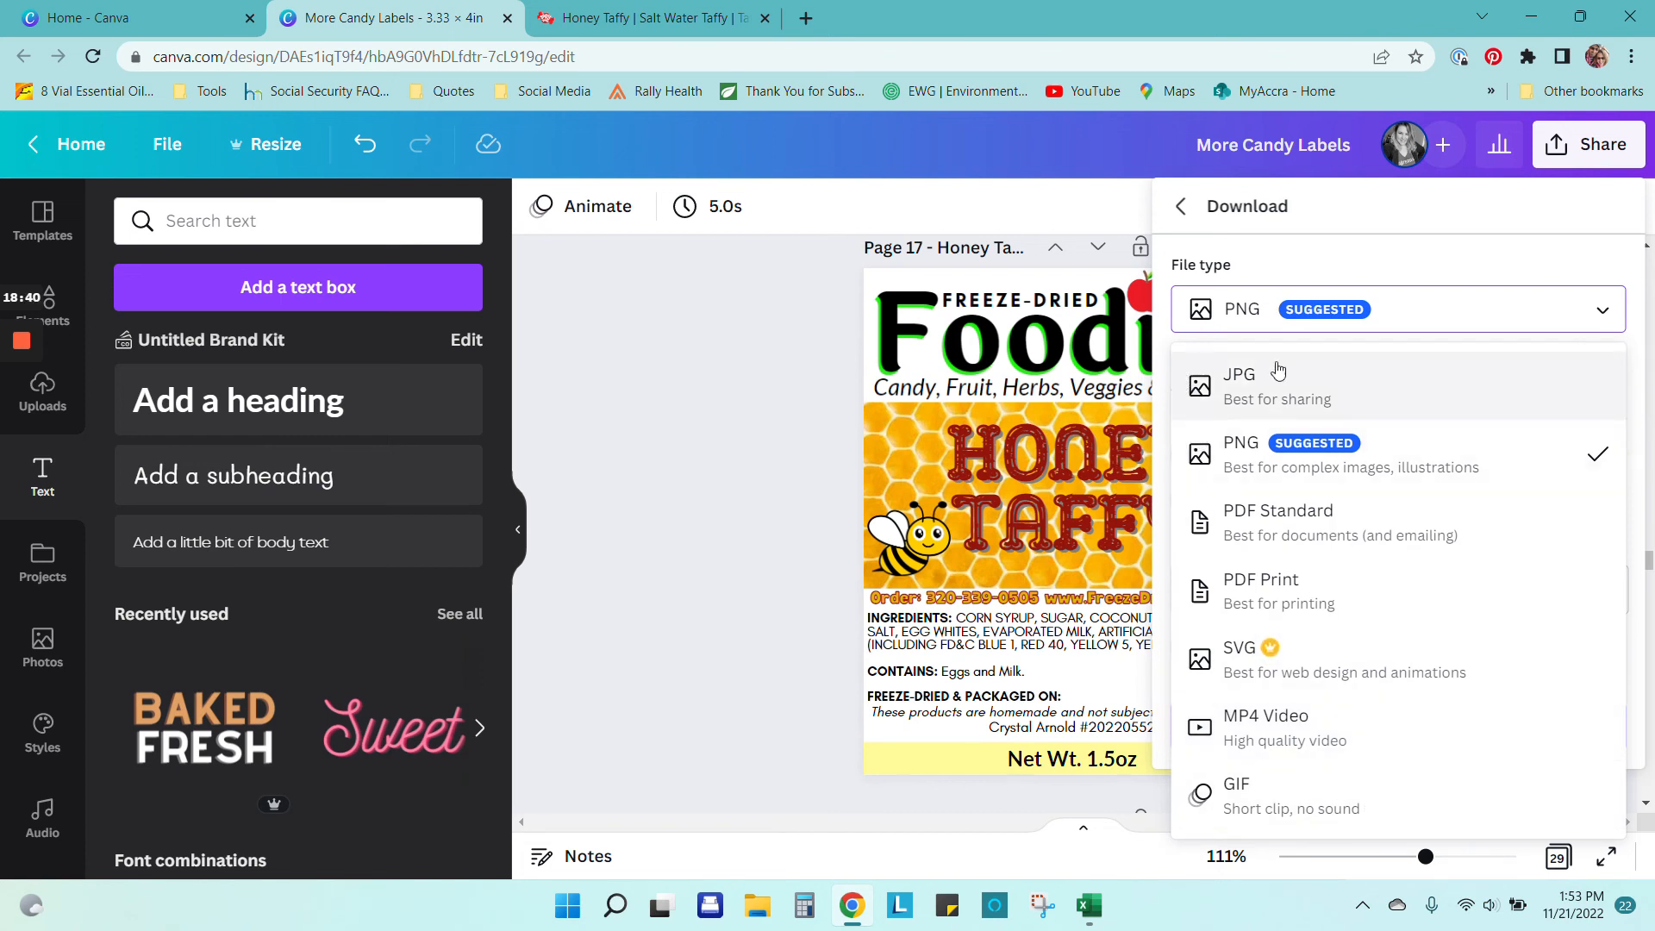
# Step: Reopen the label design's Download options under Share and confirm PNG is the file type
pyautogui.click(784, 443)
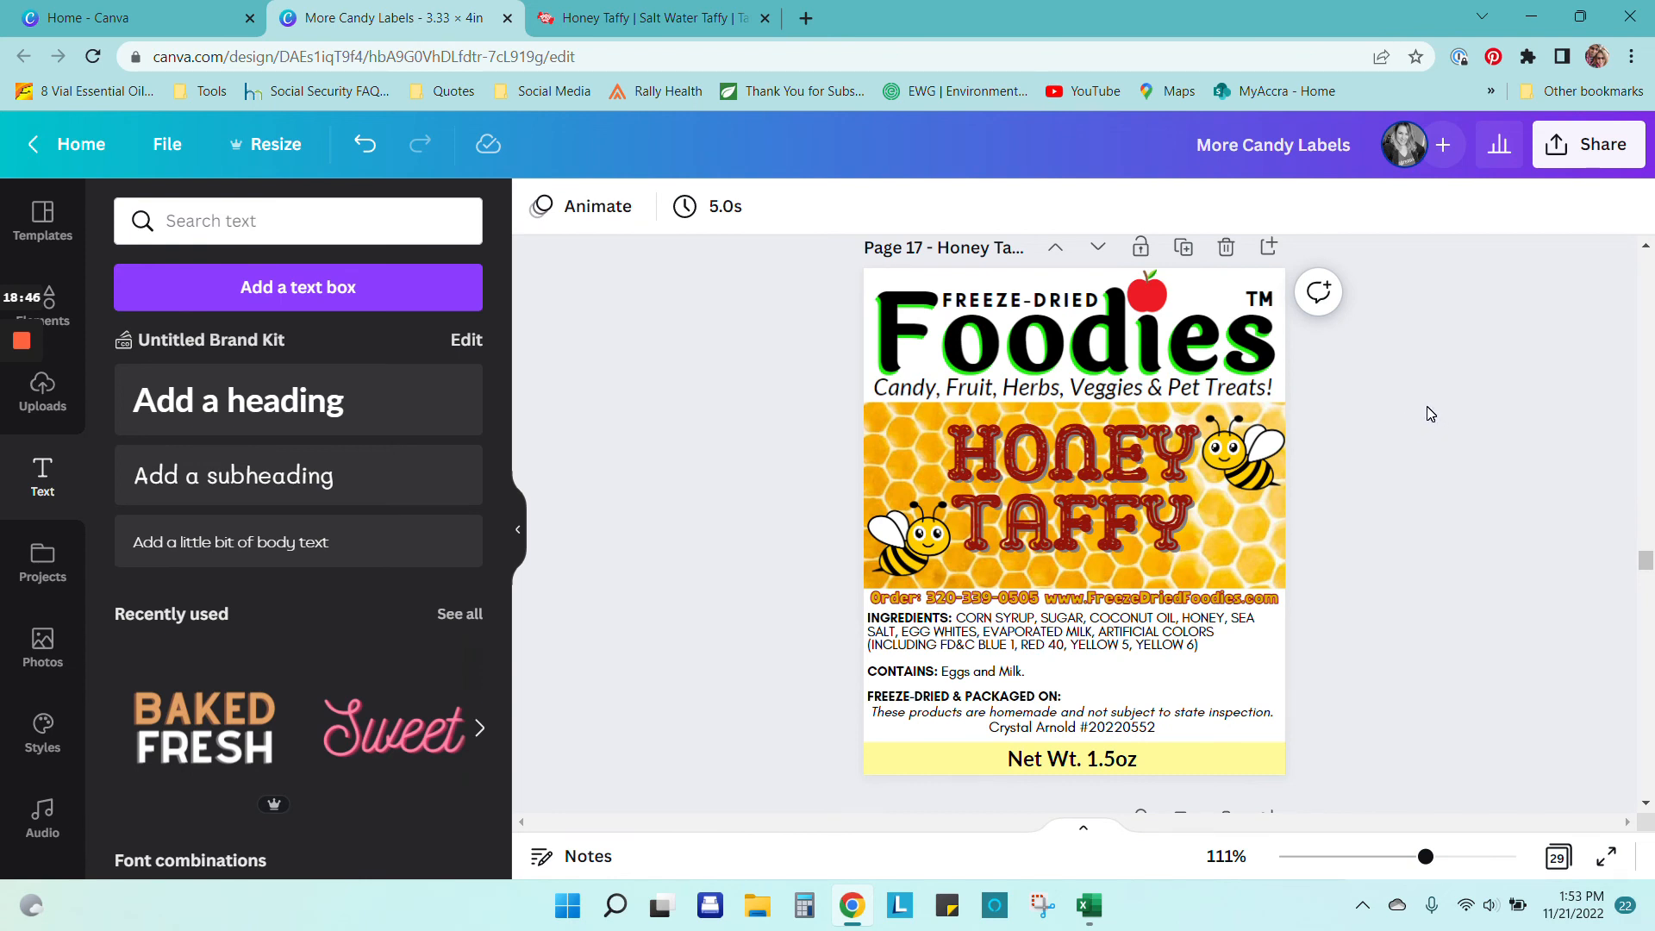
pyautogui.click(1602, 155)
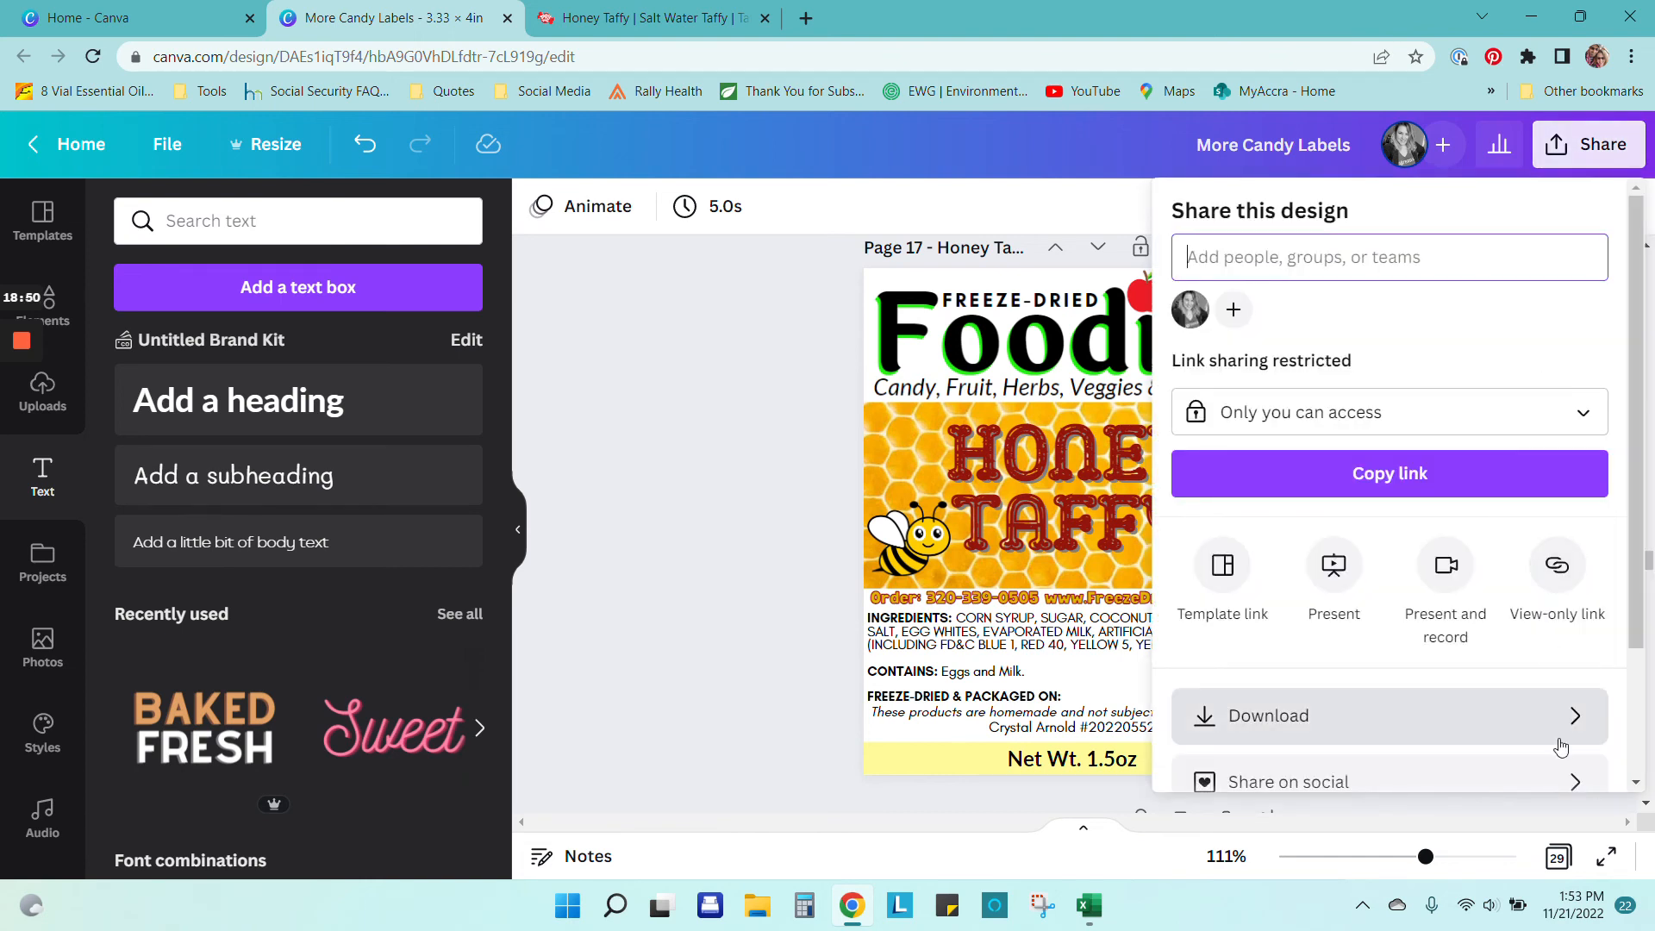
pyautogui.scroll(-2, 1552, 629)
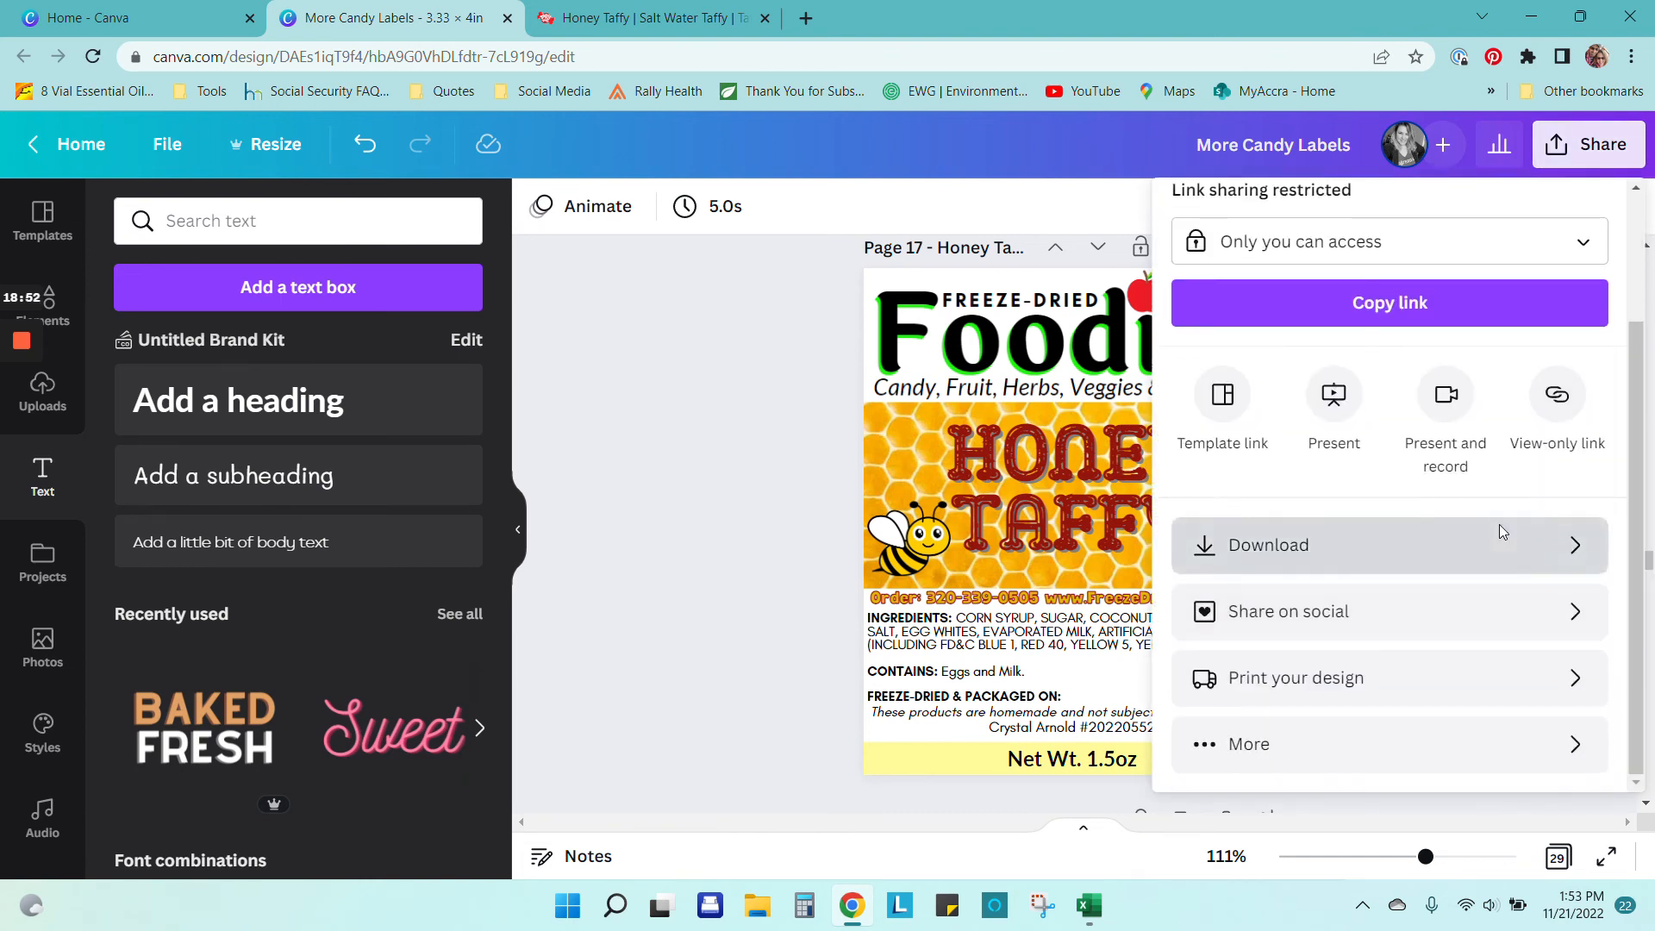
pyautogui.click(1499, 524)
pyautogui.click(1603, 312)
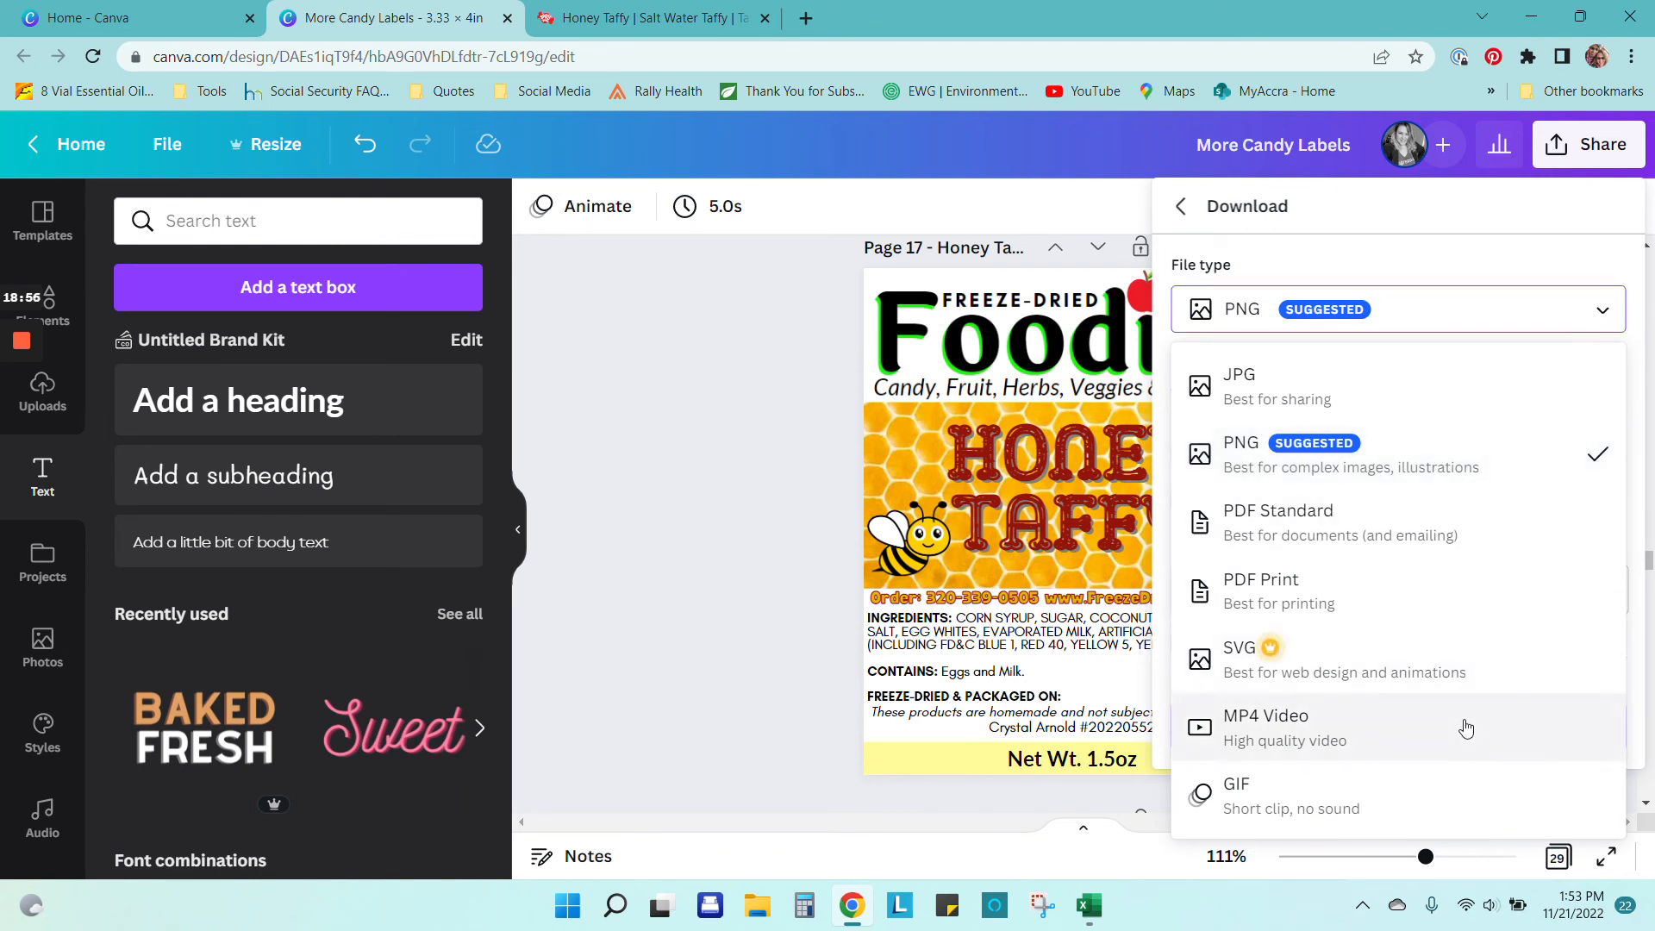
pyautogui.click(764, 403)
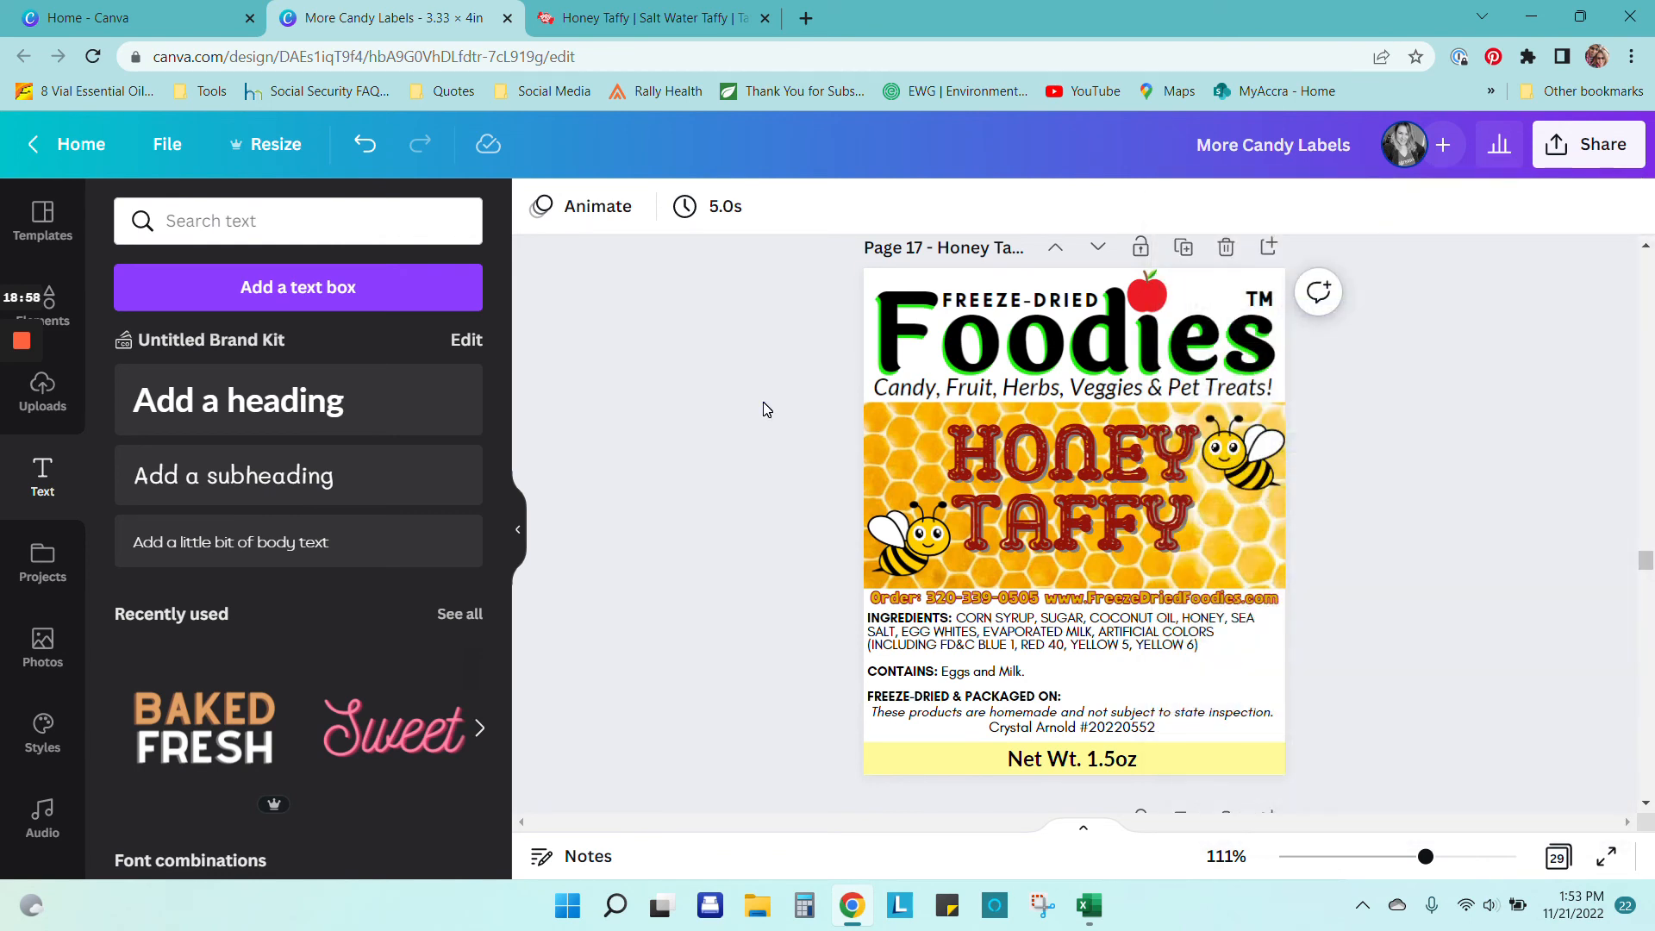
pyautogui.click(1557, 148)
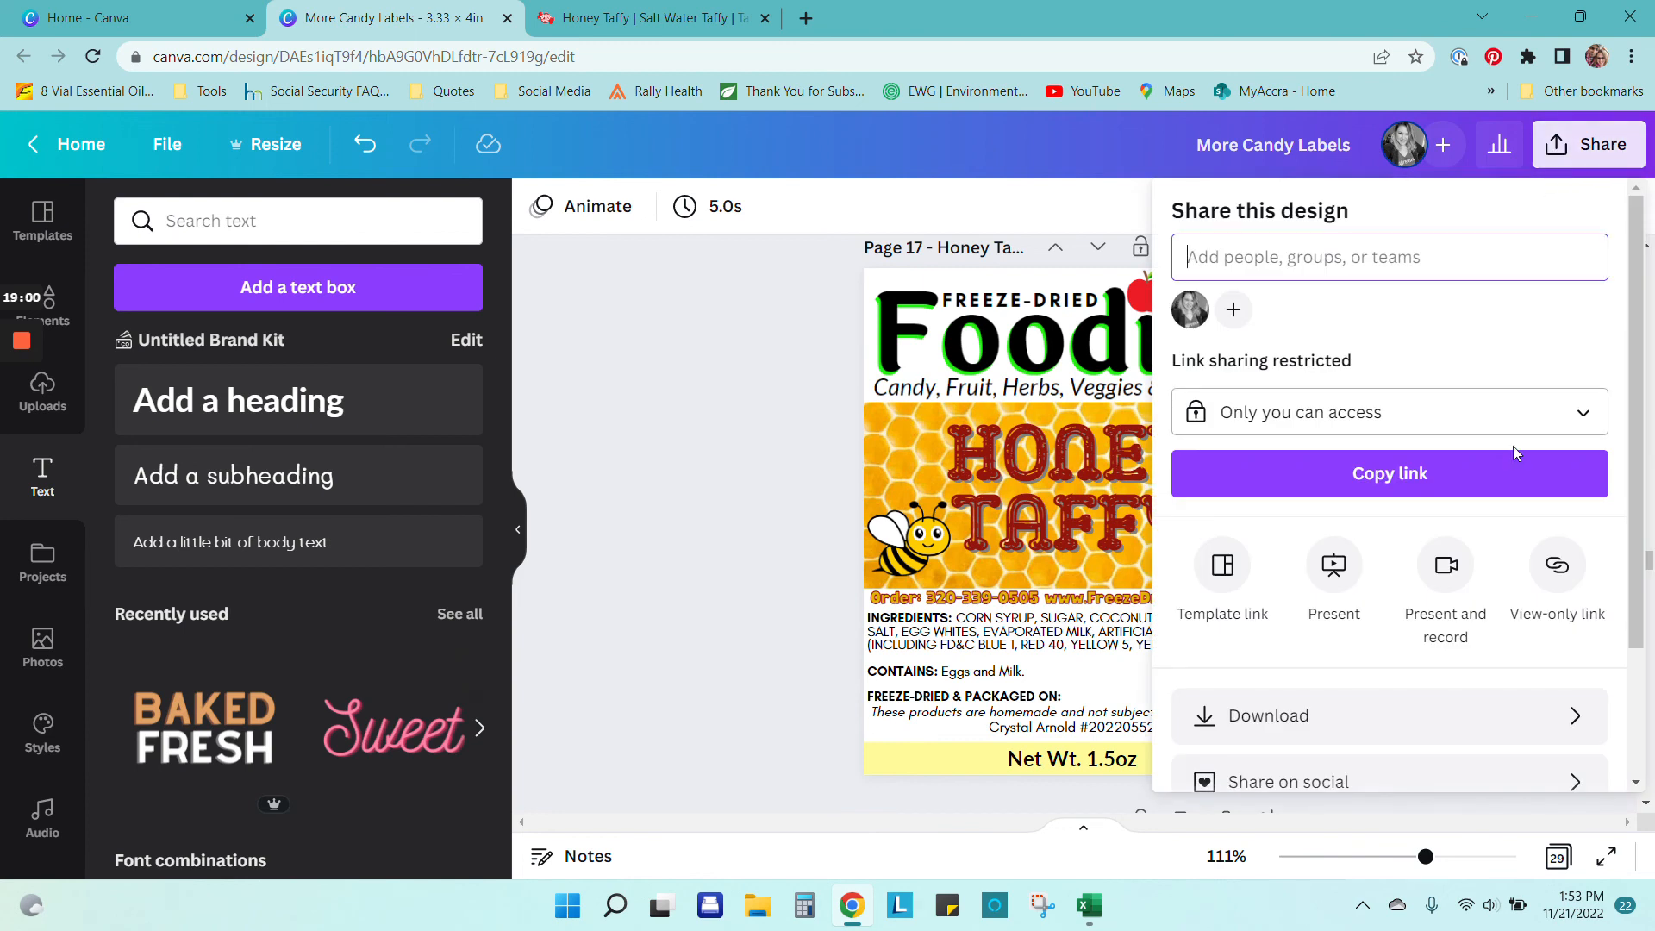
pyautogui.scroll(-3, 1474, 616)
pyautogui.click(1404, 547)
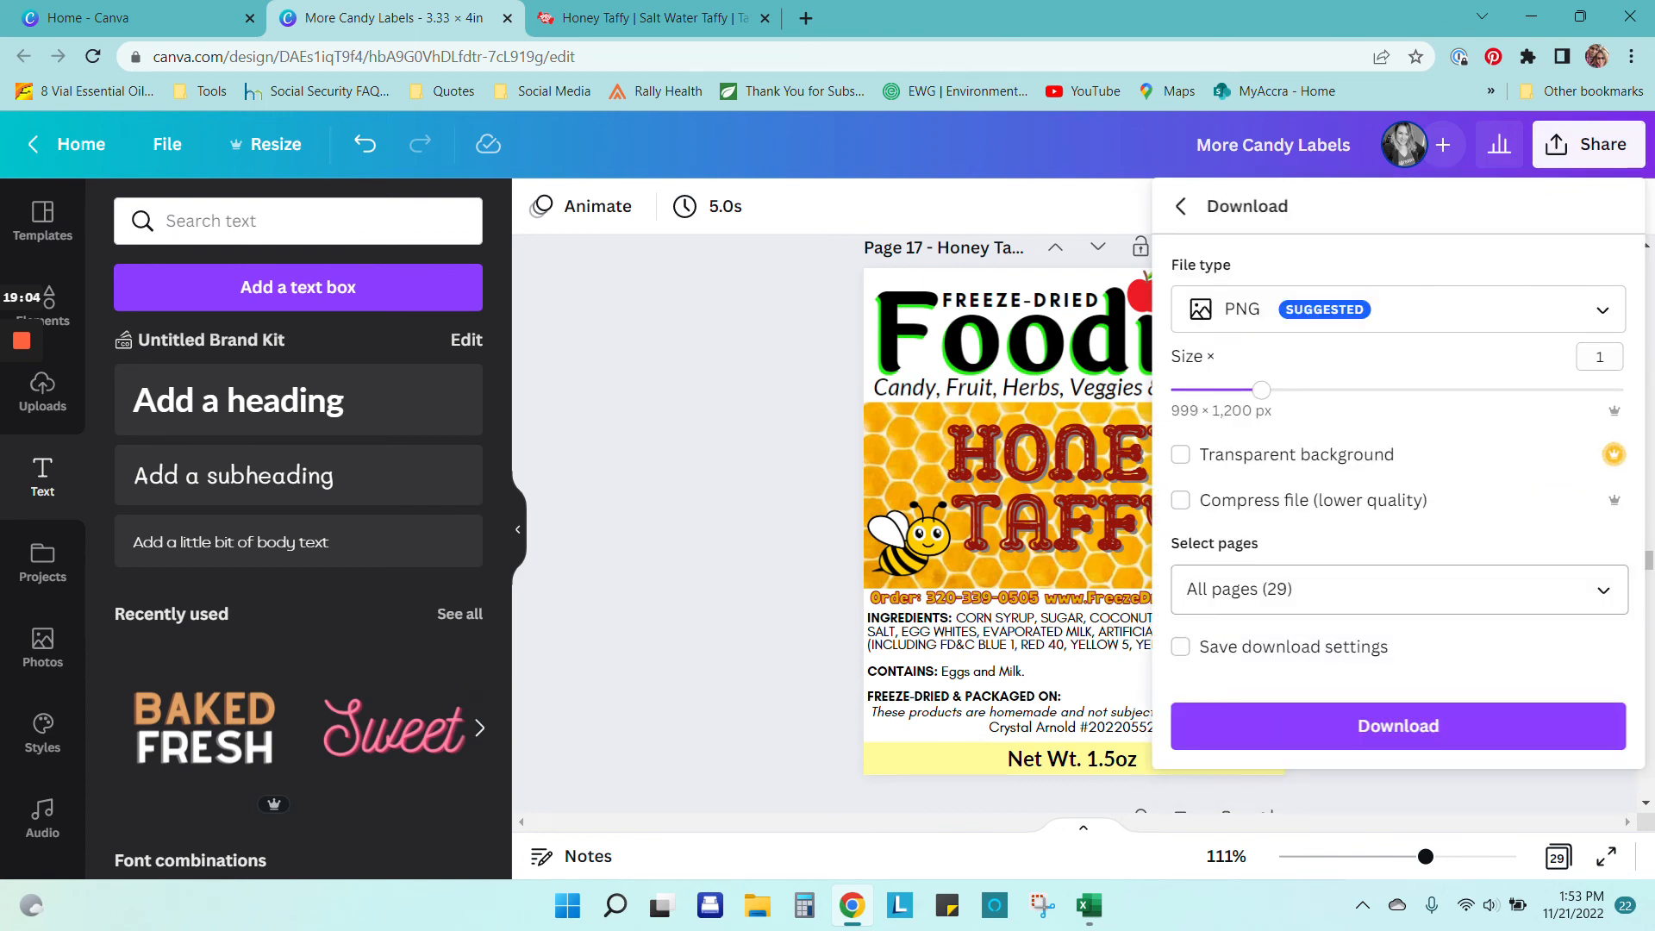
# Step: Limit the PNG download to the current page, Page 17, instead of all pages, and download it
pyautogui.click(1597, 588)
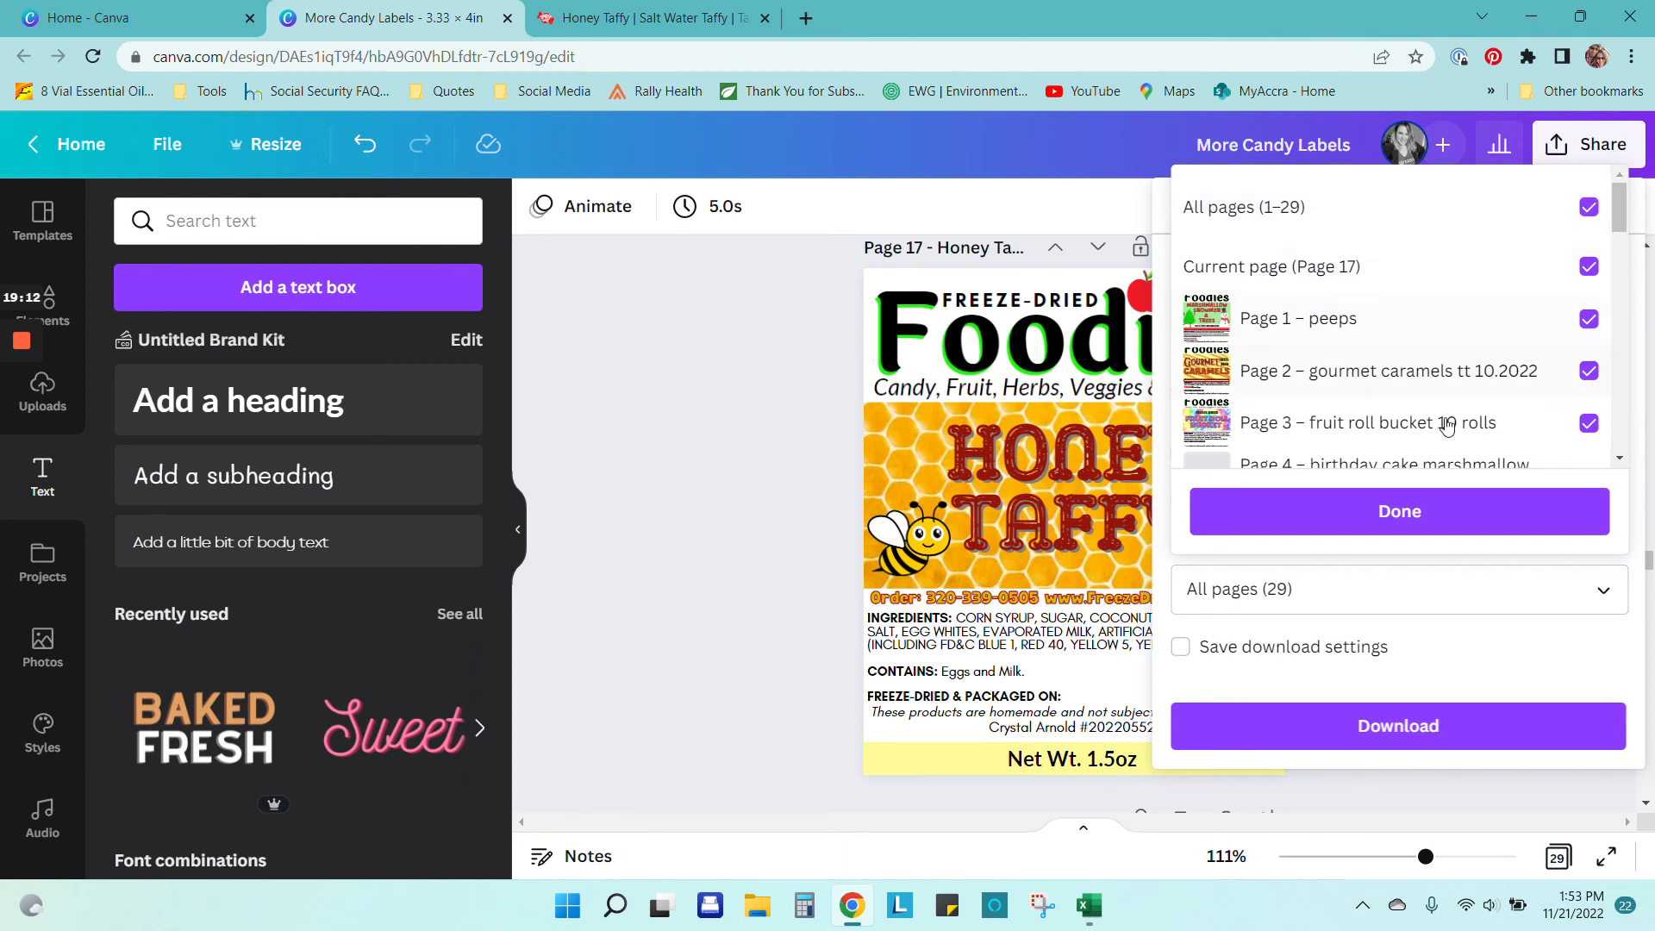
pyautogui.scroll(-3, 1460, 438)
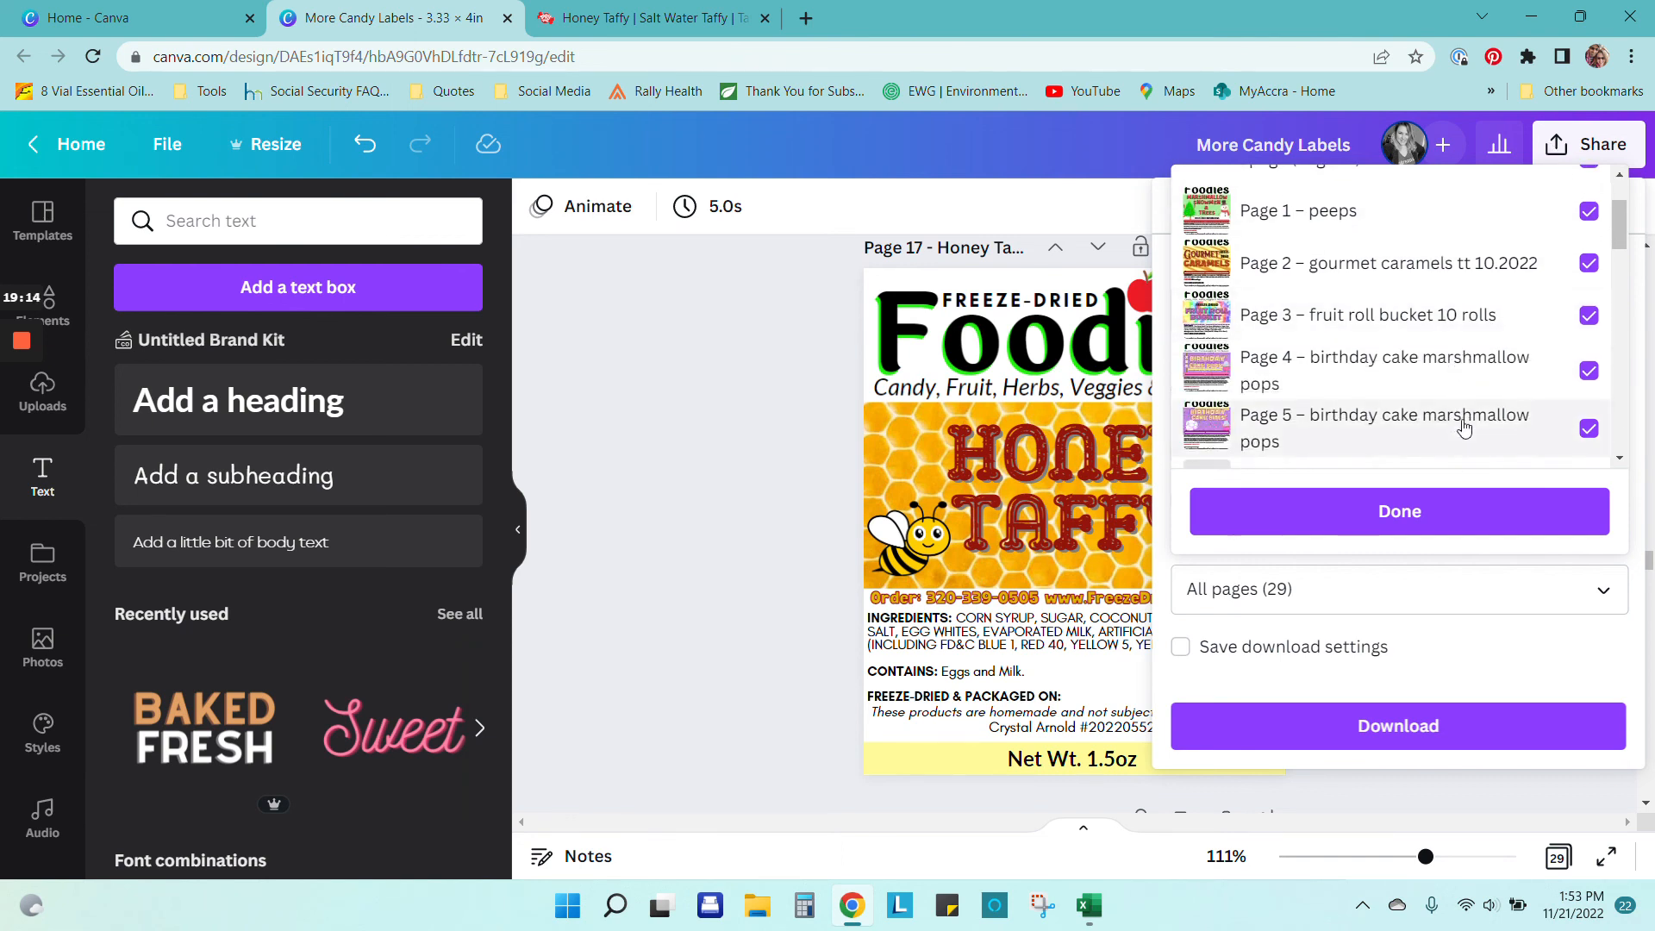
pyautogui.scroll(3, 1496, 363)
pyautogui.click(1596, 204)
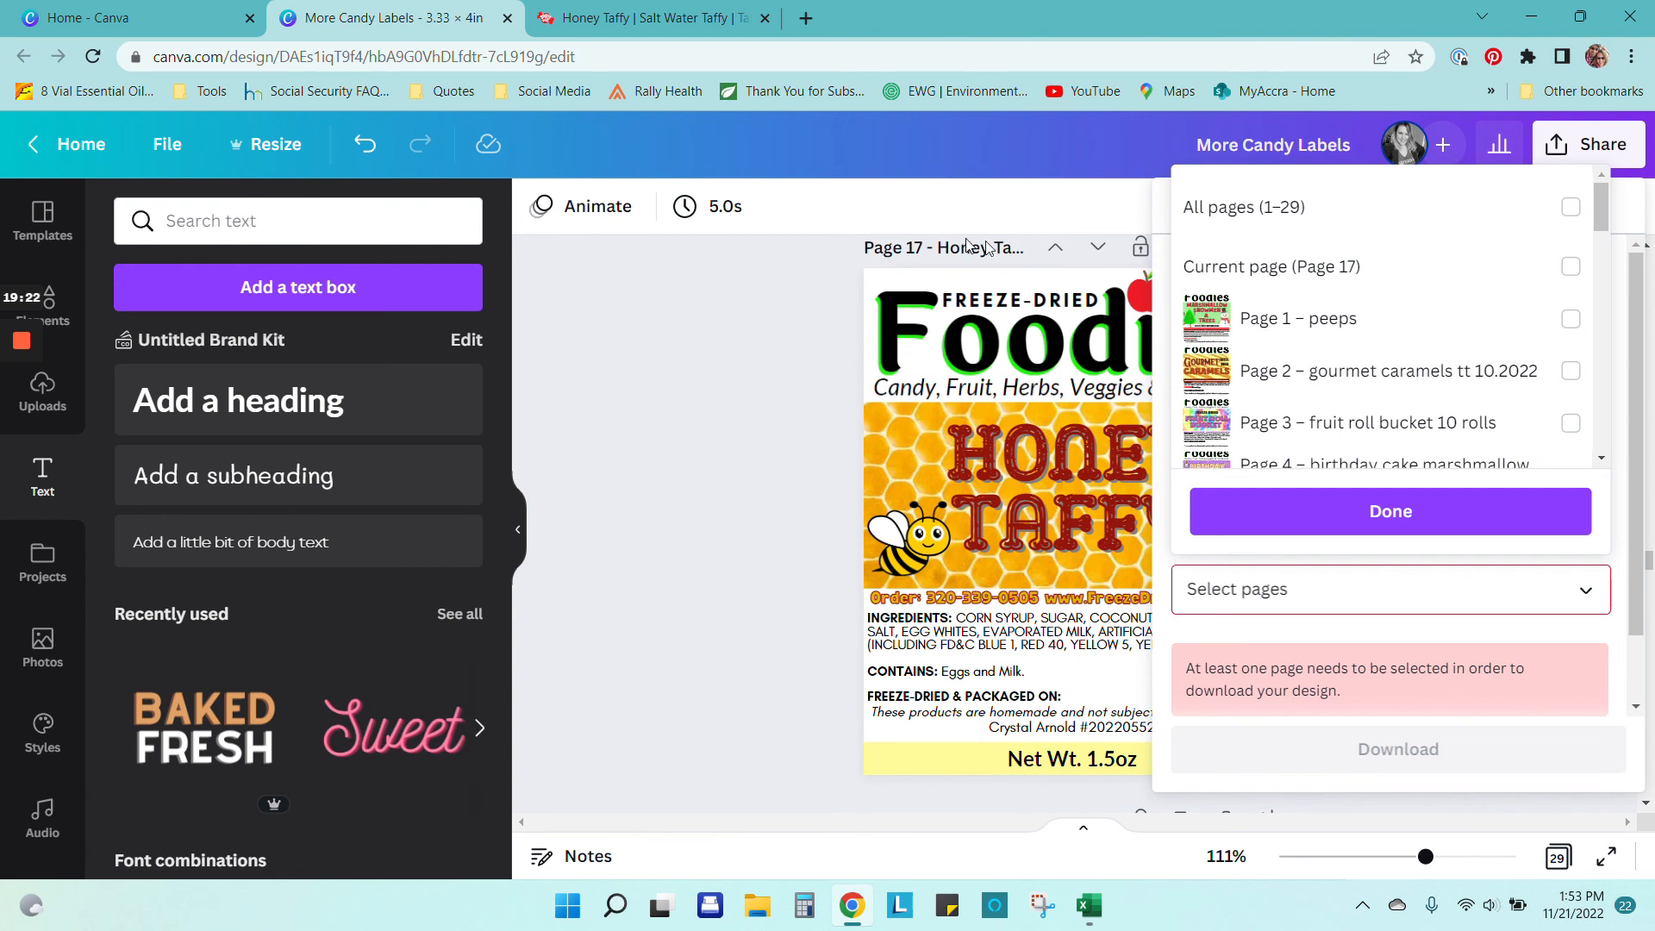
pyautogui.click(1576, 267)
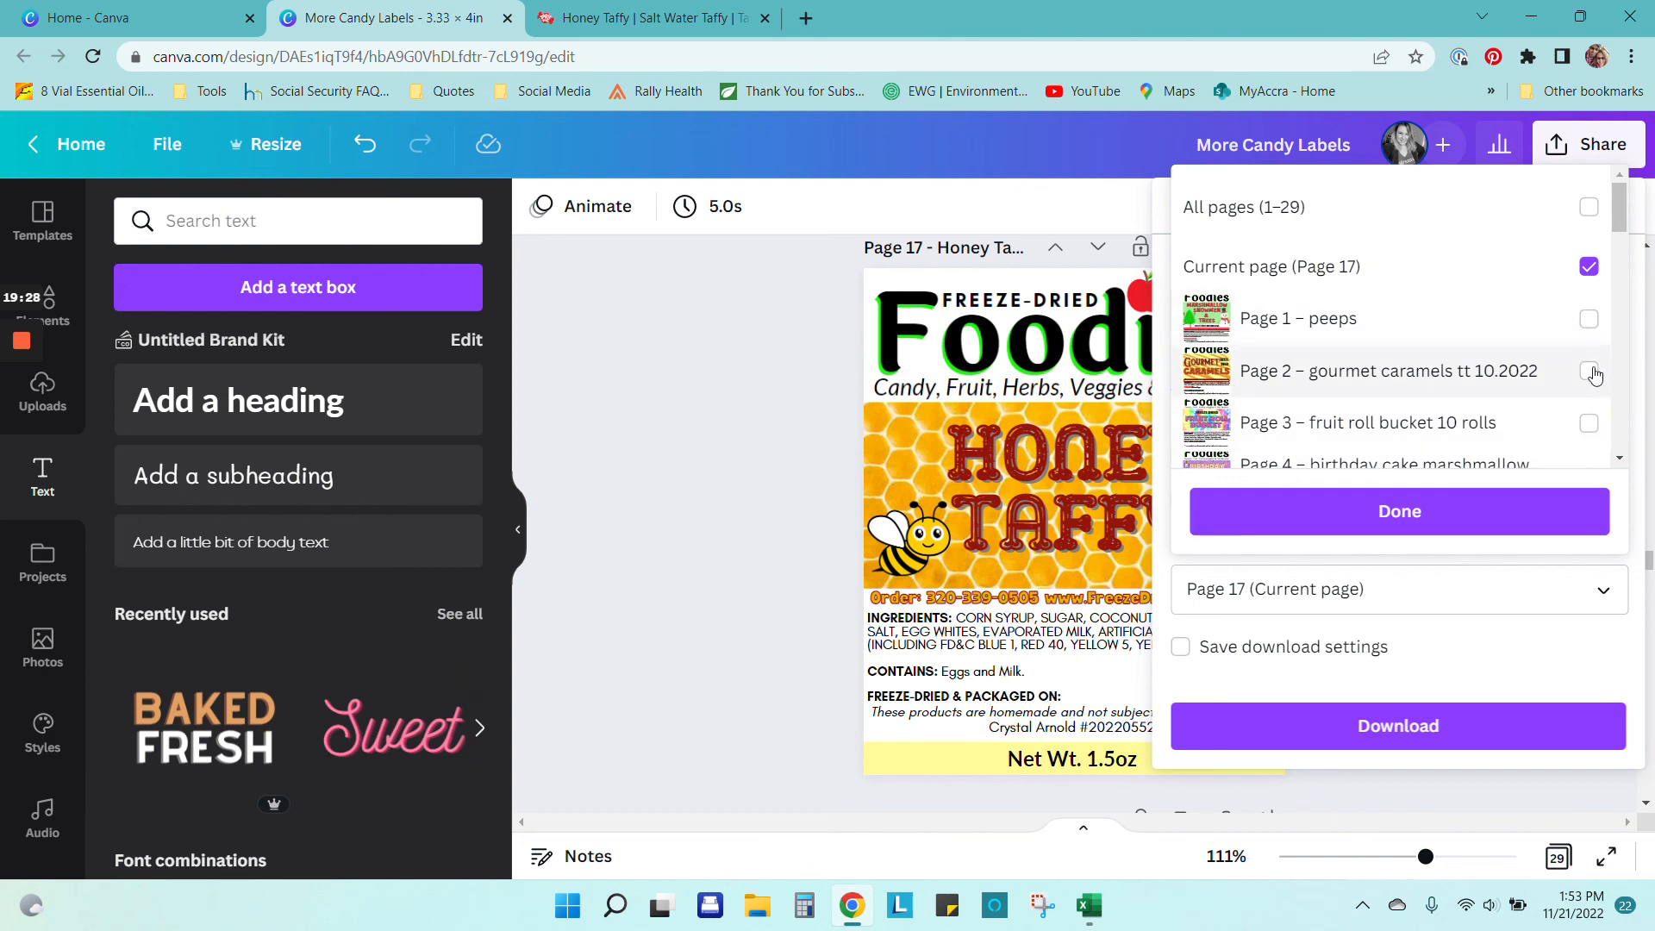
pyautogui.scroll(-1, 1592, 371)
pyautogui.scroll(-8, 1592, 370)
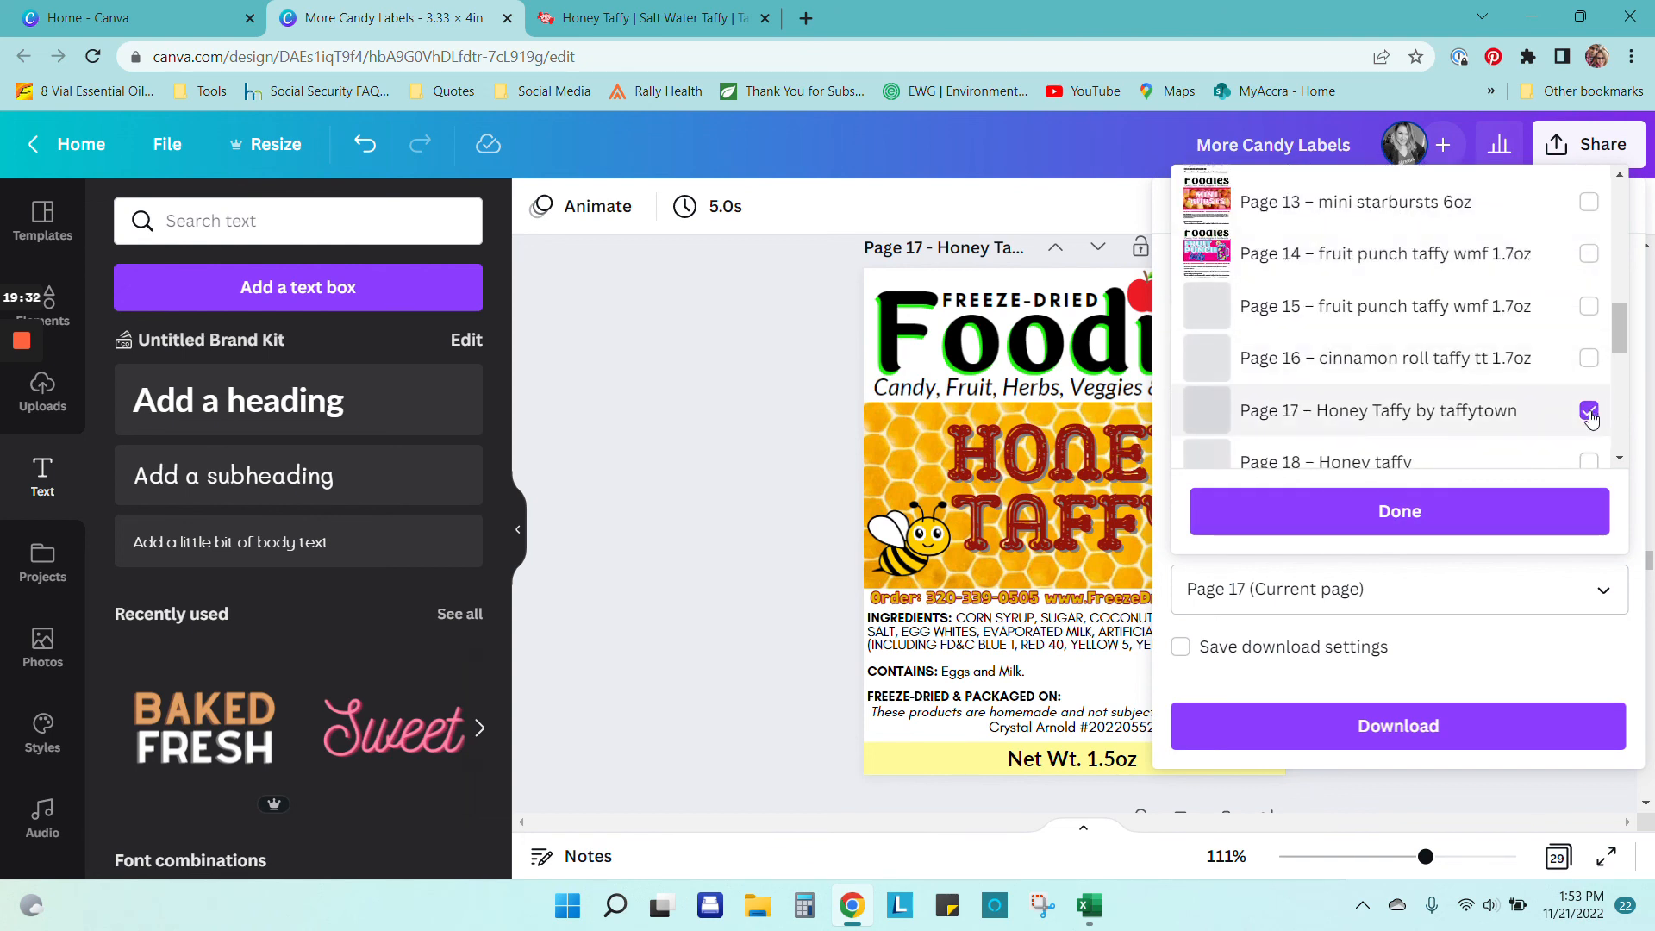
pyautogui.click(1507, 514)
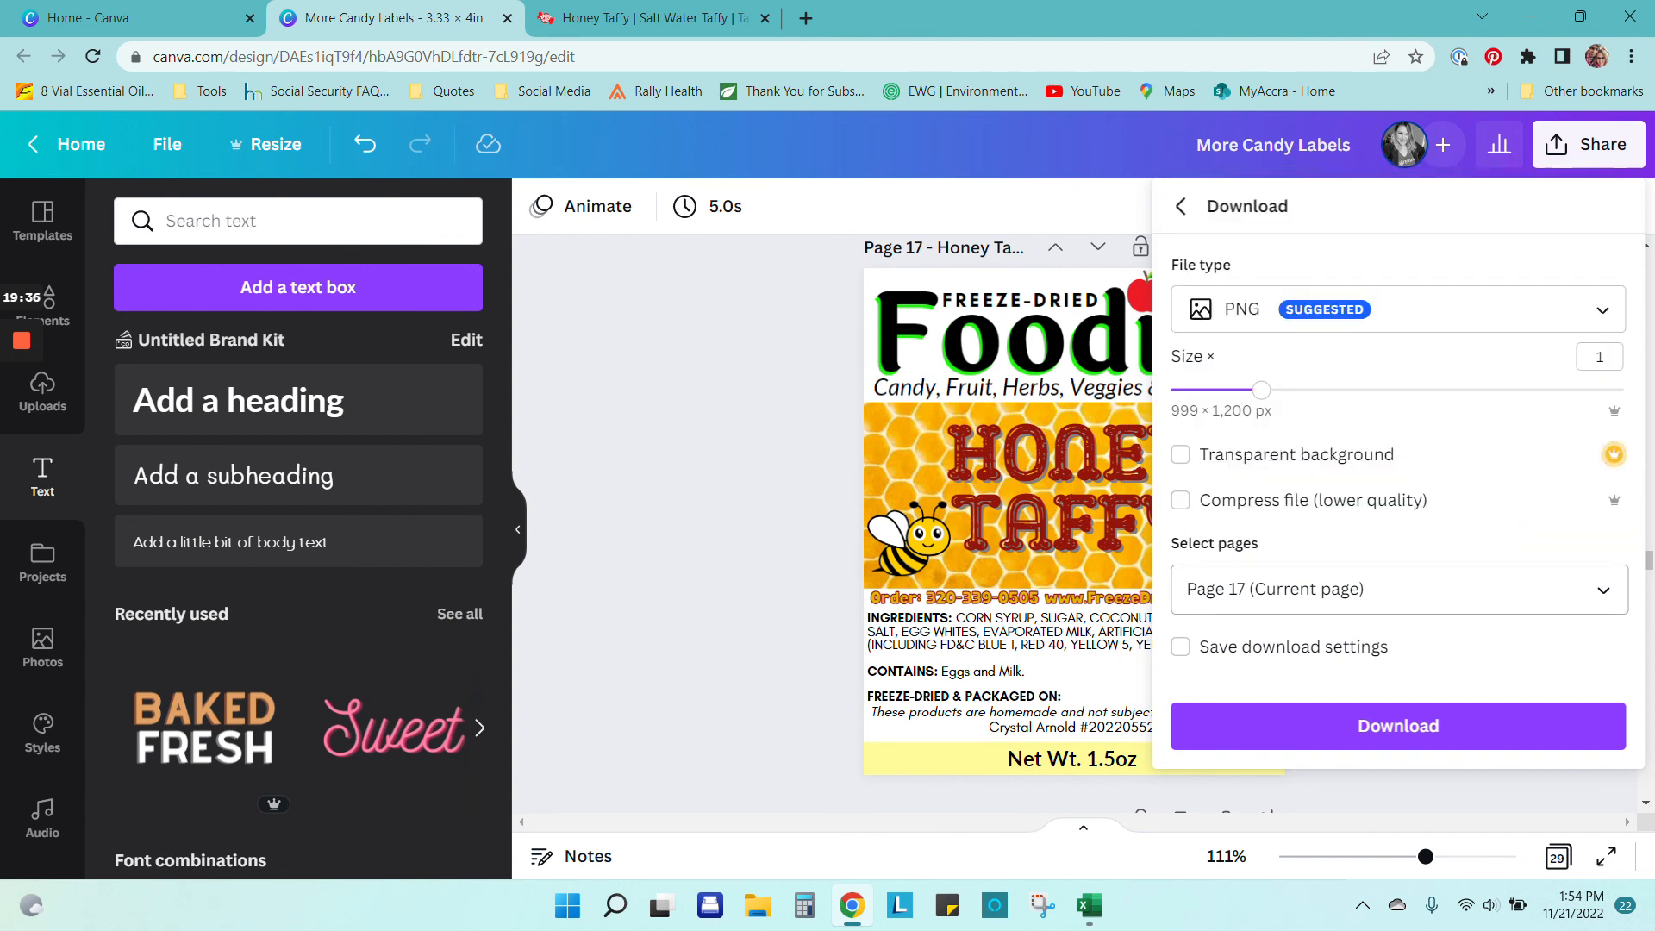
pyautogui.click(1438, 735)
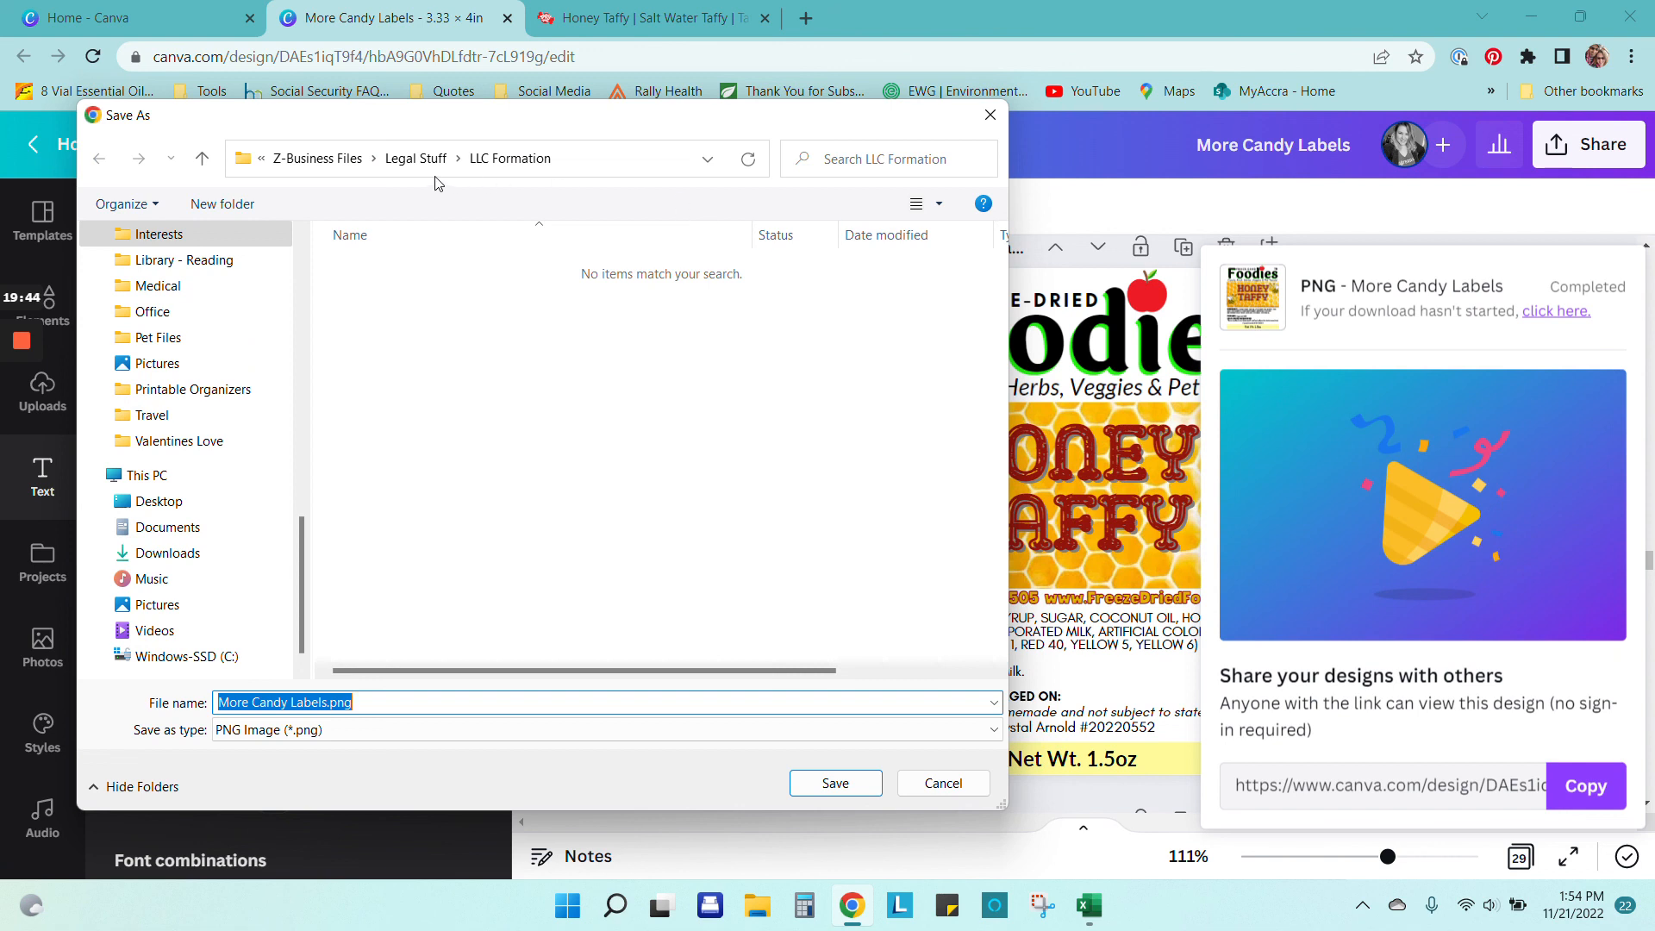
# Step: Save the PNG as 'Honey Taffy Label 11.2022' in the Freeze-Dried Foodies folder
pyautogui.scroll(10, 259, 280)
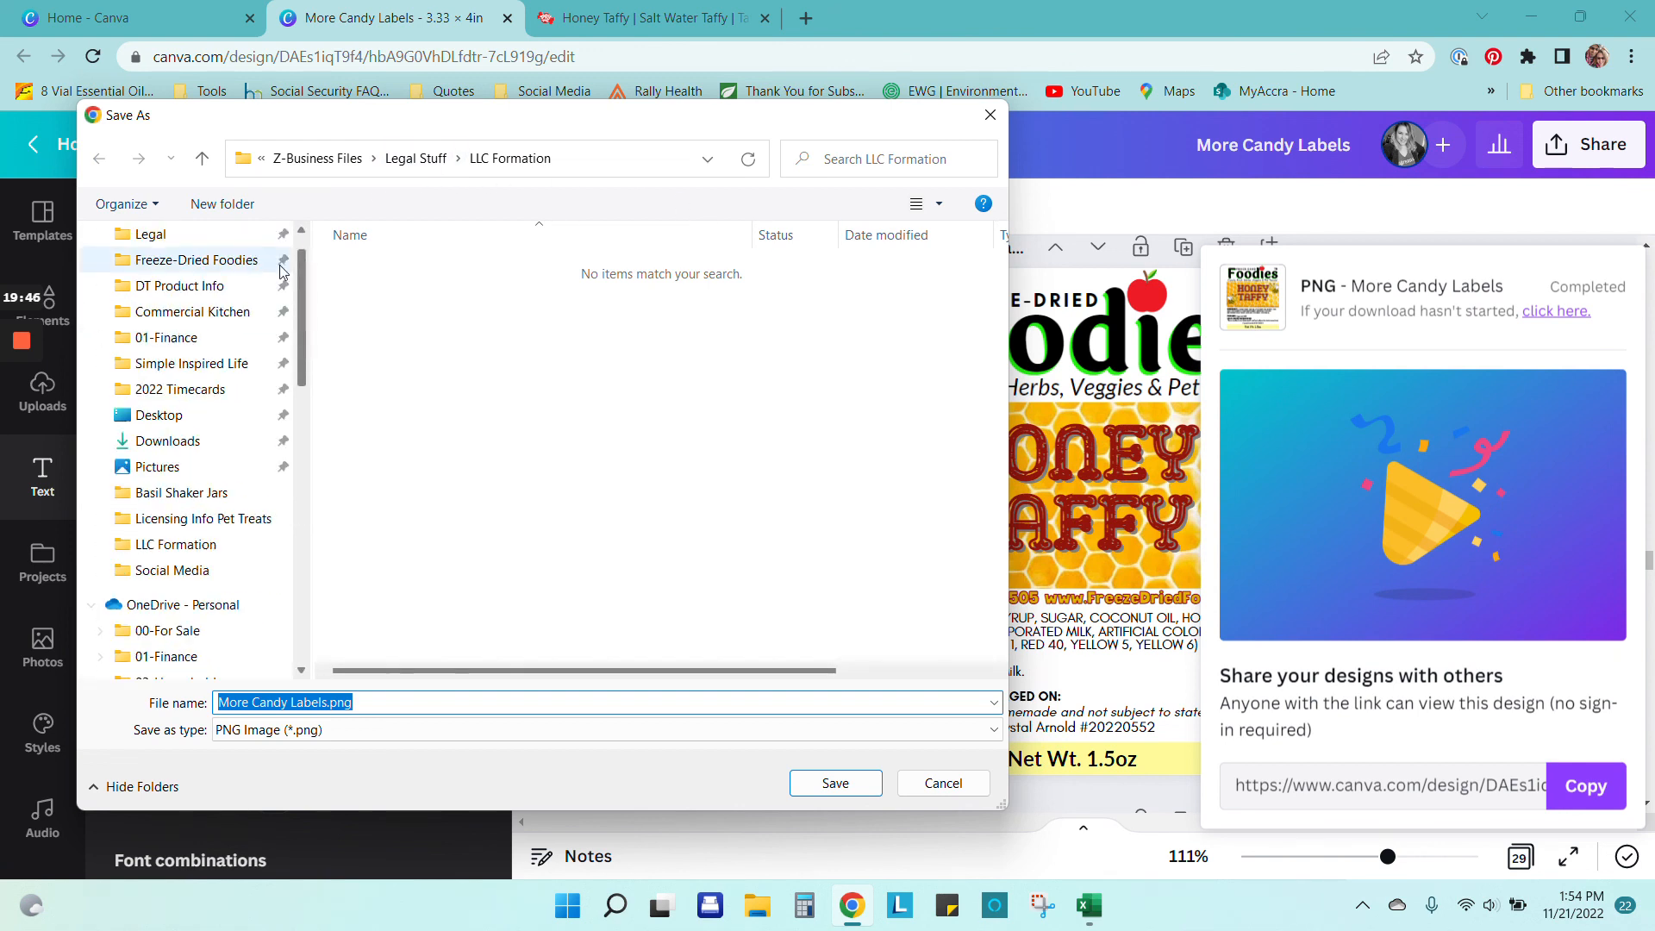
pyautogui.click(204, 260)
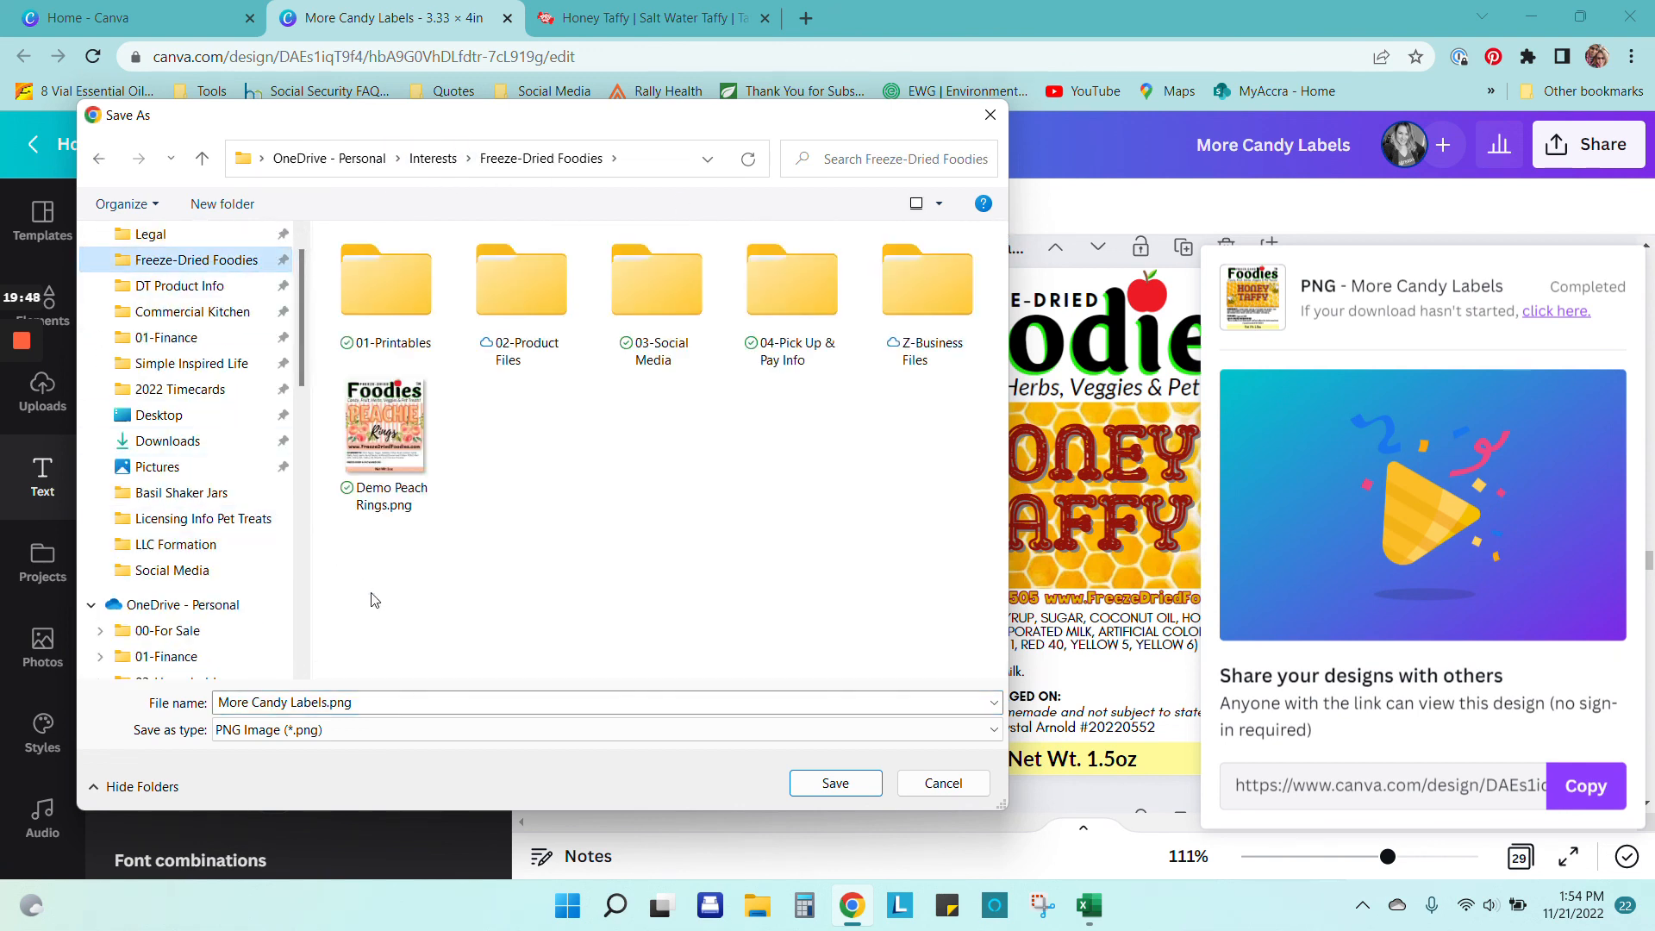
pyautogui.click(404, 703)
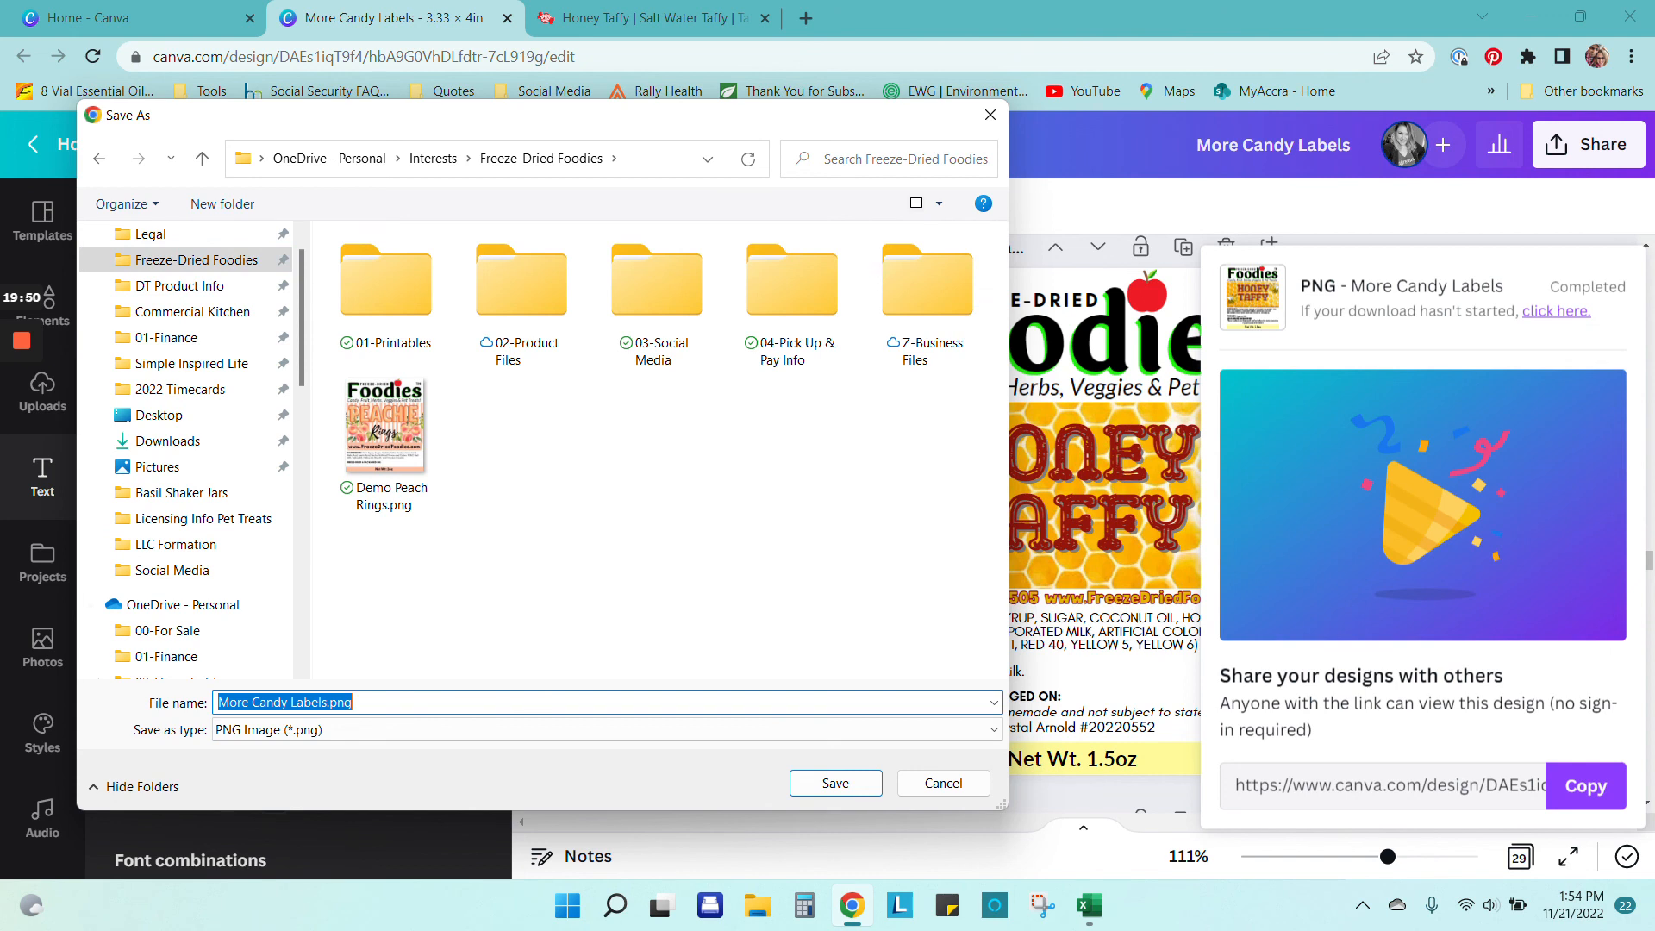
pyautogui.write('Honey')
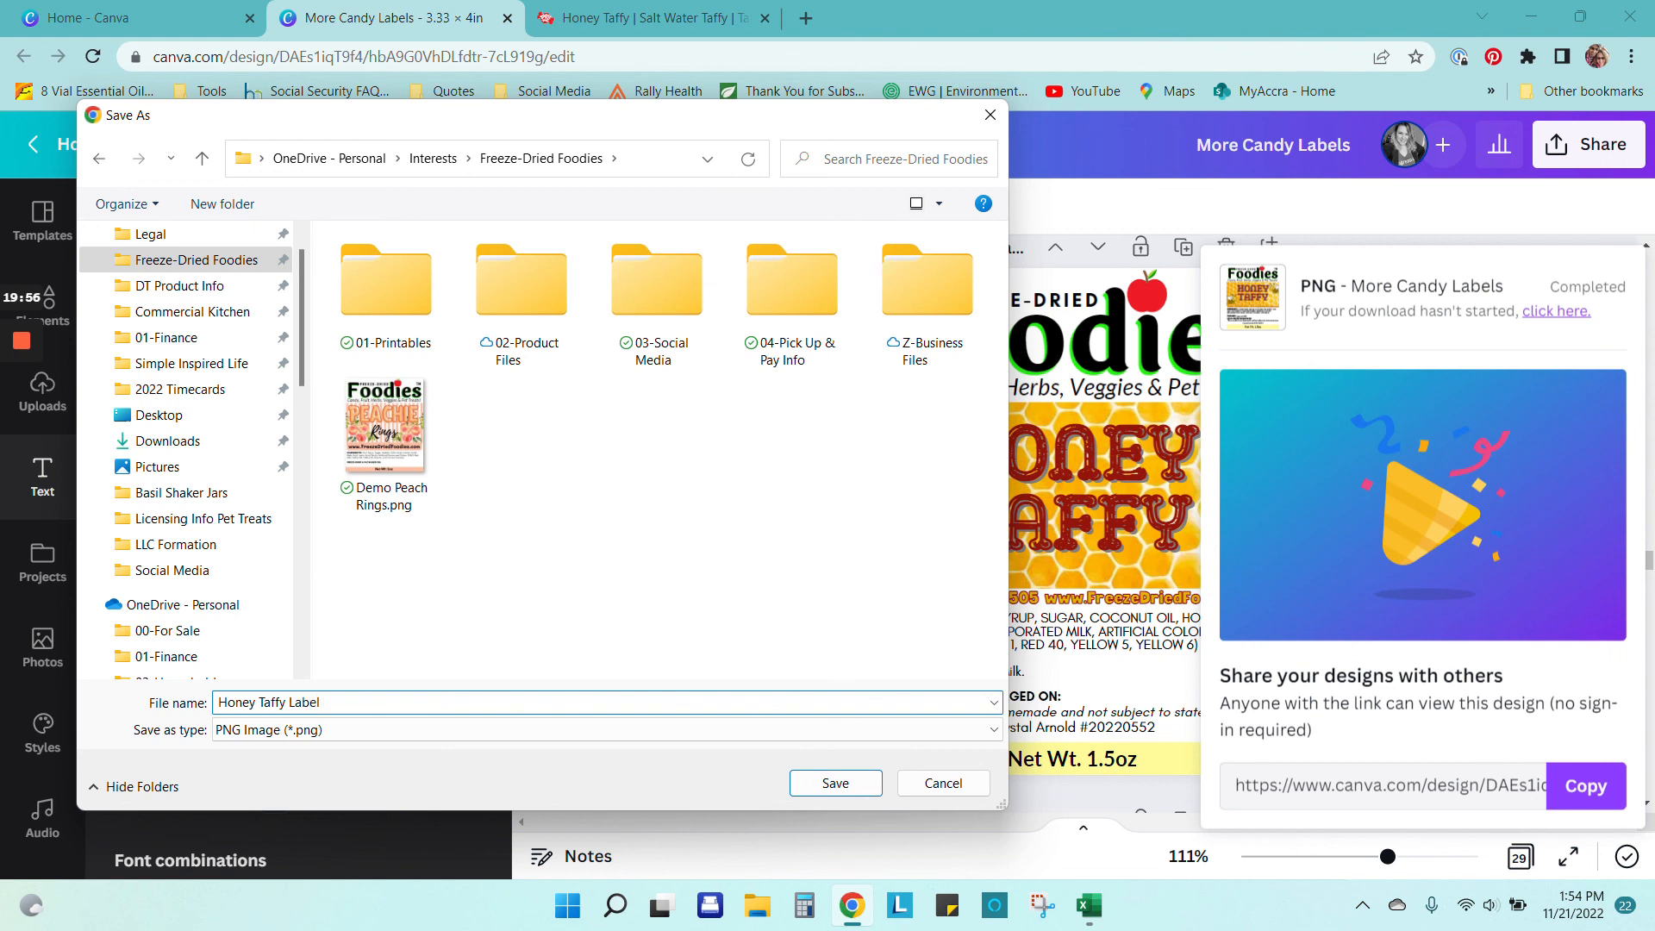
pyautogui.write('Taffy Label 11.2022')
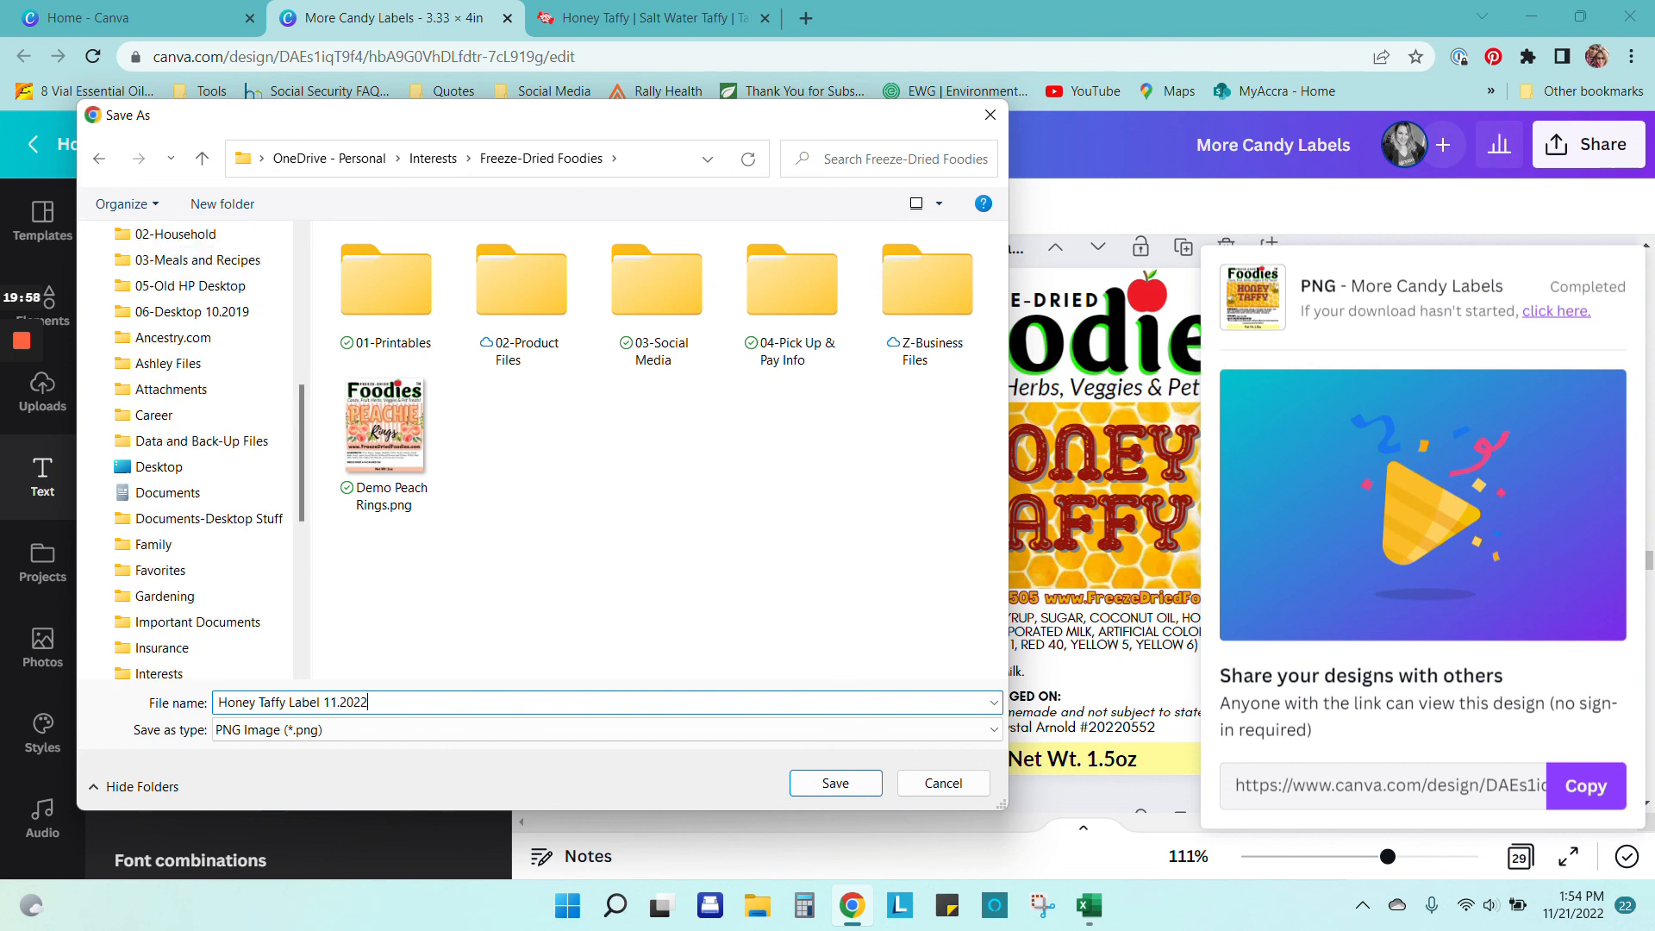
pyautogui.click(836, 783)
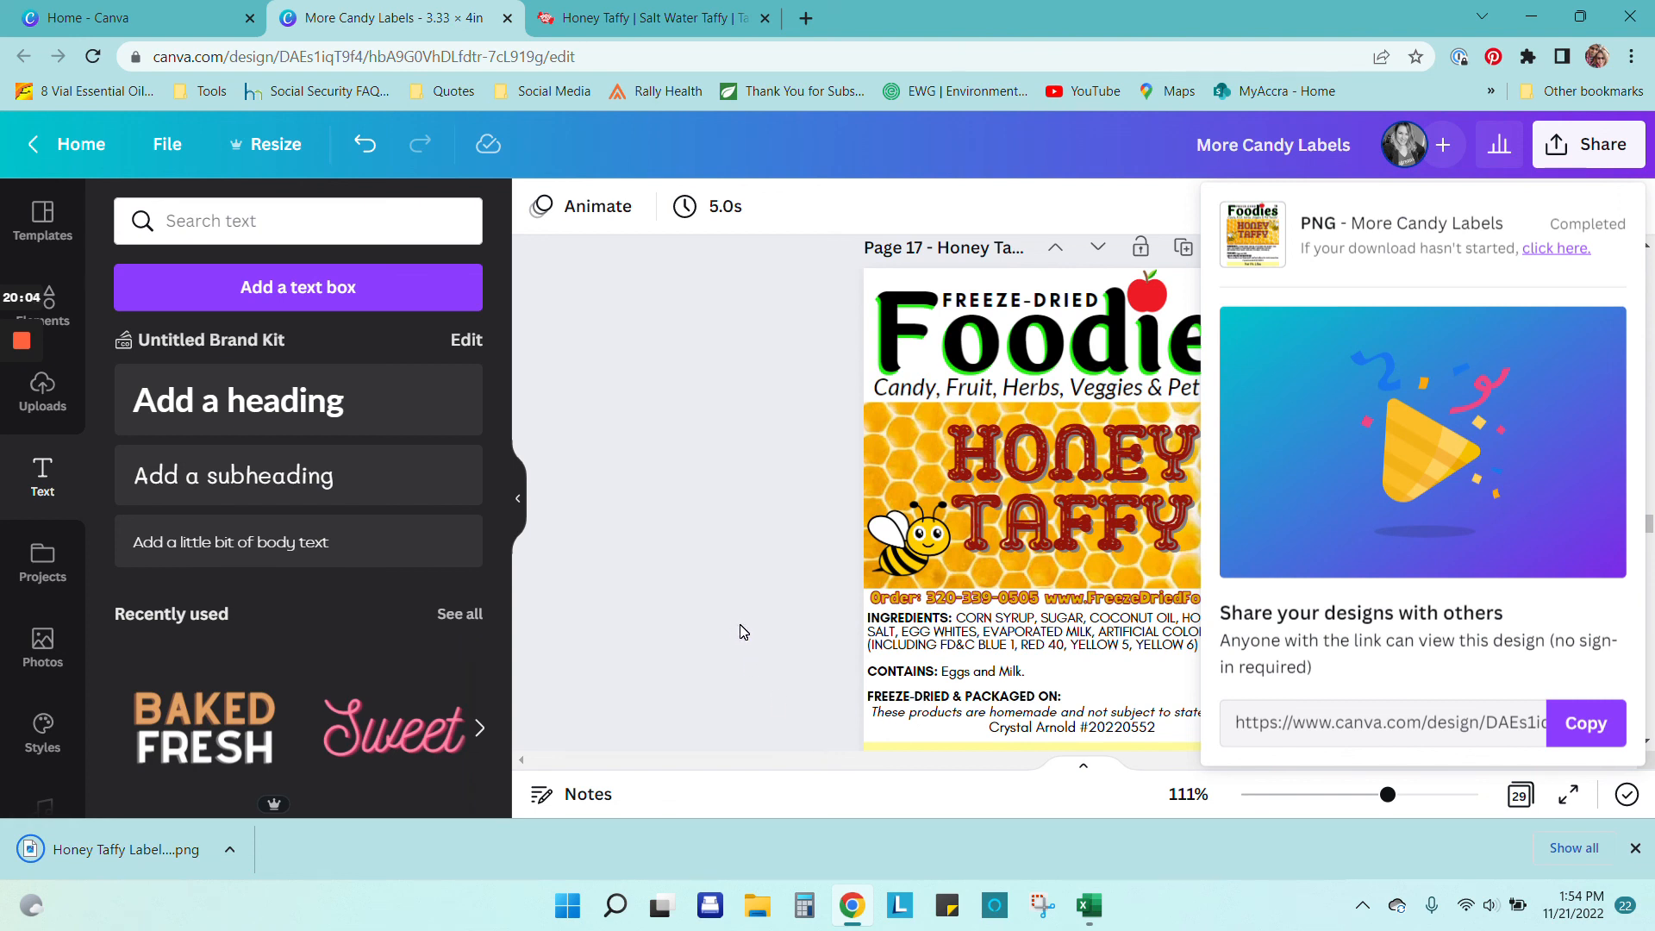
# Step: Dismiss the download notices, then scroll through the taffy labels and back to page 17
pyautogui.click(1635, 848)
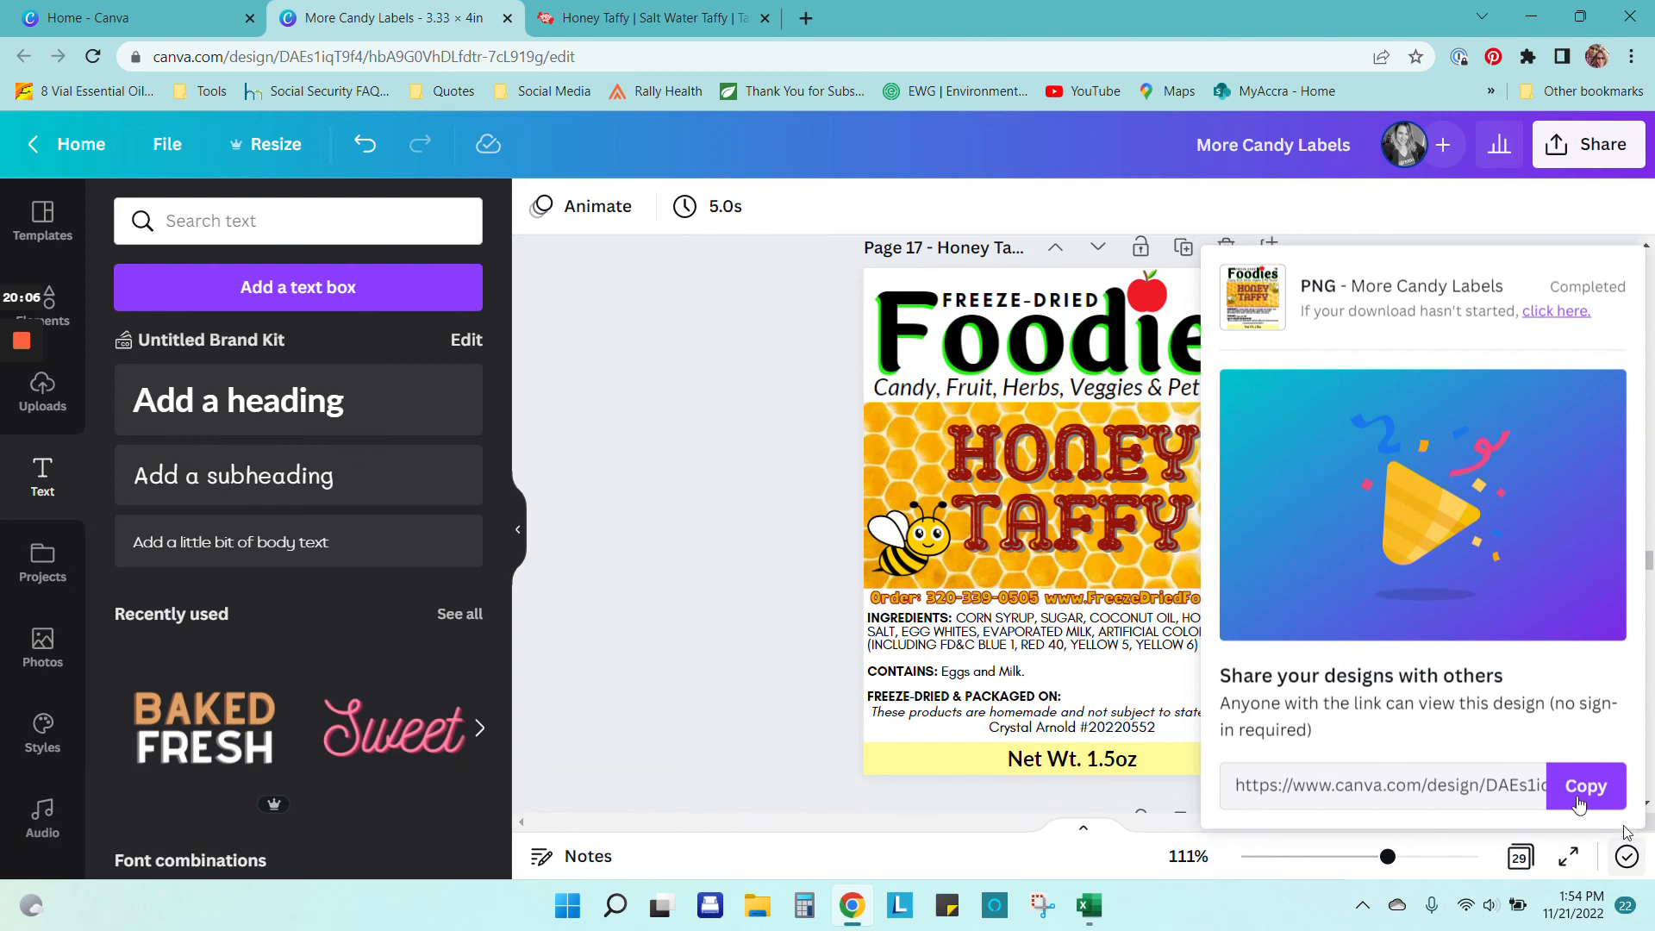
pyautogui.click(775, 404)
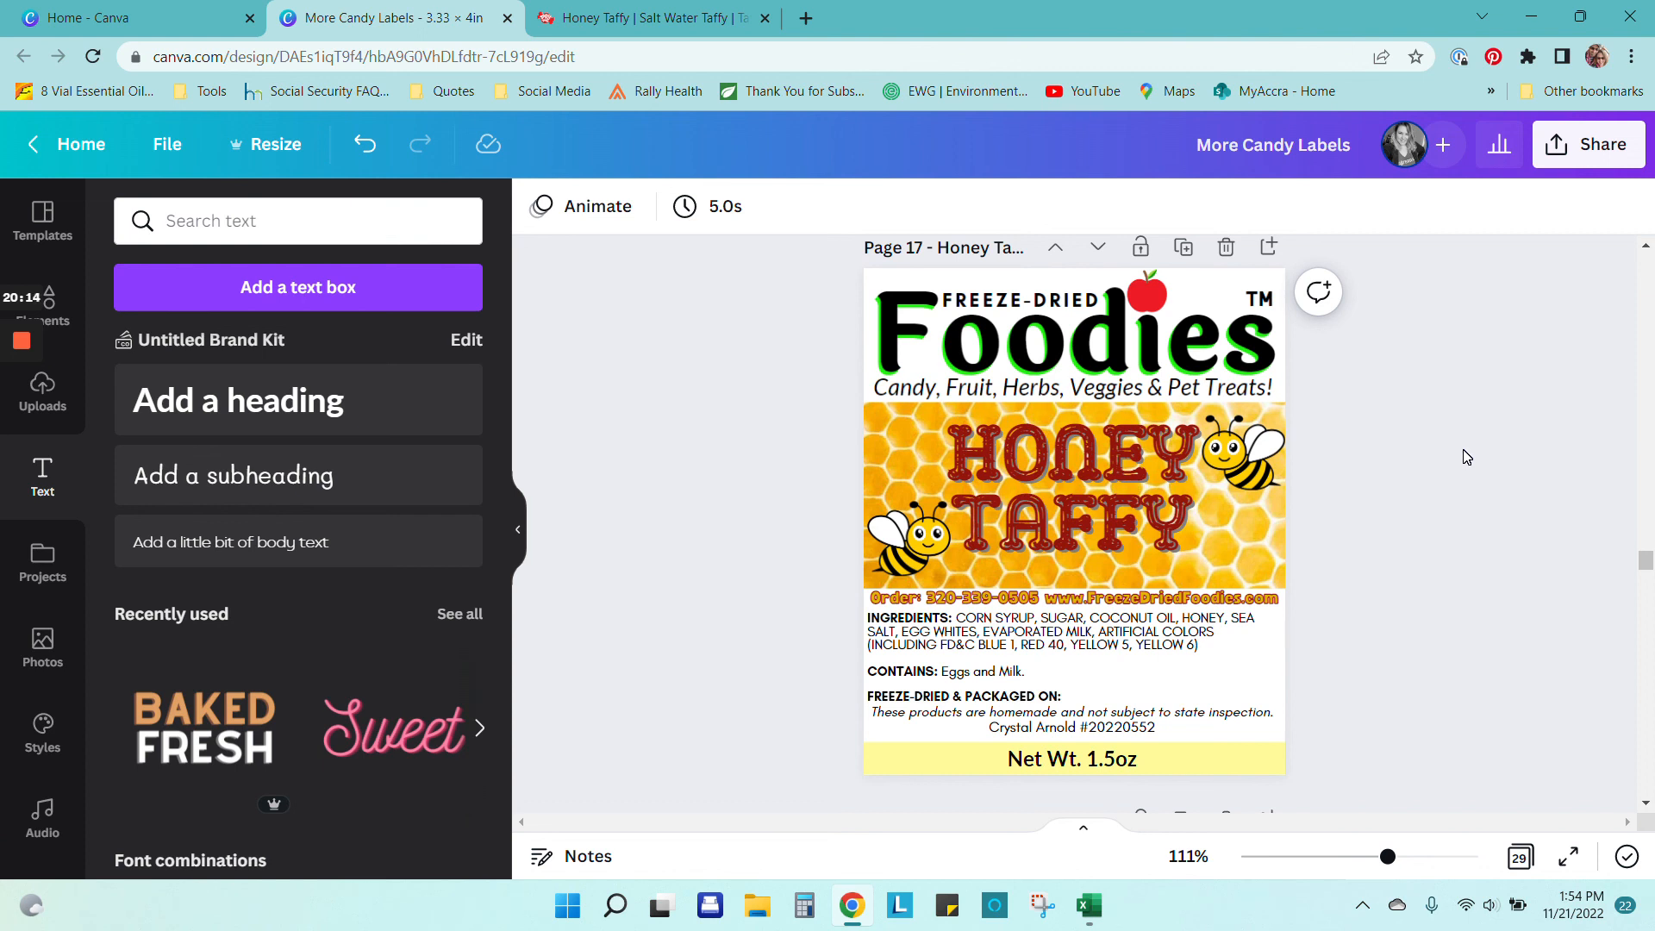
pyautogui.scroll(-4, 1476, 530)
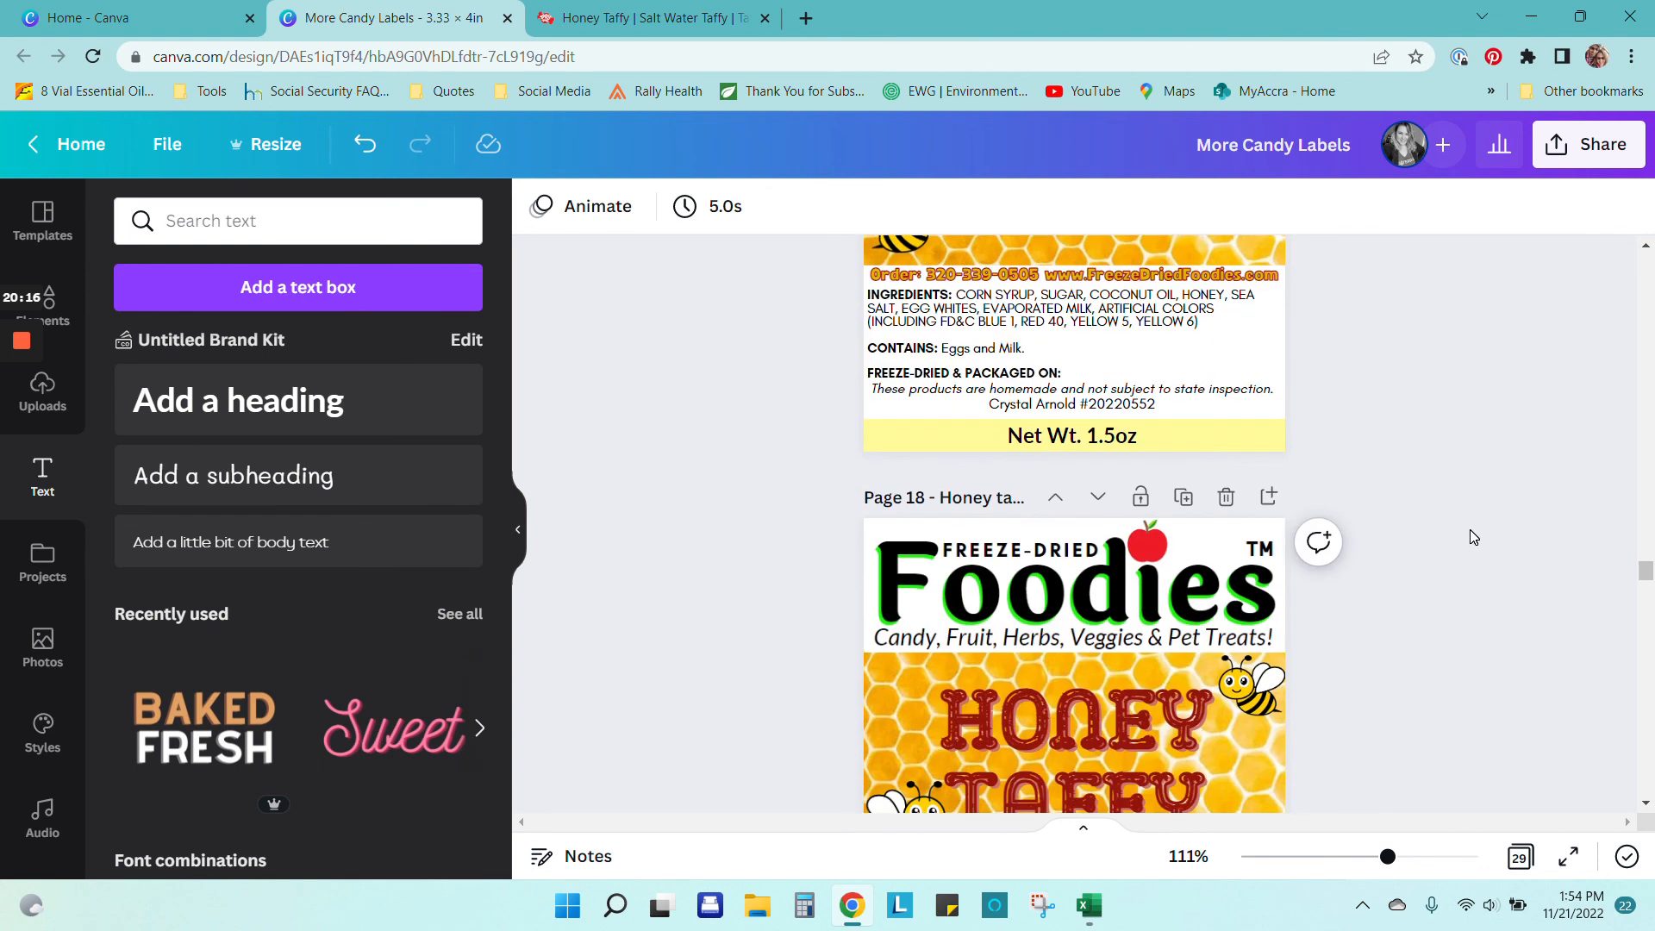
pyautogui.scroll(-5, 1471, 527)
pyautogui.scroll(-3, 1469, 523)
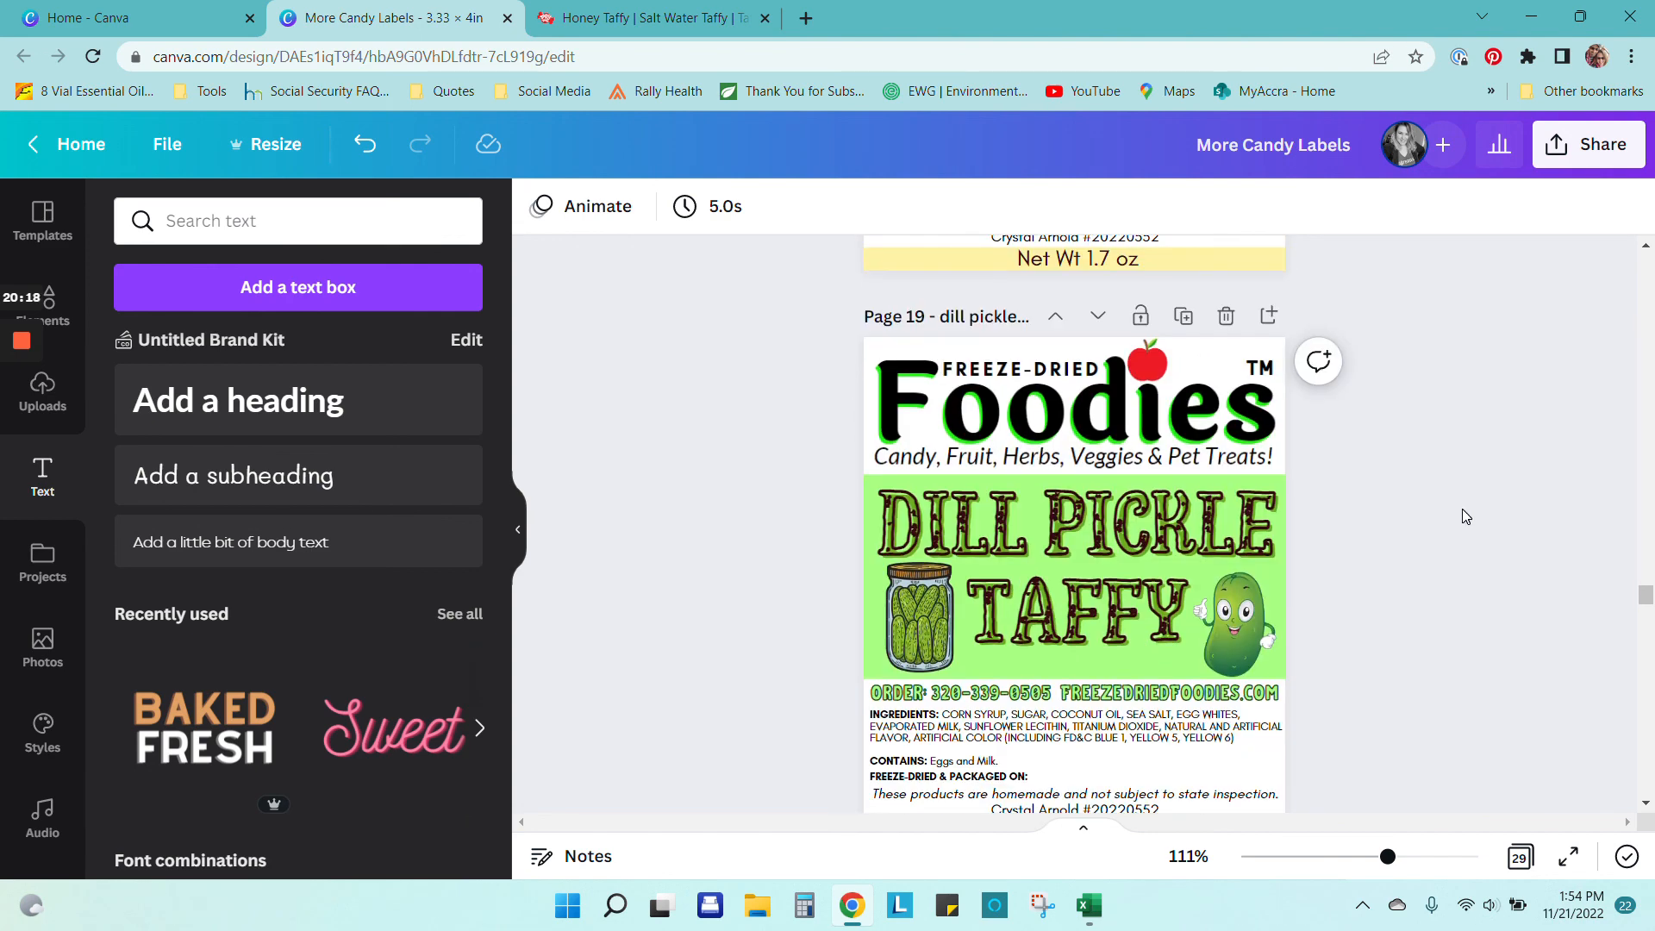
pyautogui.scroll(-7, 1463, 508)
pyautogui.scroll(-12, 1459, 519)
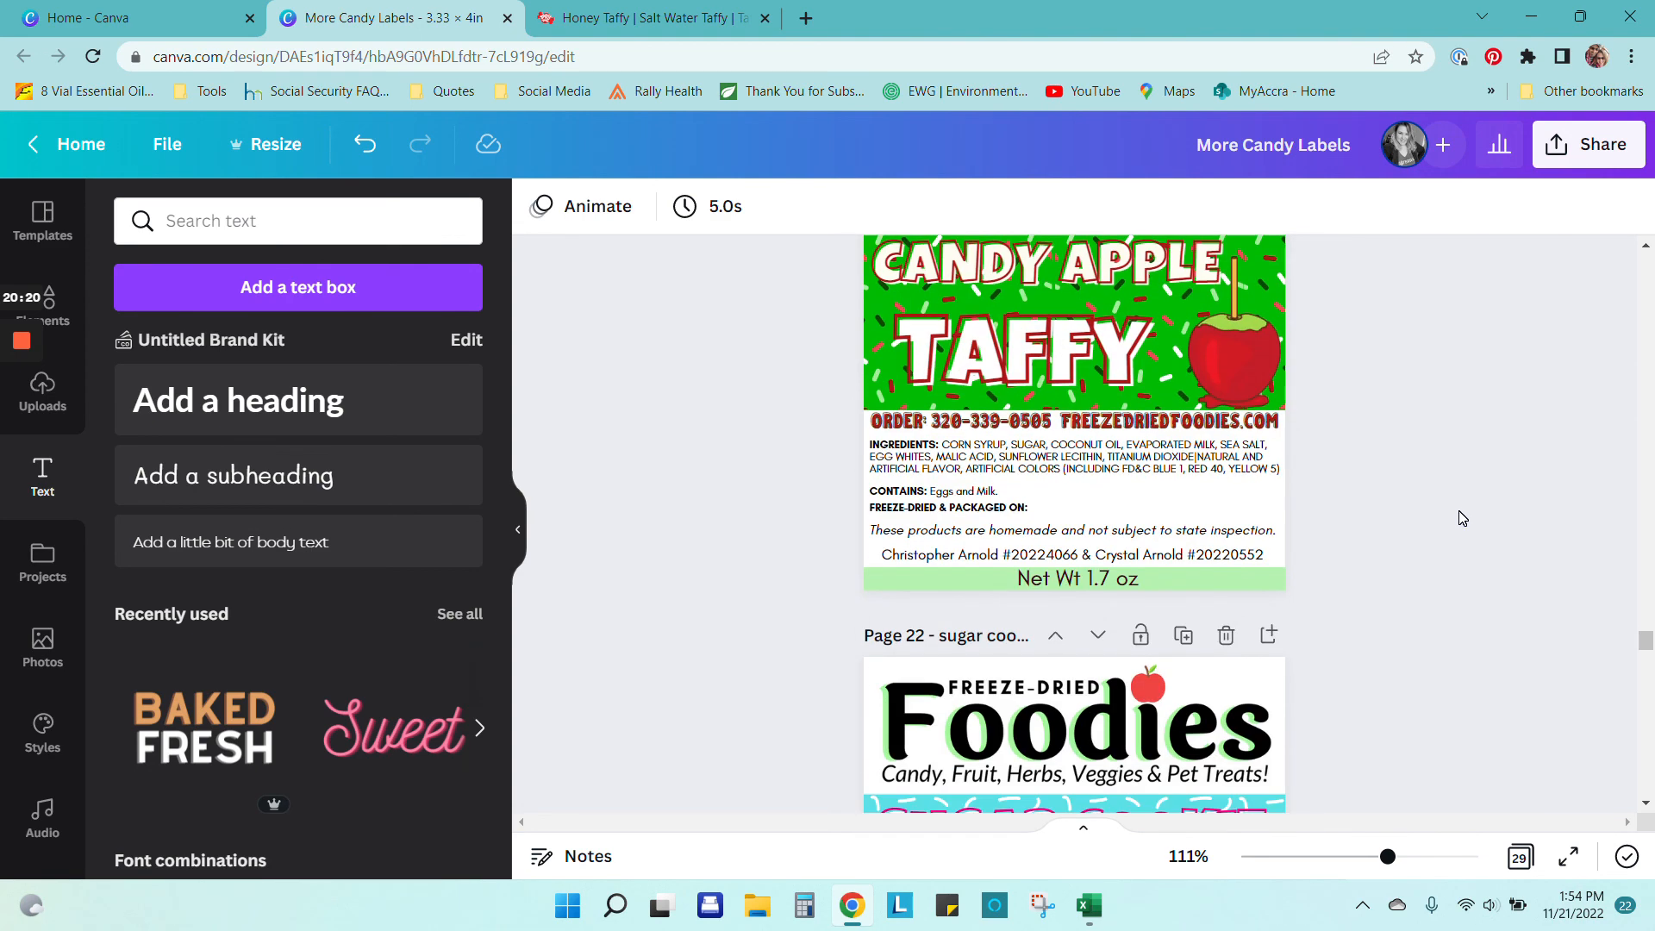
pyautogui.scroll(-9, 1466, 514)
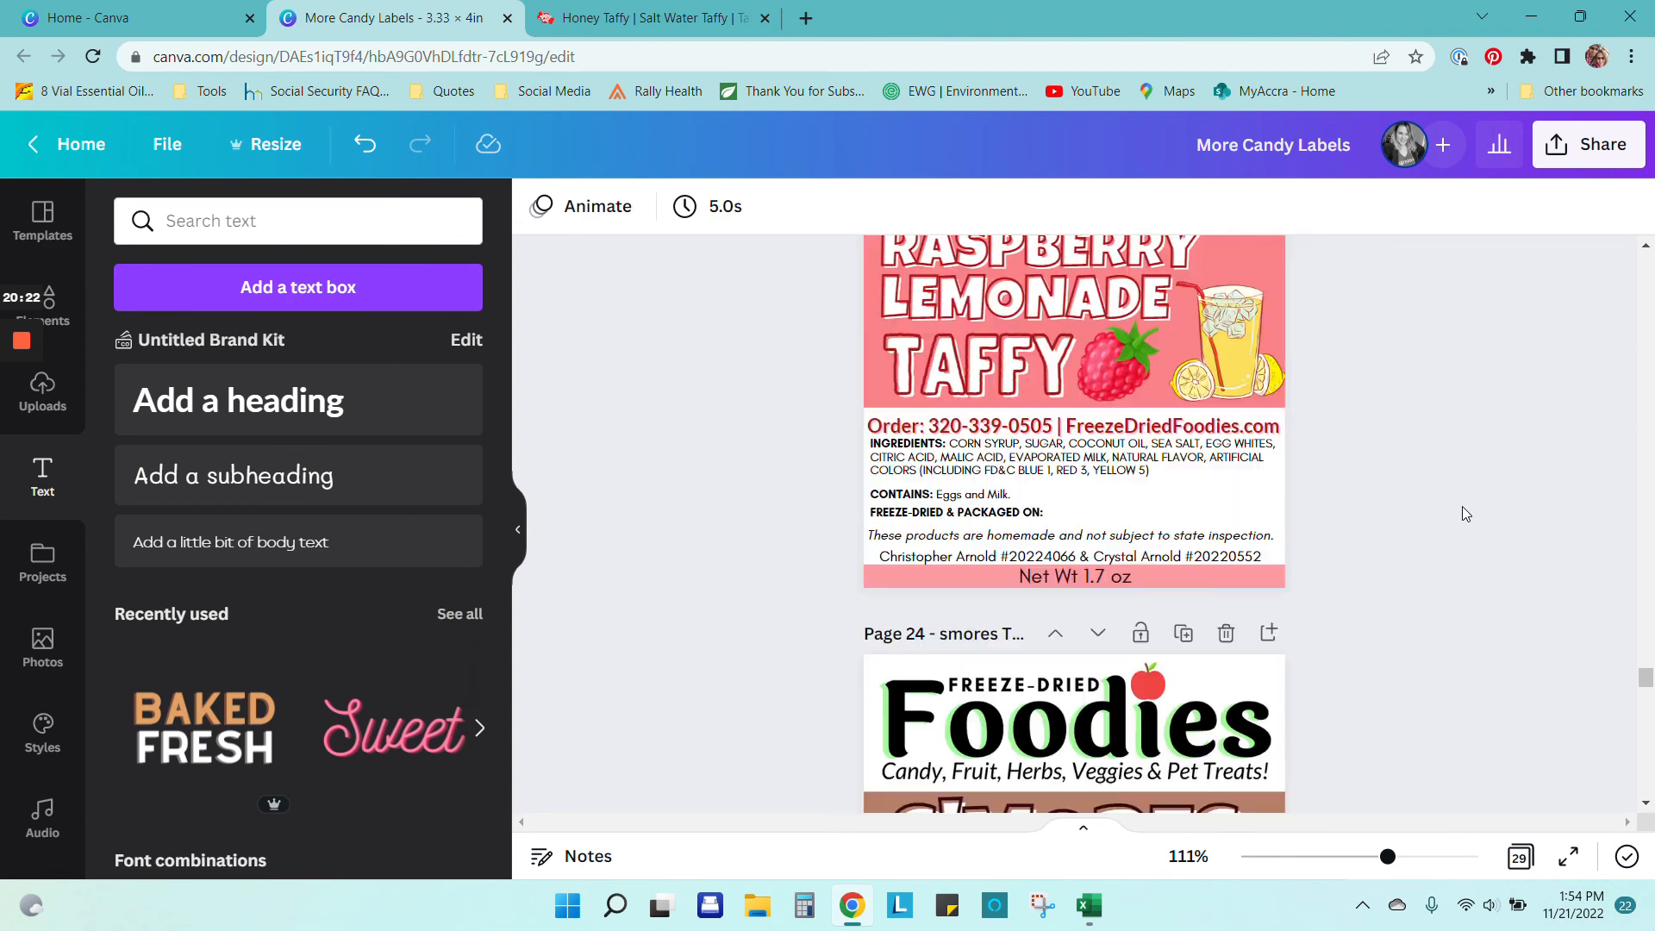
pyautogui.scroll(-3, 1462, 507)
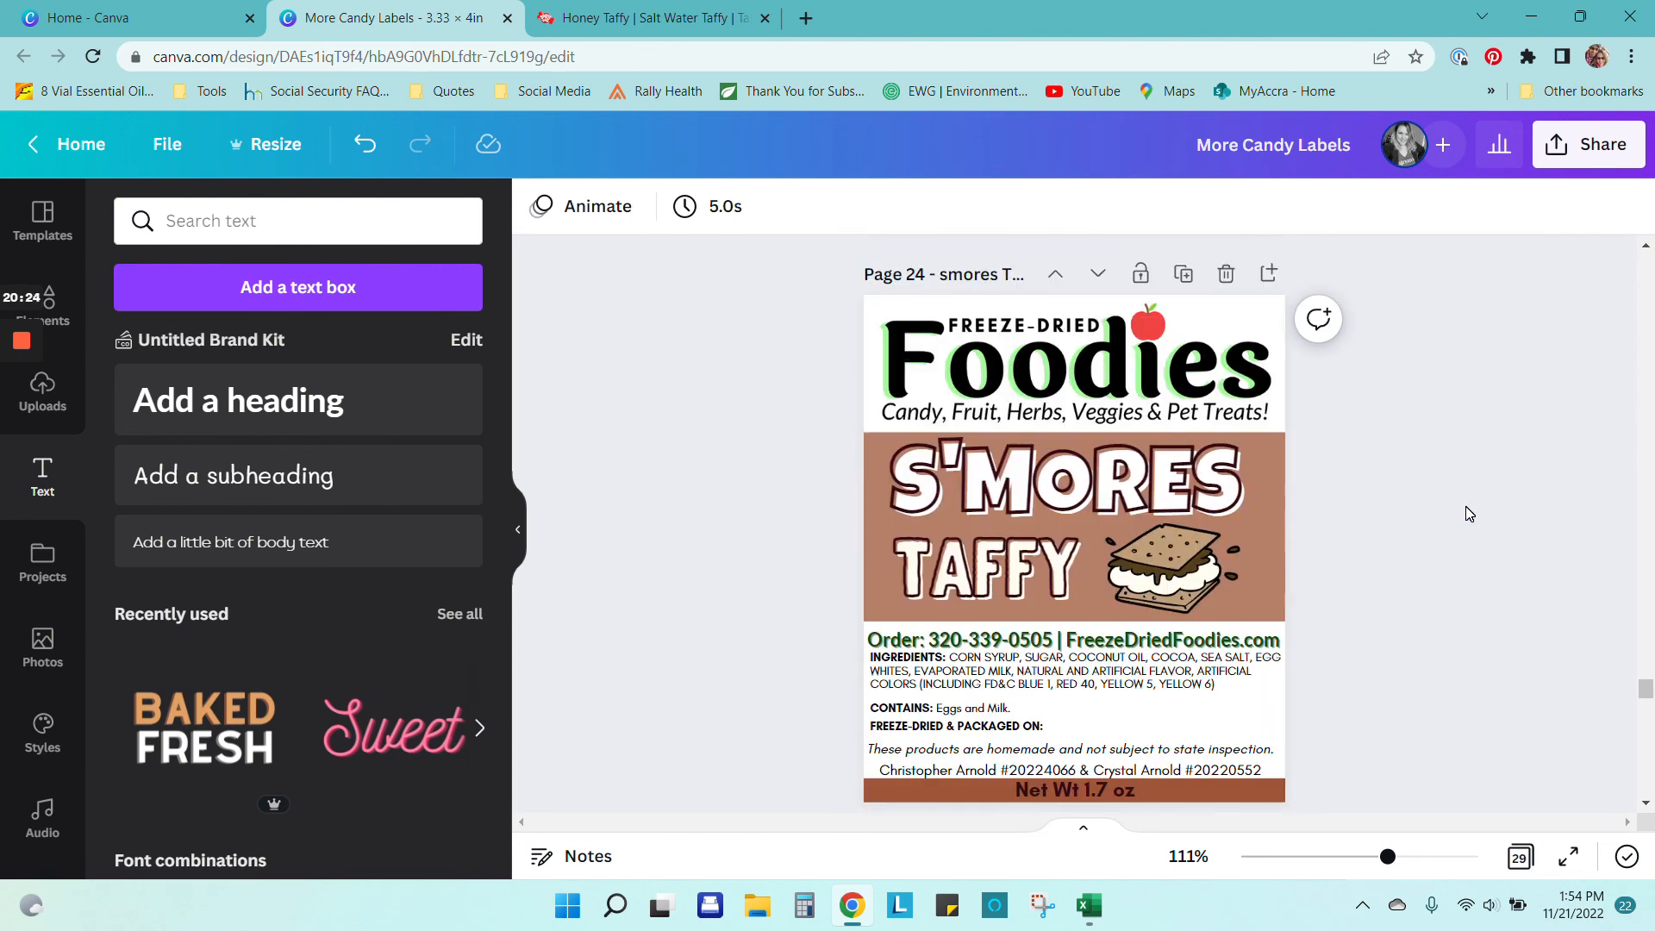
pyautogui.scroll(6, 1471, 495)
pyautogui.scroll(20, 1470, 491)
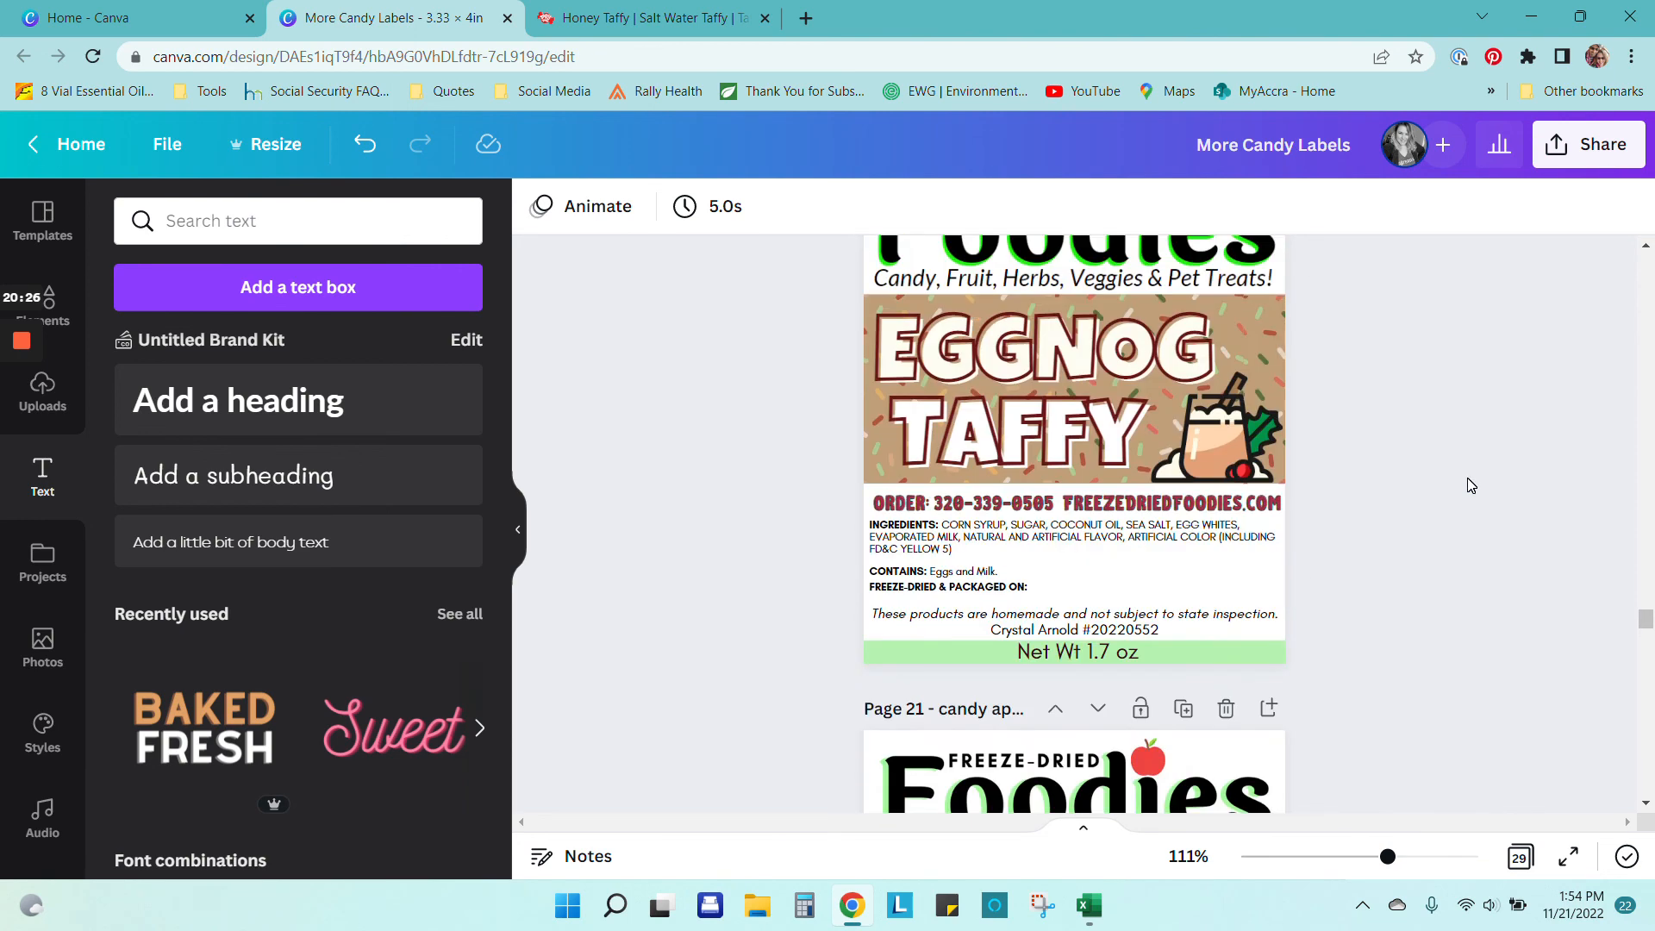
pyautogui.scroll(5, 1474, 480)
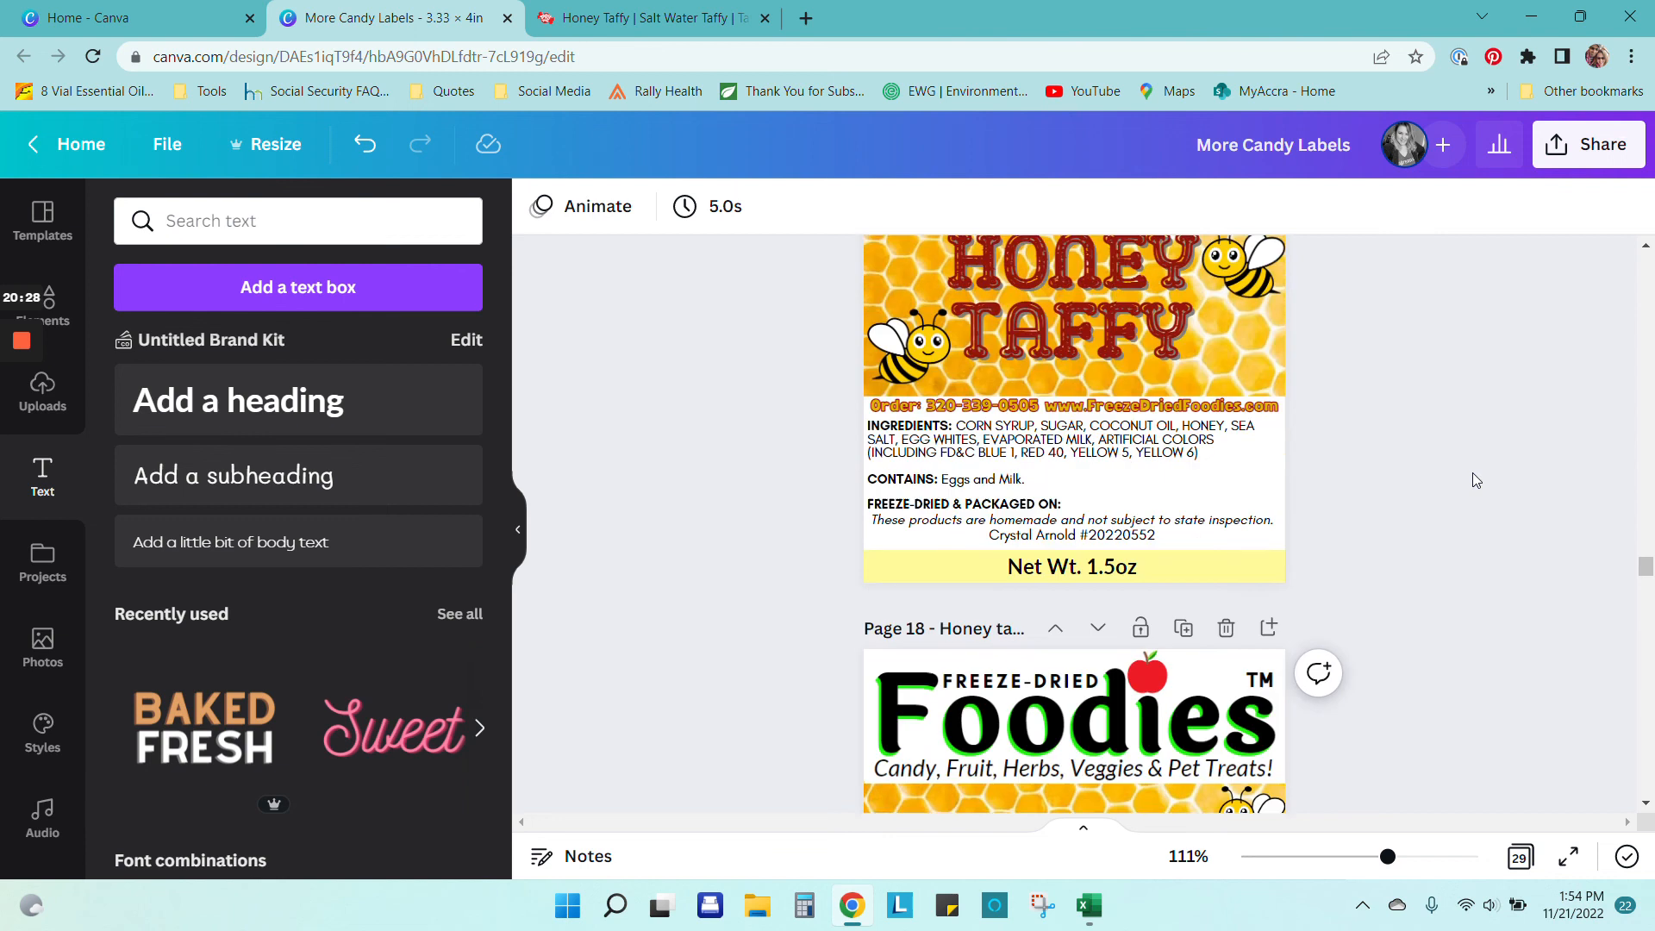